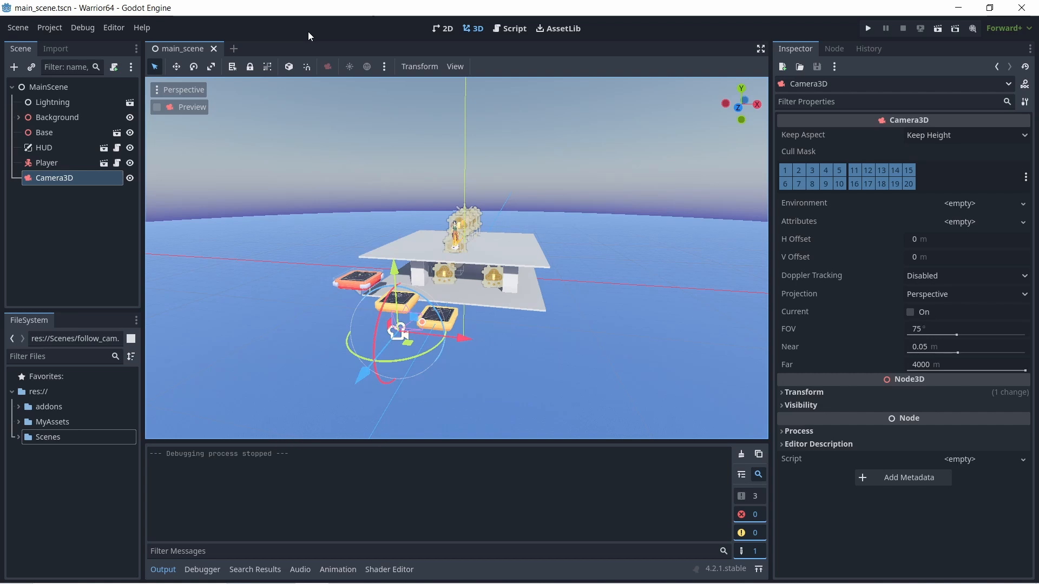
- Search the asset library for "phantom" and open the Phantom Camera asset
click(559, 29)
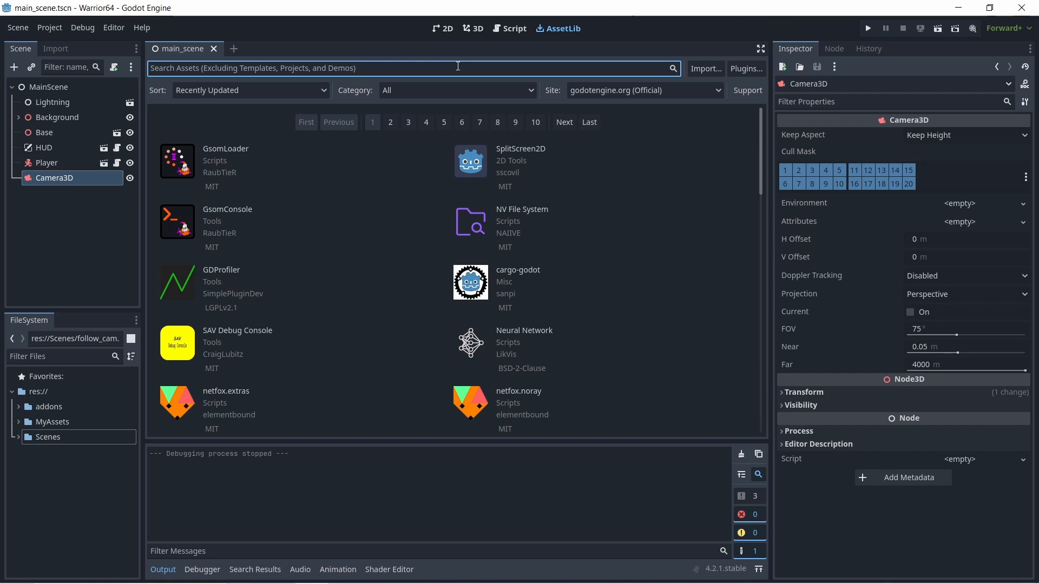
text(p)
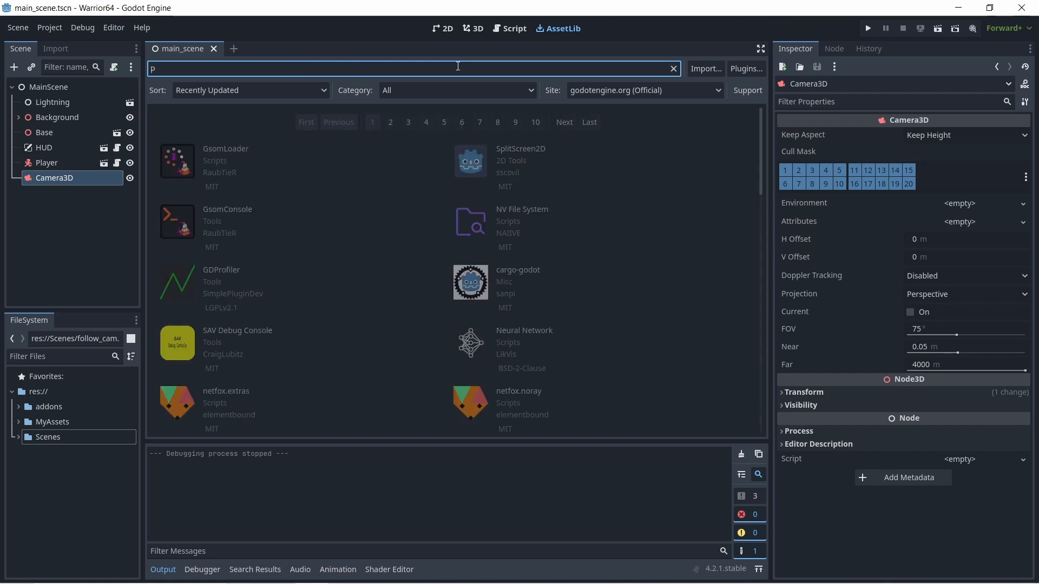
text(han)
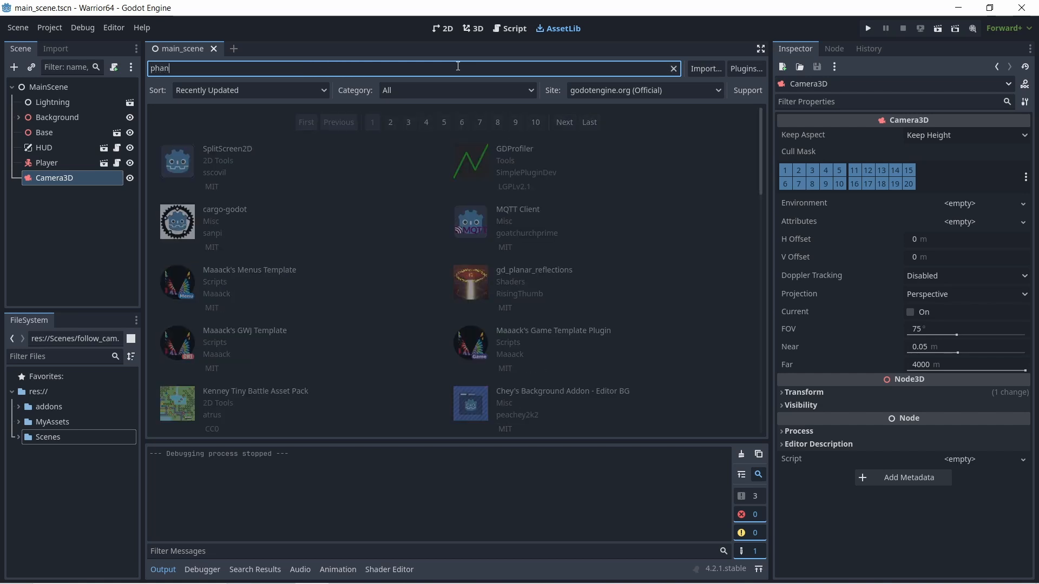
text(tom)
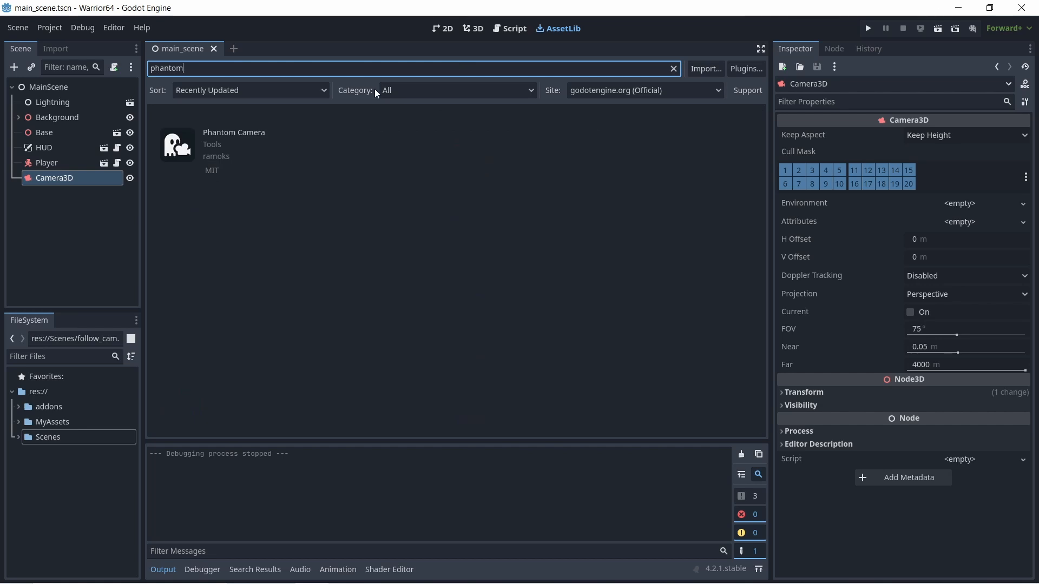
click(244, 134)
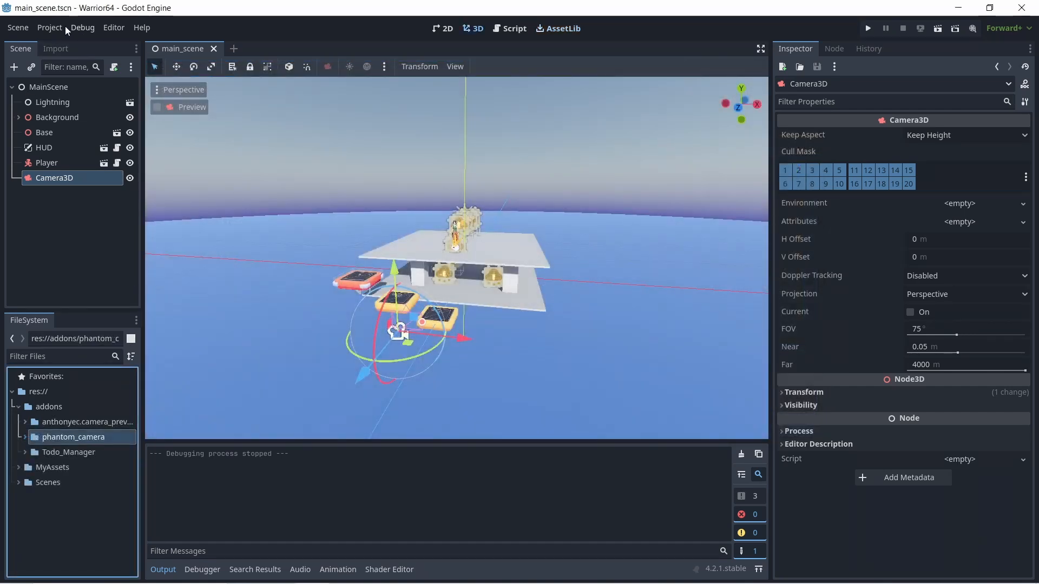
- Enable the Phantom Camera plugin in the project settings and update it to version 0.7.2, reloading the project to finish
click(61, 27)
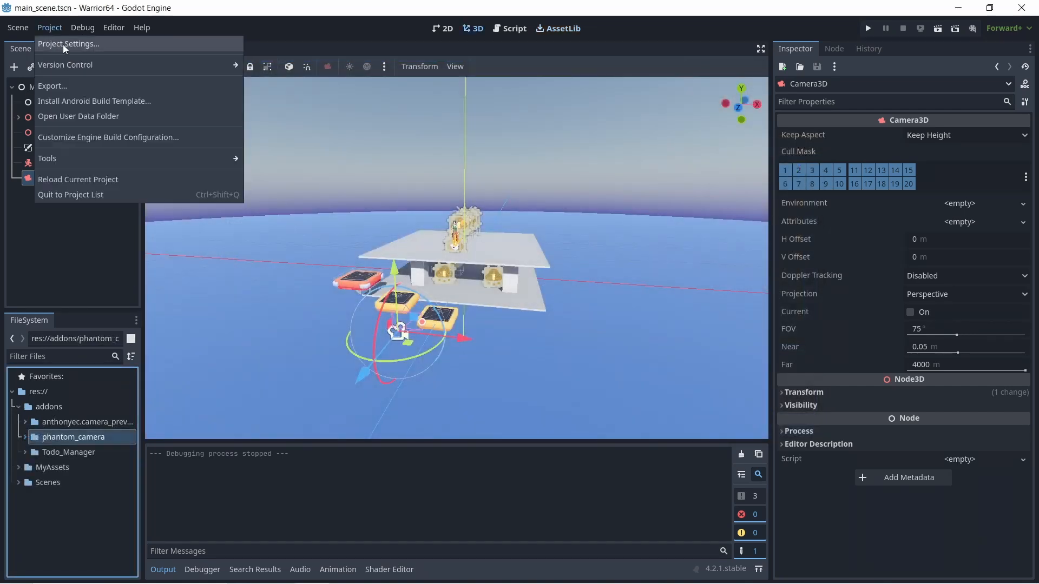
click(63, 44)
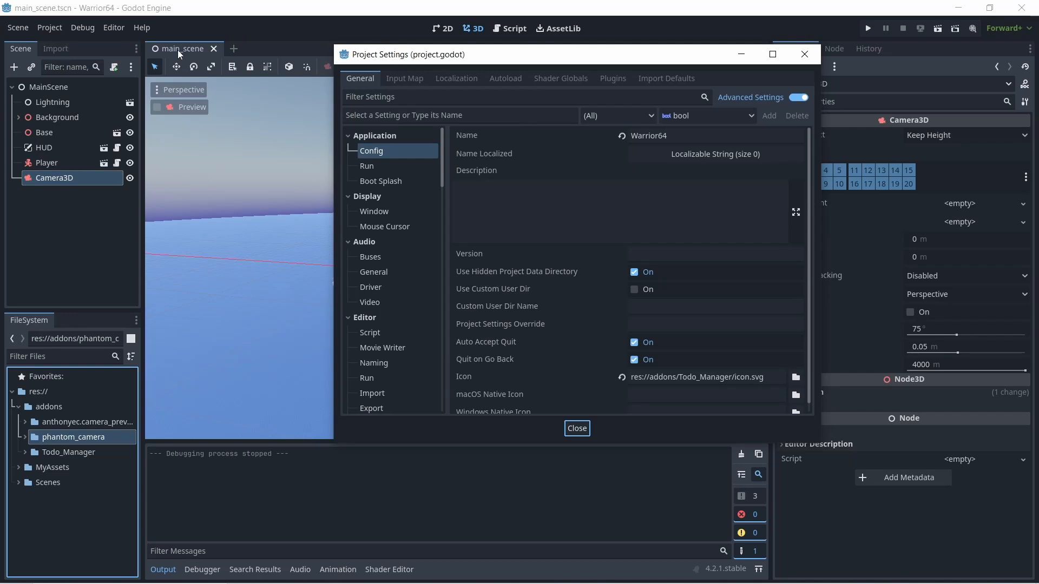
click(612, 79)
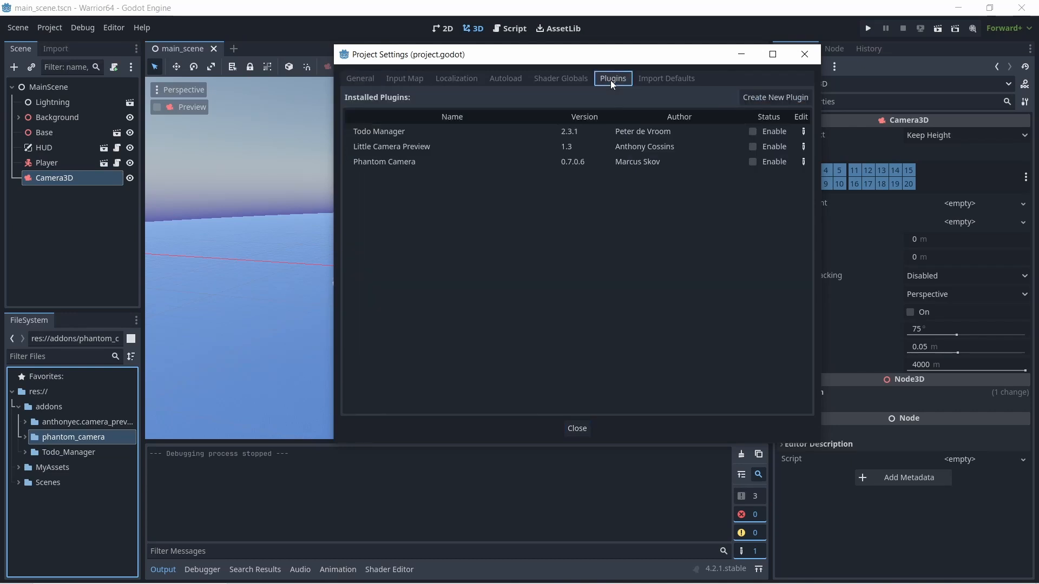
click(377, 160)
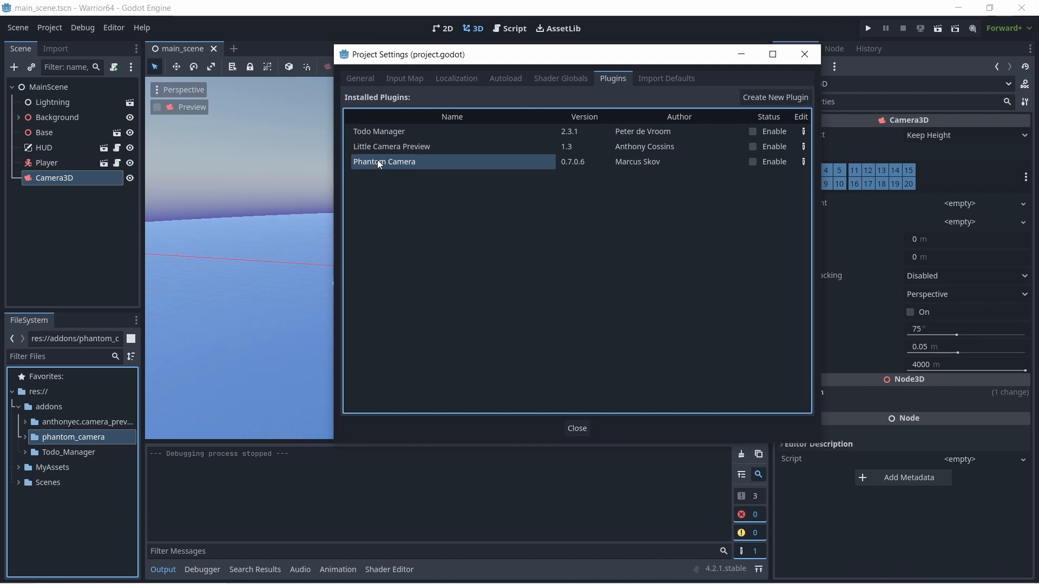
mouse_move(378, 160)
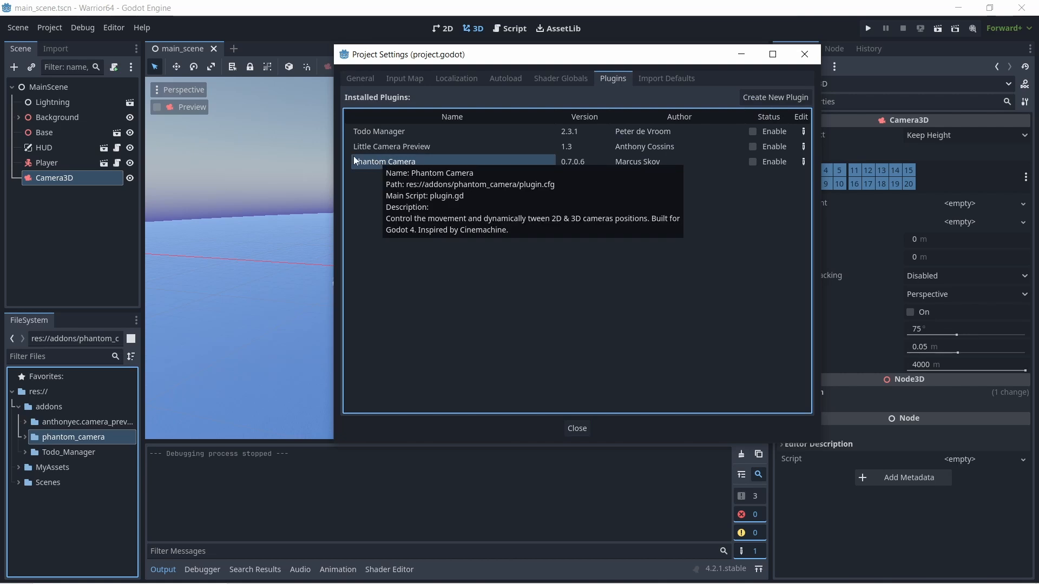
click(752, 162)
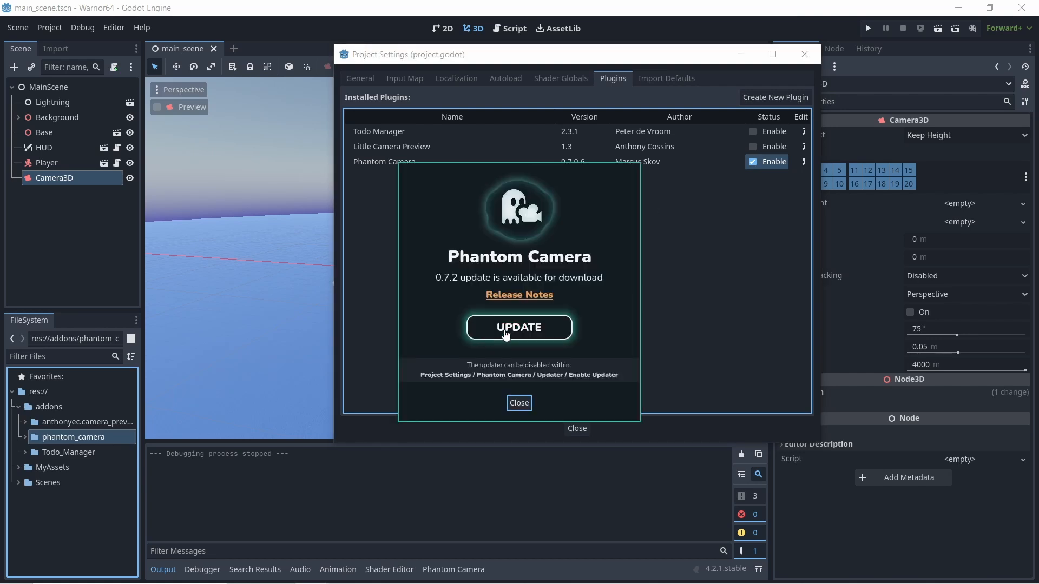
click(506, 328)
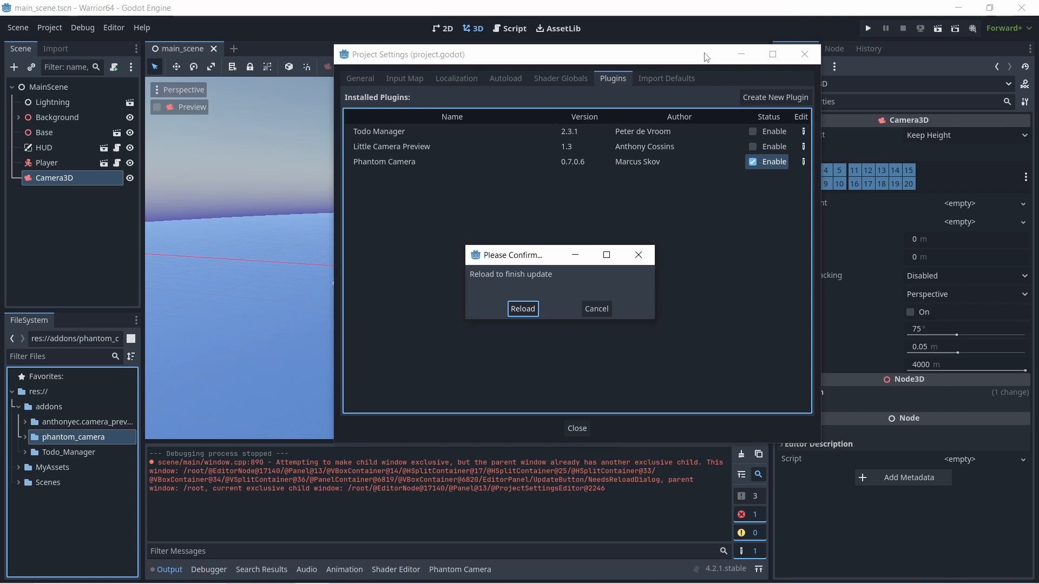
click(517, 310)
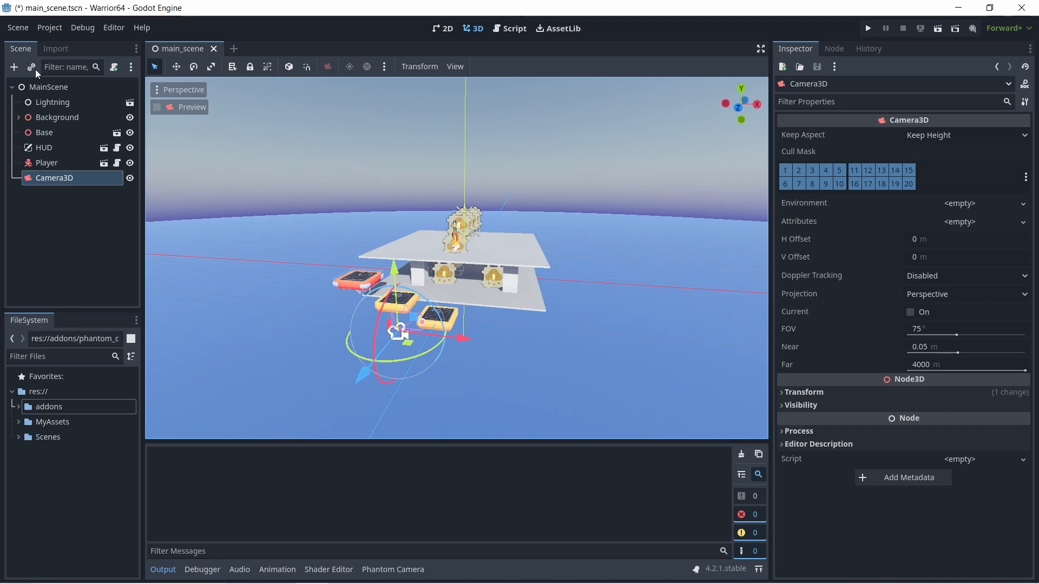
- Create a PhantomCamera3D node by searching the node types for "phantom", and move it out of Camera3D to sit directly under MainScene
click(14, 67)
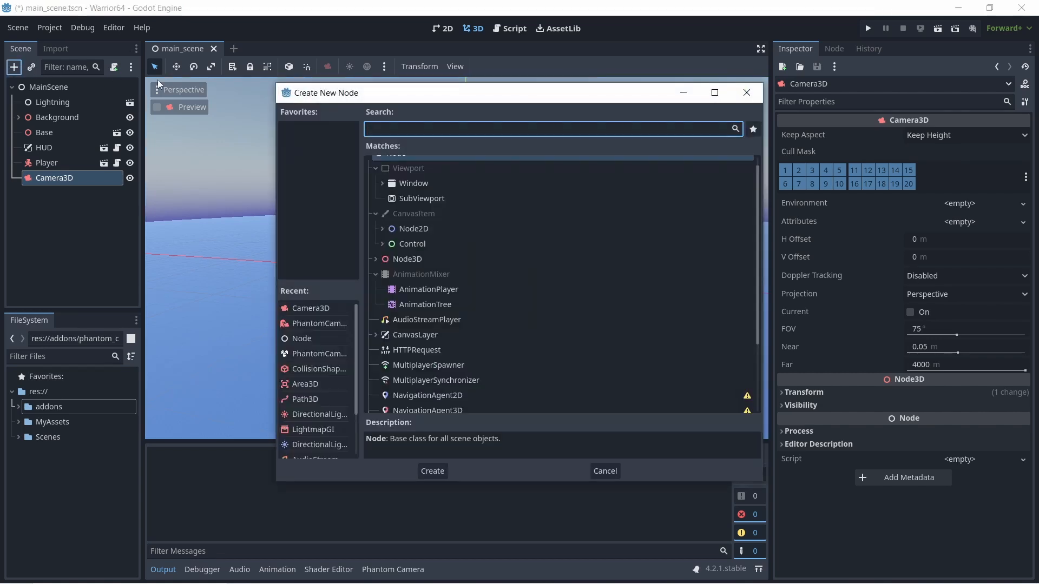
scroll(560, 329, up, 1)
scroll(560, 329, down, 3)
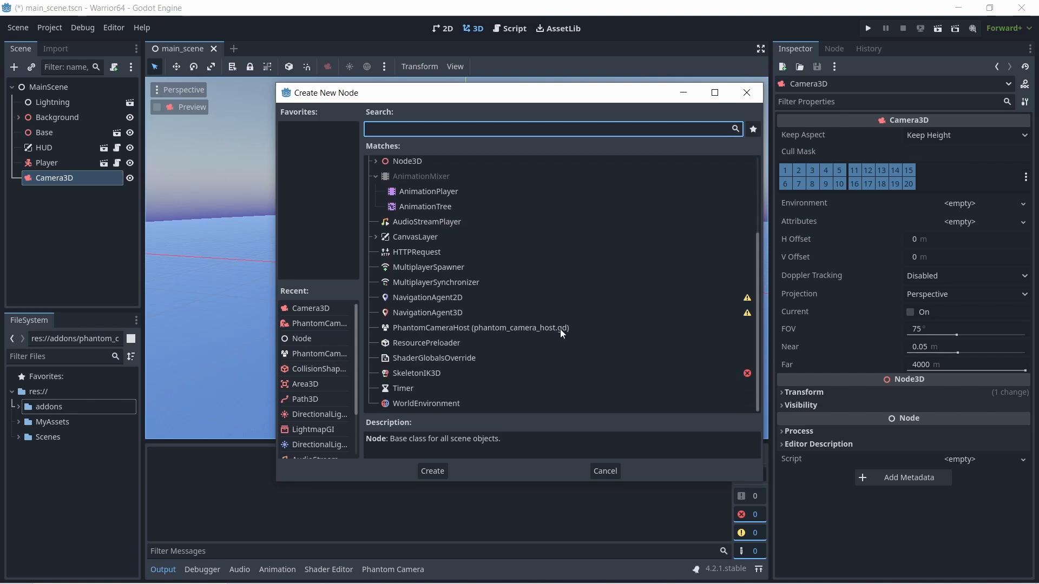
scroll(653, 316, up, 3)
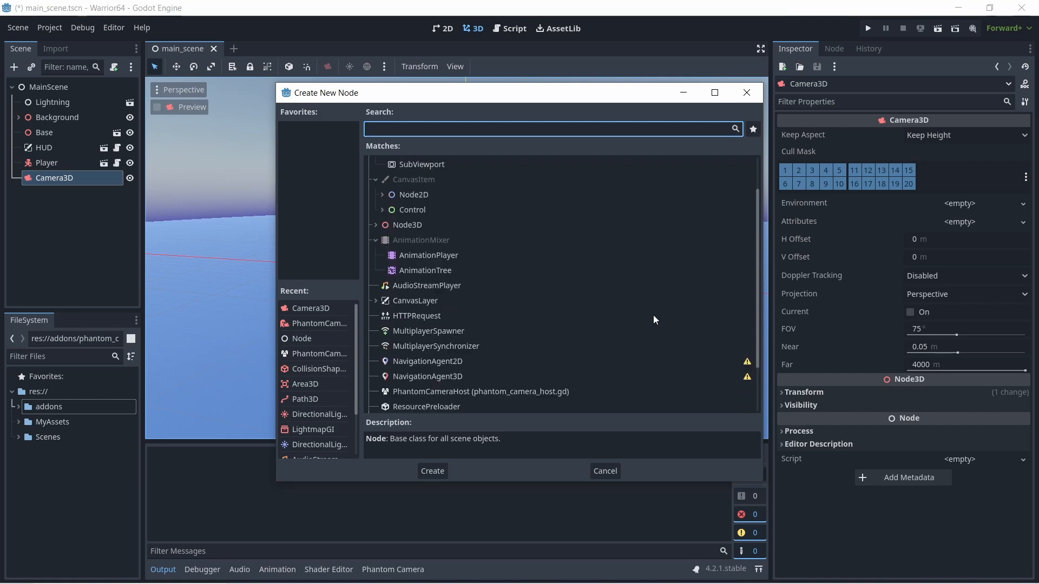
scroll(654, 315, up, 1)
scroll(654, 315, down, 2)
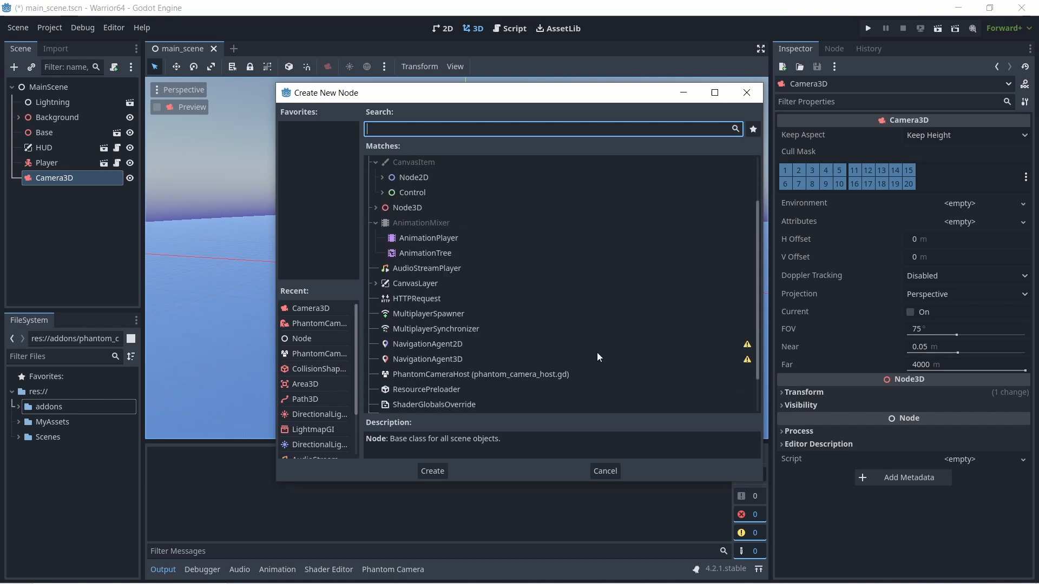
click(404, 371)
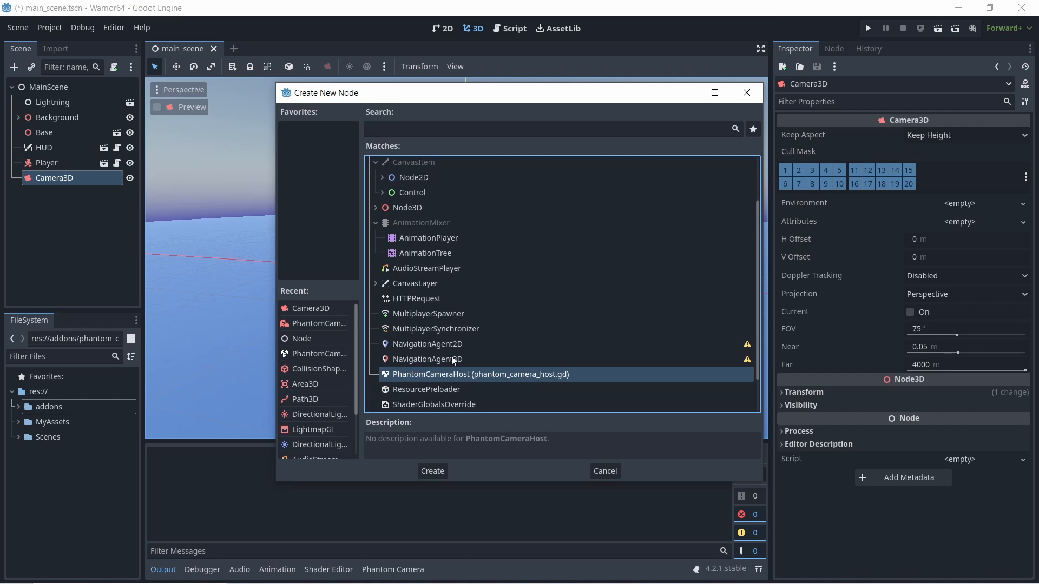
scroll(540, 336, up, 3)
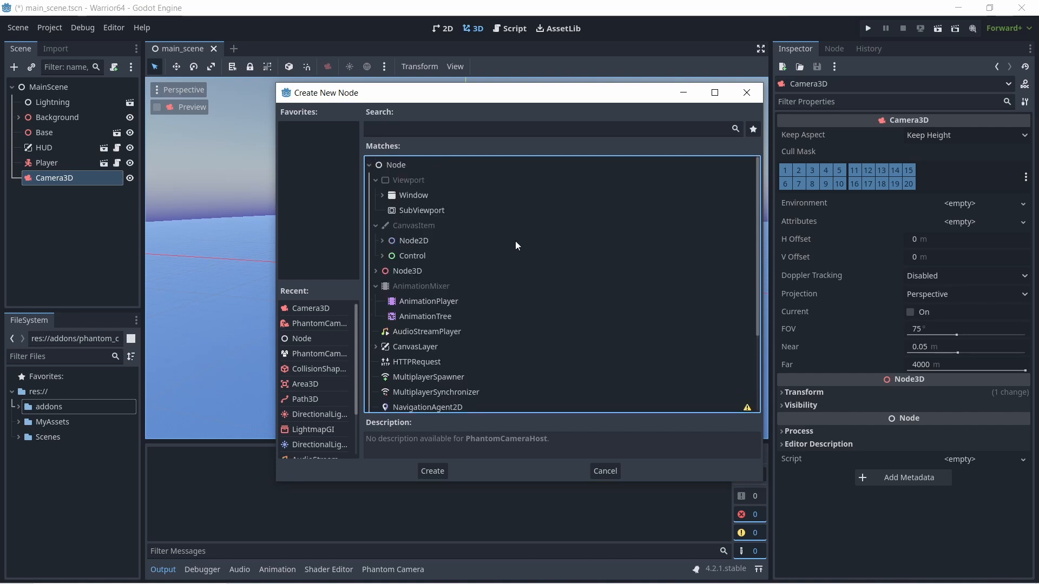
click(504, 128)
text(p)
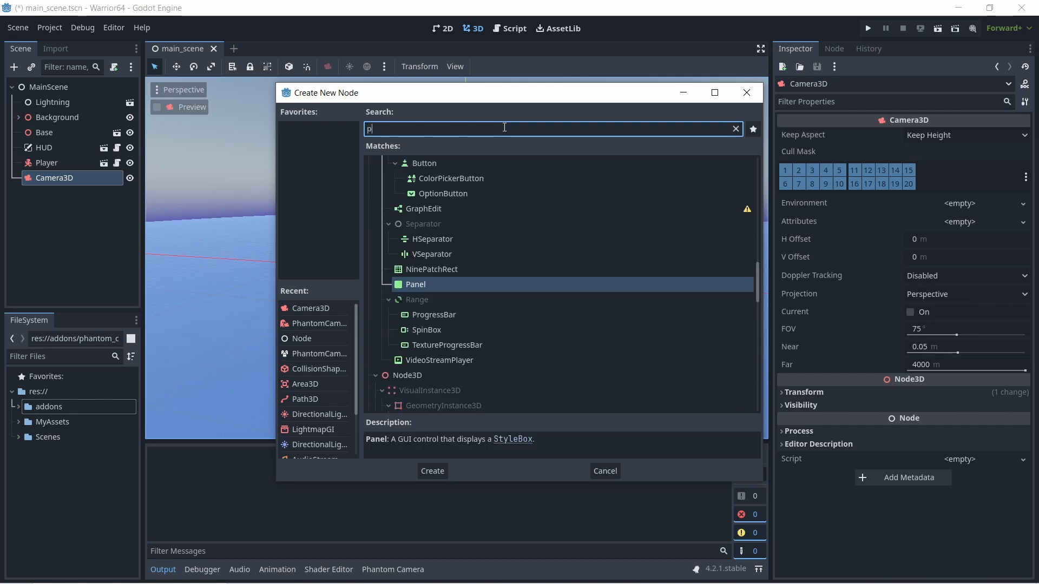
text(han)
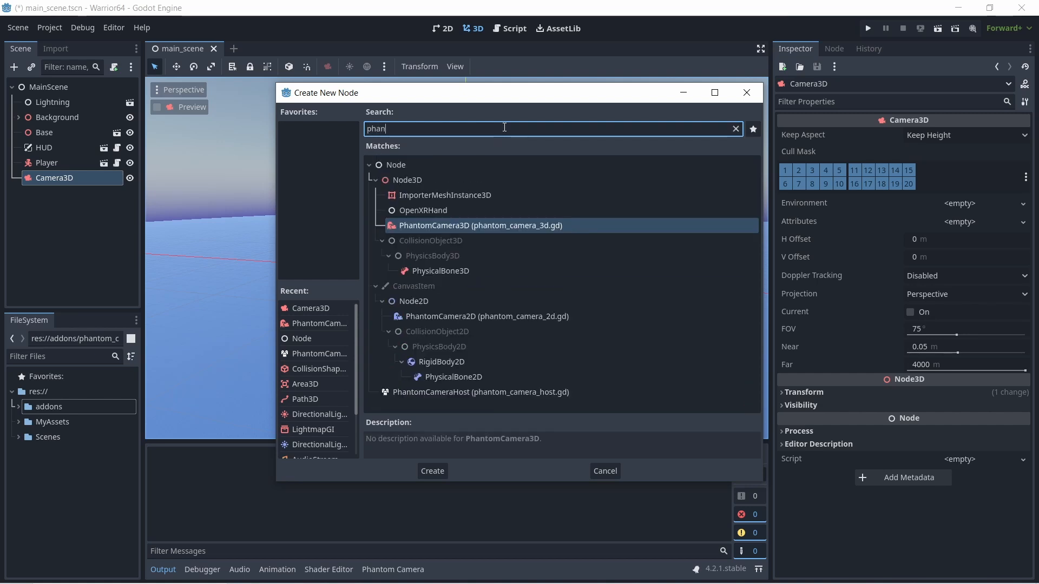
text(tom)
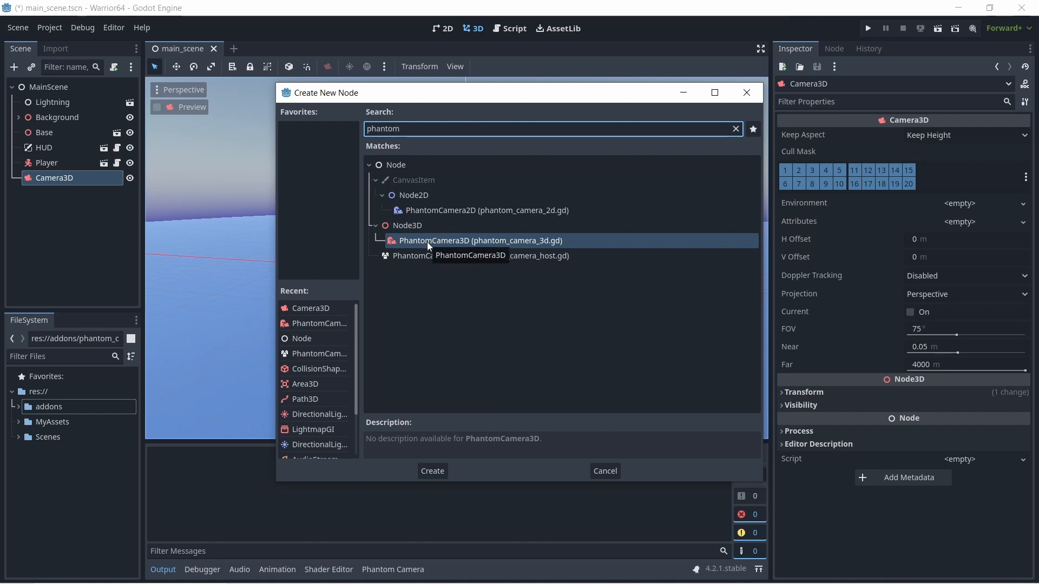
click(433, 472)
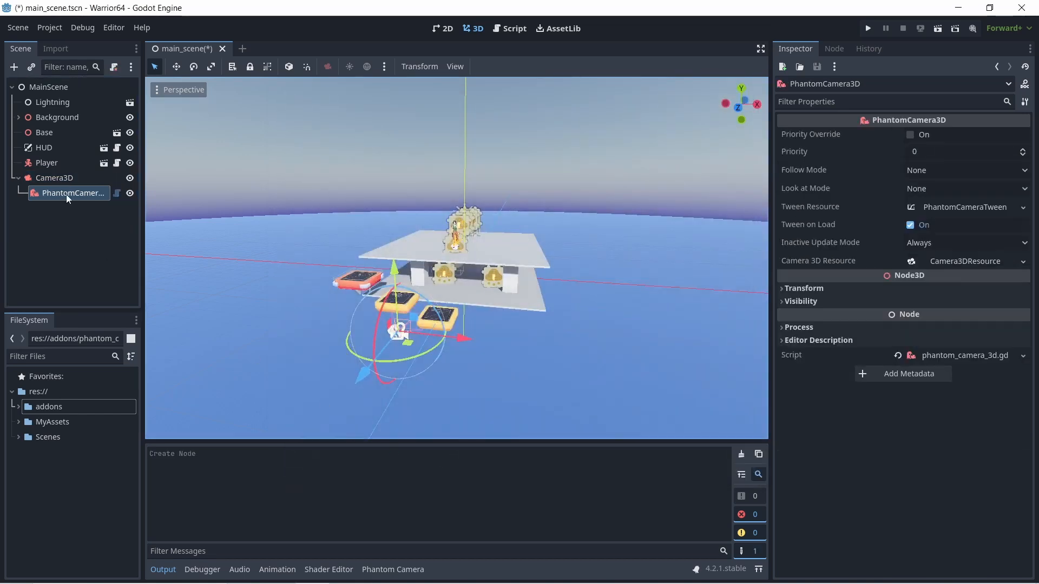
drag(66, 194, 32, 86)
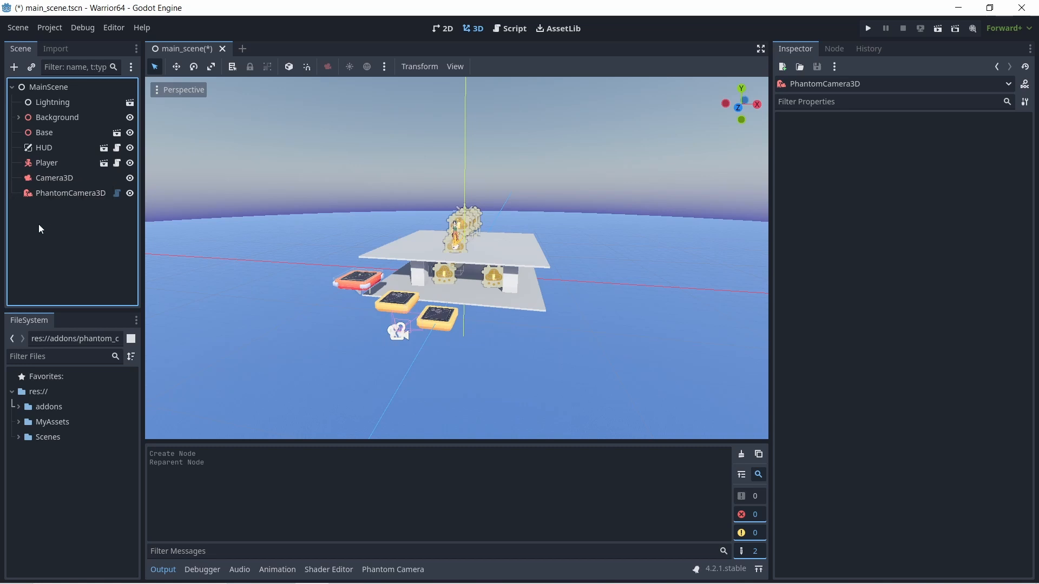
- Compare the Camera3D and PhantomCamera3D nodes by inspecting their properties and placement in turn
click(53, 178)
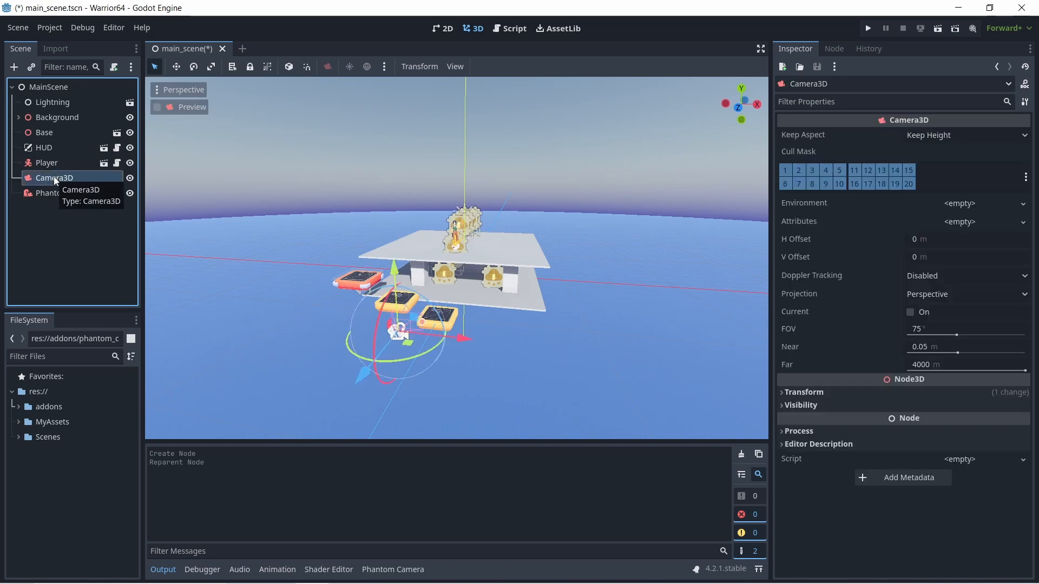
click(54, 194)
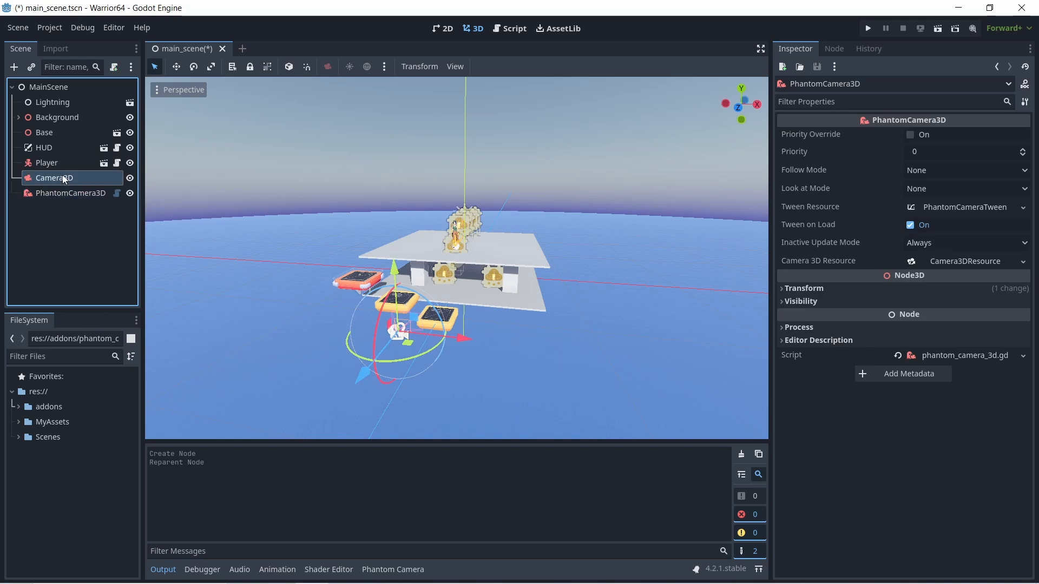
click(64, 179)
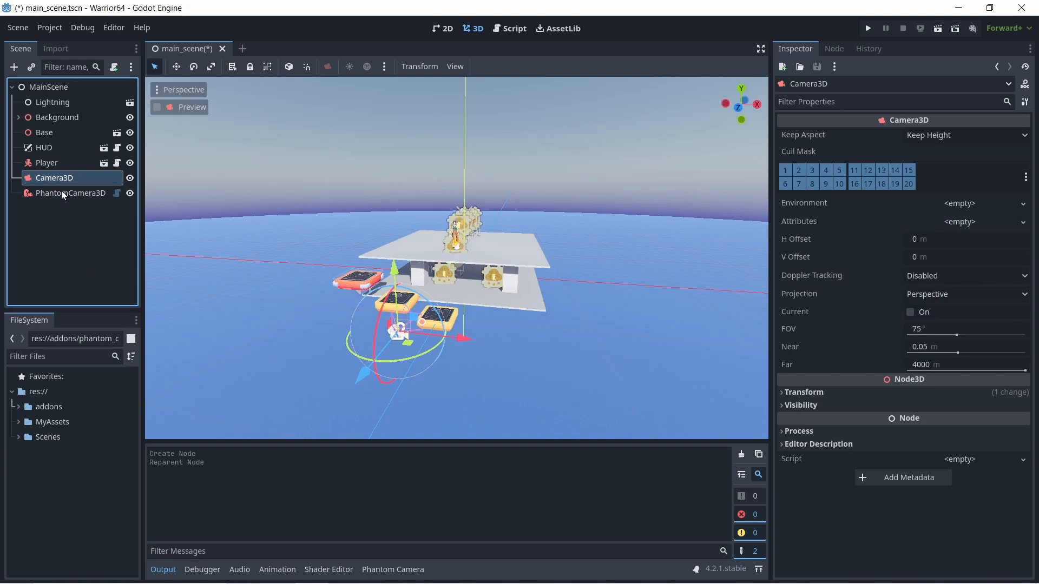
click(64, 194)
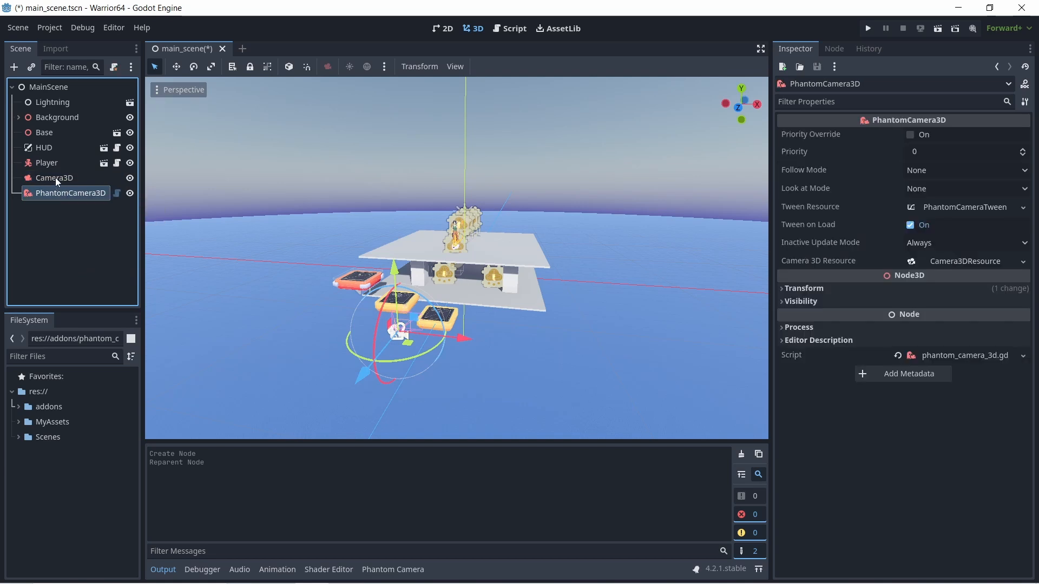
click(56, 179)
click(57, 193)
- Try PhantomCamera3D as a child of the Background node, and move it back directly under MainScene
drag(54, 193, 43, 118)
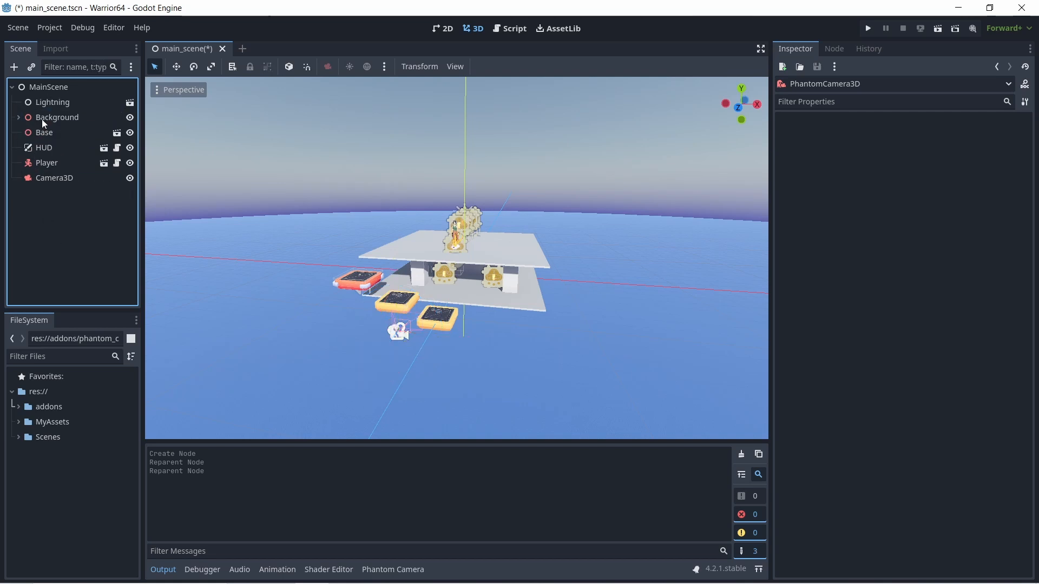
click(18, 118)
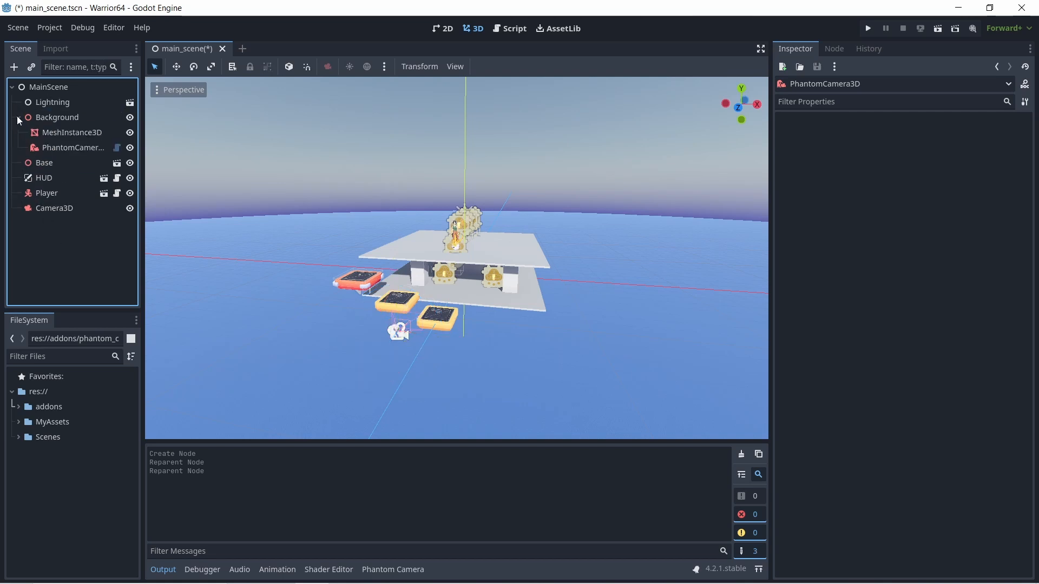
click(65, 149)
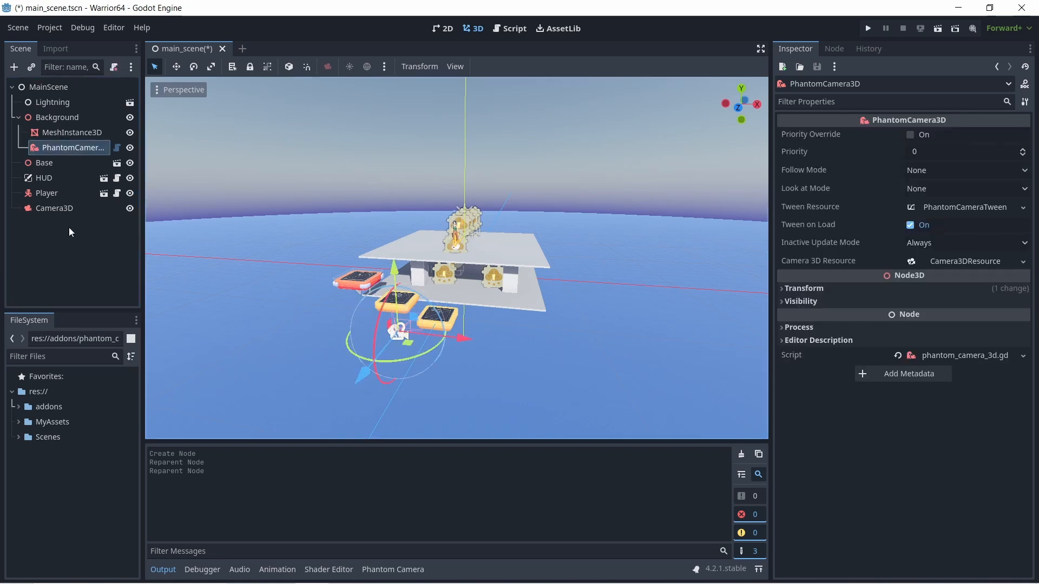
click(49, 153)
drag(50, 153, 31, 87)
click(18, 118)
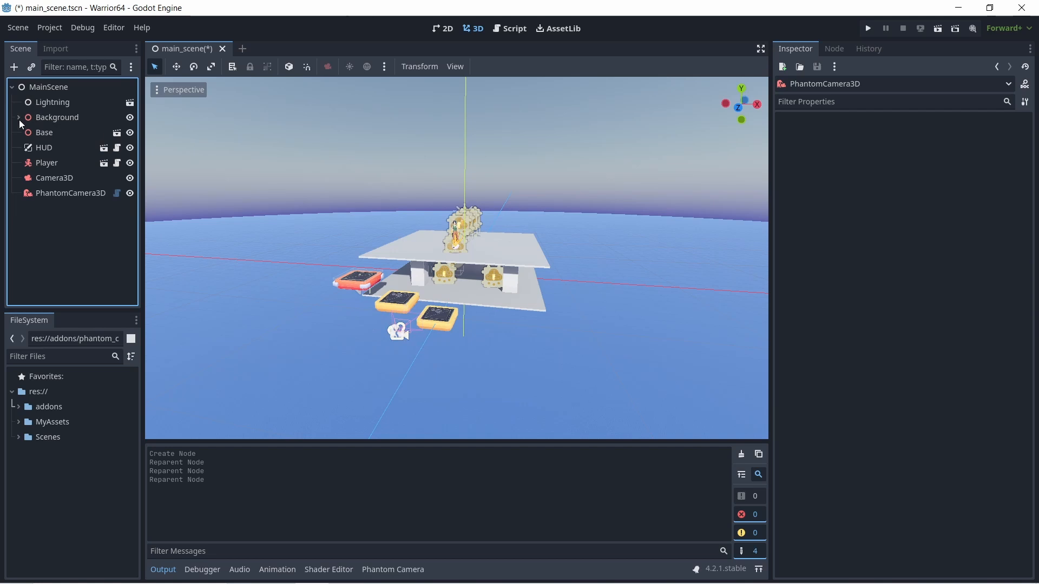
- Select the Camera3D node and save the main scene
click(69, 178)
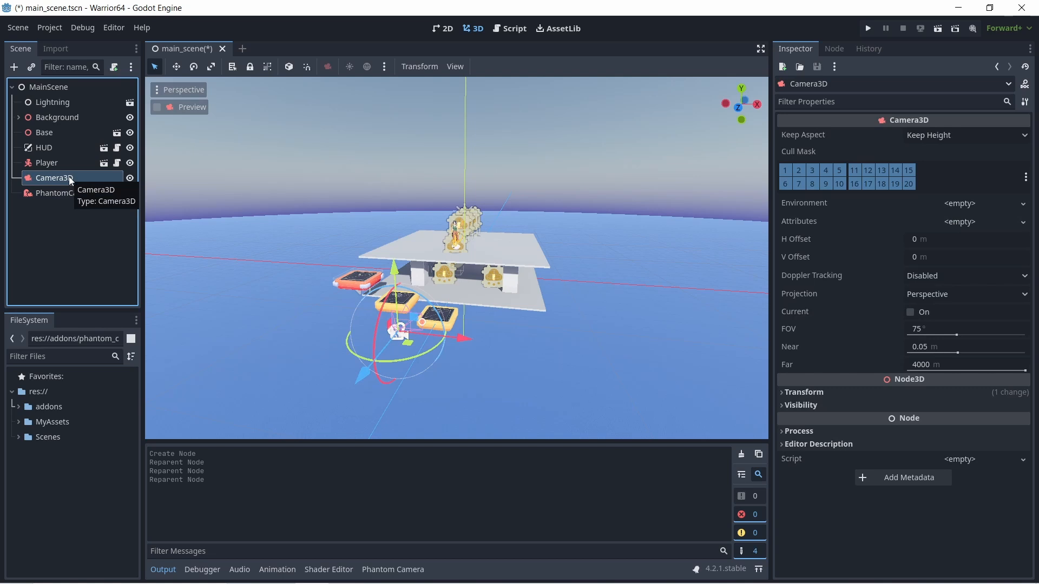
click(18, 28)
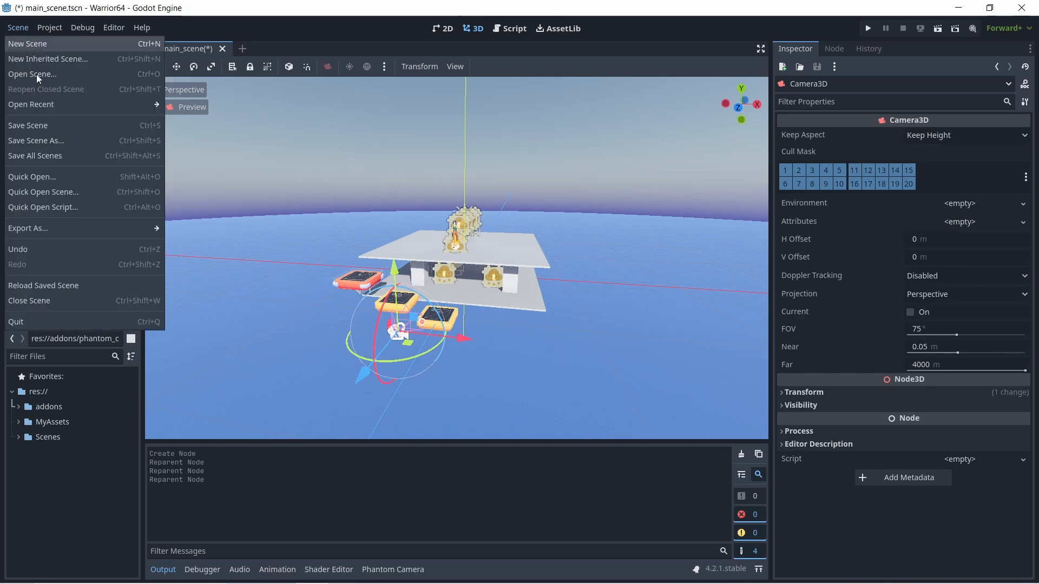
click(45, 129)
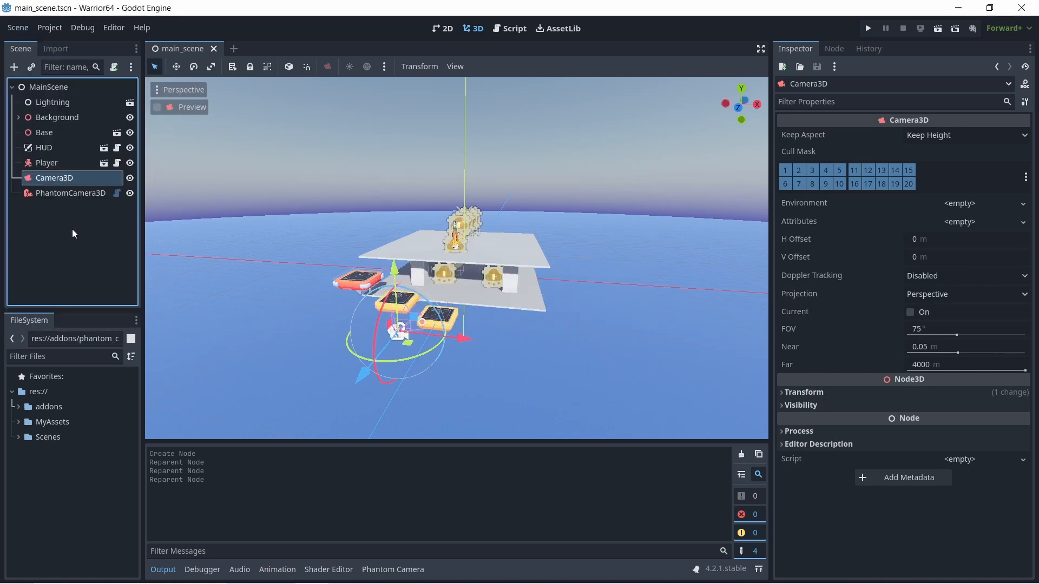
click(72, 229)
click(67, 192)
click(64, 178)
- Create a plain Node directly under MainScene and rename it CameraSystem
click(61, 229)
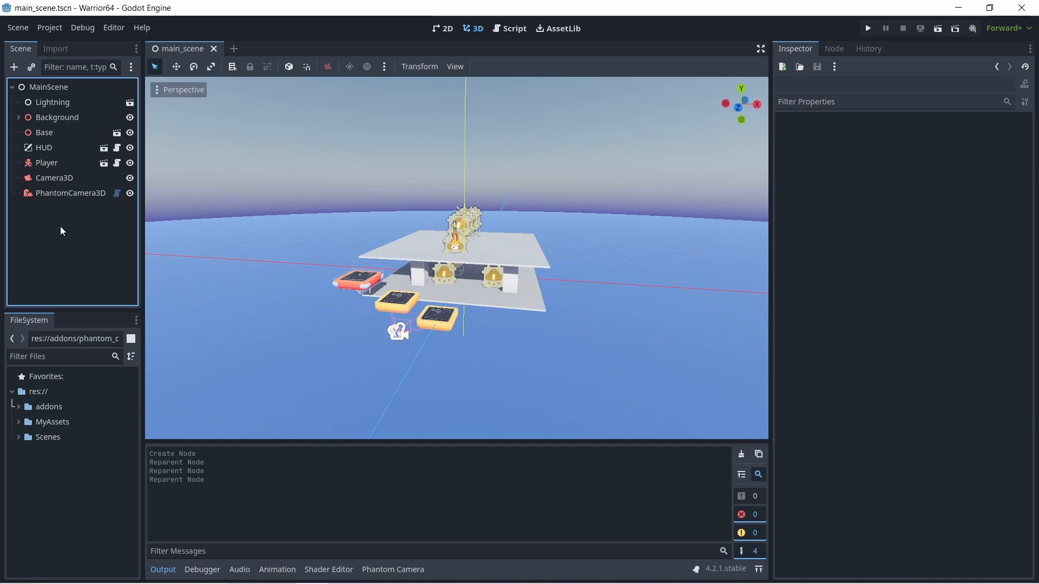
click(15, 68)
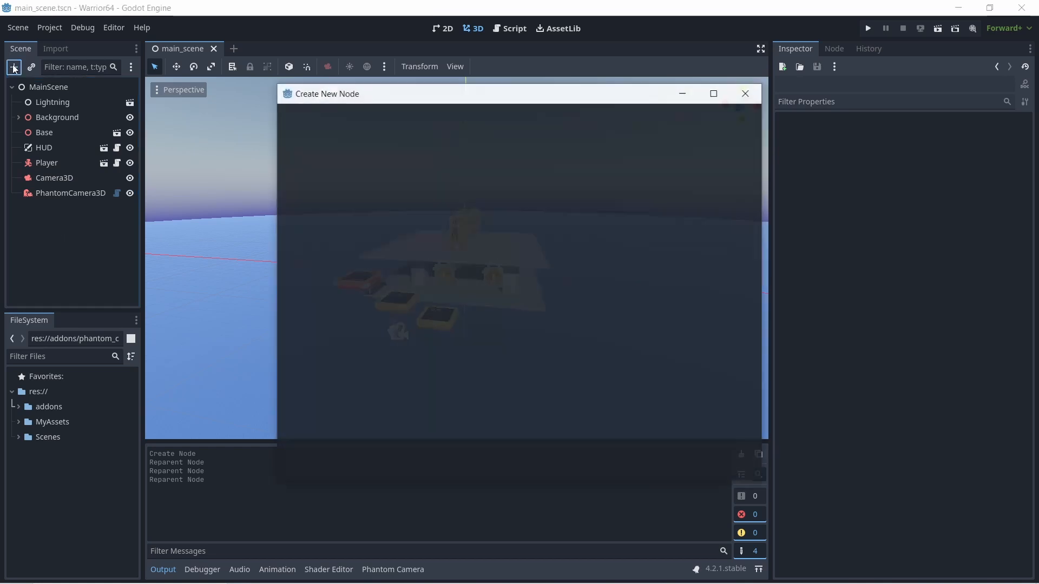
click(392, 163)
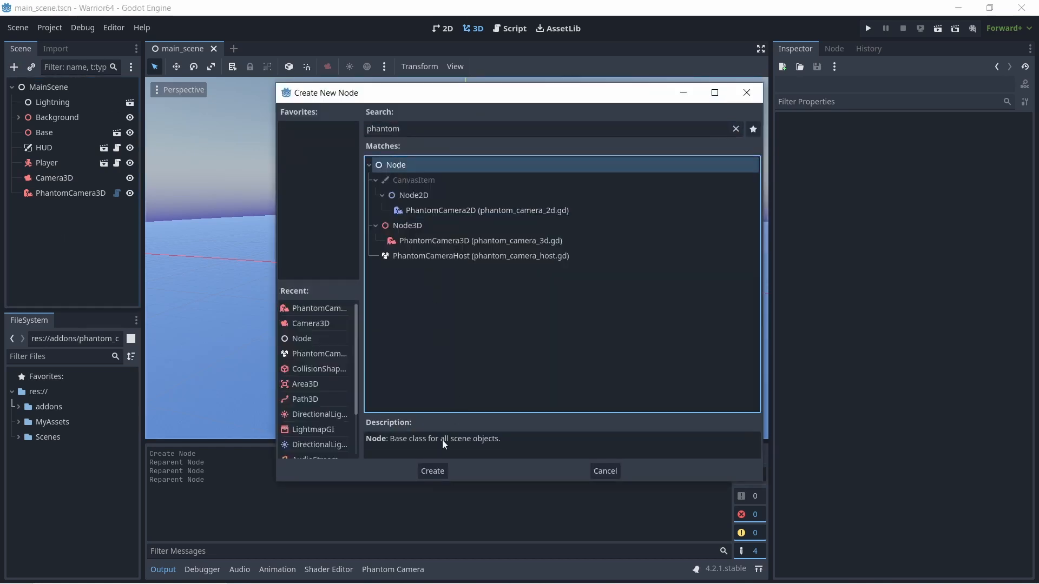
click(433, 469)
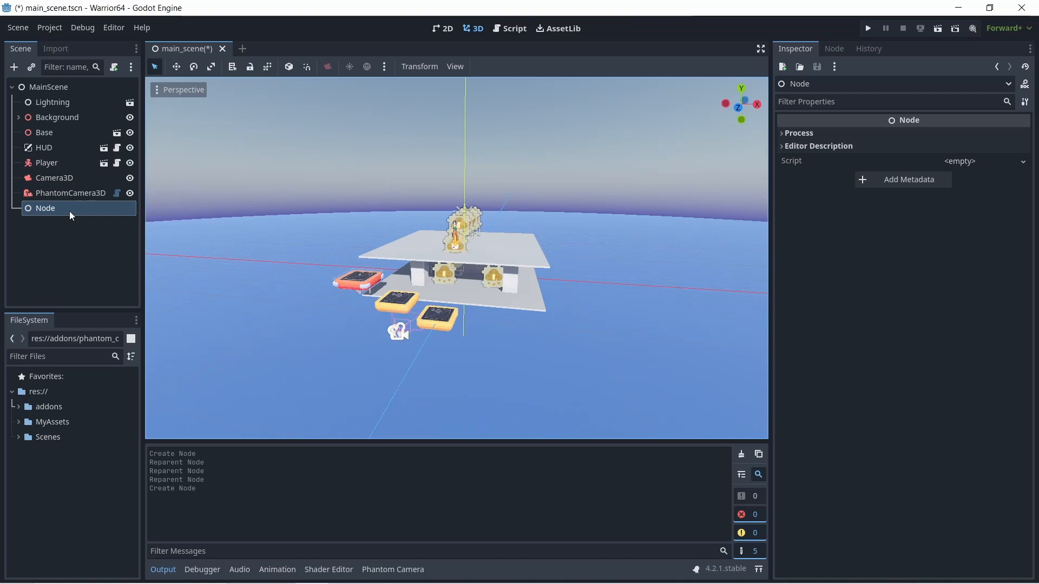
click(69, 211)
click(69, 211)
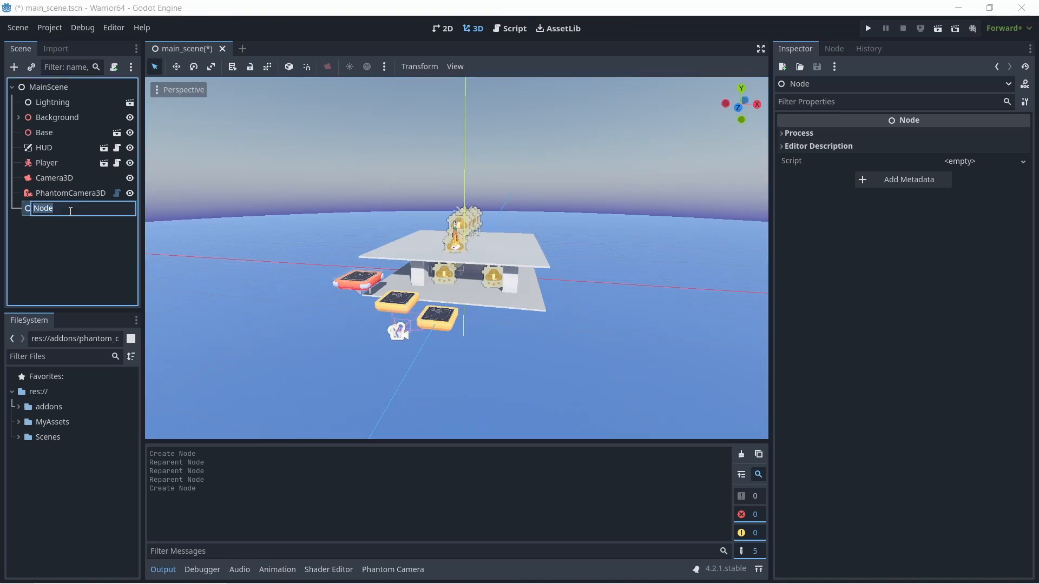
text(CameraSystem)
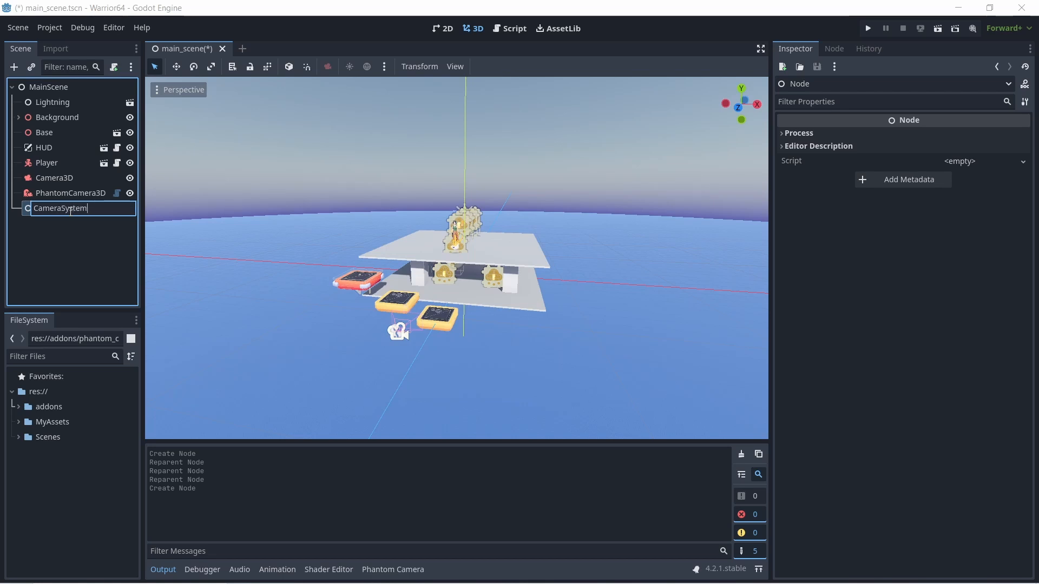
key(Return)
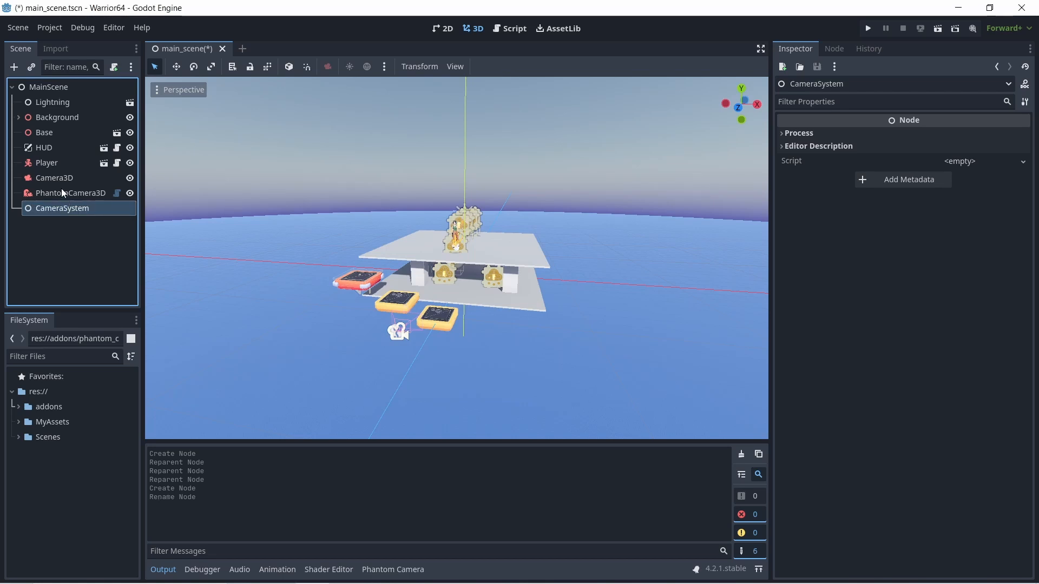
- Move the Camera3D and PhantomCamera3D nodes into the CameraSystem node as its children
click(55, 177)
drag(55, 177, 59, 213)
click(56, 210)
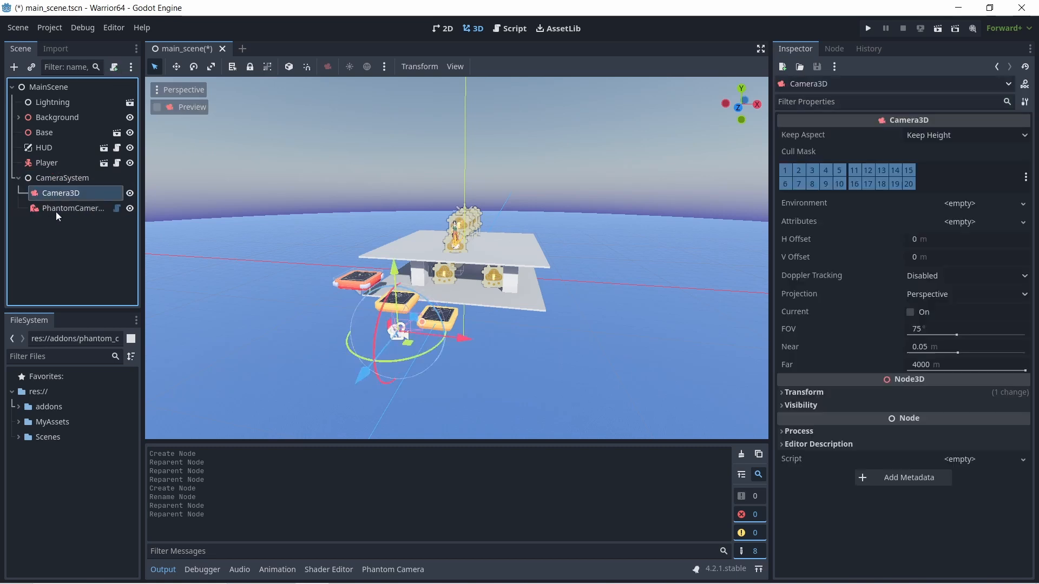
click(57, 195)
click(58, 207)
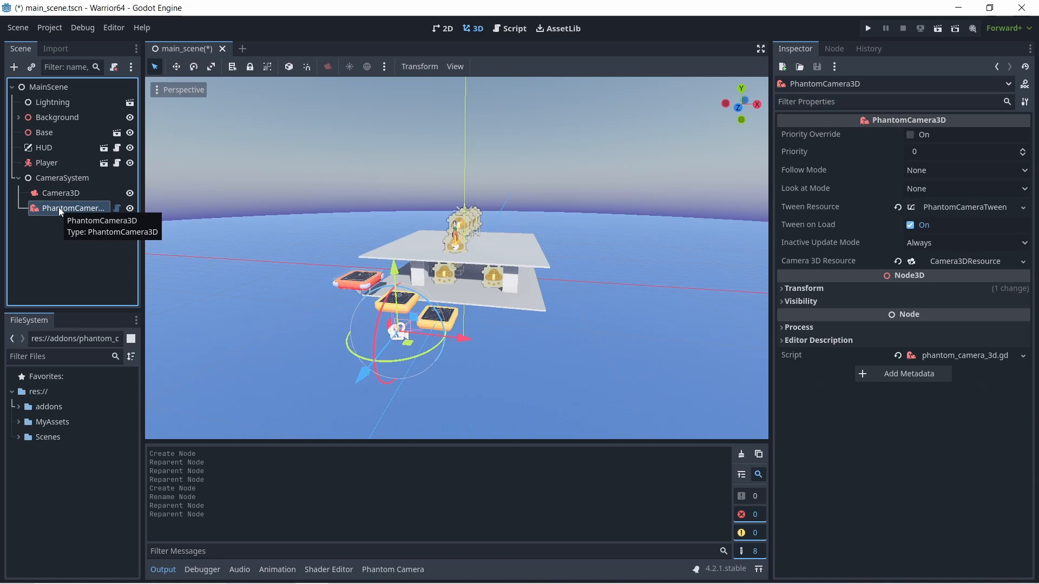
- Move both camera nodes back directly under MainScene and delete the CameraSystem node
mouse_move(47, 193)
mouse_down()
mouse_move(43, 175)
mouse_move(52, 209)
mouse_move(39, 193)
mouse_up()
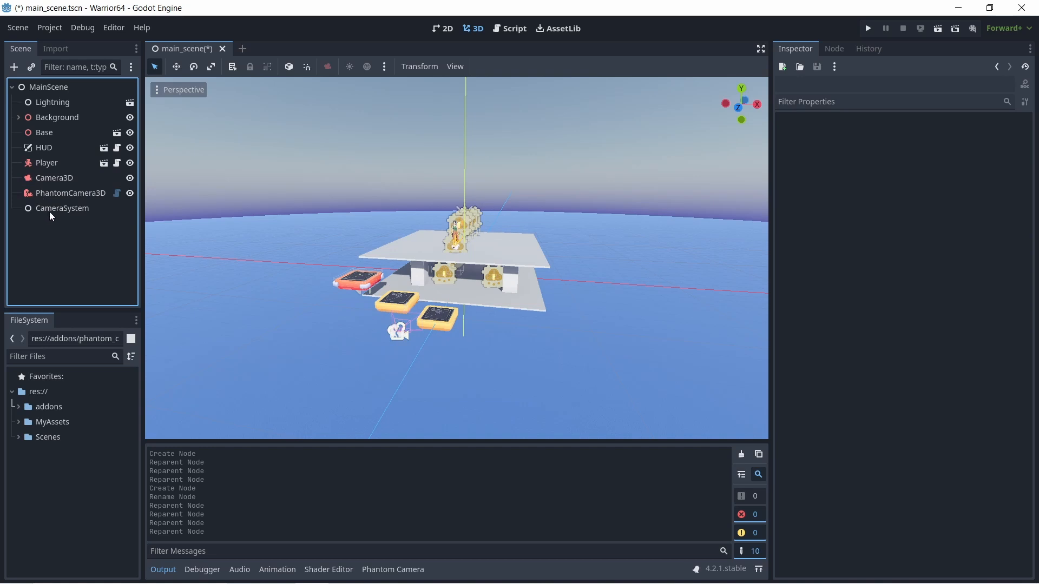
click(50, 211)
key(Delete)
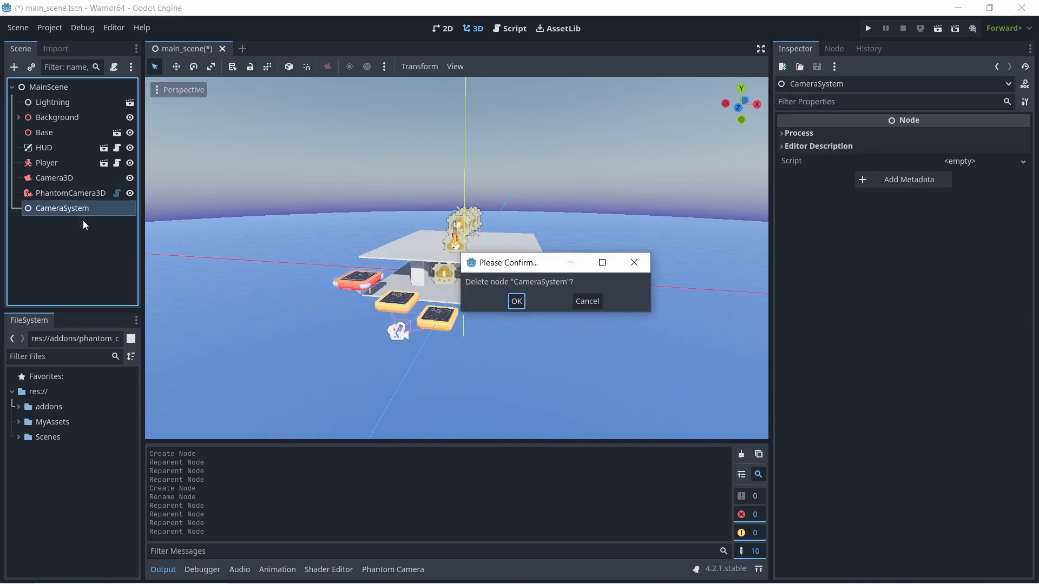
click(518, 306)
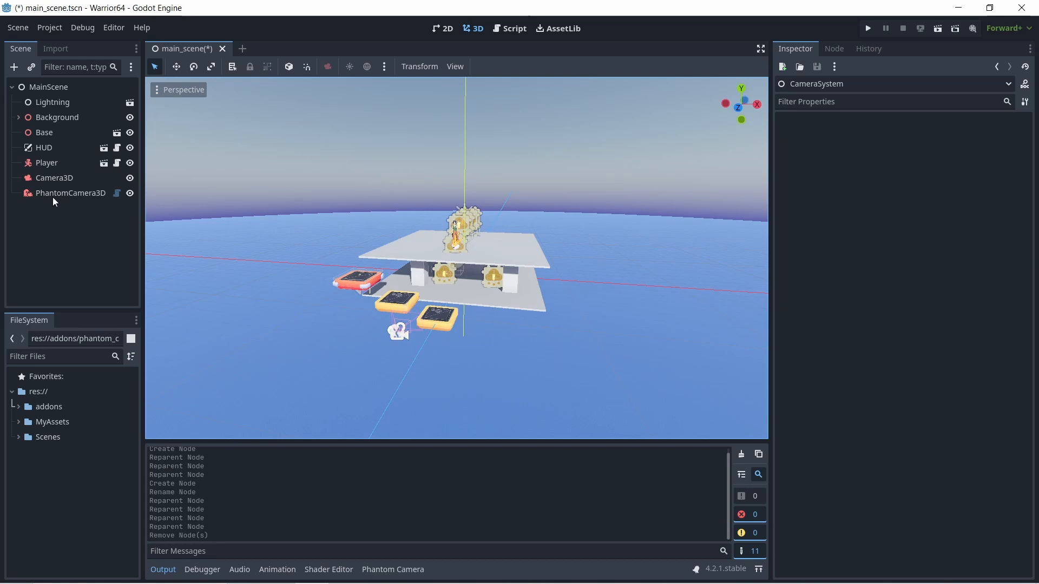
- Create a PhantomCameraHost node and make it a child of Camera3D
click(14, 67)
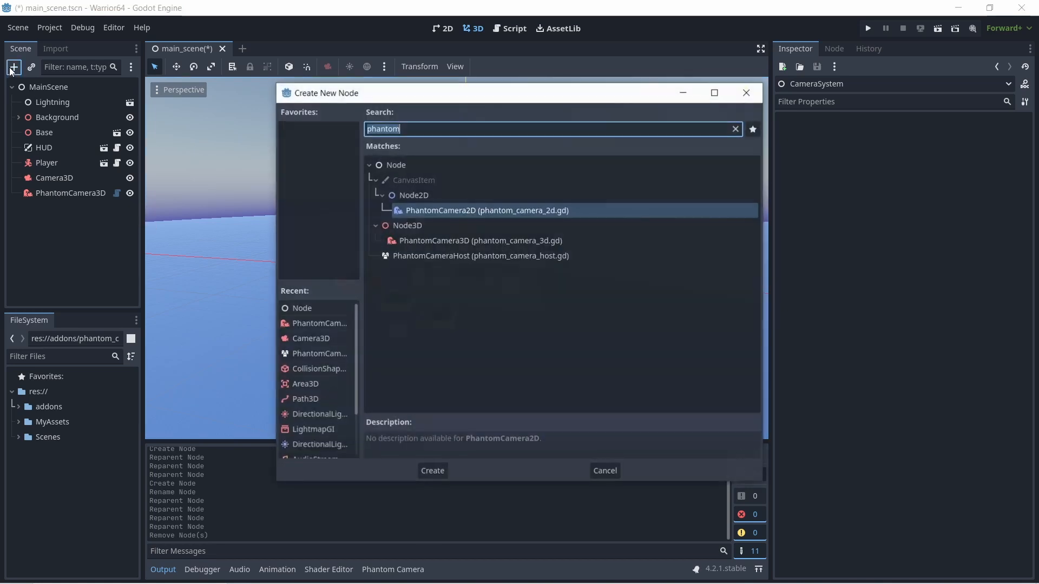
click(442, 257)
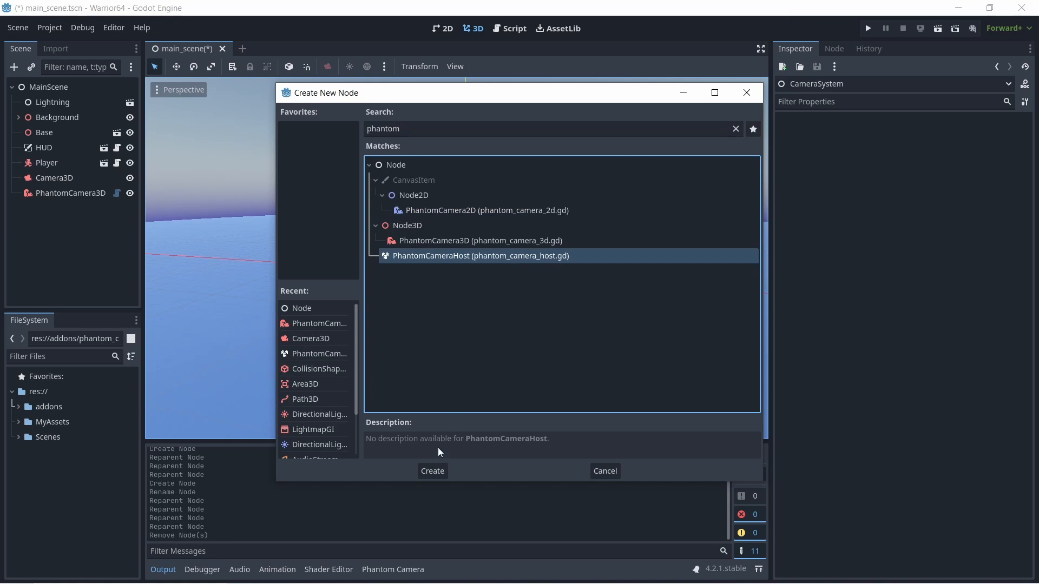
click(435, 472)
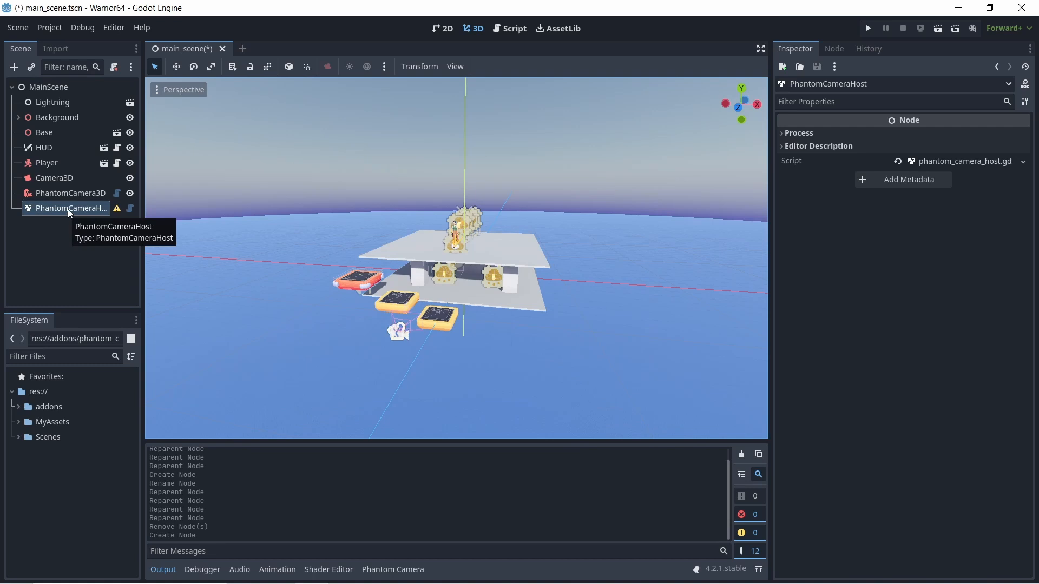
drag(68, 209, 55, 176)
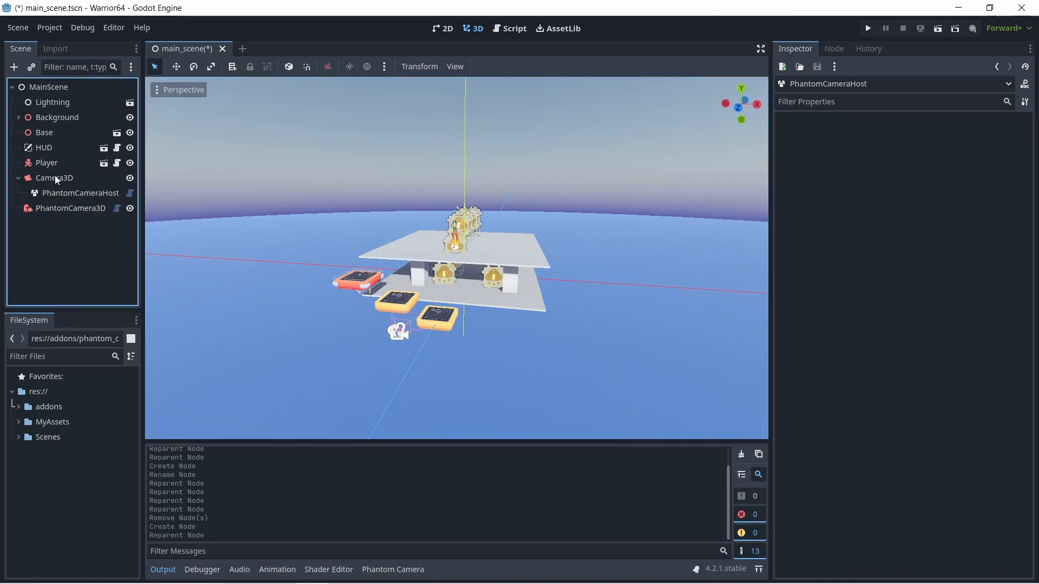
- Inspect the properties of Camera3D, its PhantomCameraHost child and PhantomCamera3D to compare their roles in the scene
click(64, 178)
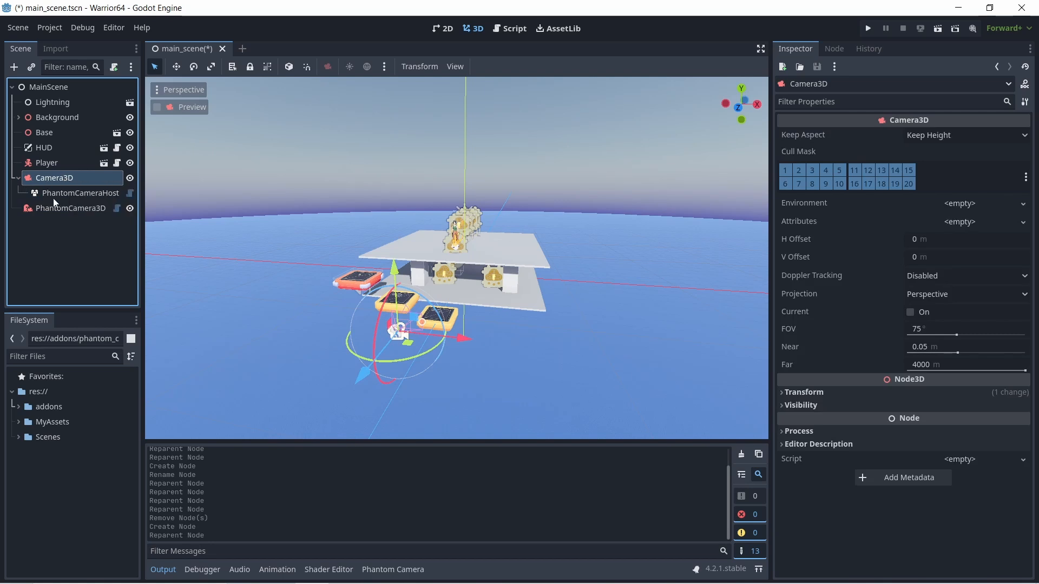
click(59, 193)
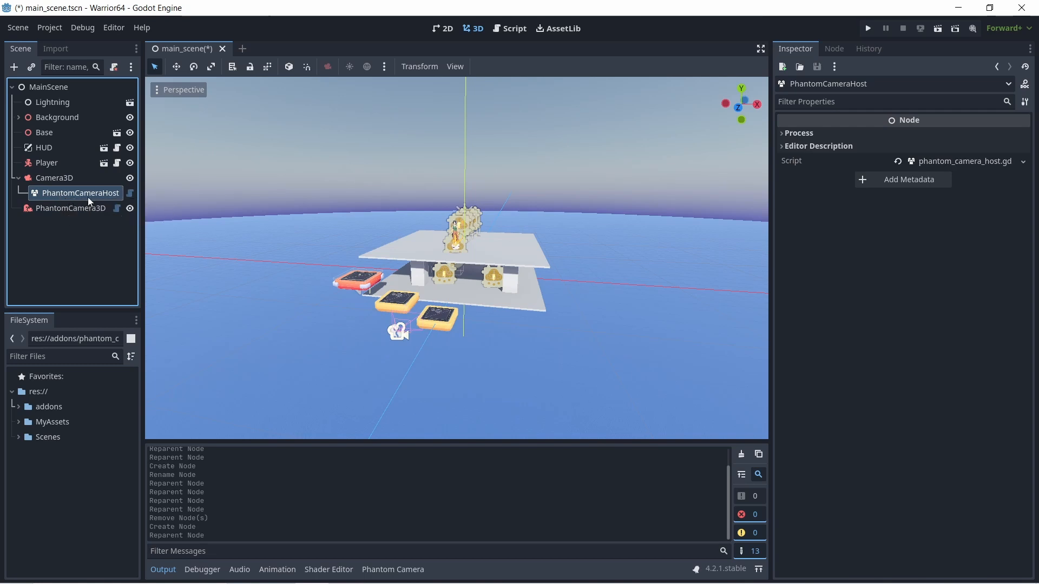
click(75, 209)
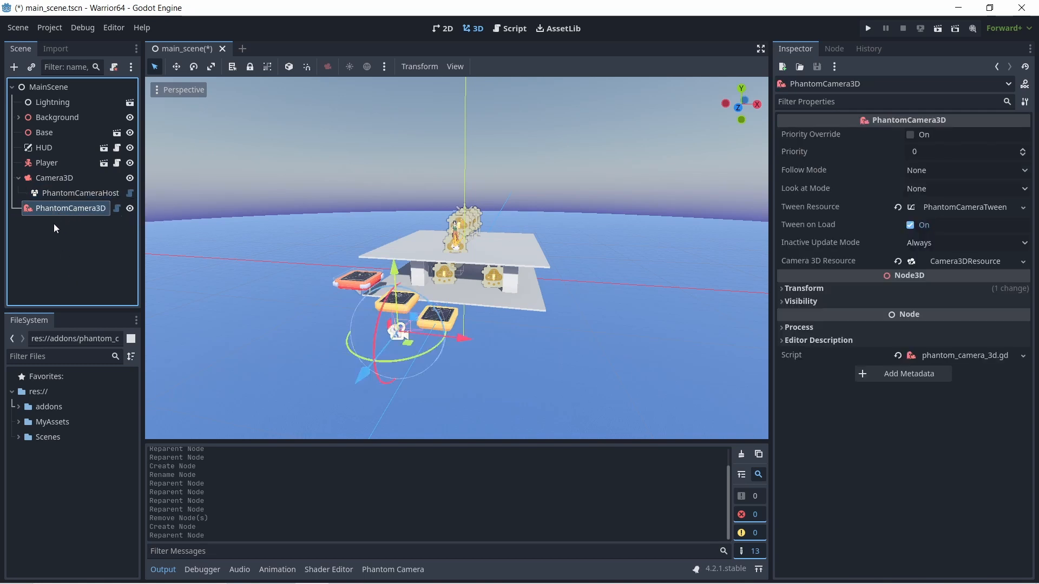
click(55, 178)
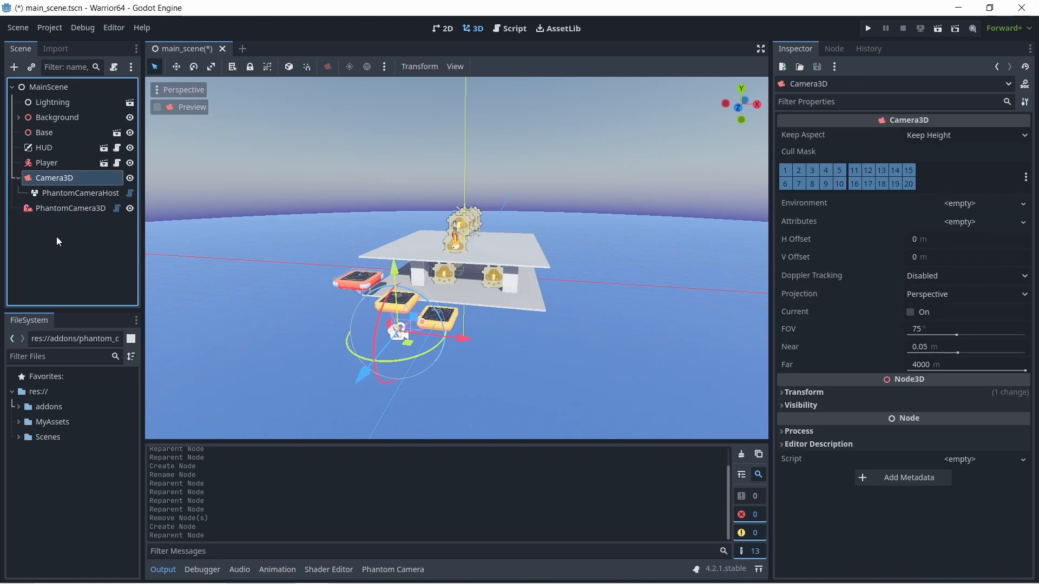
click(67, 211)
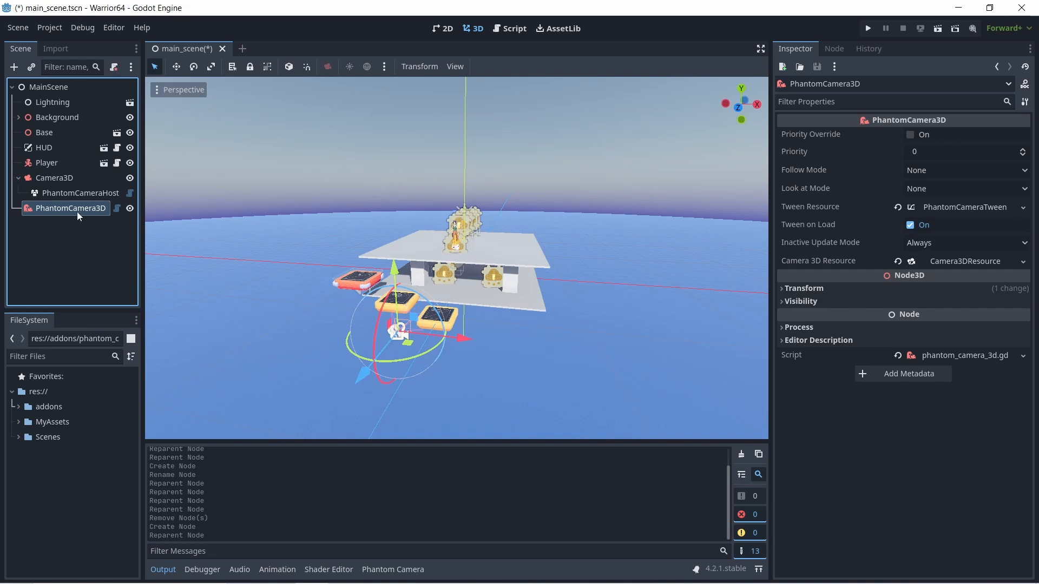
click(53, 177)
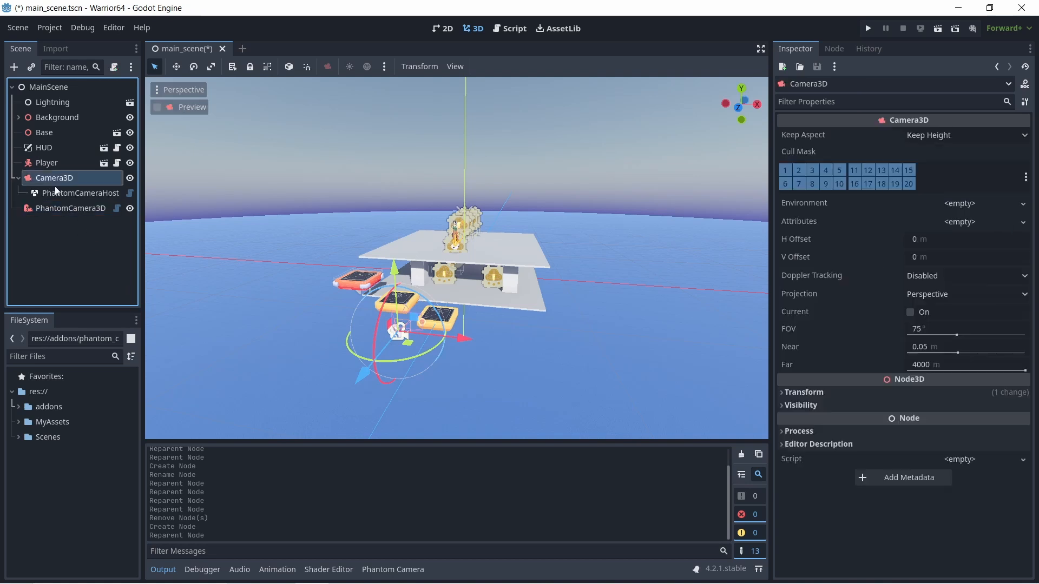
click(57, 195)
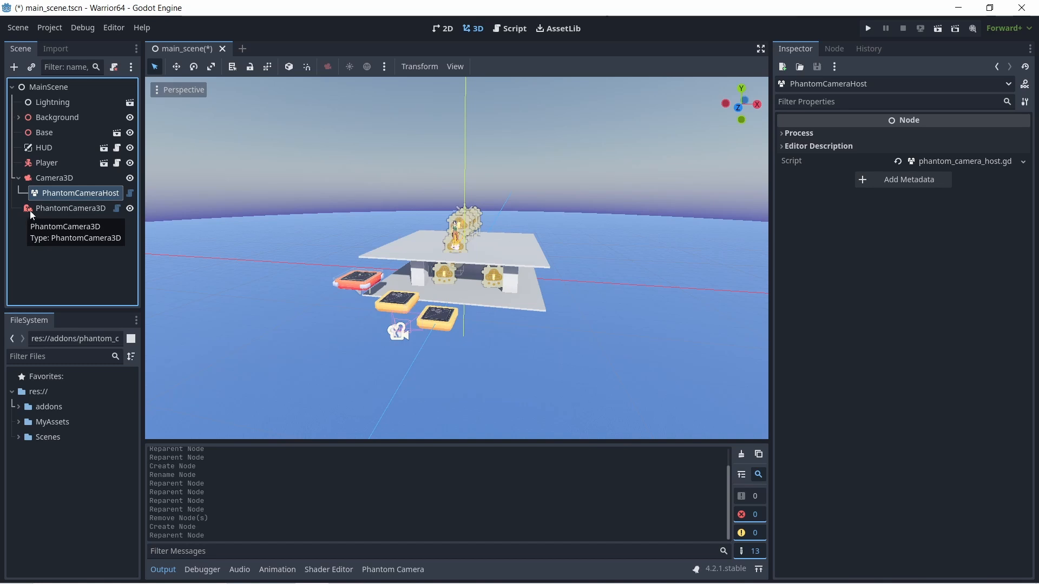
- Open the script attached to PhantomCamera3D and read the description at its beginning
click(116, 210)
scroll(372, 264, up, 12)
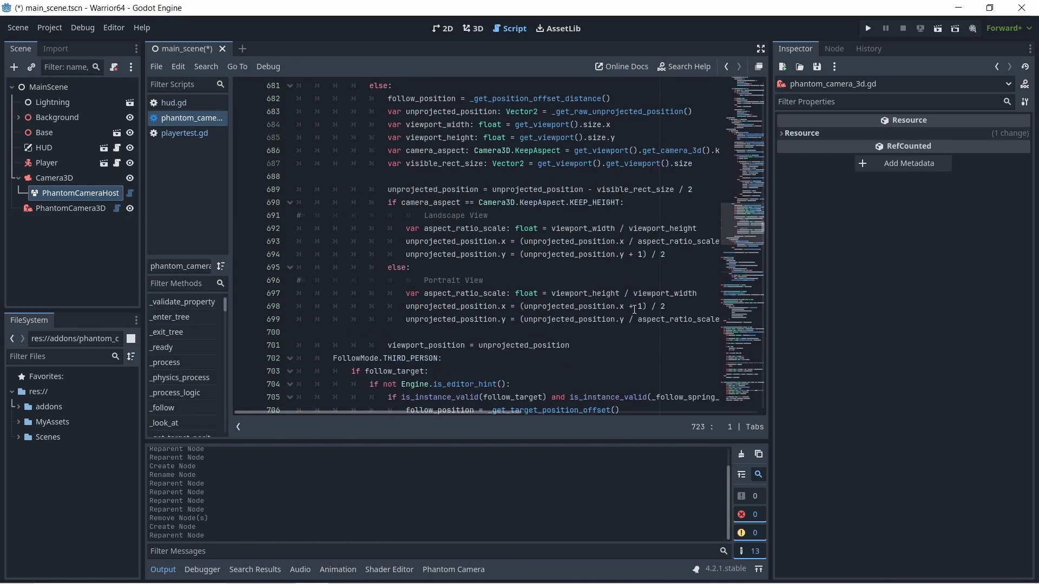
drag(764, 223, 775, 51)
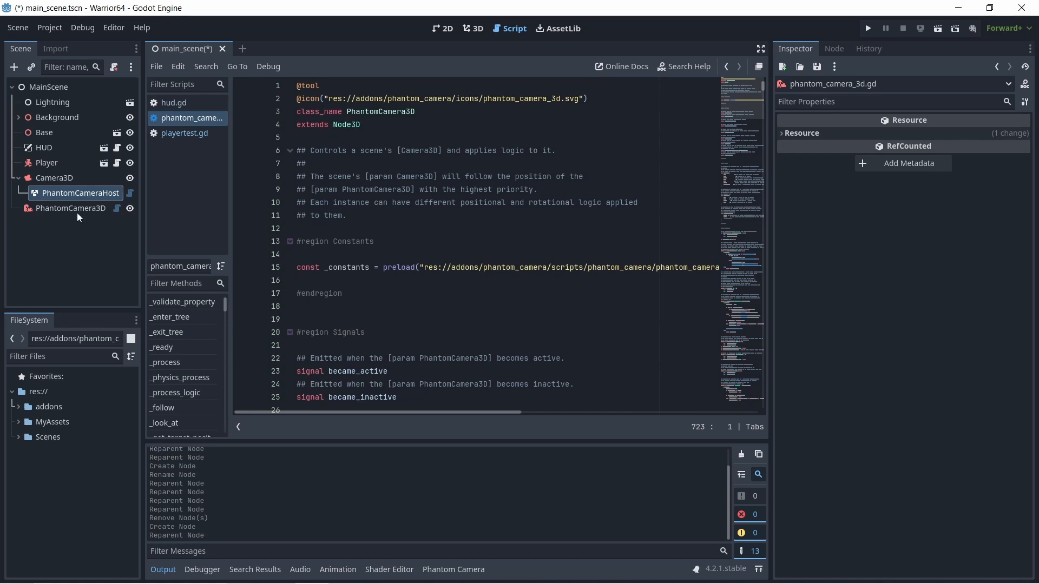
- Review PhantomCamera3D, Camera3D and PhantomCameraHost in turn against the description in the open script
drag(30, 210, 64, 208)
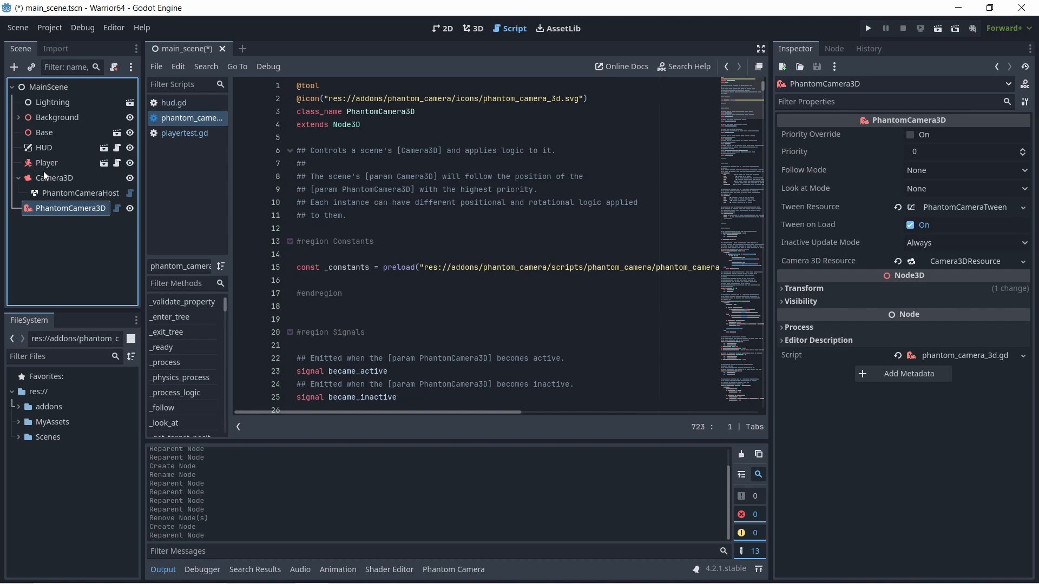
click(47, 177)
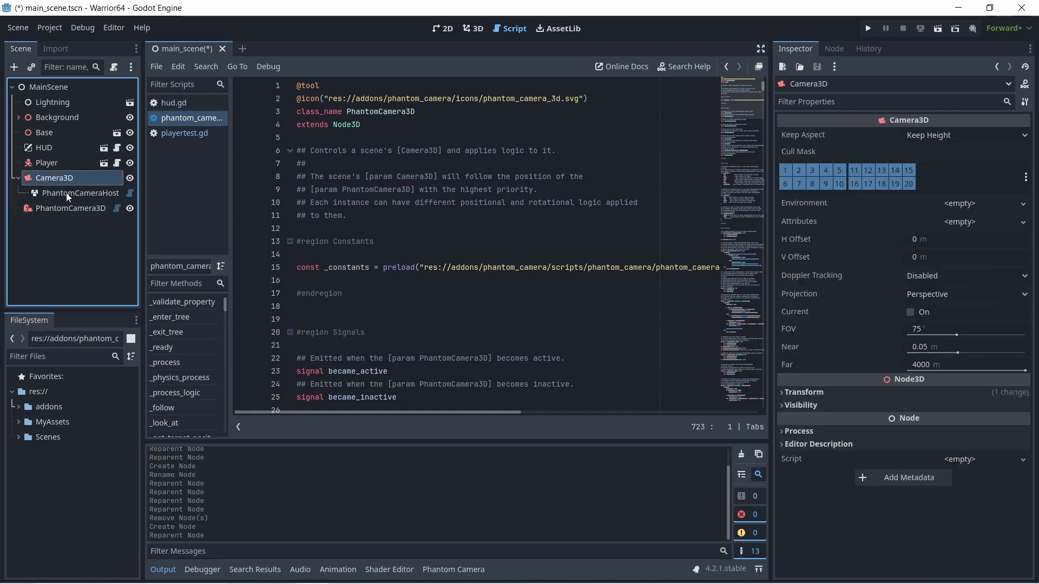
click(68, 195)
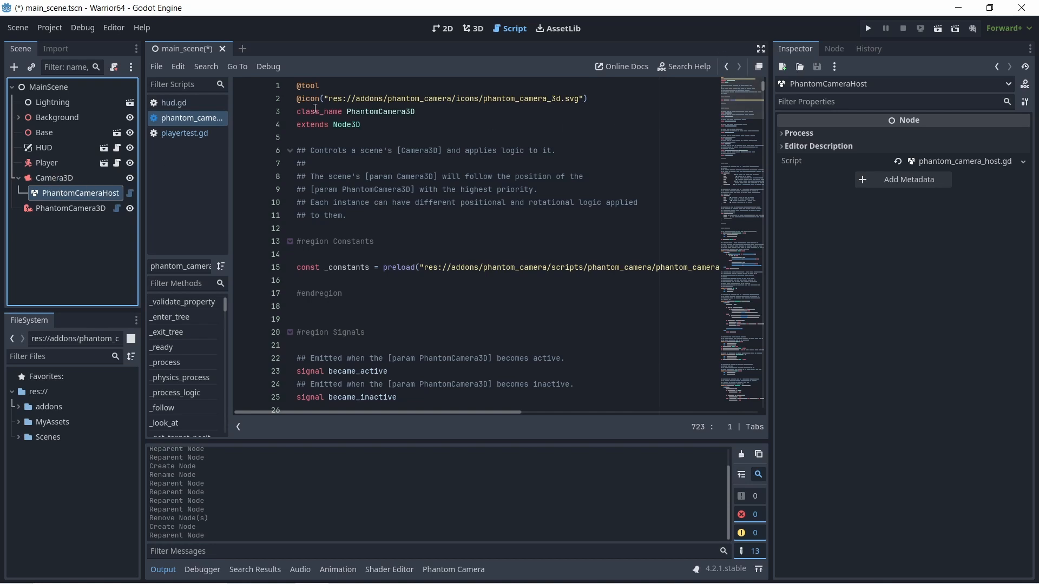
click(63, 178)
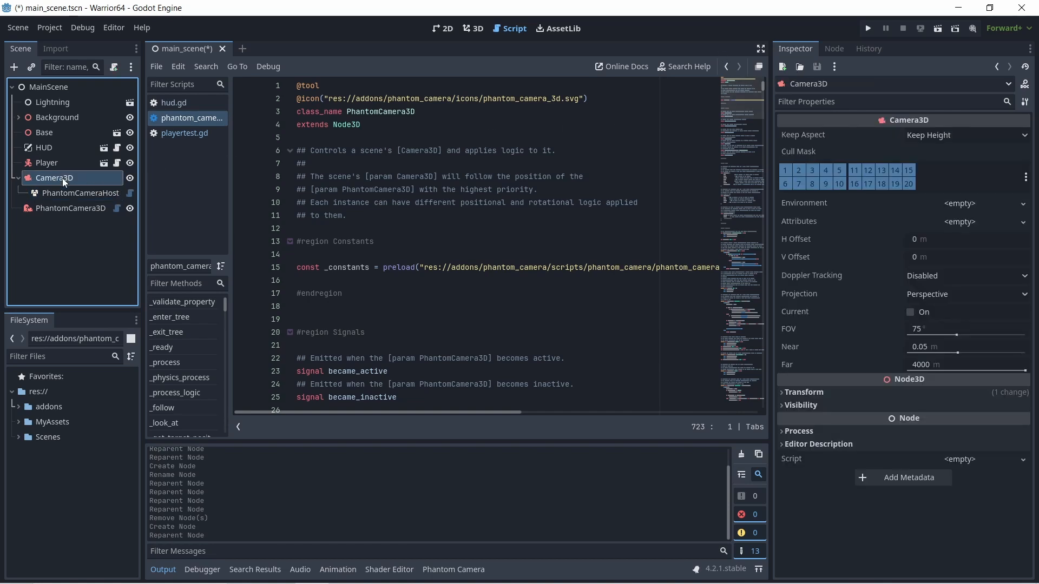
click(67, 208)
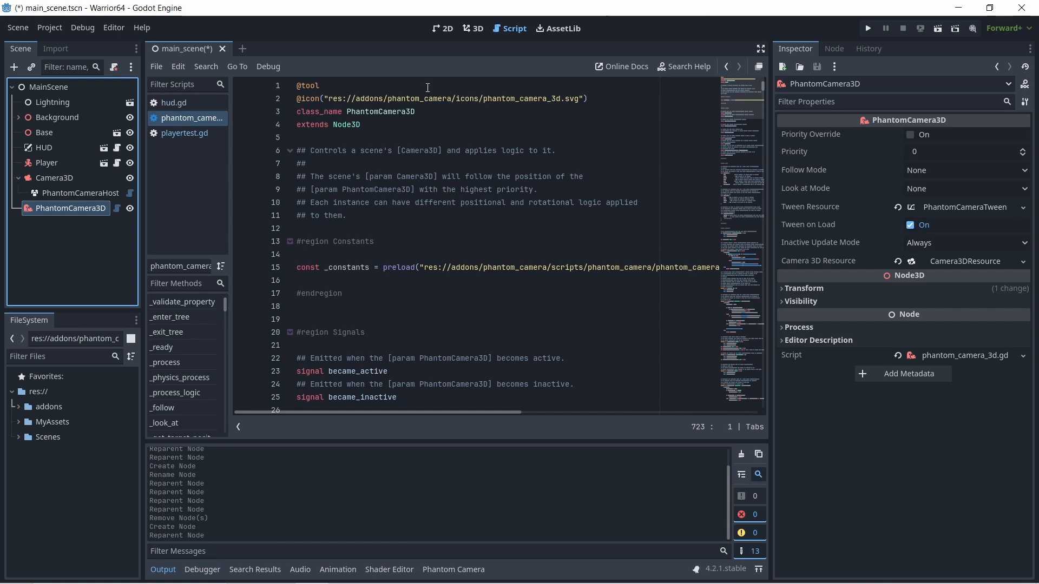
- Return to the 3D view and save the main scene
click(472, 28)
click(18, 28)
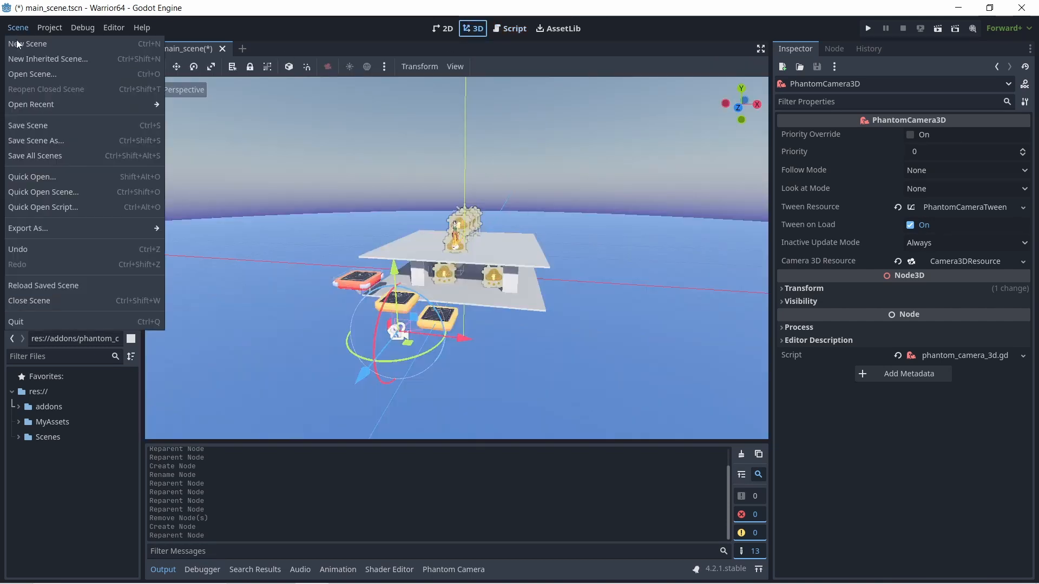
click(37, 125)
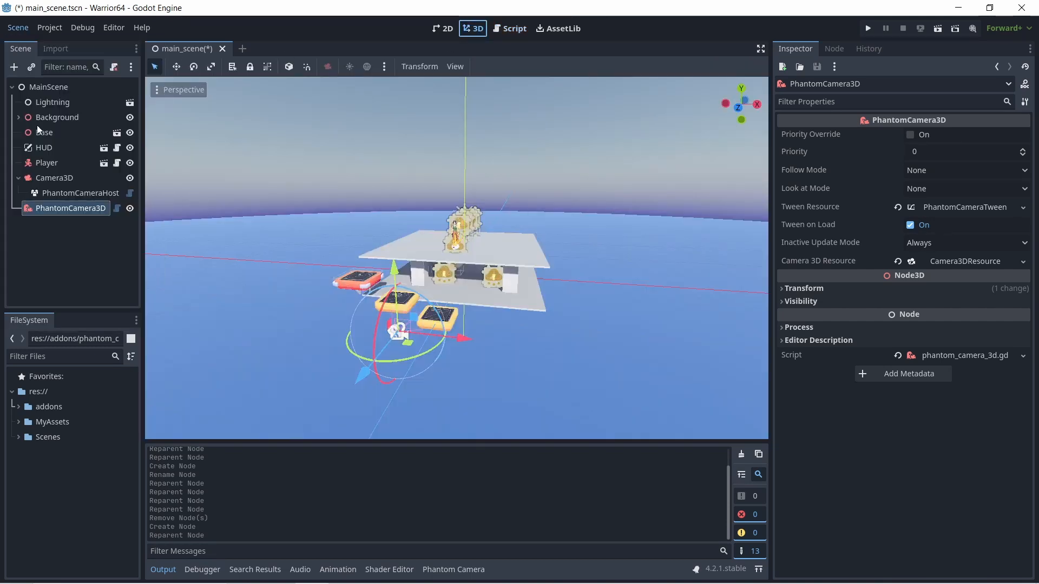
- Examine the Follow Mode options available for the PhantomCamera3D node without choosing another one
click(56, 178)
click(59, 207)
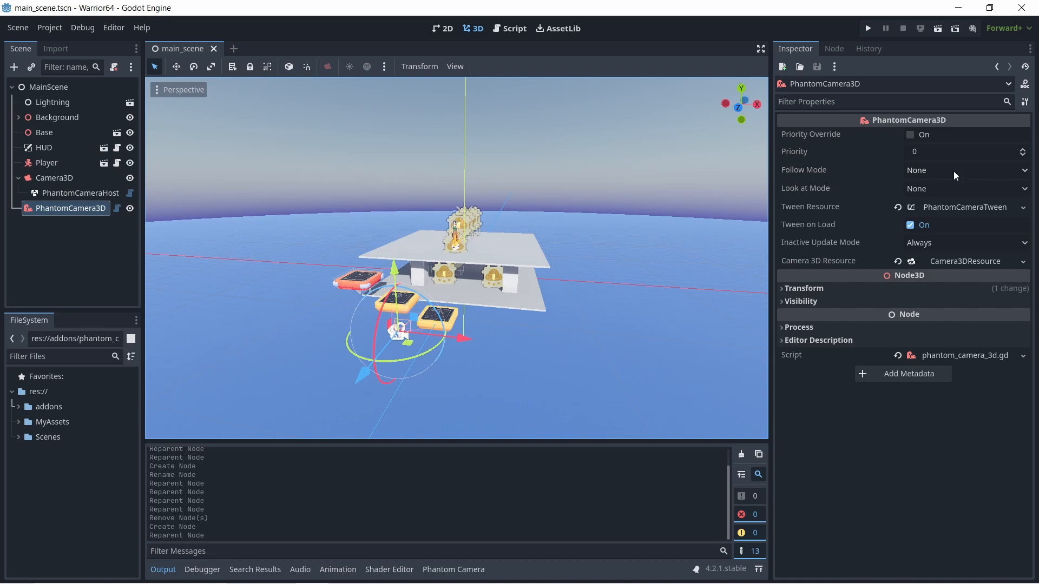
click(1026, 172)
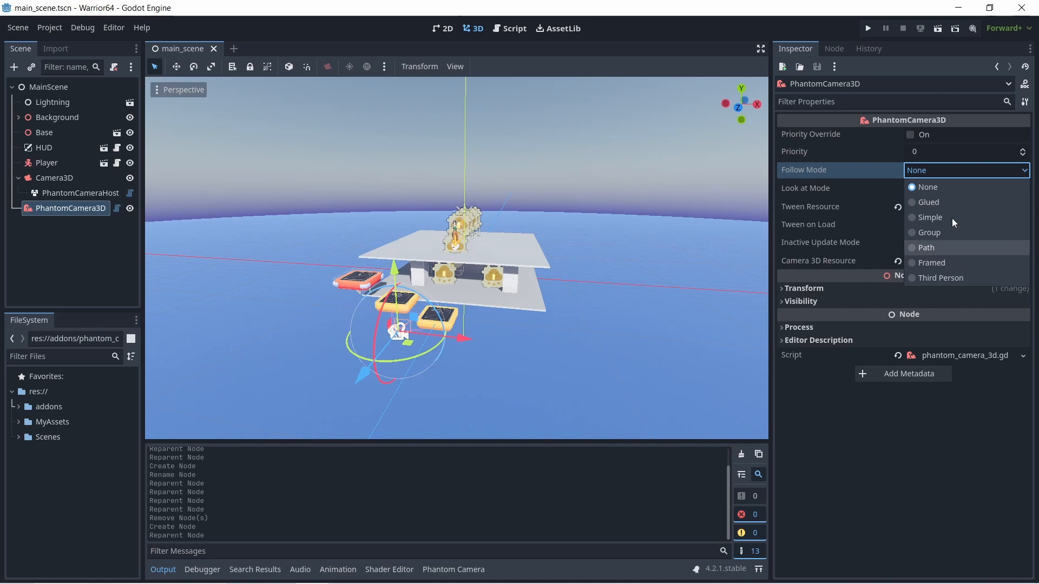
click(927, 61)
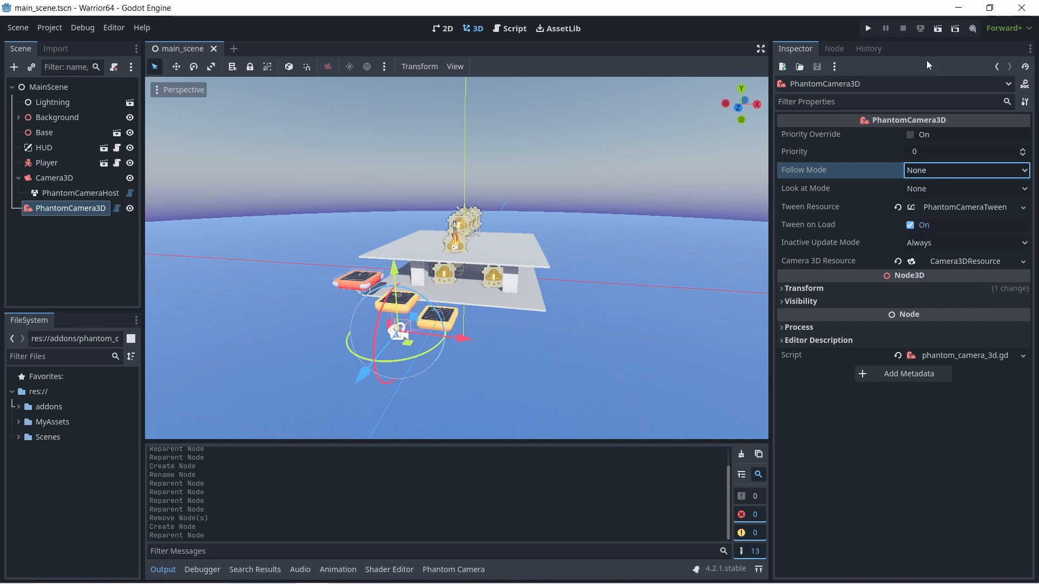
- Examine the Look at Mode and Follow Mode options of PhantomCamera3D without choosing another one in either
click(950, 189)
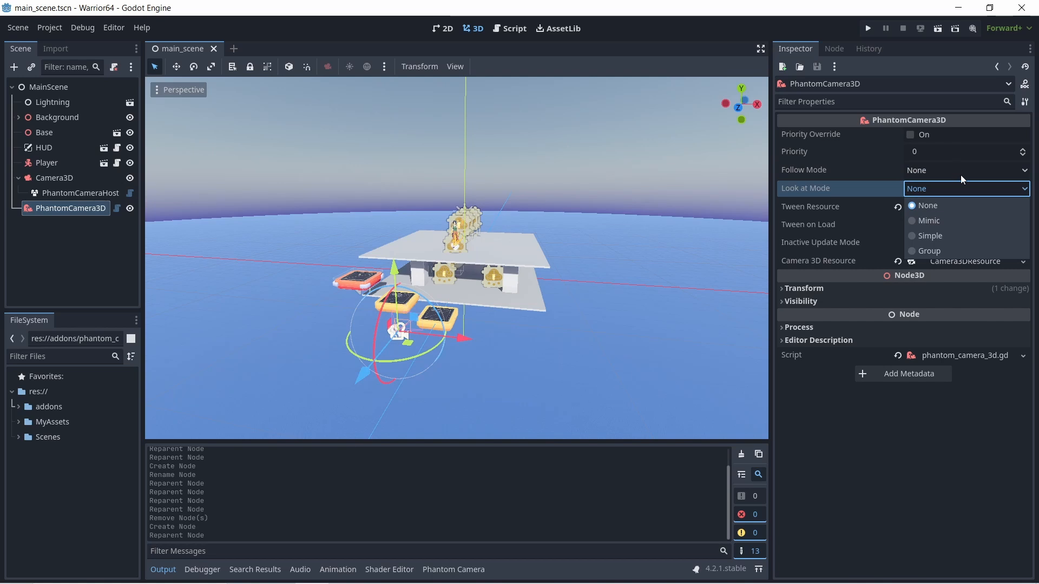
click(960, 174)
click(959, 174)
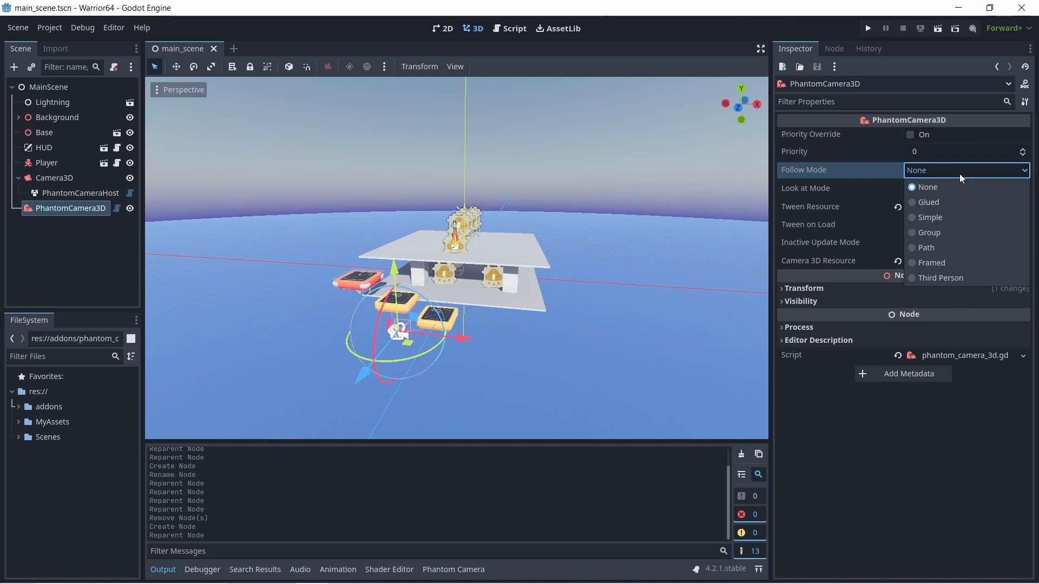
click(959, 174)
click(951, 193)
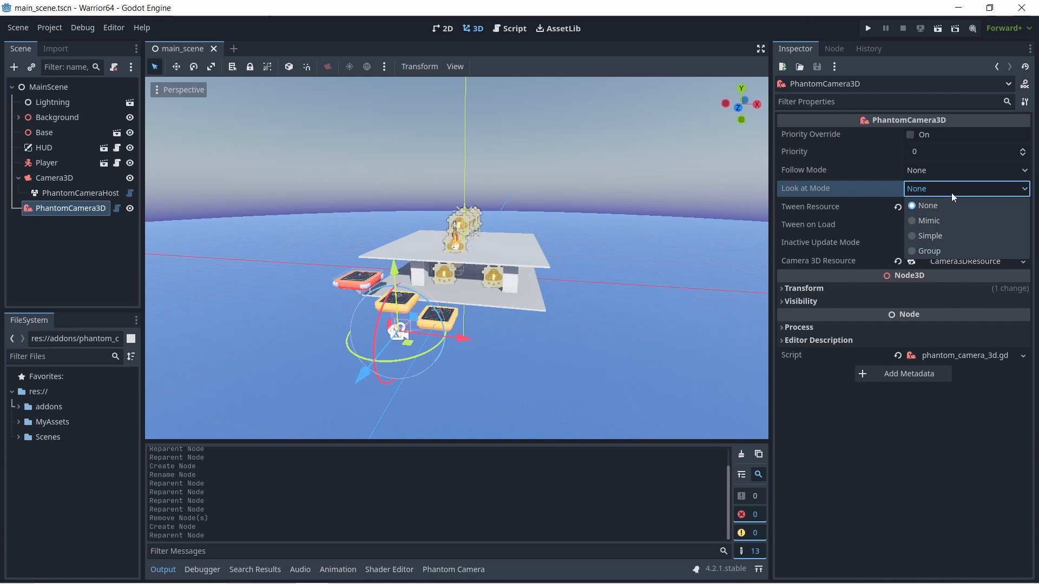
click(951, 193)
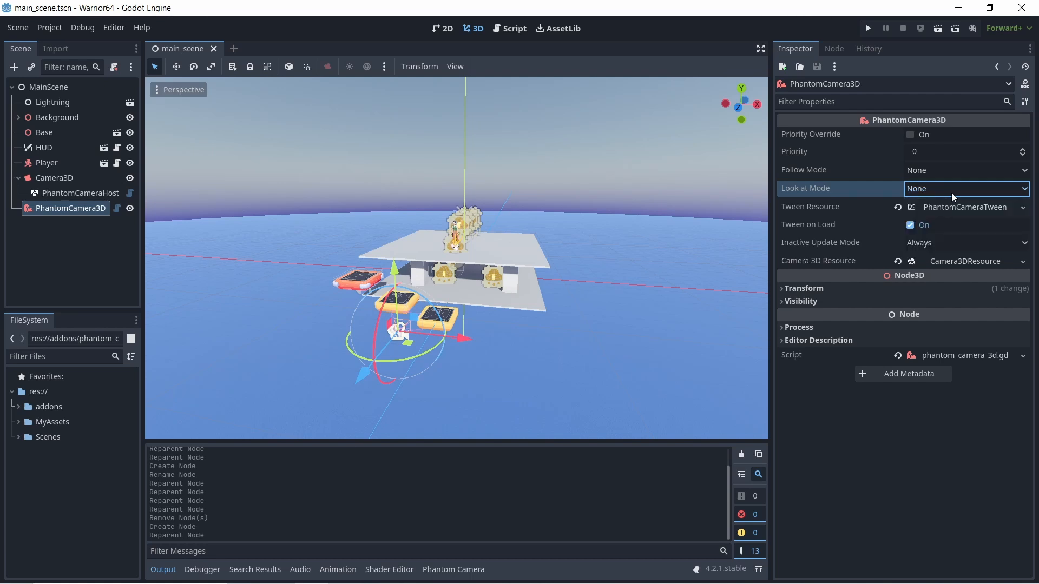
- Inspect PhantomCamera3D's Tween Resource, including its duration, transition and ease settings and the available resource actions
click(840, 228)
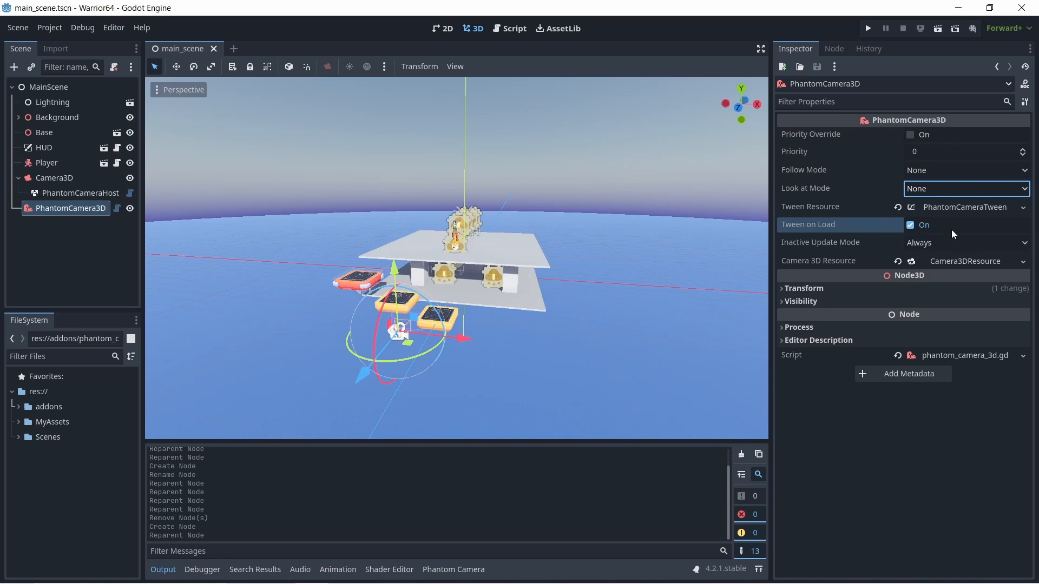
click(985, 209)
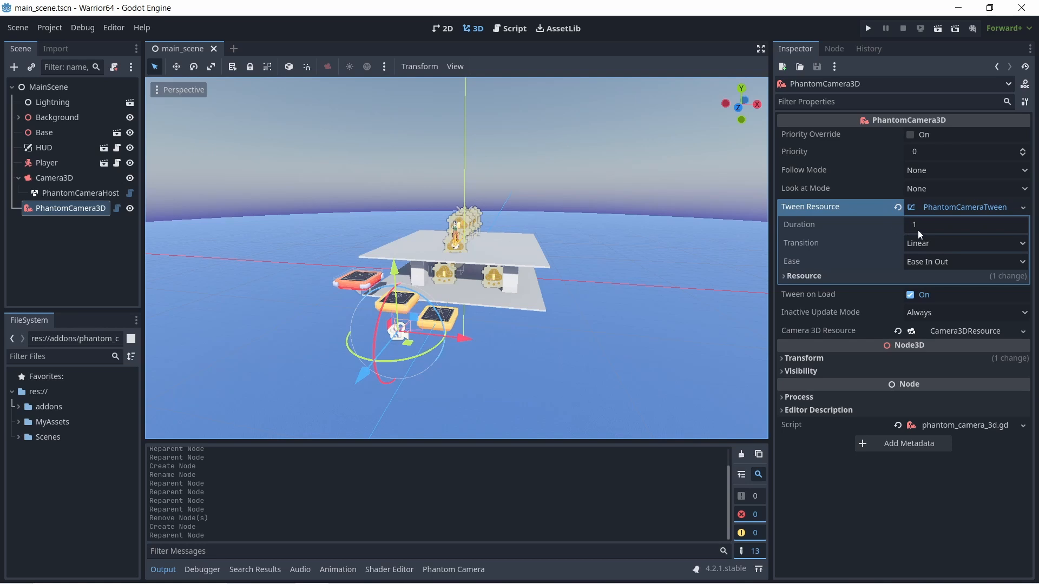
click(1023, 209)
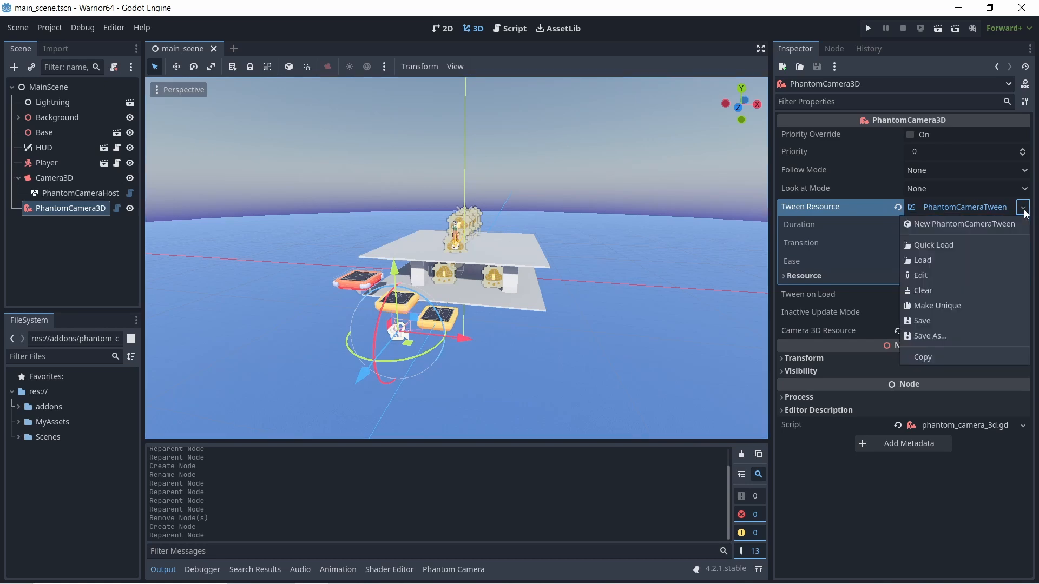
click(1023, 208)
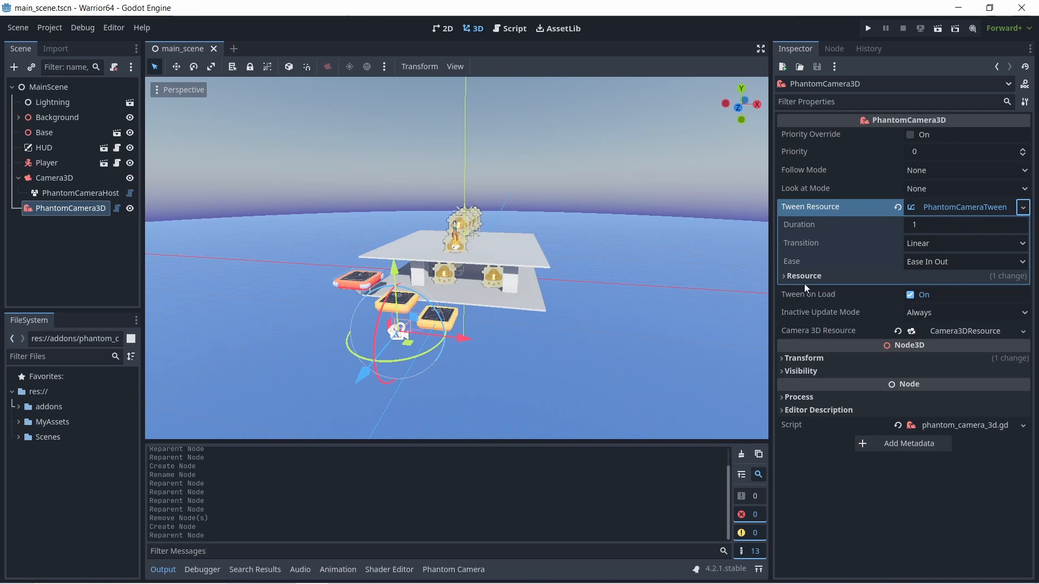
click(990, 207)
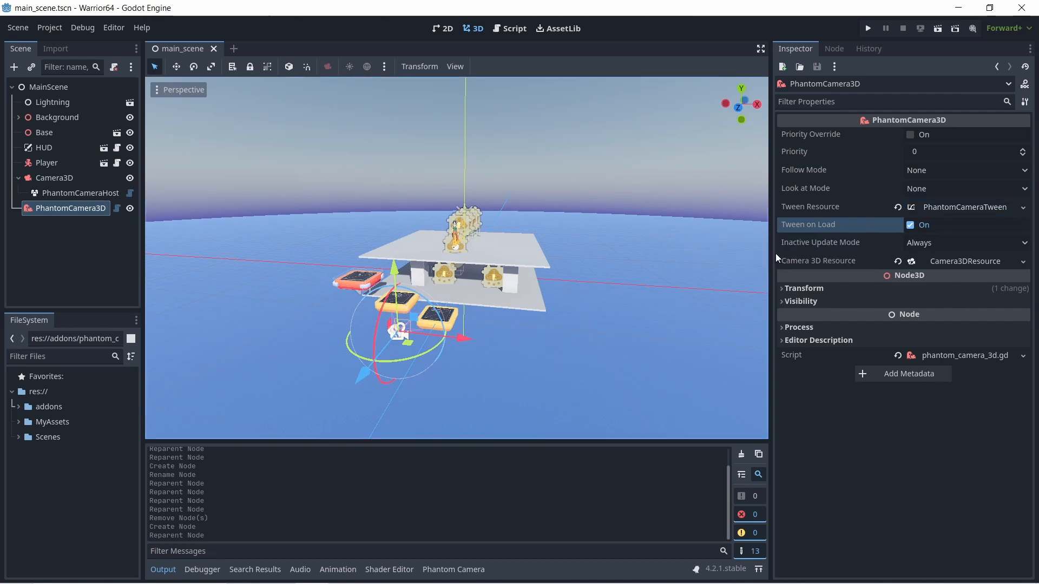
- Review the Inactive Update Mode and expanded Camera 3D Resource of PhantomCamera3D, and compare the resource properties with those of Camera3D
click(800, 242)
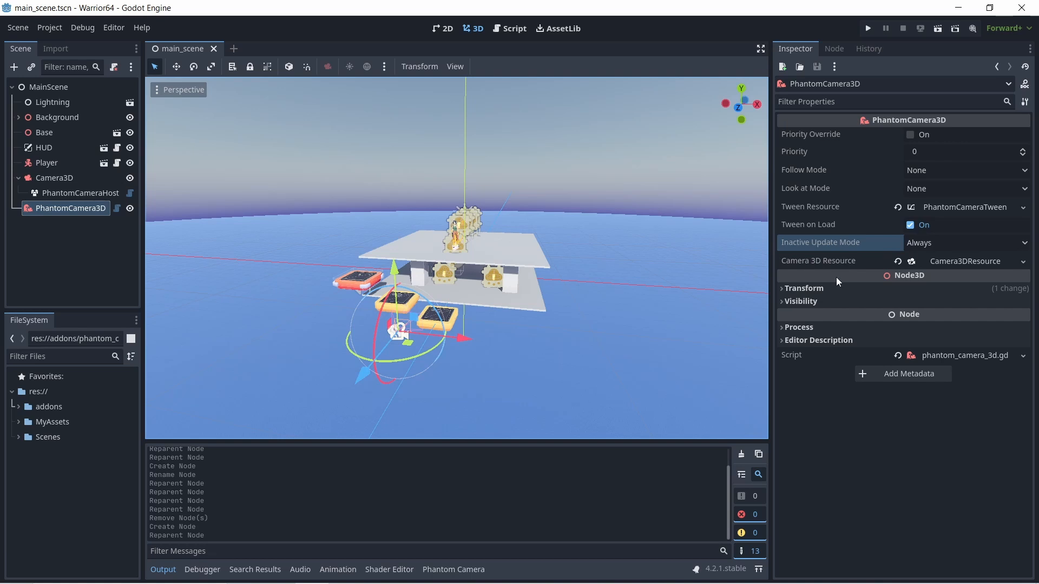
click(982, 262)
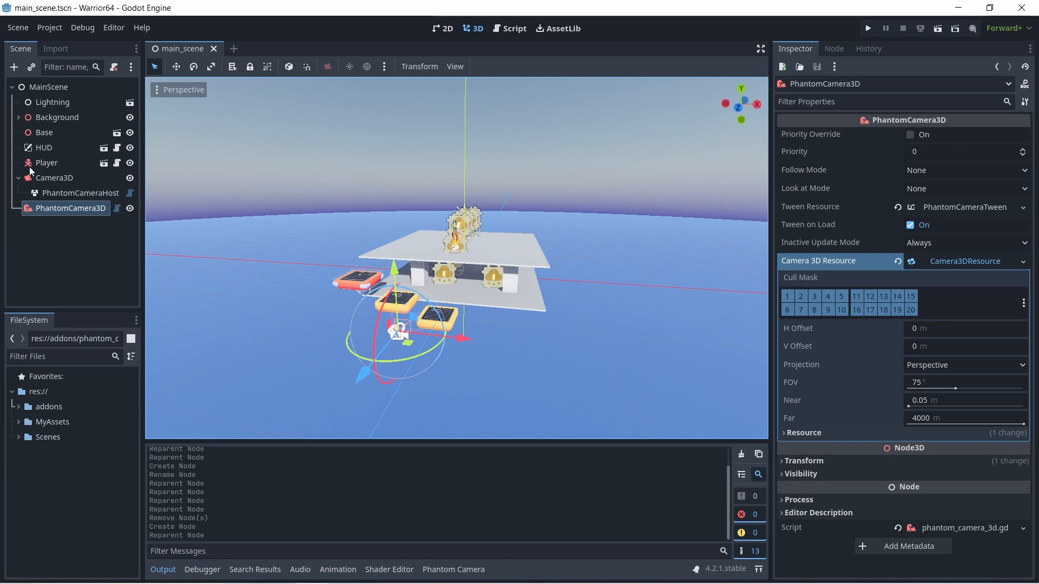
click(57, 180)
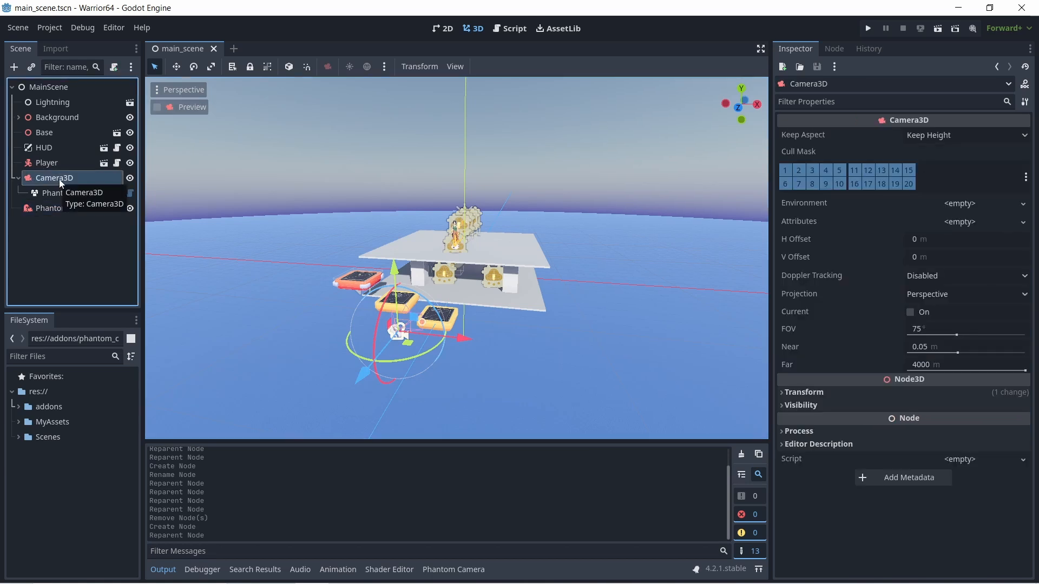
click(45, 211)
click(55, 178)
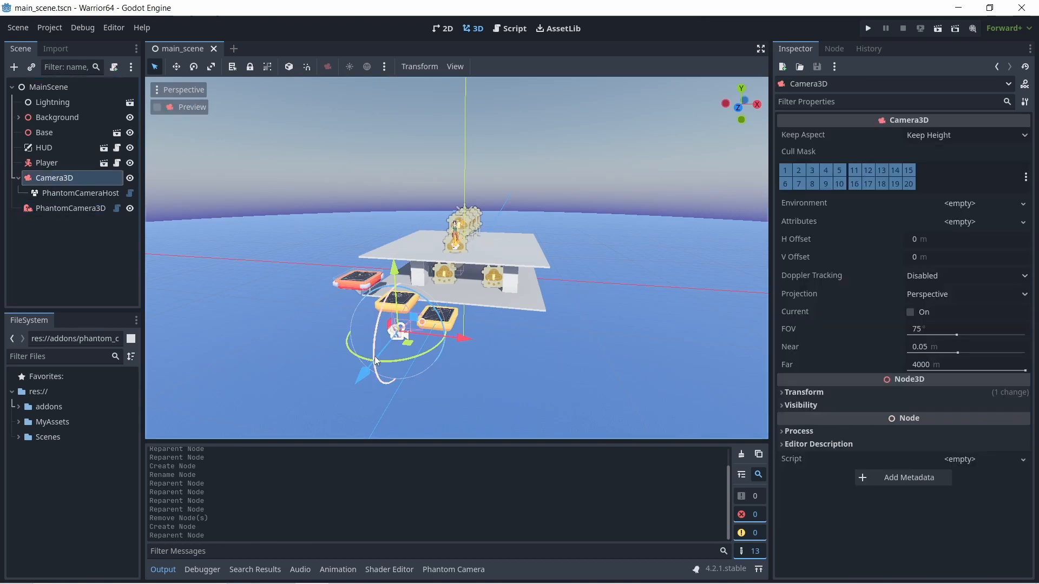
- Move PhantomCamera3D farther back from the platforms along the Z axis and raise it along the Y axis
scroll(387, 378, up, 4)
scroll(388, 378, down, 3)
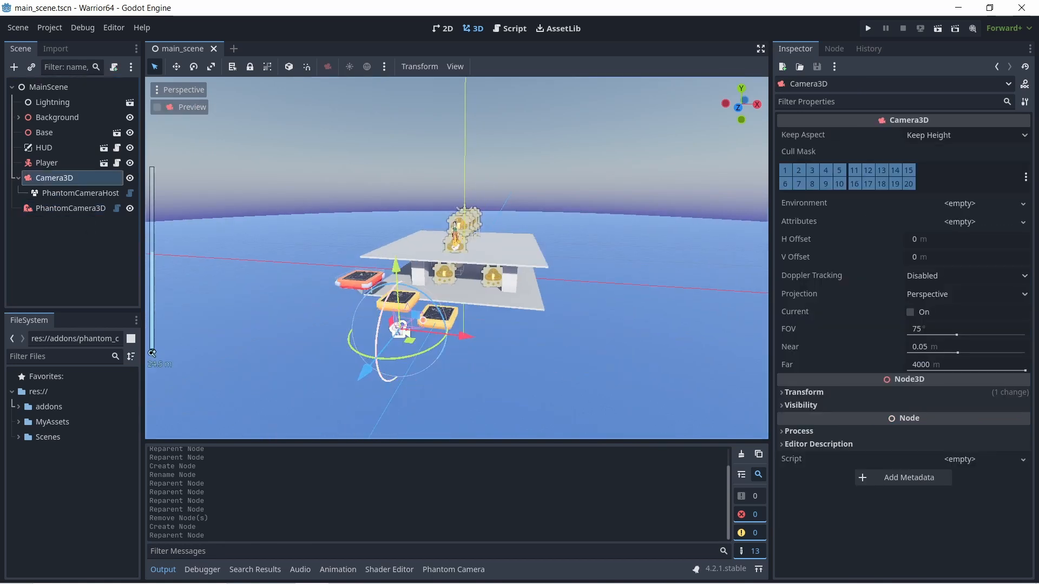
middle_drag(388, 377, 389, 341)
scroll(390, 341, up, 3)
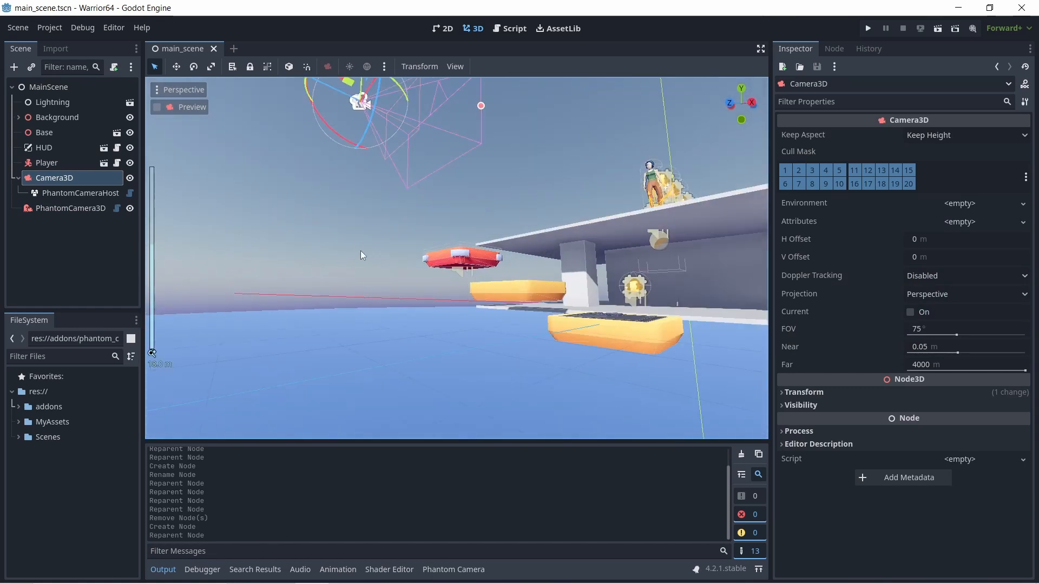
middle_drag(361, 251, 332, 190)
scroll(357, 210, up, 2)
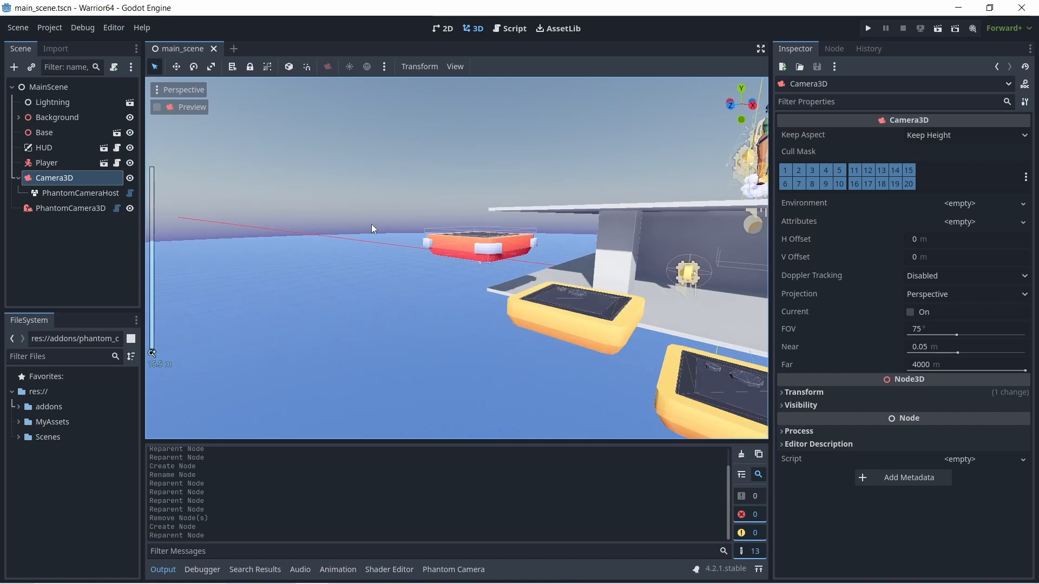
scroll(375, 225, down, 4)
middle_drag(372, 248, 361, 245)
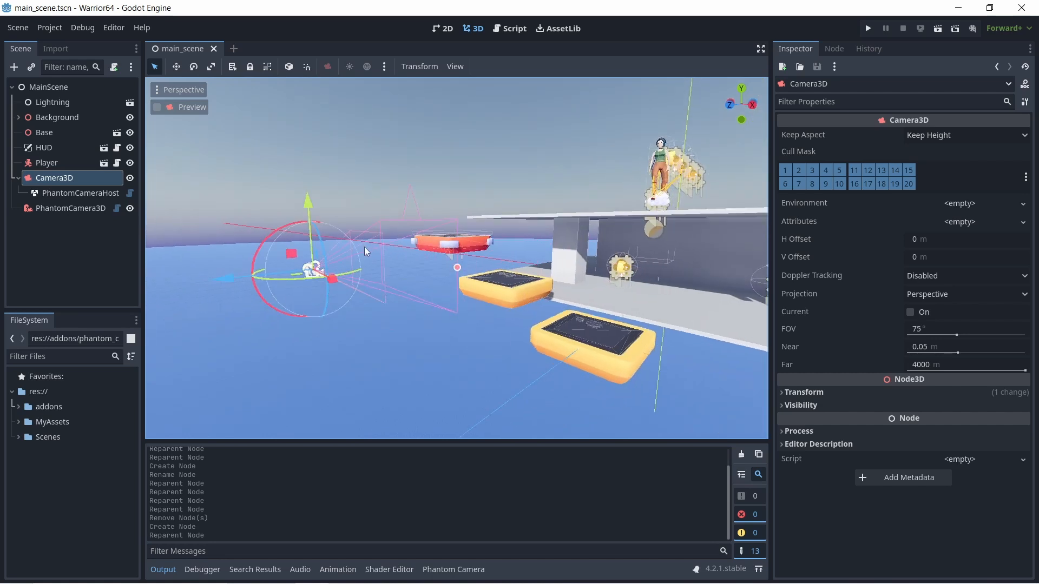
click(76, 212)
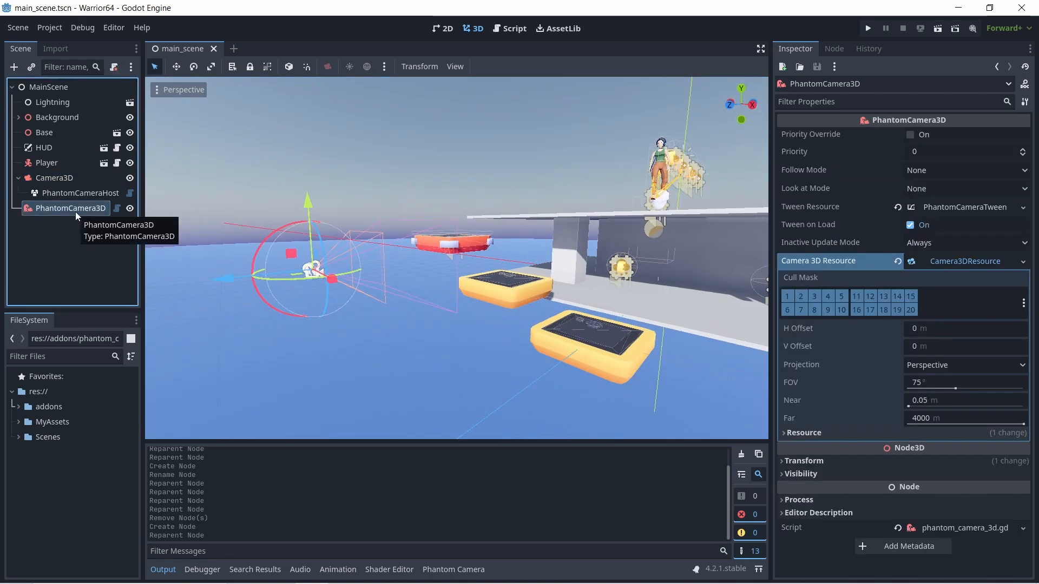
click(61, 176)
click(63, 209)
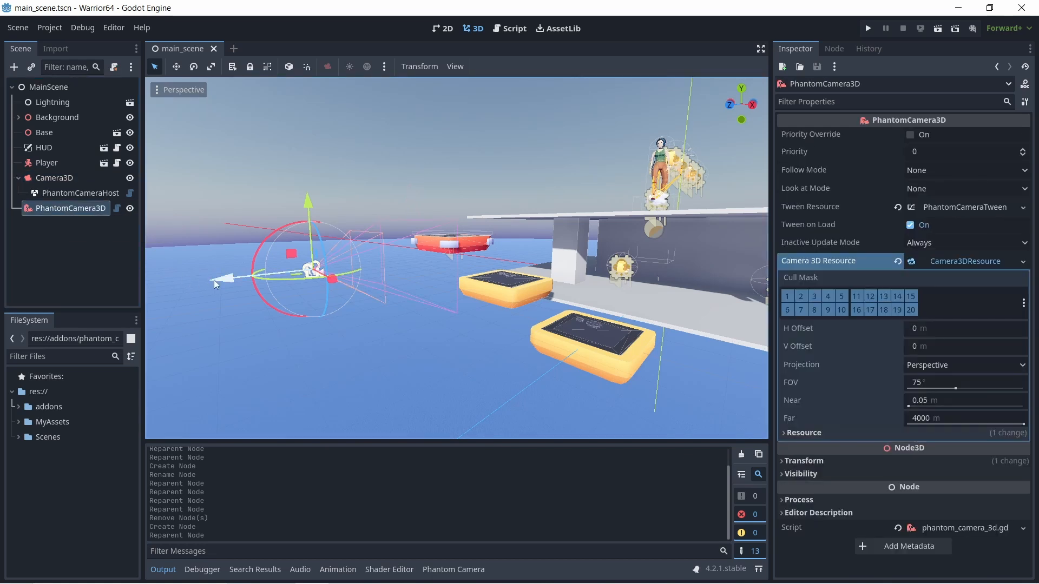
mouse_move(214, 280)
mouse_down()
mouse_move(450, 271)
mouse_move(164, 286)
mouse_move(228, 286)
mouse_up()
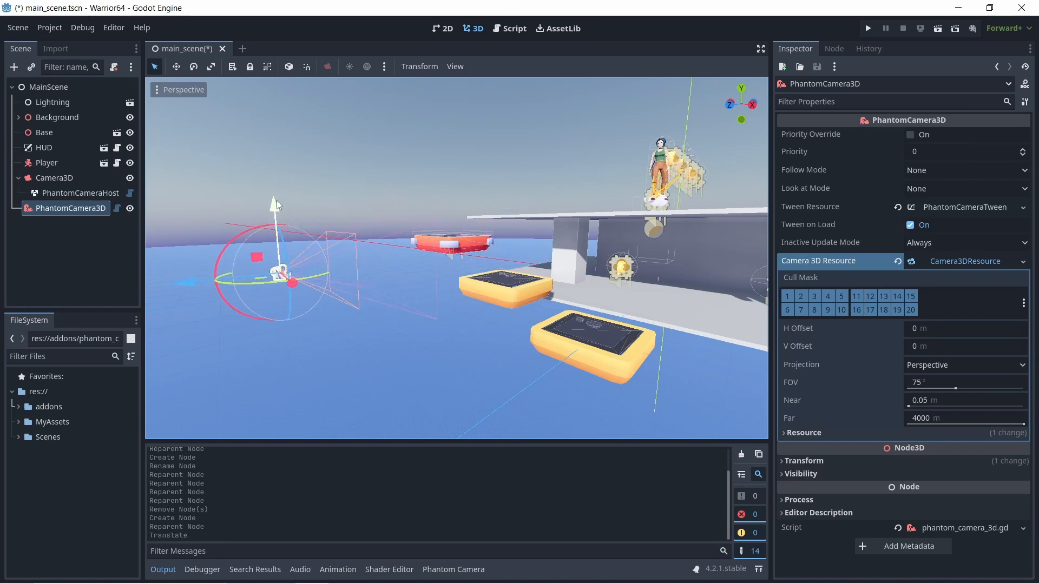
drag(277, 200, 279, 87)
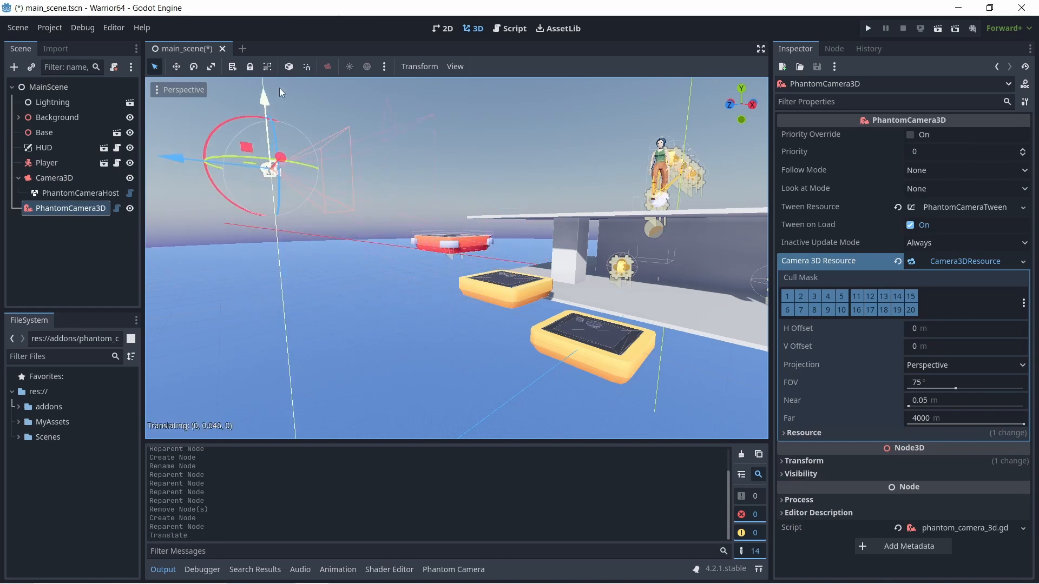
- Compare the Camera3D properties with the Camera 3D Resource properties of PhantomCamera3D
click(47, 177)
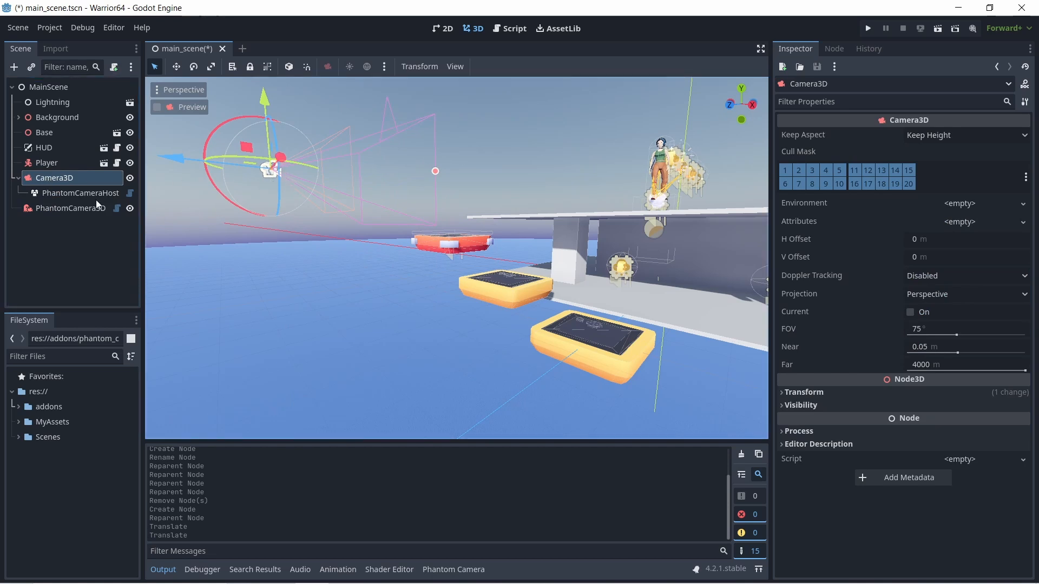
click(64, 208)
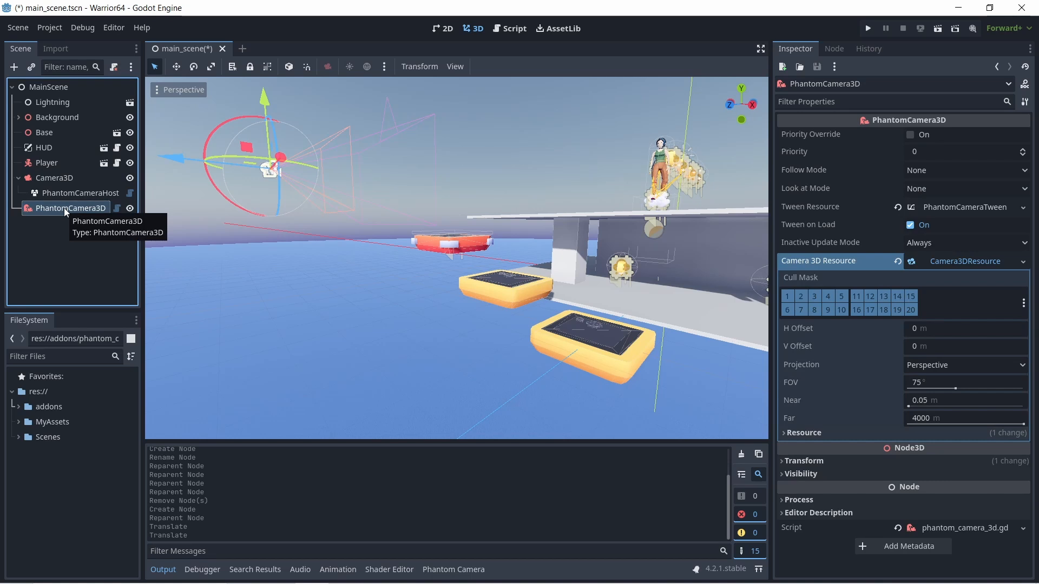
click(64, 179)
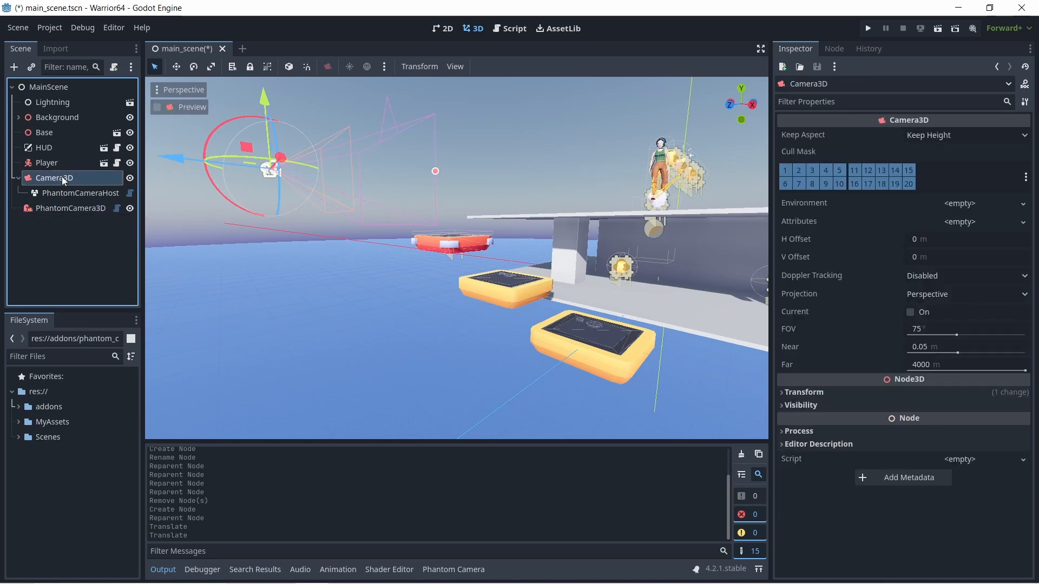
click(52, 208)
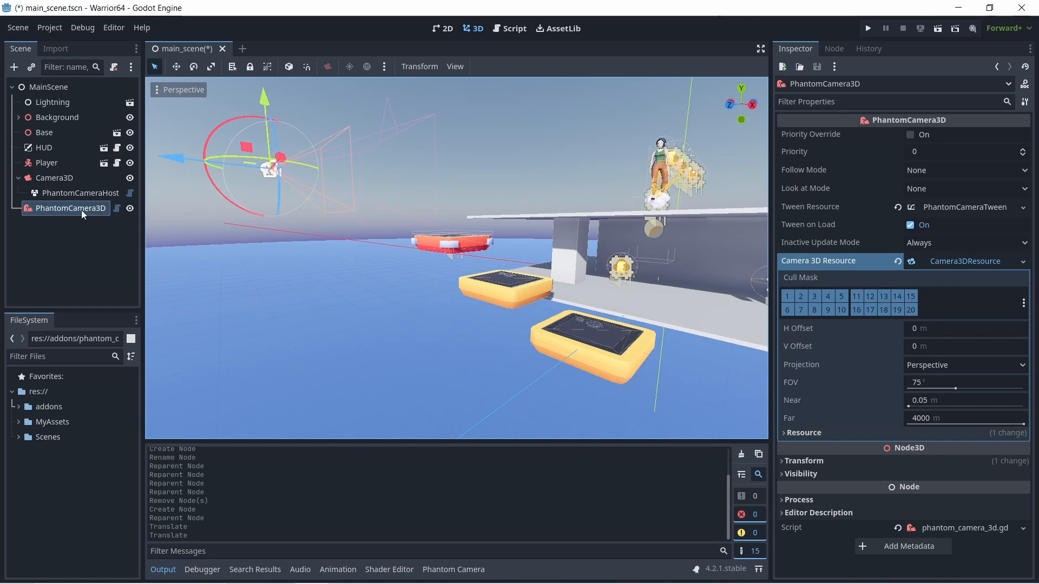
- Try an H Offset of 1 m in PhantomCamera3D's Camera 3D Resource, and reset it to 0 m
click(924, 330)
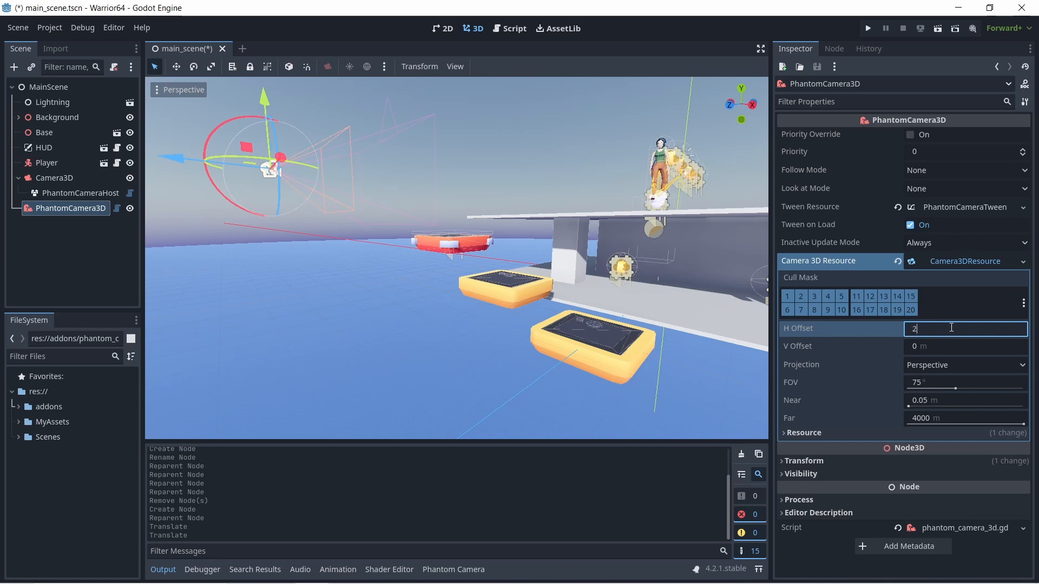
key(Return)
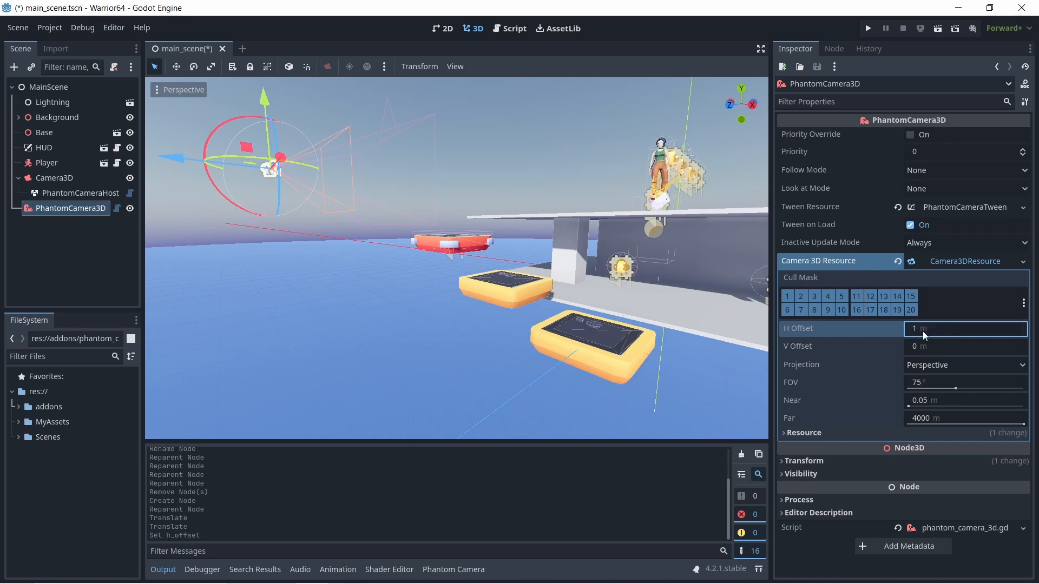
click(923, 331)
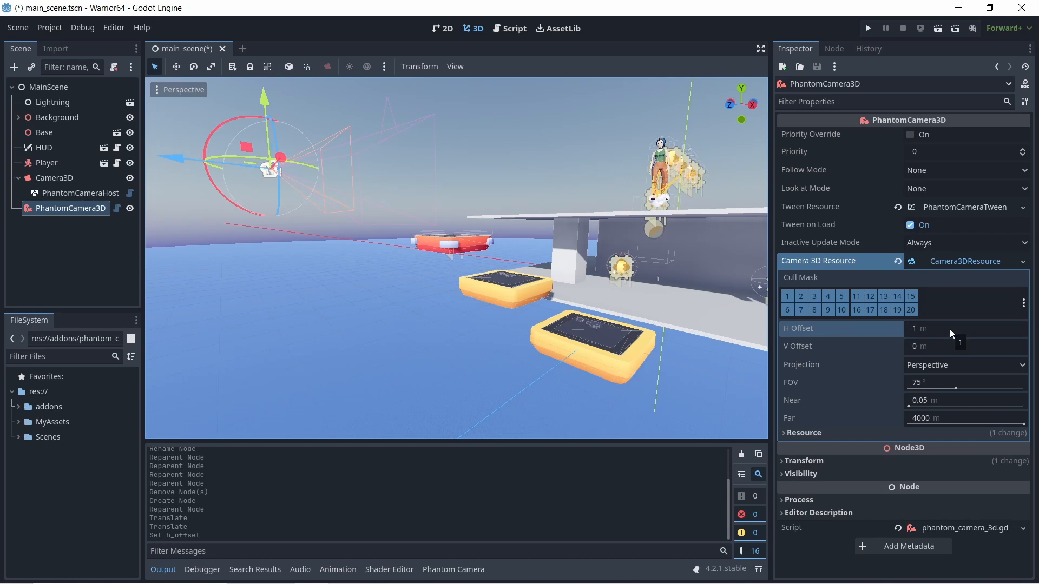
click(949, 348)
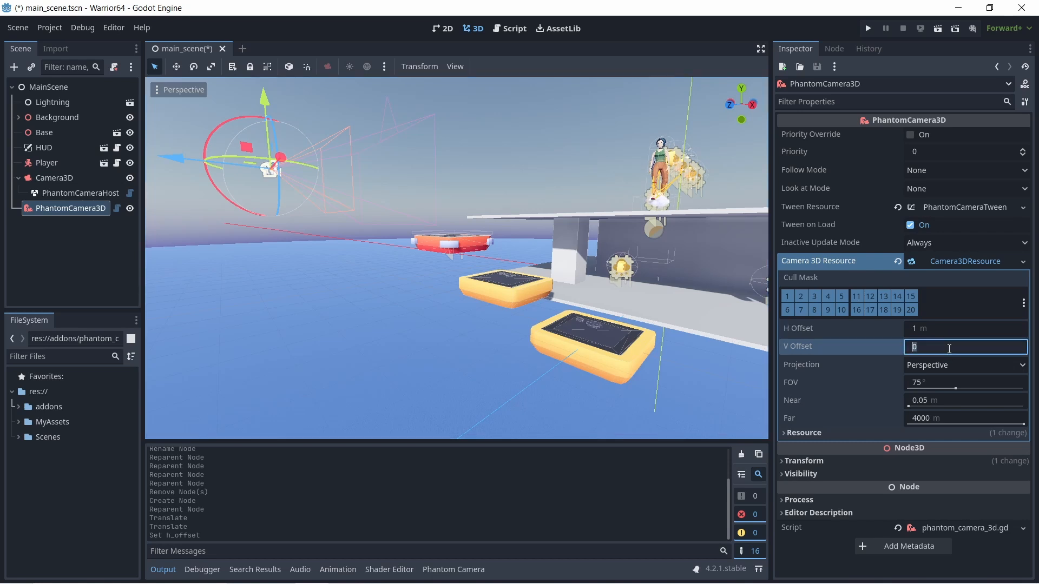
click(916, 328)
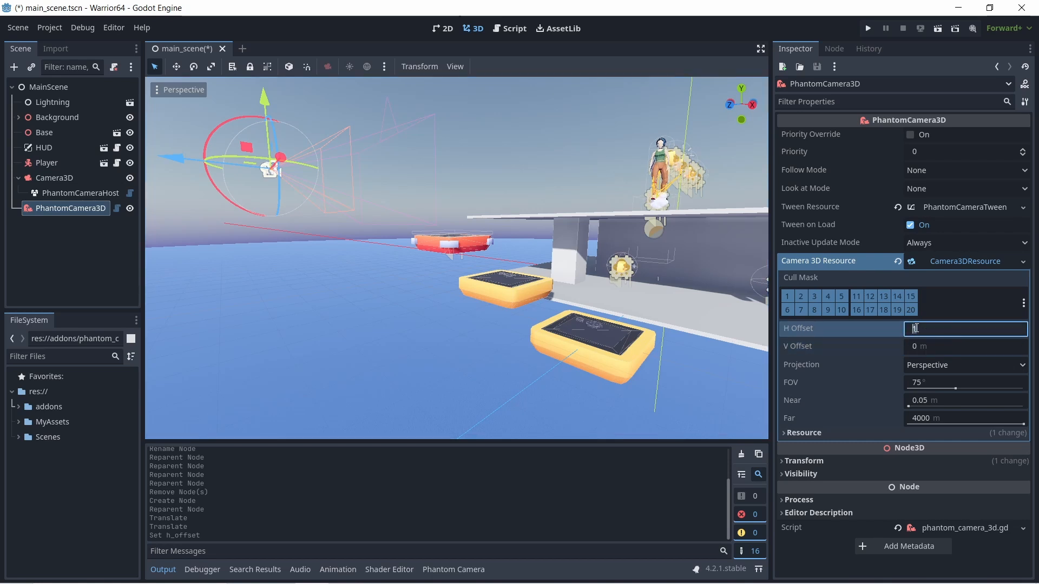
- Set the V Offset of PhantomCamera3D's Camera 3D Resource to 1 m and check its Resource section
click(921, 348)
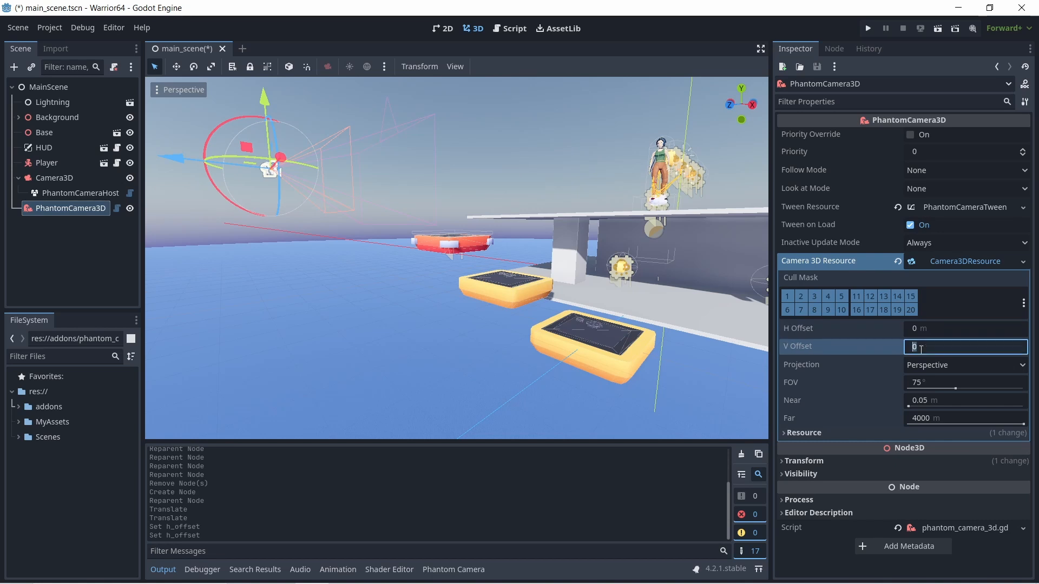
key(Return)
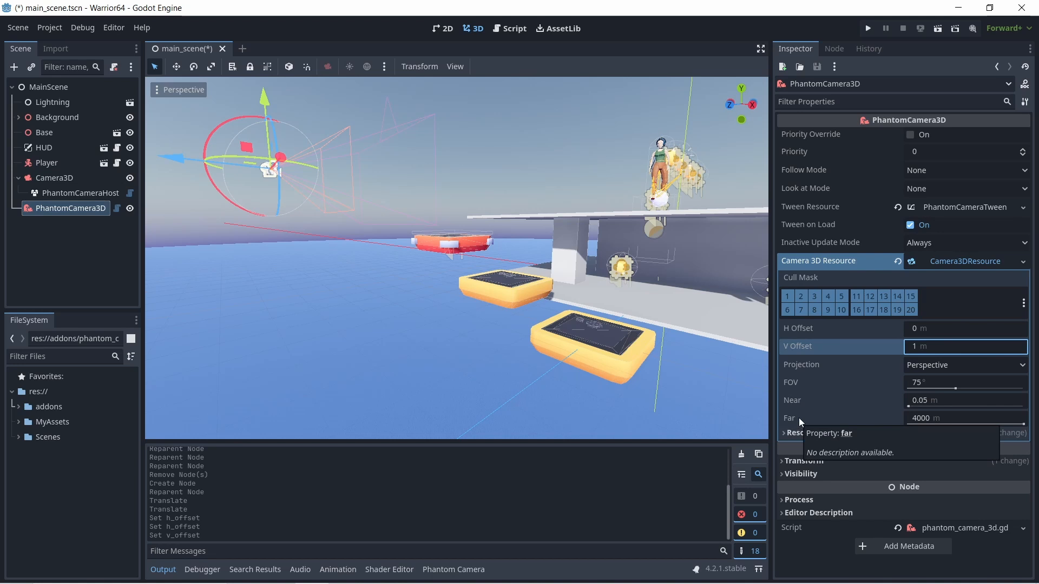
click(785, 437)
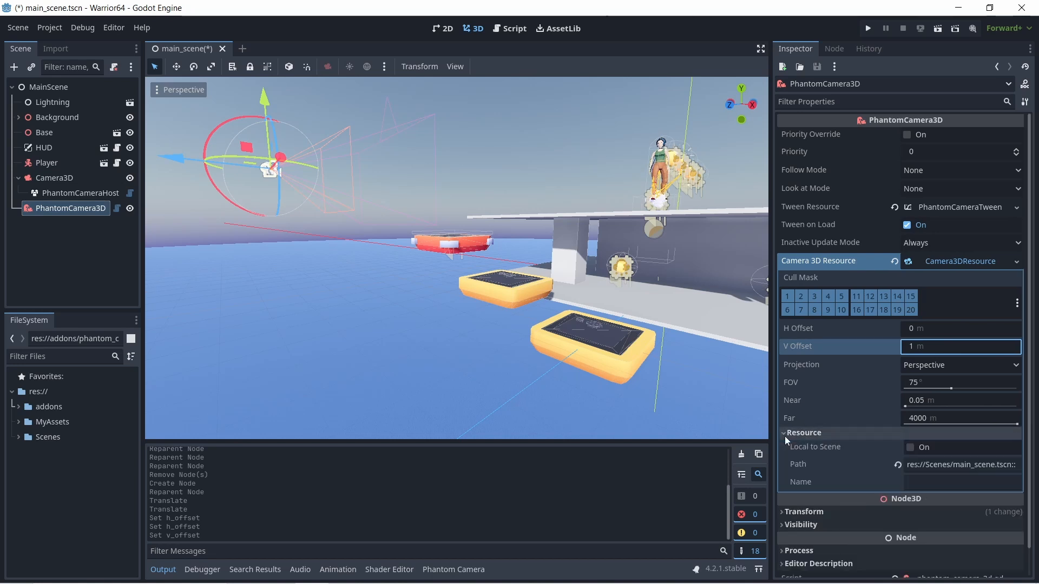
click(785, 436)
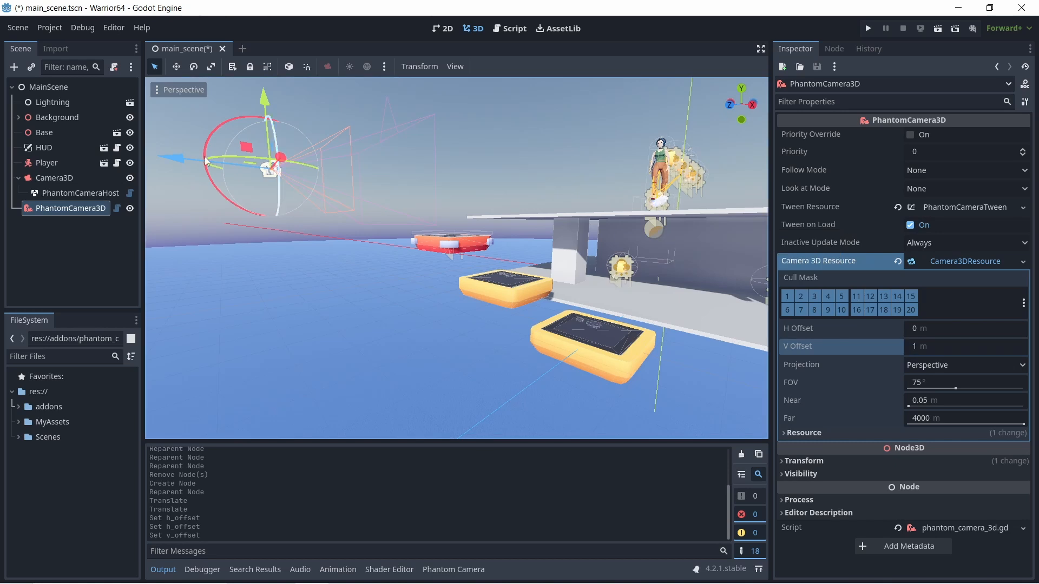
middle_drag(271, 268, 303, 270)
scroll(596, 267, down, 5)
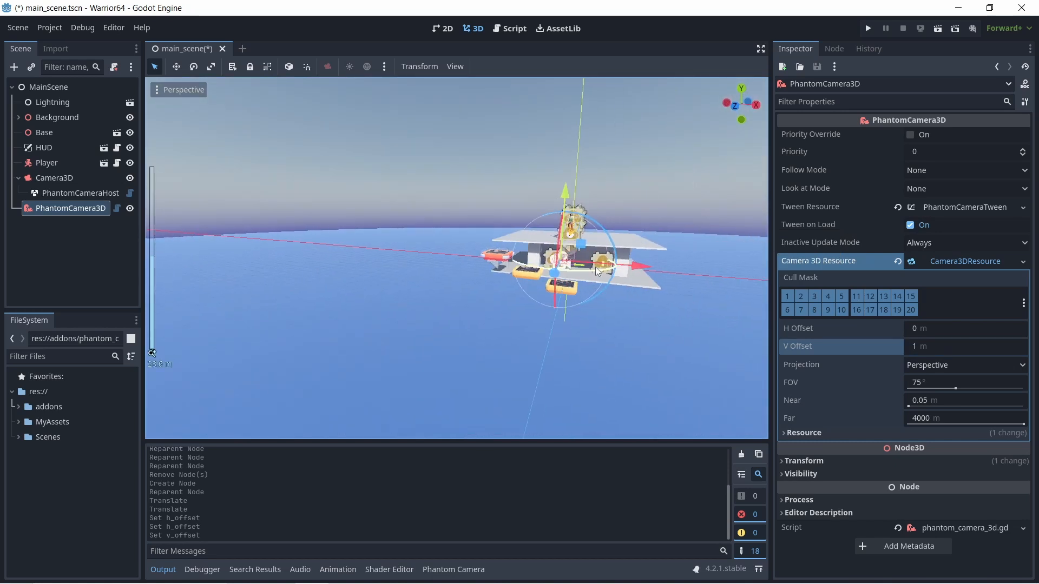
- Lower PhantomCamera3D along the Y axis below the platforms' level and move it closer to the yellow platforms
scroll(596, 267, up, 3)
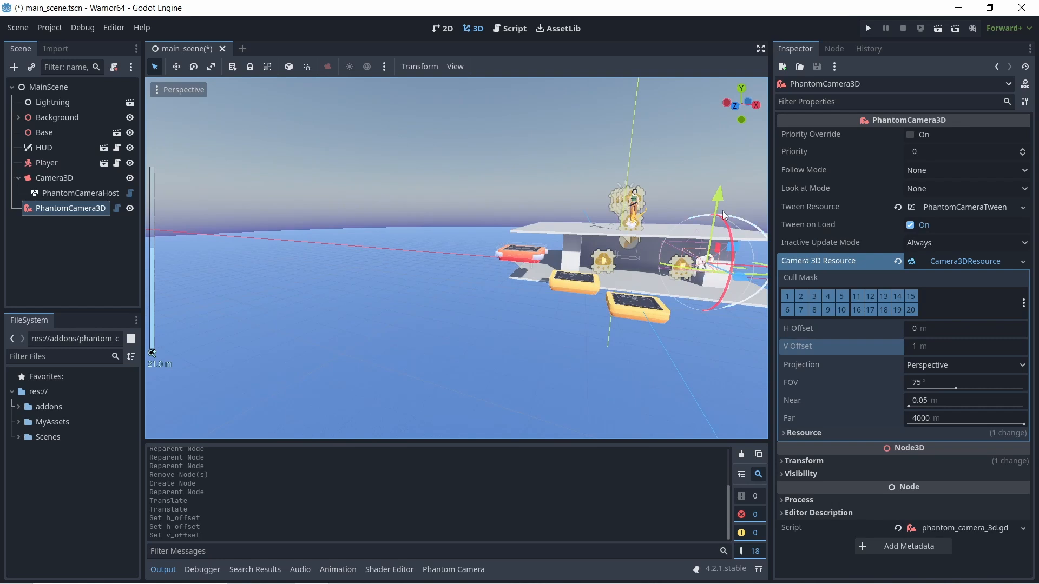
drag(717, 202, 697, 330)
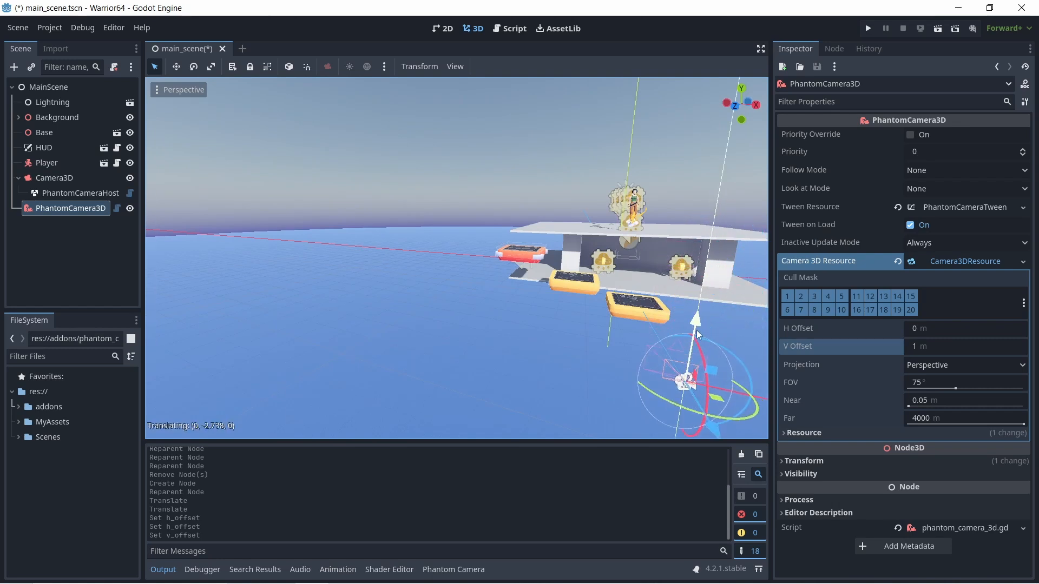
middle_drag(625, 333, 329, 319)
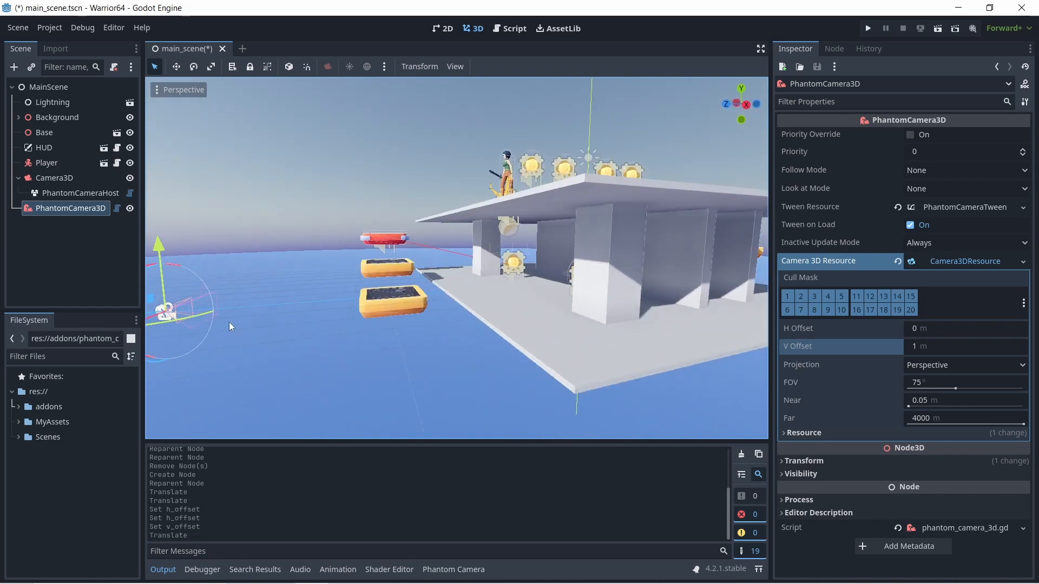
scroll(222, 325, down, 3)
drag(238, 294, 328, 292)
scroll(328, 292, up, 6)
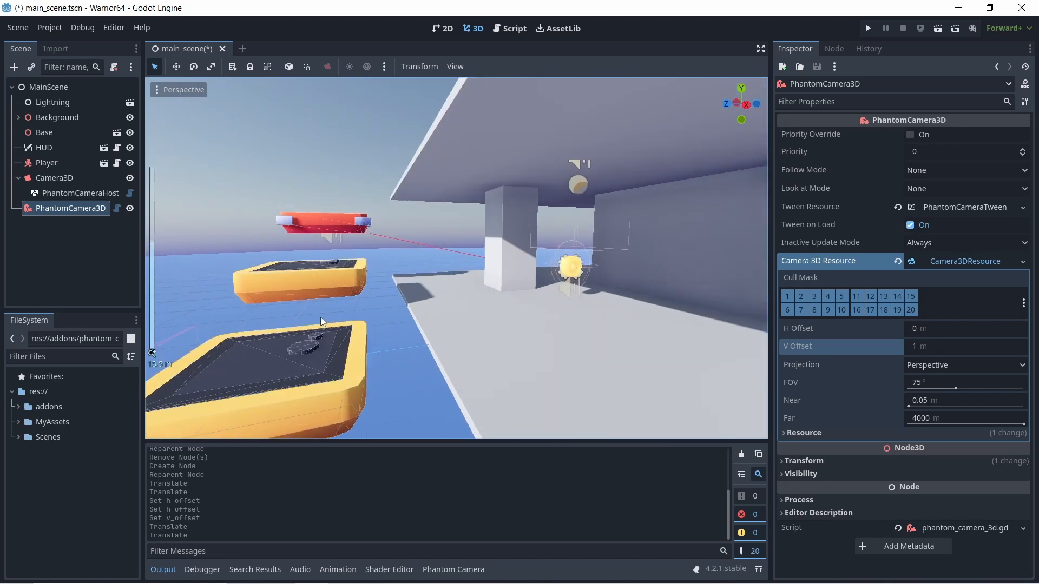
scroll(325, 338, down, 2)
middle_drag(346, 347, 382, 336)
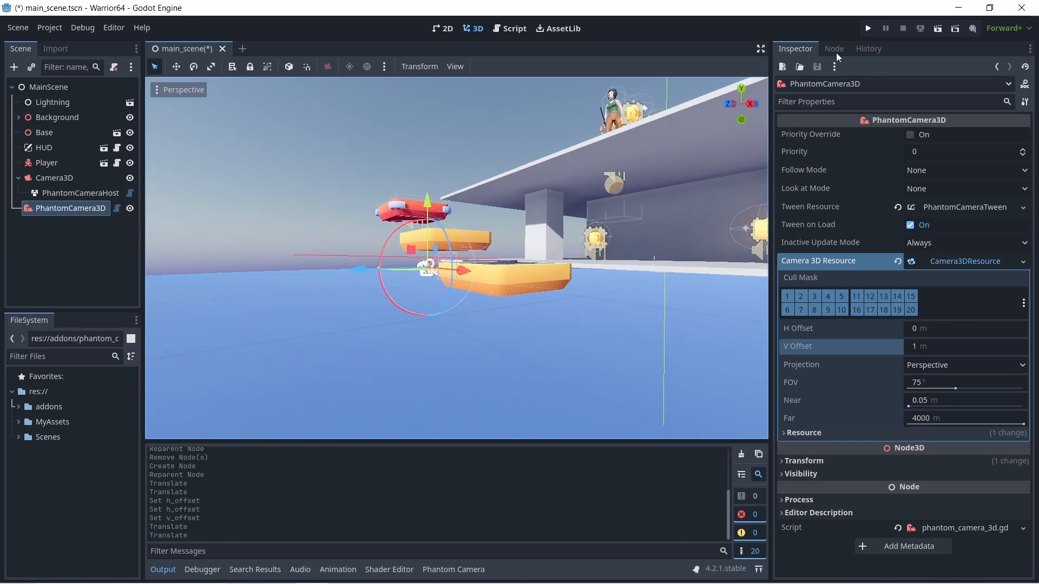
- Test the game with the 1 m V Offset, set PhantomCamera3D's V Offset to 0 m, and run the game again to compare the view
click(868, 30)
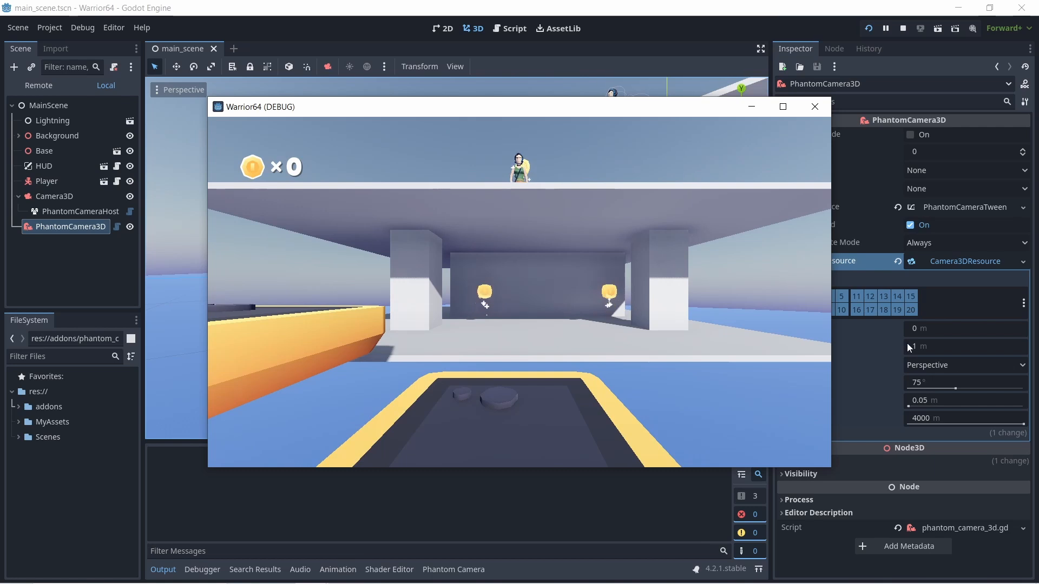
click(815, 106)
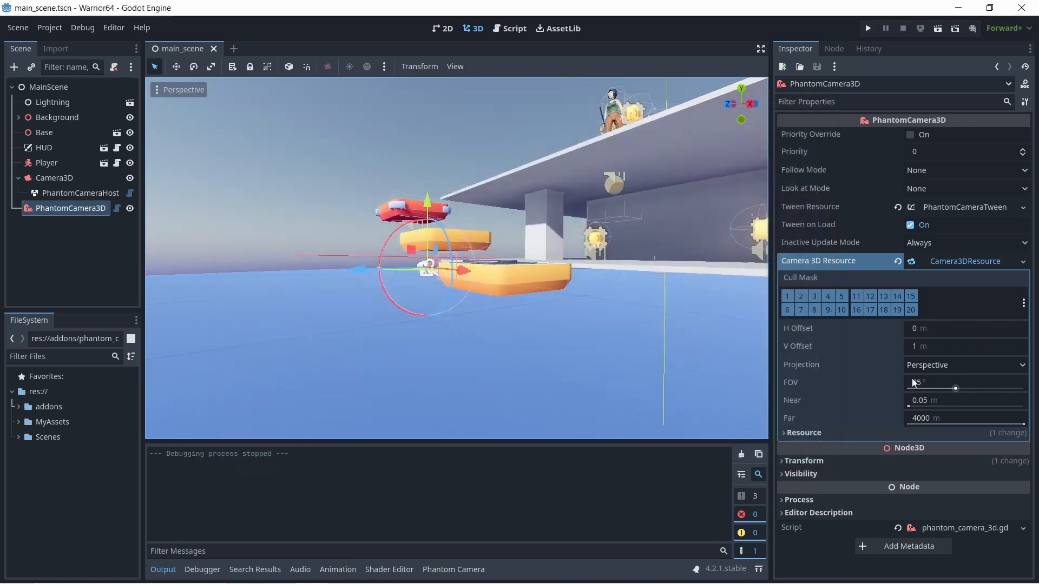
click(914, 347)
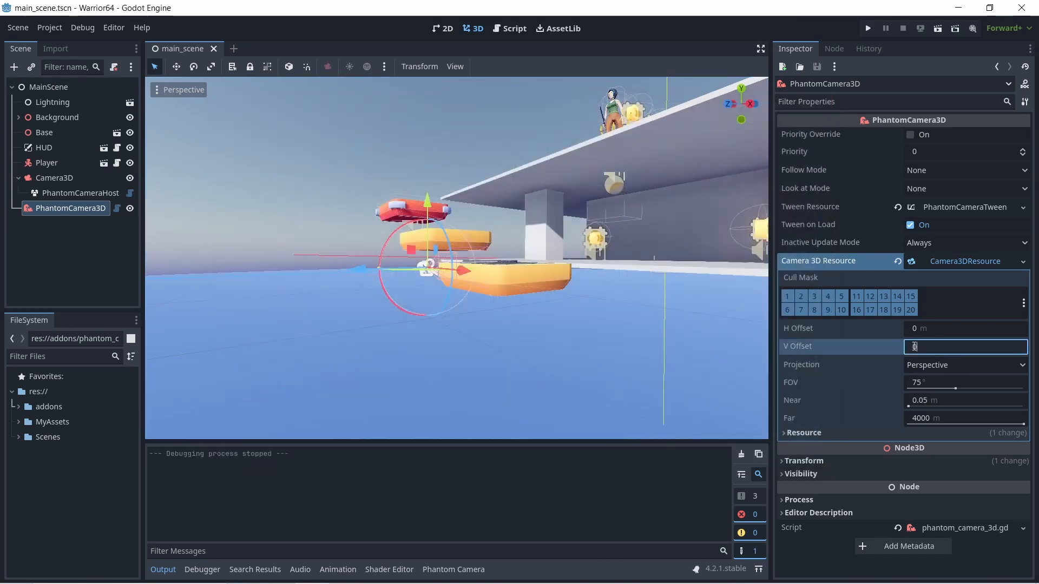
key(Return)
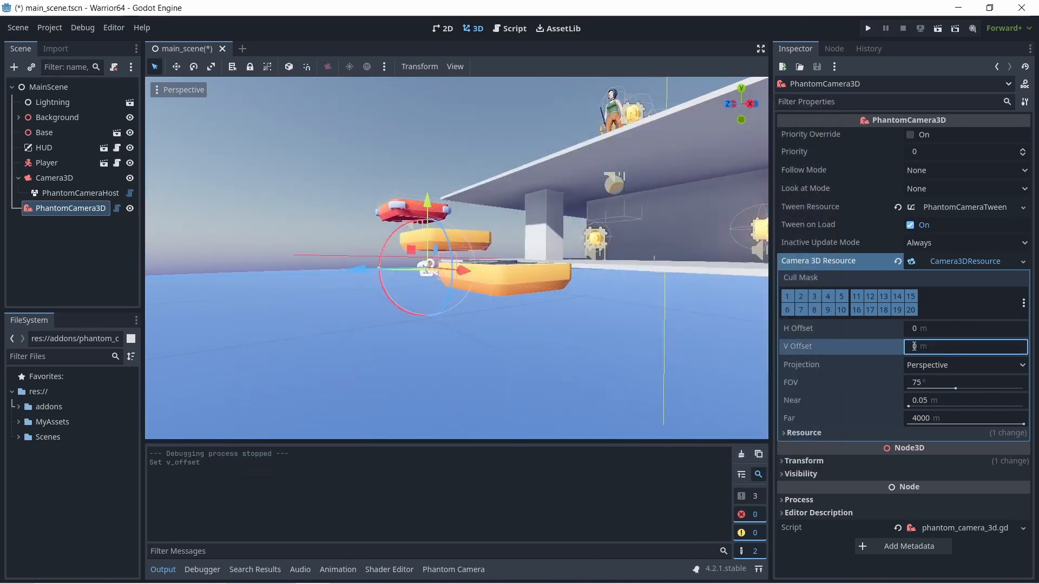
click(868, 28)
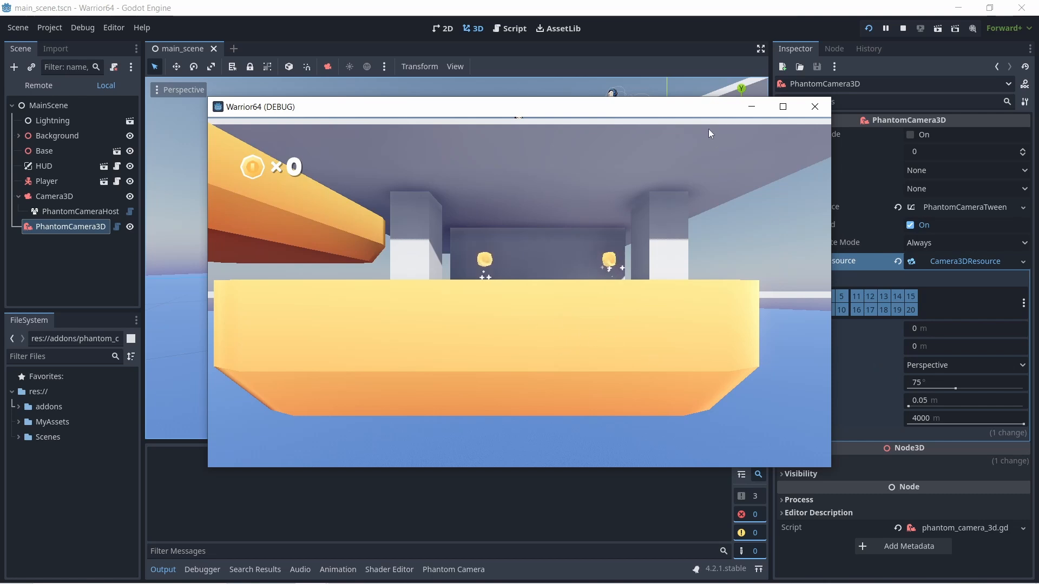
drag(681, 106, 605, 102)
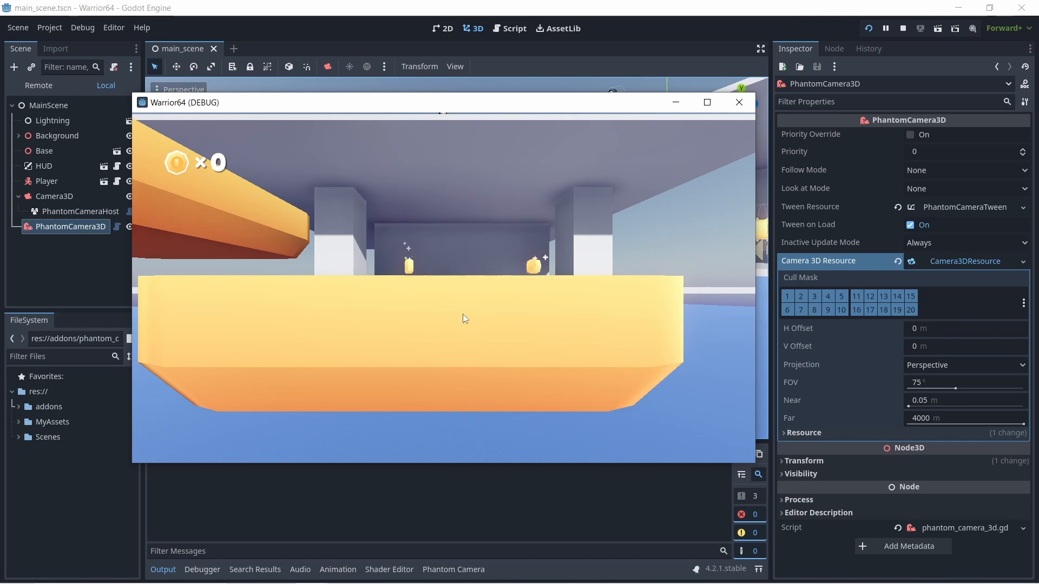
- Try an H Offset of 1 m in PhantomCamera3D's Camera 3D Resource and restart the game to compare the view
click(911, 349)
click(910, 350)
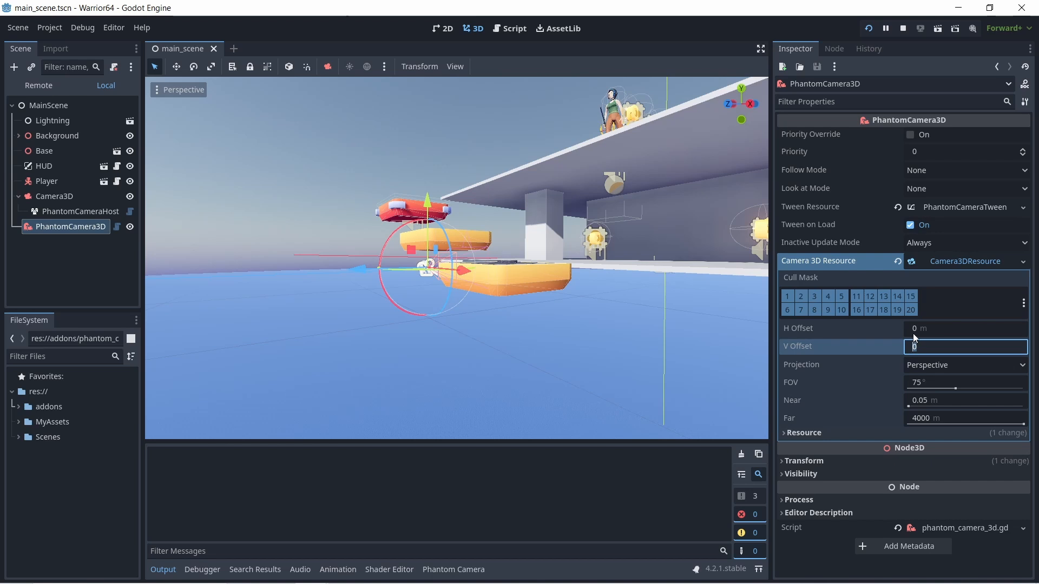
click(915, 330)
text(1)
key(Return)
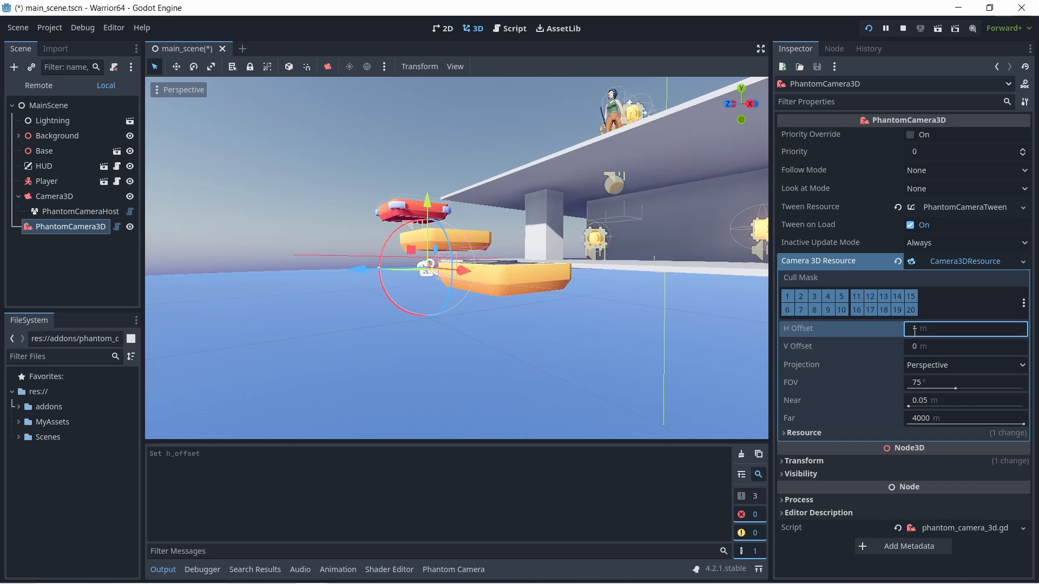
click(901, 28)
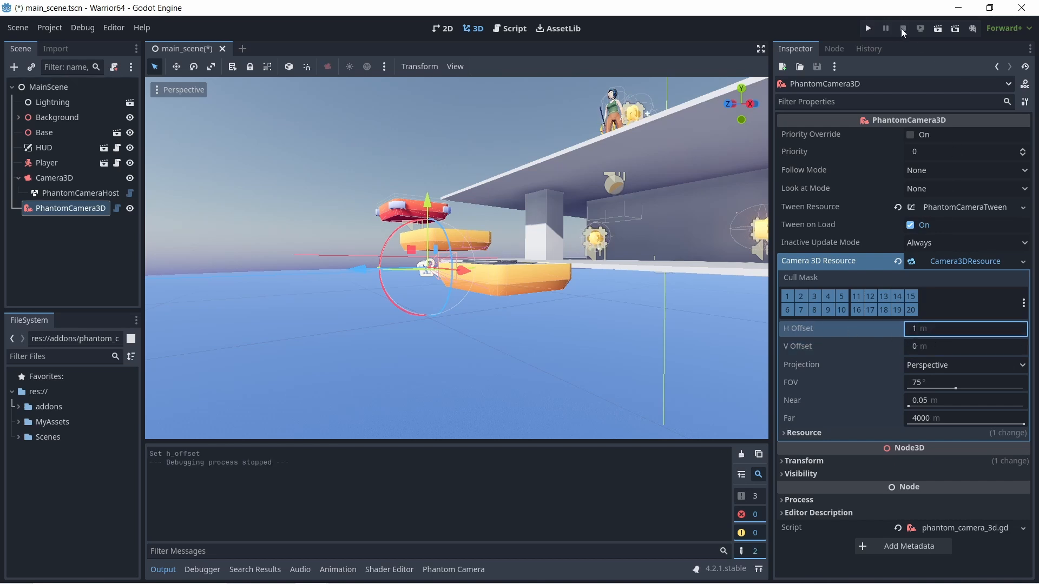
click(869, 28)
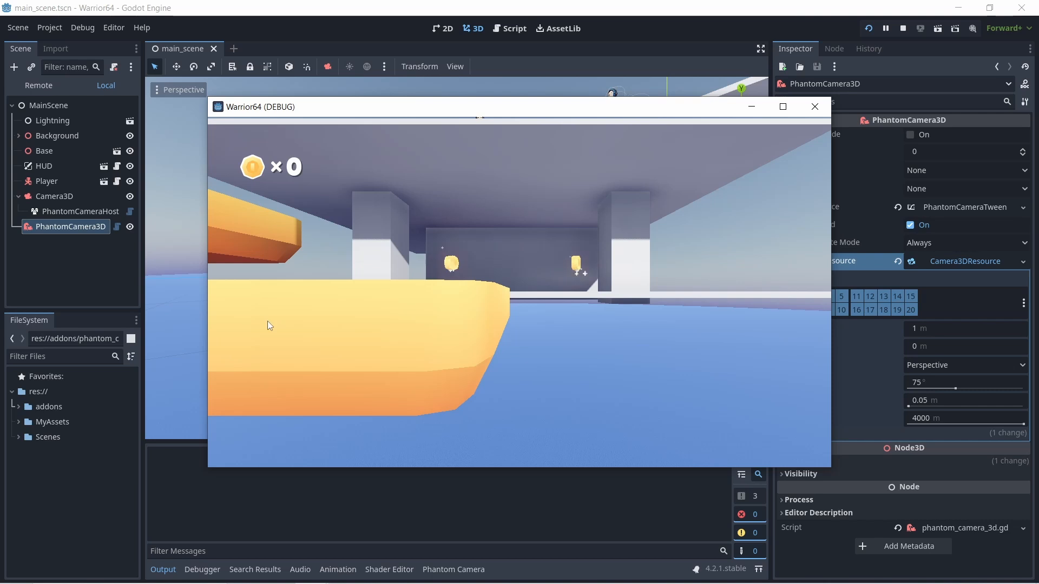
click(815, 106)
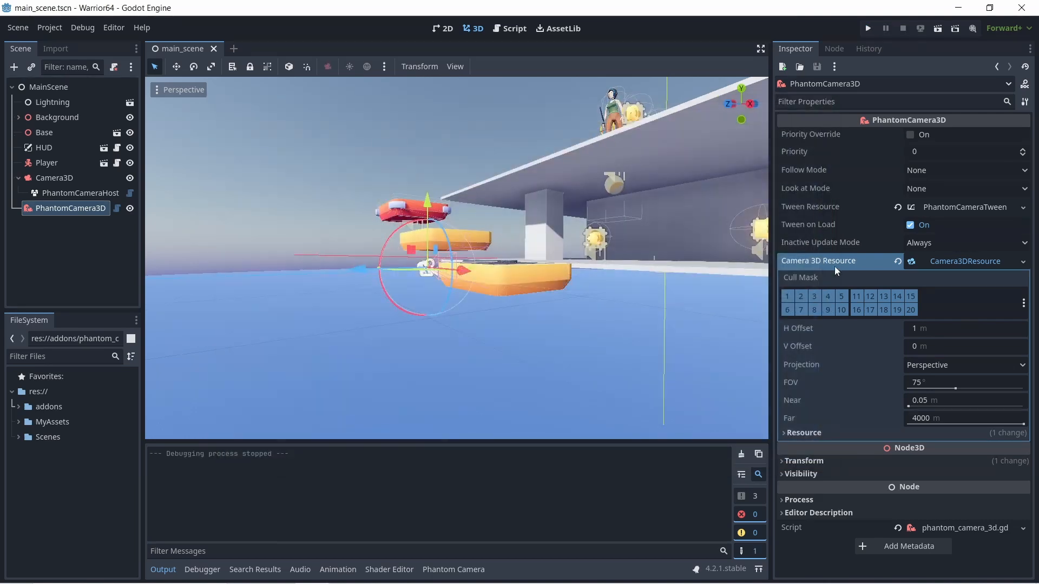
- Try running the game with Tween on Load turned off for PhantomCamera3D, and restore the option to its default
click(911, 225)
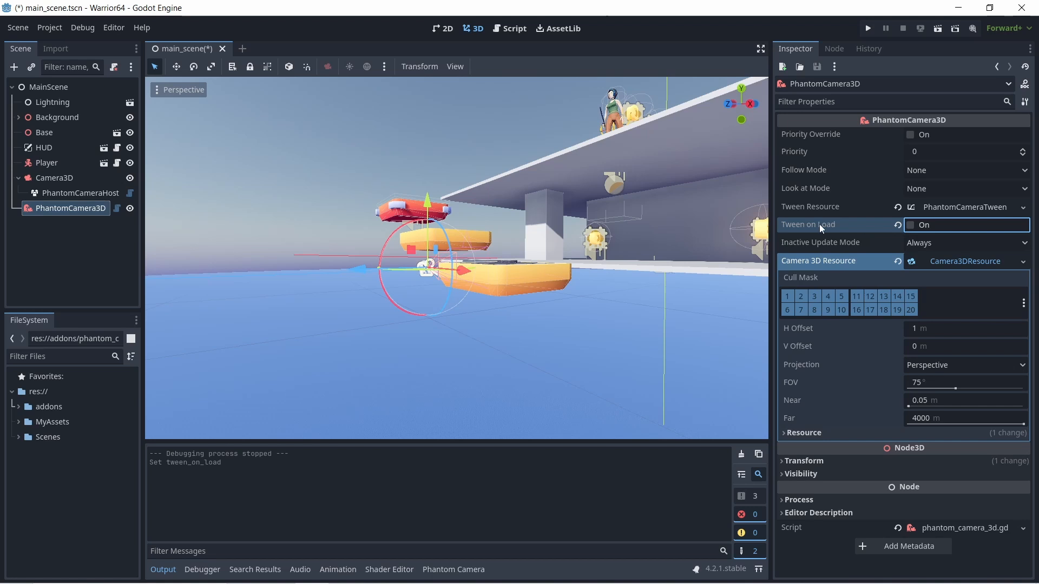
click(868, 28)
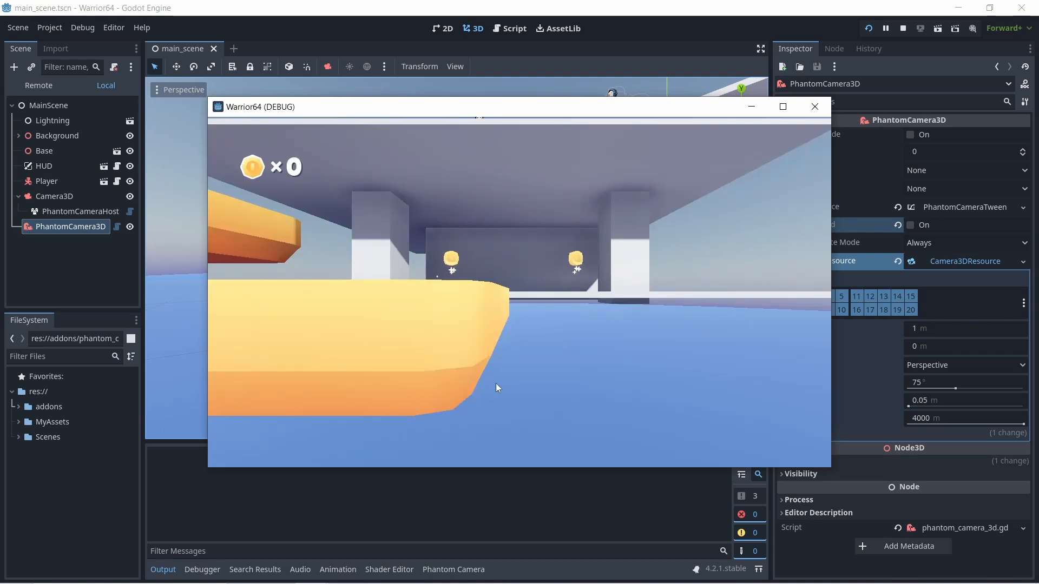
click(816, 106)
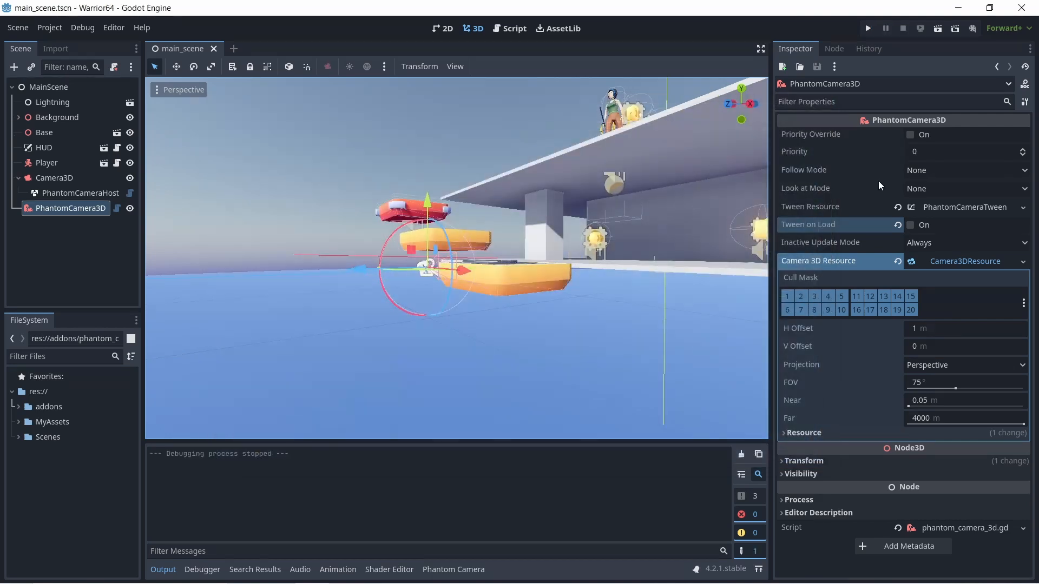
click(899, 225)
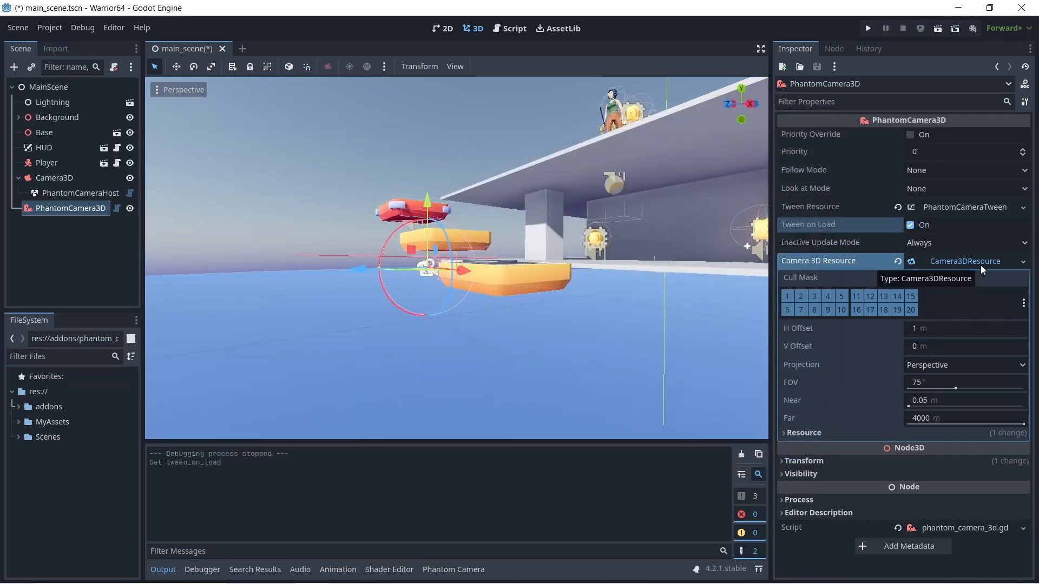
- Set the H Offset of PhantomCamera3D's Camera 3D Resource back to 0 m
click(921, 333)
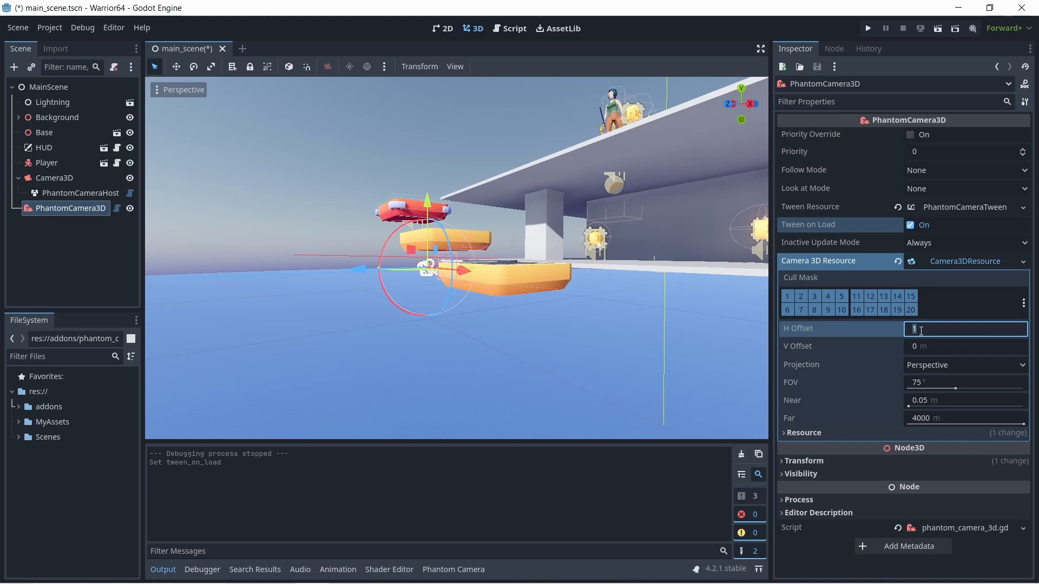
text(0)
key(Return)
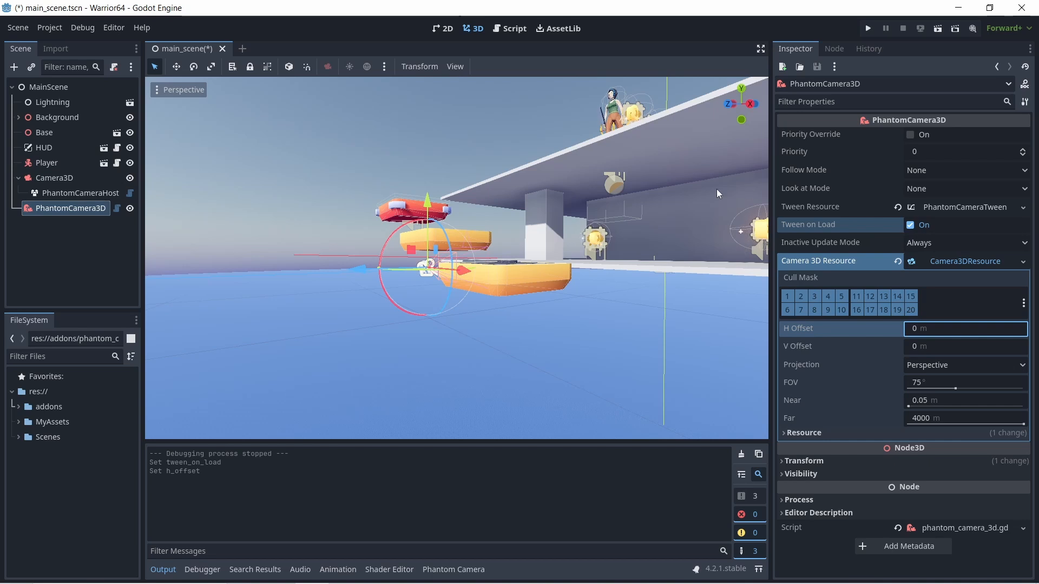
- Raise PhantomCamera3D along the Y axis to just above the upper platform's level
drag(427, 180, 430, 54)
scroll(410, 144, down, 6)
middle_drag(412, 171, 447, 200)
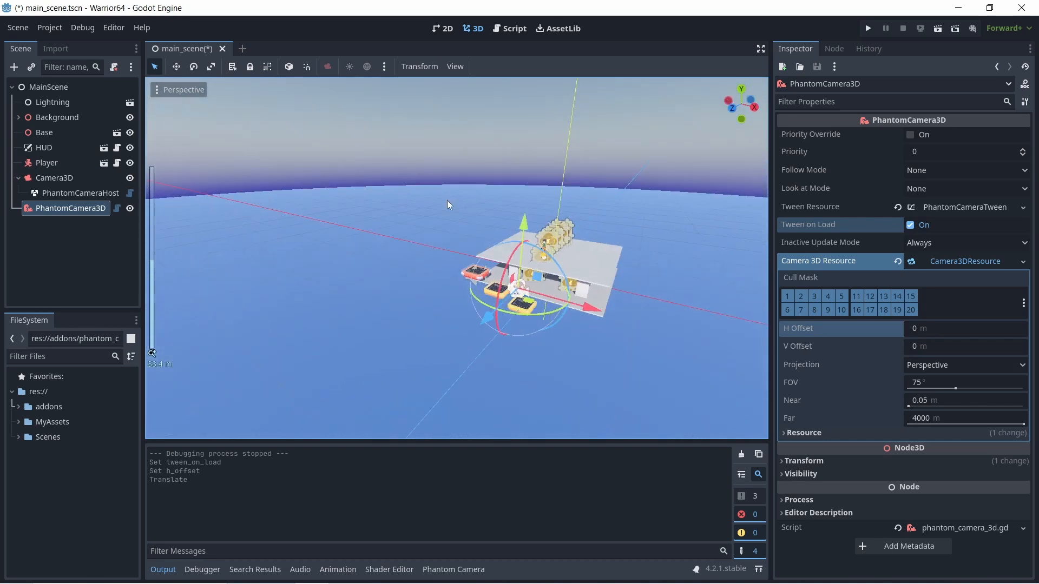
scroll(557, 258, up, 6)
middle_drag(658, 283, 599, 250)
key(f)
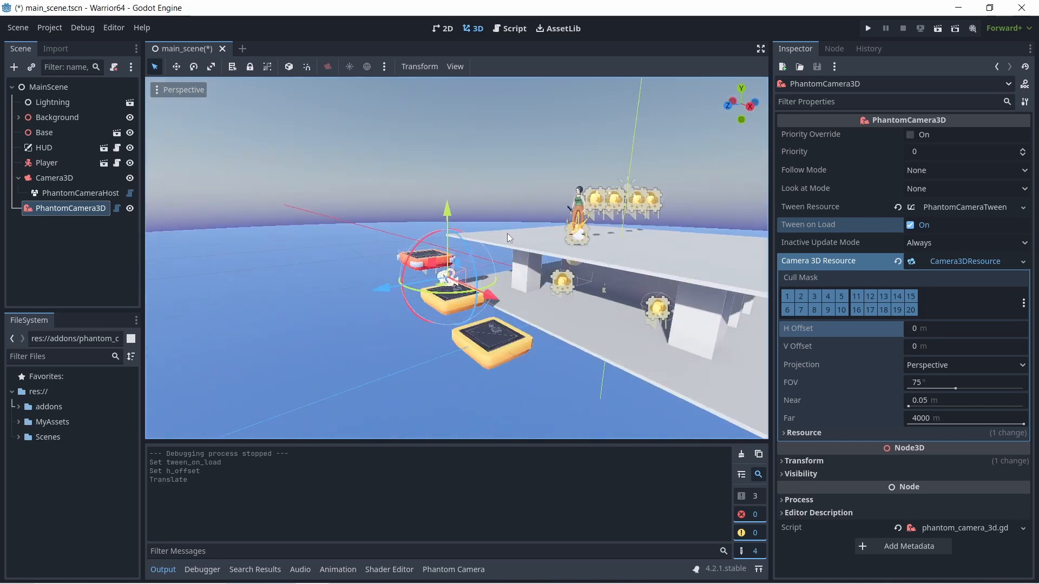
drag(450, 206, 456, 147)
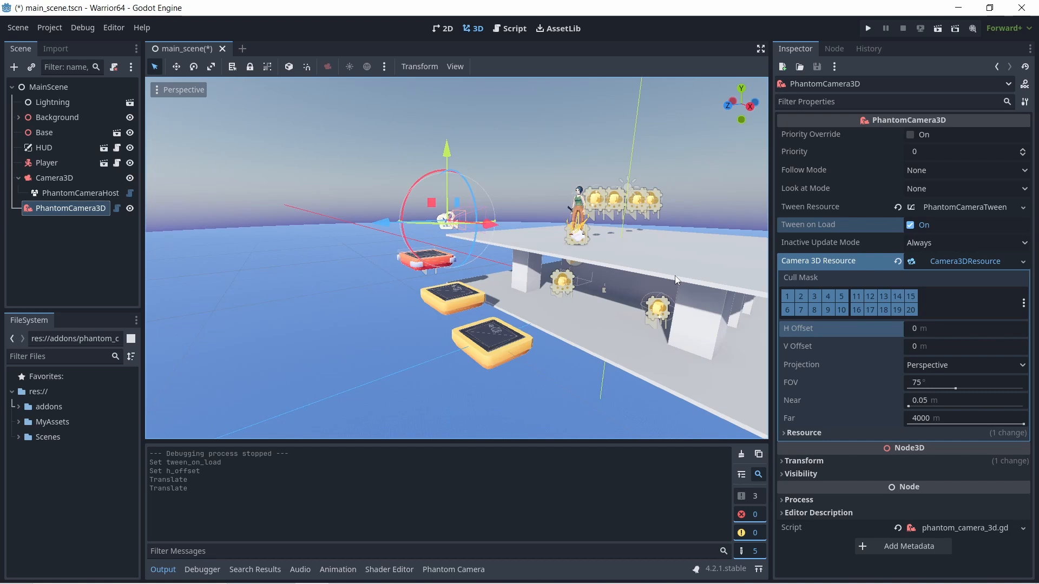
- Move PhantomCamera3D farther back from the platforms along the Z axis and raise it higher above the player
drag(390, 226, 359, 223)
drag(422, 150, 431, 115)
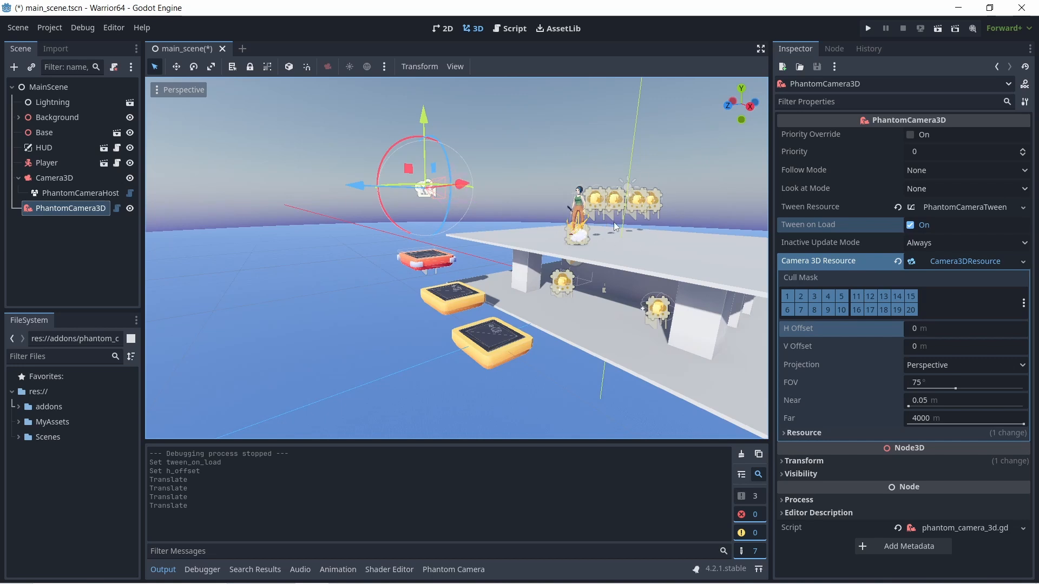
drag(432, 148, 283, 157)
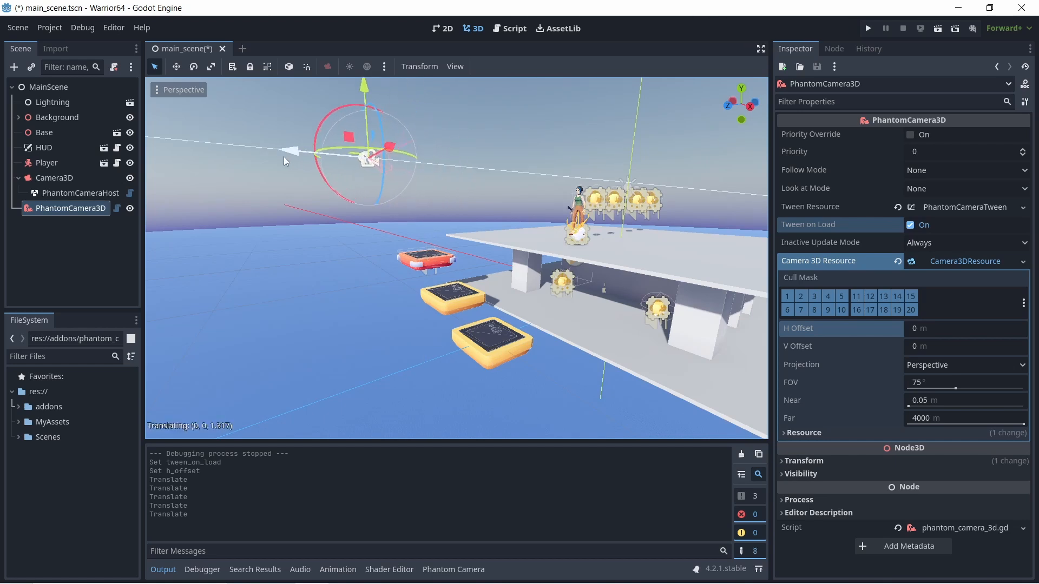
- Set PhantomCamera3D's Look at Mode to Simple and assign the Player node as its Look at Target
click(926, 190)
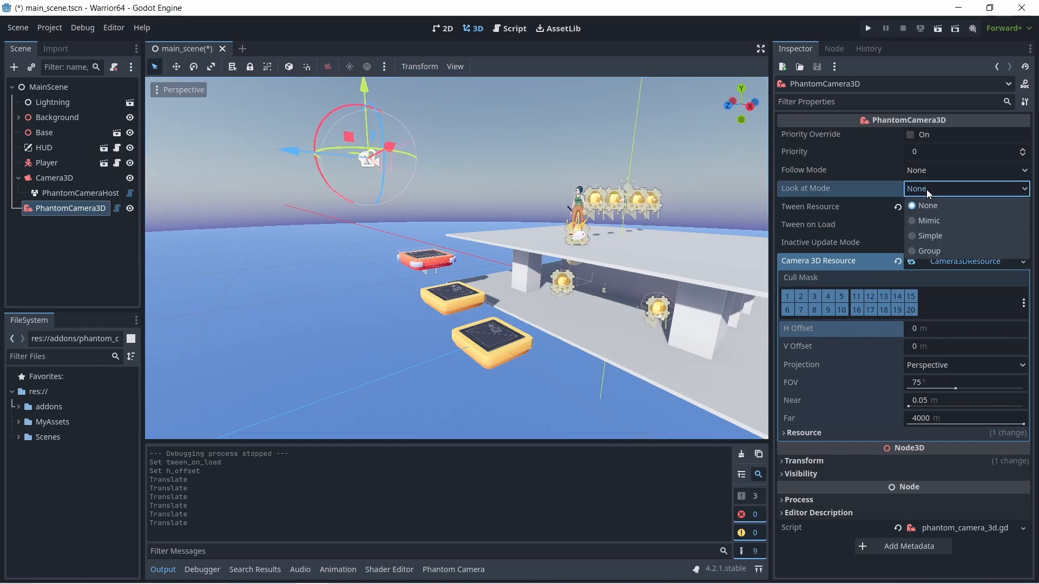
click(937, 236)
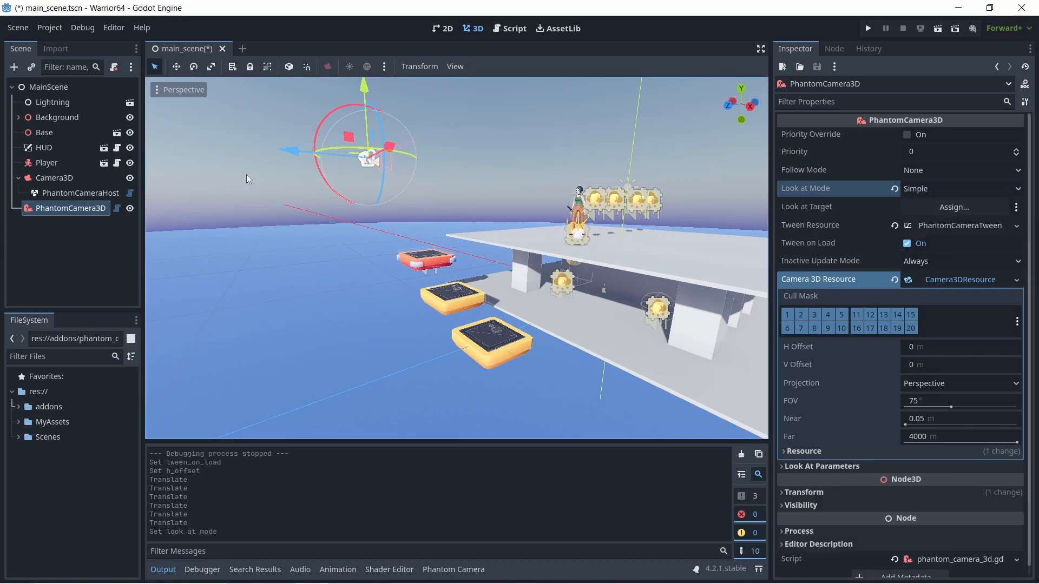
drag(37, 162, 953, 209)
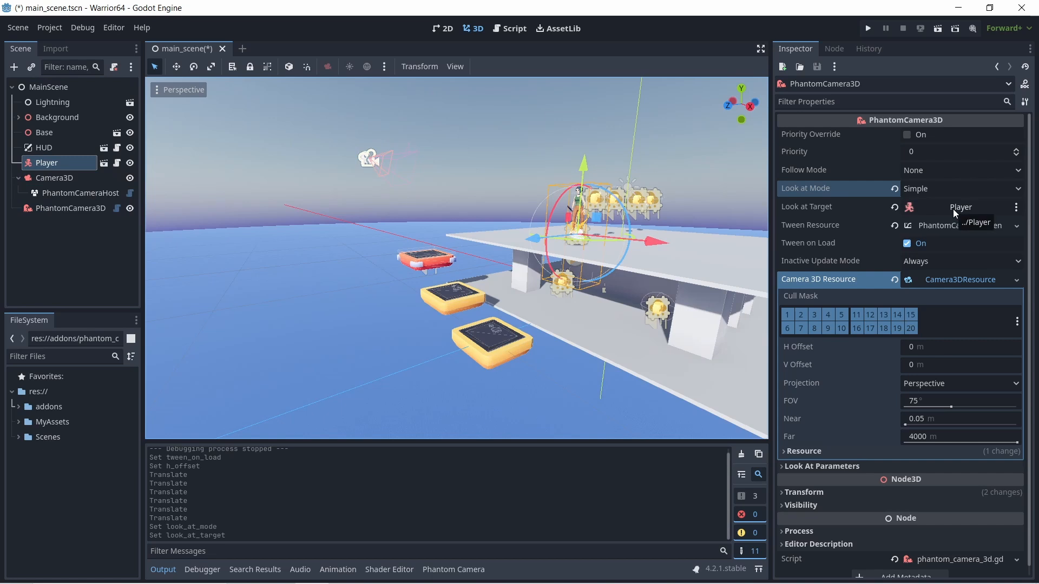
- Run the game and move the player around the upper platform to check how the camera looks at it
click(868, 30)
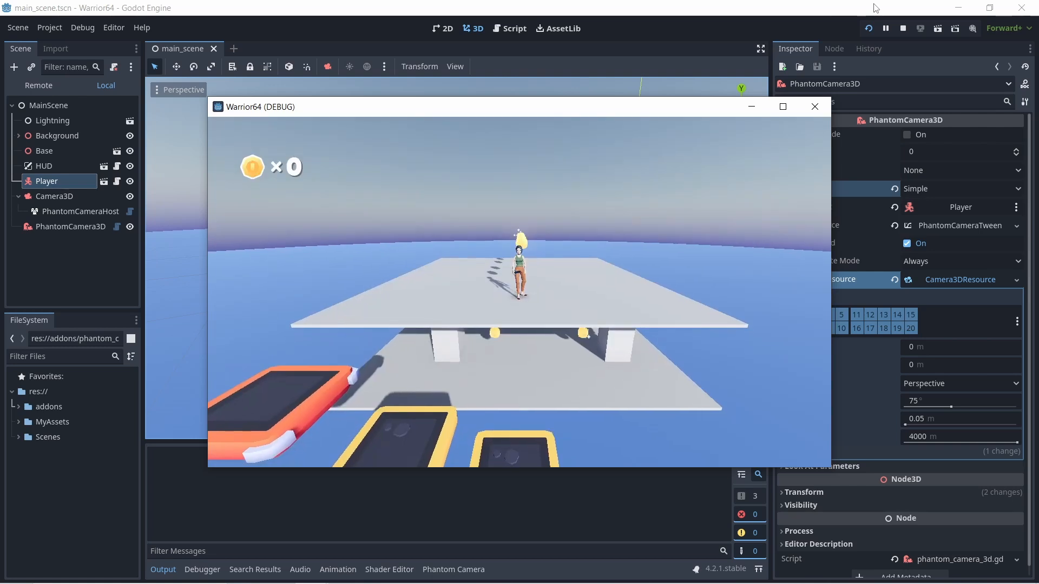
key(a)
key(w)
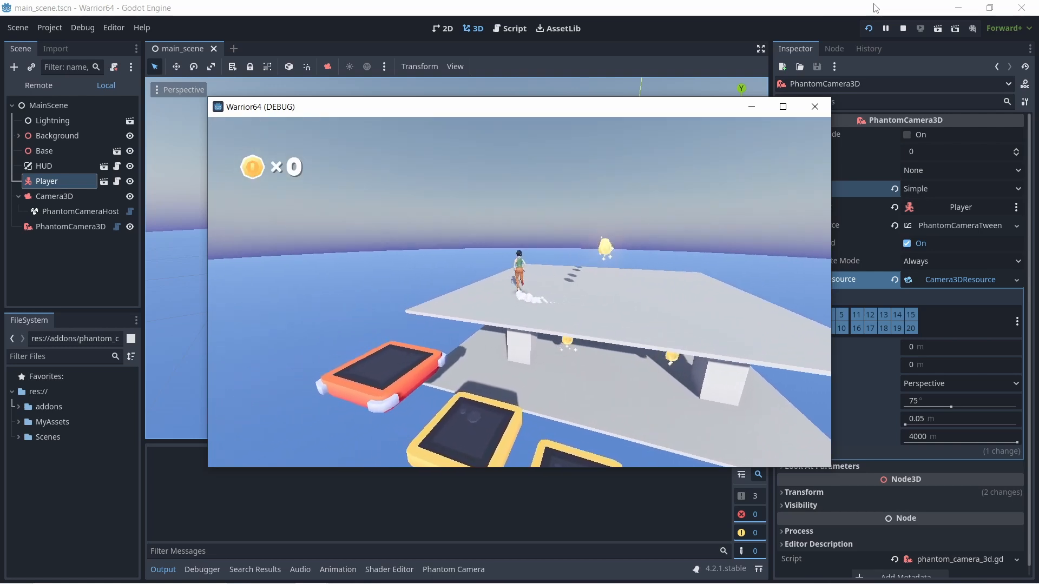
key(d)
key(d)
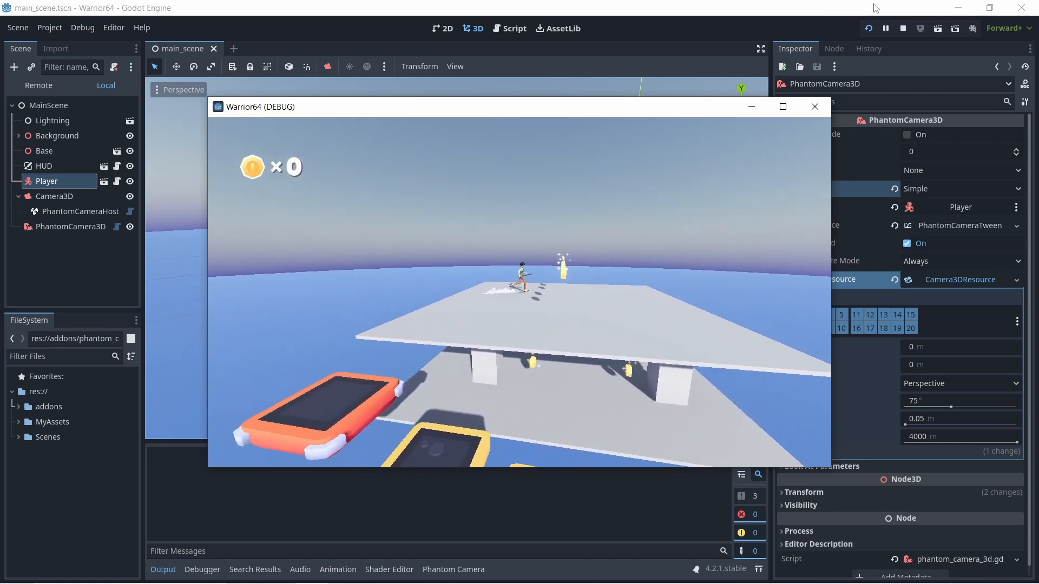
key(d)
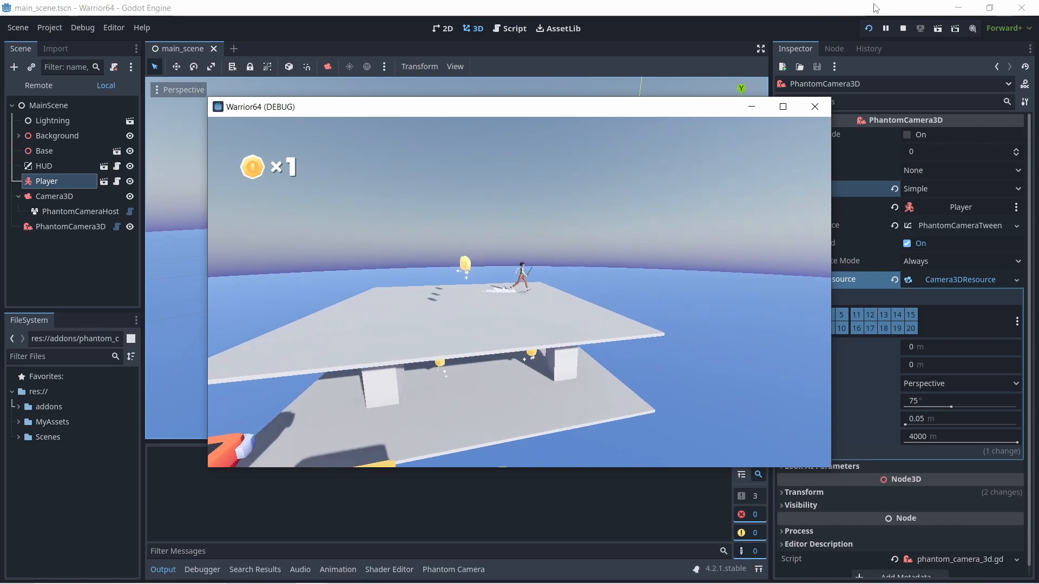
key(a)
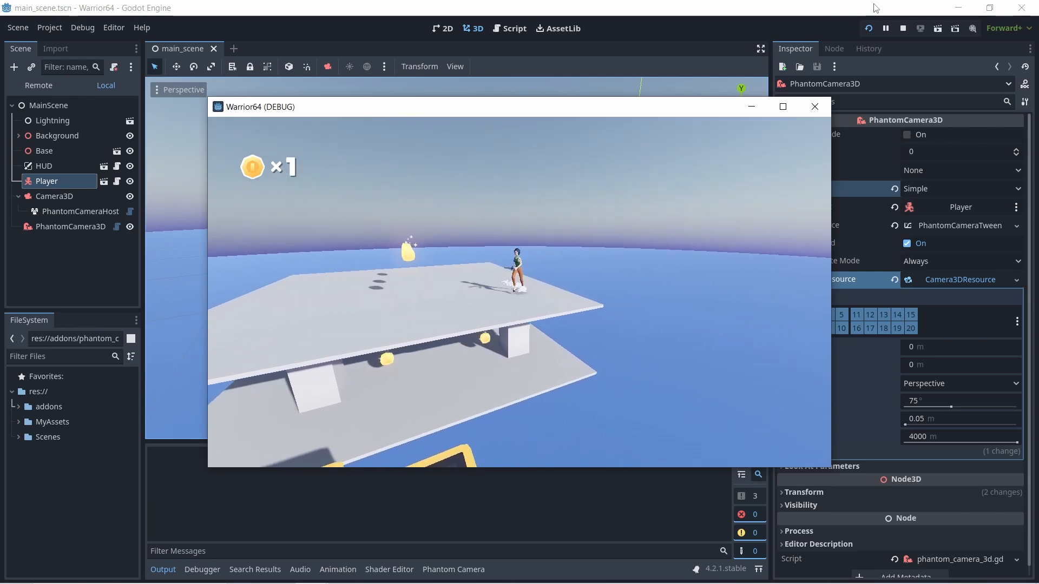
- Keep moving the player across the upper platform's edges to check the camera's look-at tracking, and close the game
key(w)
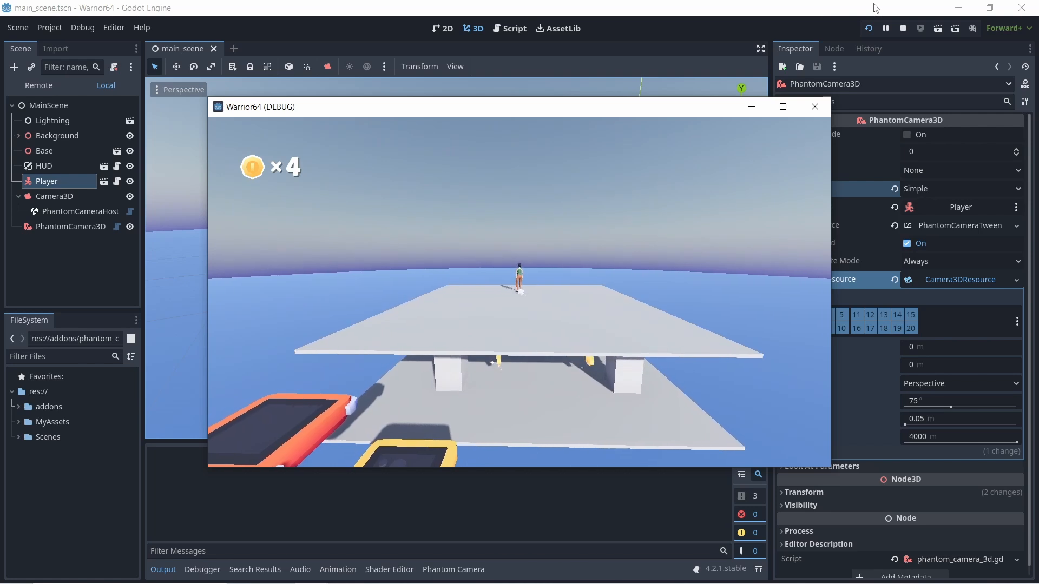
key(a)
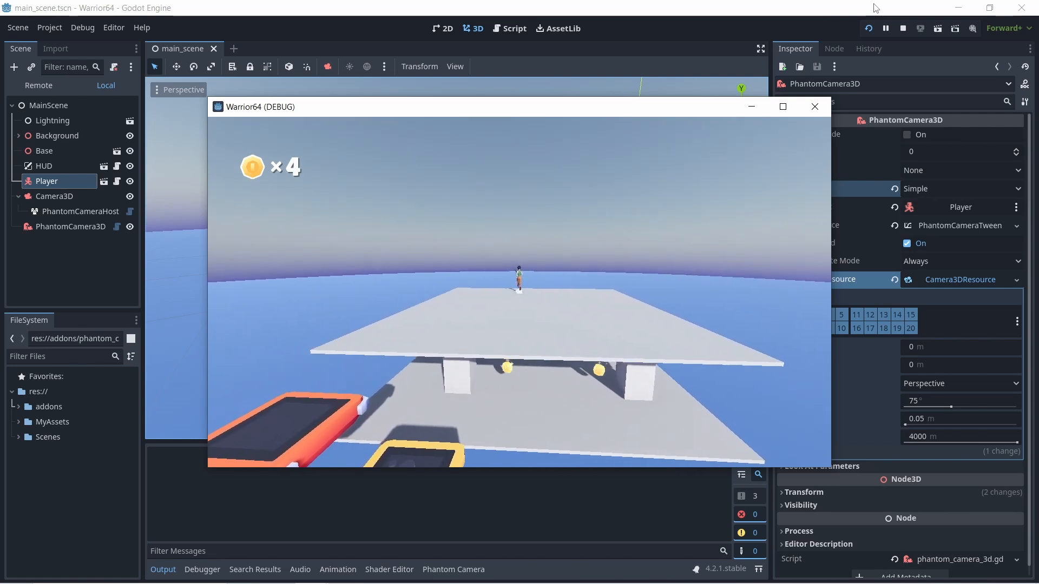
key(s)
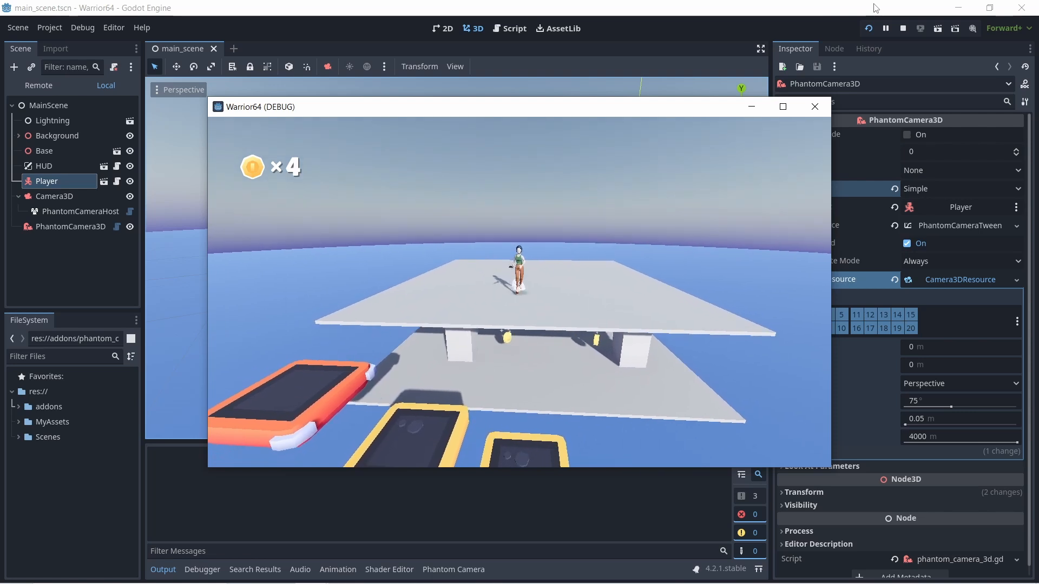
key(d)
key(w)
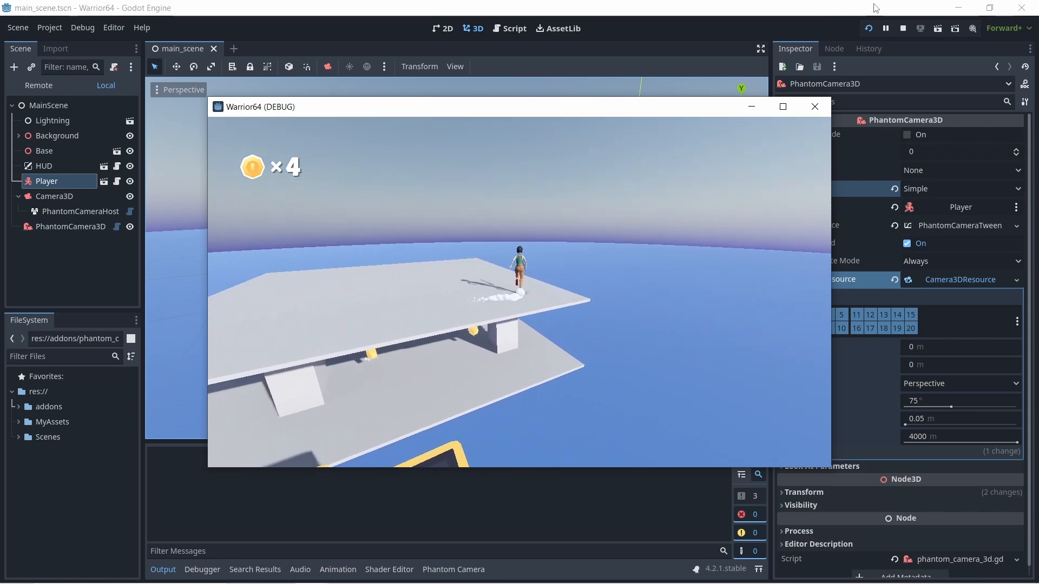
key(a)
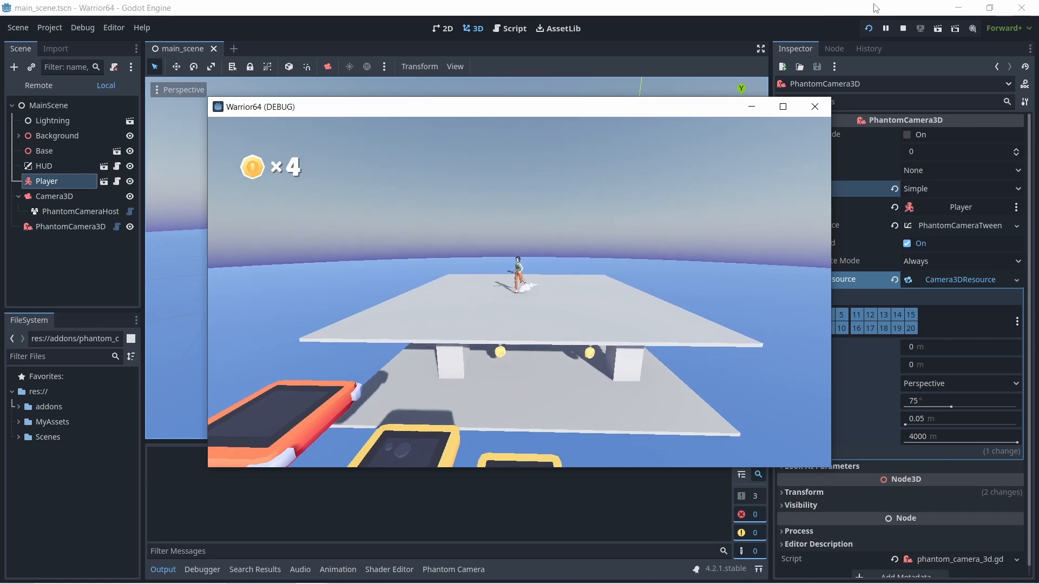
click(821, 108)
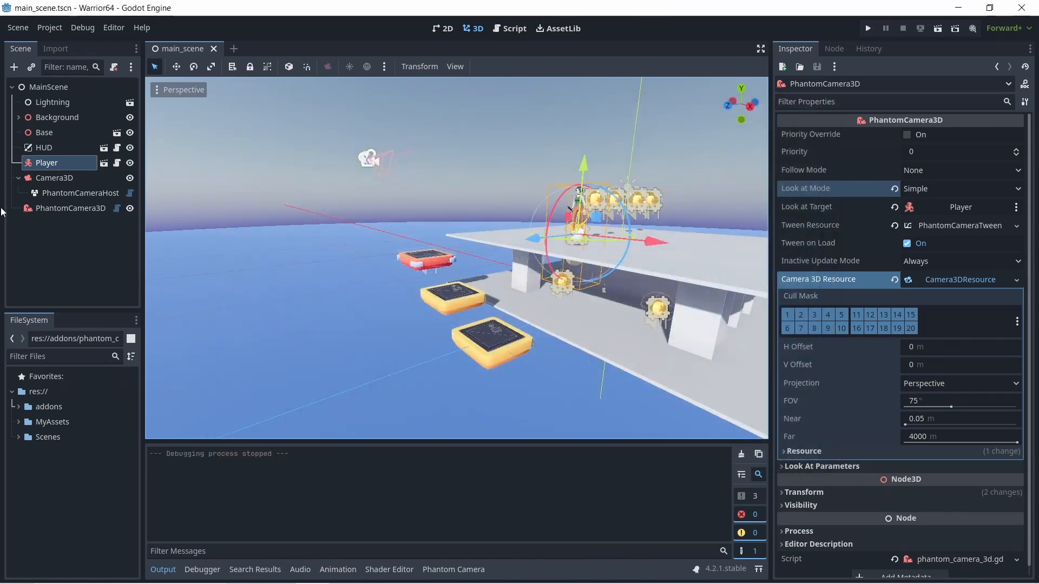
- Add a second PhantomCamera3D node under MainScene and set the first PhantomCamera3D's Priority to 1
click(14, 66)
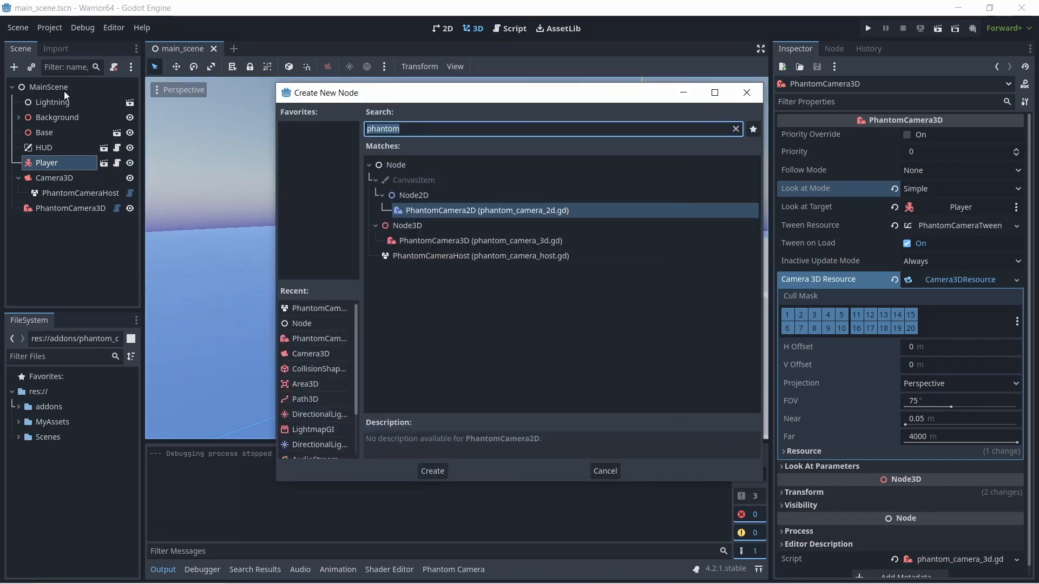
click(747, 93)
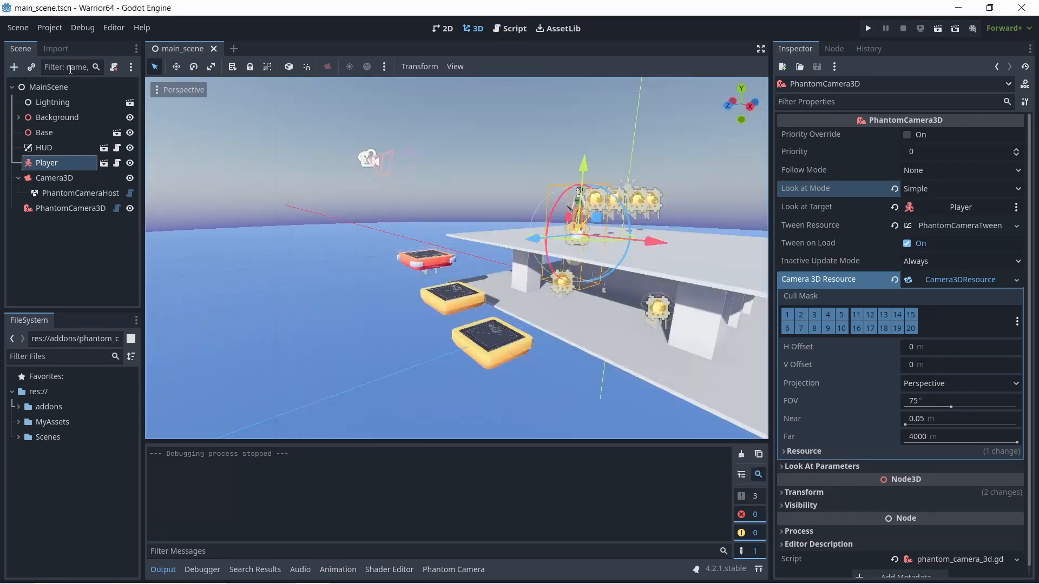
click(49, 86)
click(15, 67)
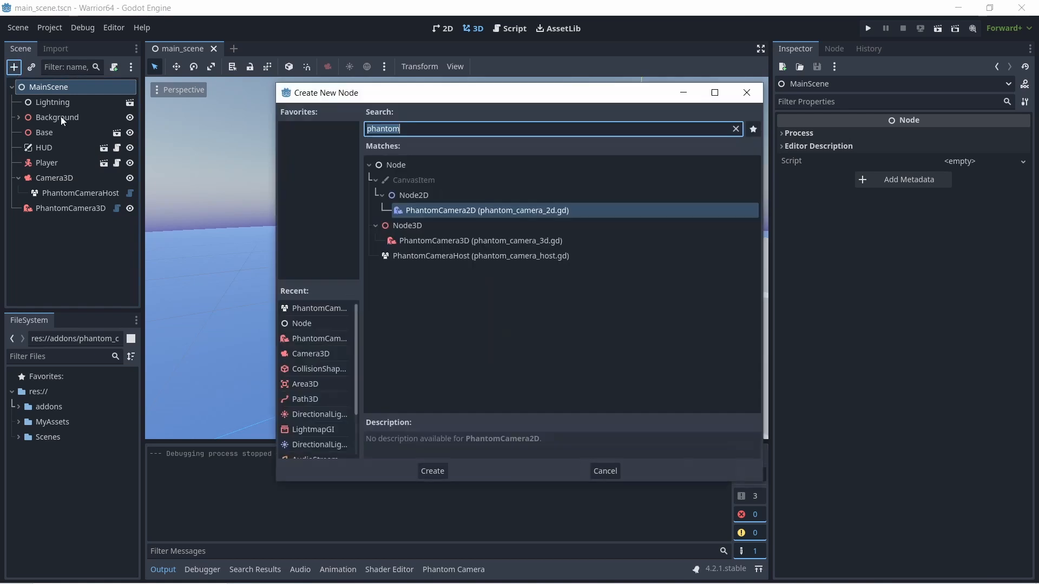
click(423, 238)
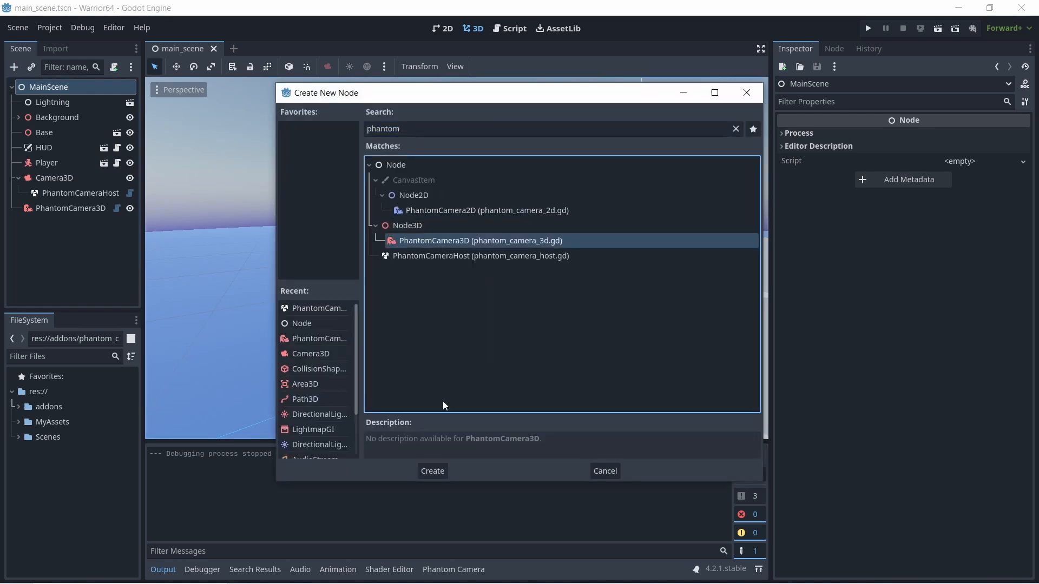
click(443, 469)
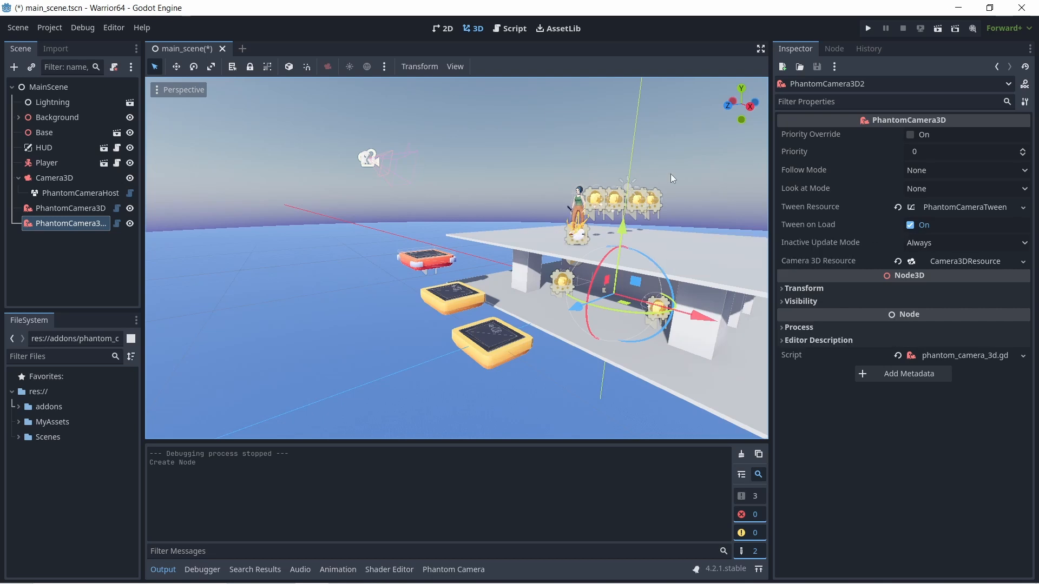
click(54, 208)
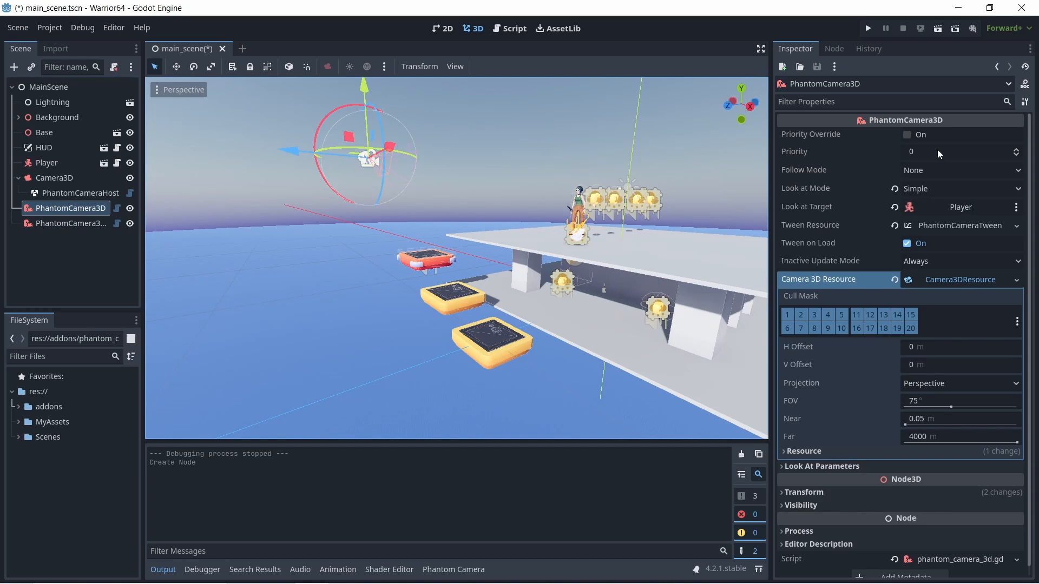
click(1016, 151)
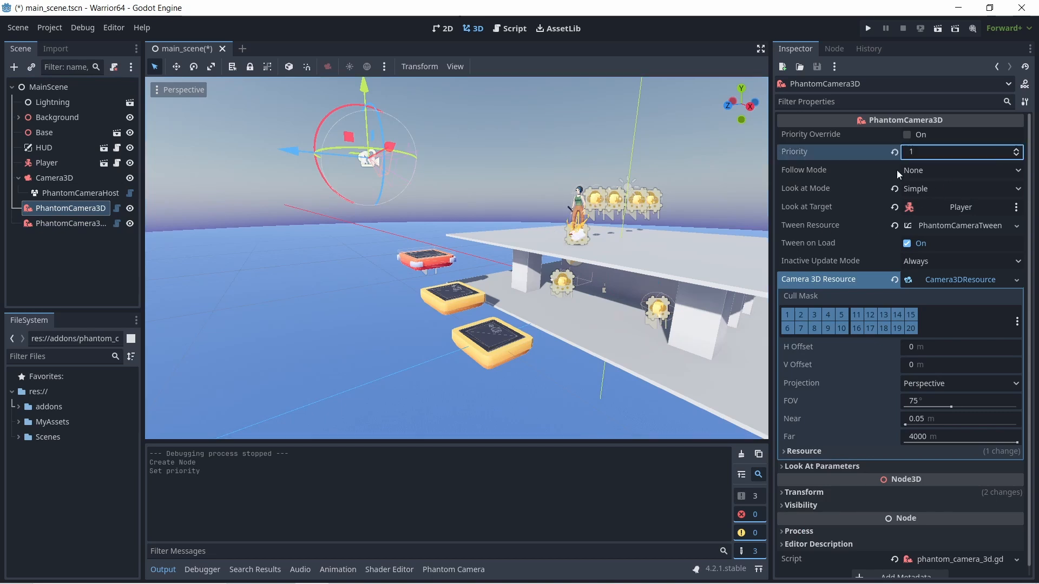
- Move PhantomCamera3D2 out in front of the platforms, just below the first PhantomCamera3D
click(70, 223)
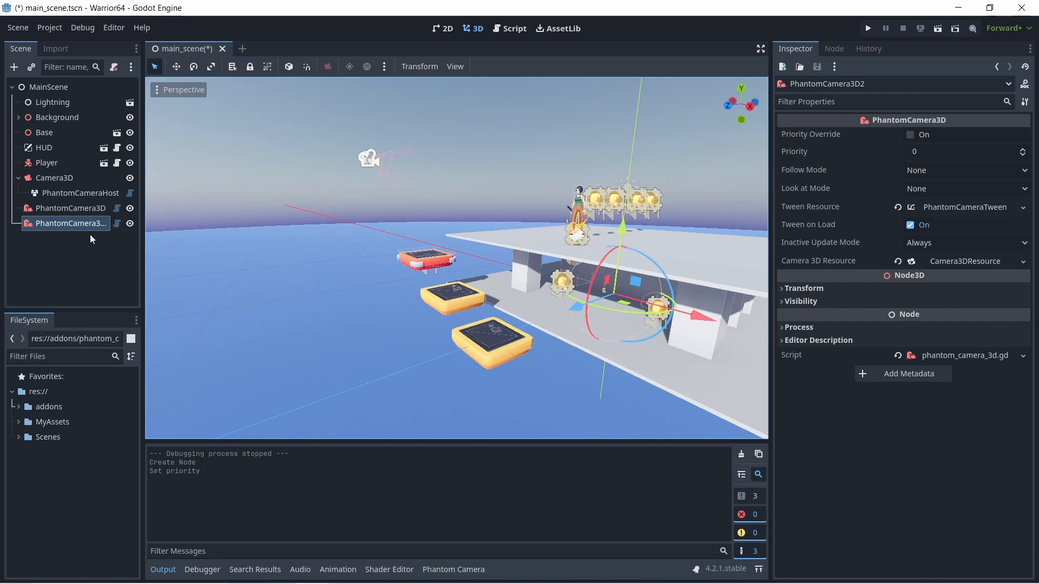
drag(142, 255, 173, 254)
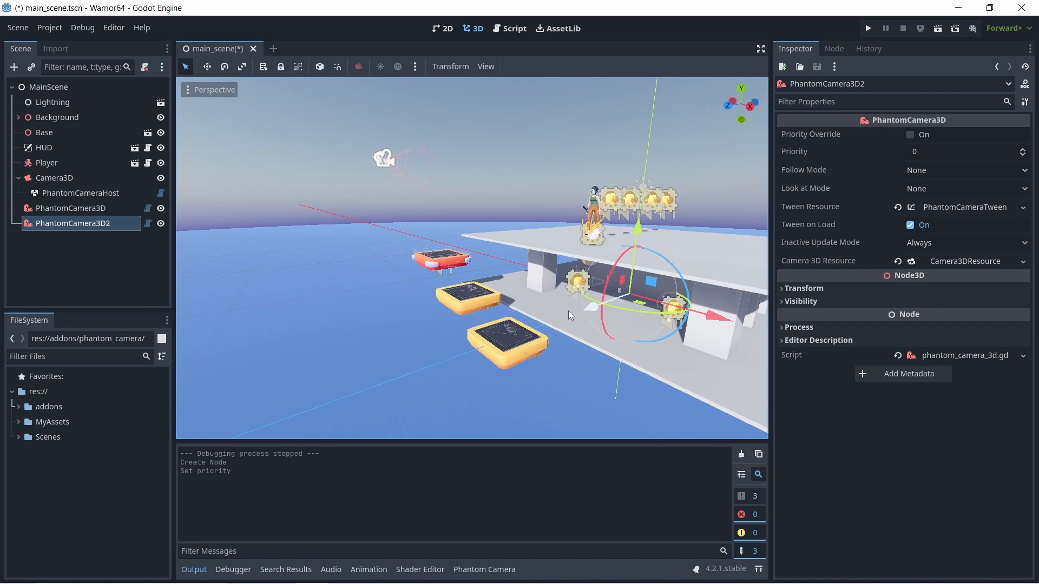
drag(570, 316, 325, 360)
drag(447, 299, 442, 246)
drag(369, 328, 335, 336)
middle_drag(574, 348, 437, 316)
drag(248, 245, 232, 241)
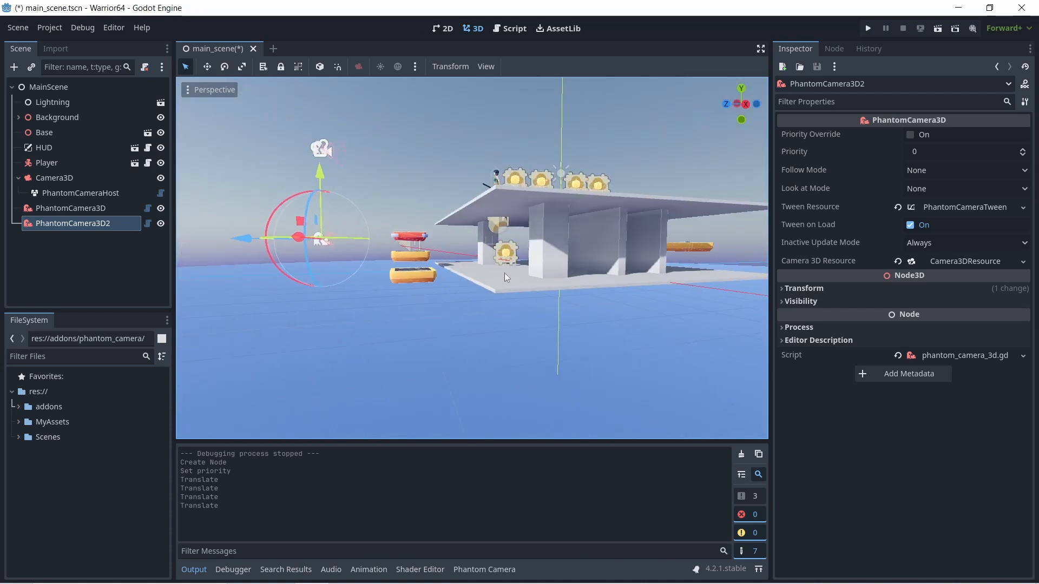
scroll(457, 278, down, 3)
middle_drag(436, 283, 552, 325)
scroll(544, 328, up, 3)
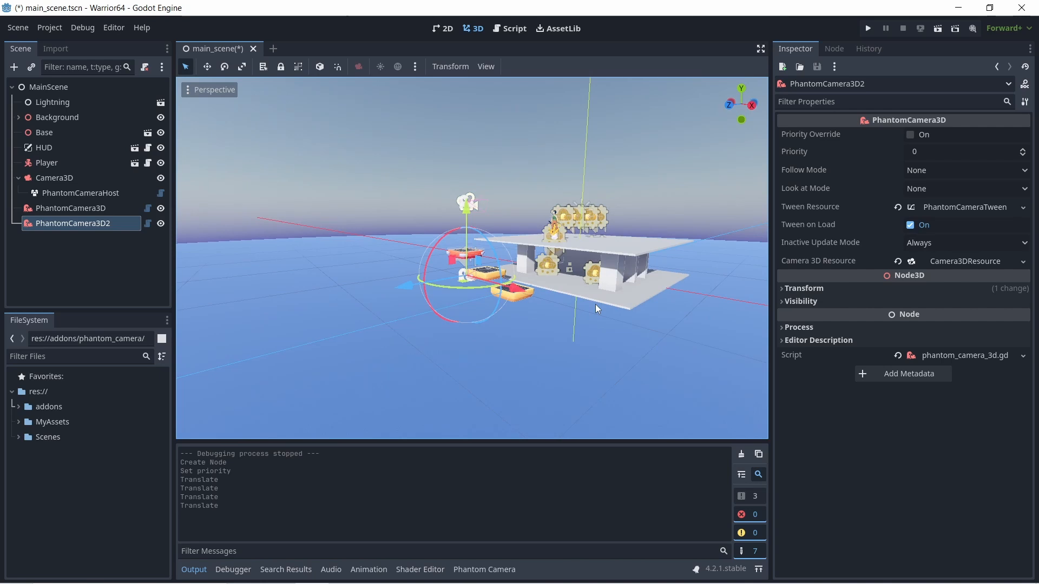
- Set PhantomCamera3D2's Follow Mode to Path with the Player node as Follow Target, and check the camera's placement around the platforms
click(921, 171)
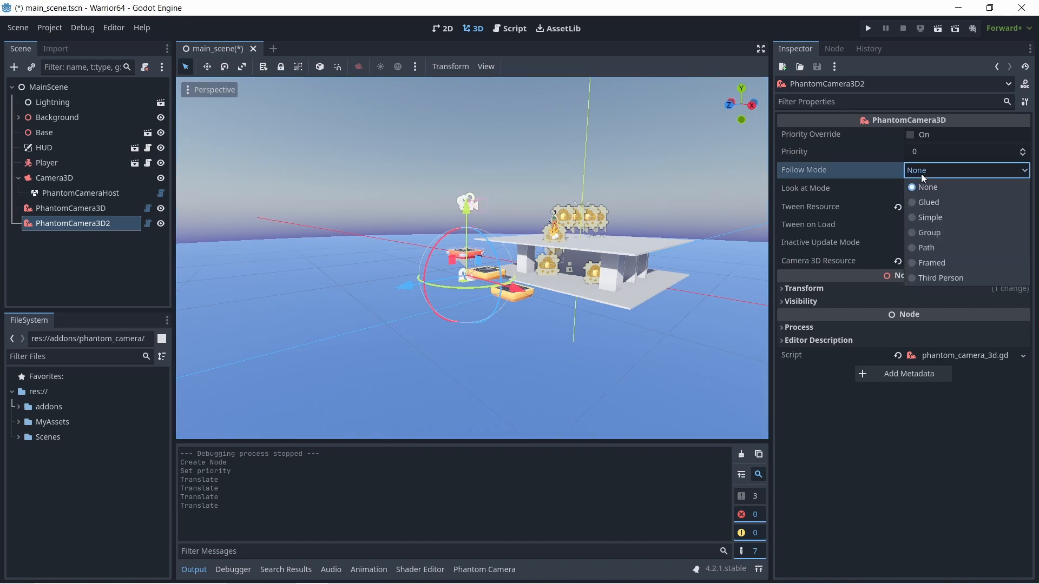
click(927, 247)
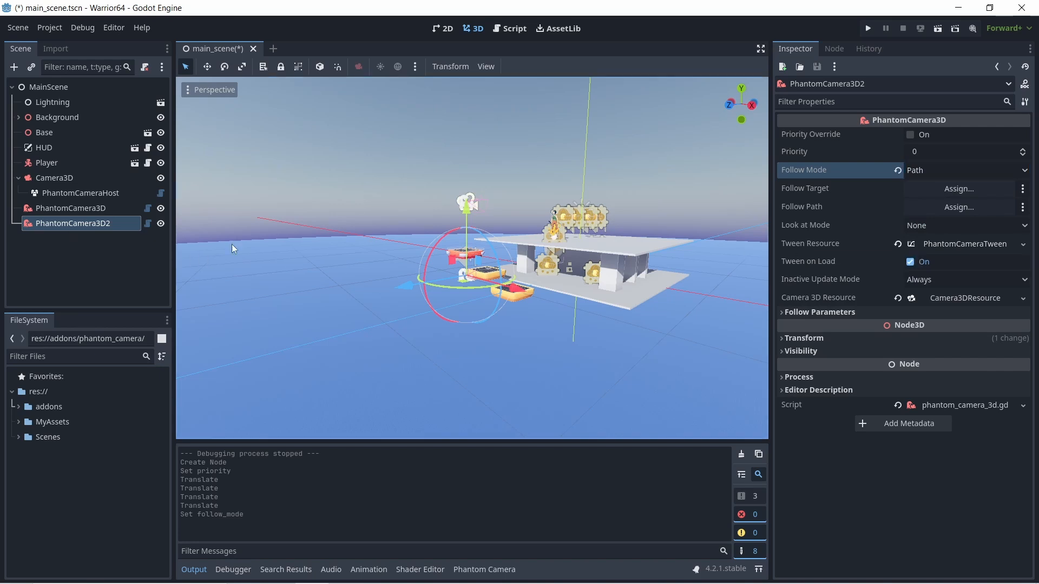
drag(37, 161, 940, 187)
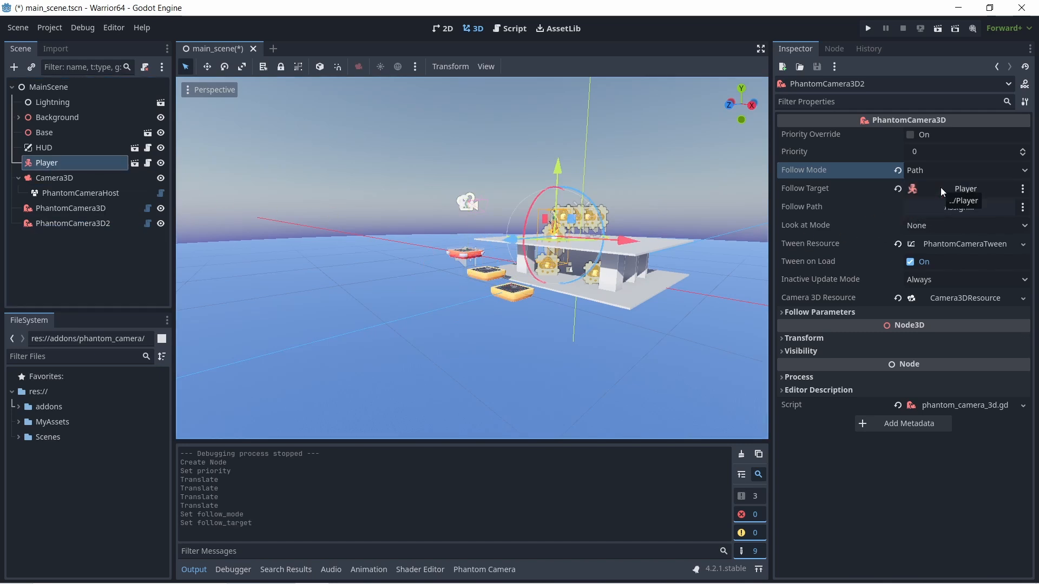
middle_drag(689, 288, 614, 291)
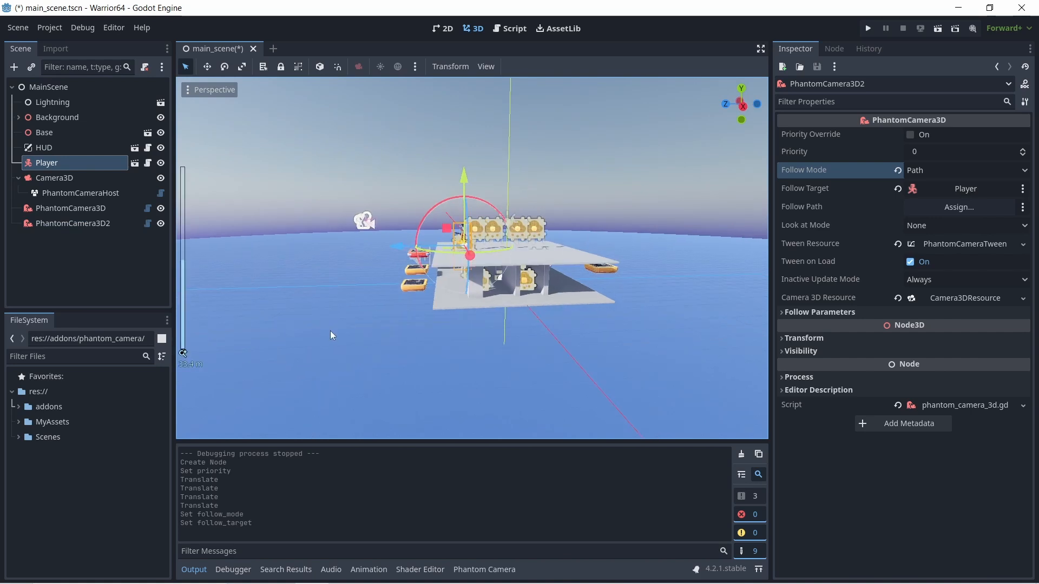
middle_drag(336, 330, 244, 308)
click(69, 224)
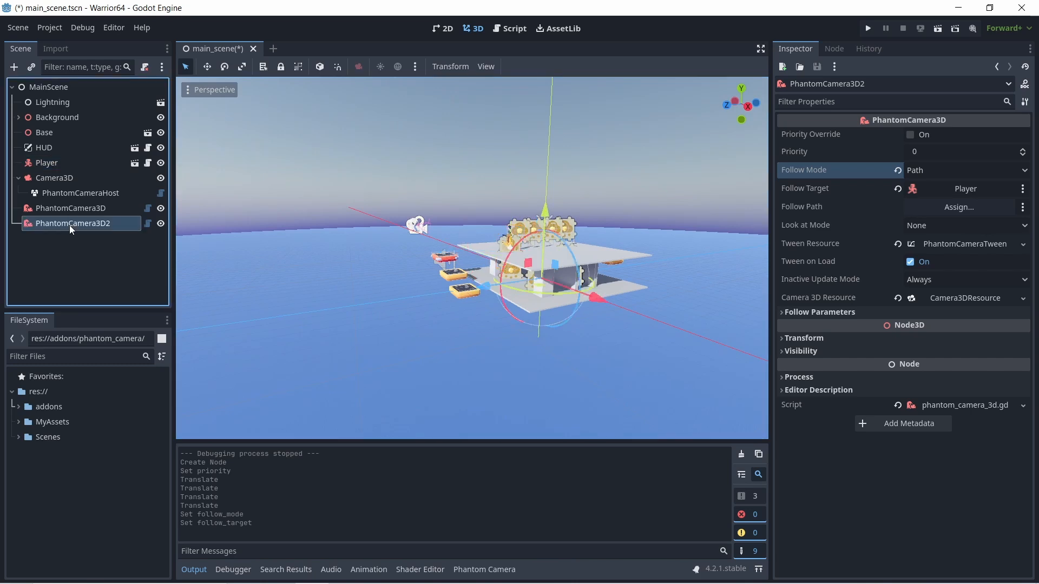
middle_drag(377, 310, 344, 306)
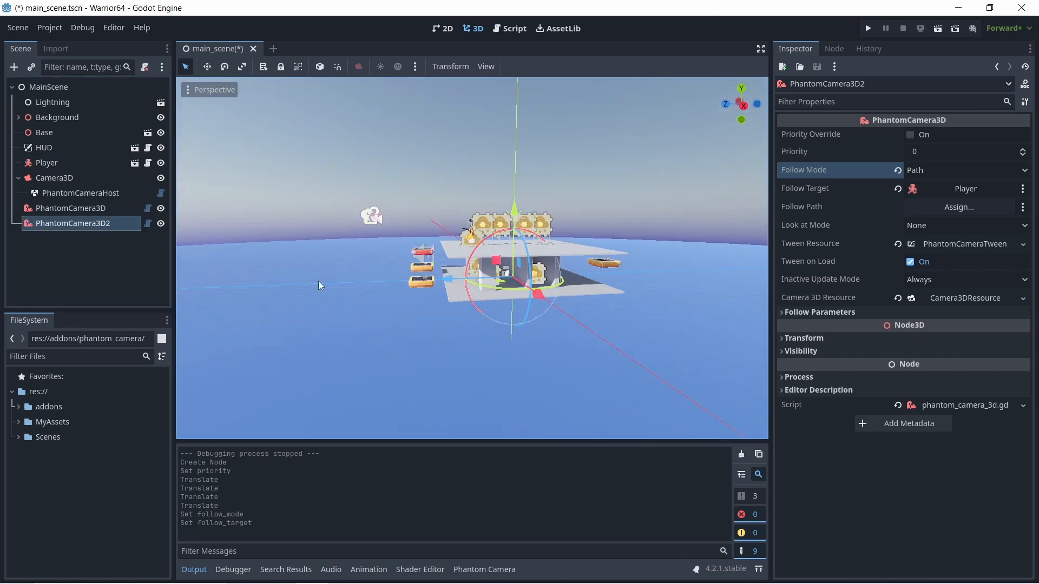
middle_drag(388, 330, 498, 349)
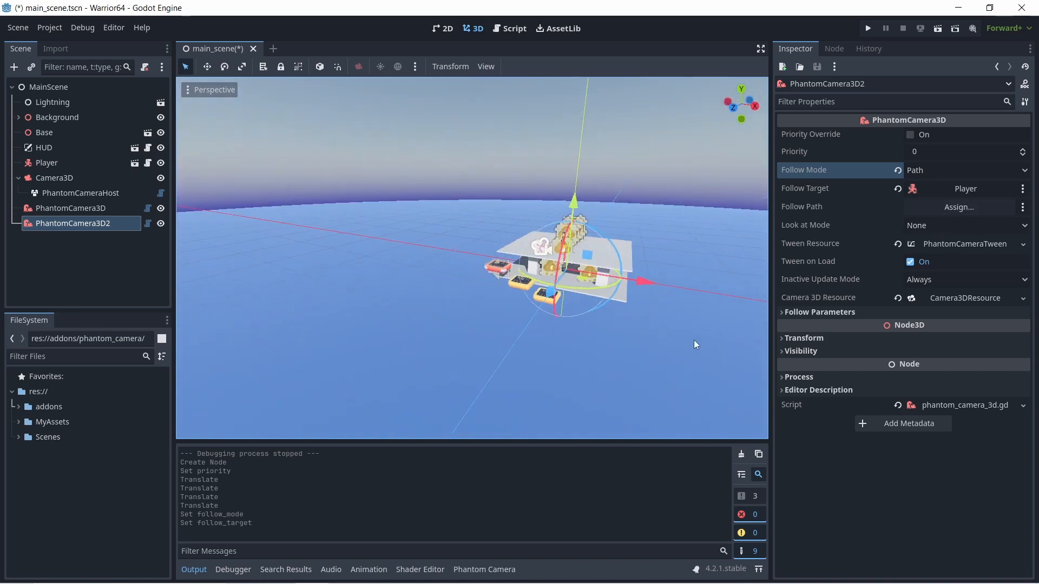
middle_drag(694, 340, 648, 337)
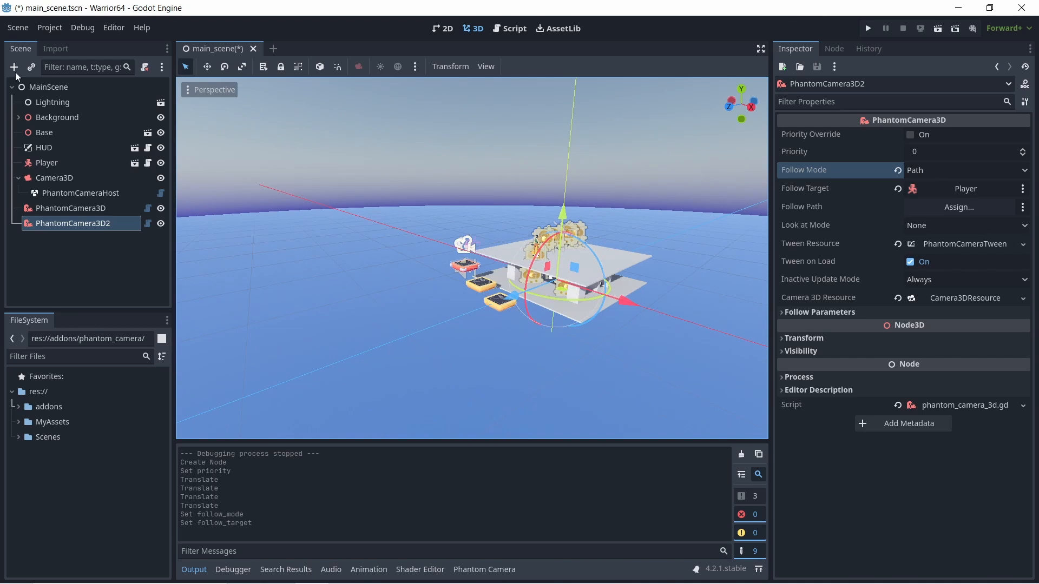
- Add a Path3D node under MainScene and start adding points to its curve
click(33, 89)
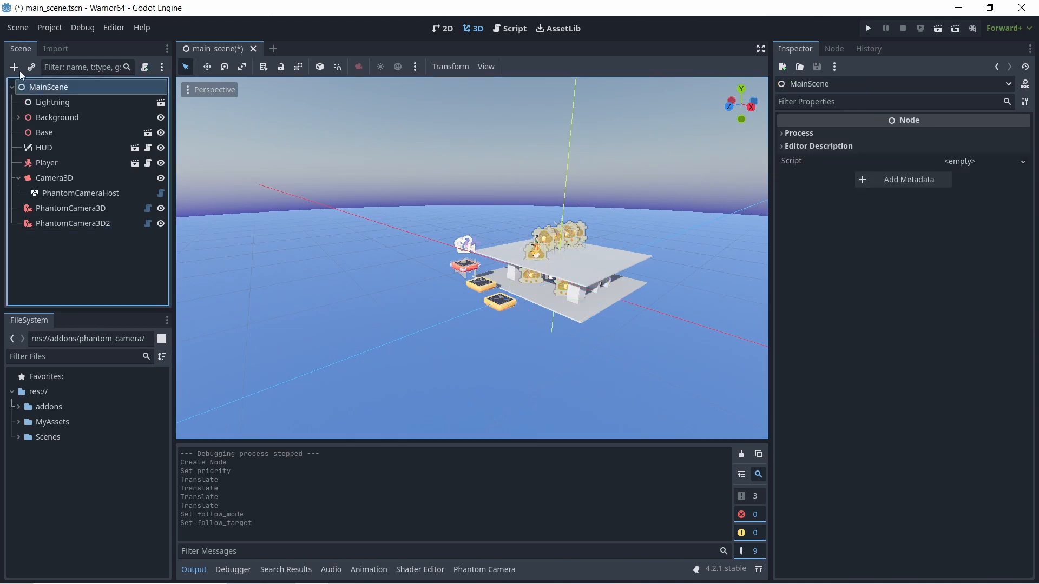
click(14, 67)
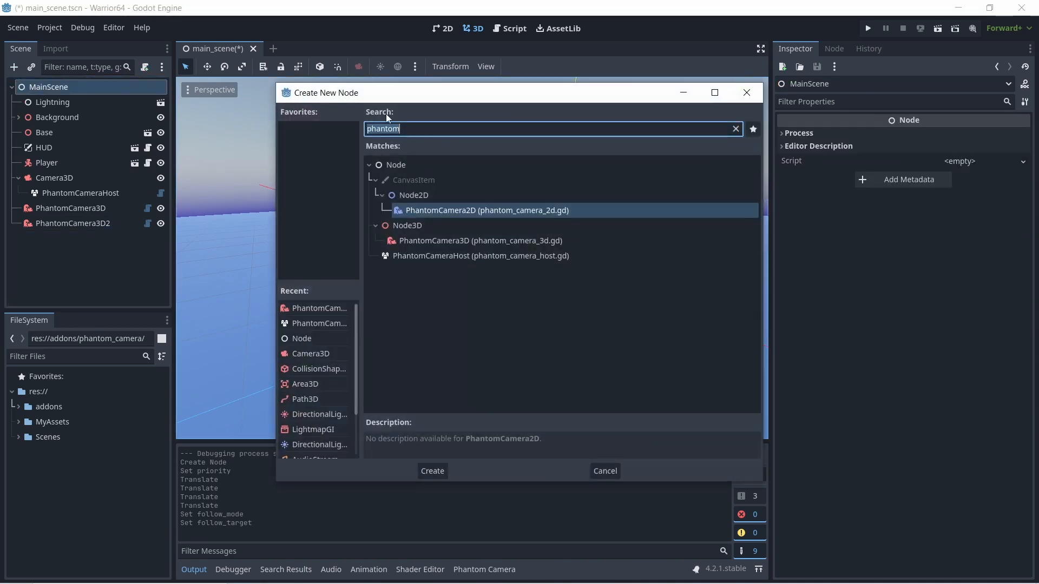
text(p)
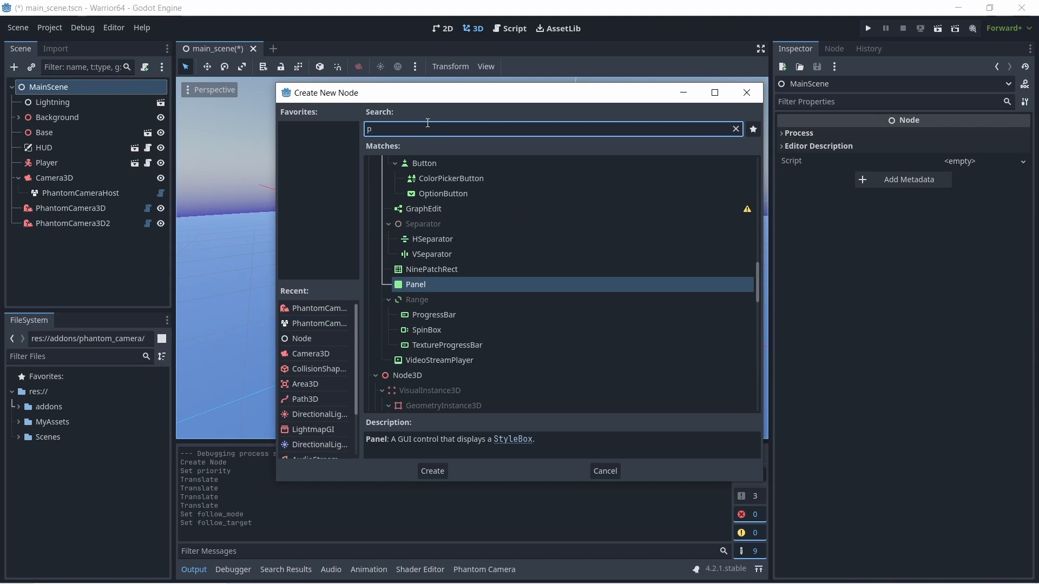
text(ath)
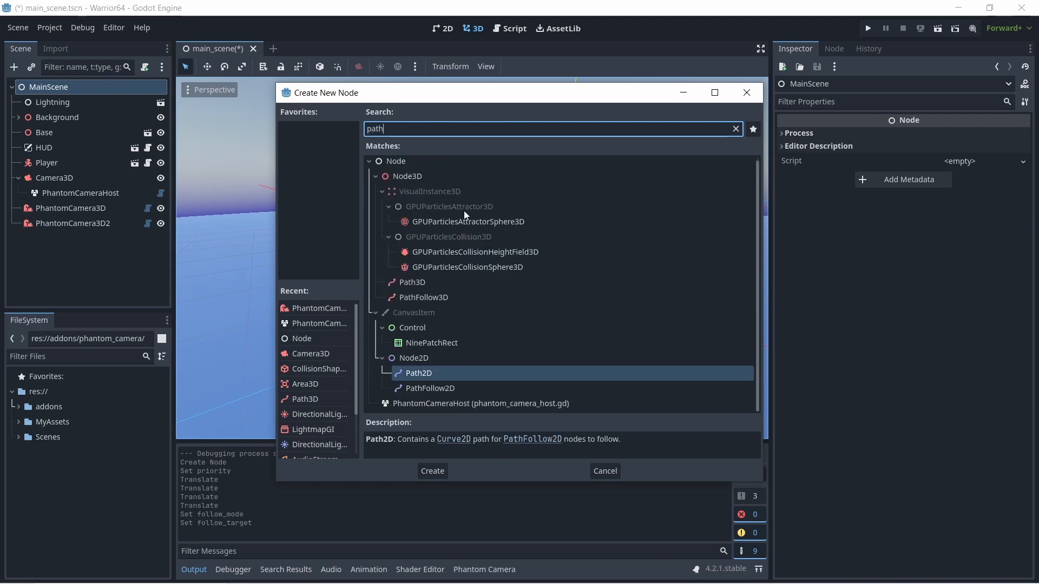
click(400, 283)
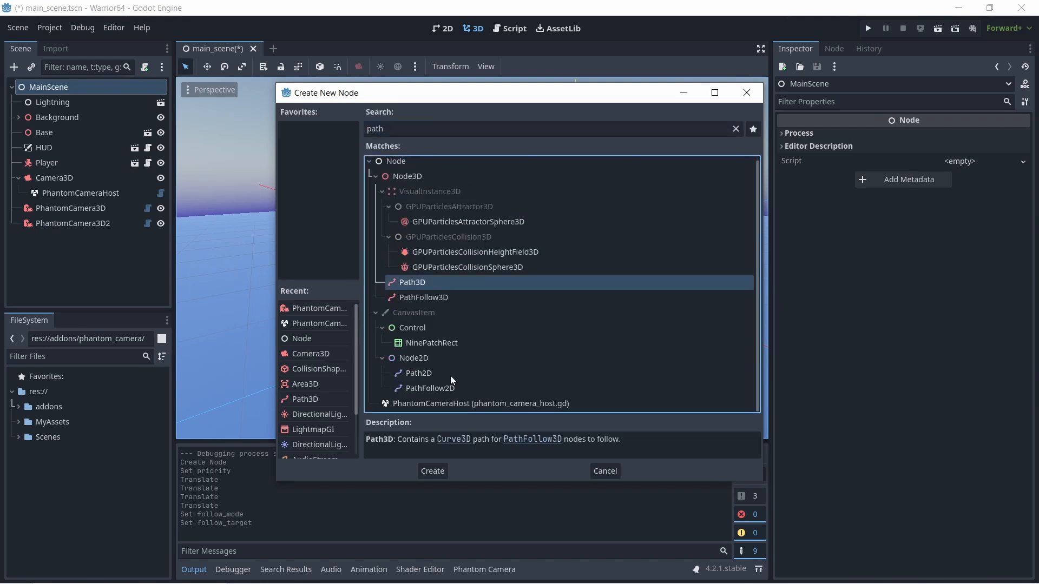
click(434, 470)
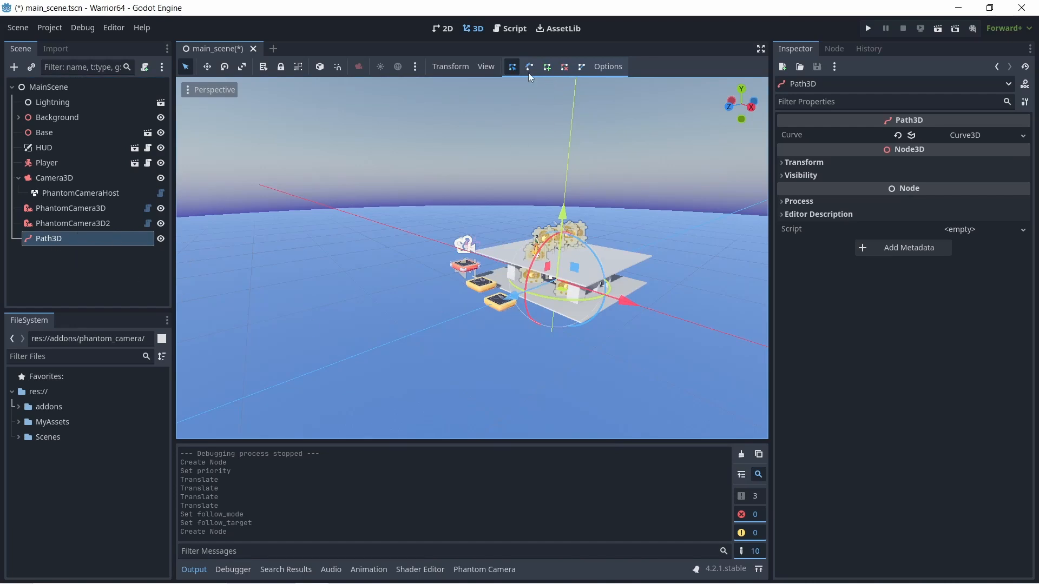
click(547, 69)
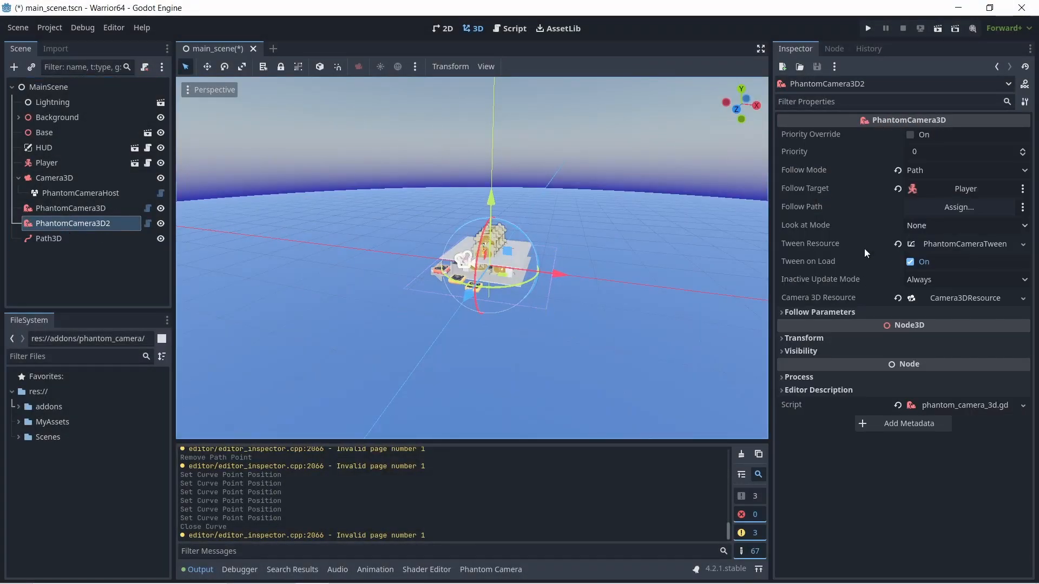
- Assign Path3D as PhantomCamera3D2's Follow Path and collapse Camera3D's children in the scene tree
drag(62, 239, 936, 212)
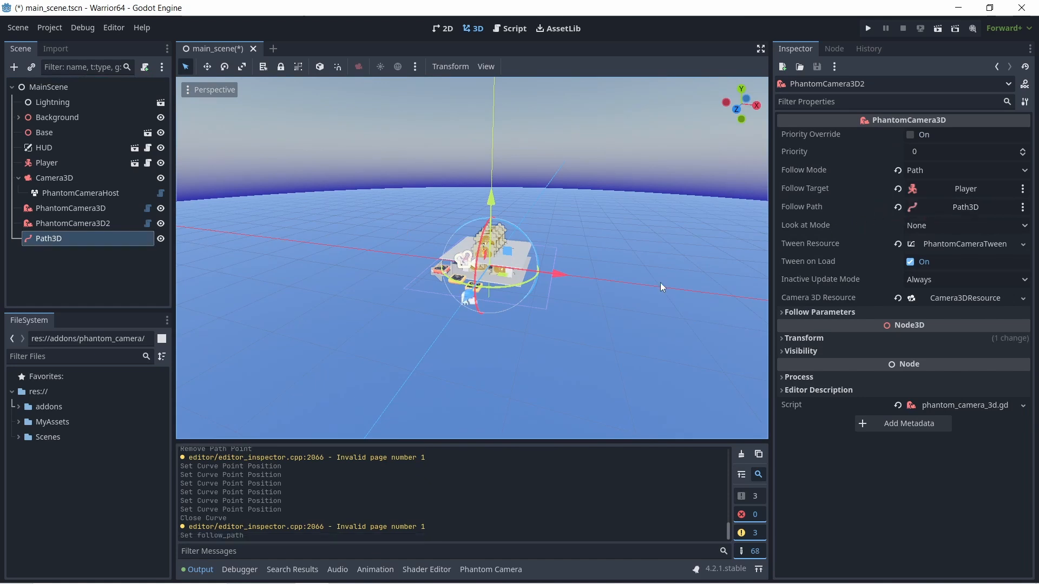
middle_drag(660, 283, 571, 263)
scroll(391, 288, up, 3)
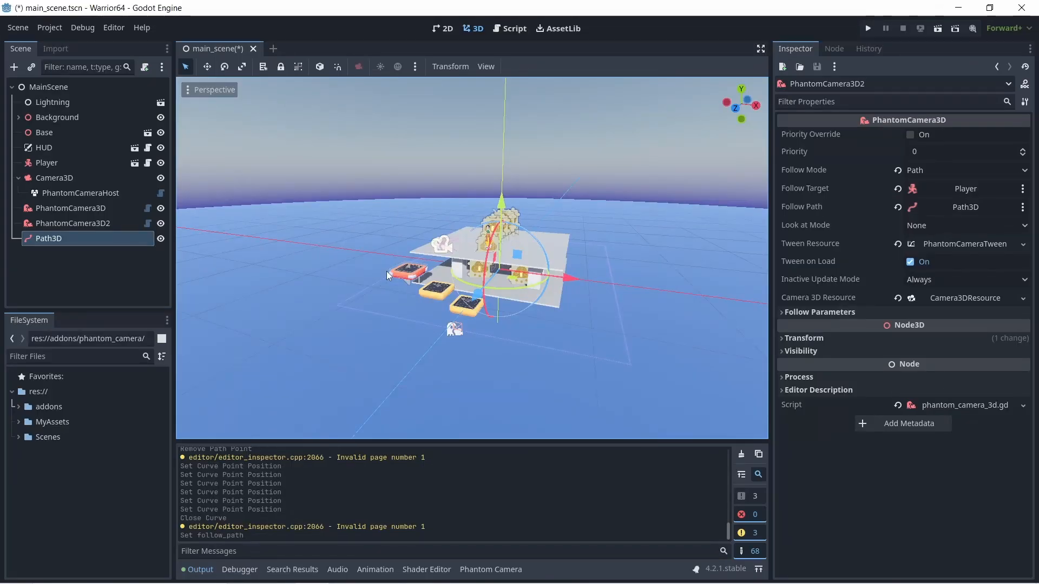
click(17, 178)
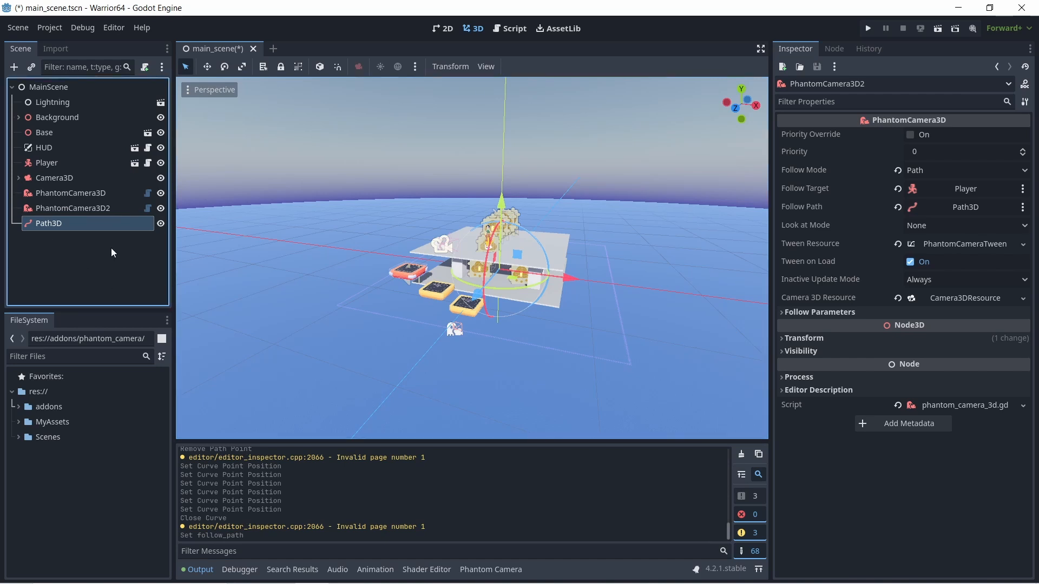
- Set PhantomCamera3D2's Priority to 2 and turn off its Tween on Load option
click(81, 195)
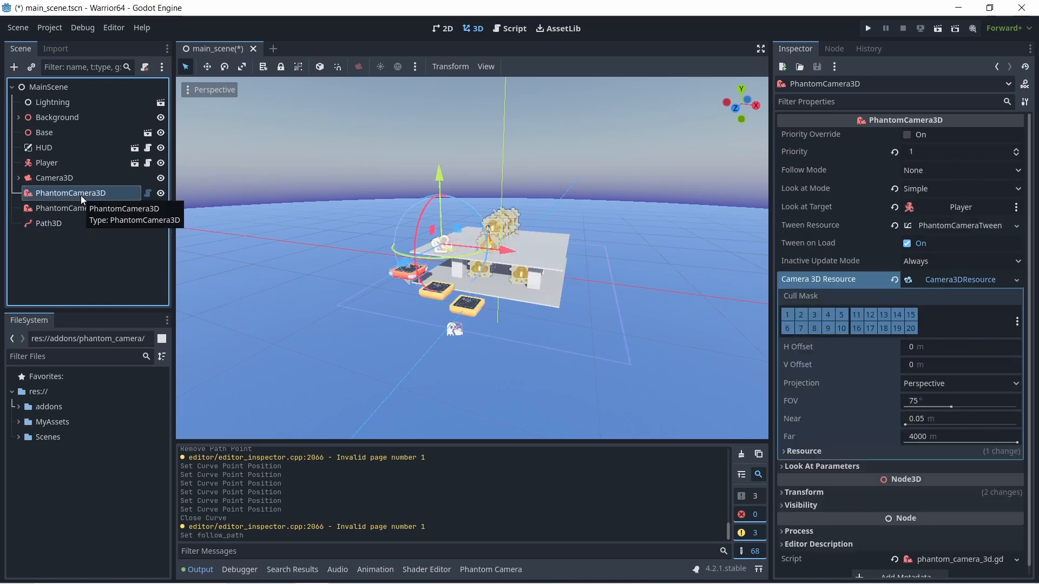
click(50, 208)
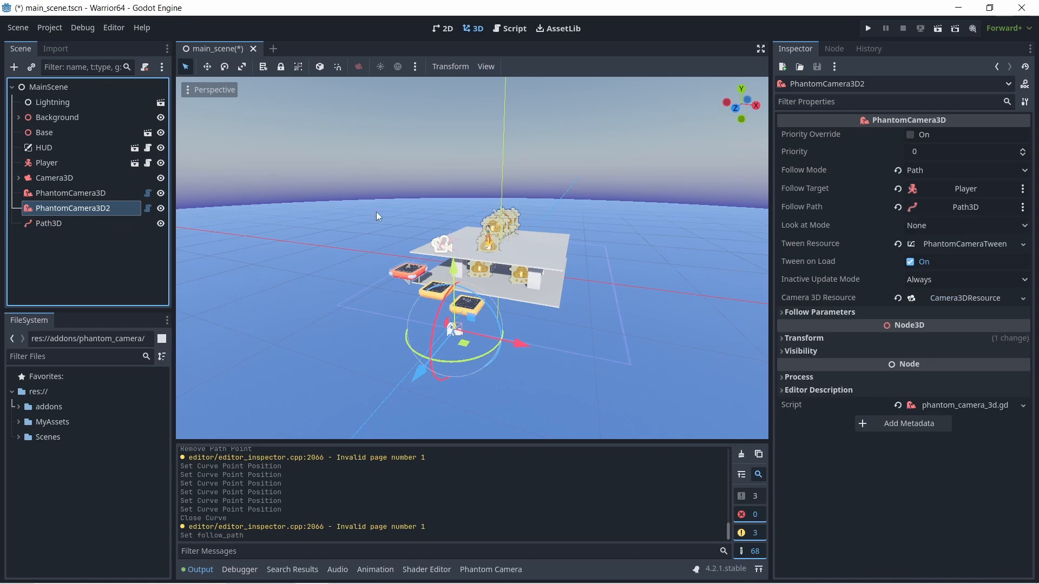
click(1024, 152)
click(1024, 152)
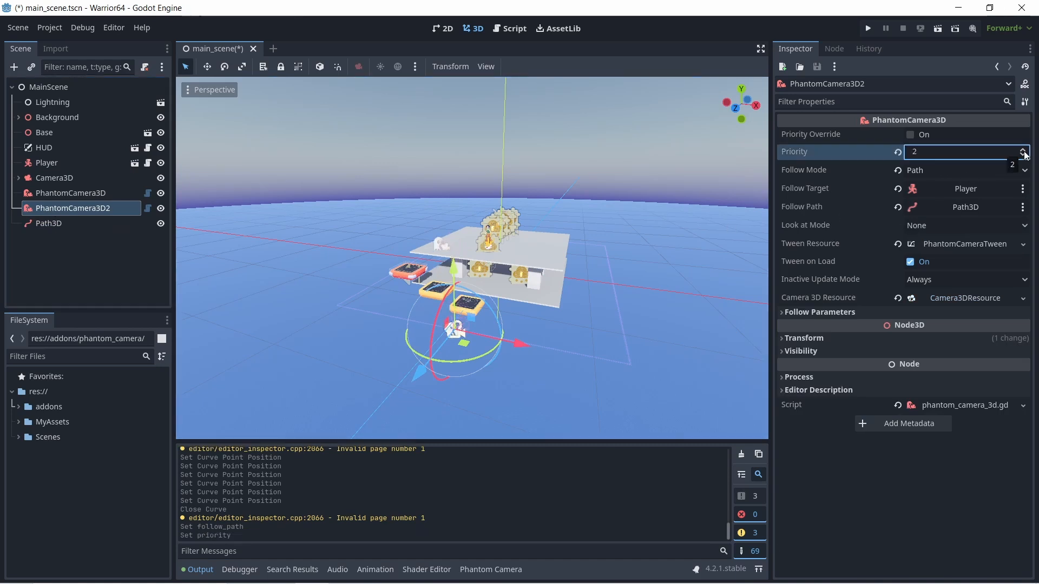
click(910, 263)
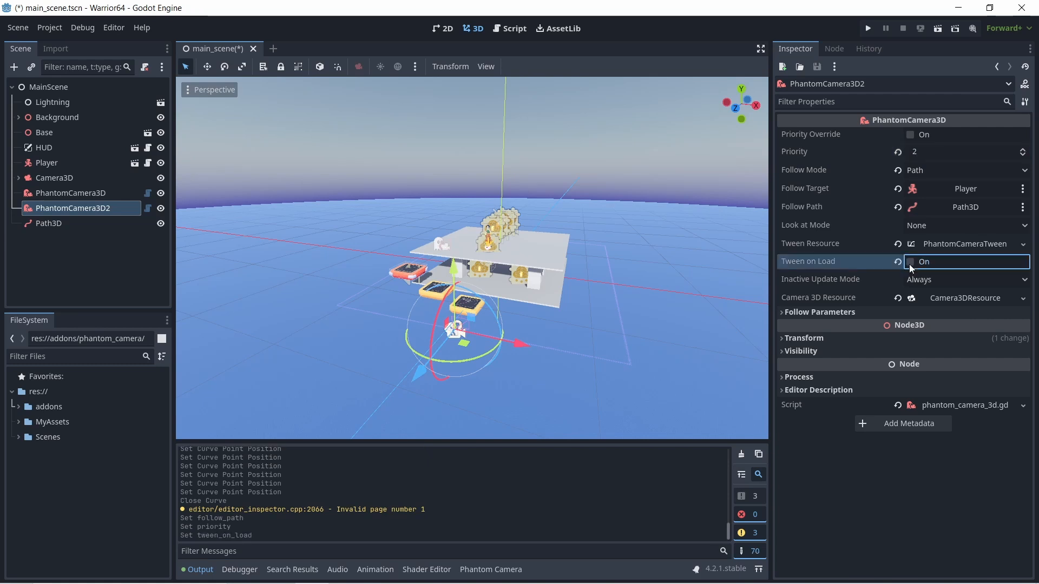
- Run the game, move the player sideways to test PhantomCamera3D2's path following, and close the game window
click(868, 29)
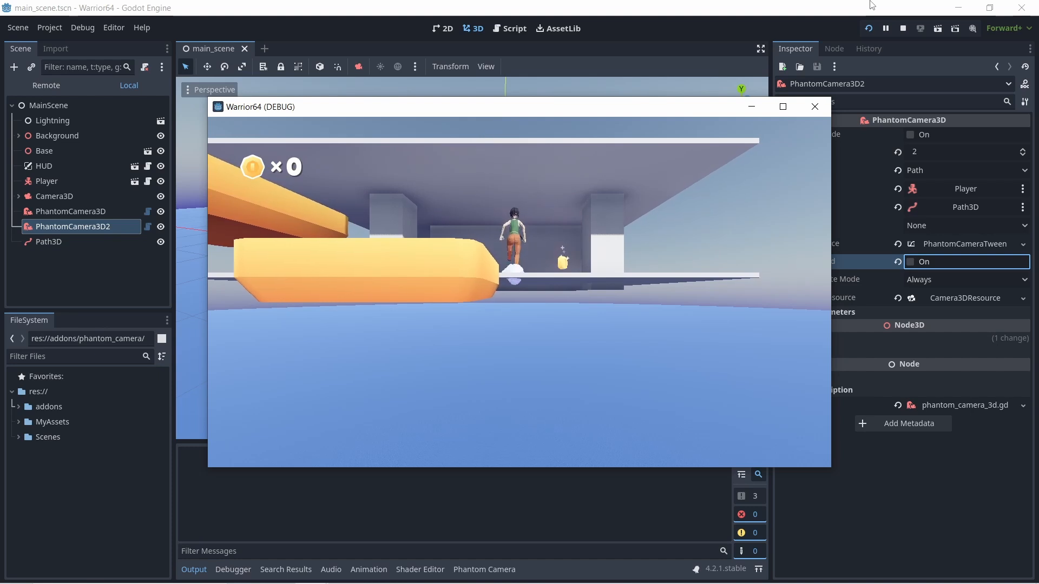
key(d)
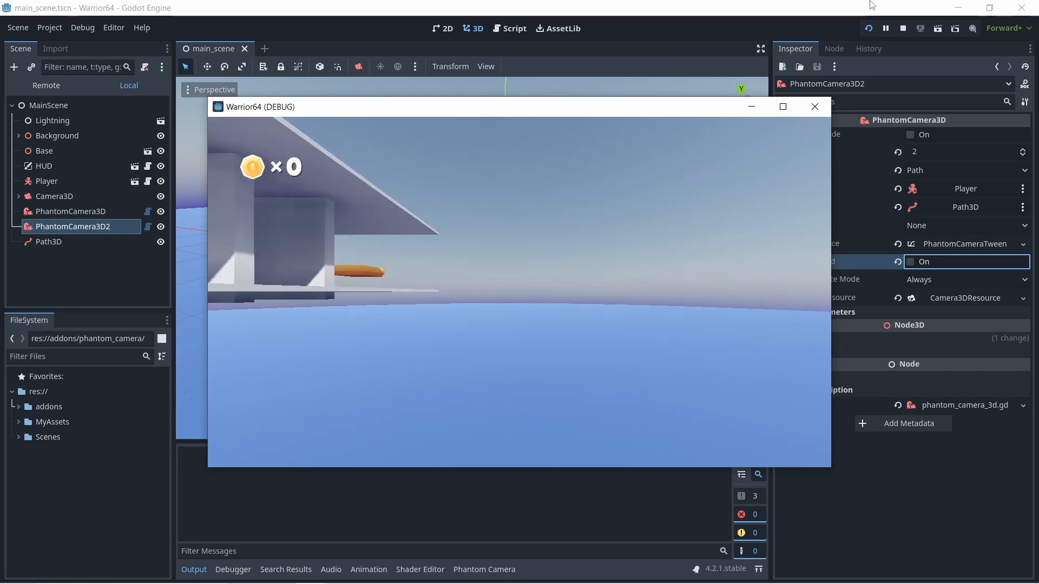
key(d)
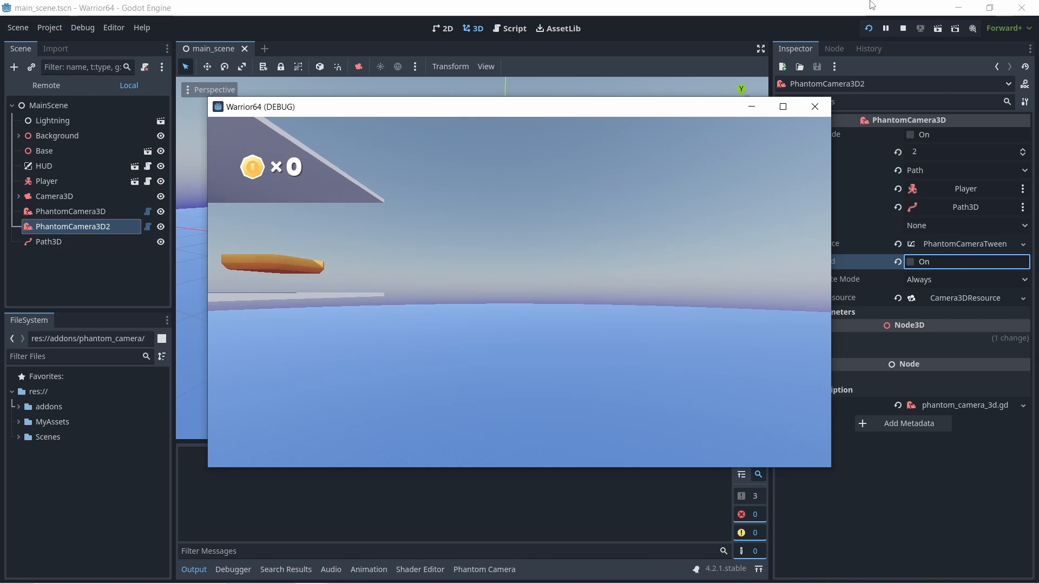
click(815, 106)
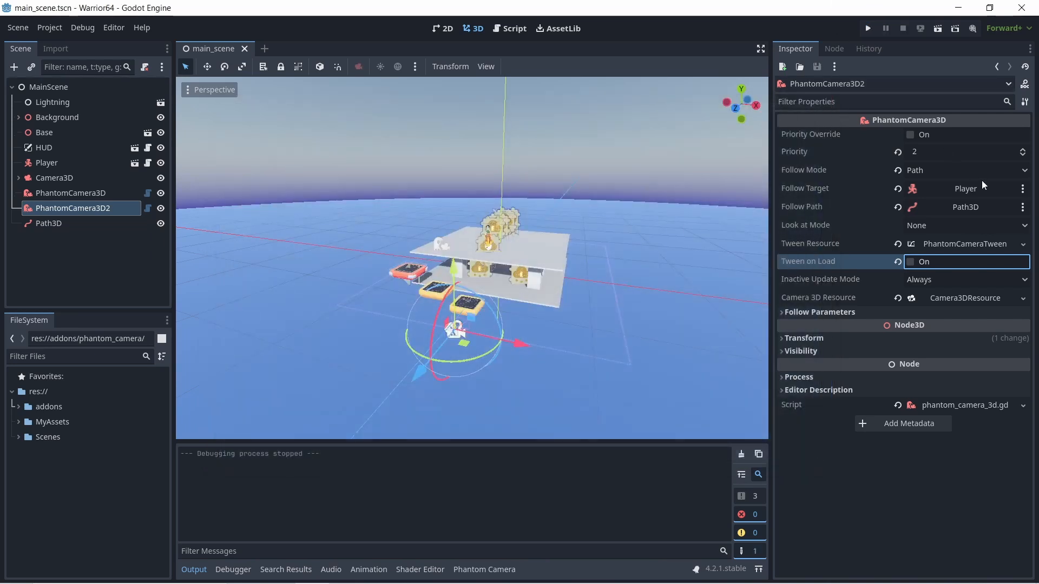
- Set PhantomCamera3D2's Look at Mode to Simple with the Player node as Look at Target
click(926, 228)
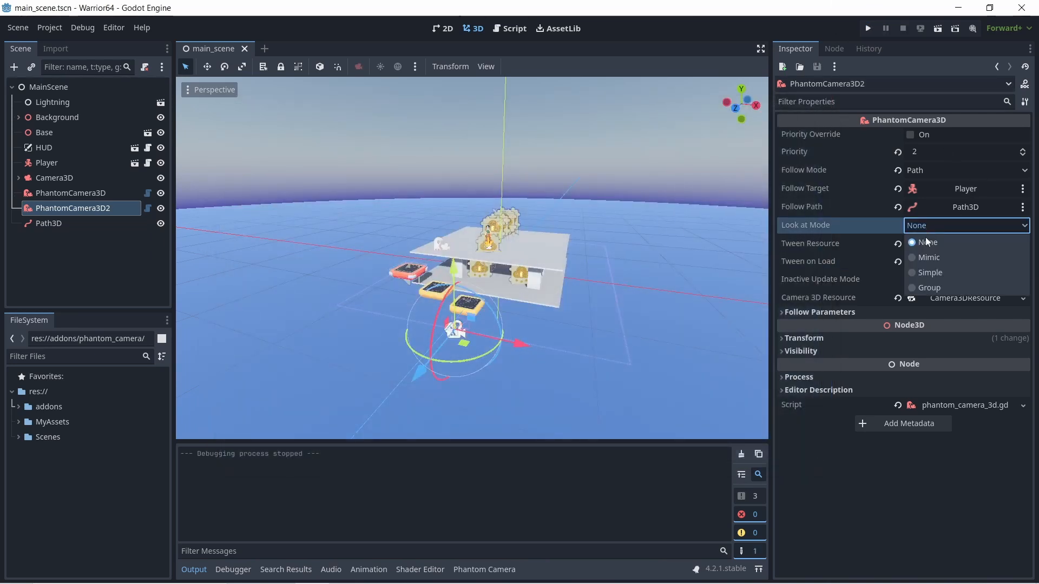
click(926, 273)
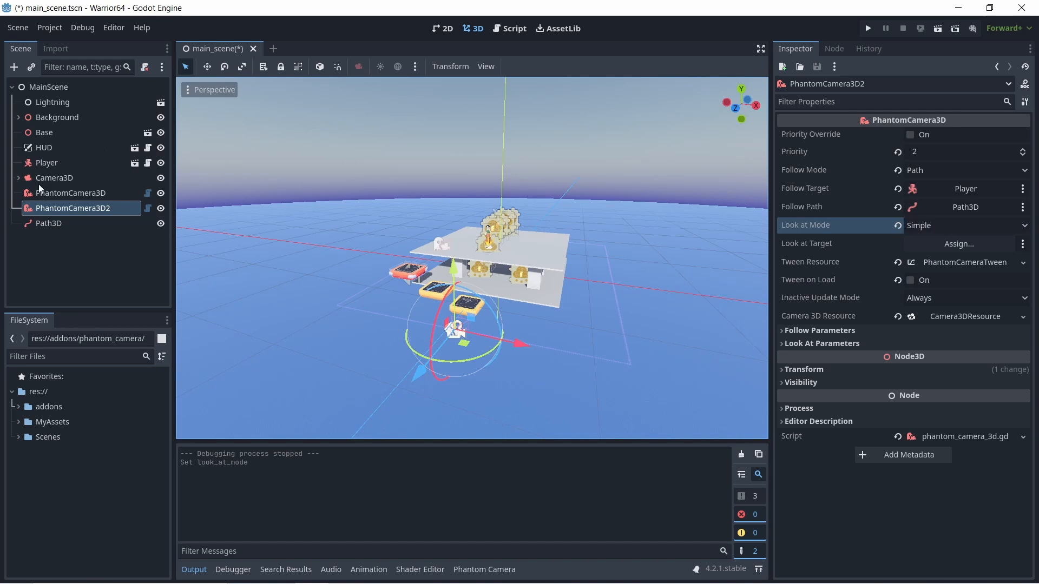
drag(41, 164, 971, 246)
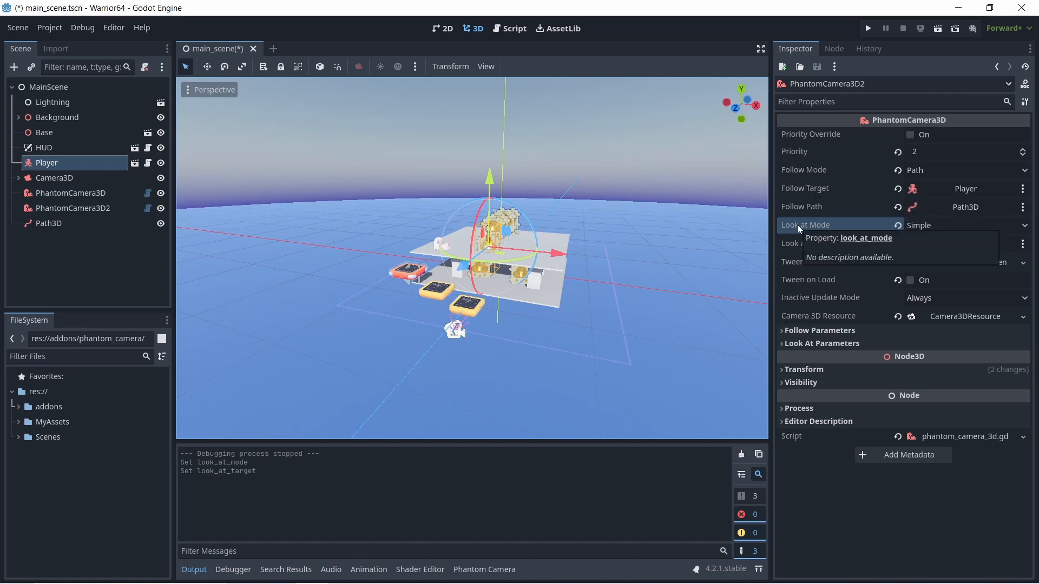
- Run the game, move the player around the platforms to test the path-following camera's look-at behaviour, and close the game window
click(868, 28)
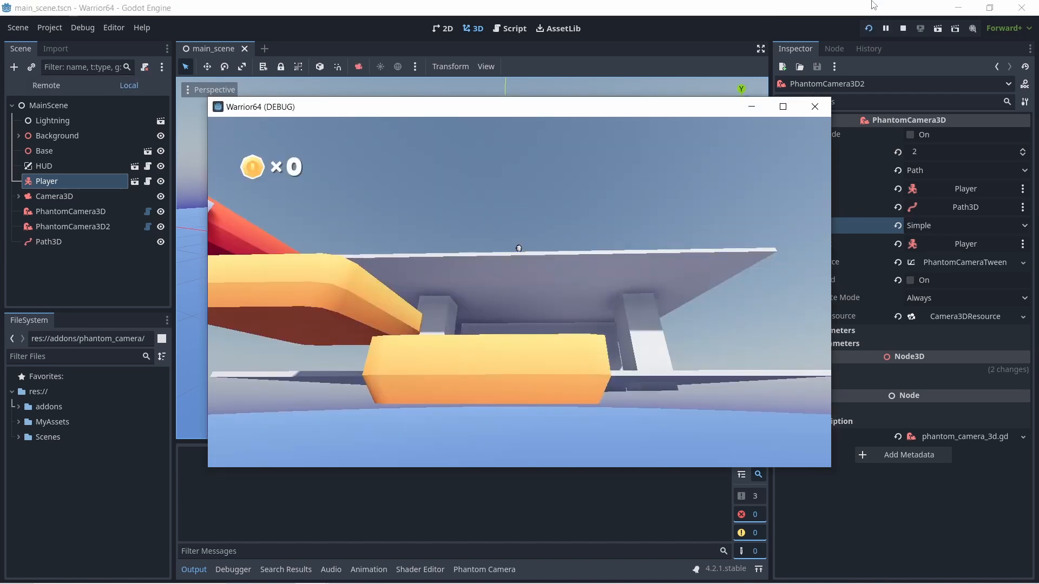
key(d)
key(space)
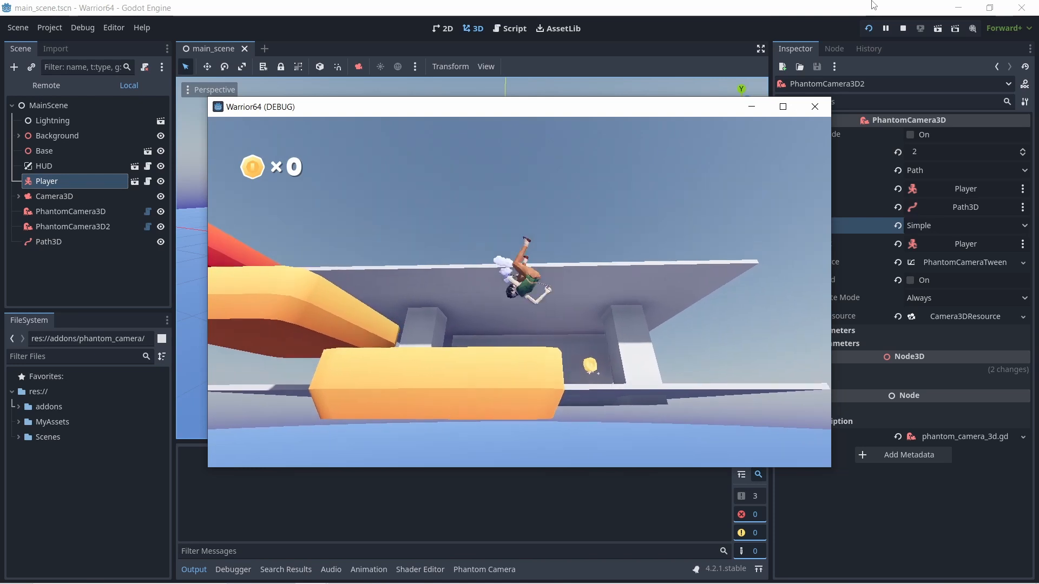
key(d)
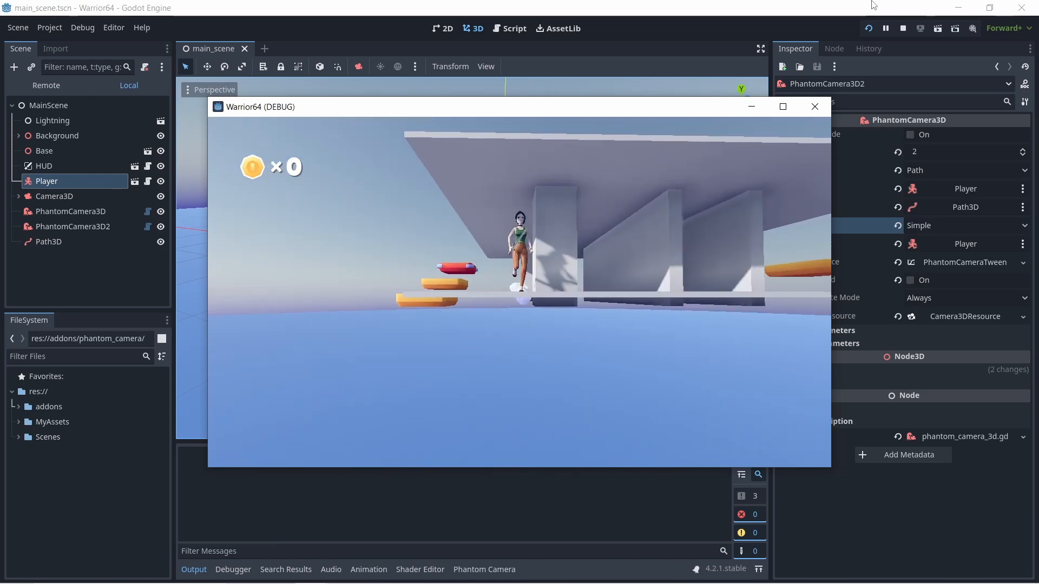
key(d)
key(d)
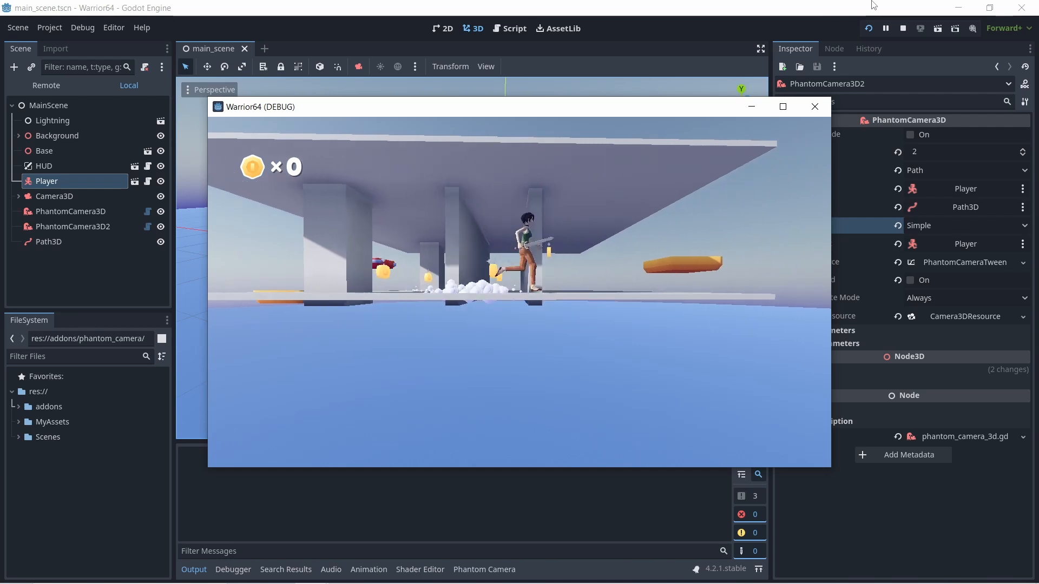
key(d)
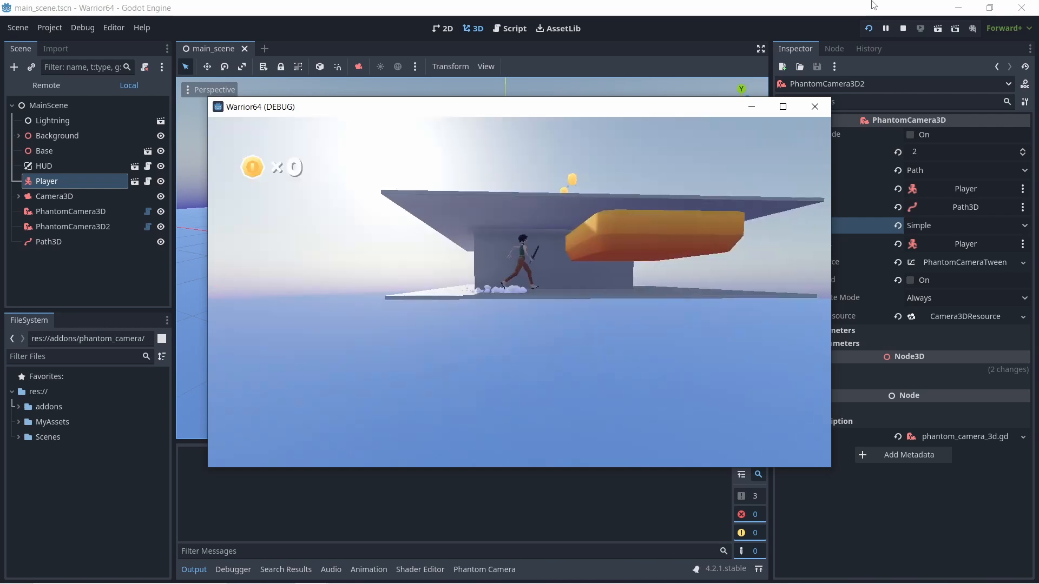
key(d)
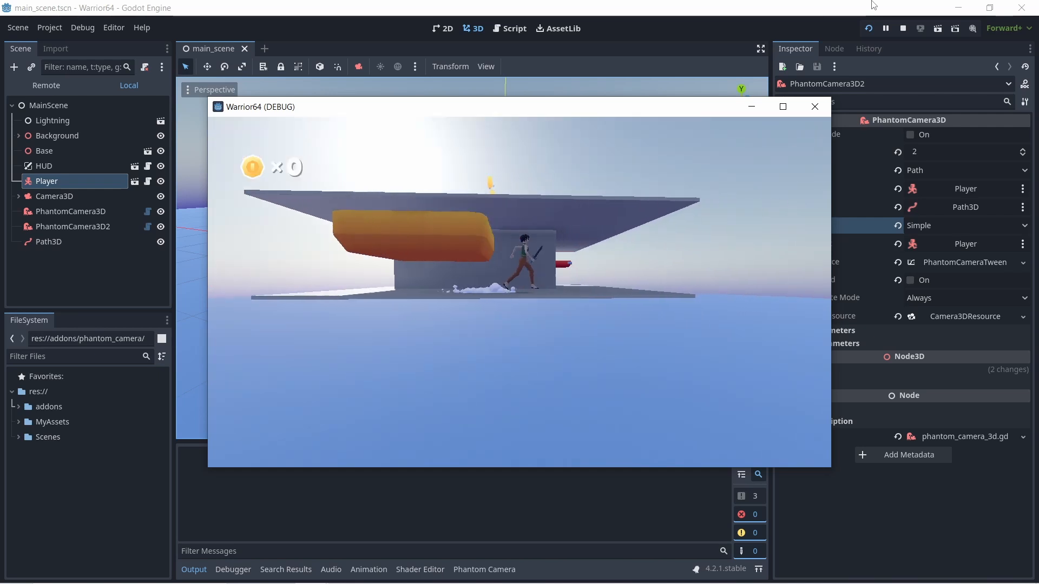
key(d)
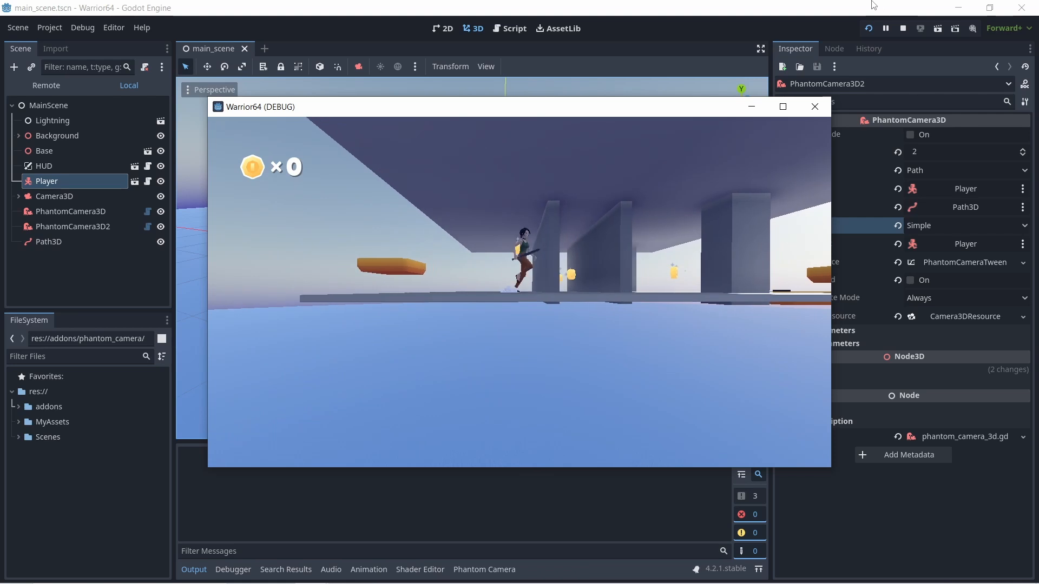
key(d)
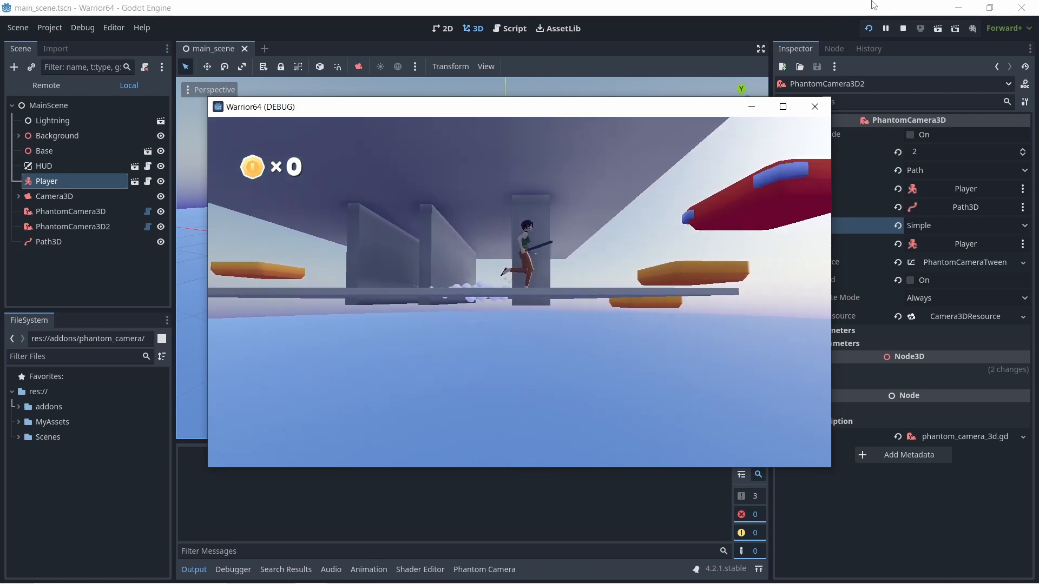
key(d)
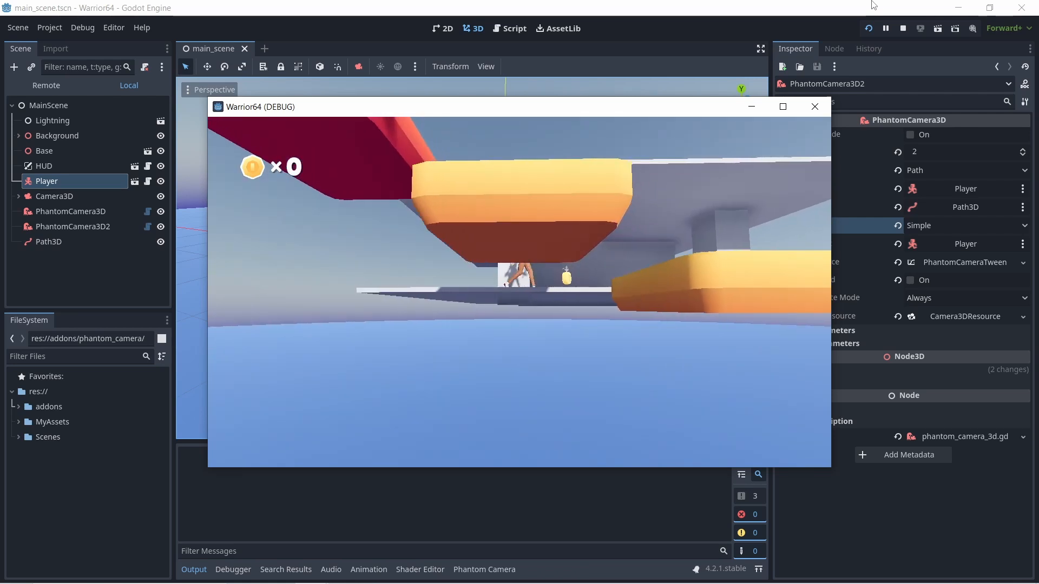
key(d)
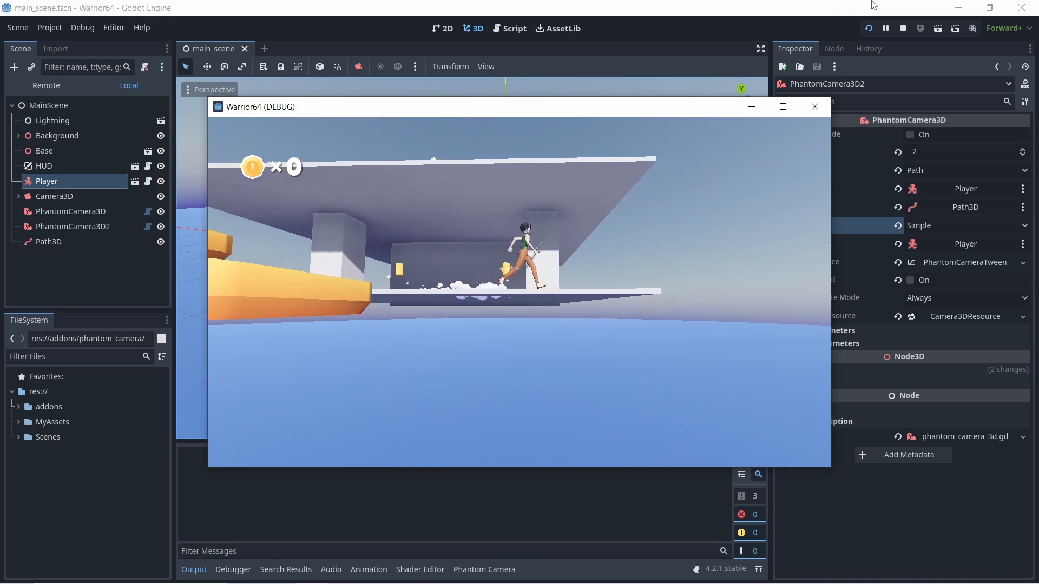
key(d)
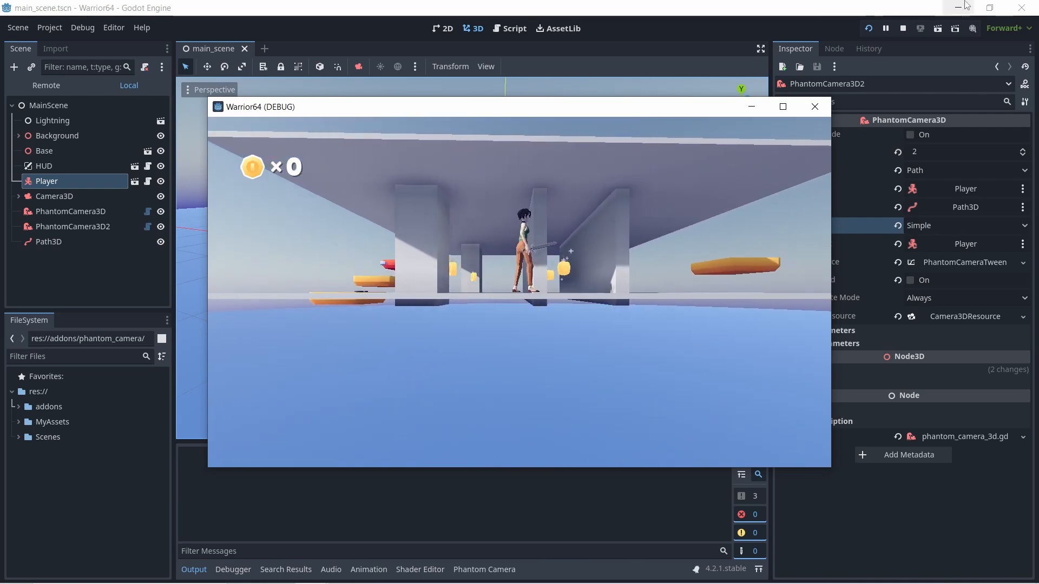
click(814, 109)
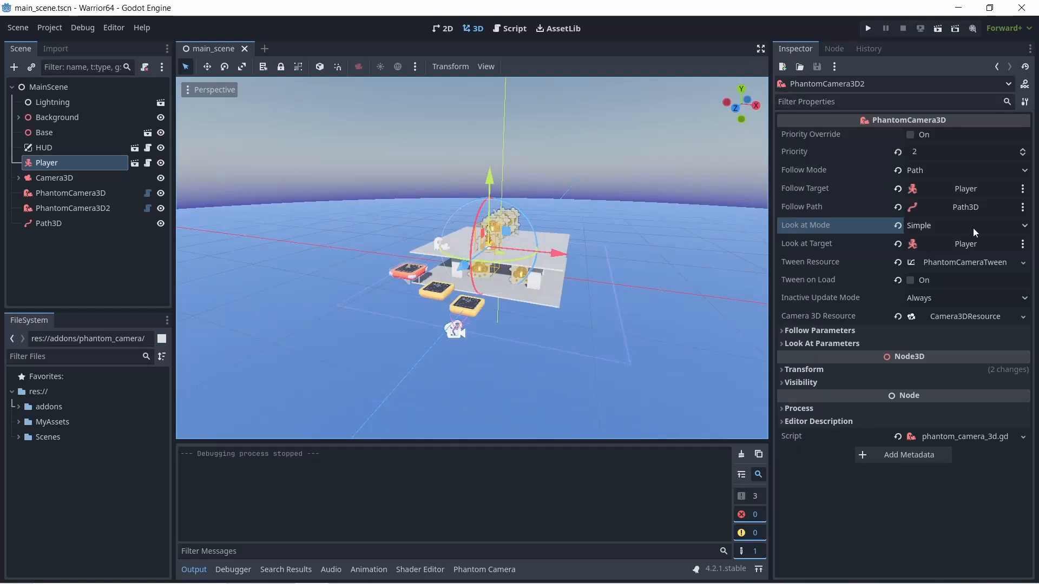
- Review PhantomCamera3D2's tween, follow and look-at settings, switching Tween on Load on and off again
click(972, 265)
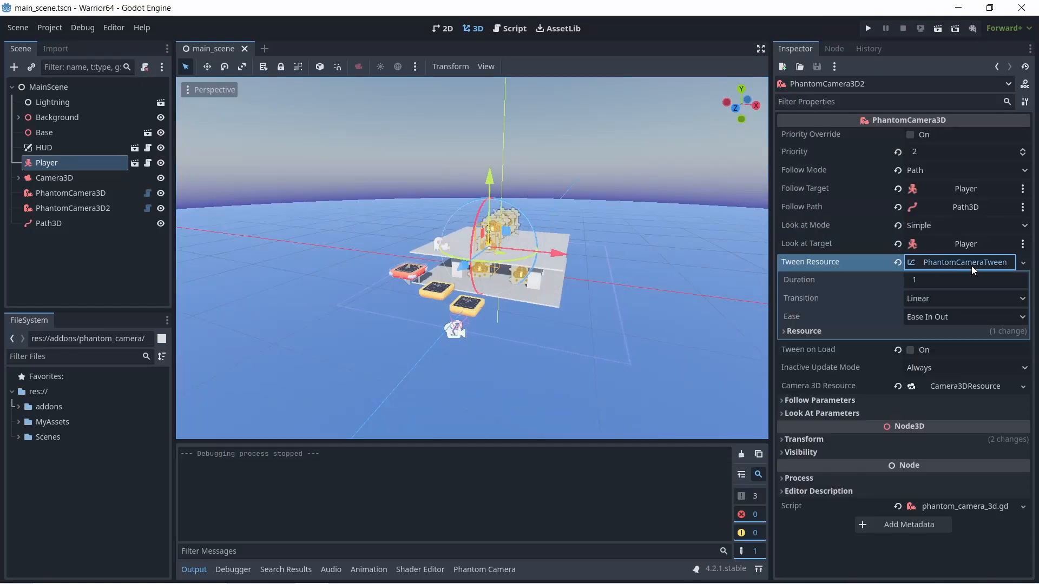
click(989, 295)
click(990, 296)
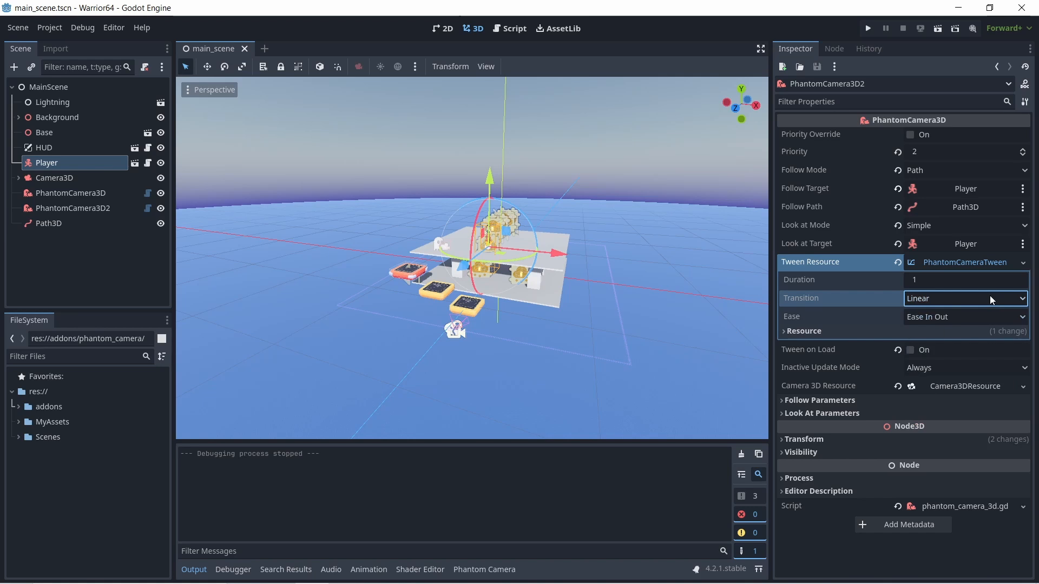
click(898, 351)
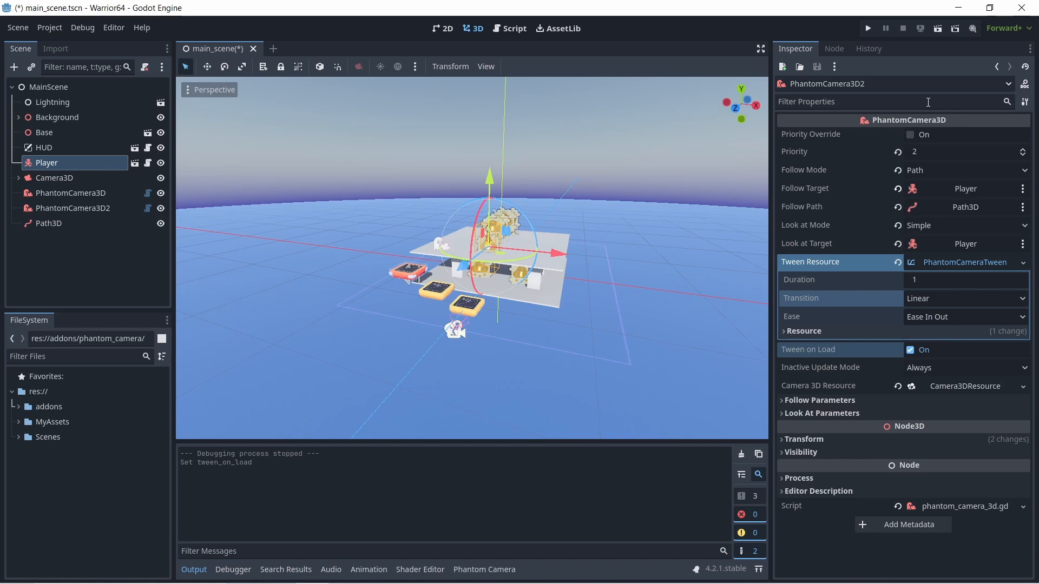
click(781, 414)
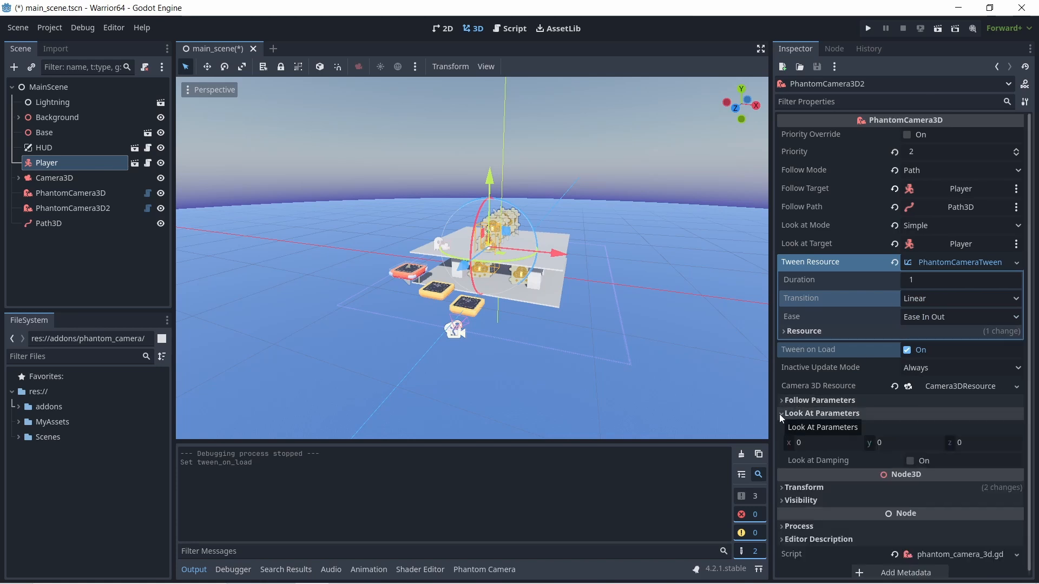
click(780, 414)
click(782, 401)
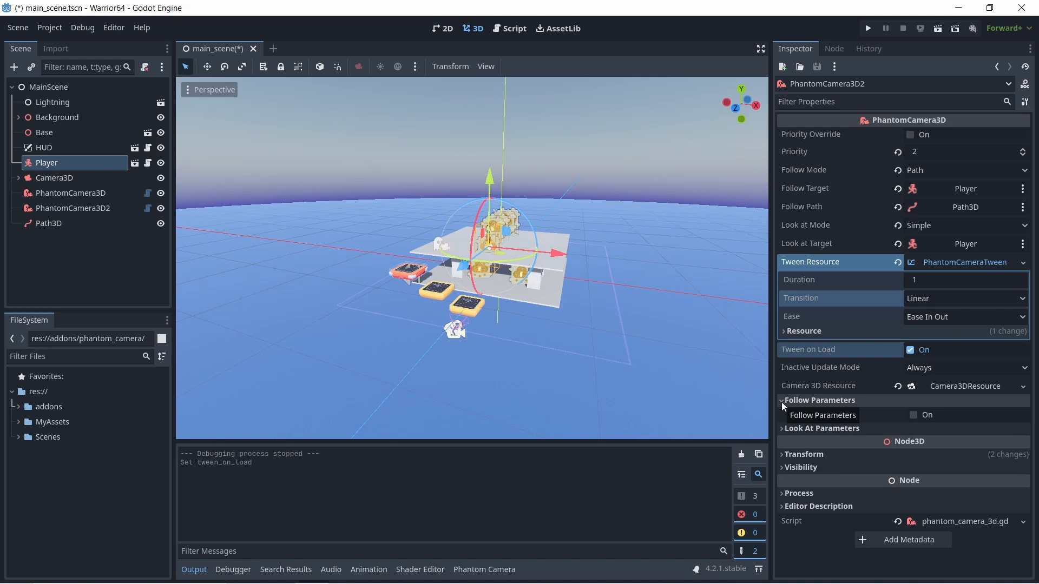
click(911, 350)
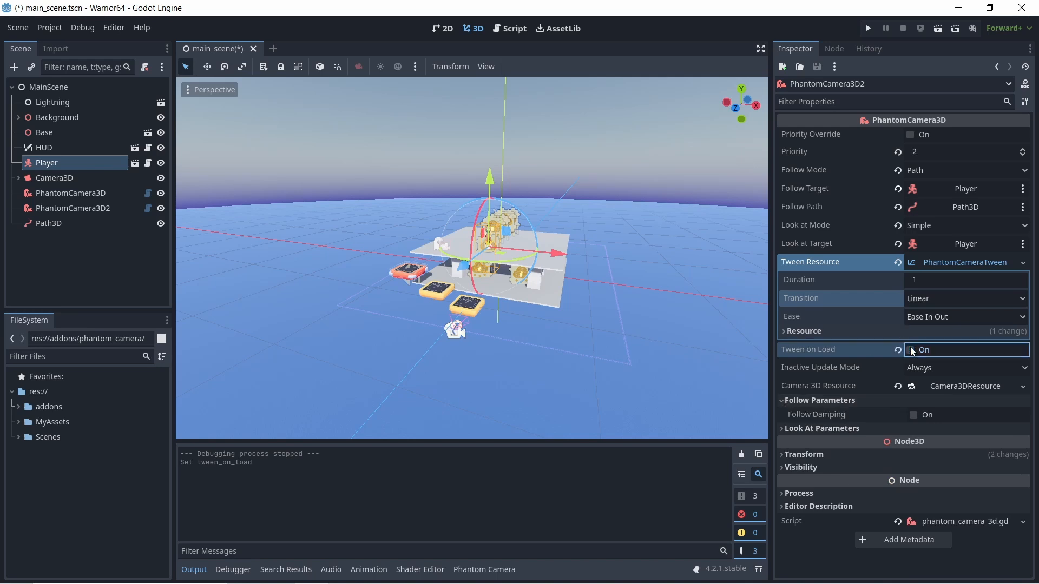
- Enable both Look at Damping and Follow Damping for PhantomCamera3D2
click(781, 429)
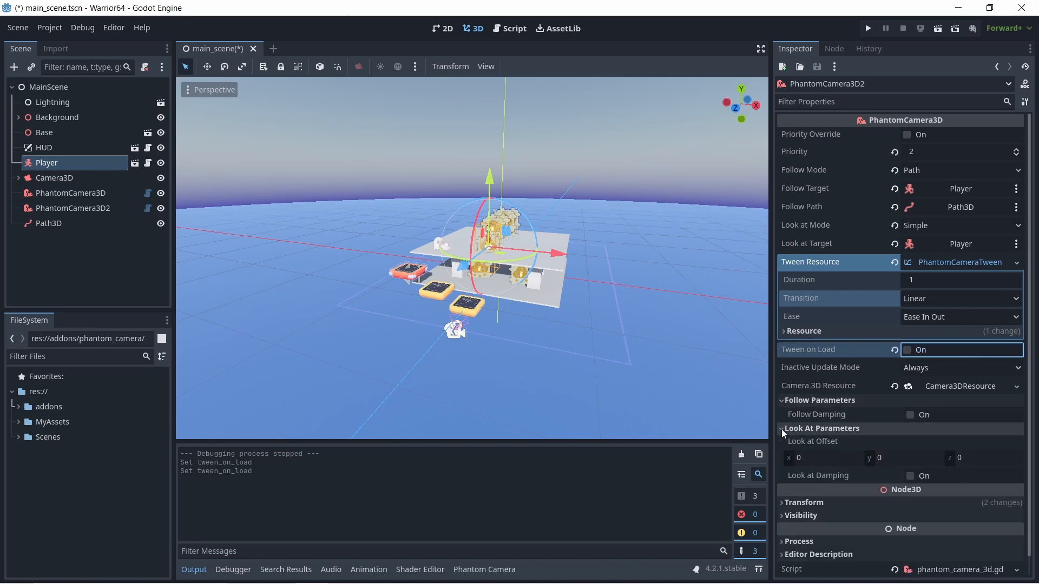
click(910, 477)
click(911, 414)
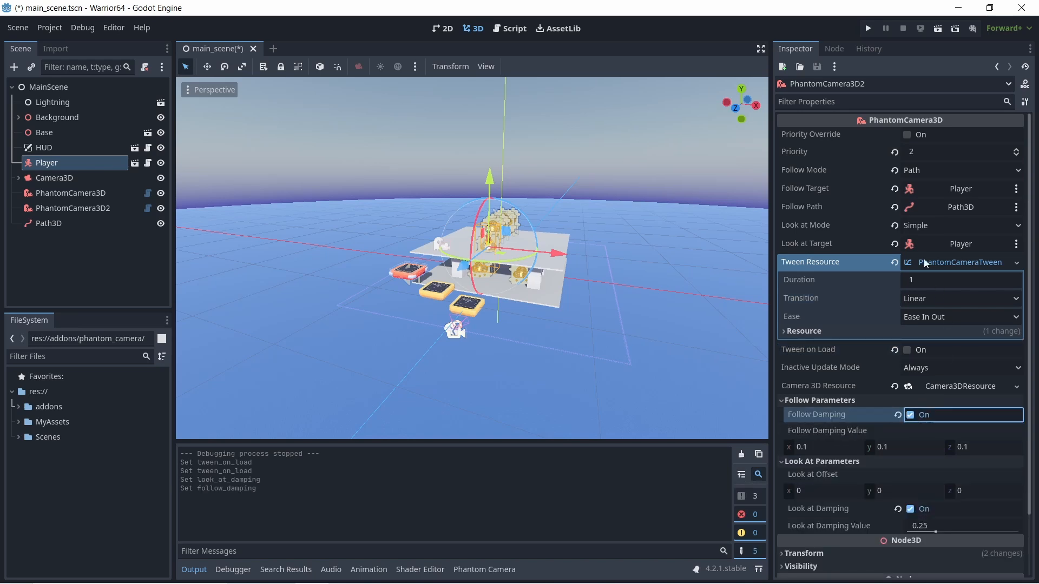
- Run the game, move and jump the player around the platforms to test the camera with both dampings enabled, and close the game window
click(868, 28)
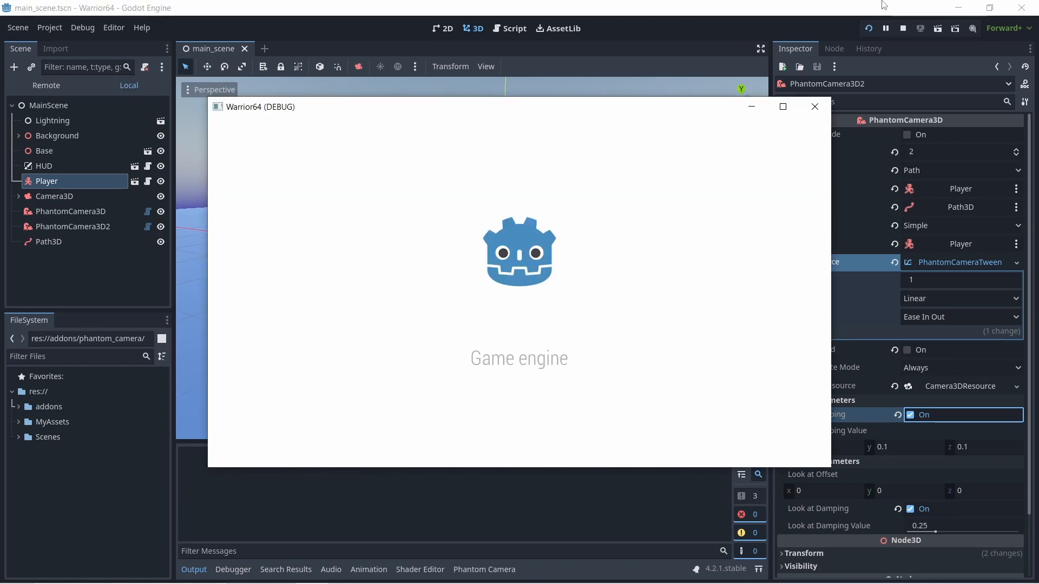
key(s)
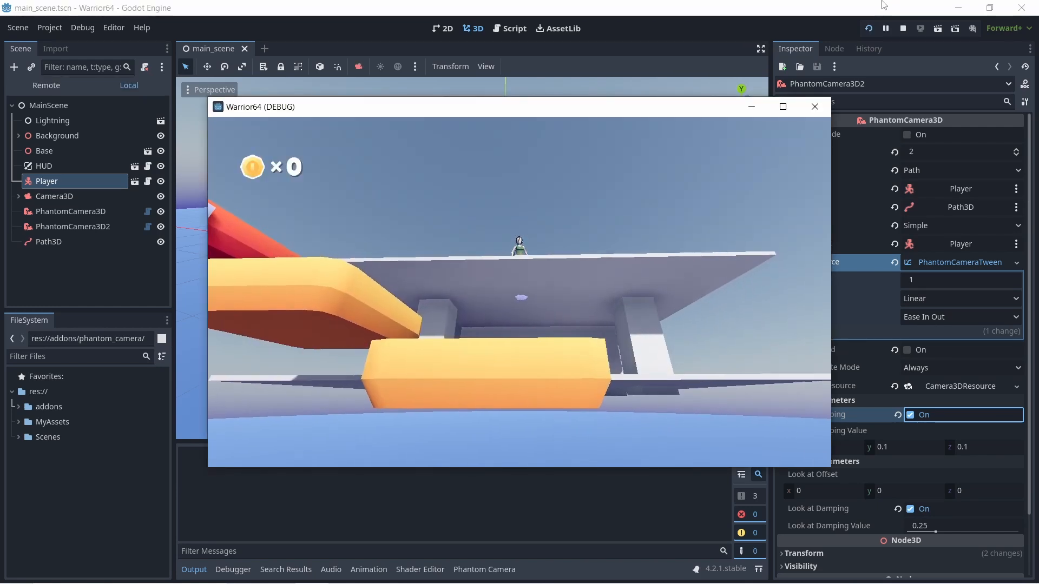
key(space)
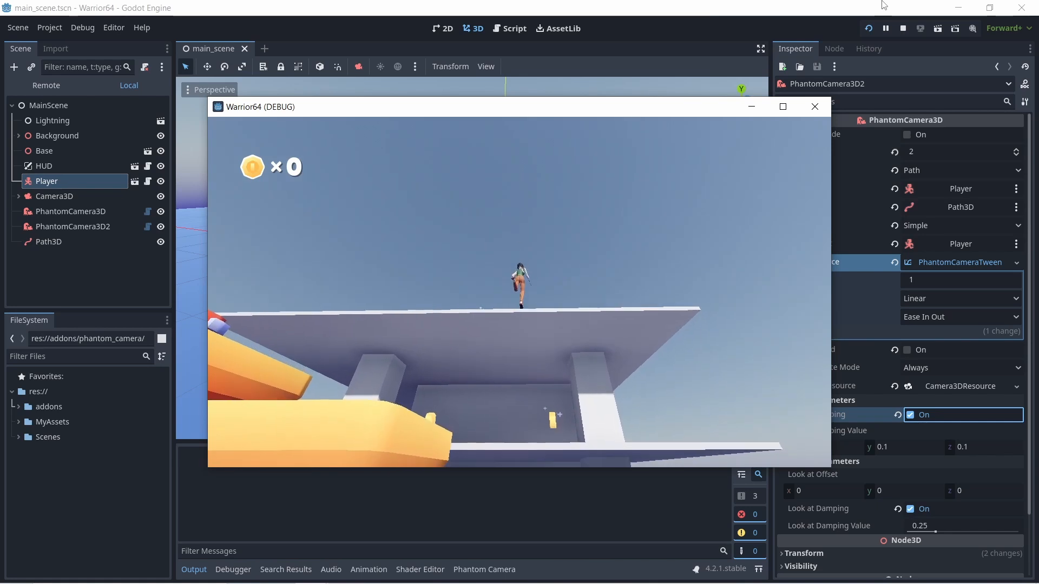
key(space)
key(space)
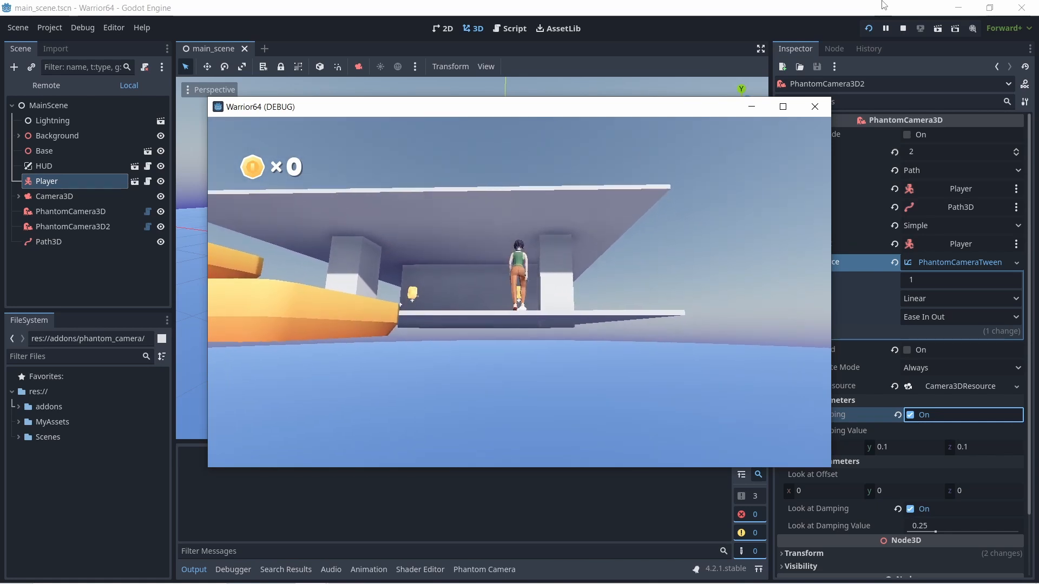
key(d)
key(d)
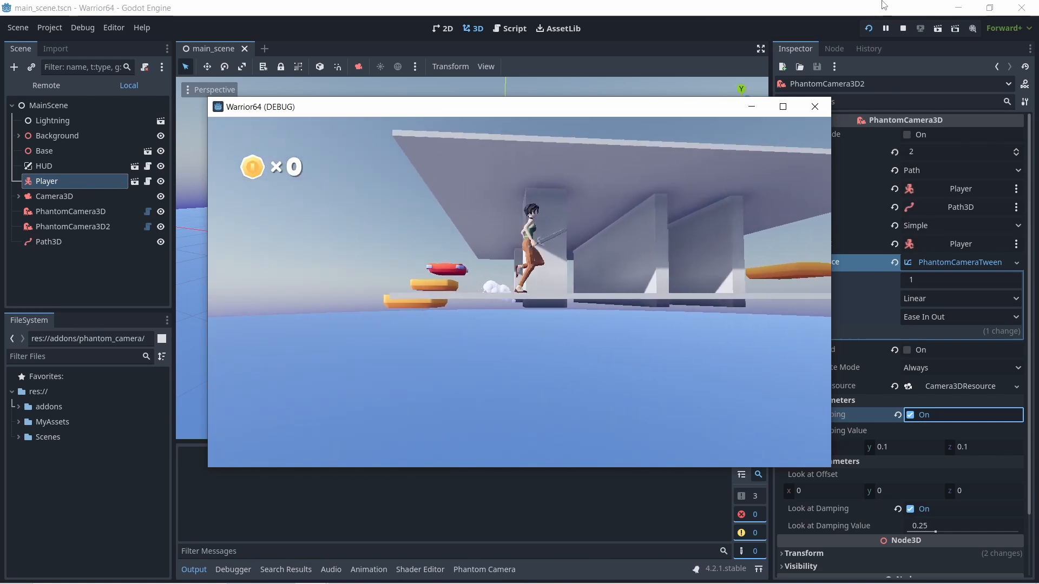
key(d)
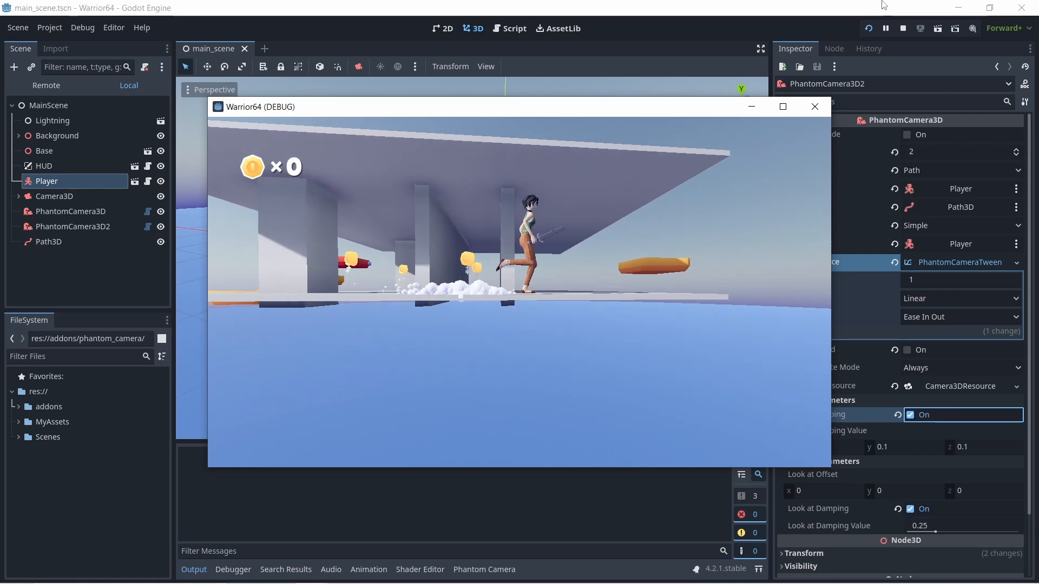
key(w)
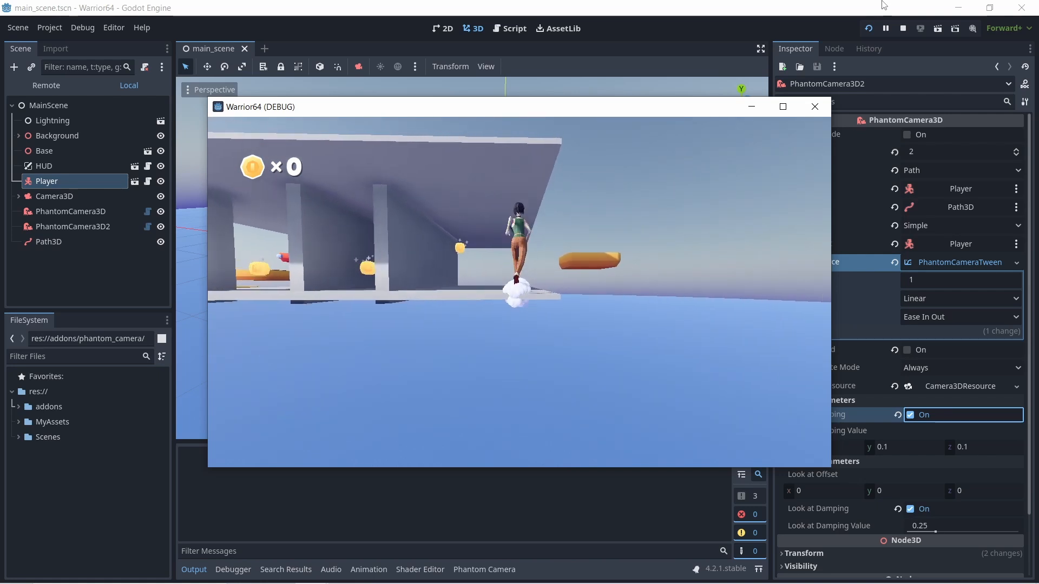
key(s)
key(w)
key(d)
key(s)
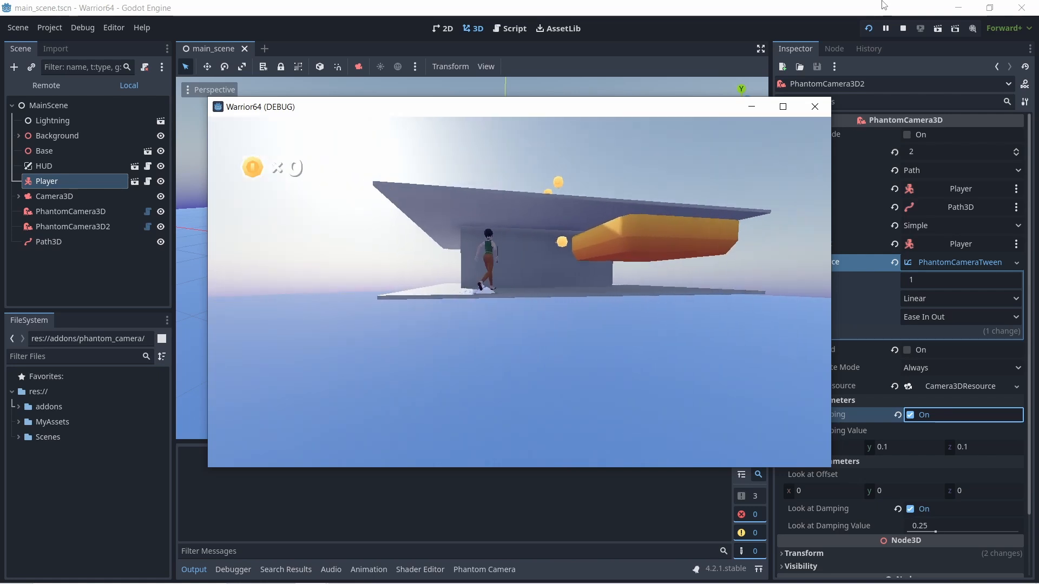
key(d)
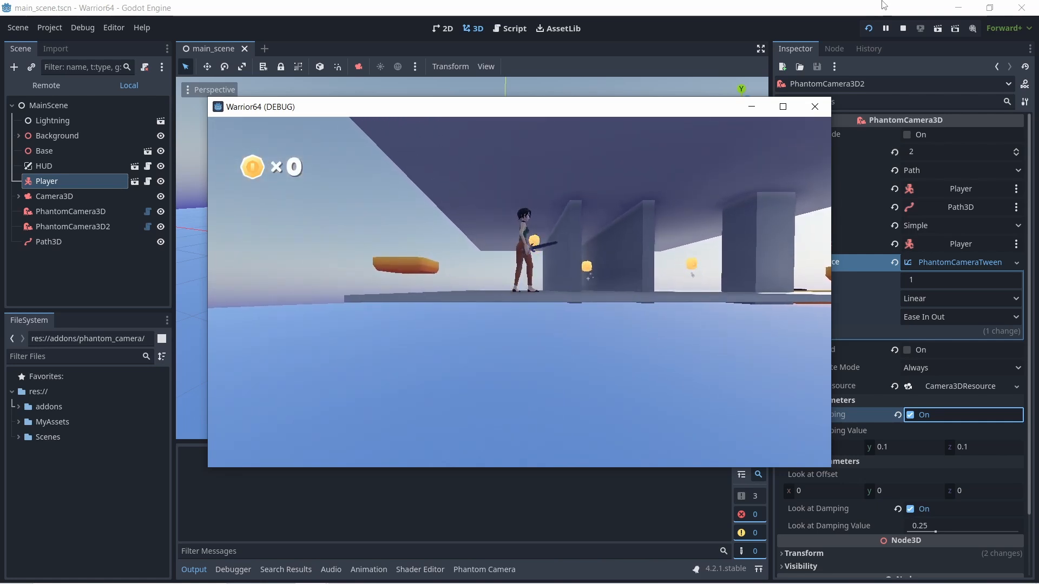
click(822, 109)
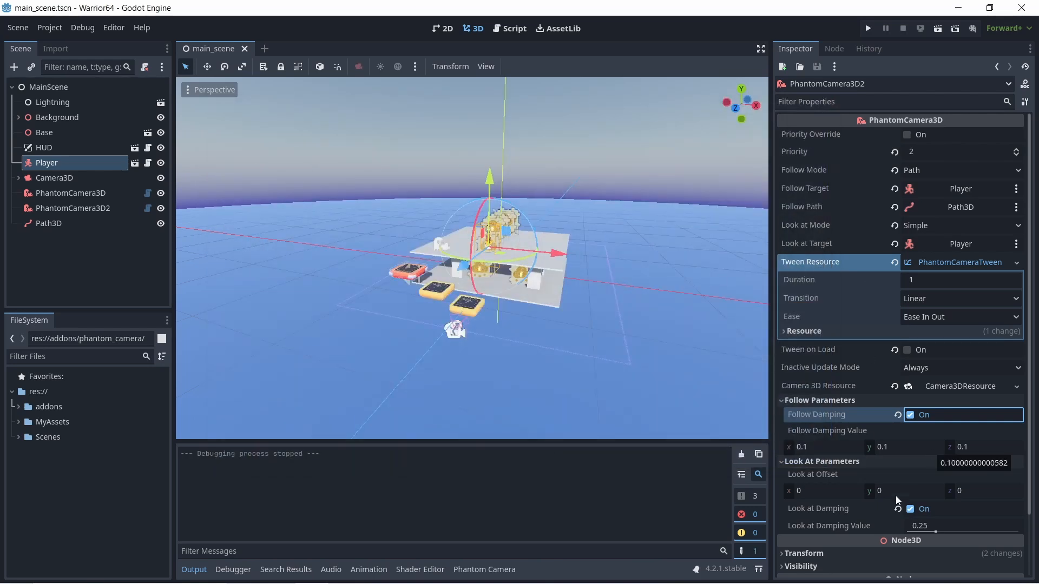
- Set PhantomCamera3D2's Look at Damping Value to 1
click(930, 525)
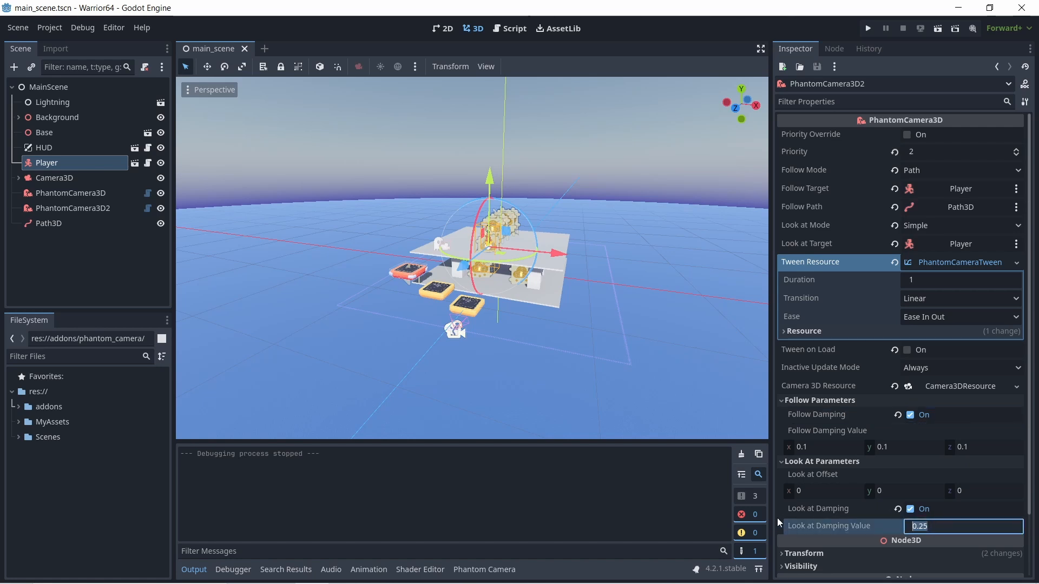
click(830, 491)
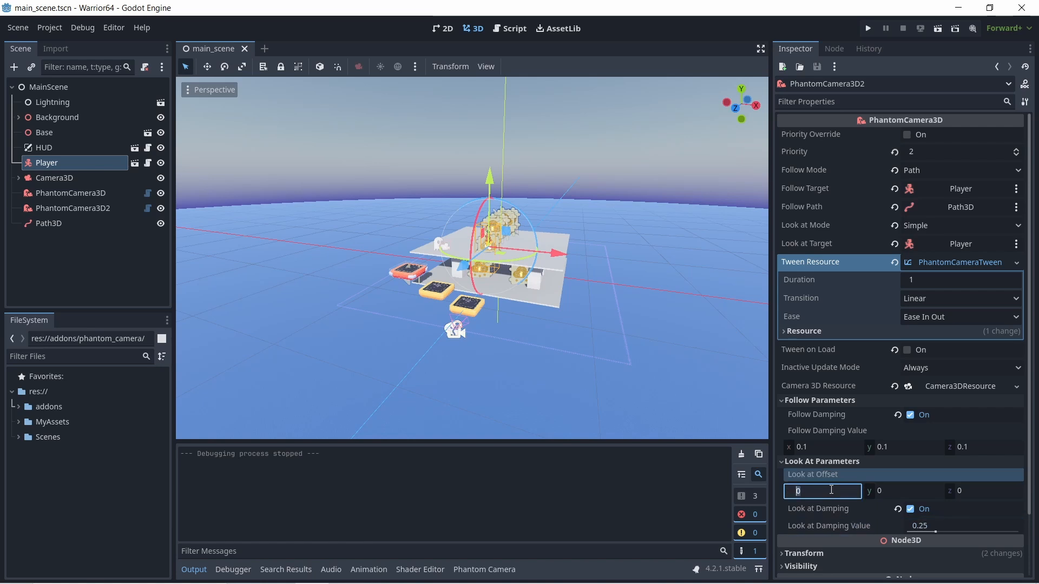
drag(935, 534, 938, 535)
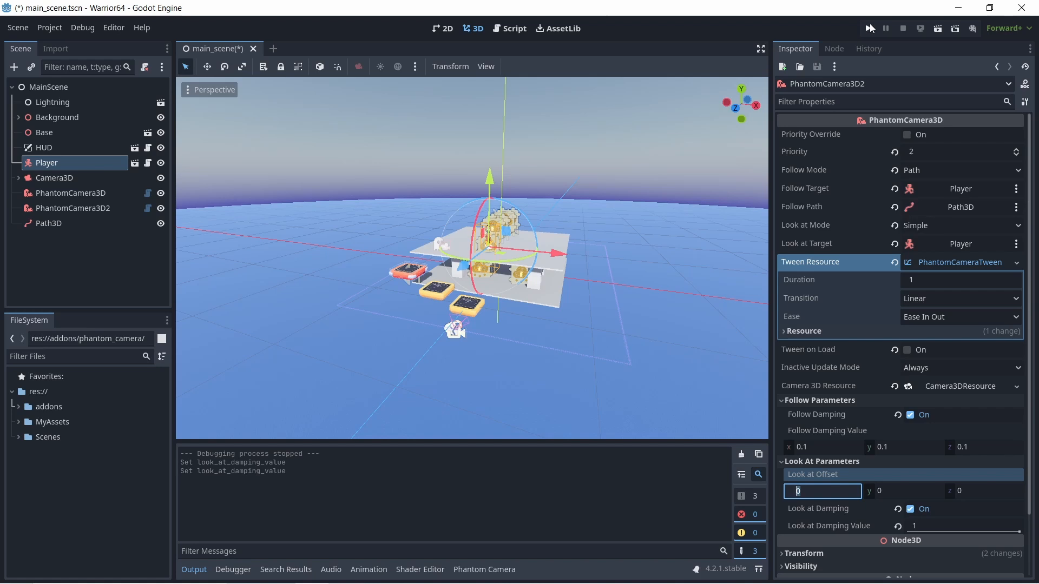
- Run the game, move the player across the platform to test the increased look-at damping, and close the game window
click(870, 28)
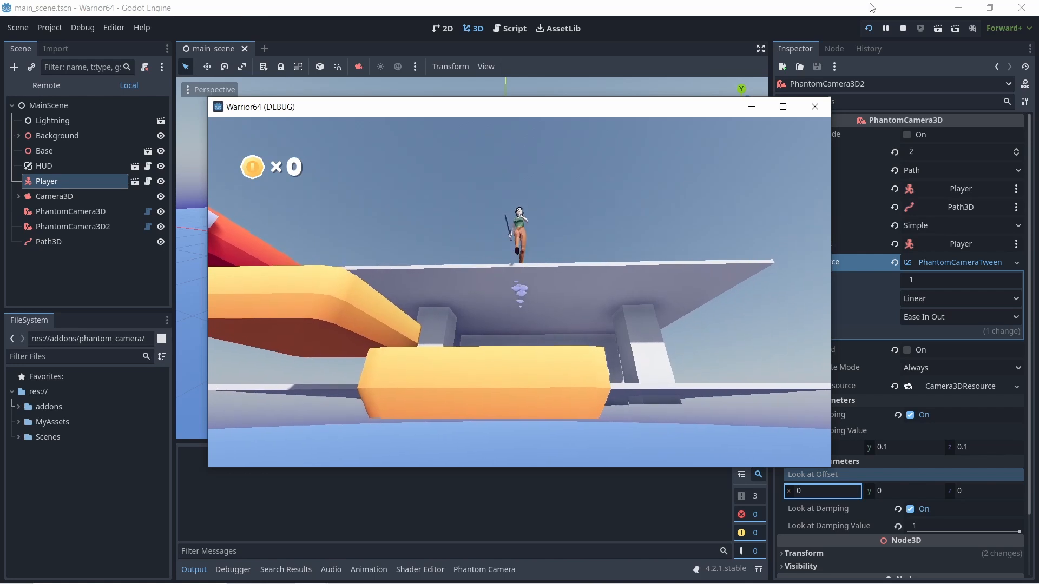
key(d)
key(space)
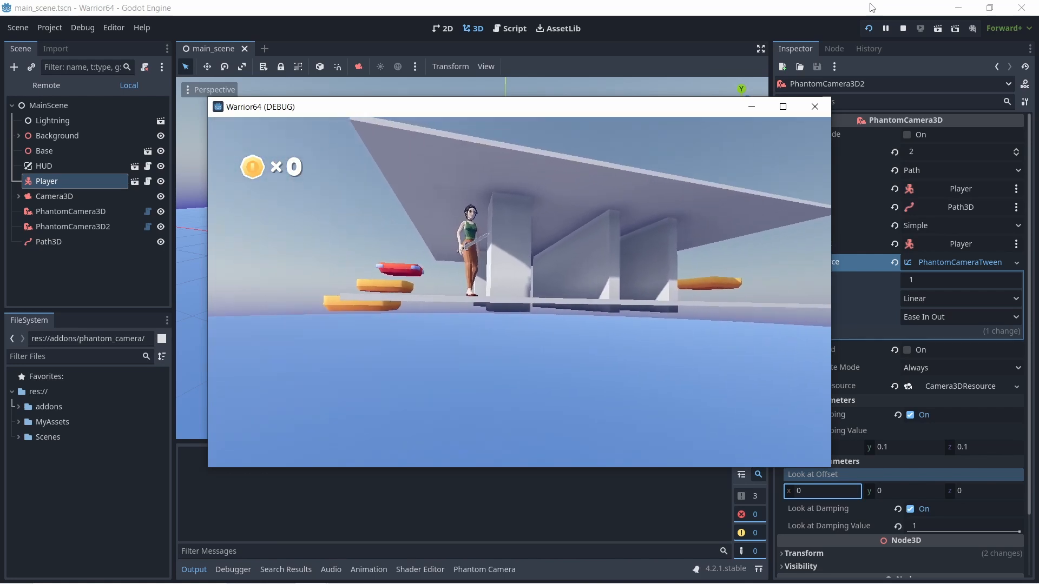
key(d)
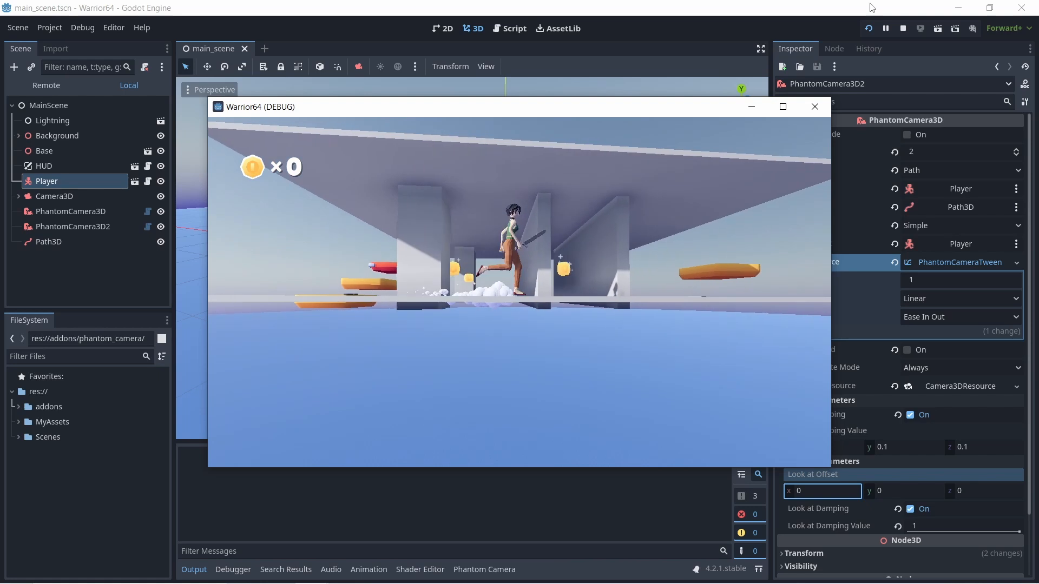
click(815, 107)
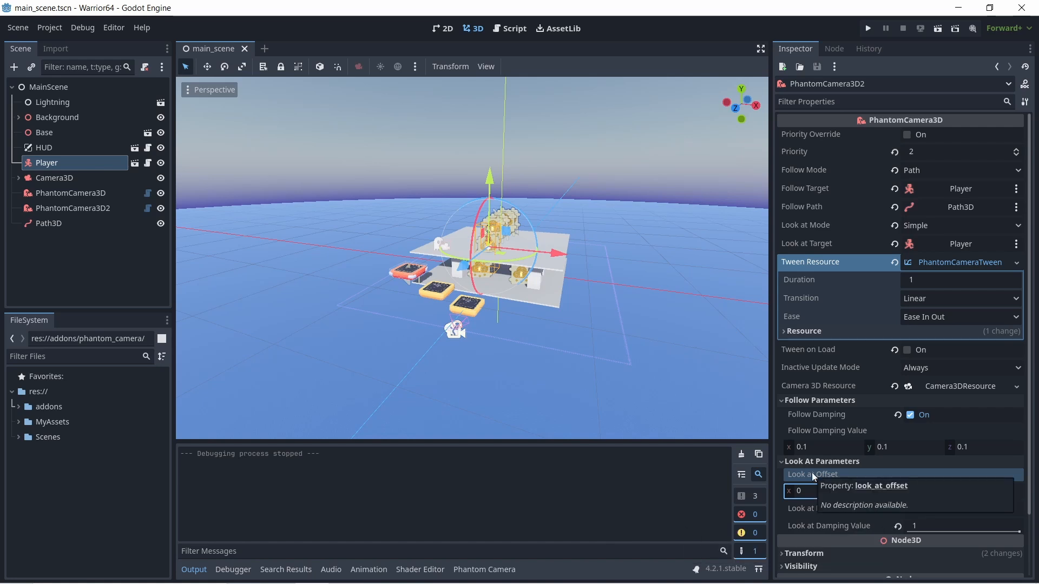
- Reset PhantomCamera3D2's Look at Damping Value to the default 0.25 and turn Look at Damping off
click(896, 528)
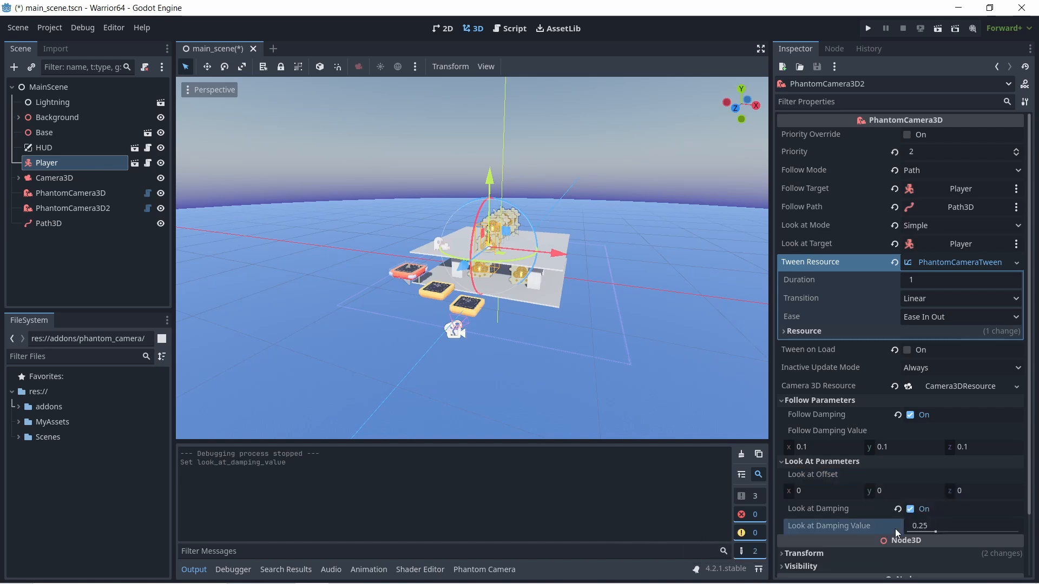
click(910, 512)
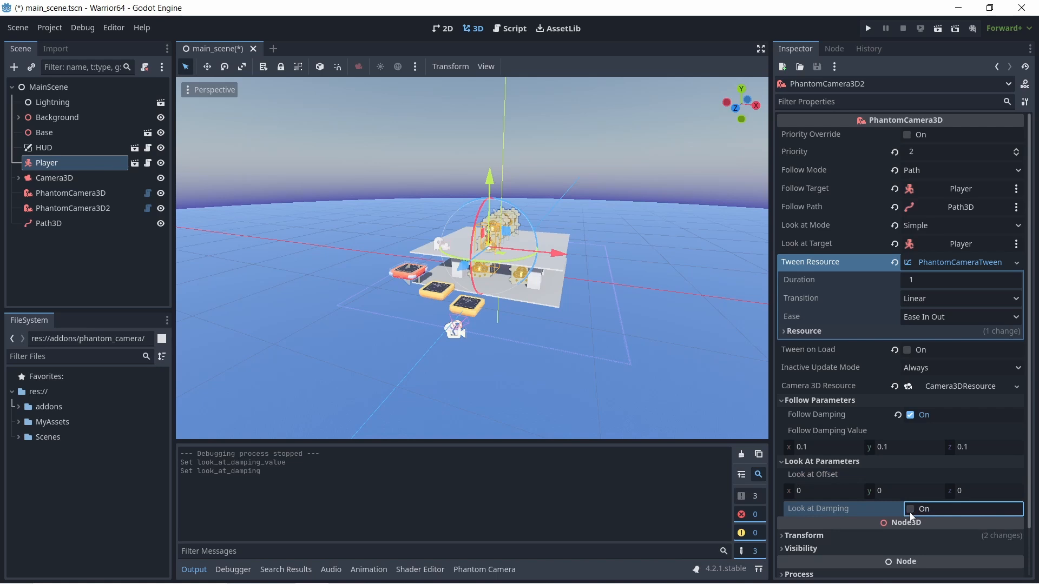
- Set PhantomCamera3D2's Follow Damping Value to 1 on the x, y and z axes
mouse_move(814, 447)
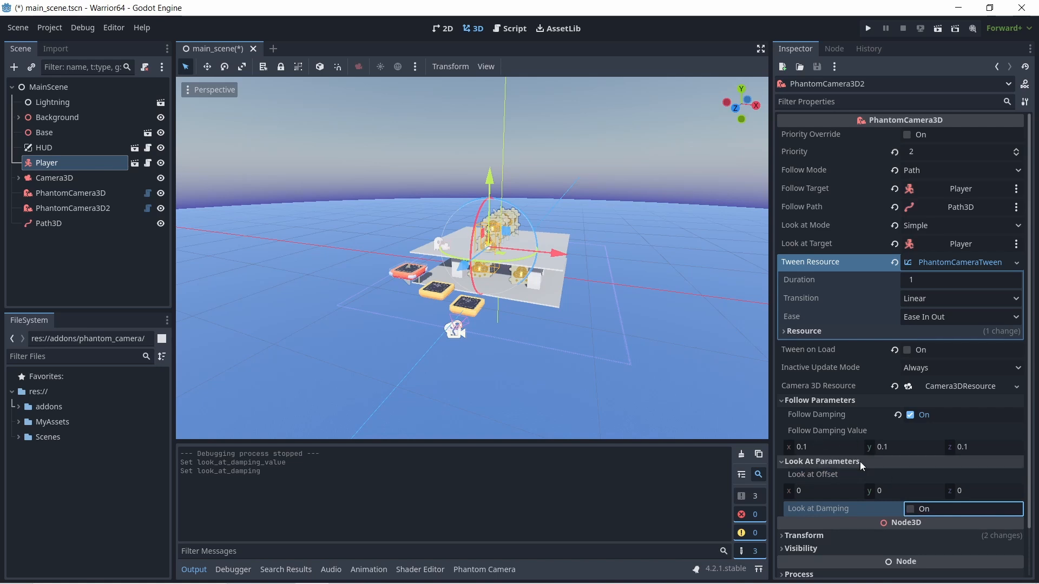
click(823, 445)
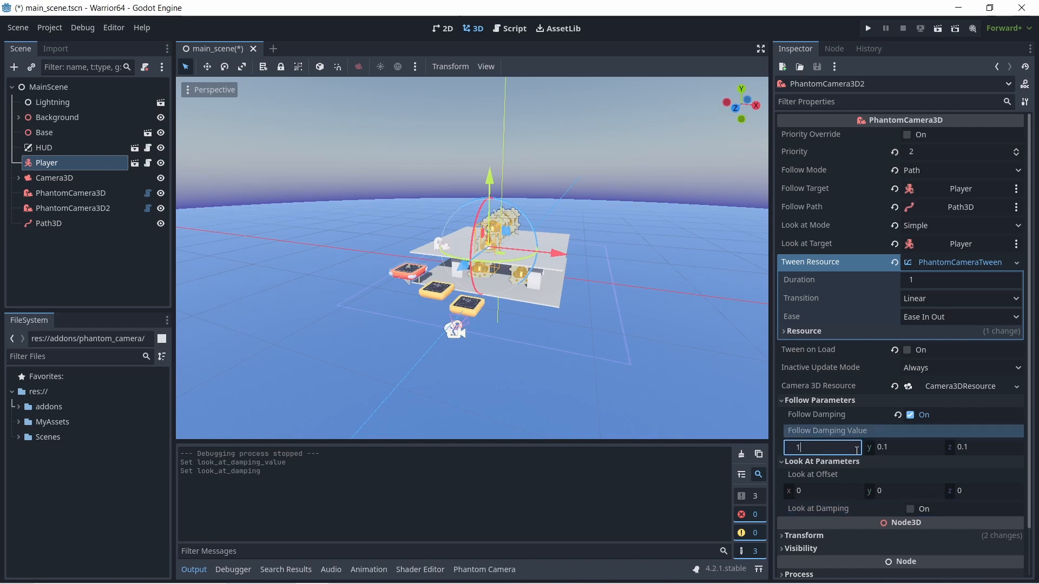
key(Tab)
text(1)
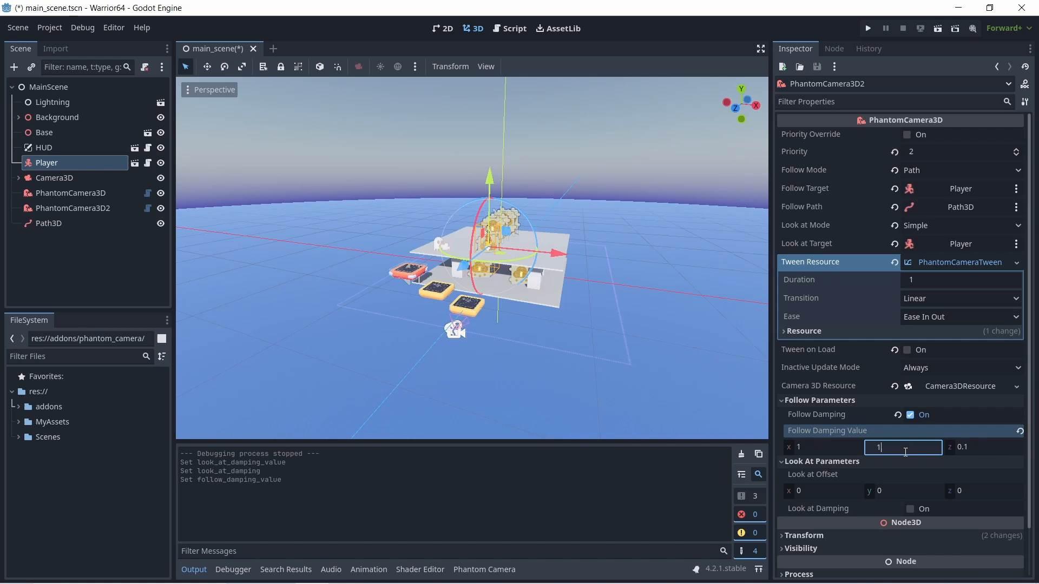
click(973, 446)
text(1)
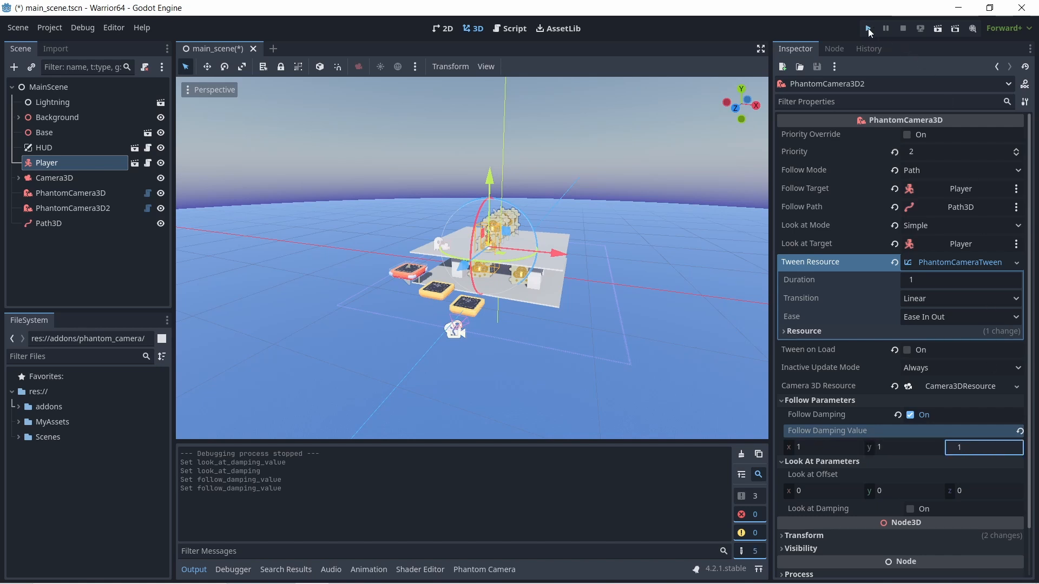
- Save and run the scene, moving and jumping the player around the platforms to test the increased follow damping
key(ctrl+s)
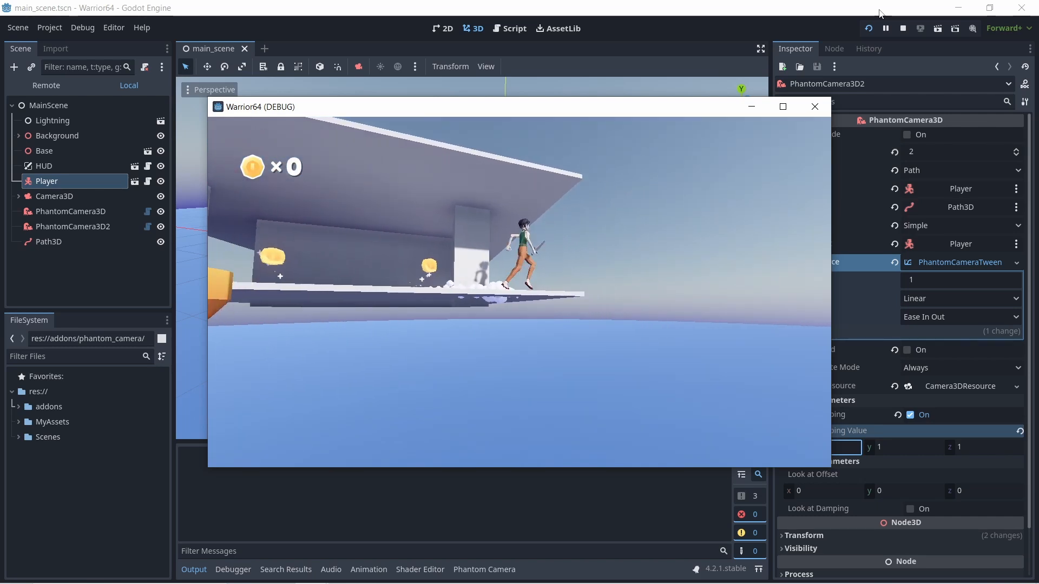
key(d)
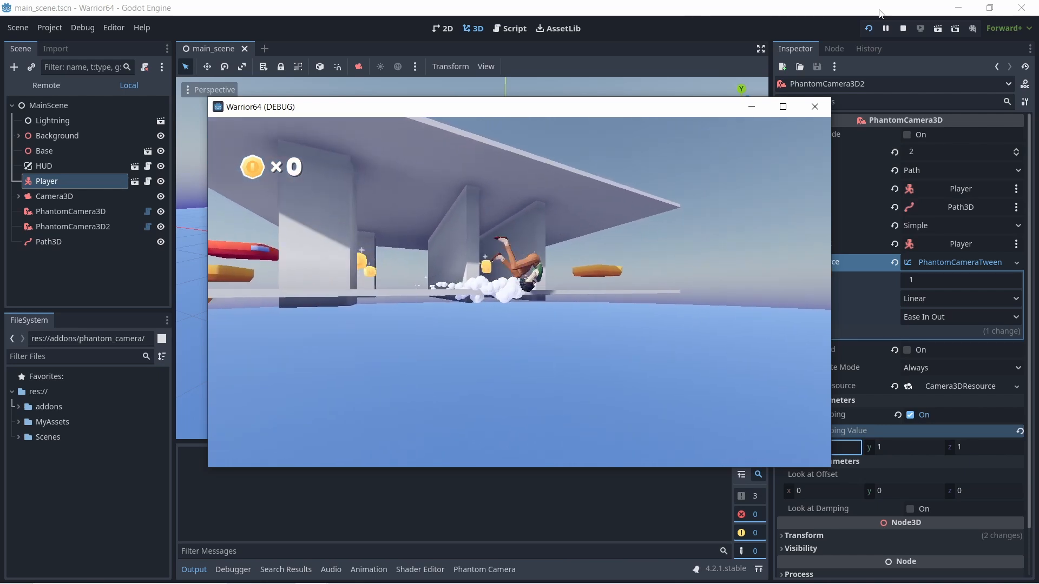
key(space)
key(d)
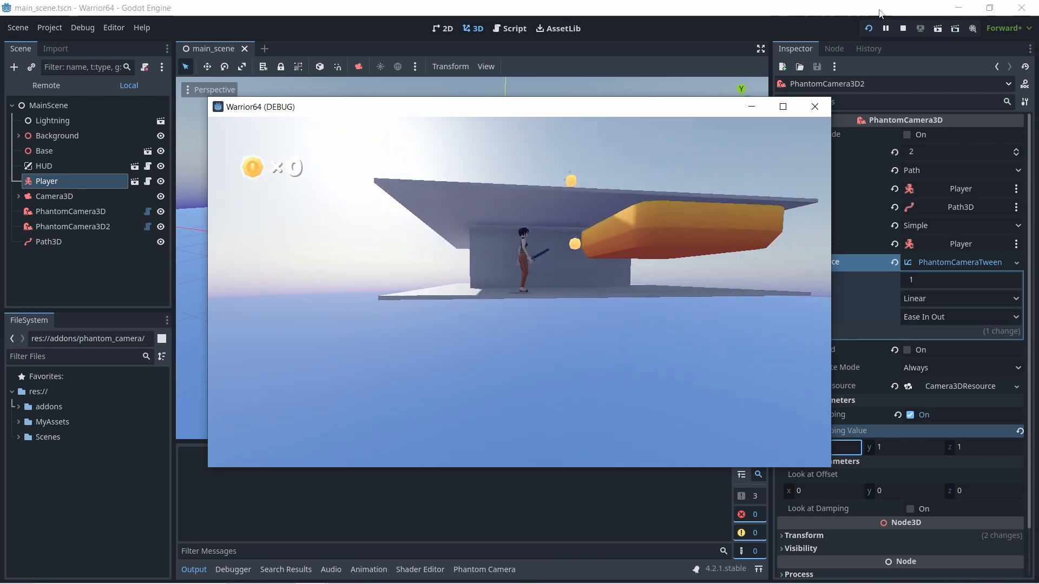
key(d)
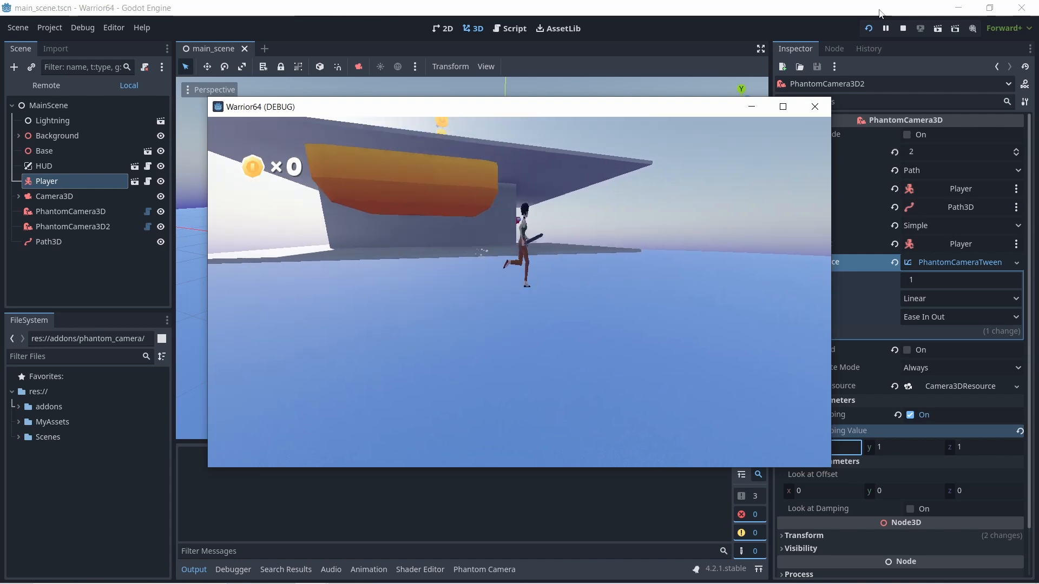
key(space)
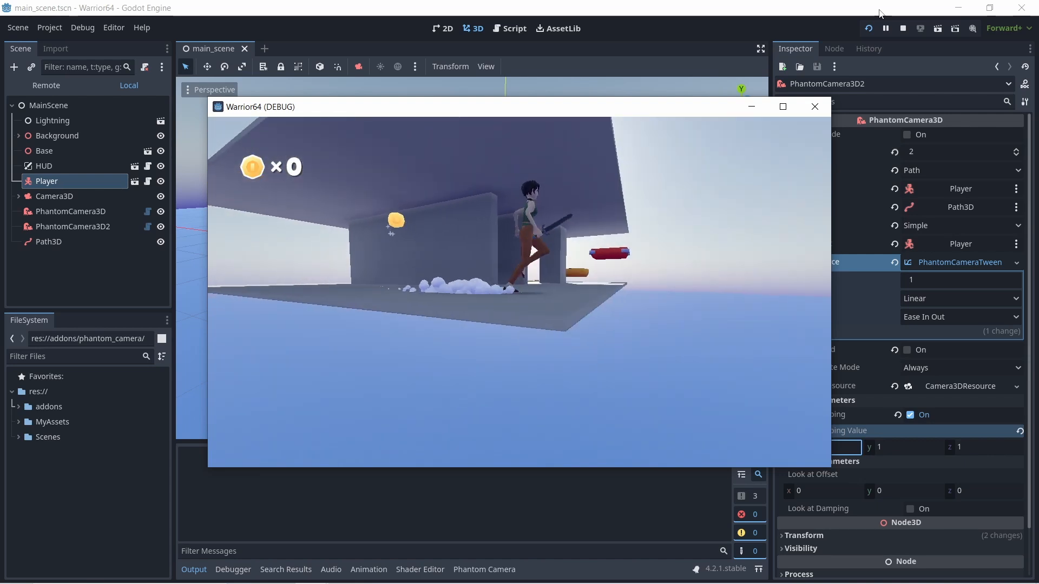
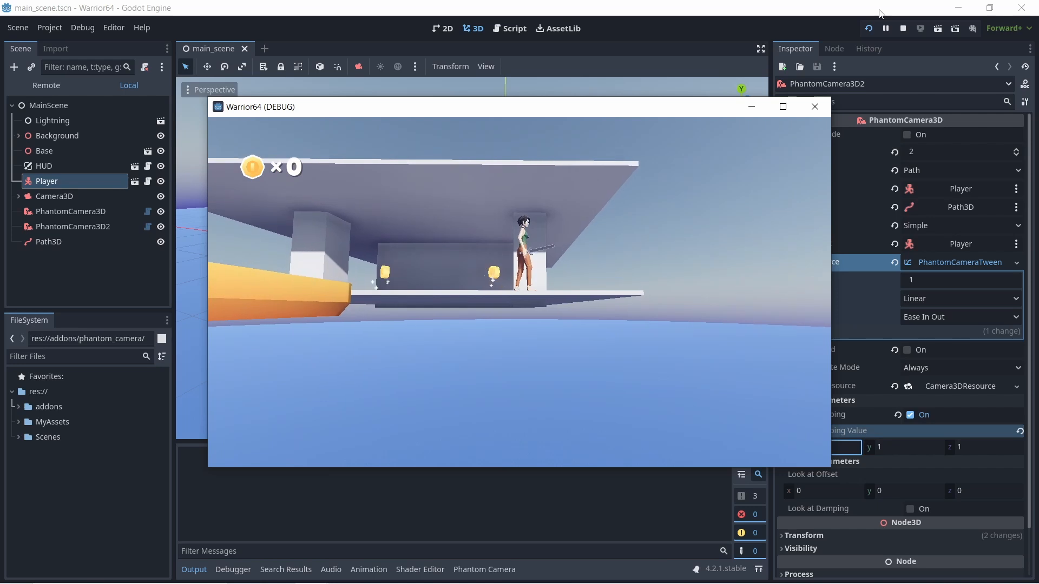
- Close the running game and set PhantomCamera3D2's Follow Damping Value to 0.7 on the x, y and z axes
click(807, 107)
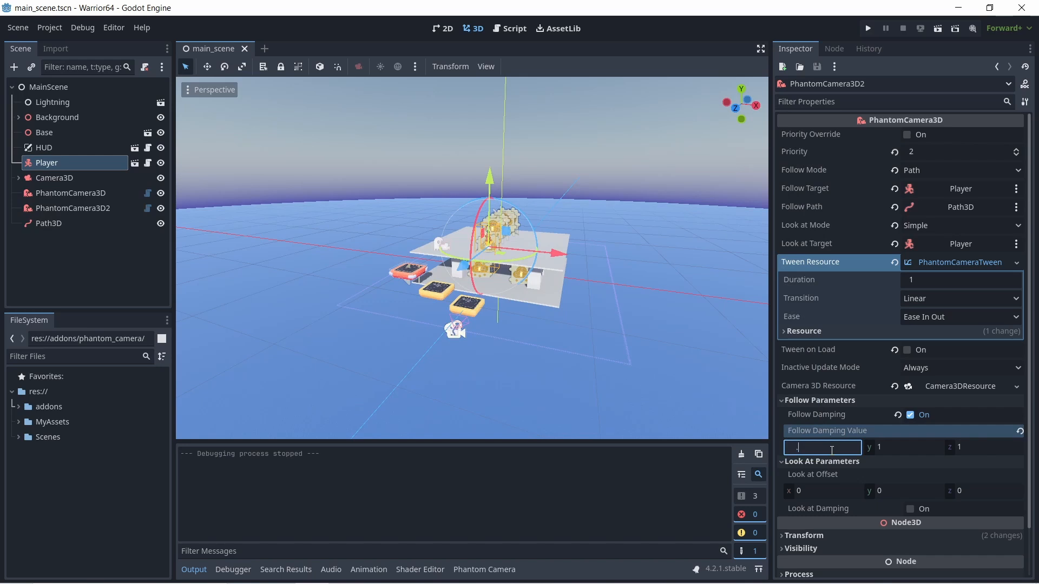
text(.7)
click(884, 448)
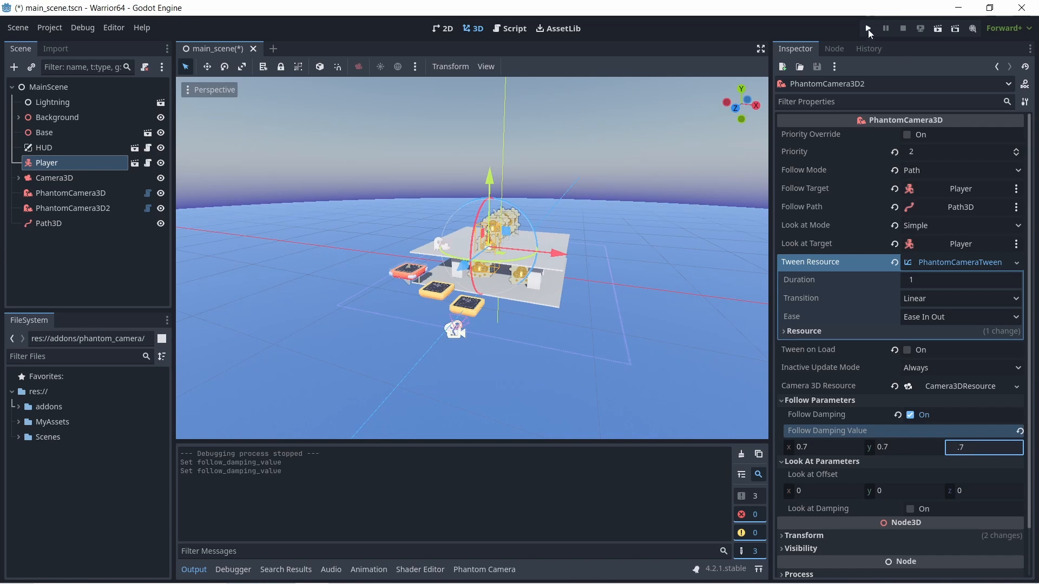
- Run the scene, drop the player to the lower platform and run around it to test the 0.7 follow damping, then close the game
click(868, 28)
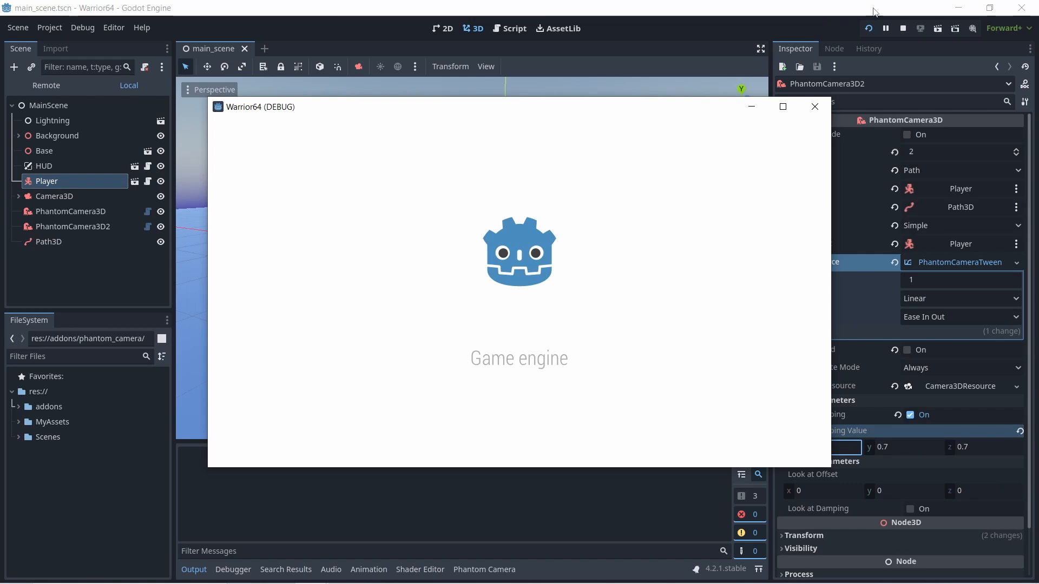
key(s)
key(space)
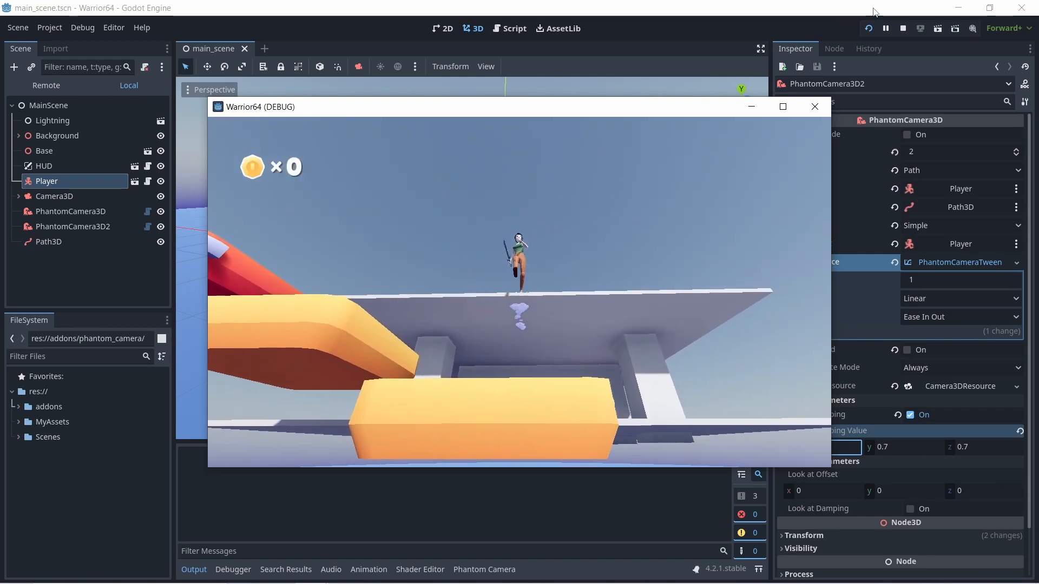
key(d)
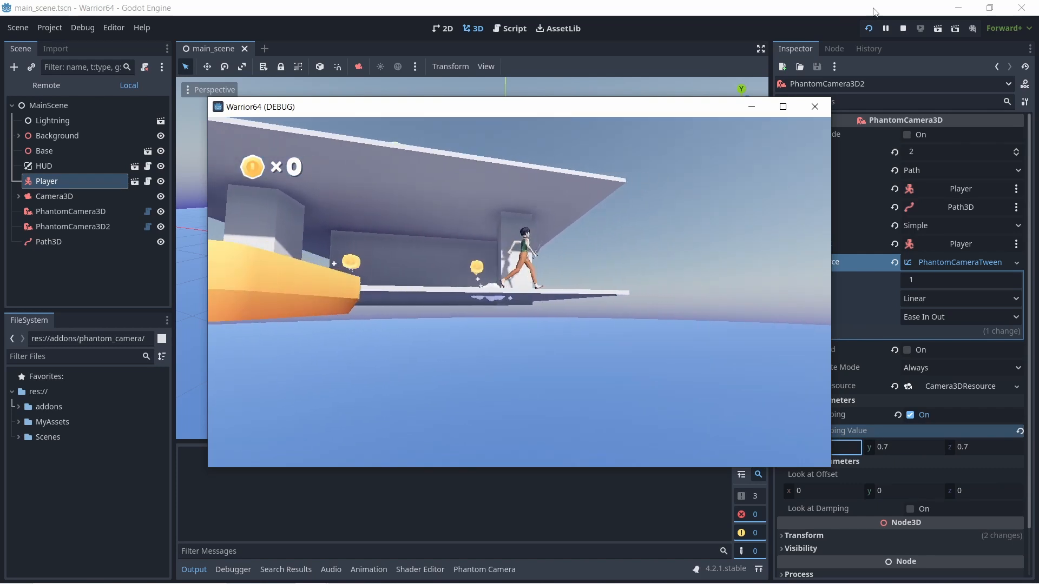
key(d)
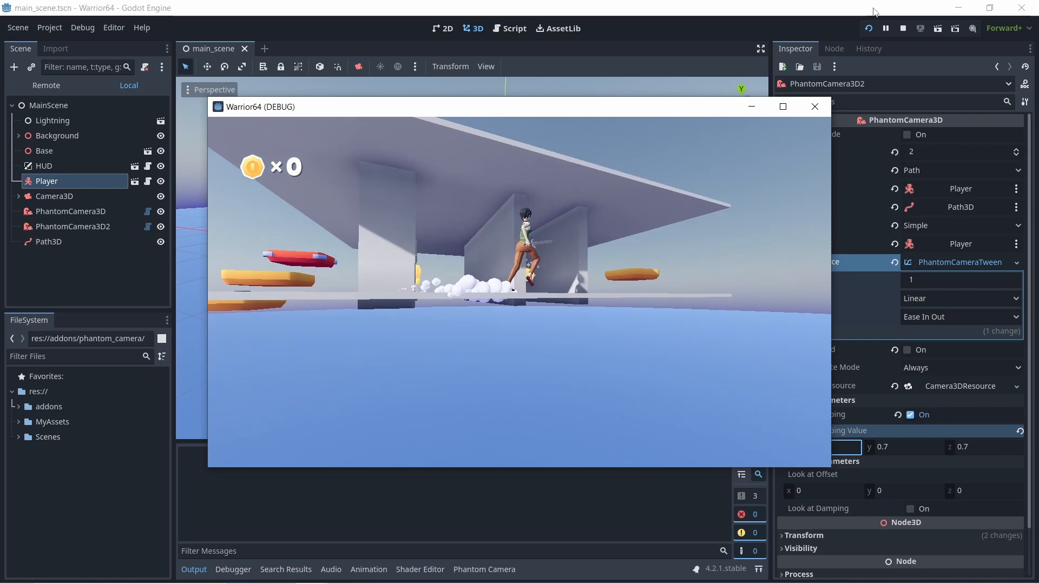
key(d)
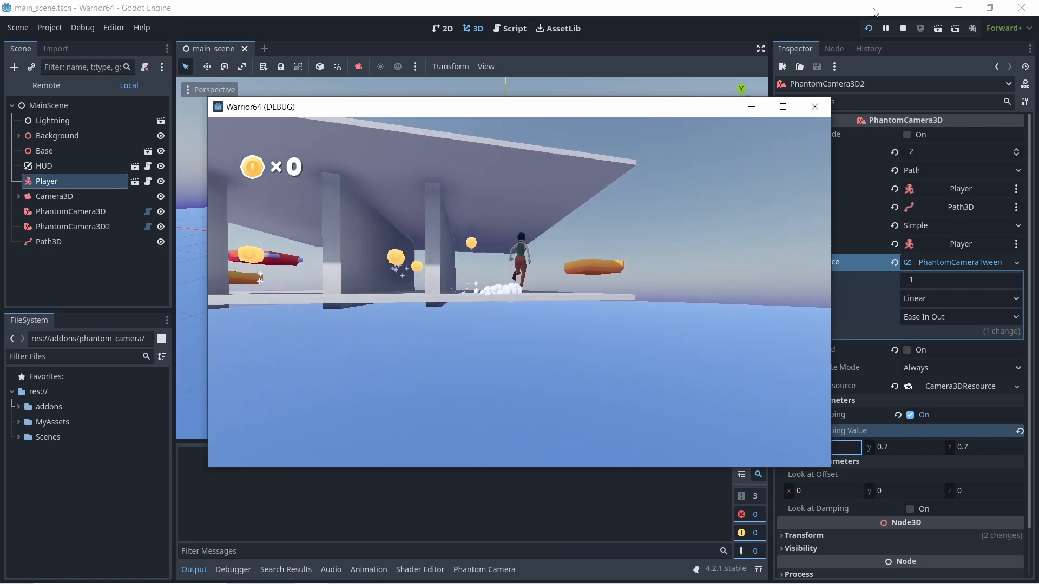
key(d)
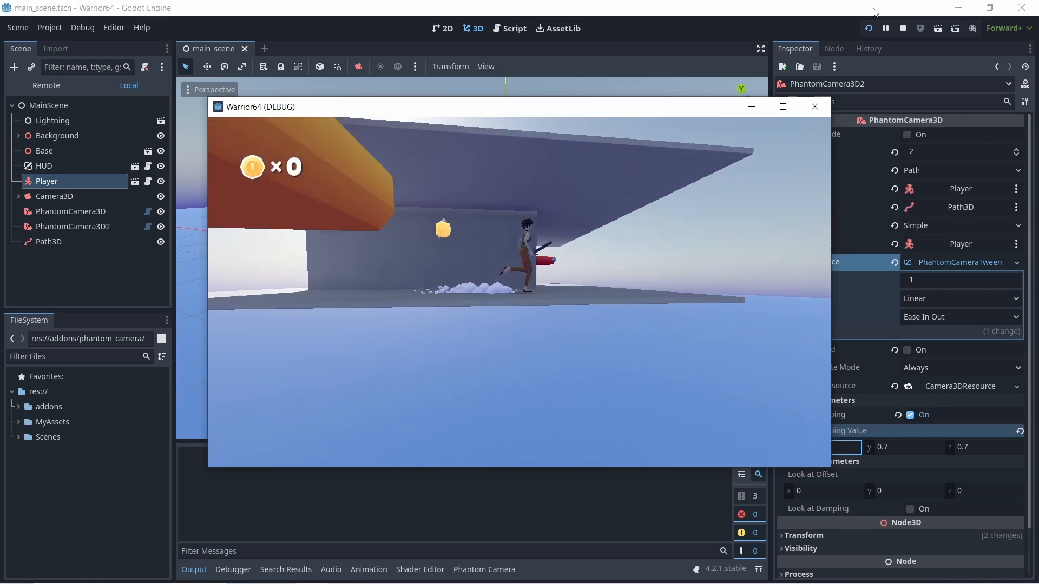
key(d)
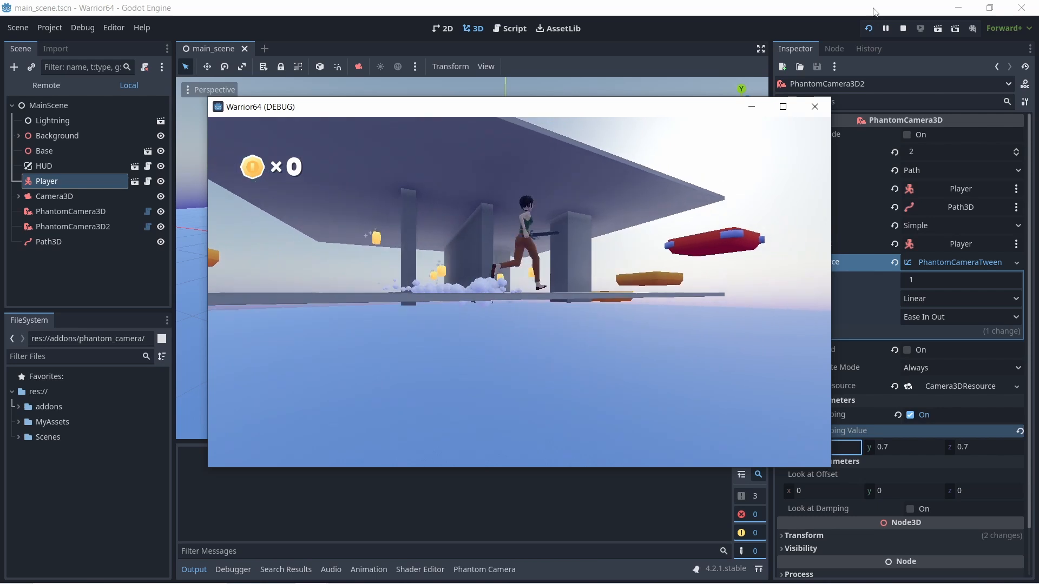
key(d)
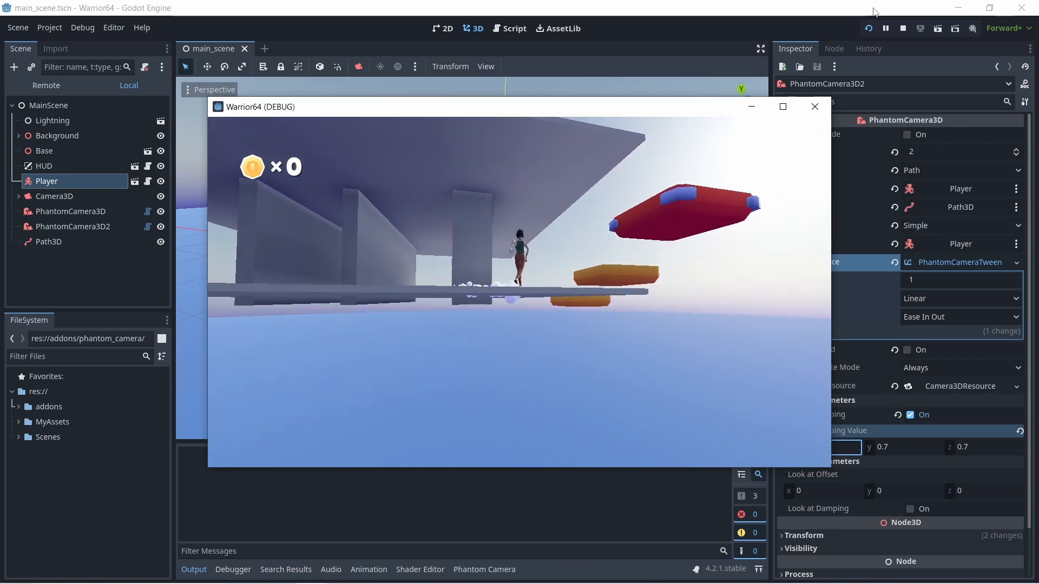
key(d)
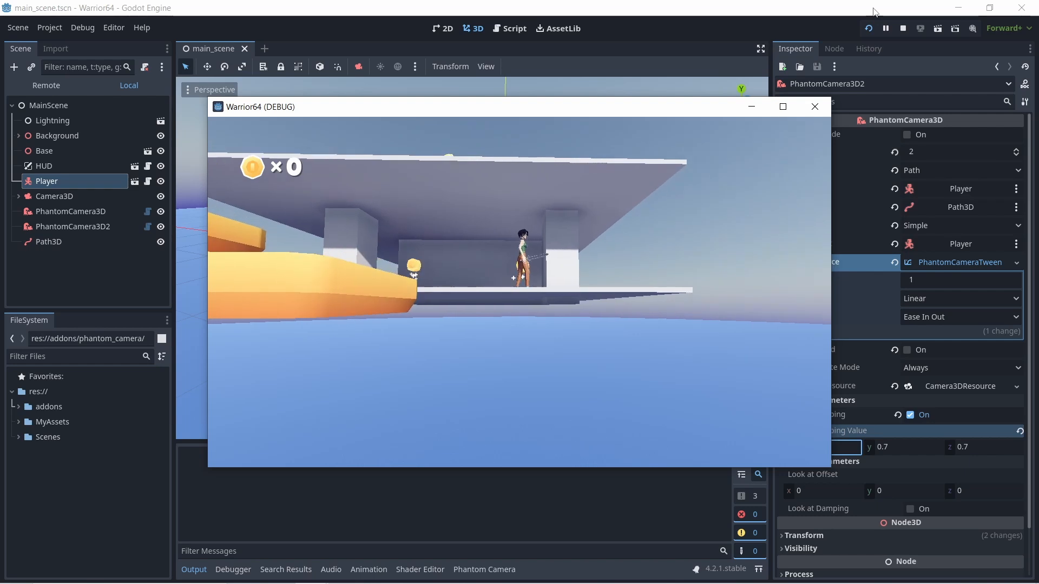
click(821, 110)
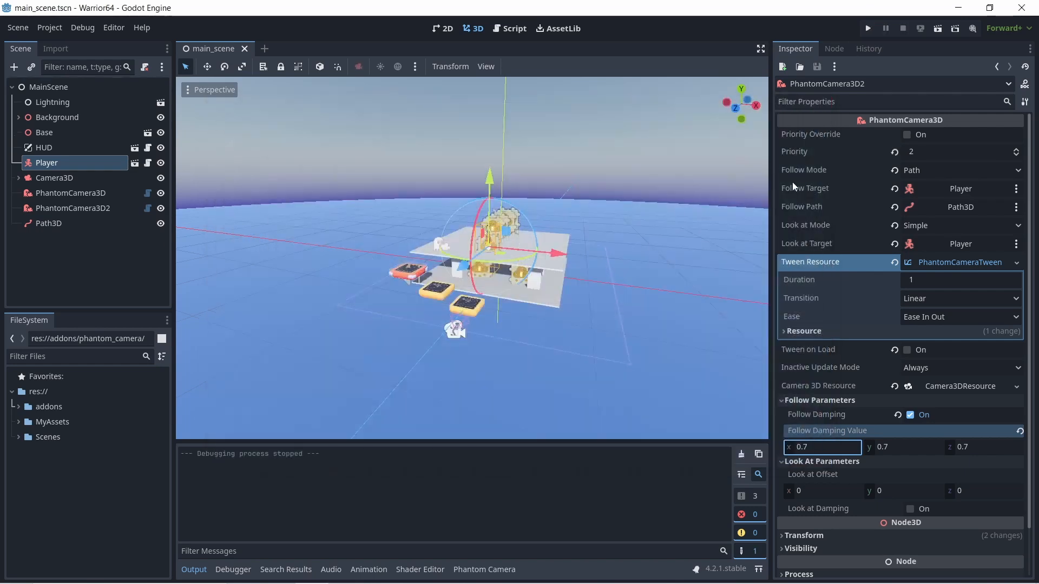
- Move Path3D's first curve point inward to about (8.5, 0.66, 9.6) and delete the leftover closing point near it
click(43, 223)
scroll(463, 358, down, 5)
middle_drag(501, 329, 486, 367)
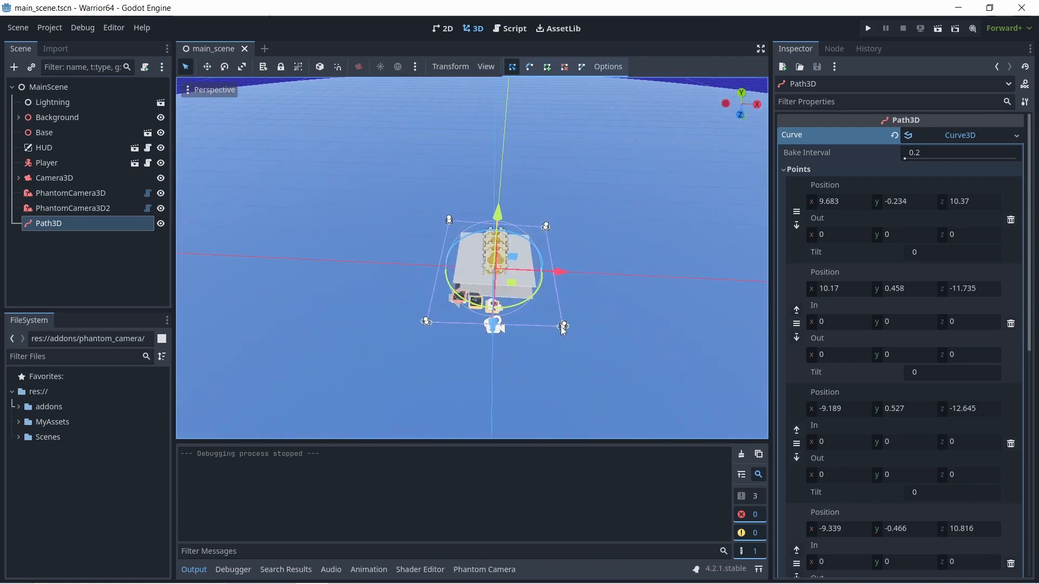
mouse_move(563, 327)
mouse_down()
mouse_move(547, 325)
mouse_move(564, 327)
mouse_up()
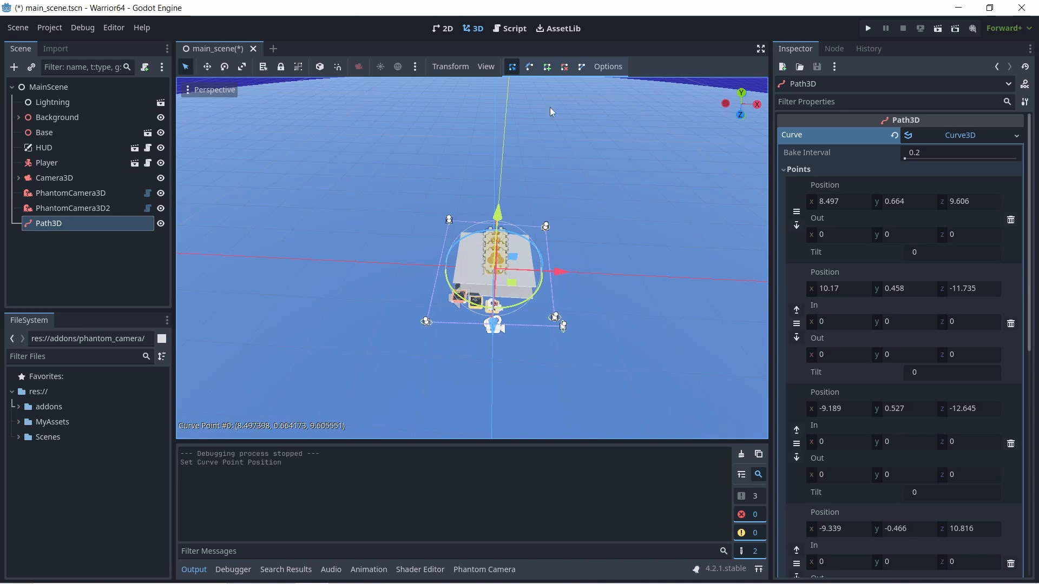
right_click(565, 325)
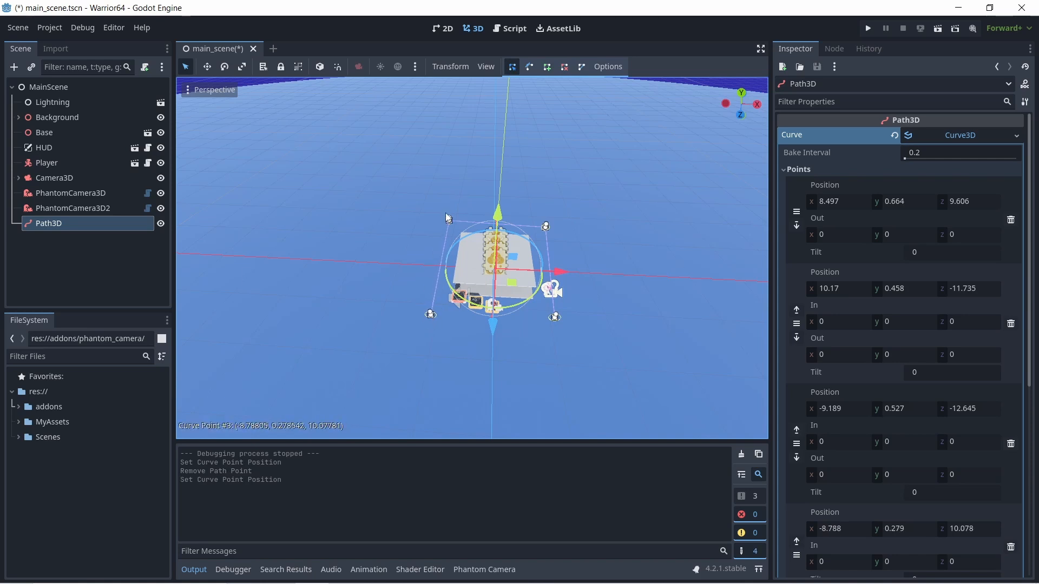
- Pull Path3D's four corner points inward, closer to the platform, placing the far-left one at about (-7.42, 0.5, -12.74)
drag(451, 221, 456, 222)
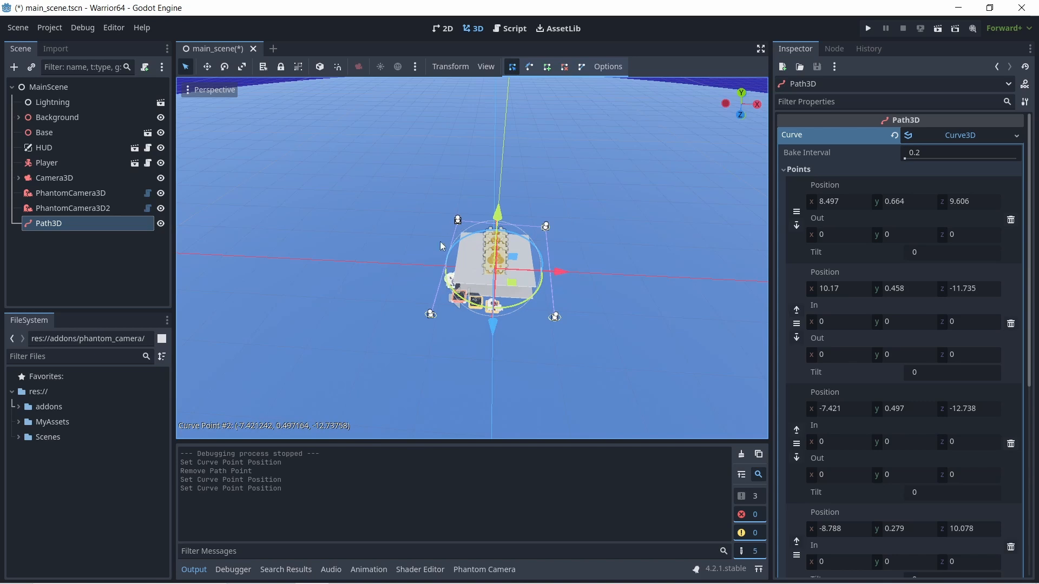
mouse_move(431, 315)
mouse_down()
mouse_move(442, 320)
mouse_move(444, 305)
mouse_up()
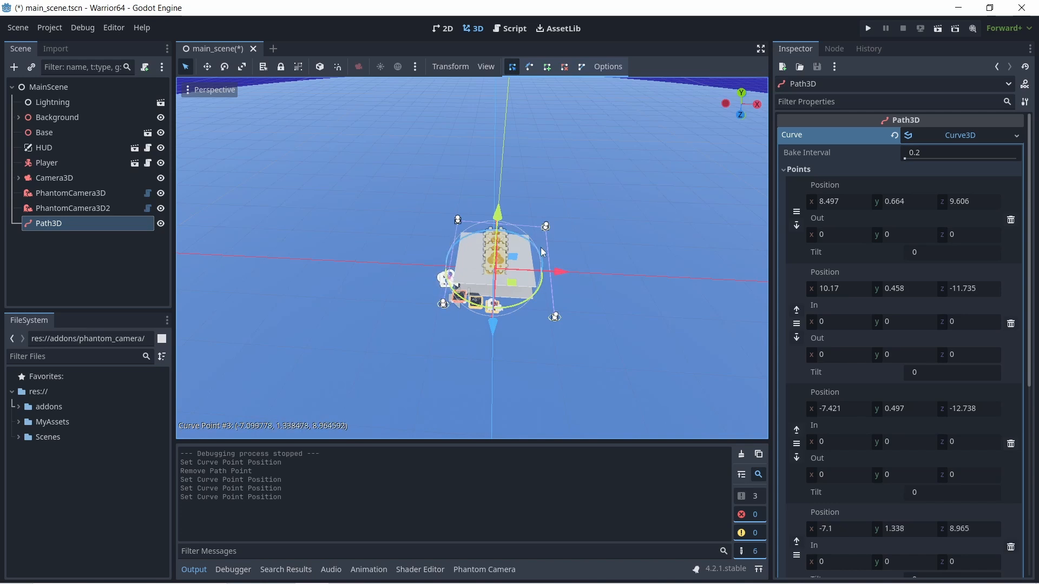
drag(559, 323, 552, 316)
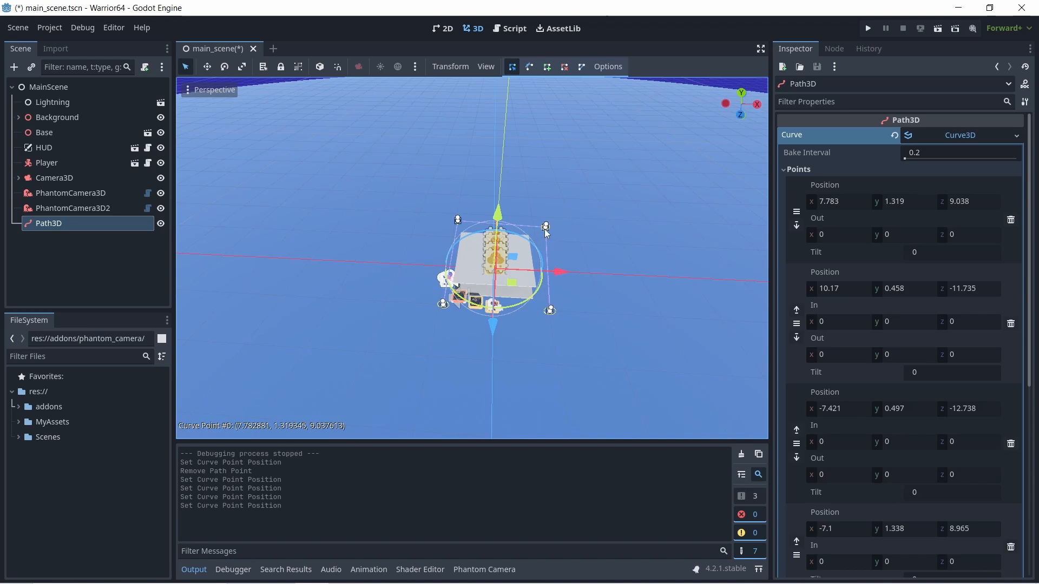
drag(543, 233, 542, 231)
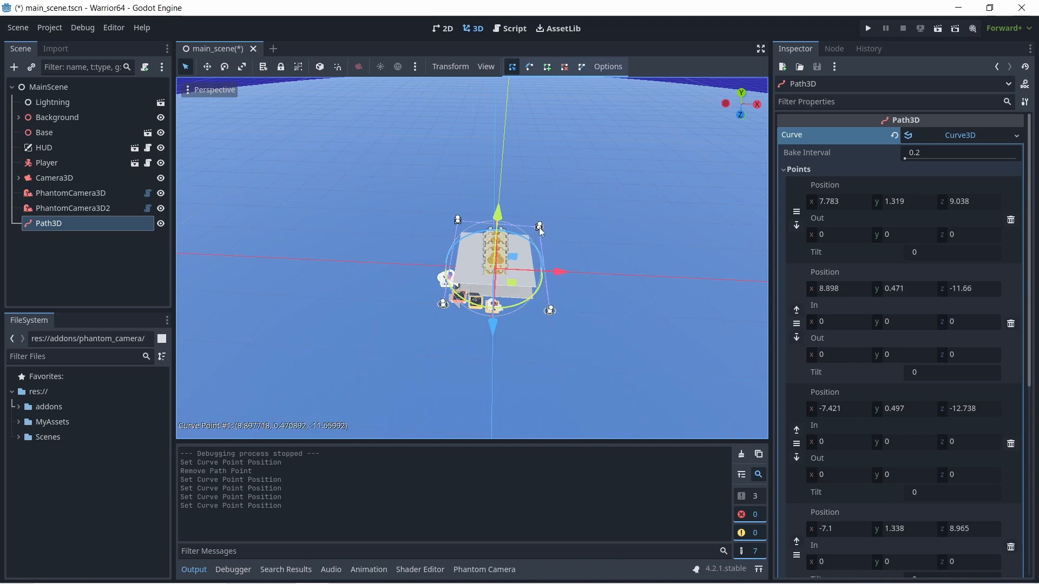
- Reposition Path3D points 1, 3 and 0 to about (7.79, 0.95, -12.13), (-7.35, 0.79, 10.98) and (7.16, 1.1, 10.37), and close the curve
middle_drag(547, 216, 464, 270)
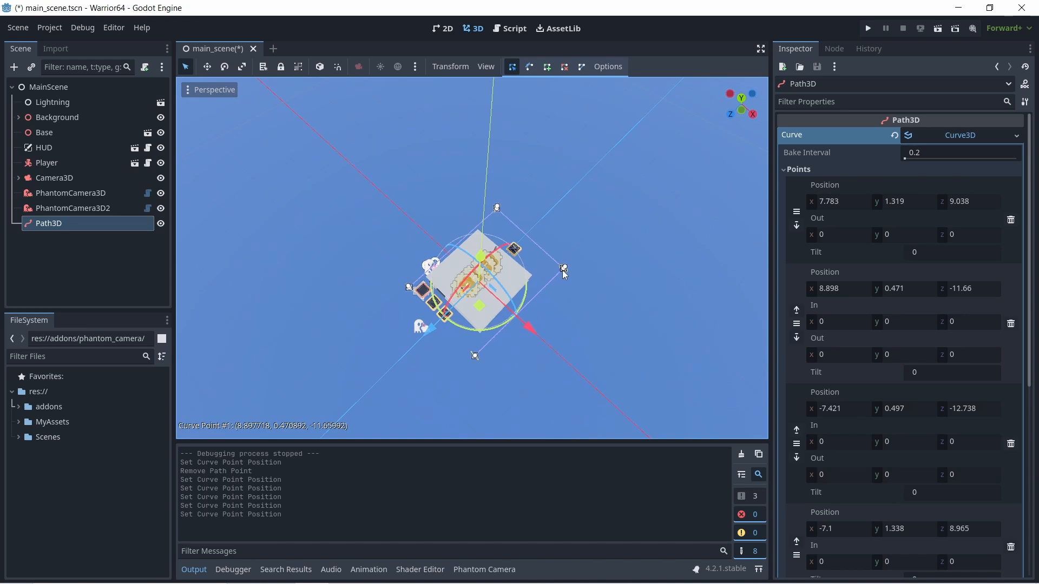
drag(565, 274, 563, 266)
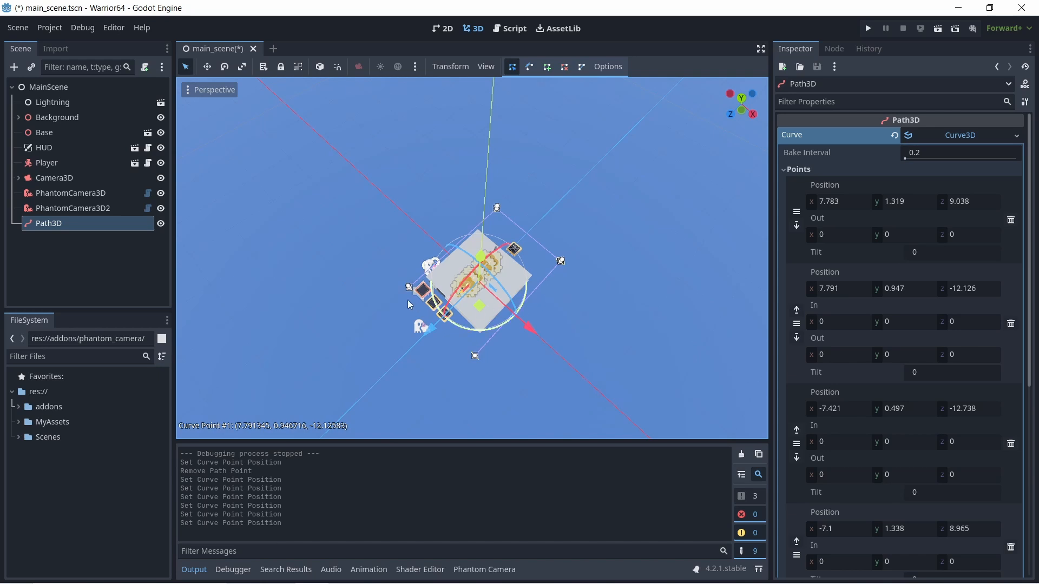
drag(410, 291, 401, 300)
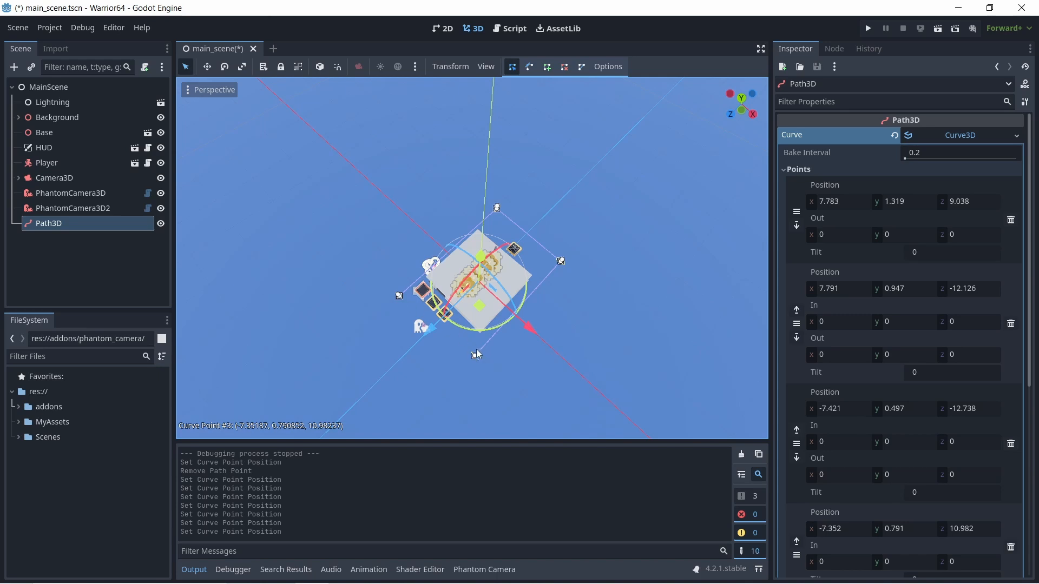
drag(475, 358, 468, 365)
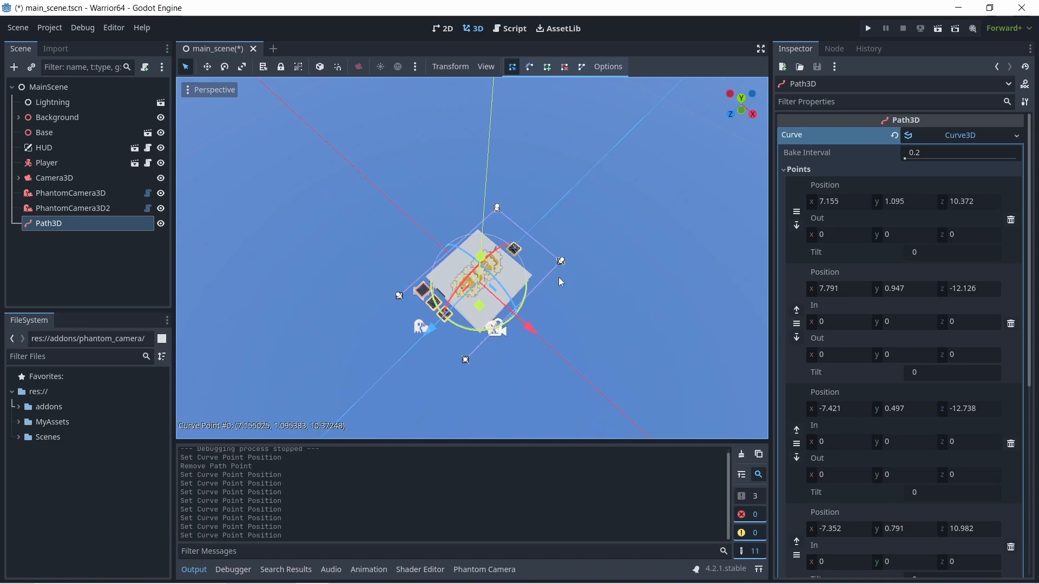
click(580, 67)
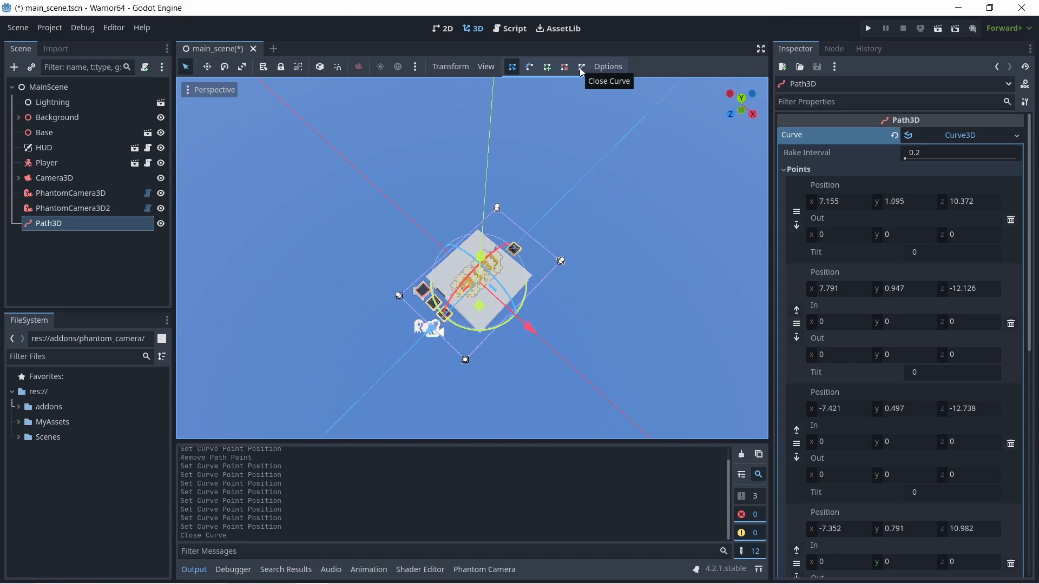
- Set the y position of all four corner points of Path3D's curve to 1
click(915, 203)
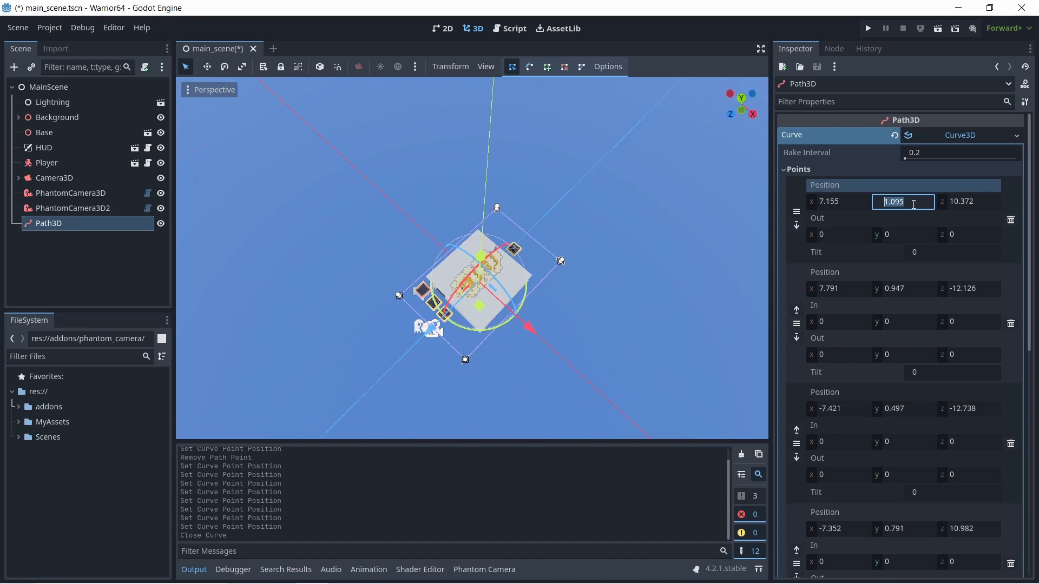
text(1)
click(912, 287)
text(1)
click(910, 410)
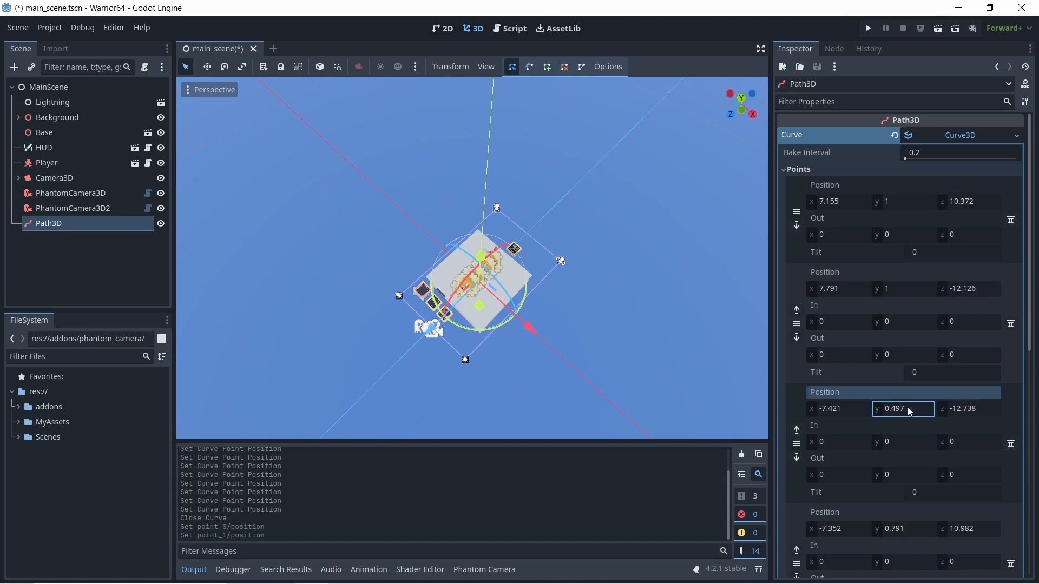
click(913, 532)
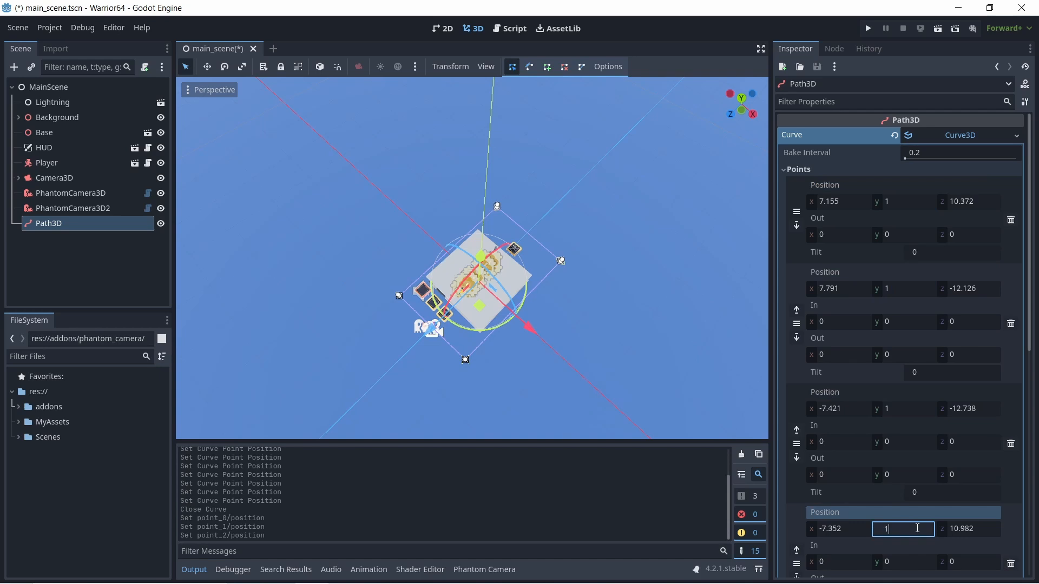
text(1)
key(Return)
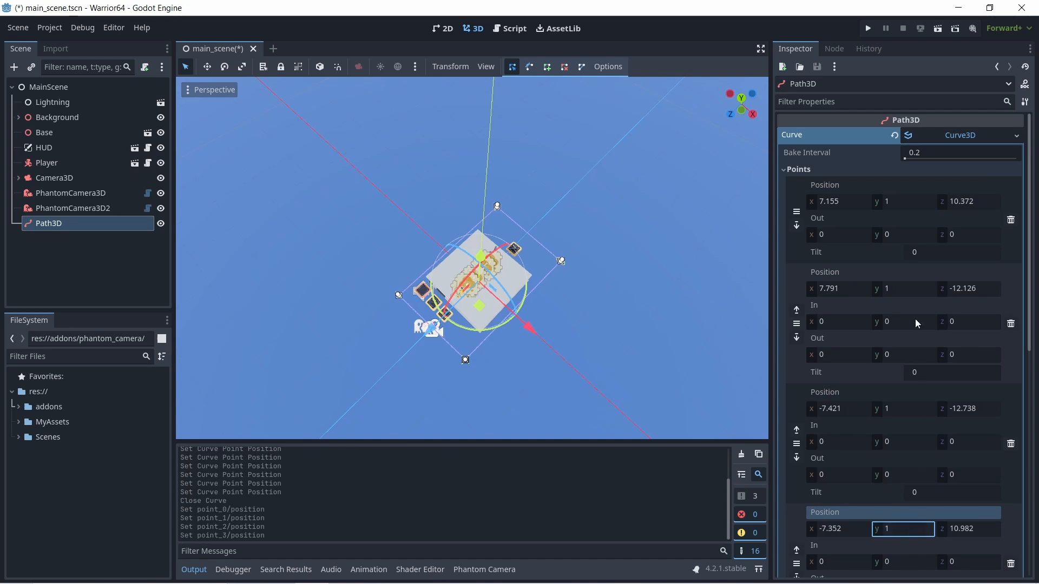
- Run the project, move the player around the platform to examine how the camera follows the revised path, and close the game
click(868, 29)
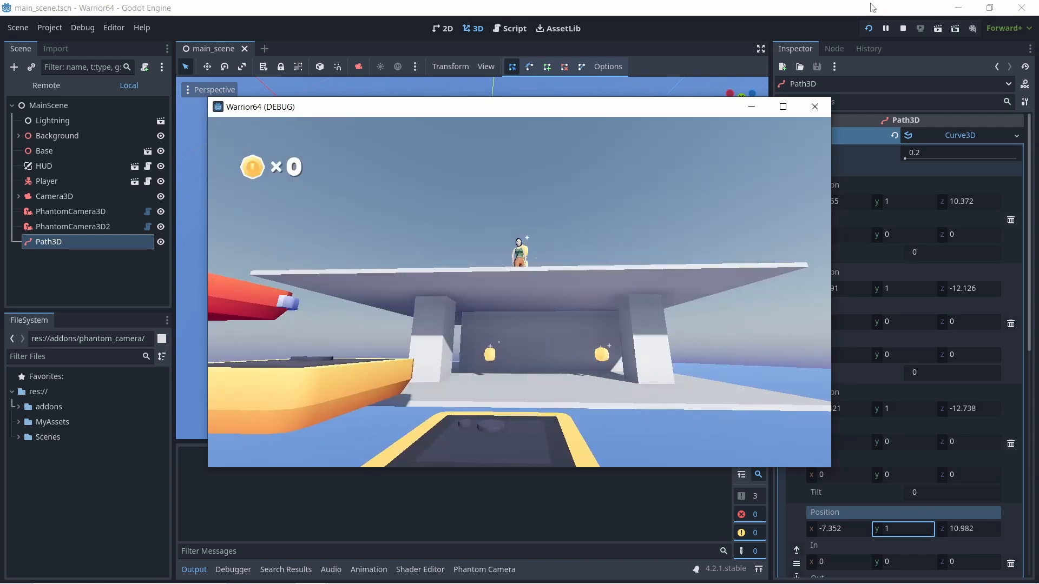
key(s)
key(space)
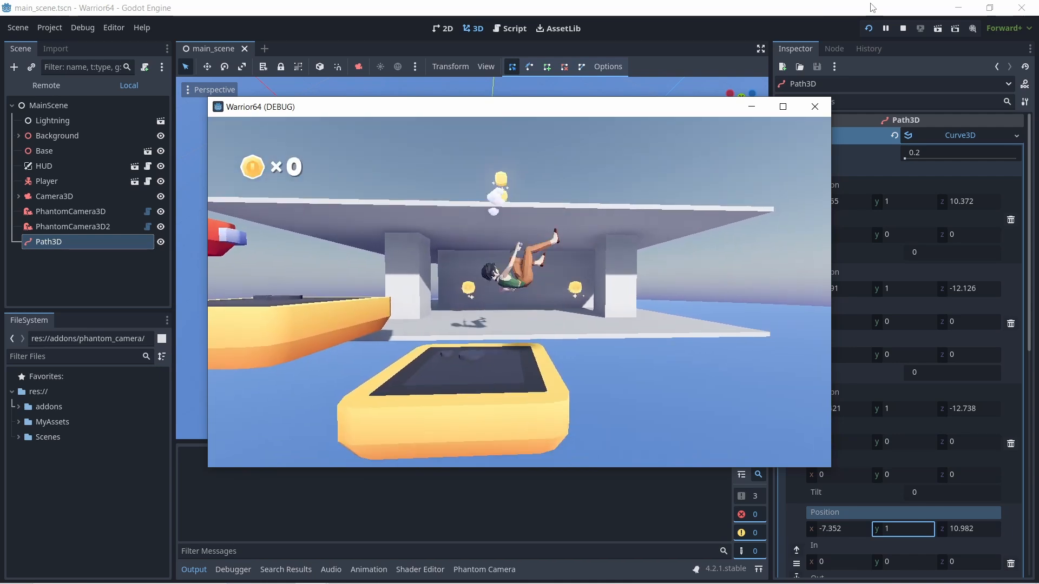
key(w)
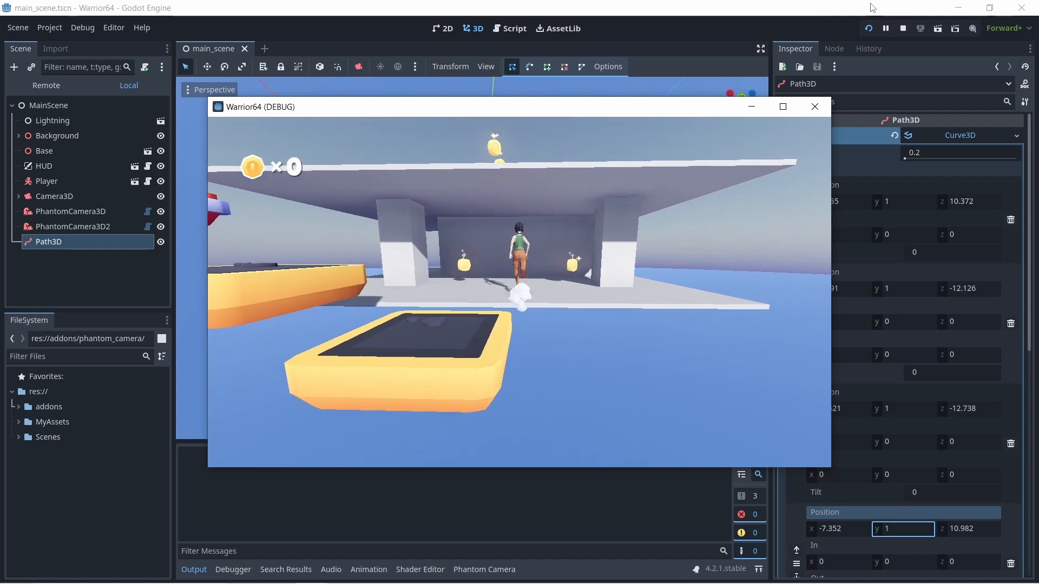
key(d)
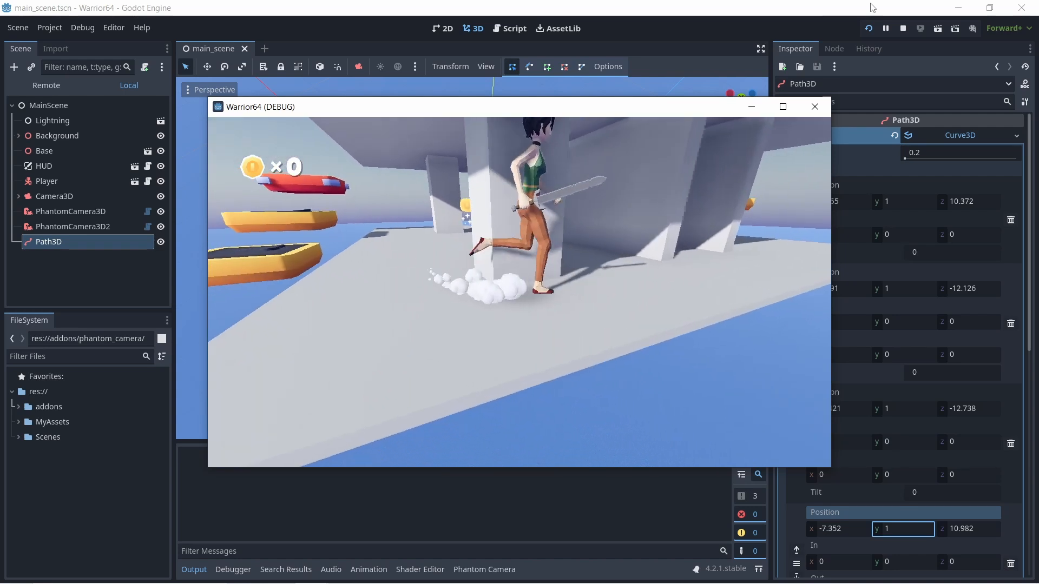
key(w)
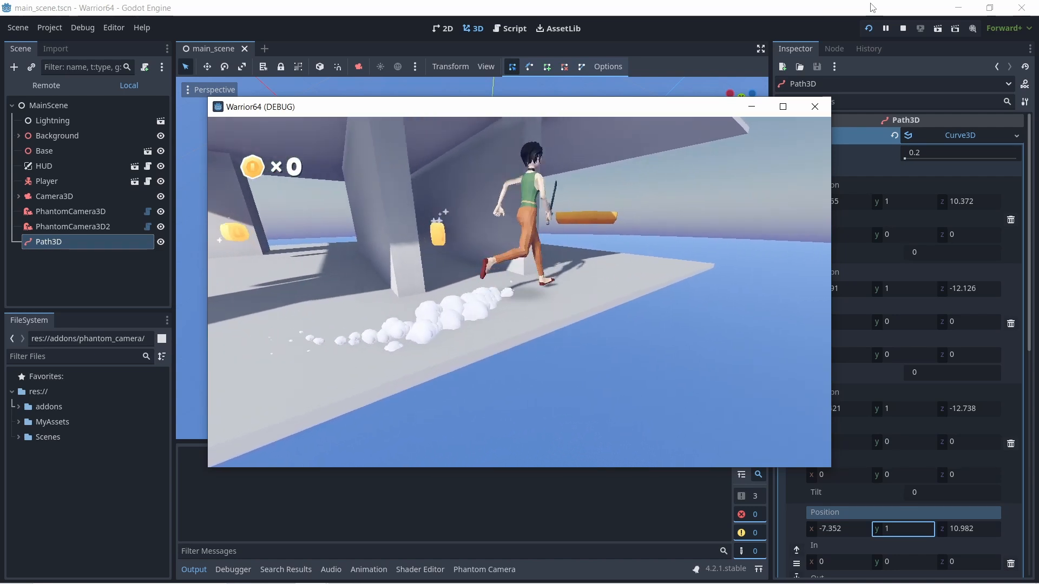
key(w)
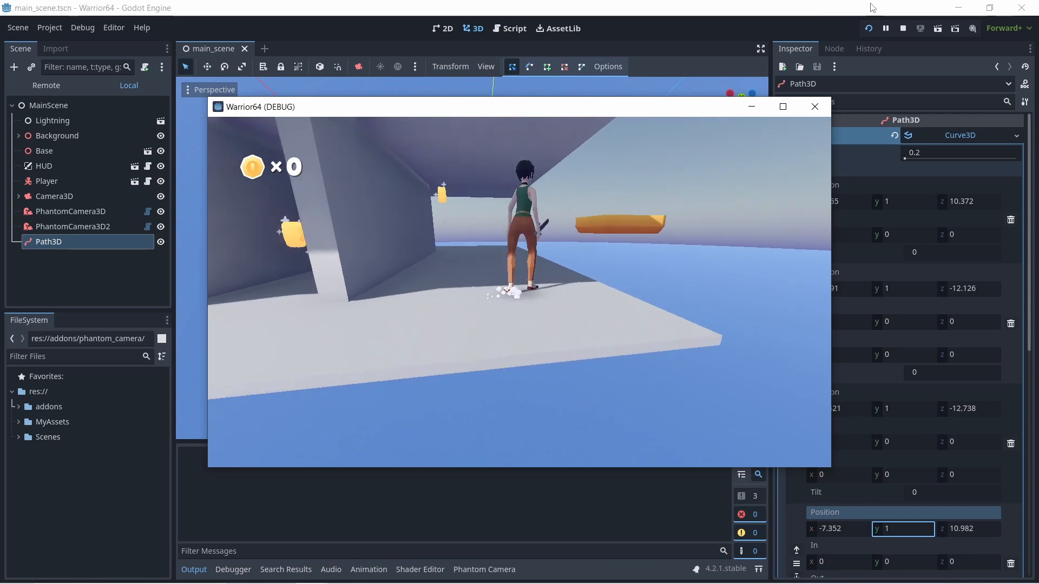
key(w)
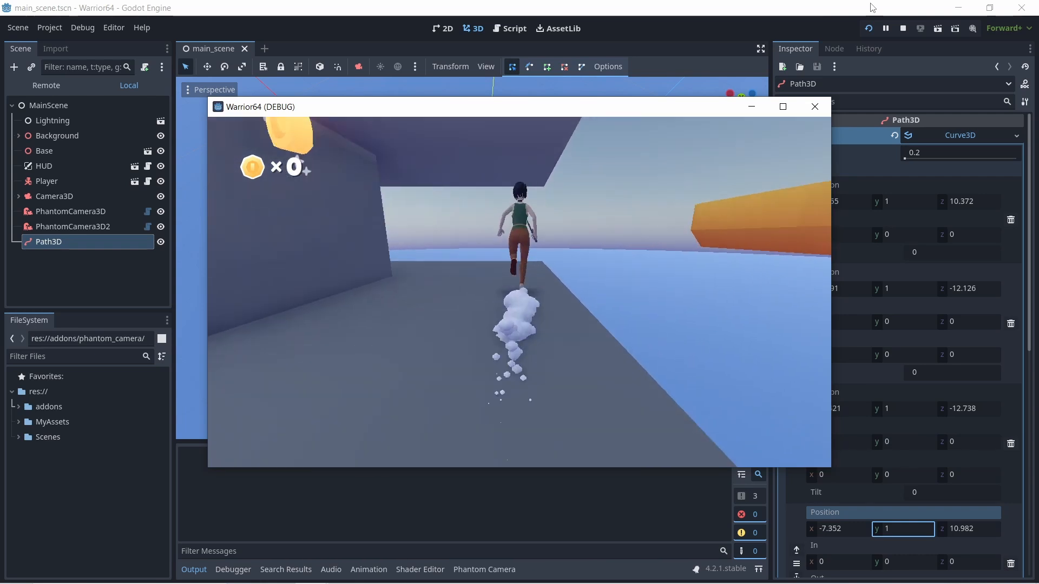
key(s)
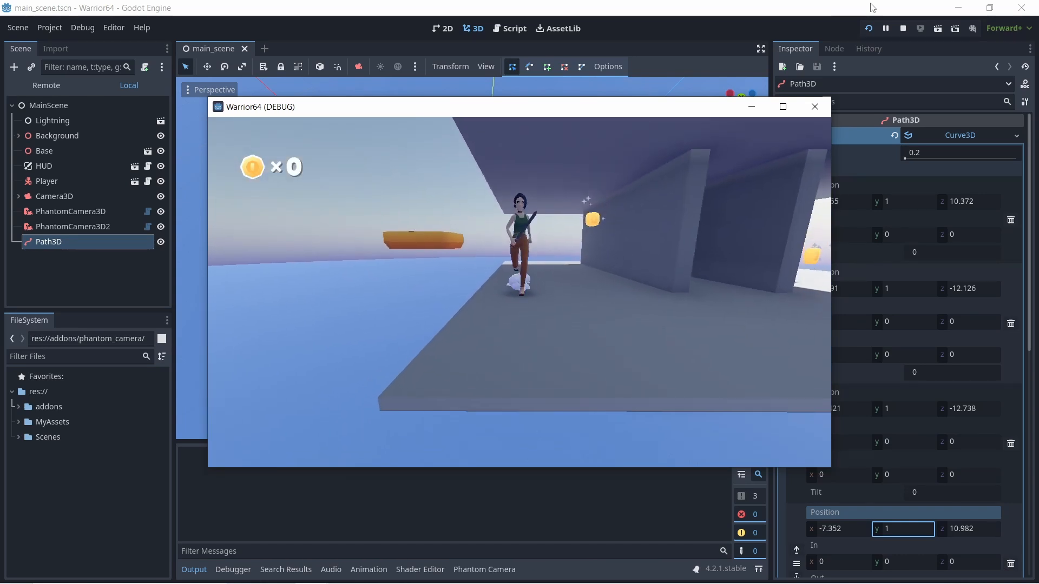
key(w)
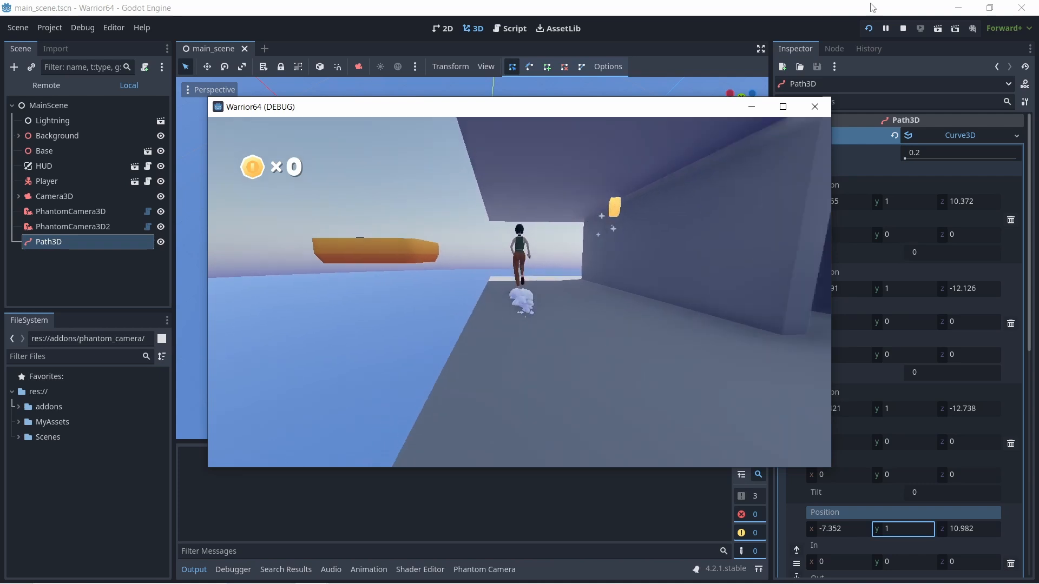
key(s)
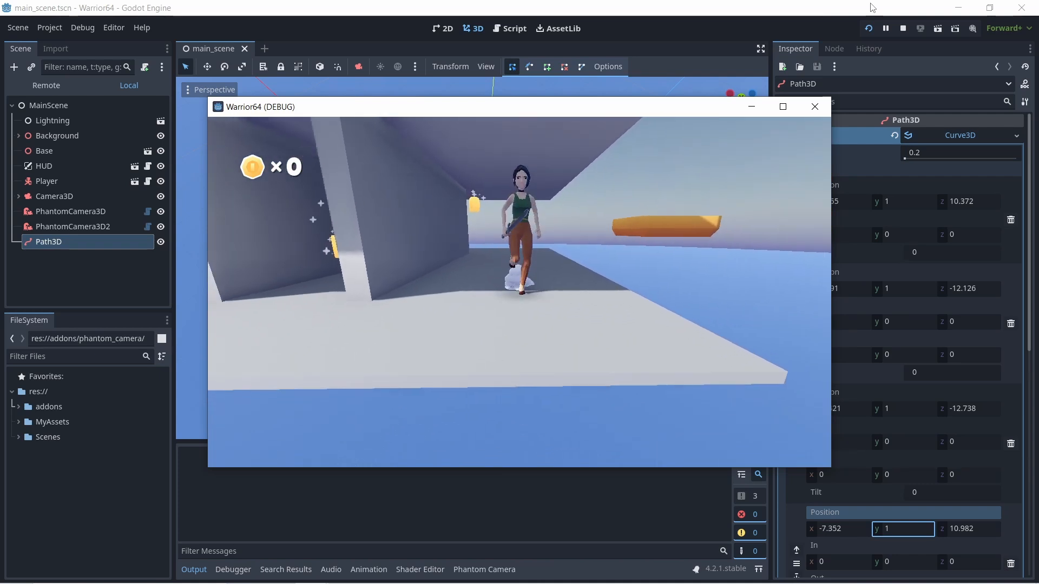
key(d)
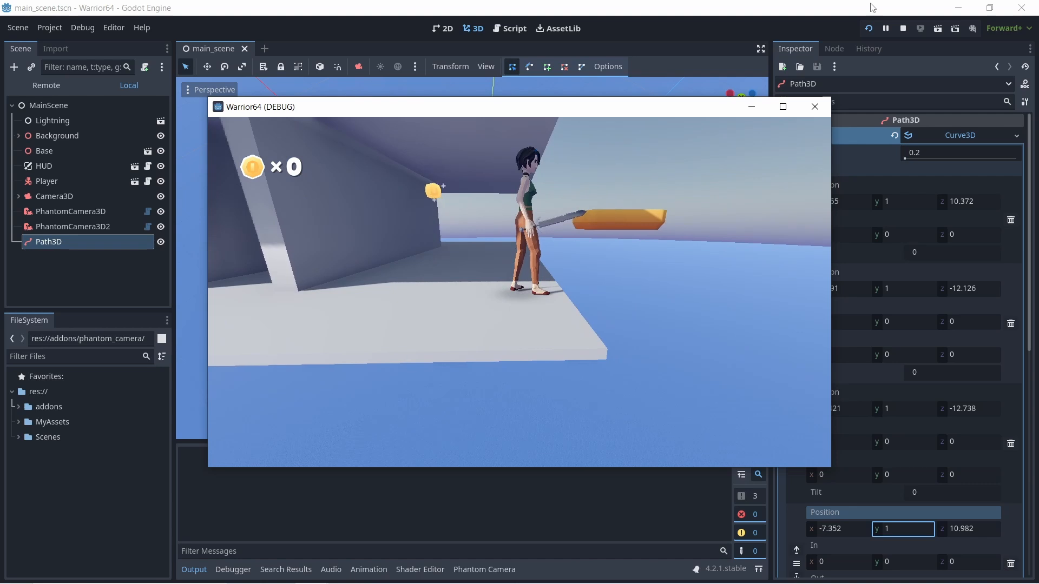
key(w)
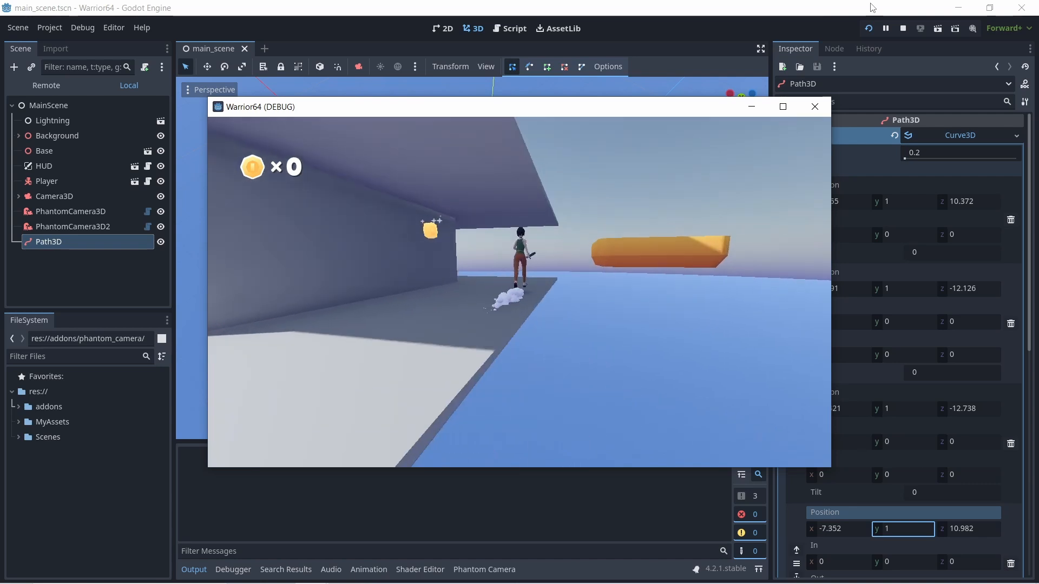
key(s)
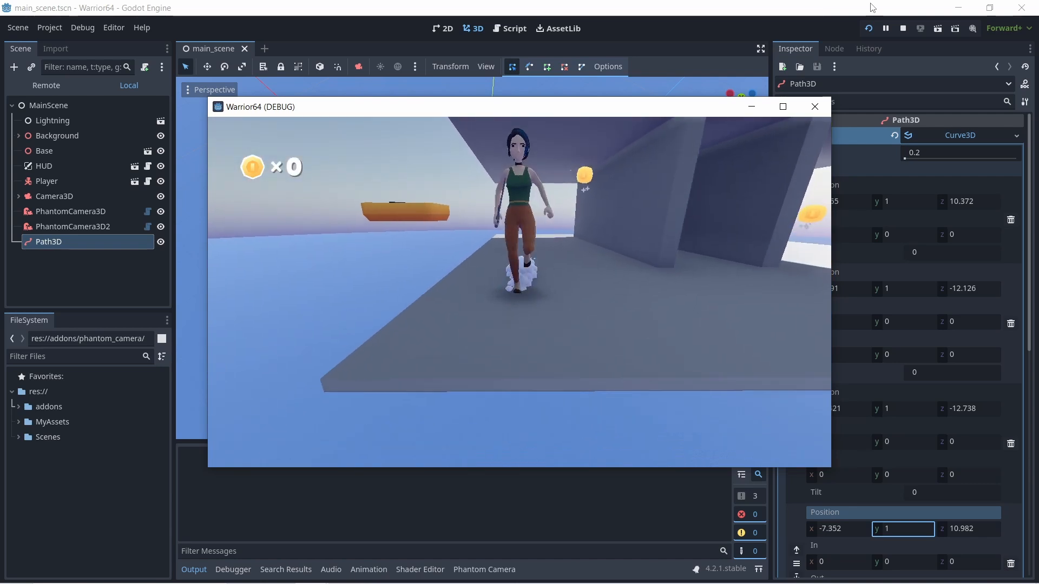
key(w)
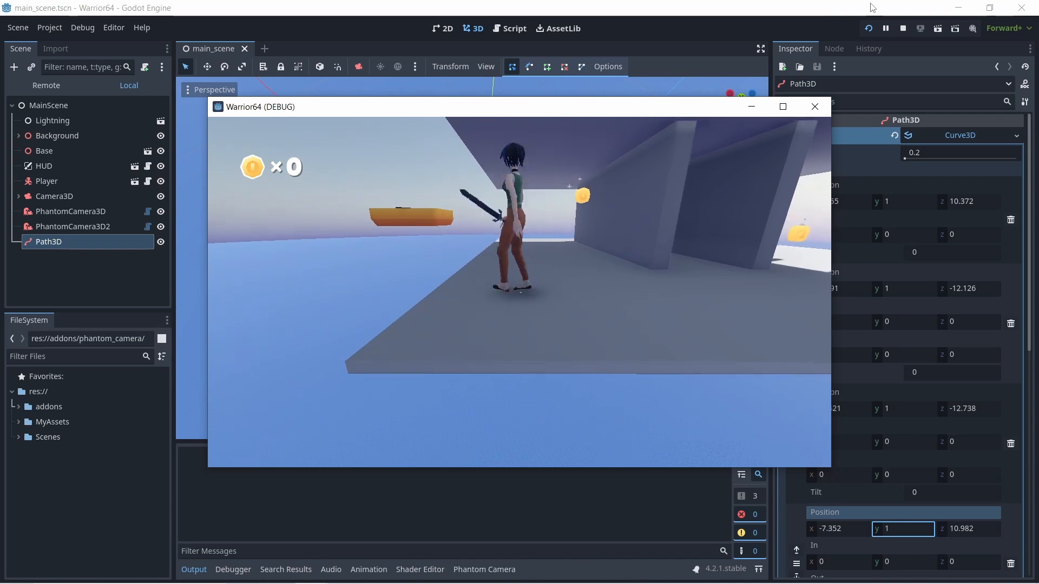
key(w)
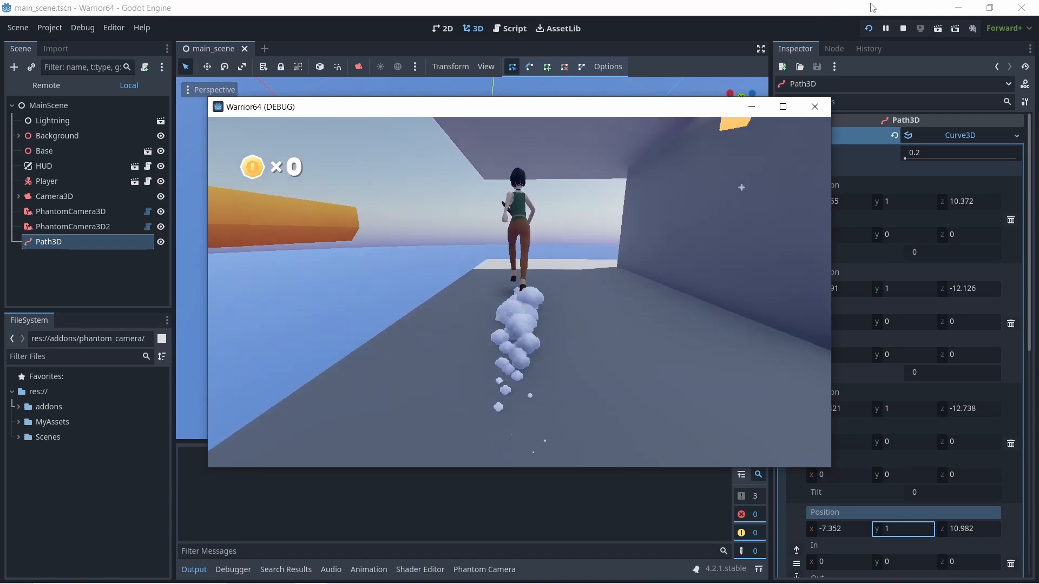
key(a)
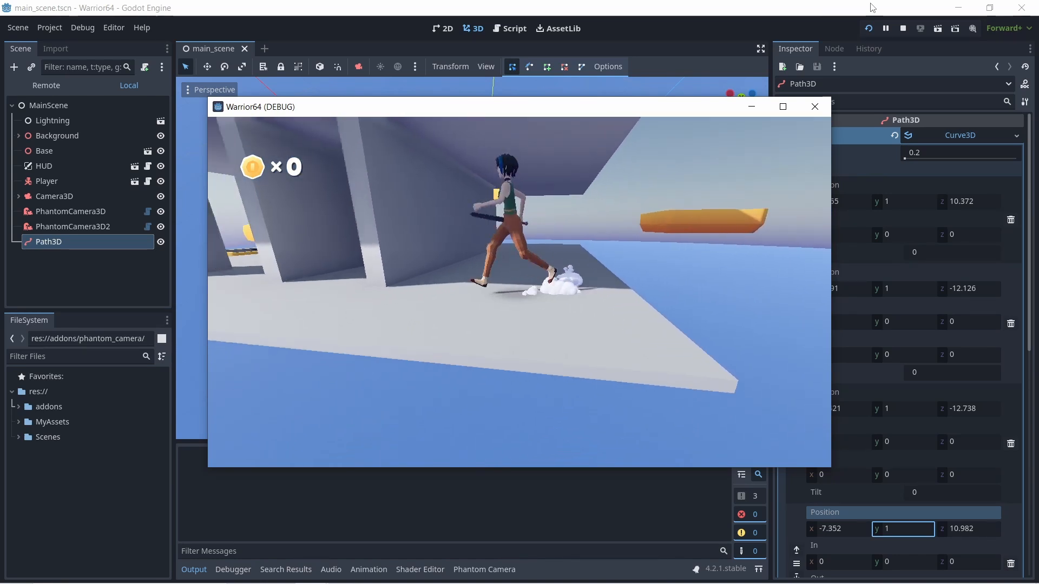
key(a)
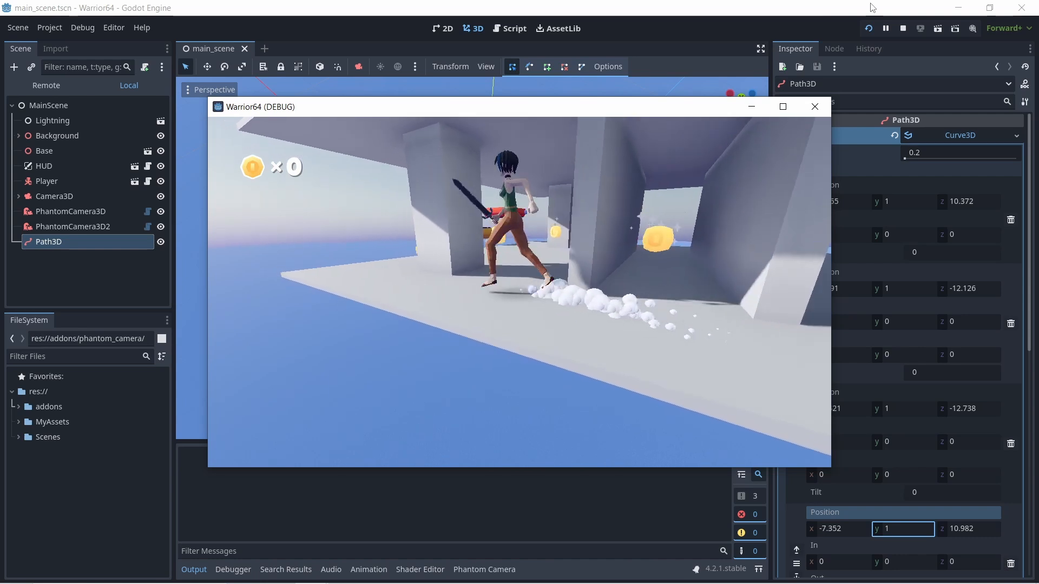
key(d)
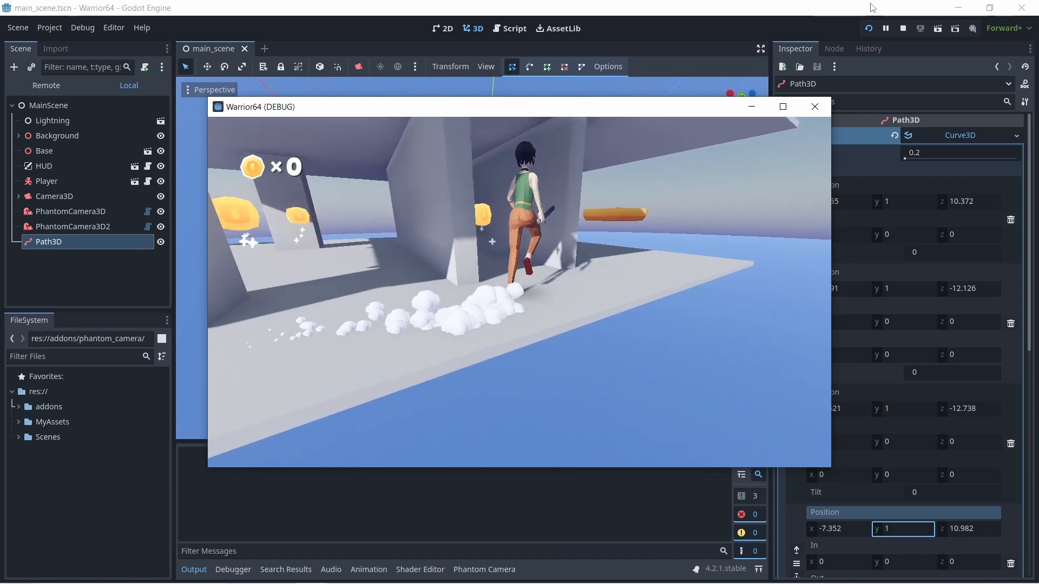
key(w)
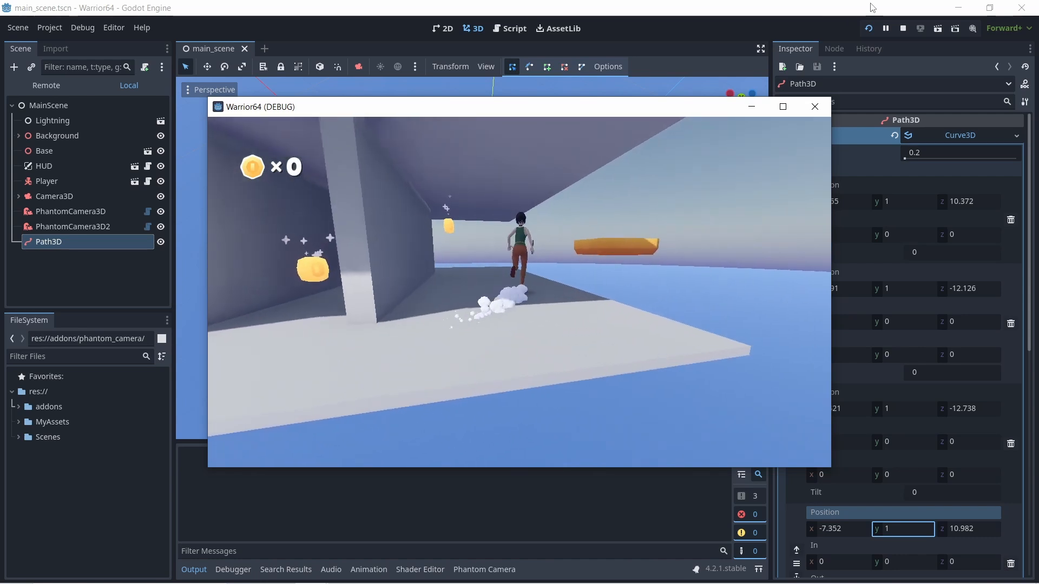
key(w)
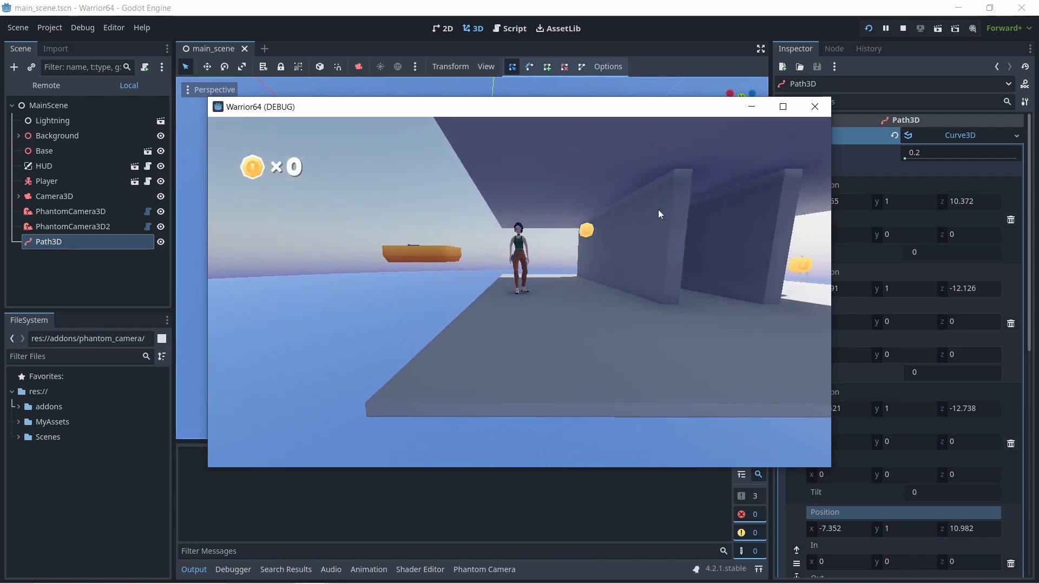
click(815, 106)
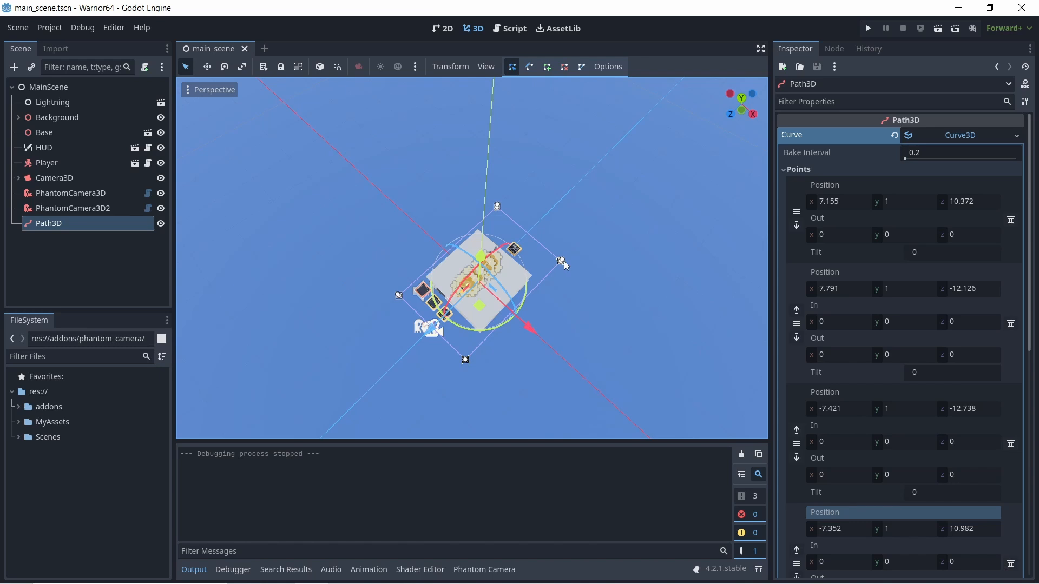
- Reposition Path3D curve points 1 and 2 to about (8.87, 0.37, -11.13) and (-7.74, 0.42, -10.54)
drag(564, 263, 562, 257)
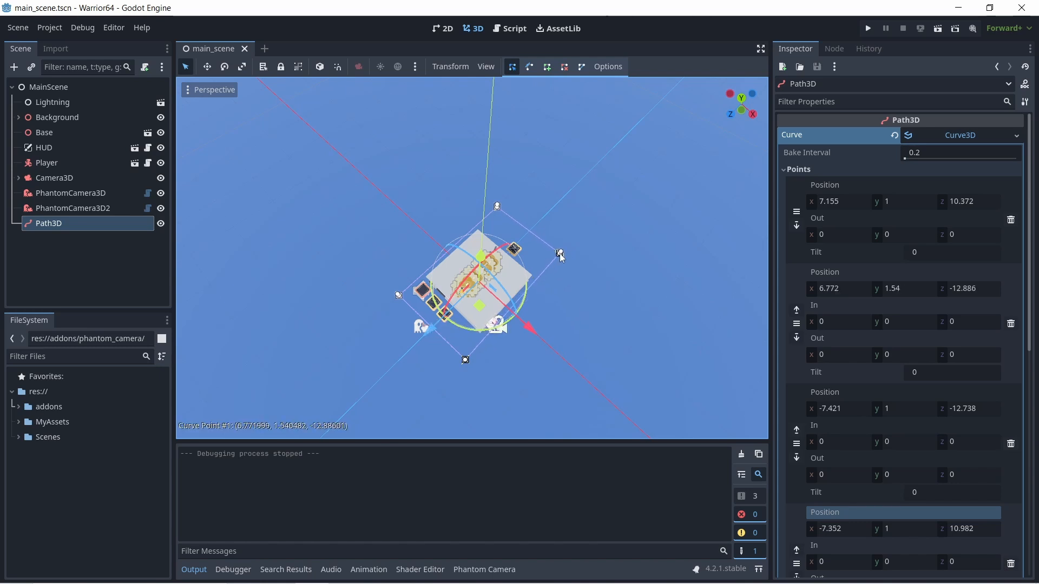
drag(560, 259, 546, 260)
drag(500, 213, 488, 219)
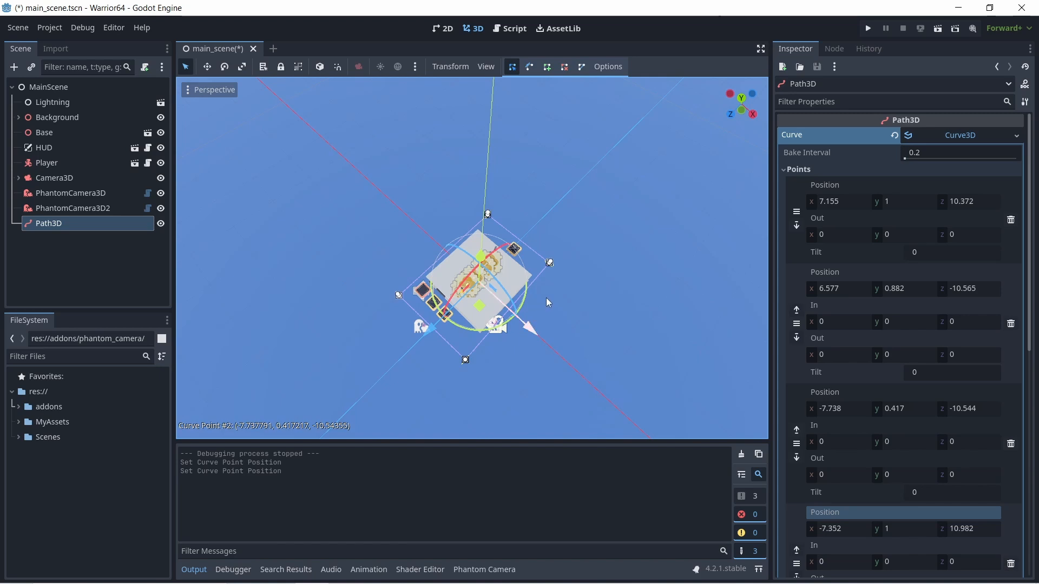
drag(551, 266, 563, 272)
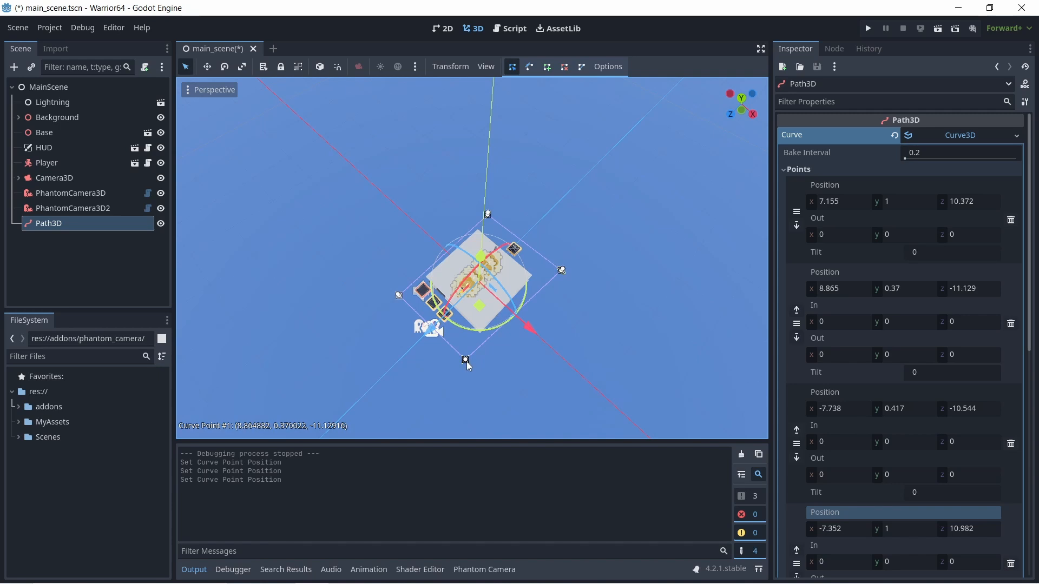
- Delete Path3D's closing point near point 0 and move point 0 to about (9.09, 0.72, 9.4)
mouse_move(467, 361)
mouse_down()
mouse_move(480, 372)
mouse_move(459, 355)
mouse_up()
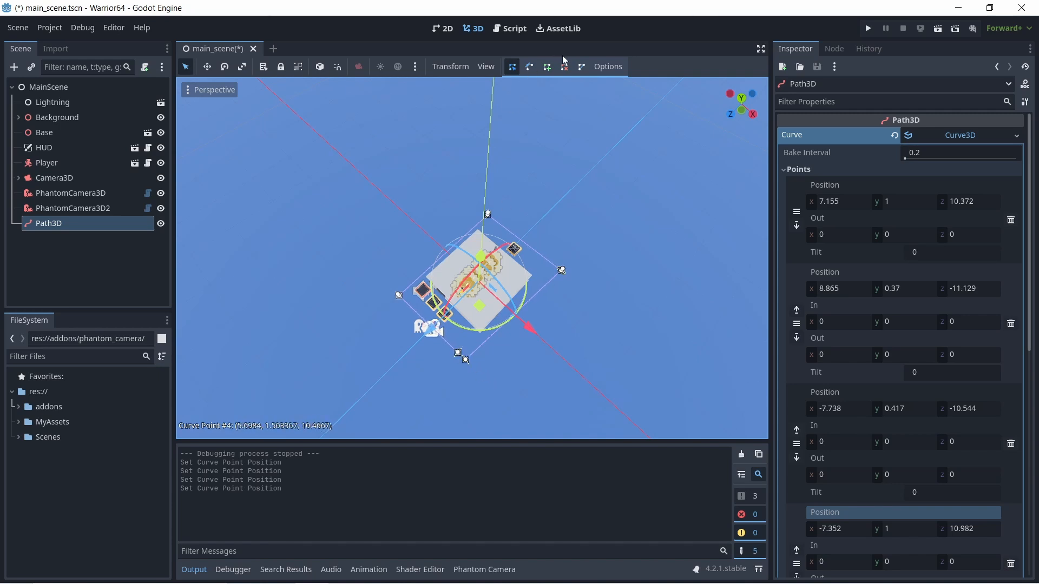
right_click(461, 354)
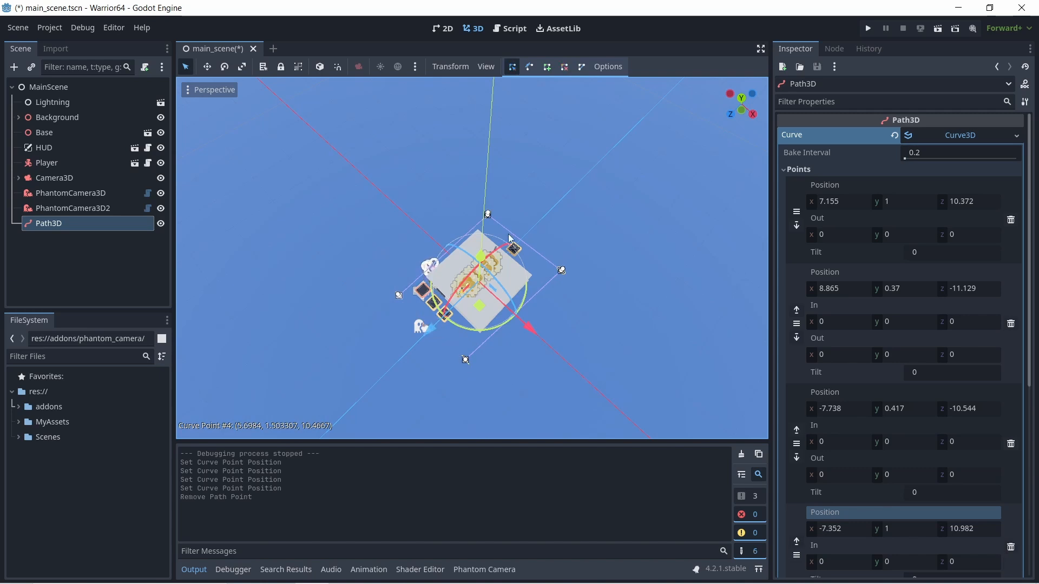
drag(465, 360, 481, 368)
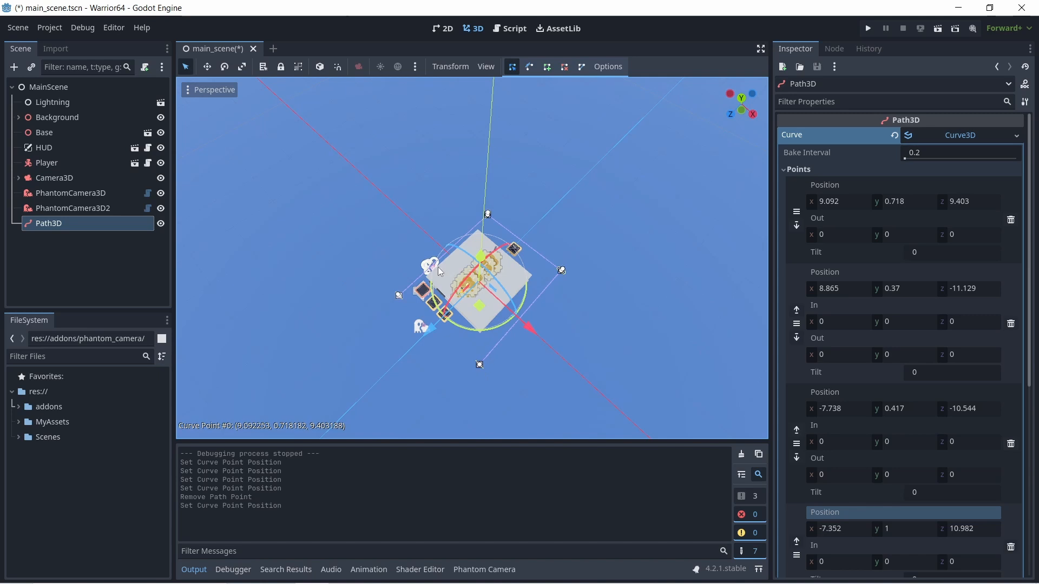
- Move Path3D points 3, 2, 1 and 0 outward to about (-11.08, 2.09, 11.09), (-9.47, 0.9, -10.43), (9.99, 0.37, -10.77) and (10.44, 0.72, 11.77)
drag(399, 298, 386, 282)
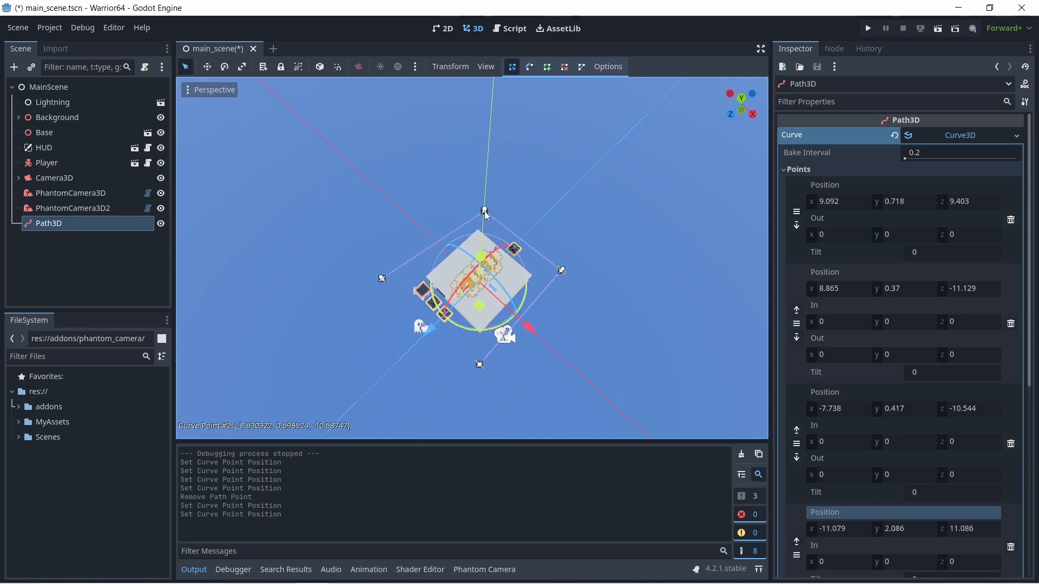
drag(487, 215, 482, 212)
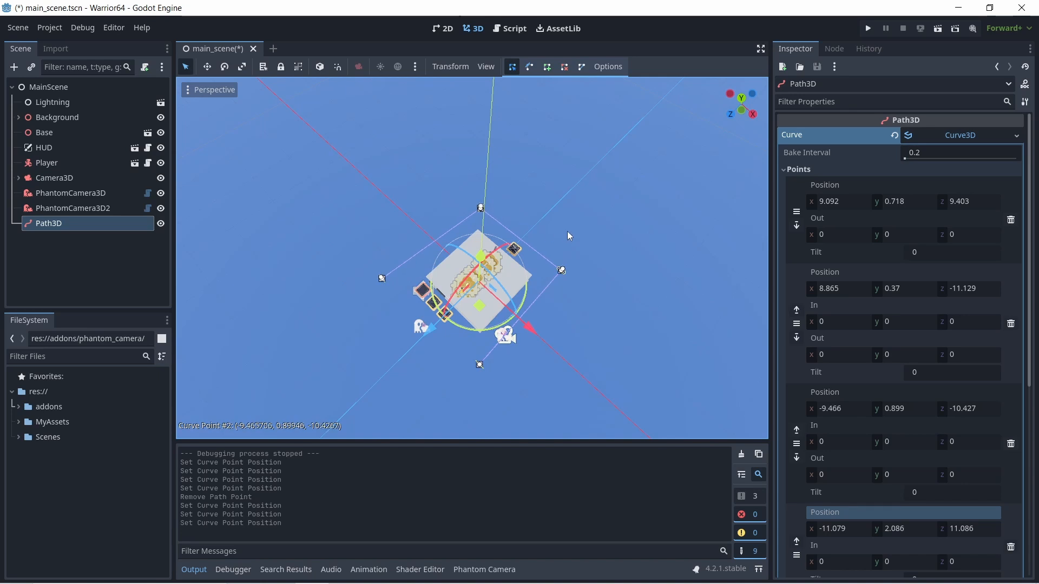
middle_drag(568, 236, 543, 290)
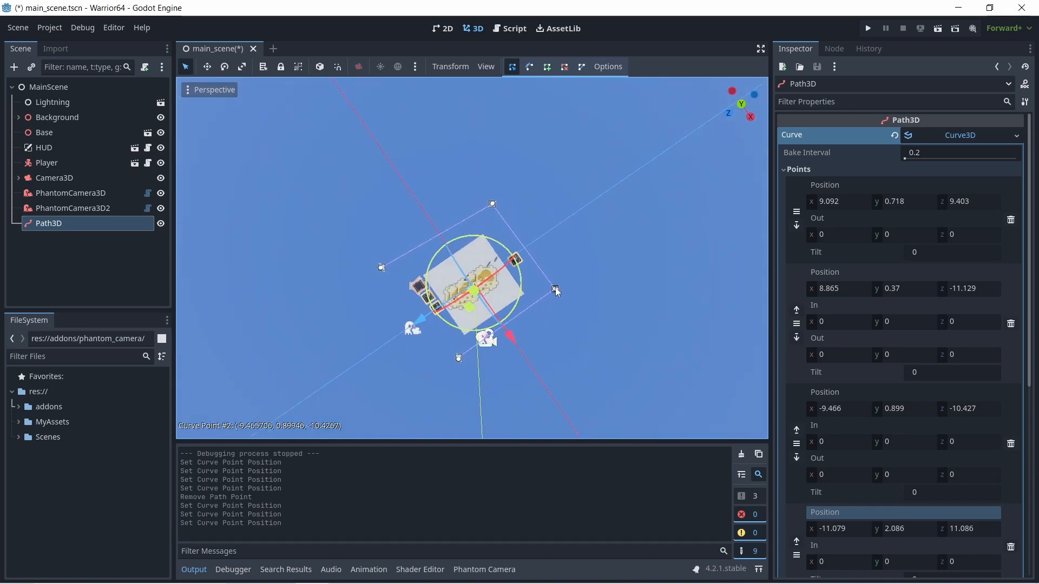
mouse_move(555, 289)
mouse_down()
mouse_move(546, 294)
mouse_move(557, 296)
mouse_up()
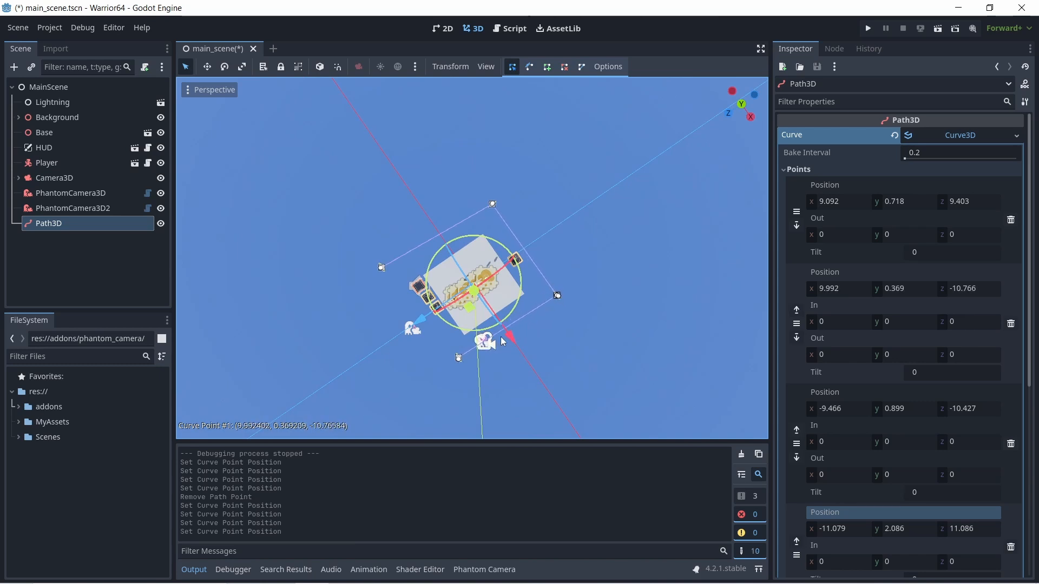
drag(459, 358, 455, 374)
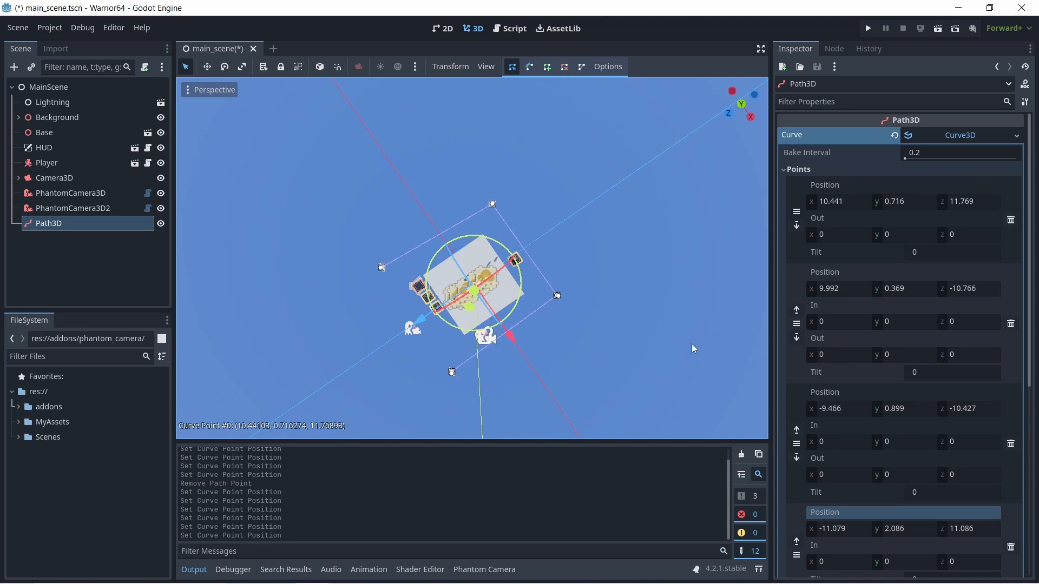
- Set the Y position of all four Path3D curve points to 1 and close the curve
click(914, 202)
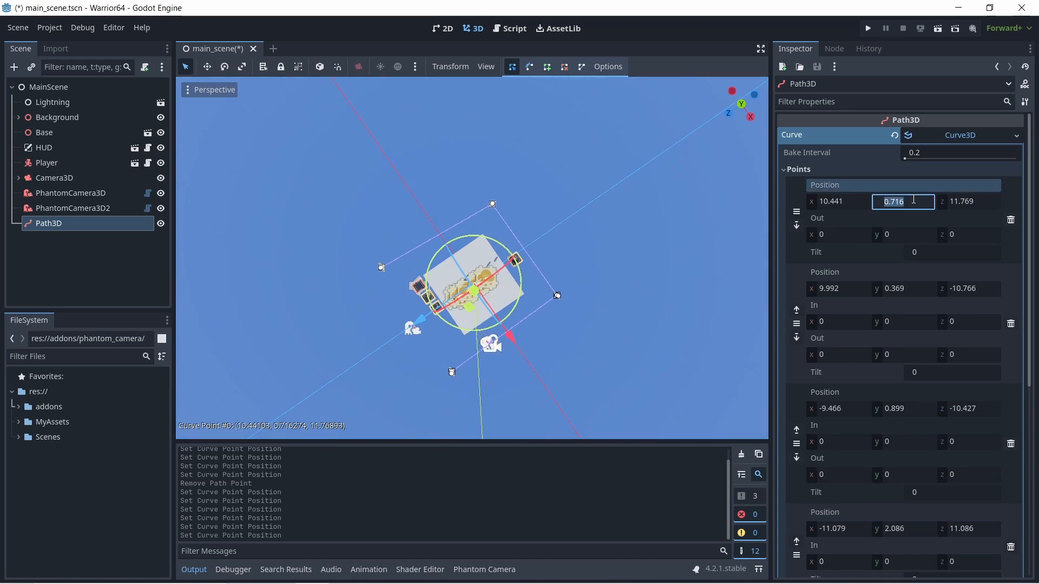
text(1)
click(920, 289)
text(1)
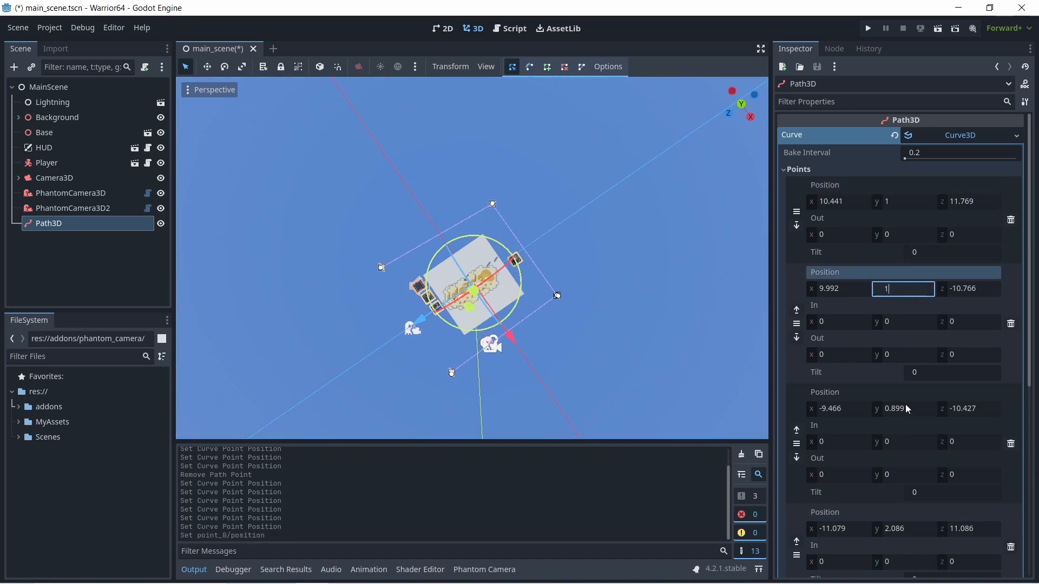
click(918, 410)
click(913, 528)
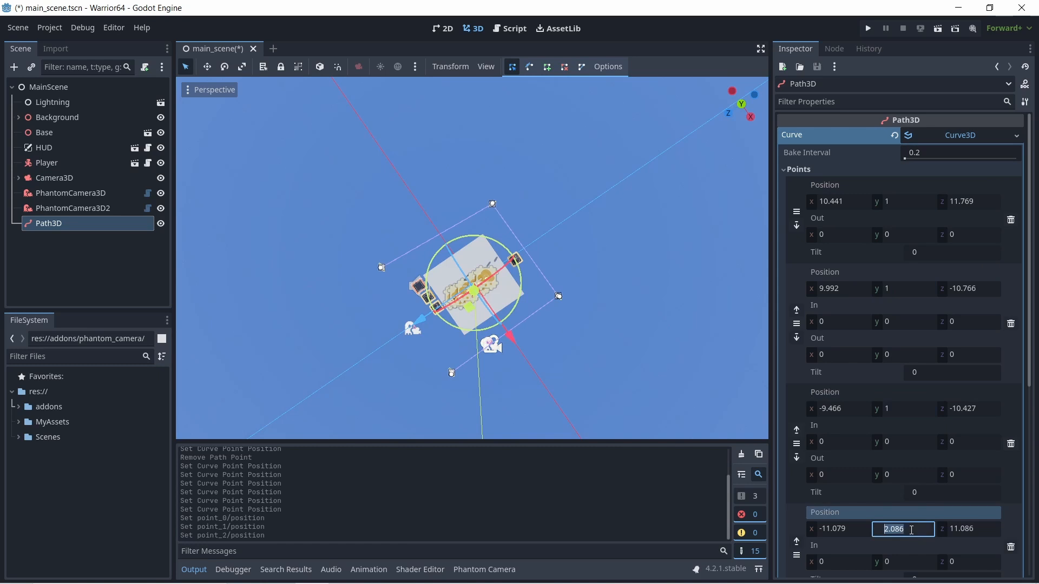
text(1)
key(Return)
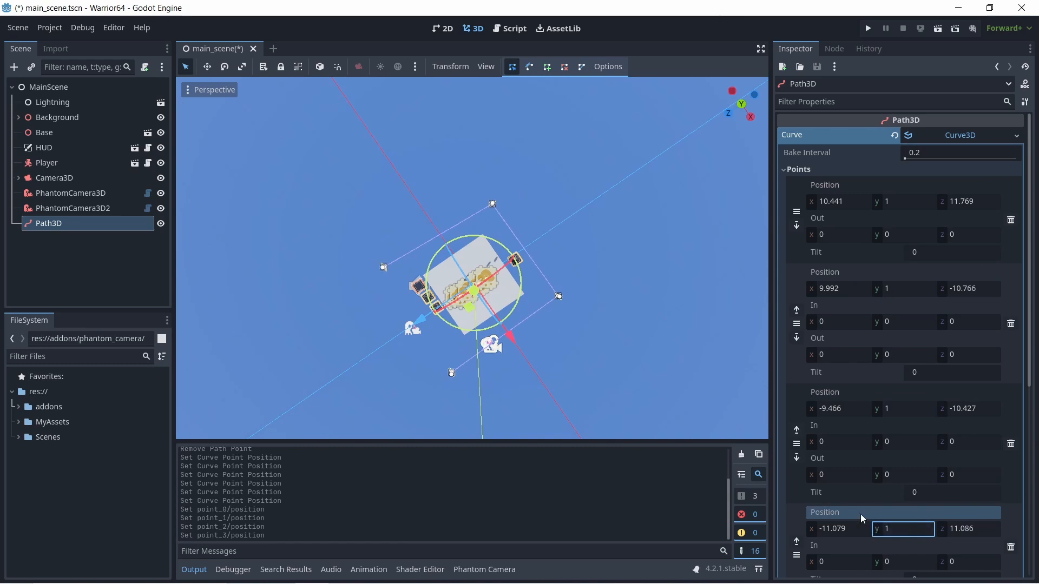
click(581, 68)
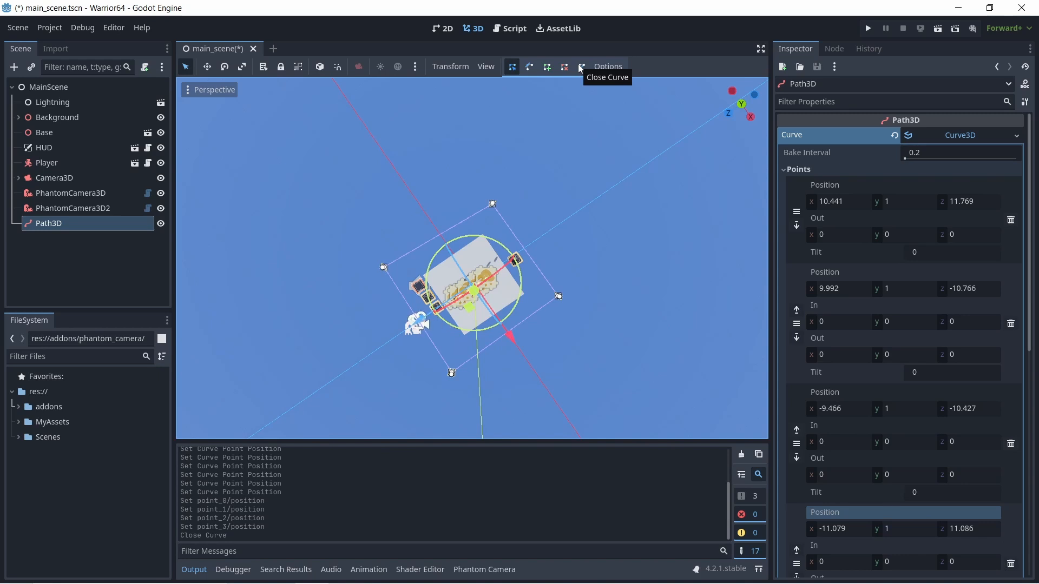
- Run the project, move and jump the player around the platforms to examine how the camera follows the closed path, and close the game
click(869, 28)
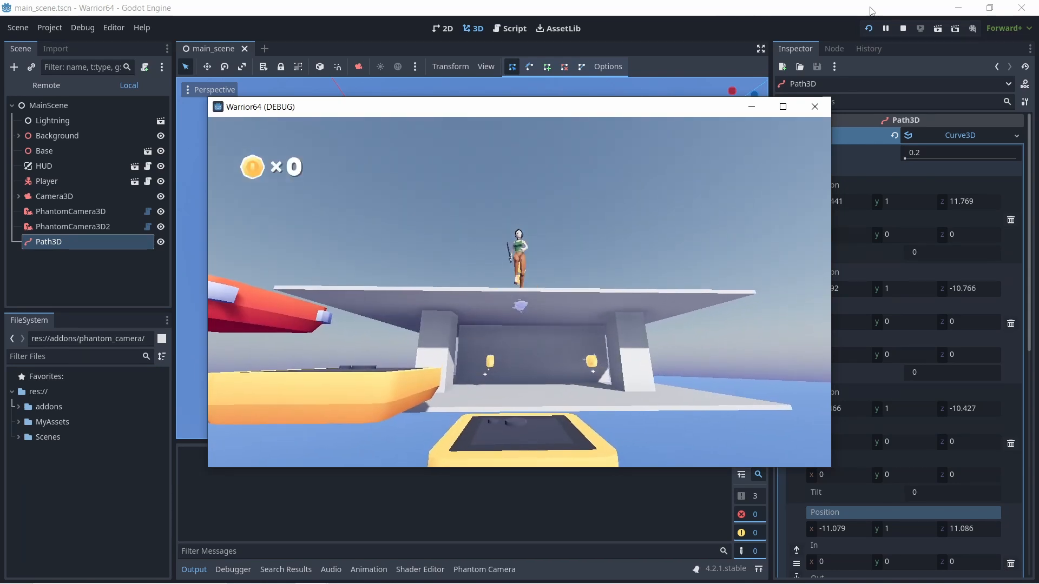
key(d)
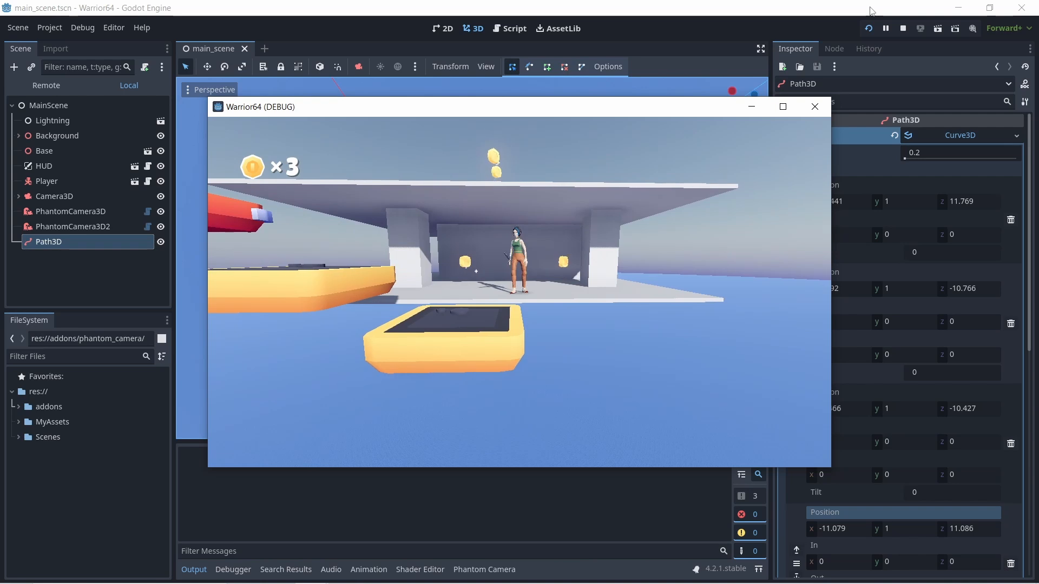
key(space)
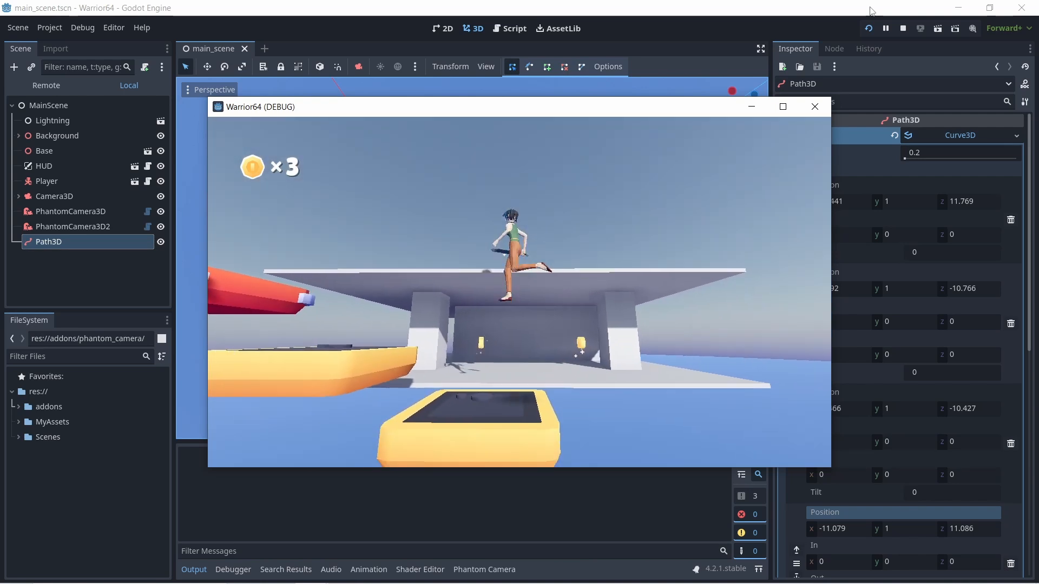
key(space)
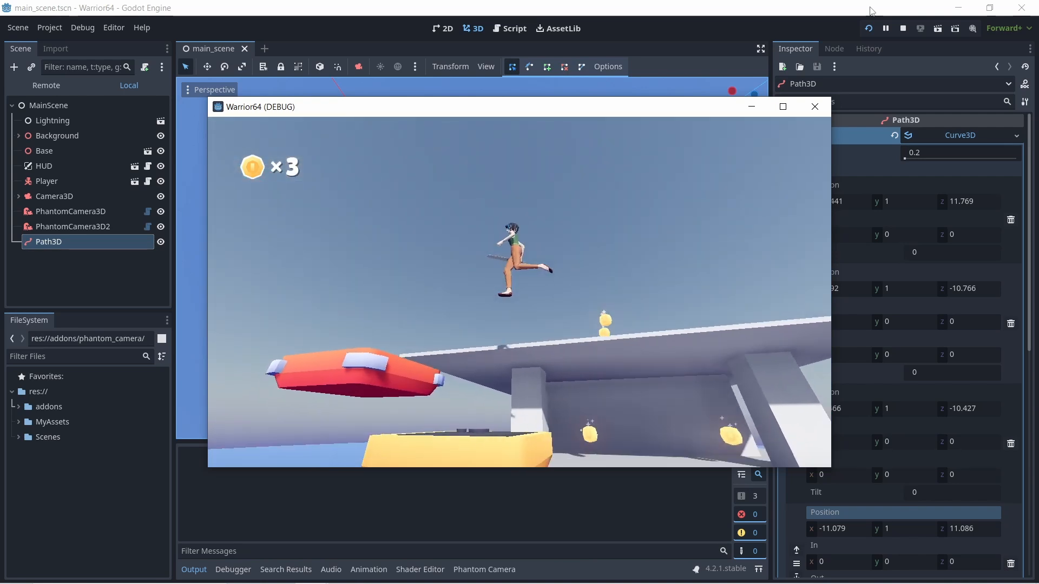
key(space)
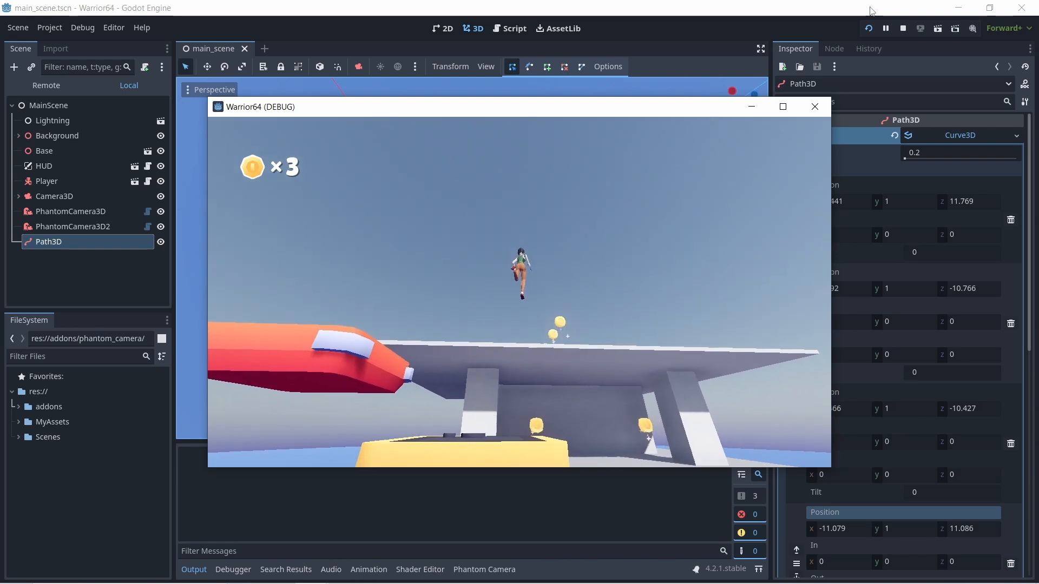
key(d)
key(w)
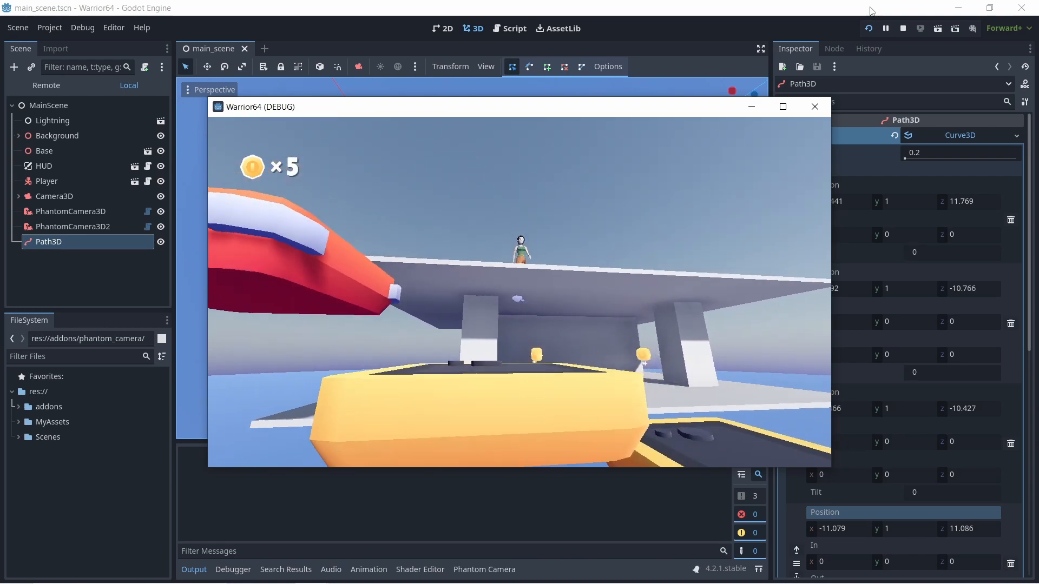
key(d)
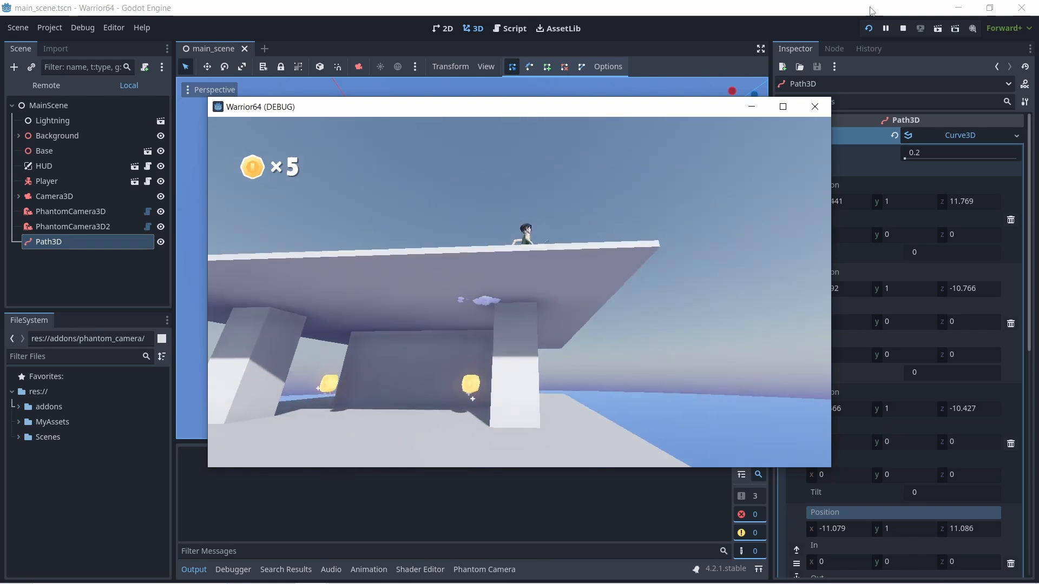
key(a)
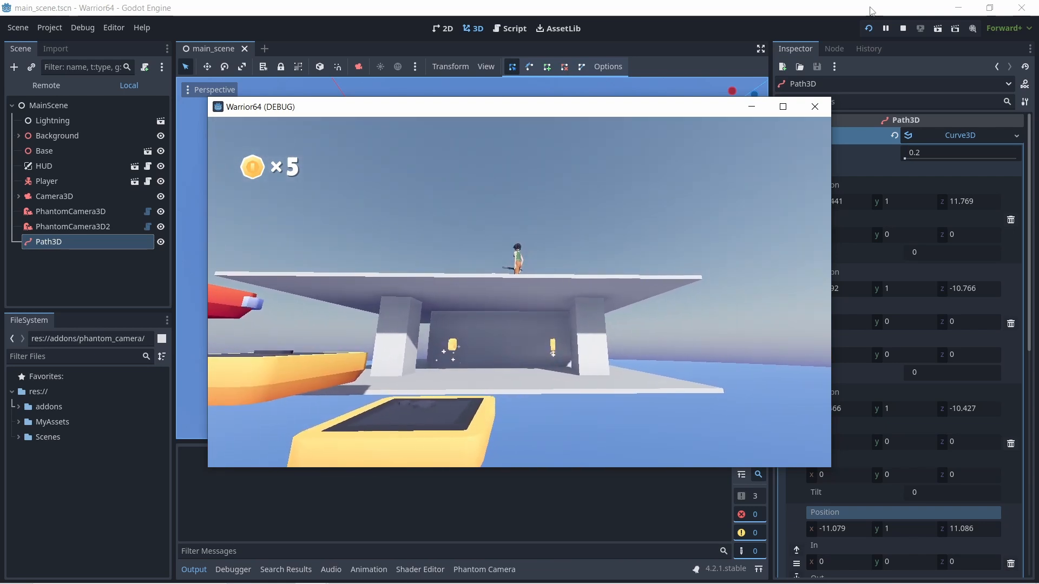
click(815, 107)
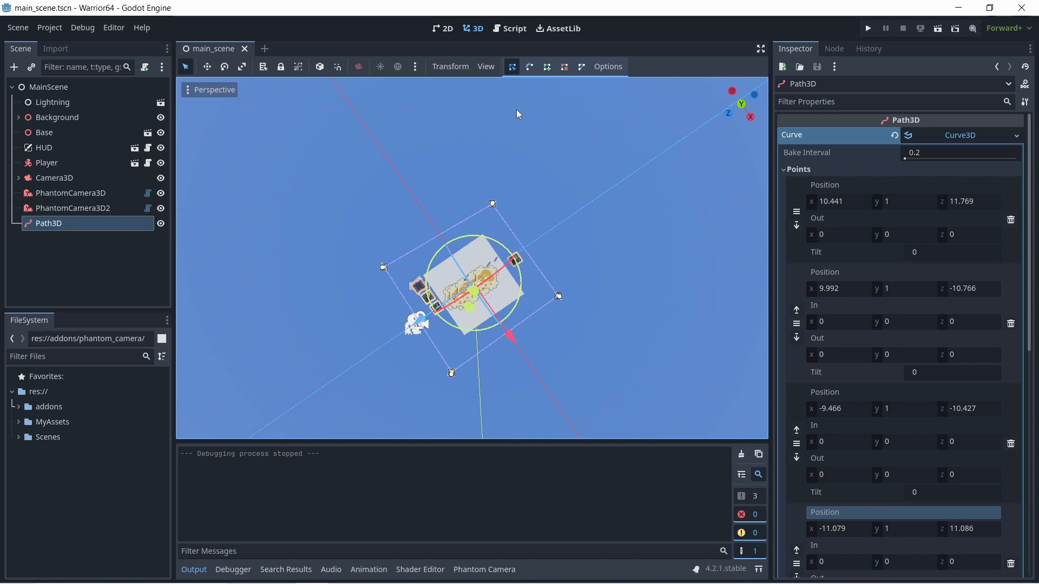
click(73, 188)
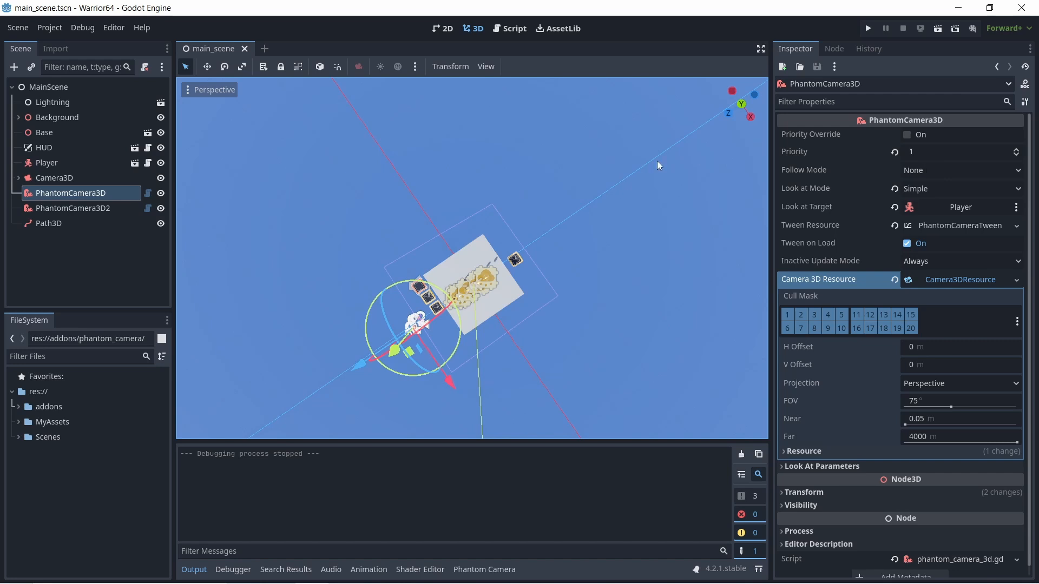
click(48, 179)
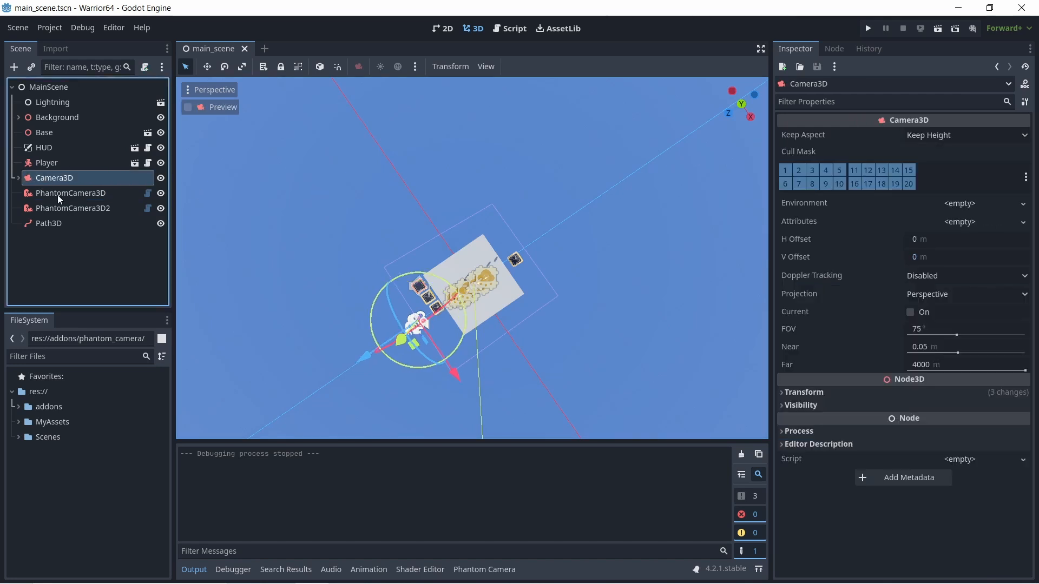
click(60, 207)
click(61, 193)
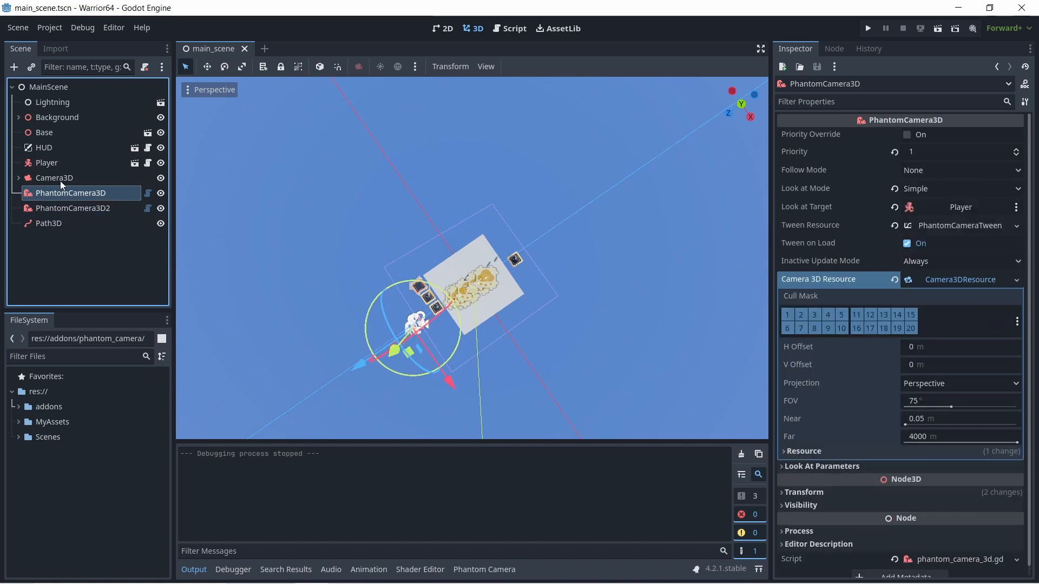
click(59, 178)
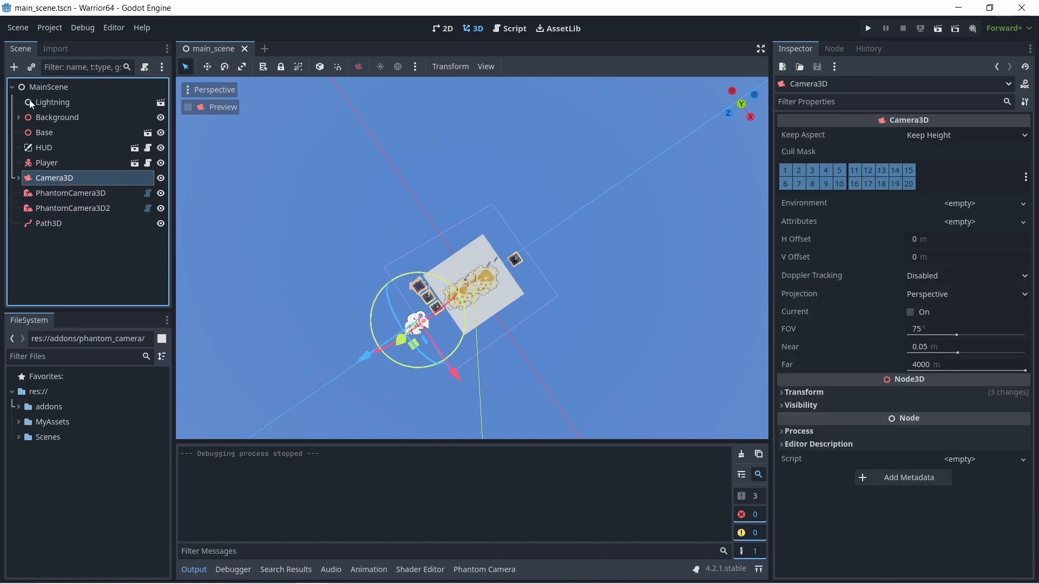
- Add a plain Node under MainScene and place it between Player and Camera3D in the scene tree
click(23, 86)
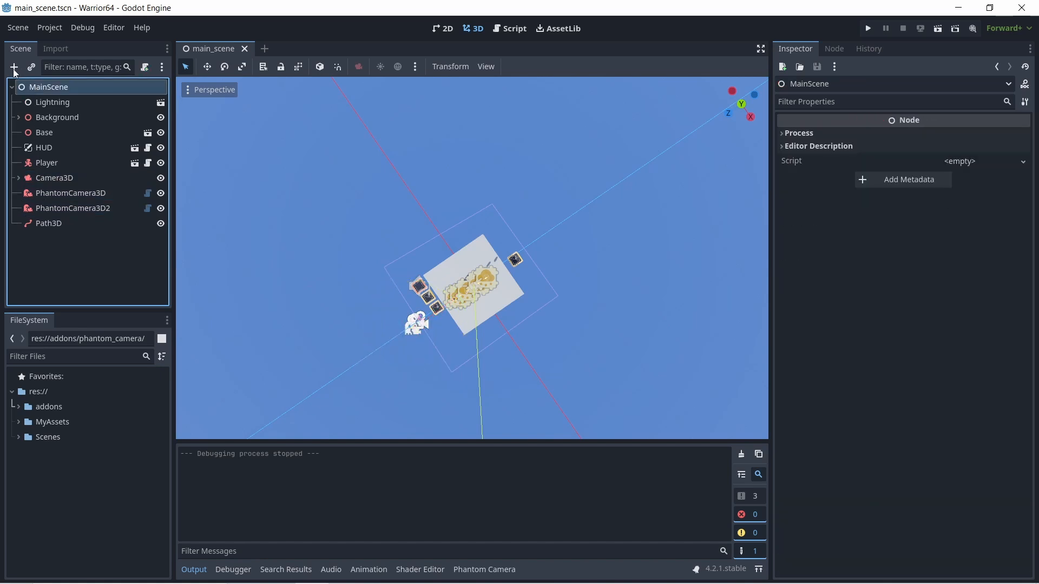
click(14, 67)
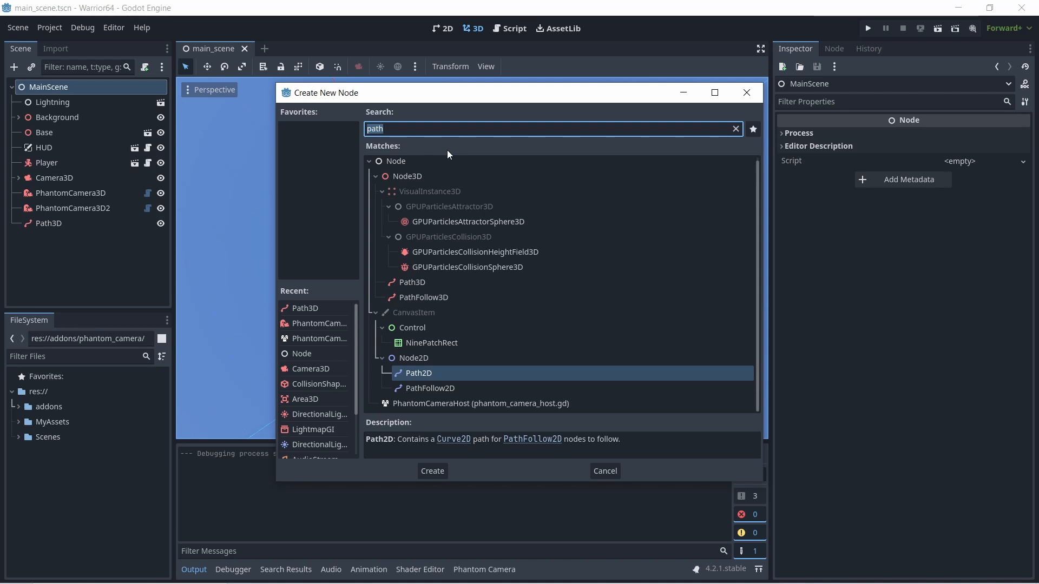
click(406, 162)
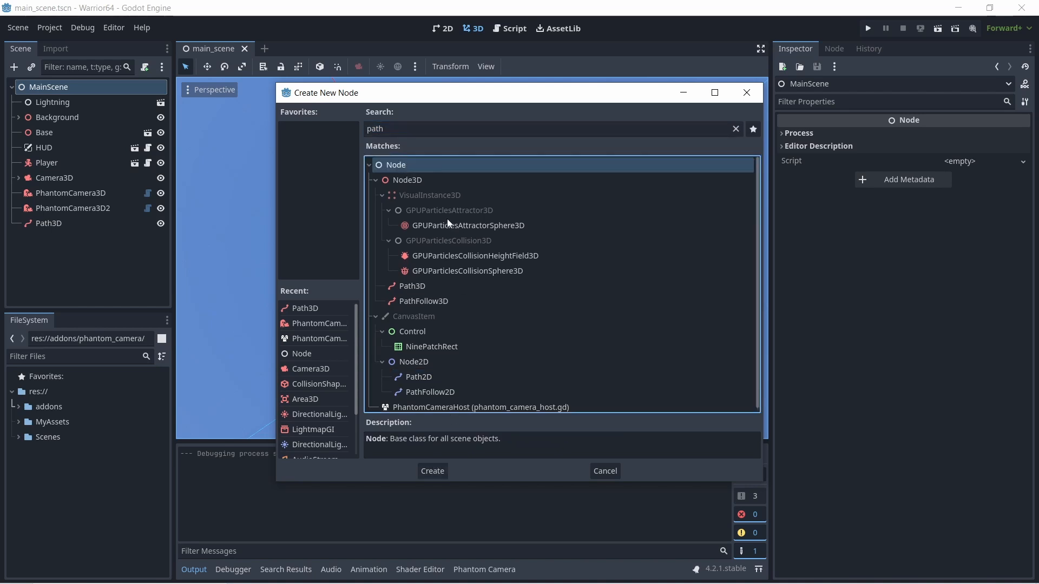
click(428, 473)
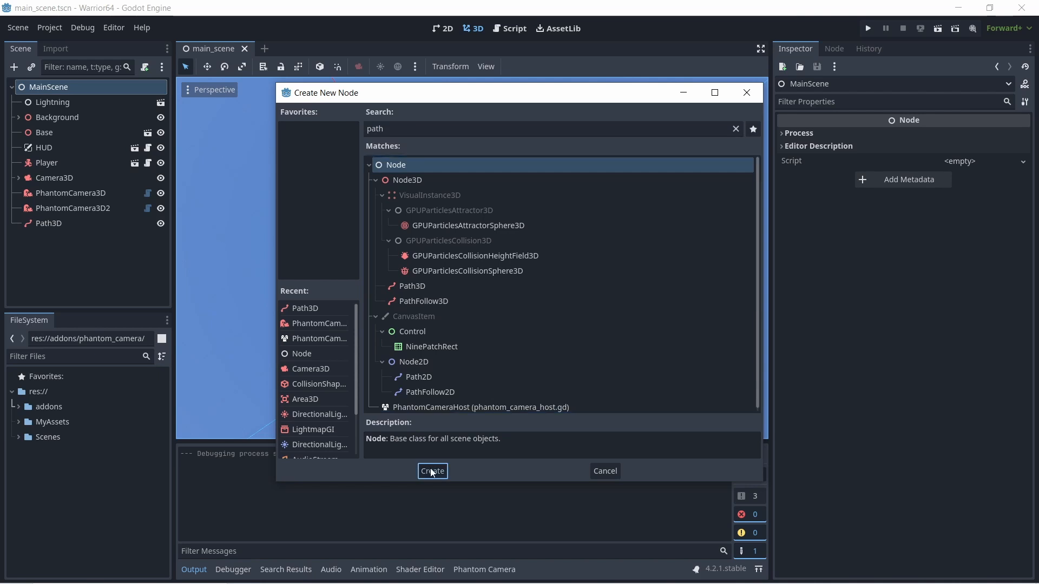
drag(63, 238, 55, 174)
- Rename the new node CameraDirector and attach a new default-template GDScript at res://Scenes/CameraDirector.gd
double_click(62, 177)
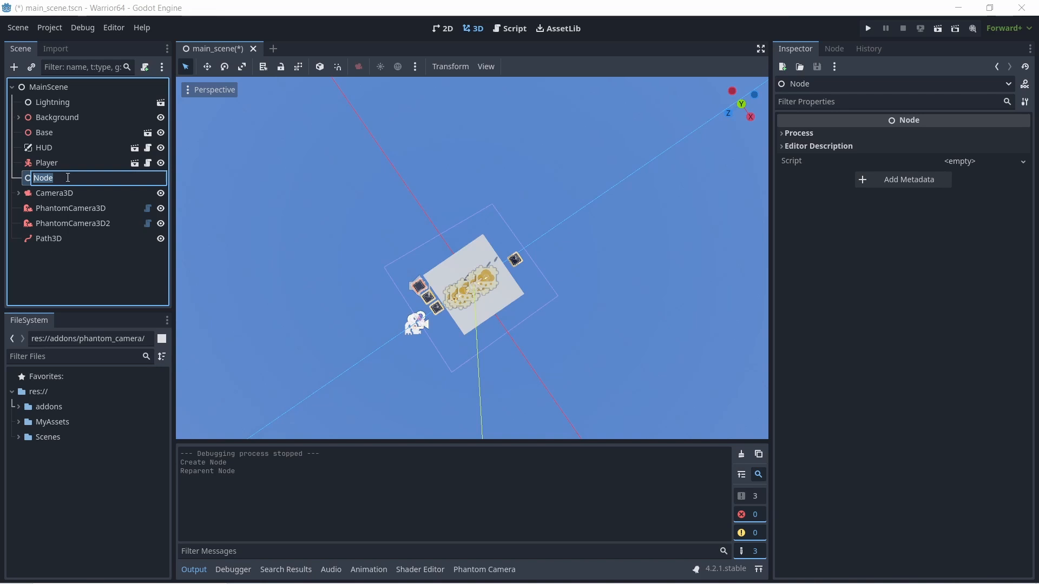
text(CameraCo)
key(BackSpace)
key(BackSpace)
text(Director)
key(Return)
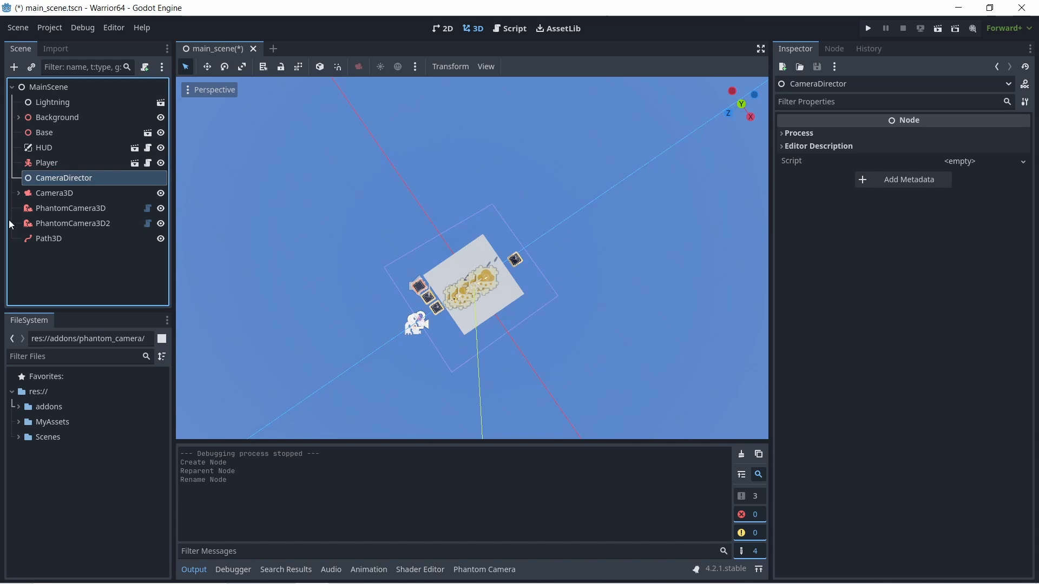
click(145, 67)
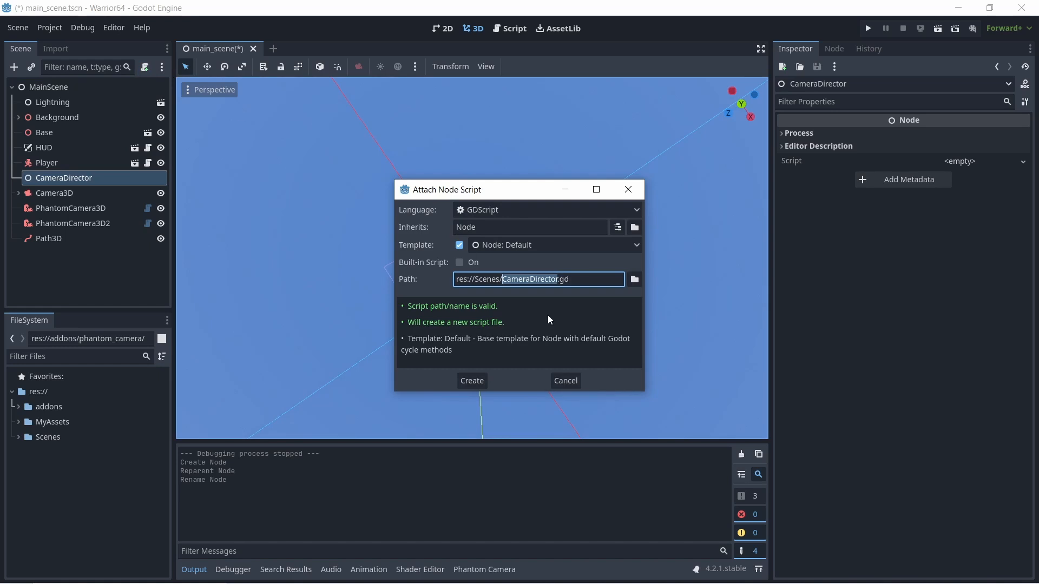
click(476, 384)
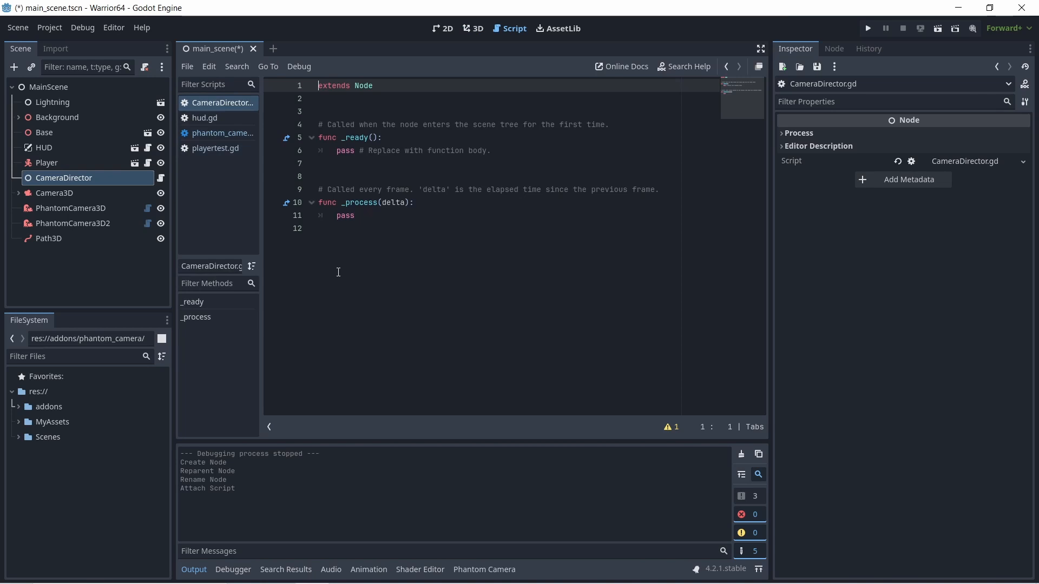
click(70, 208)
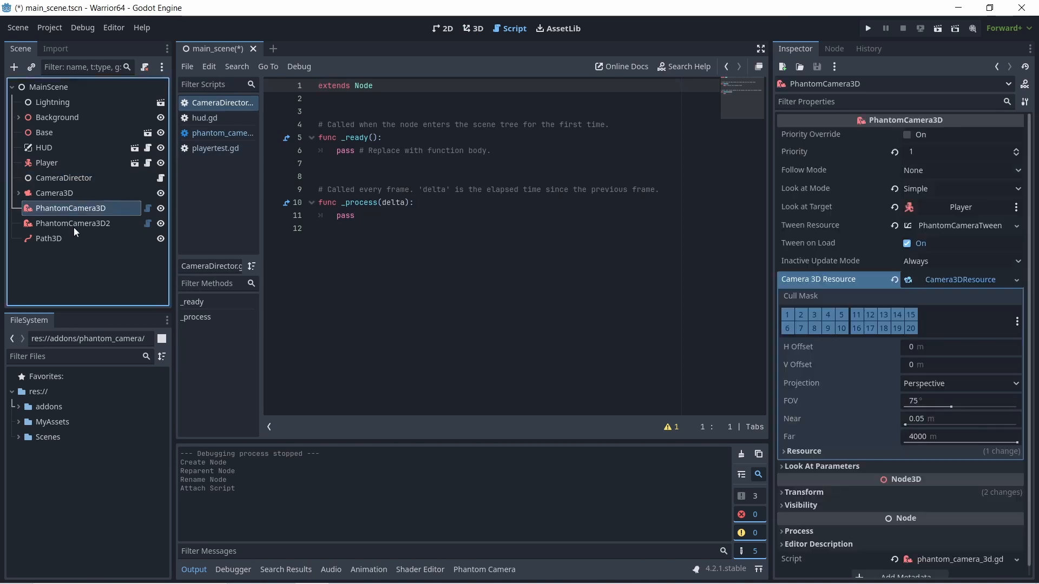
click(73, 228)
click(81, 209)
click(86, 228)
click(81, 210)
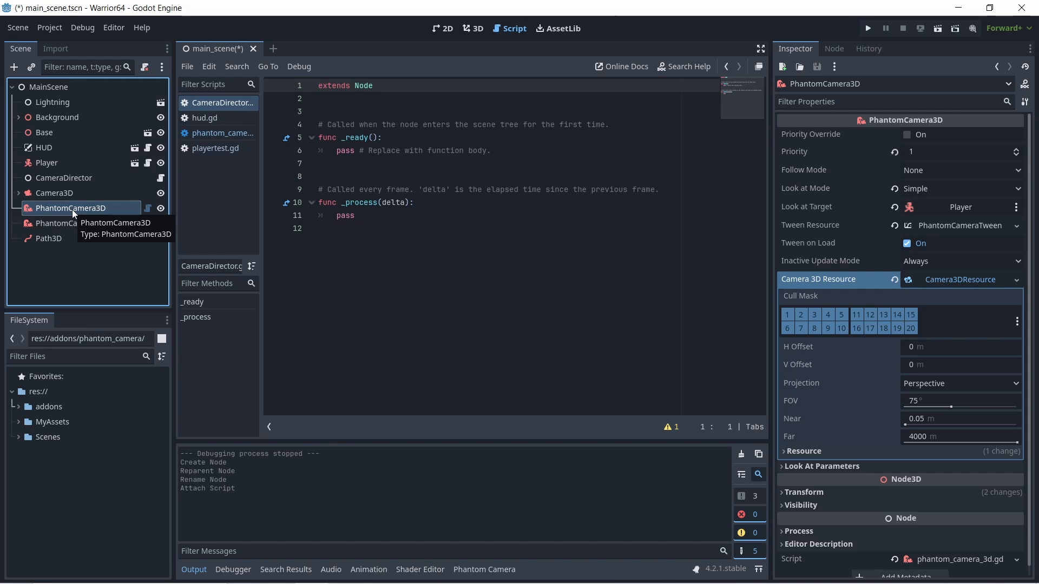
click(53, 177)
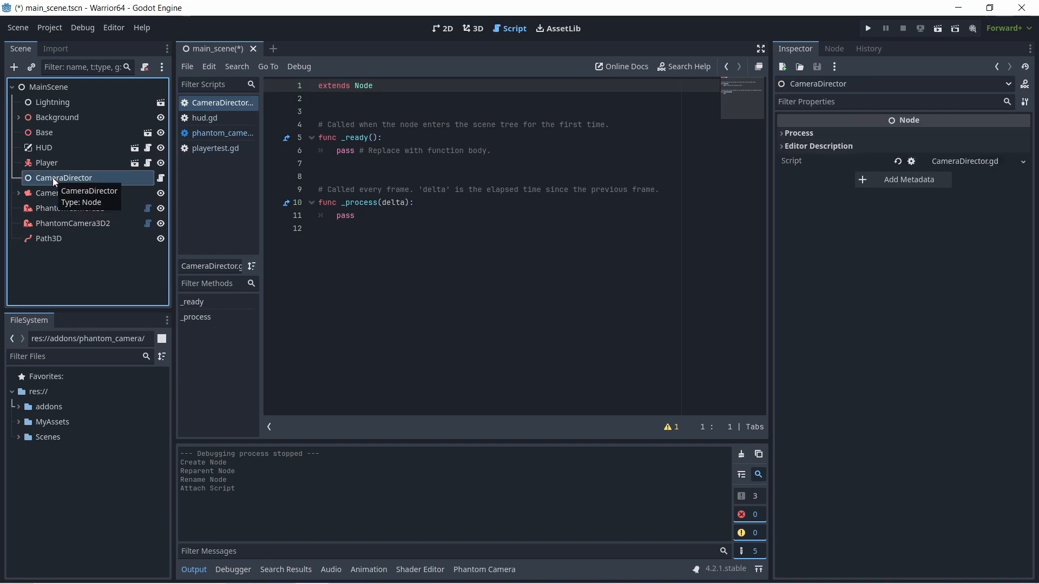
click(330, 110)
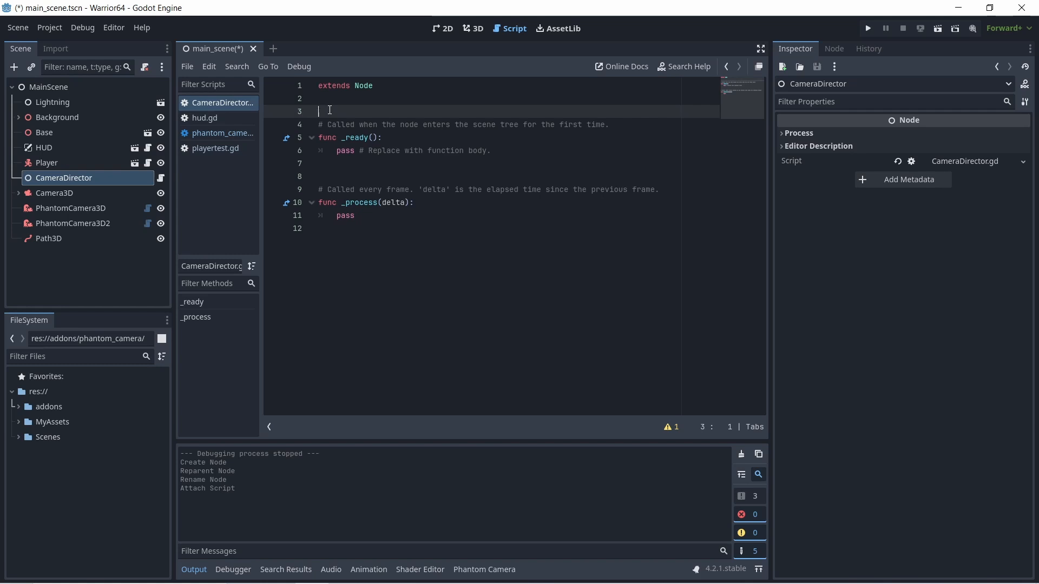
text(export variabl)
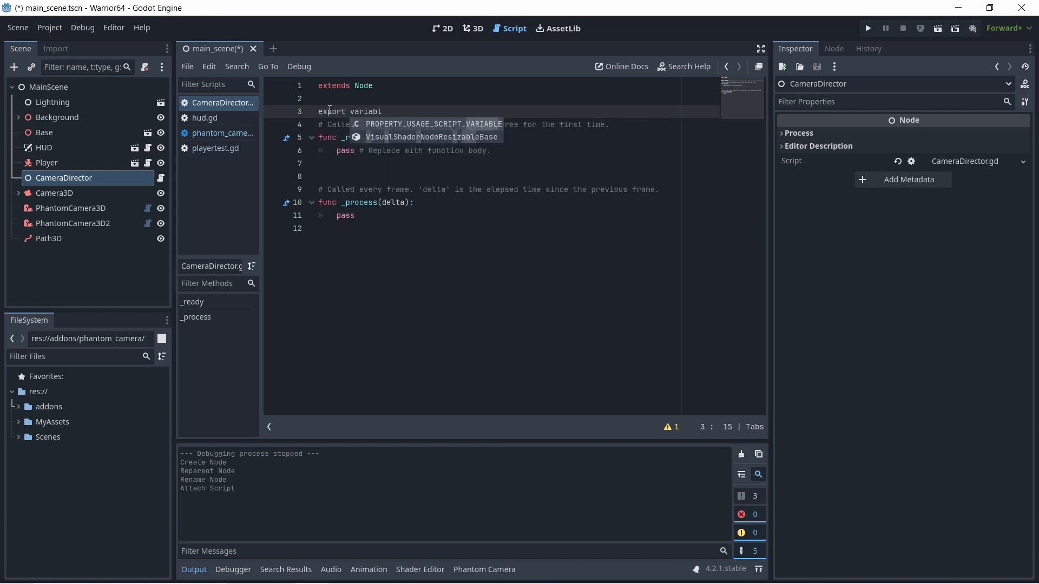
key(BackSpace)
key(BackSpace)
key(BackSpace)
key(BackSpace)
key(BackSpace)
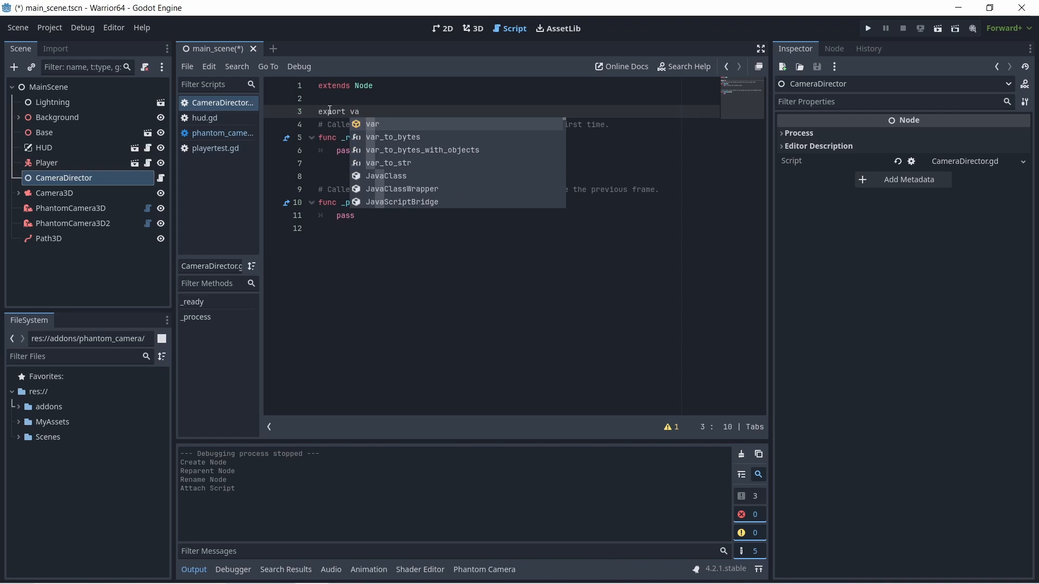
text(r)
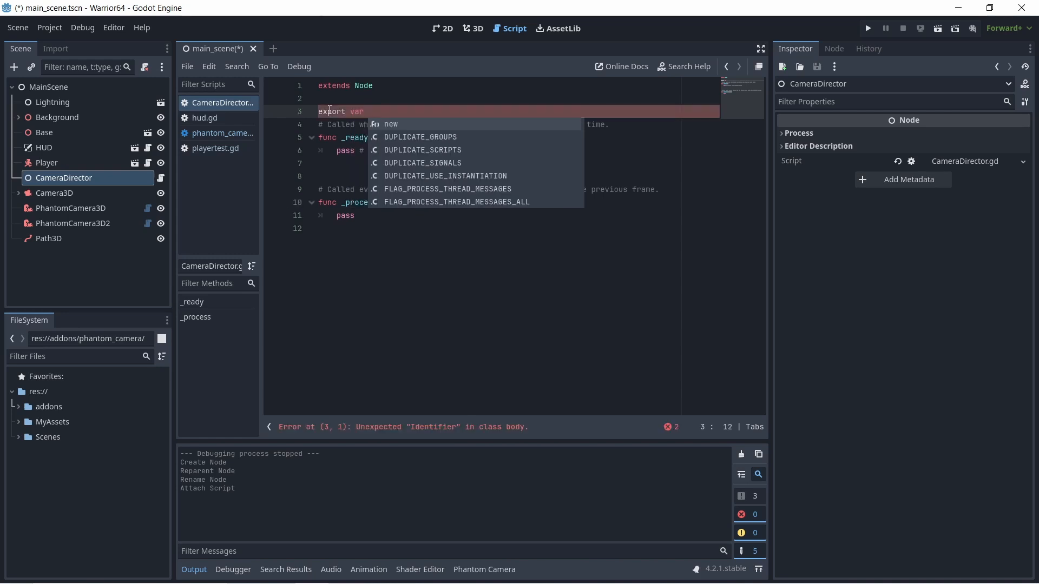
click(320, 110)
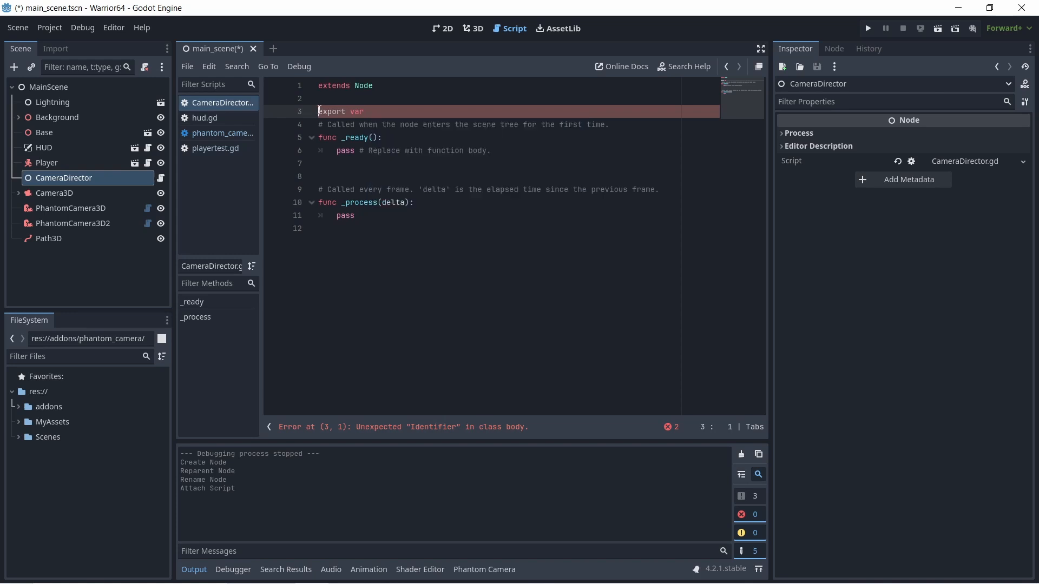
text(@)
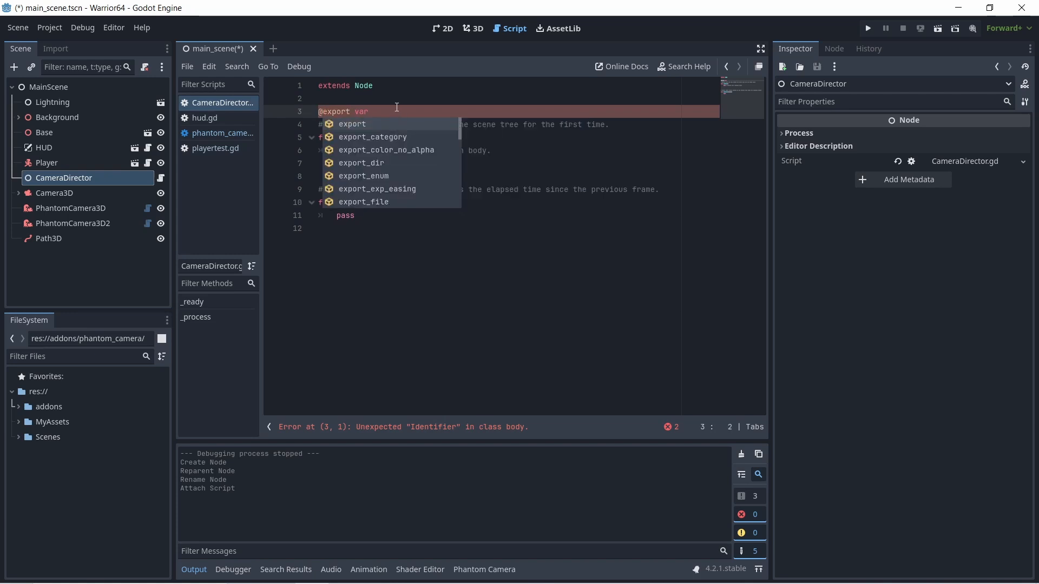
click(397, 106)
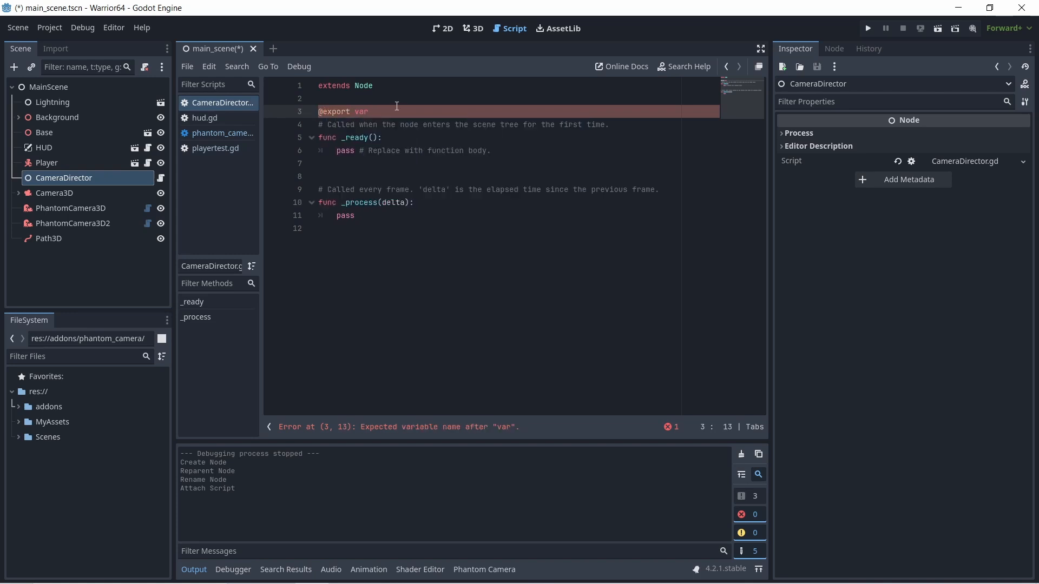
text(cam1)
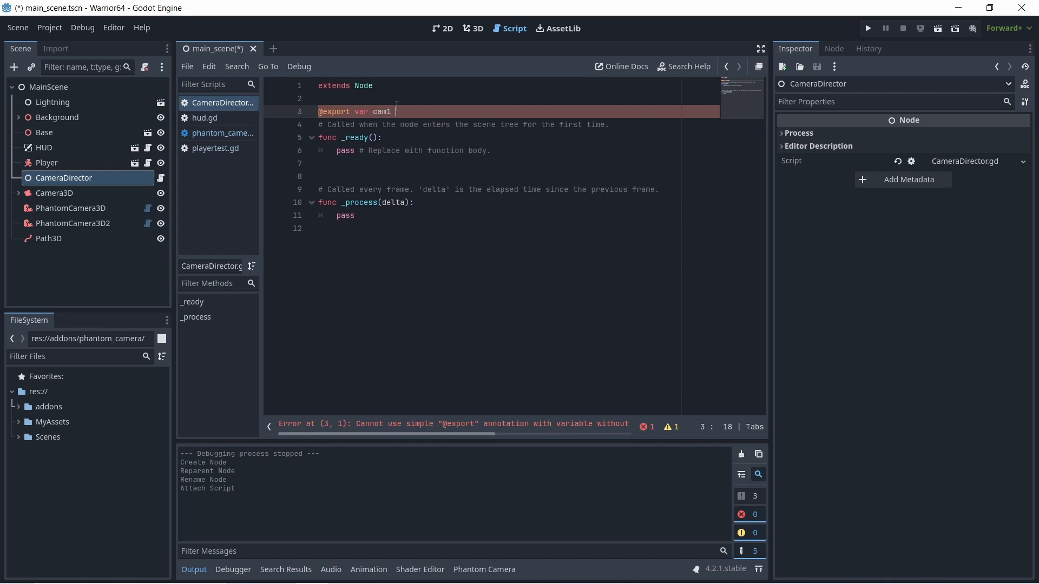
text(: Node3D)
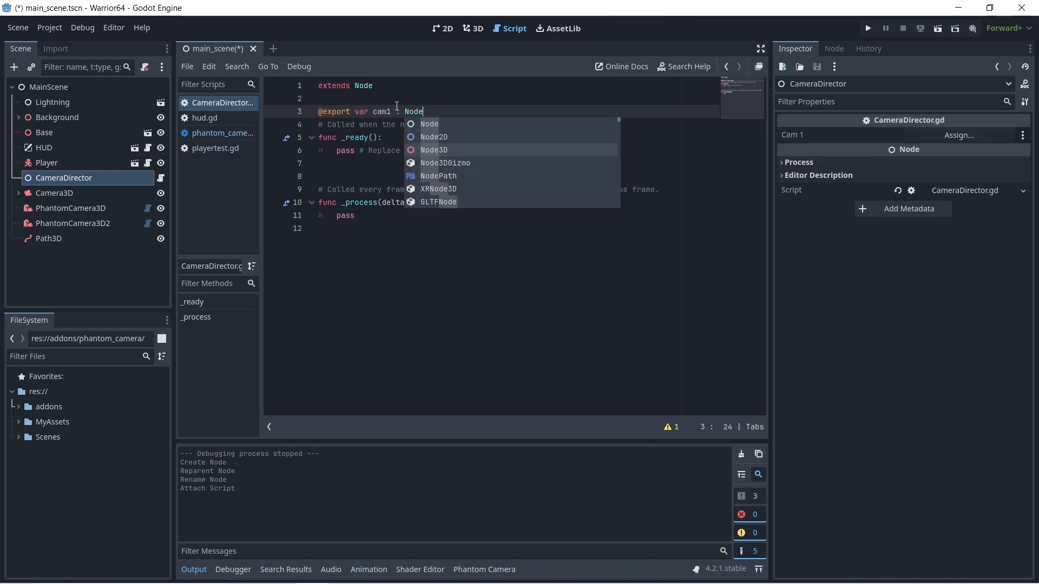
key(Return)
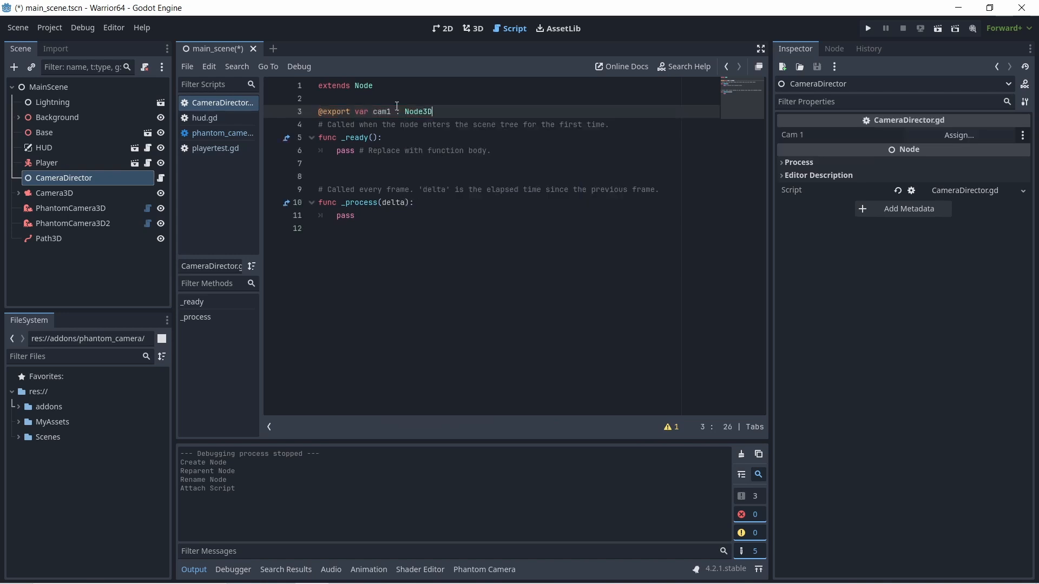
- Duplicate the cam1 declaration onto the line below and rename the copied variable cam2
drag(439, 113, 321, 113)
right_click(321, 113)
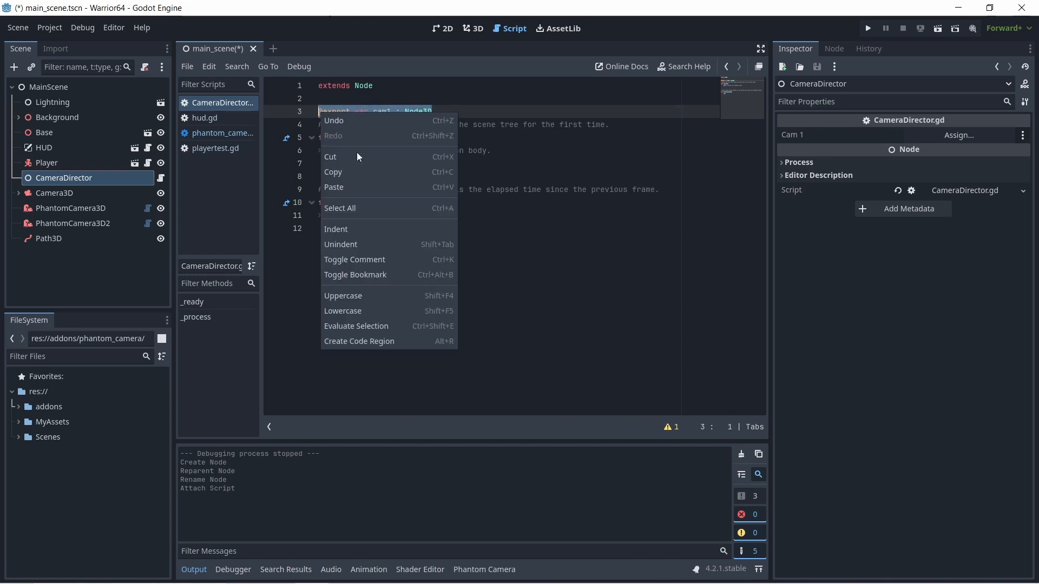
click(362, 171)
click(440, 111)
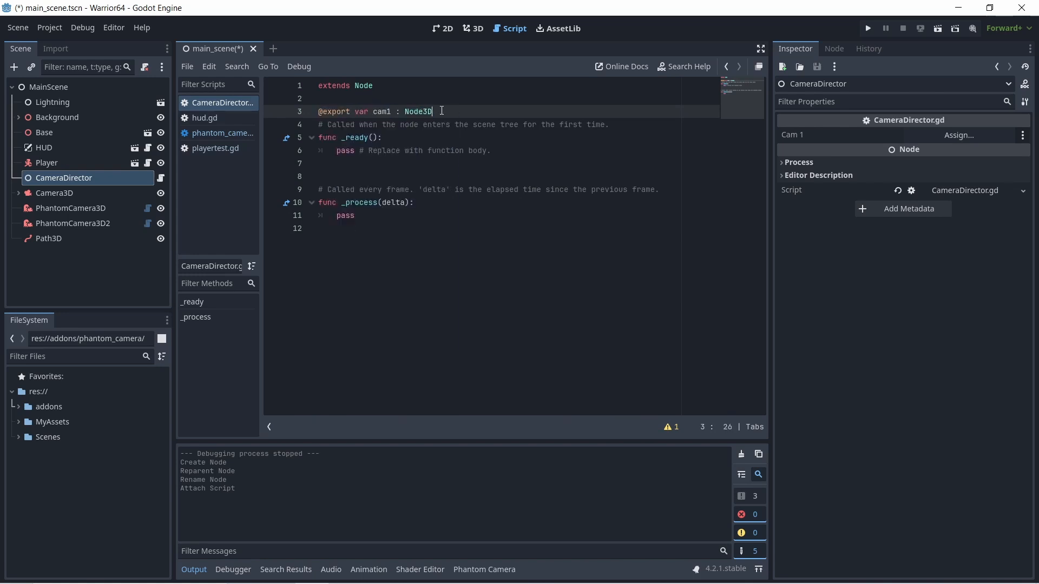
key(Return)
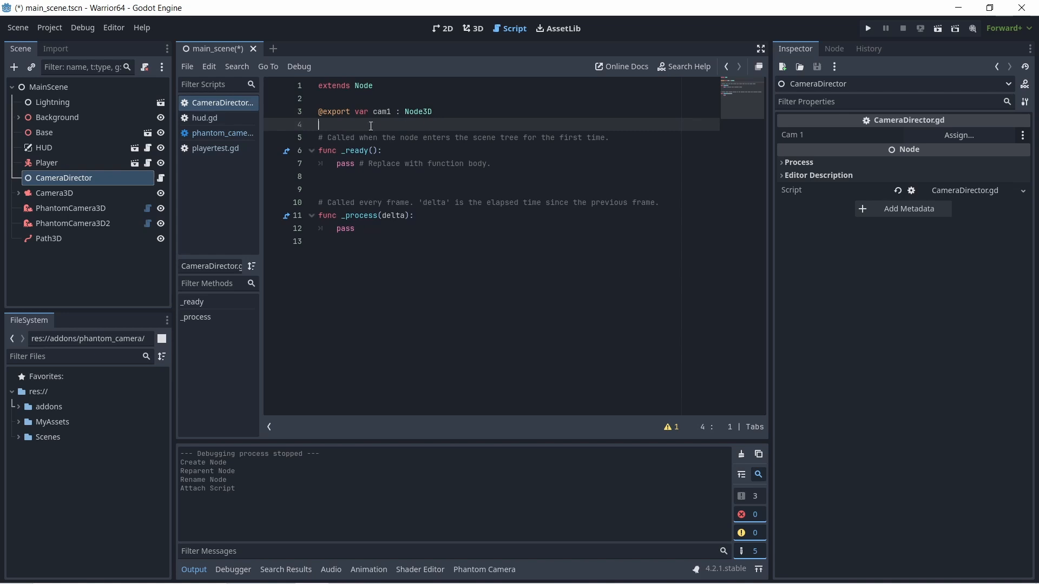
right_click(371, 127)
click(401, 204)
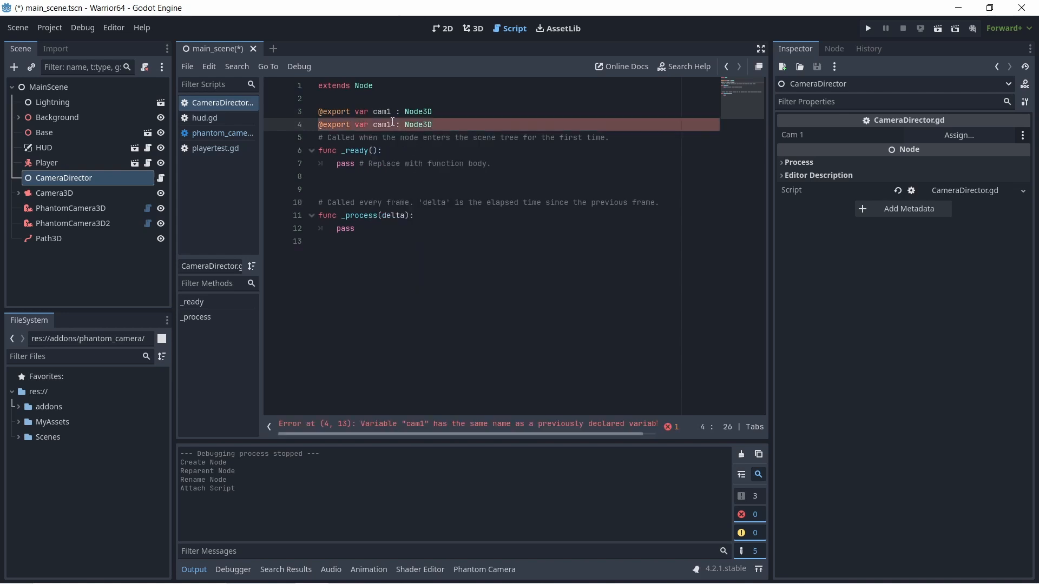
drag(391, 125, 387, 125)
text(2)
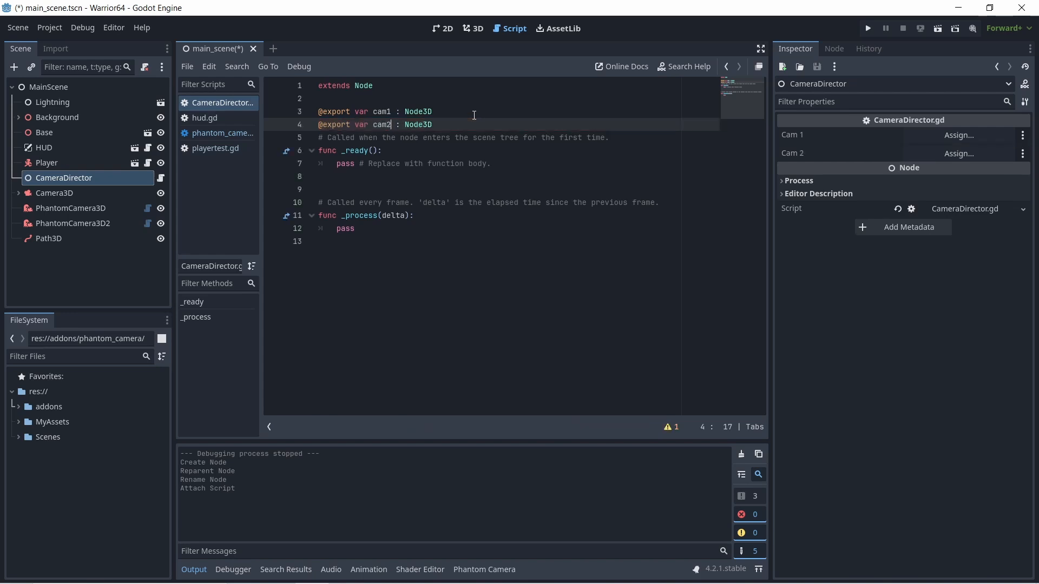
- Add a function "cam1_on():" at the end of the script and begin its body with "cam1."
click(462, 120)
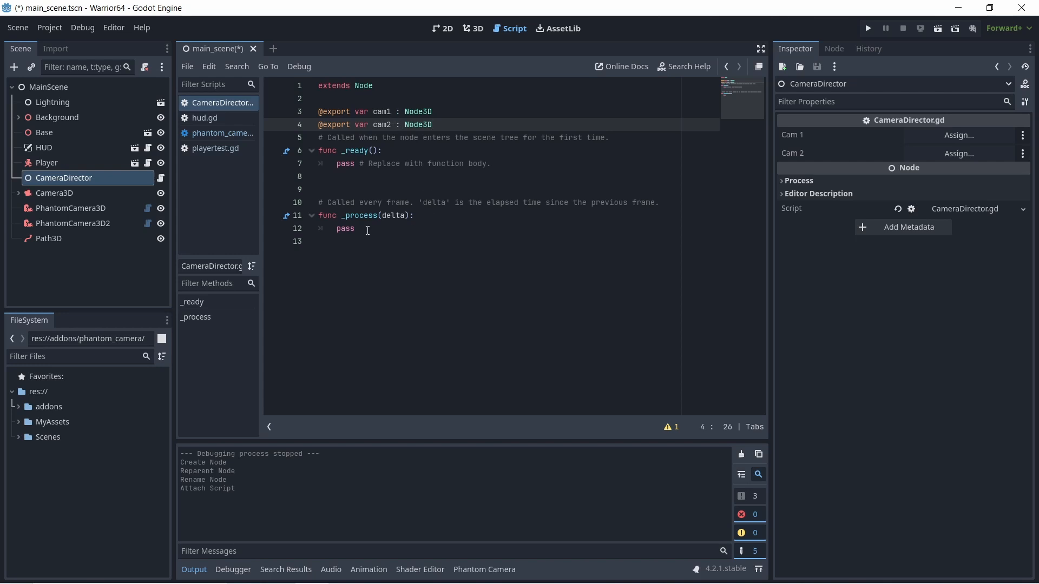
click(433, 241)
key(Return)
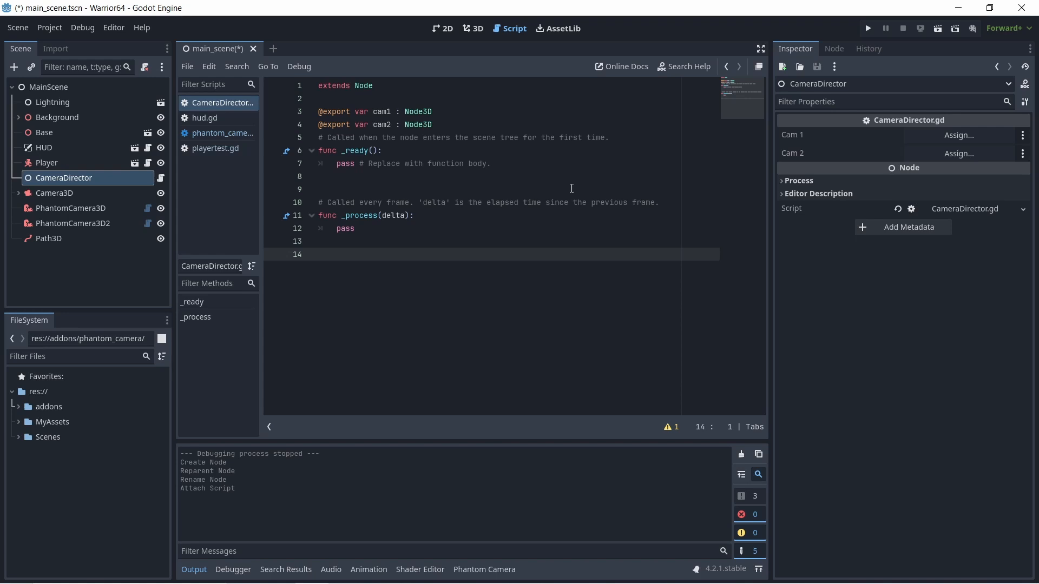
text(func)
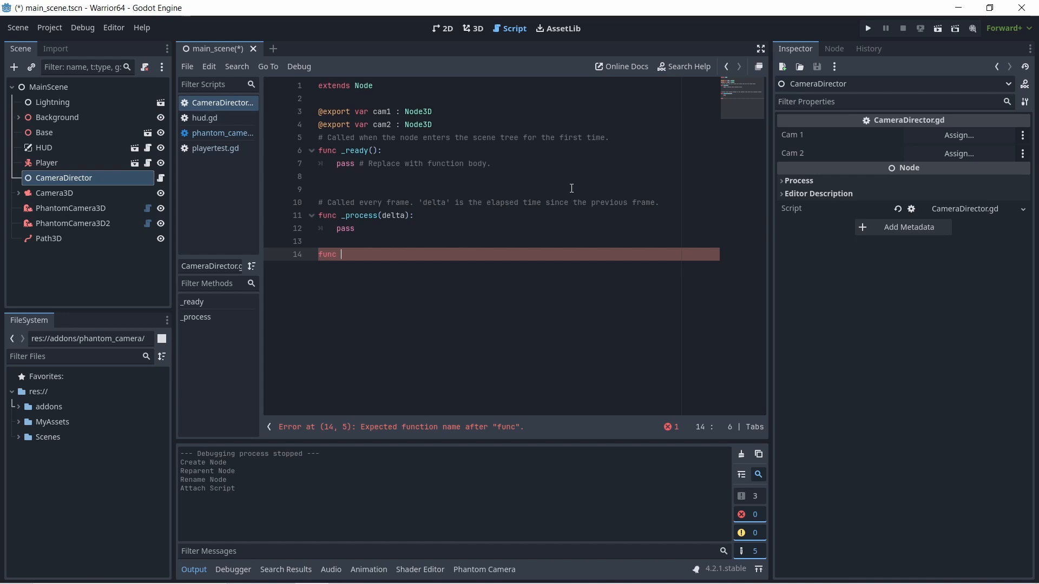
text(cam1)
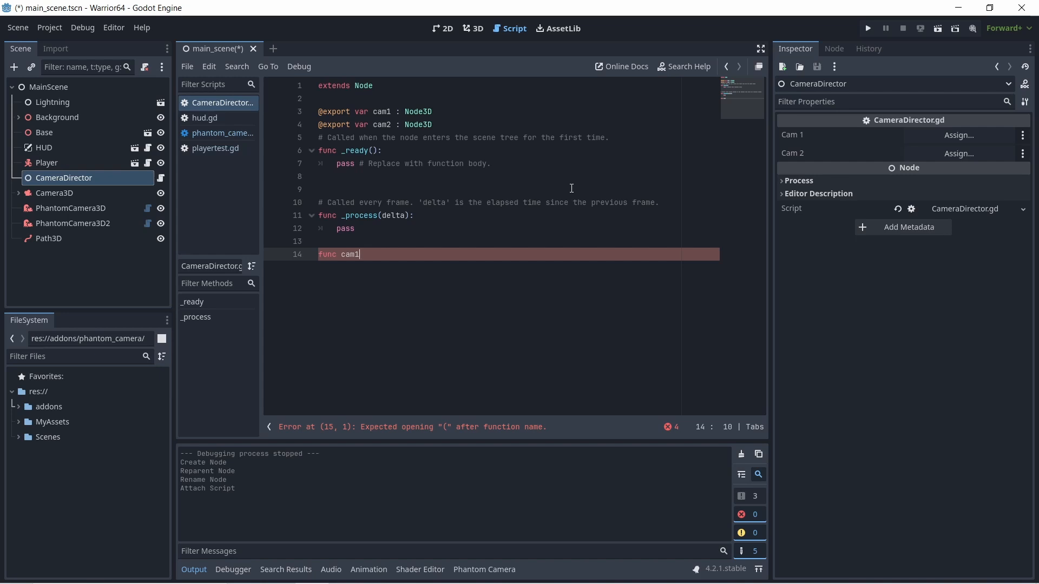
text(_on():)
key(Return)
text(cam1.)
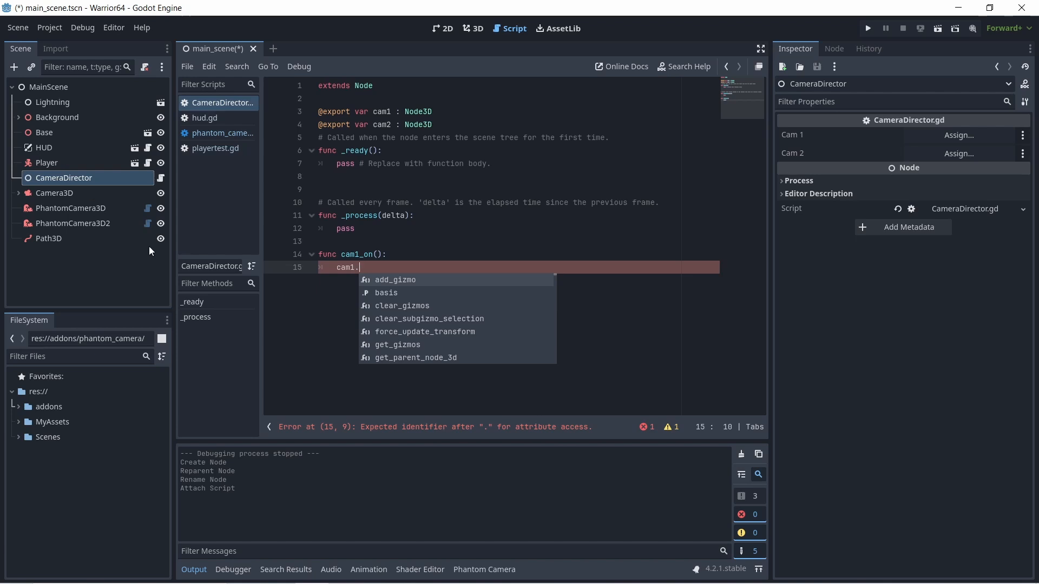
- Switch to the Phantom Camera documentation in Chrome and read the Priority page's properties, setter and getter
mouse_move(498, 570)
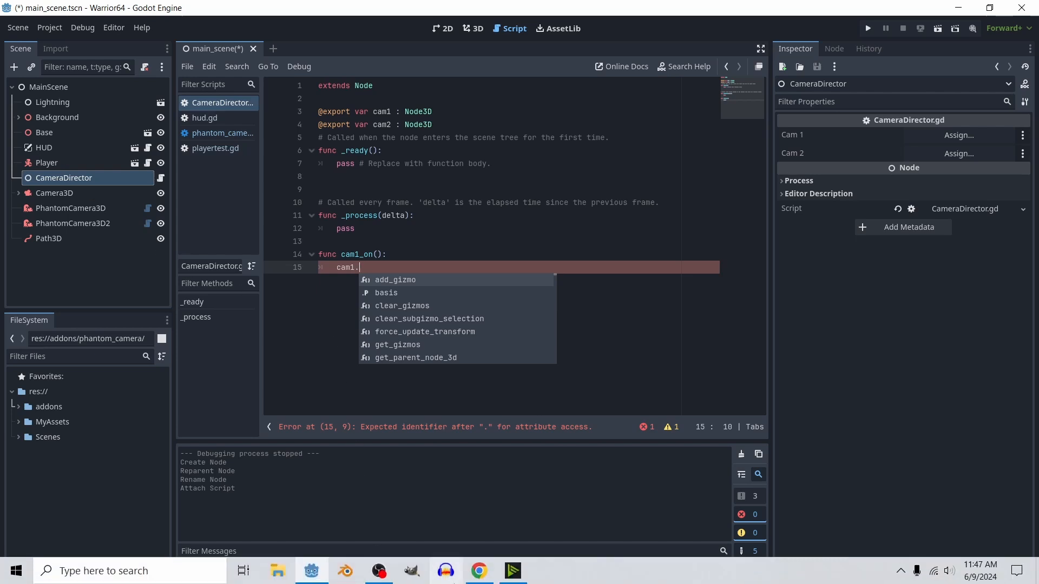
click(480, 571)
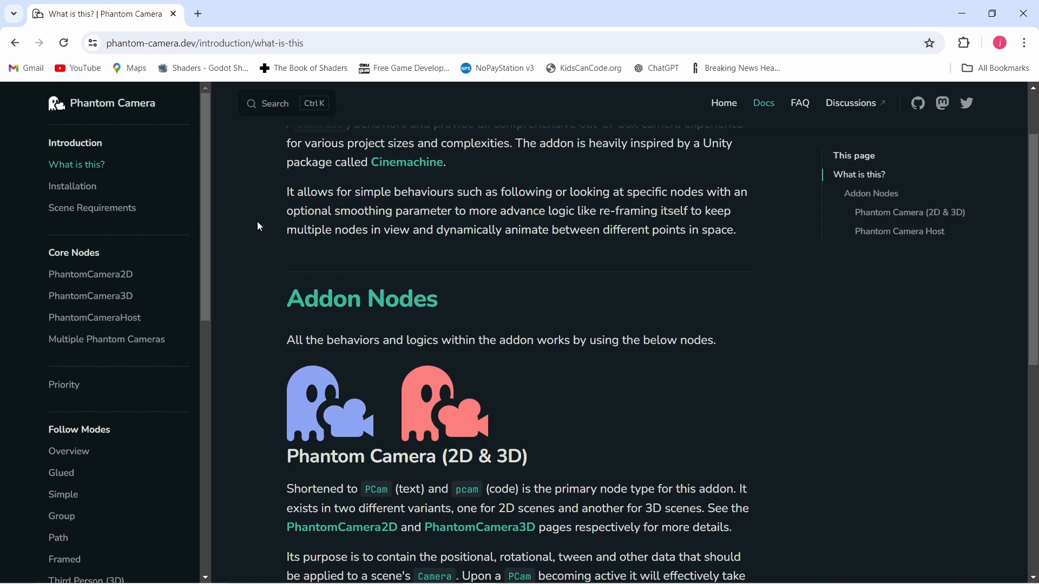
scroll(259, 226, down, 2)
scroll(259, 226, up, 4)
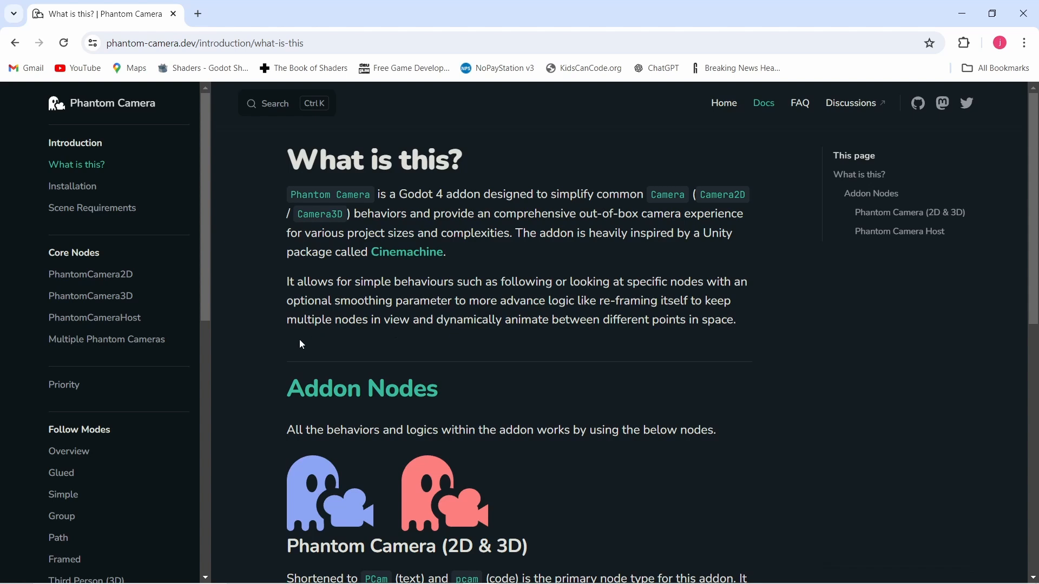
scroll(199, 352, down, 2)
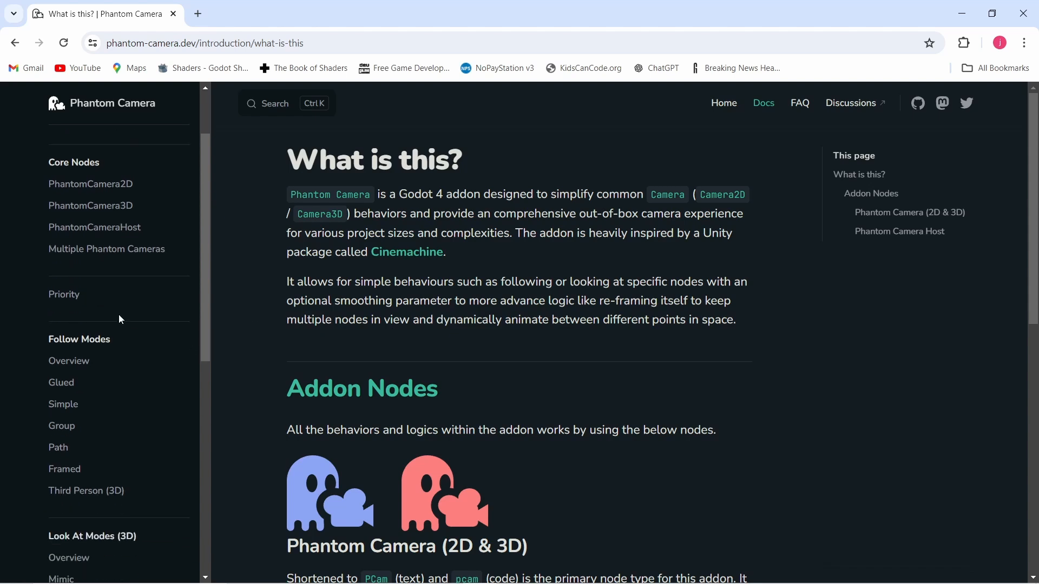
click(67, 295)
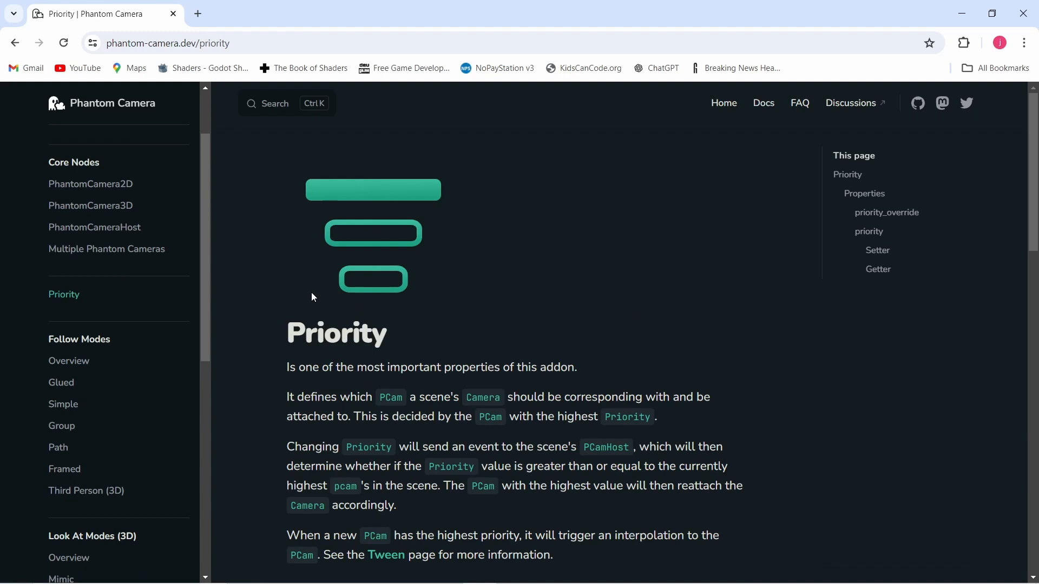
scroll(287, 357, down, 6)
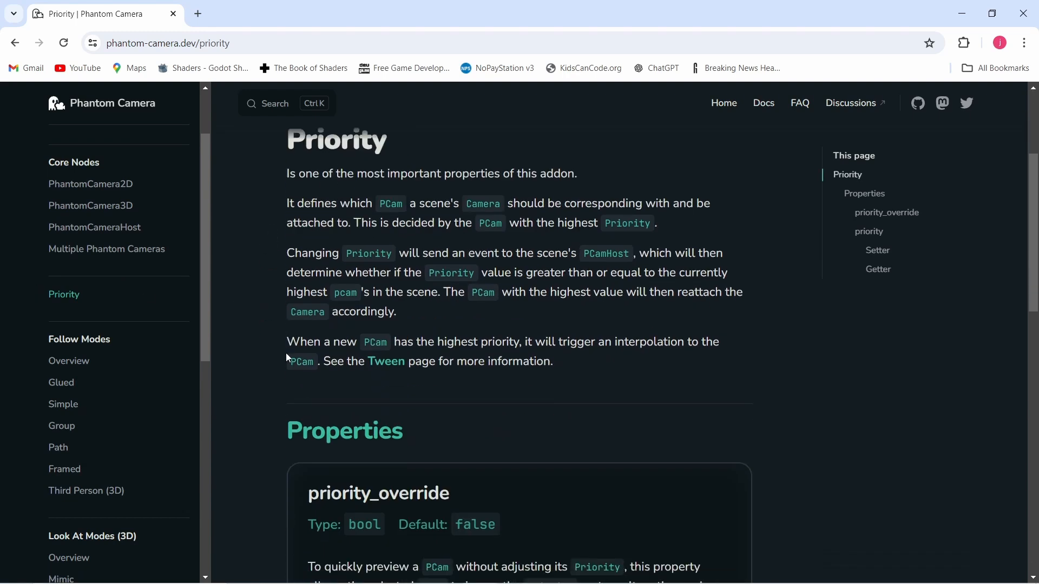
scroll(287, 360, down, 2)
scroll(287, 360, down, 4)
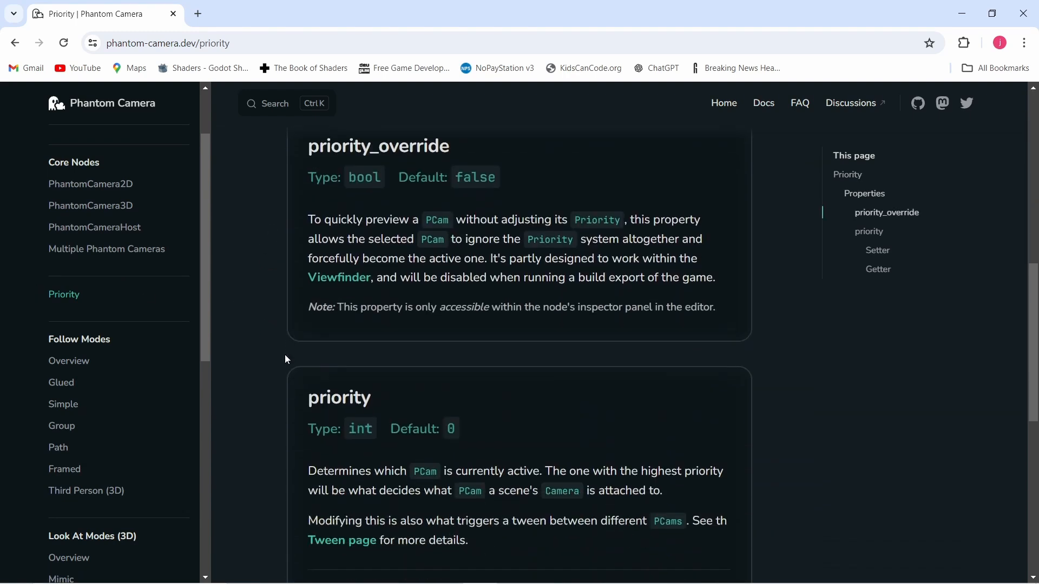
scroll(286, 359, down, 6)
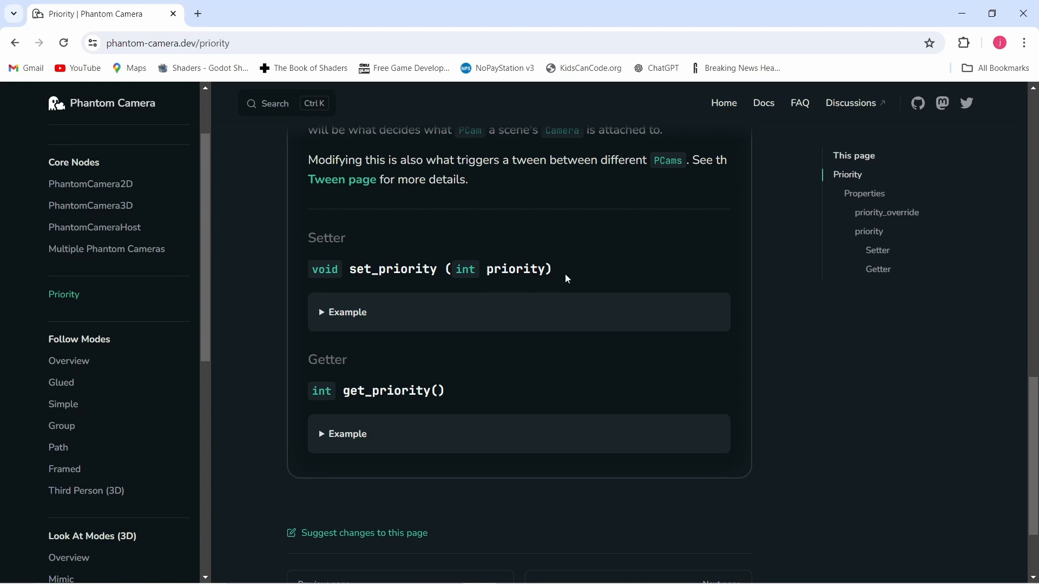
scroll(247, 327, up, 1)
scroll(246, 327, up, 2)
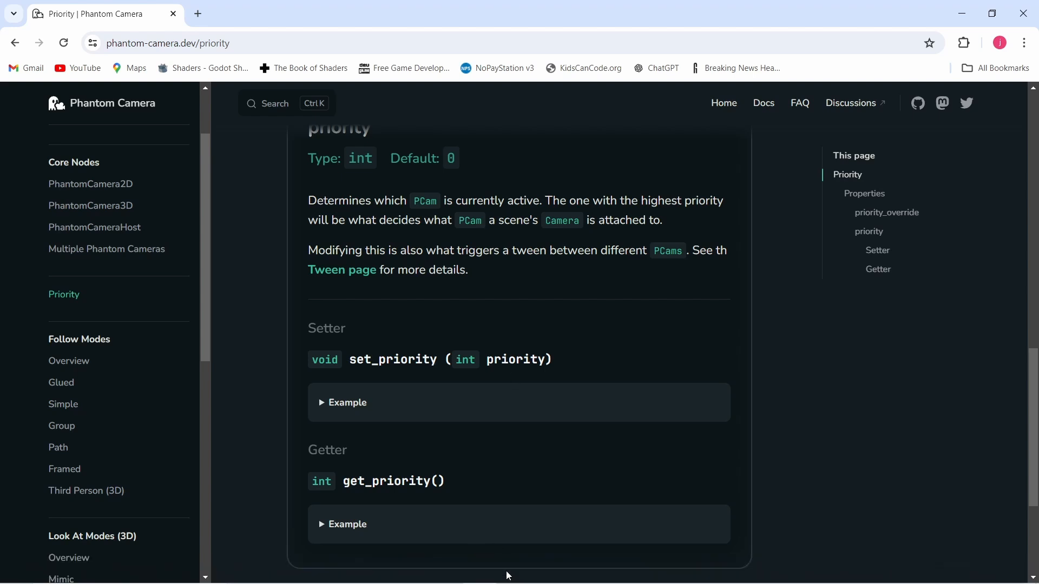
- Return to Godot and complete the line in cam1_on() as "cam1.set_priority(1)"
click(312, 571)
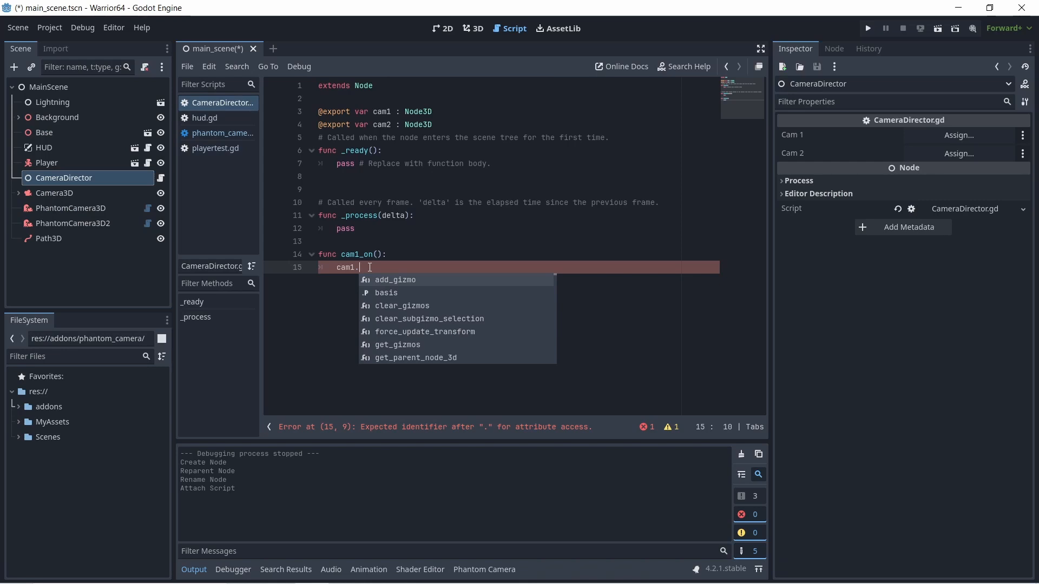
text(set)
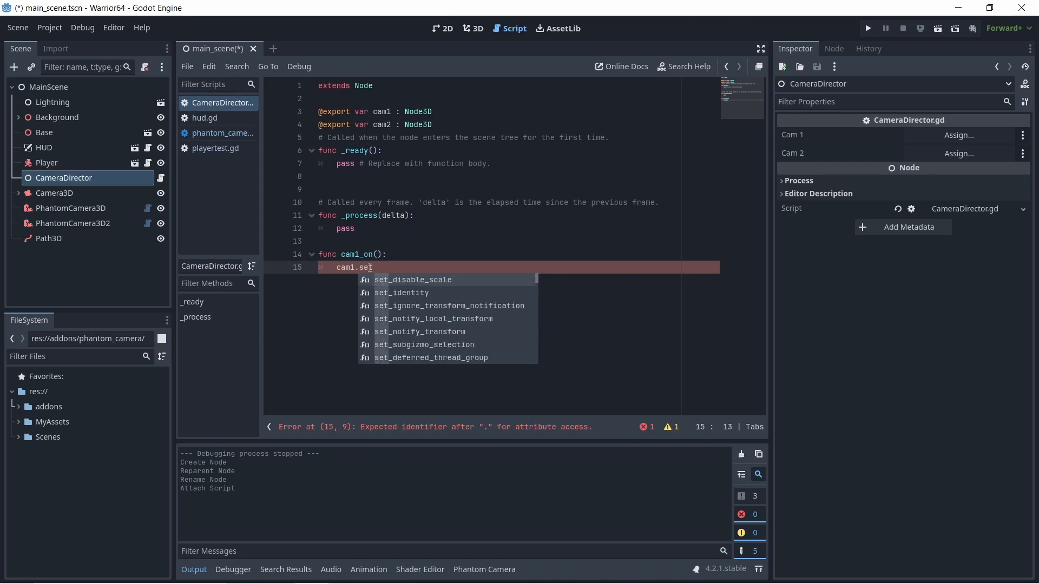
text(_pr)
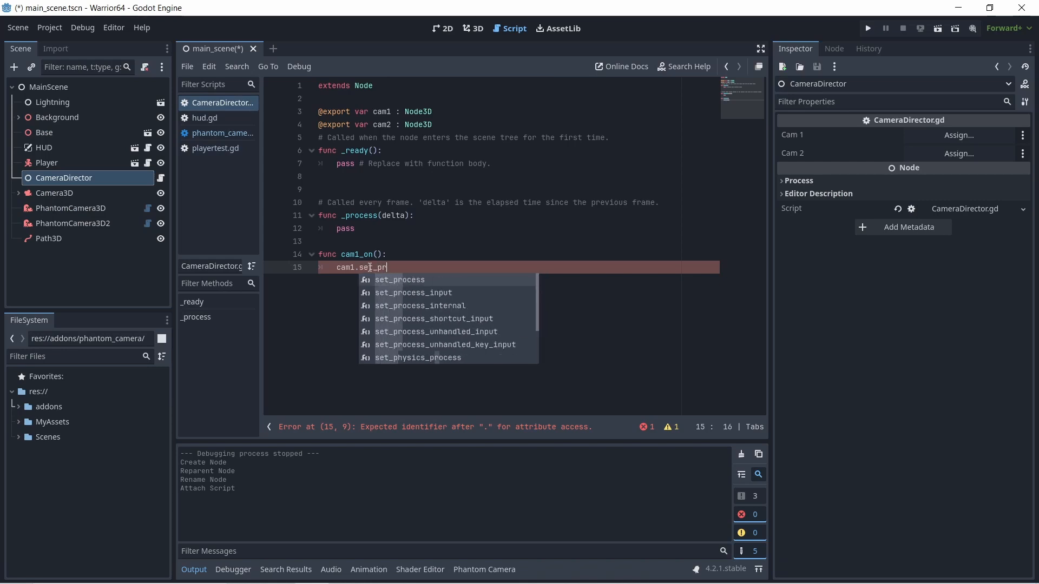
text(iority)
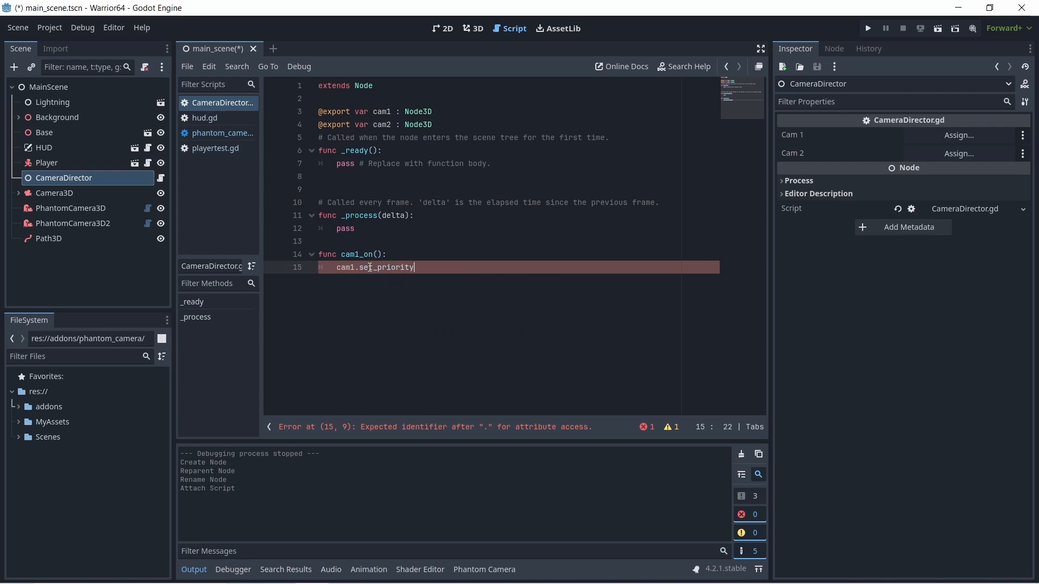
text(()
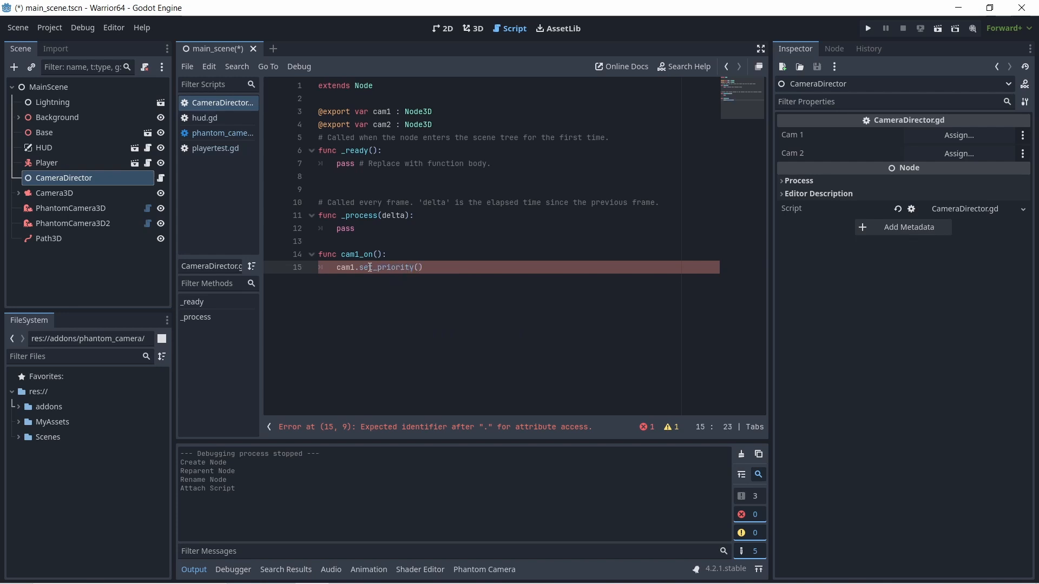
text(1)
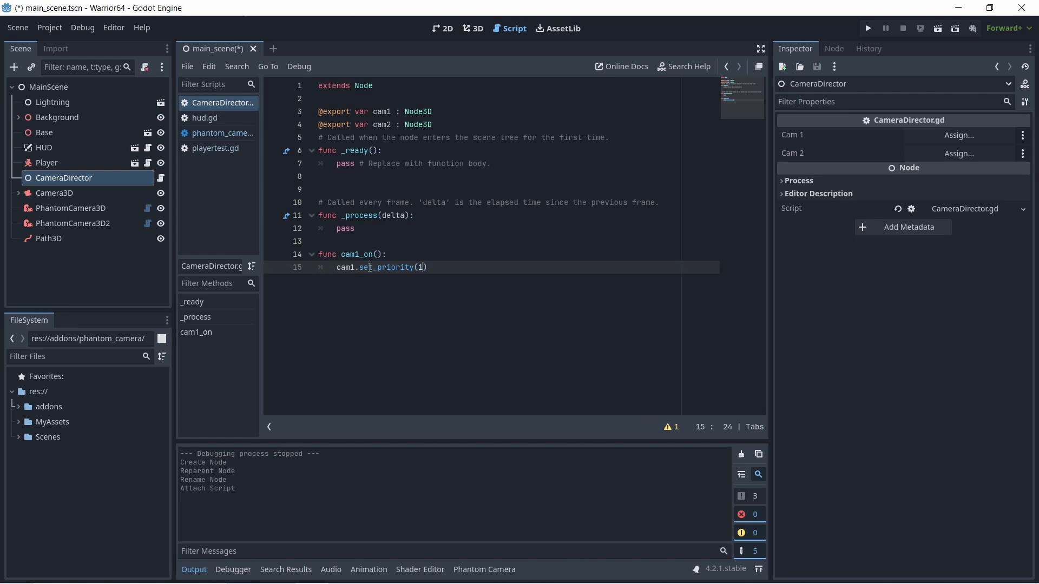
- Add the line "cam2.set_priority(0)" below the cam1 line in cam1_on()
click(445, 268)
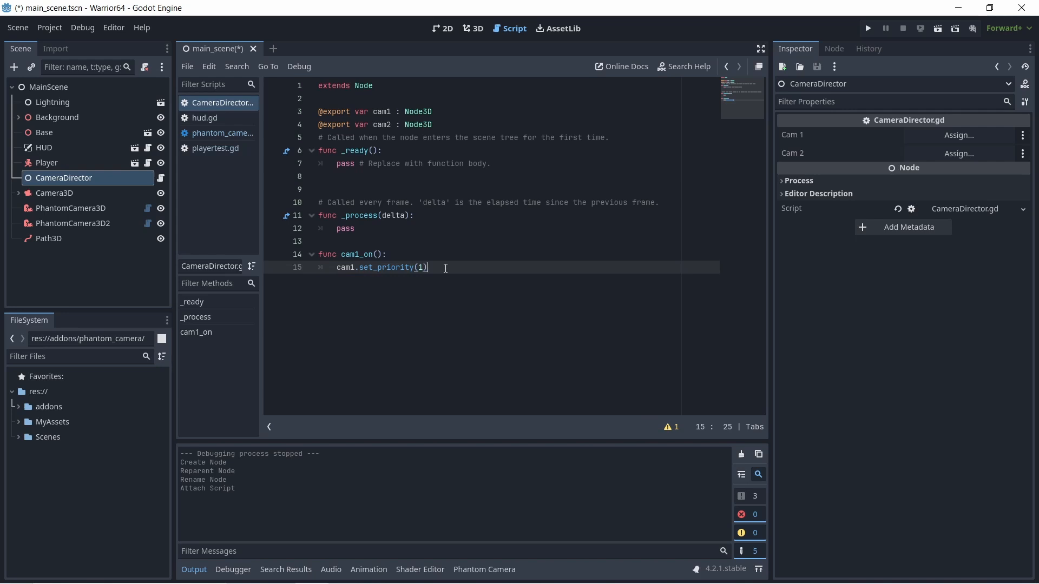
key(Return)
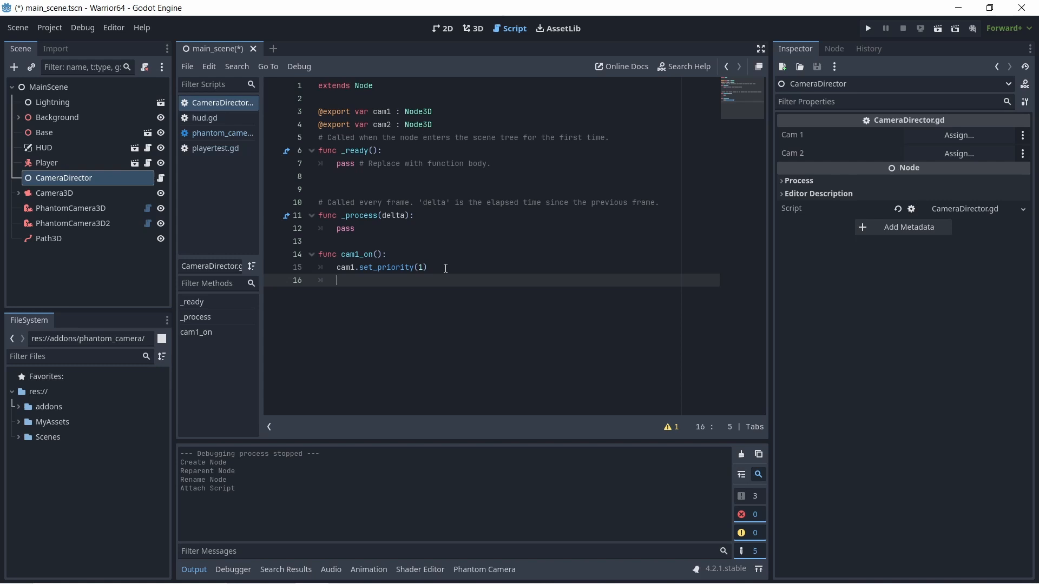
text(cam)
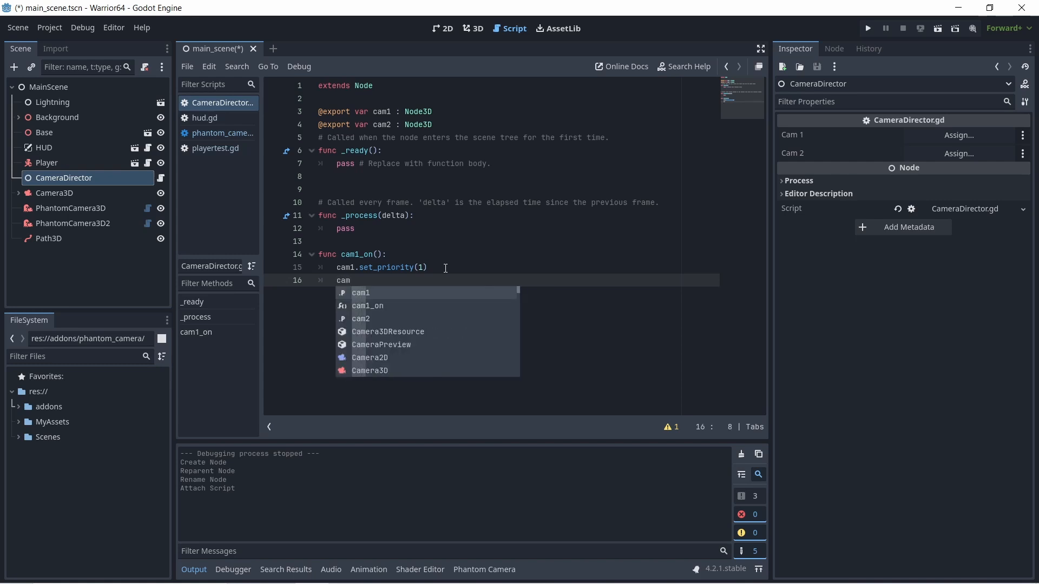
text(2.)
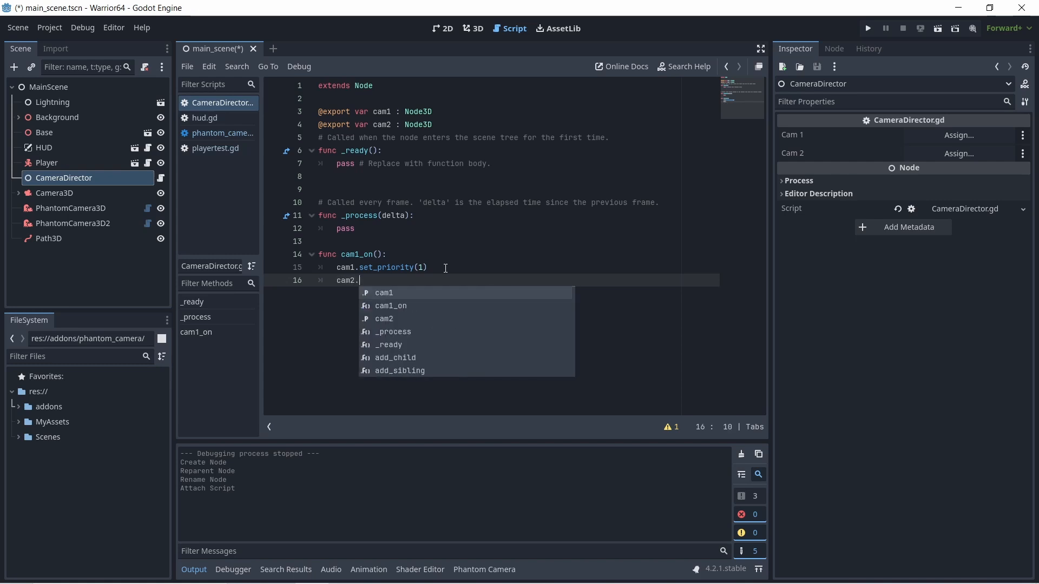
text(set)
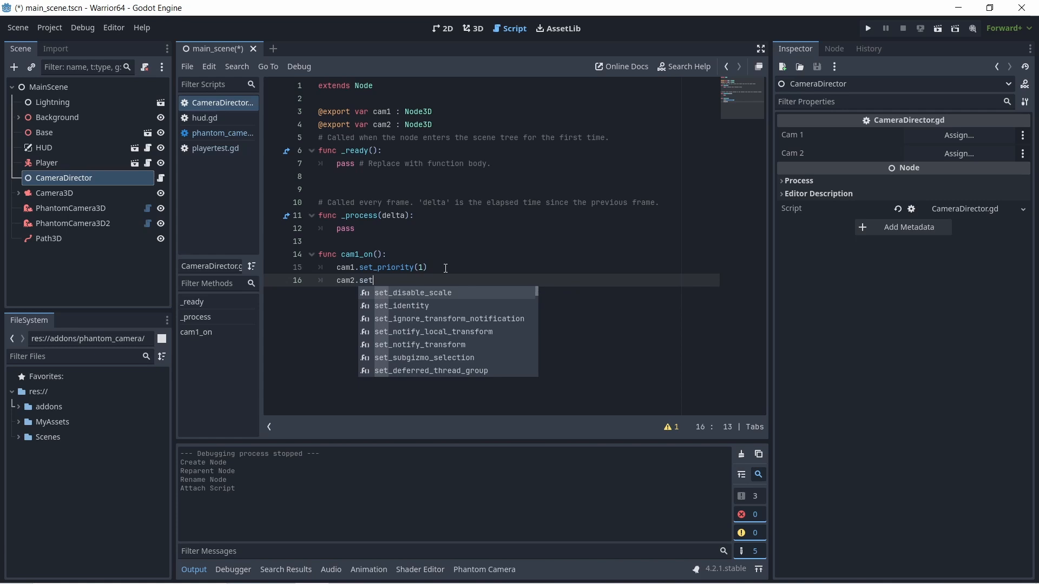
text(_)
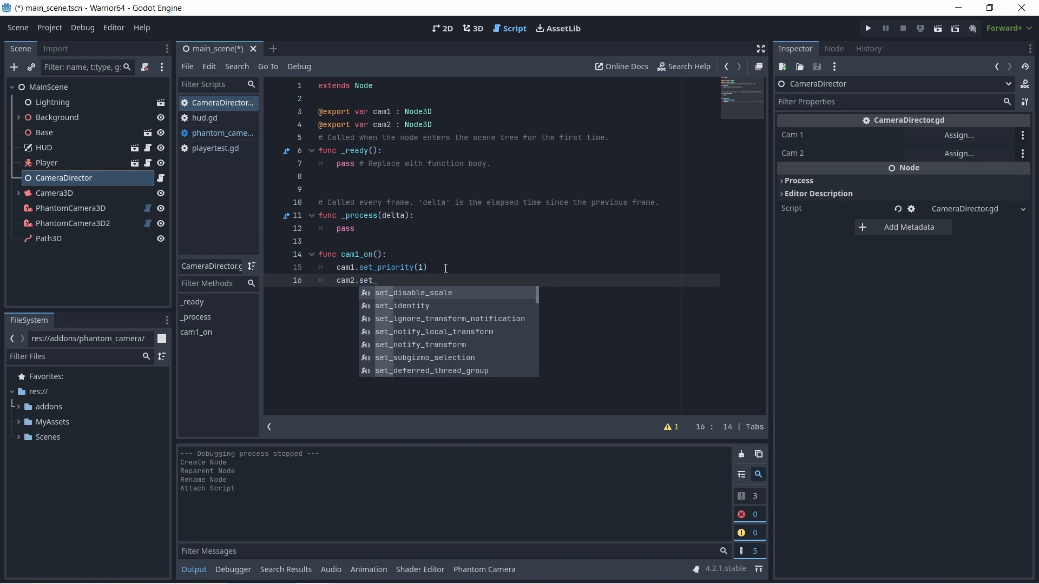
text(prior)
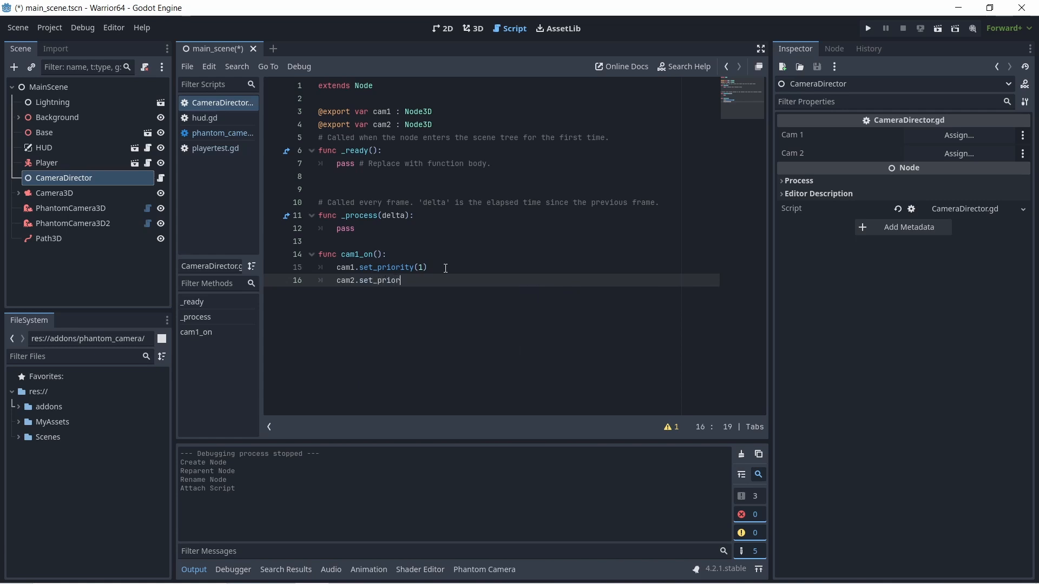
text(ity(0)
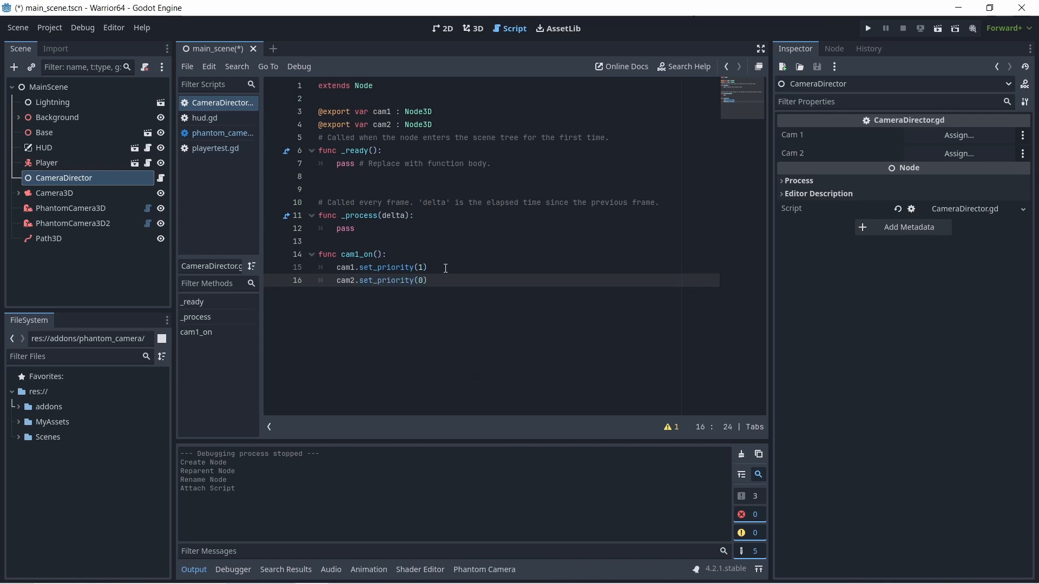
- Duplicate the whole cam1_on() function directly below itself and rename the copy cam2_on()
drag(427, 280, 320, 256)
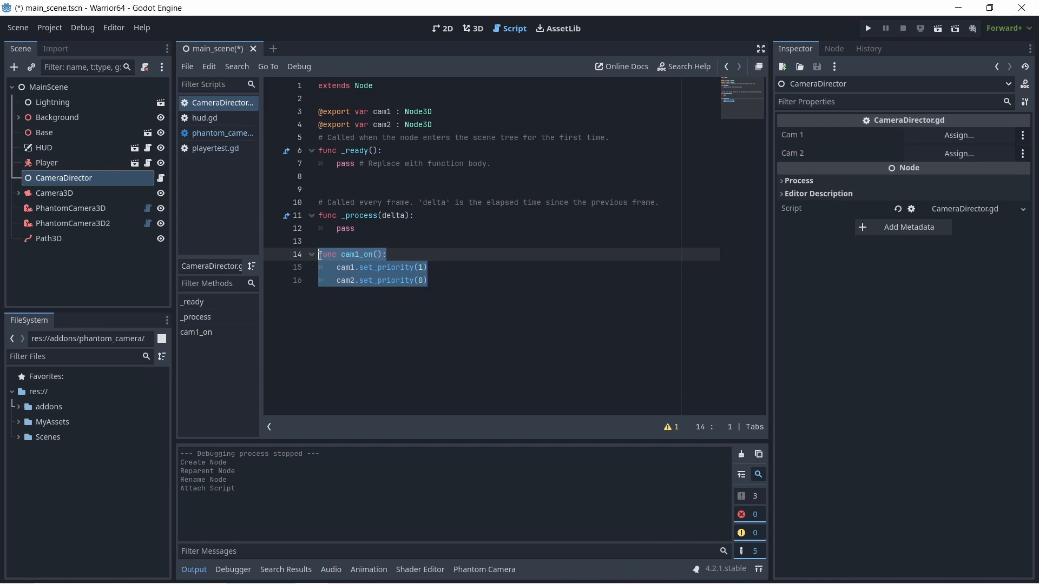
right_click(323, 255)
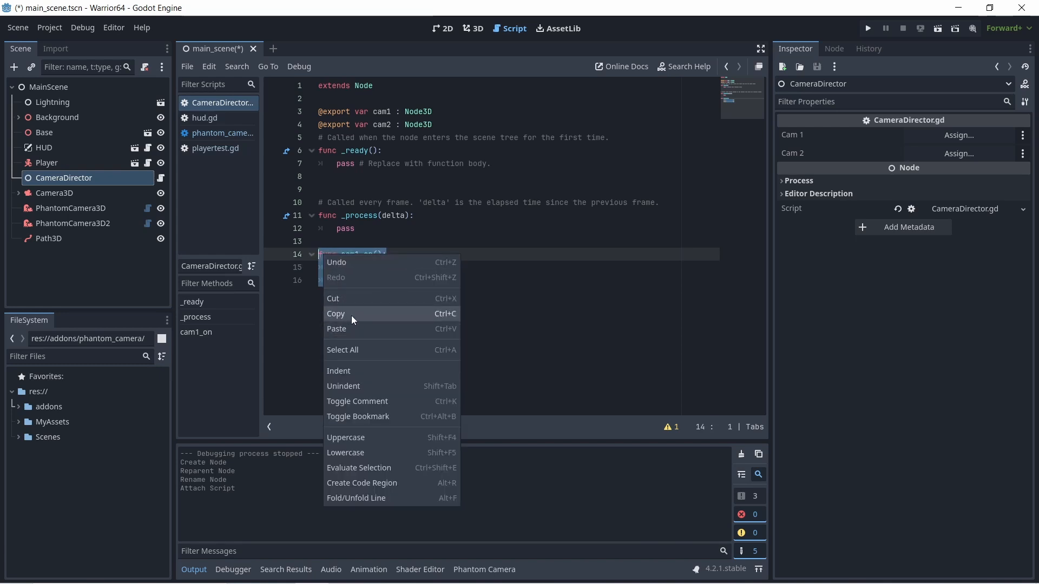
click(352, 316)
click(446, 285)
key(Return)
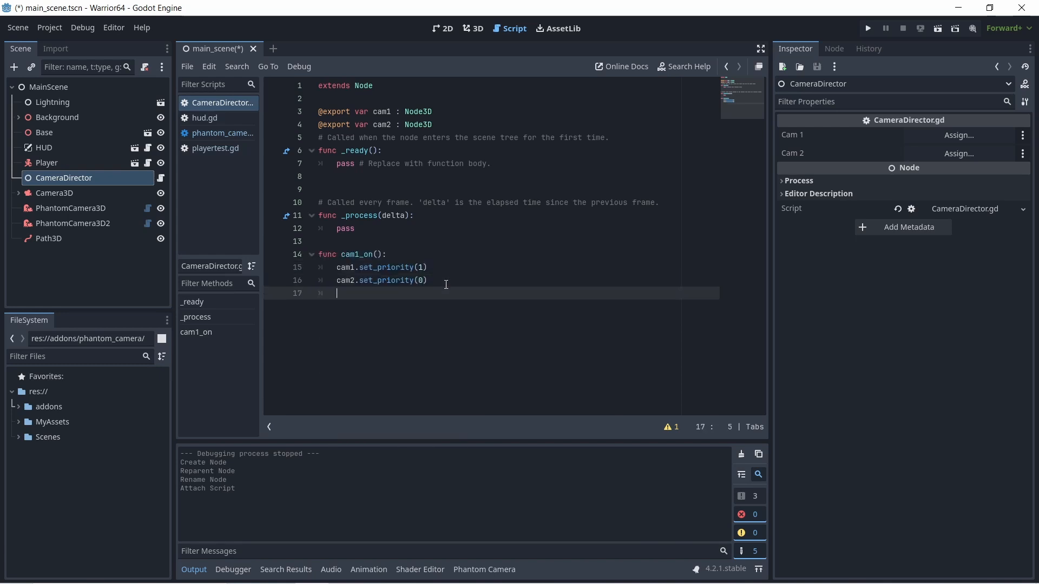
right_click(337, 293)
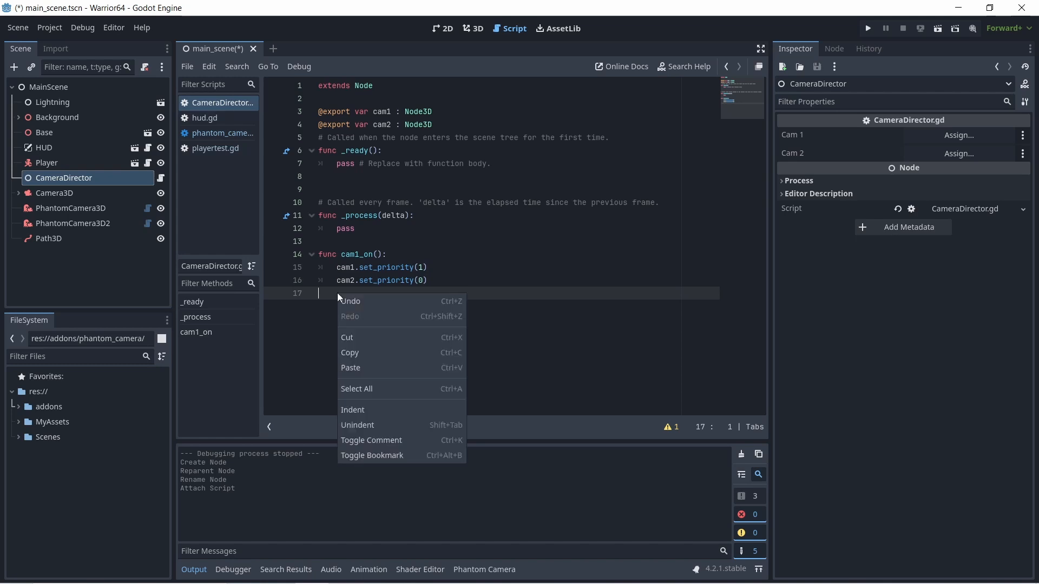
click(380, 367)
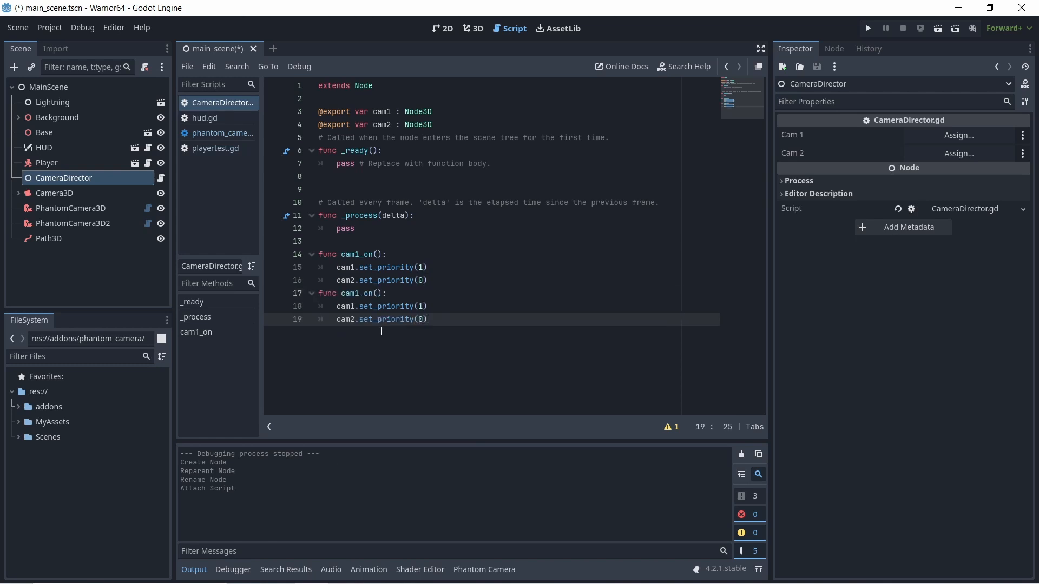
click(357, 295)
click(359, 293)
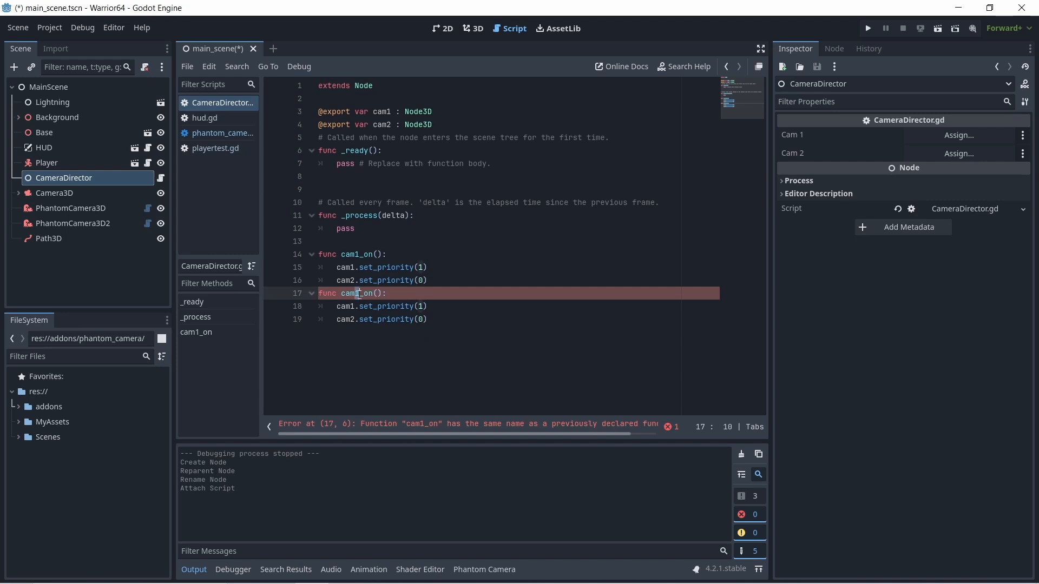
key(BackSpace)
text(2)
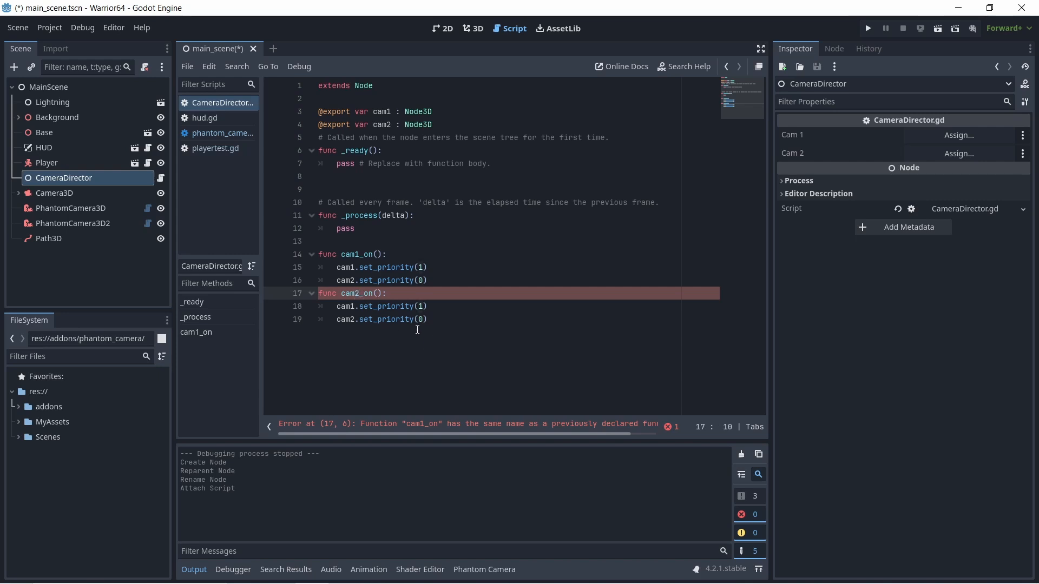
- In cam2_on(), set the cam1 priority argument to 0 and the cam2 priority argument to 1
click(424, 307)
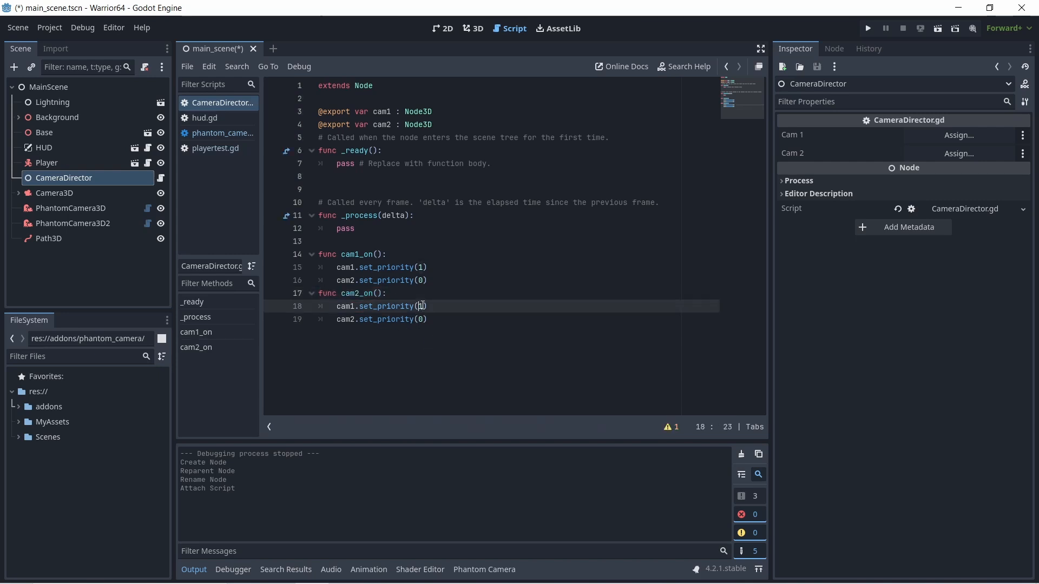
key(BackSpace)
text(0)
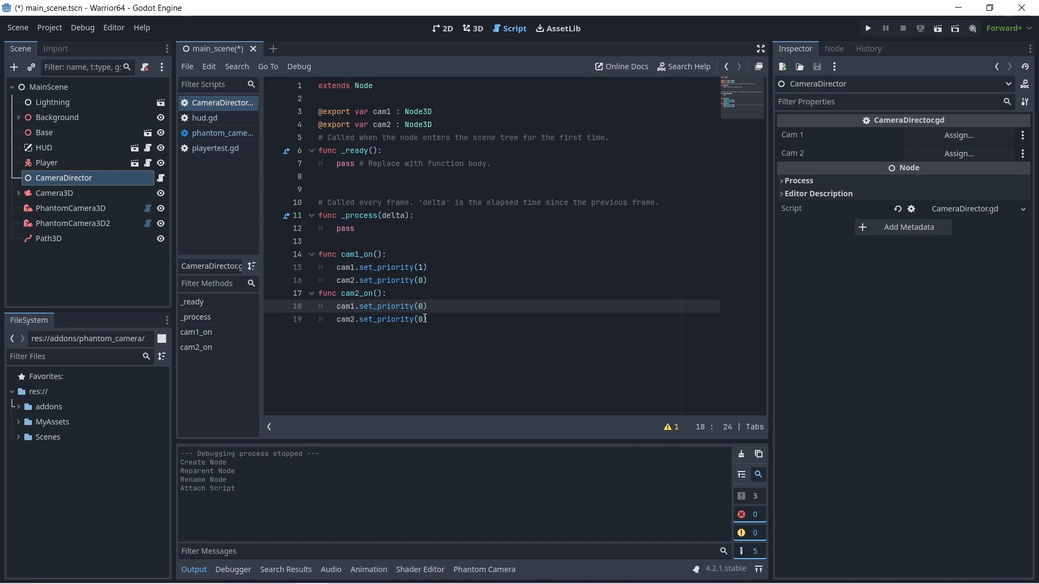
click(425, 319)
key(shift+Left)
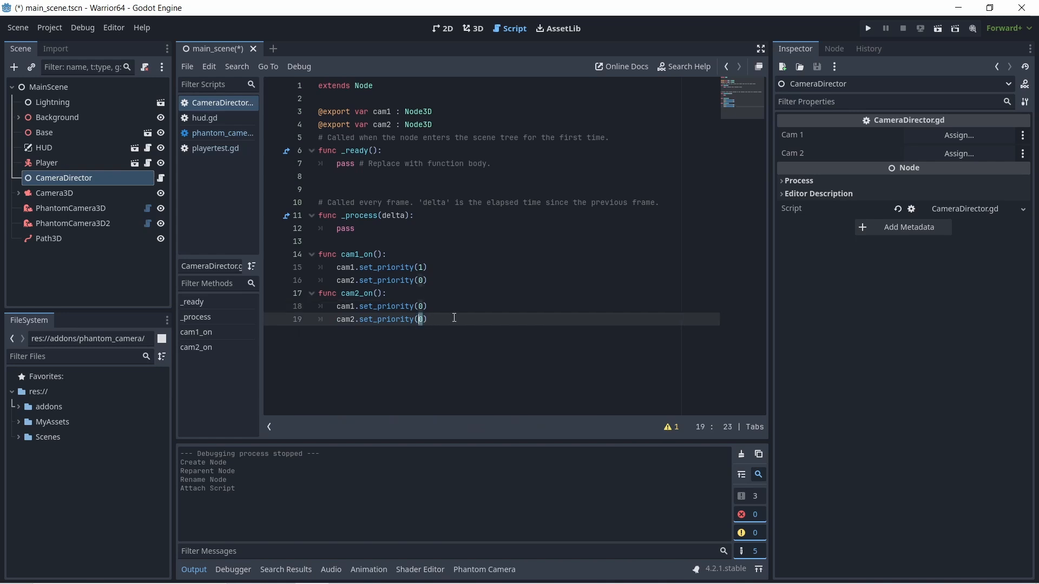
text(1)
click(411, 257)
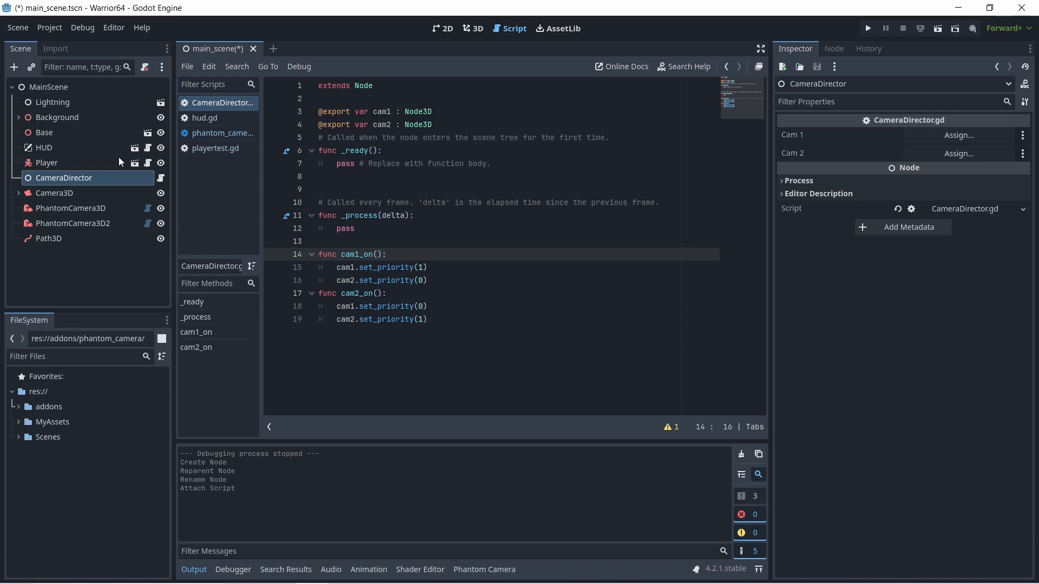
- Assign PhantomCamera3D to Cam 1 and PhantomCamera3D2 to Cam 2 on the CameraDirector node
click(63, 181)
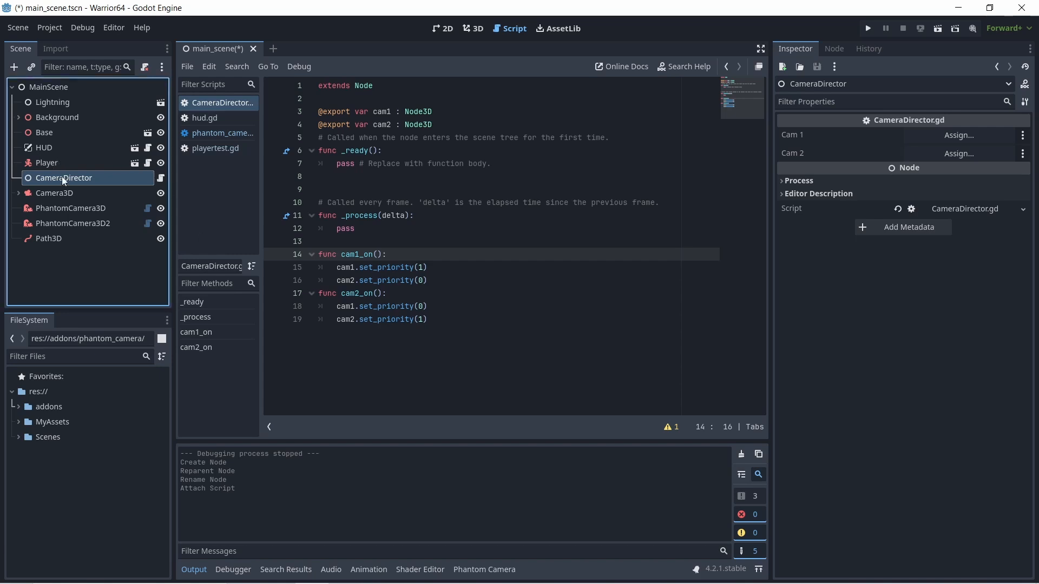
click(52, 163)
click(57, 178)
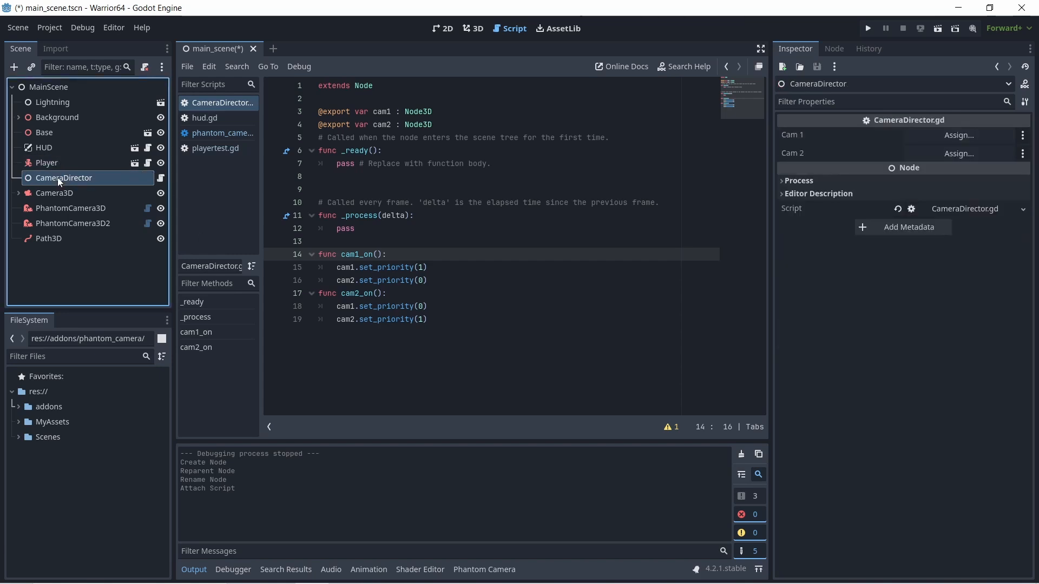
click(69, 209)
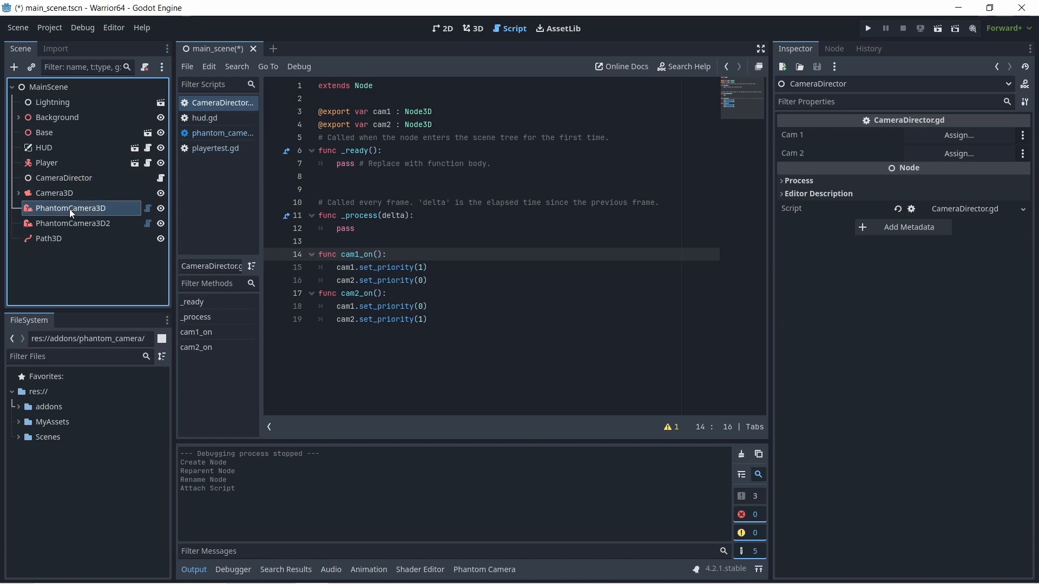
drag(70, 209, 940, 140)
drag(946, 140, 948, 139)
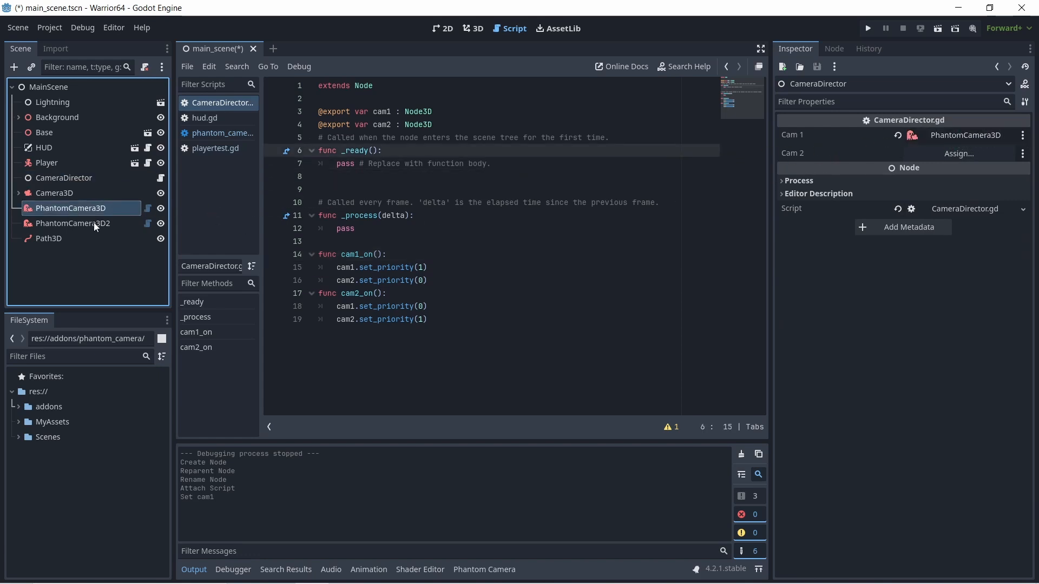
drag(93, 223, 947, 155)
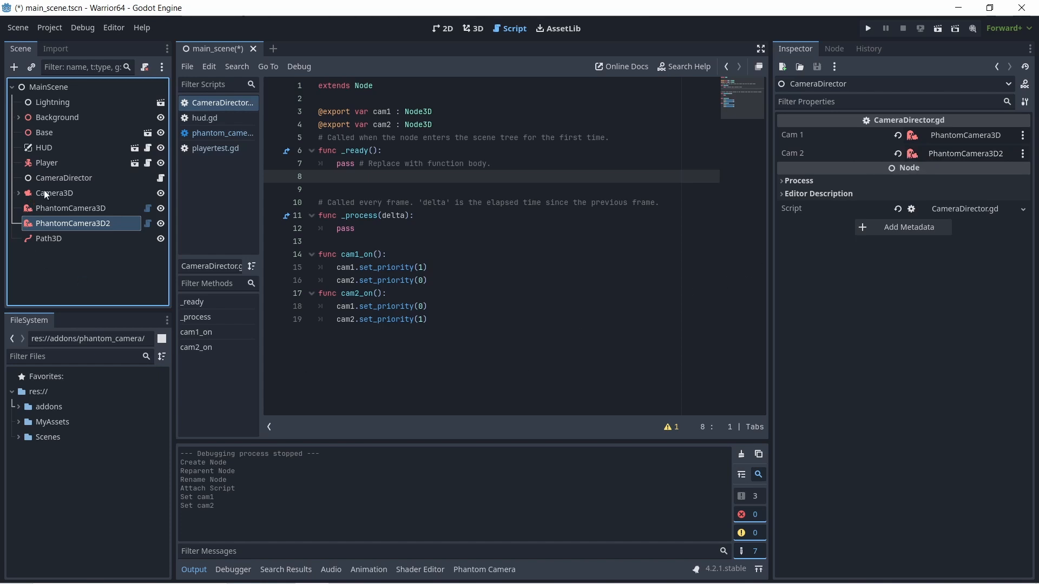
click(62, 178)
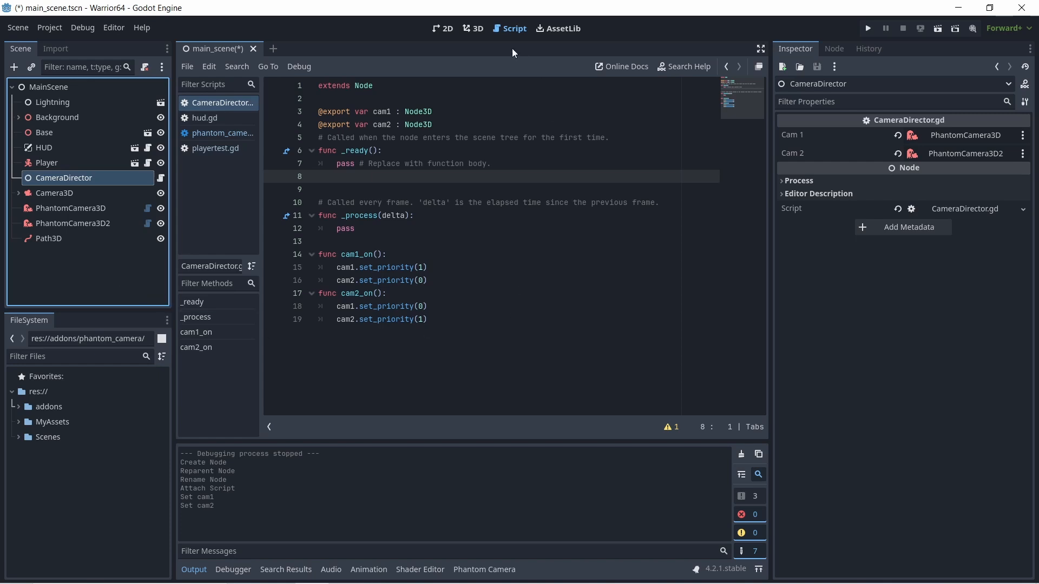
- Switch to the 3D workspace and examine the platform level from several angles, including the camera placements
click(450, 32)
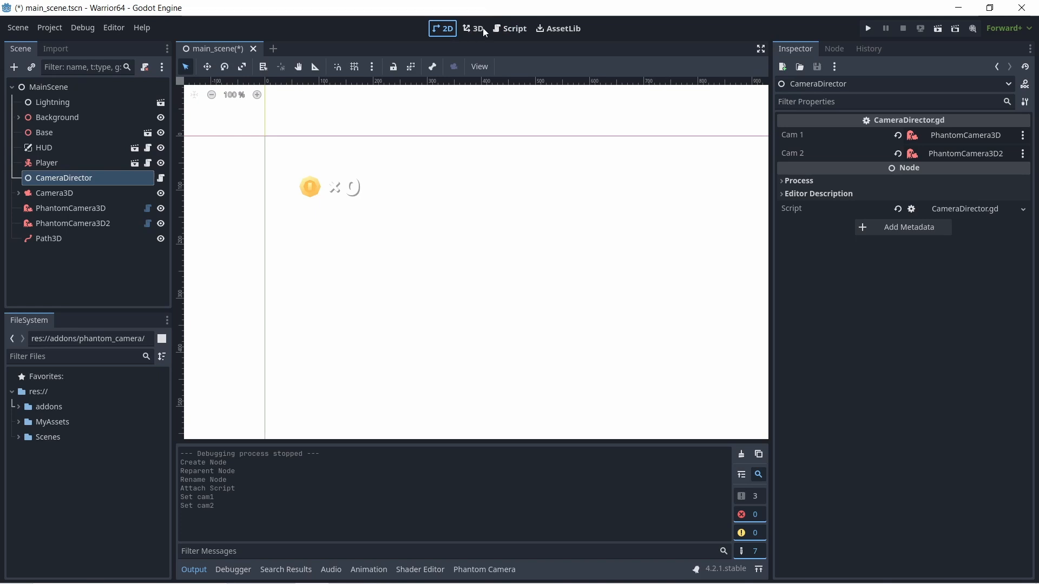
click(477, 32)
scroll(531, 343, up, 3)
middle_drag(531, 343, 534, 162)
scroll(534, 162, down, 2)
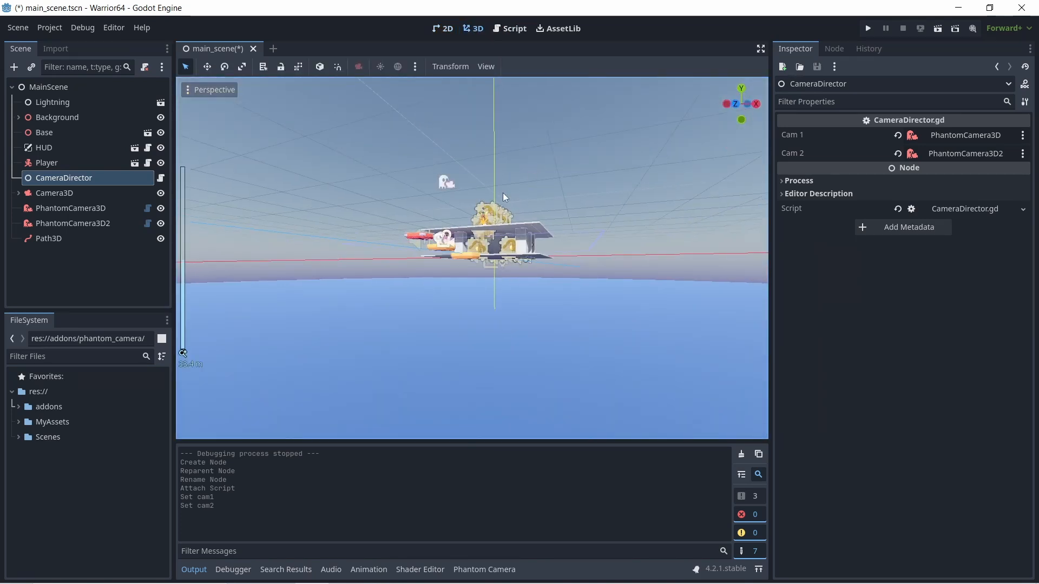
middle_drag(502, 193, 506, 226)
scroll(506, 226, up, 4)
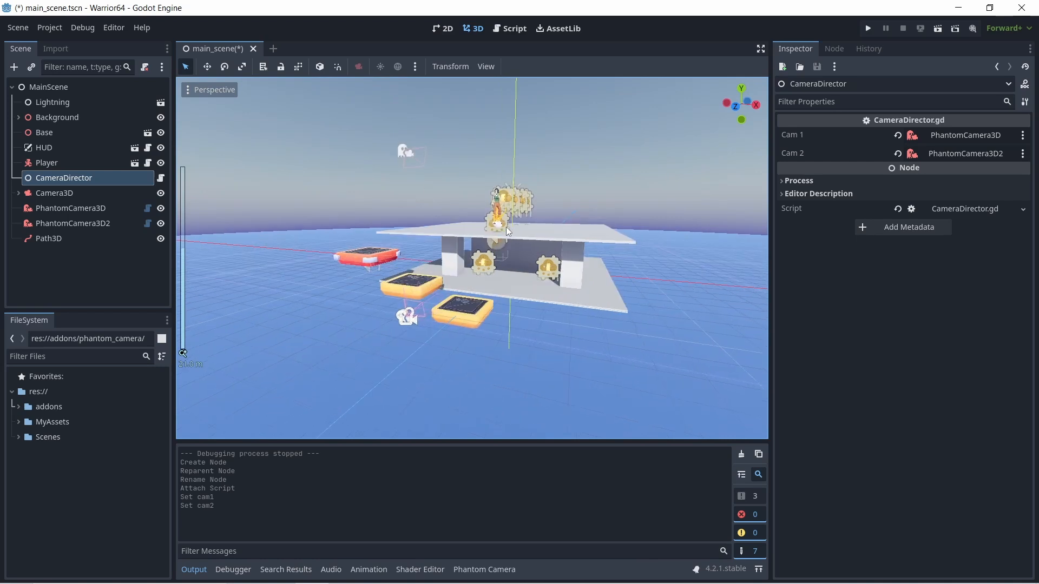
scroll(557, 231, up, 2)
middle_drag(572, 232, 554, 232)
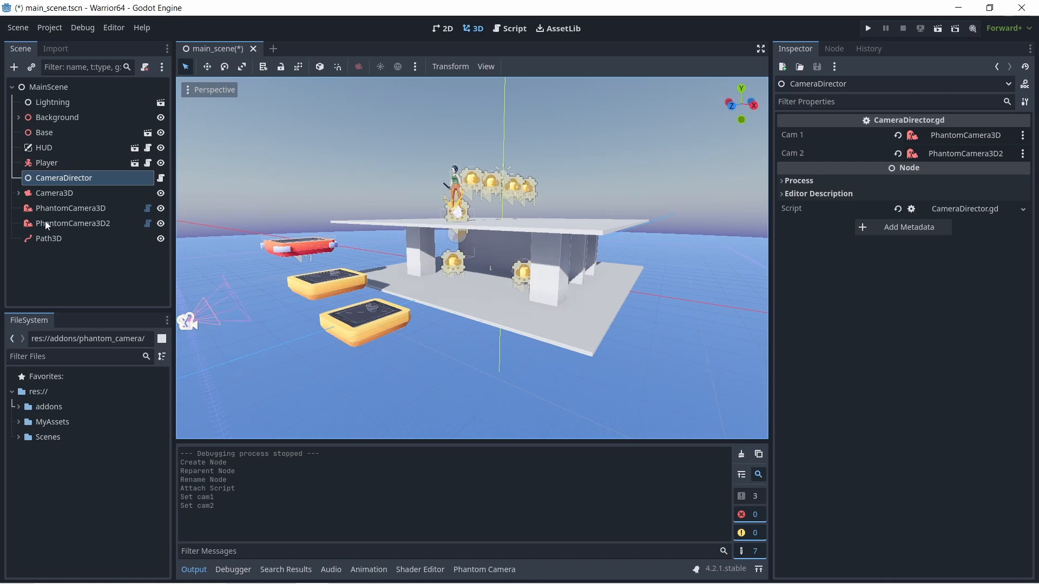
- Add an Area3D node as a child of MainScene
click(36, 88)
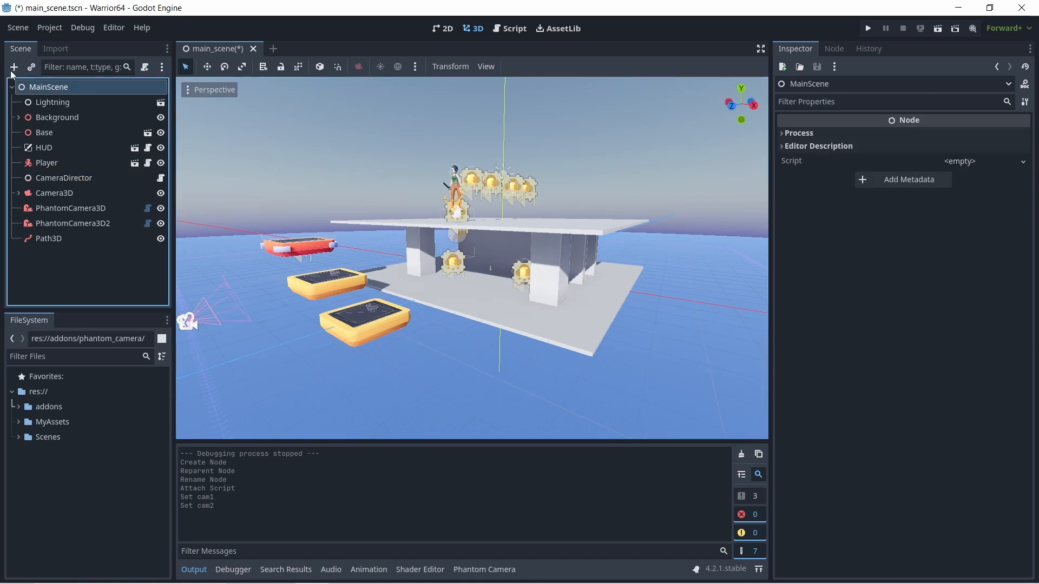
click(14, 67)
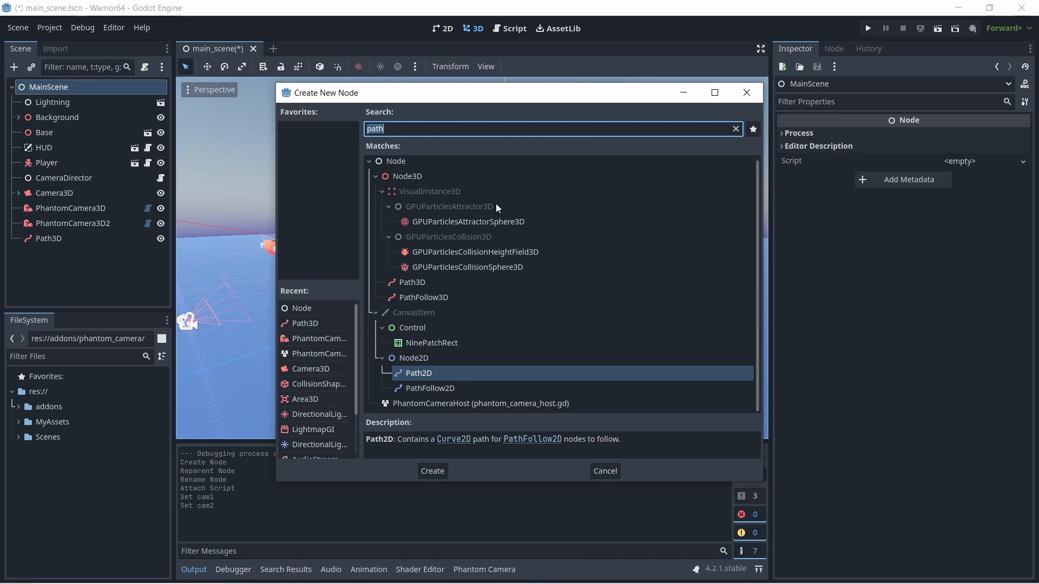
text(are)
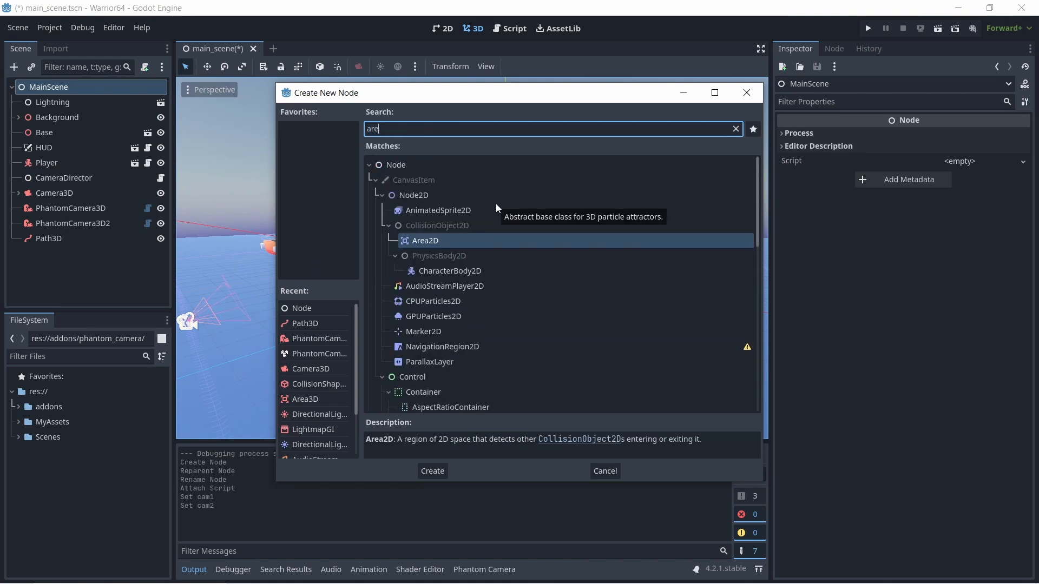
scroll(464, 322, down, 5)
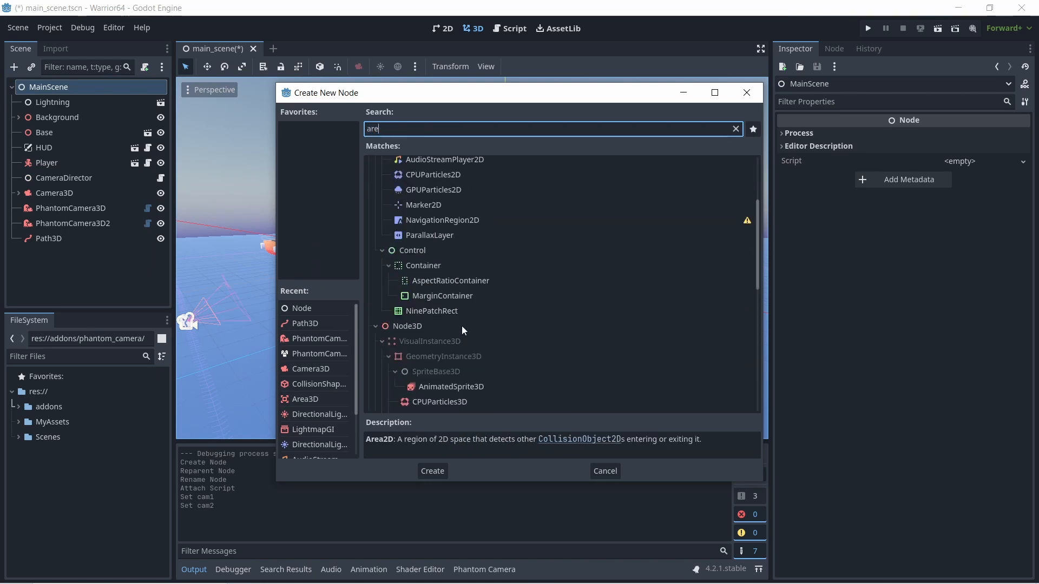
scroll(506, 351, down, 6)
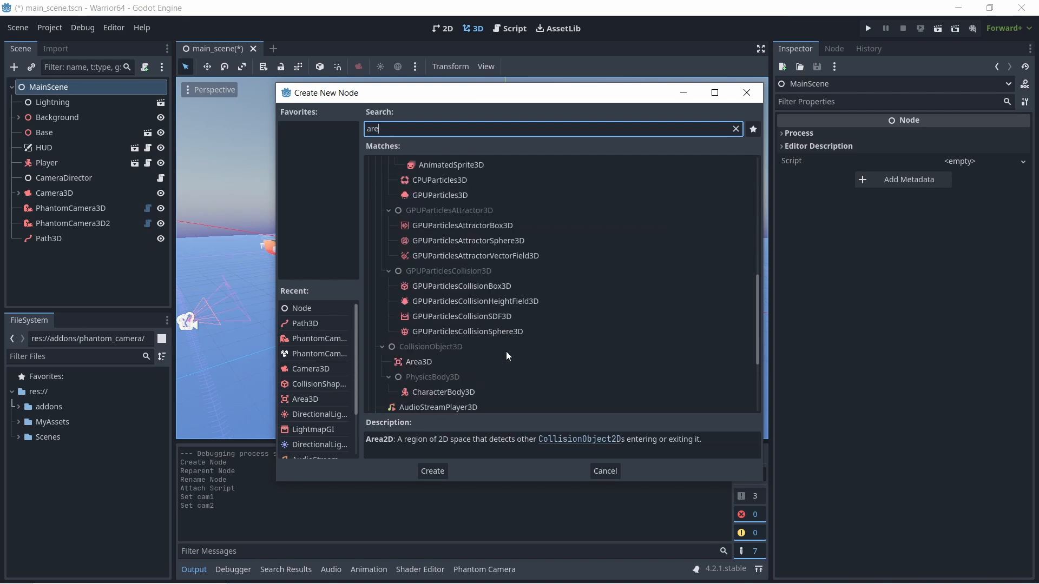
click(422, 268)
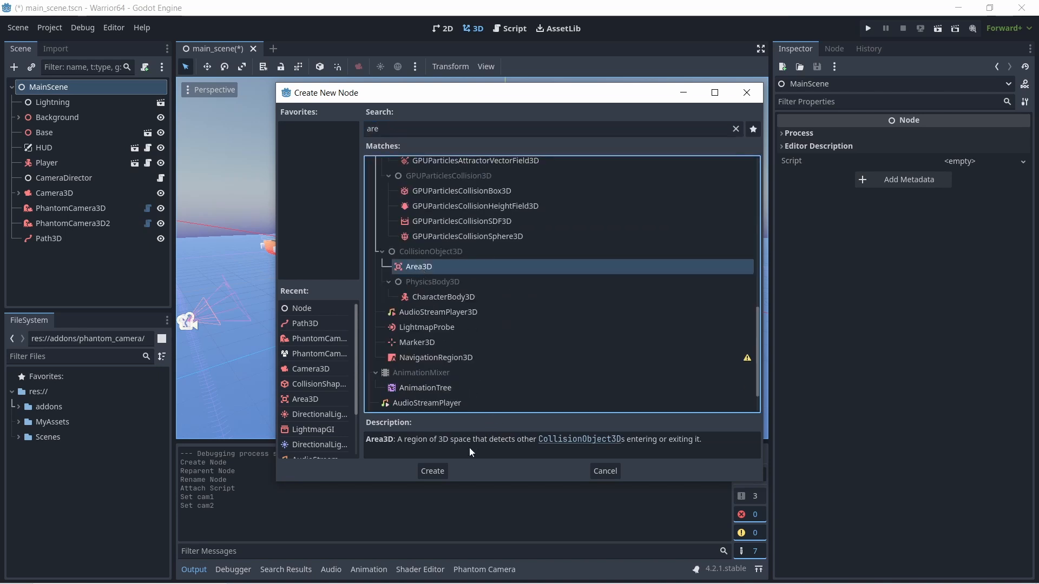
click(433, 471)
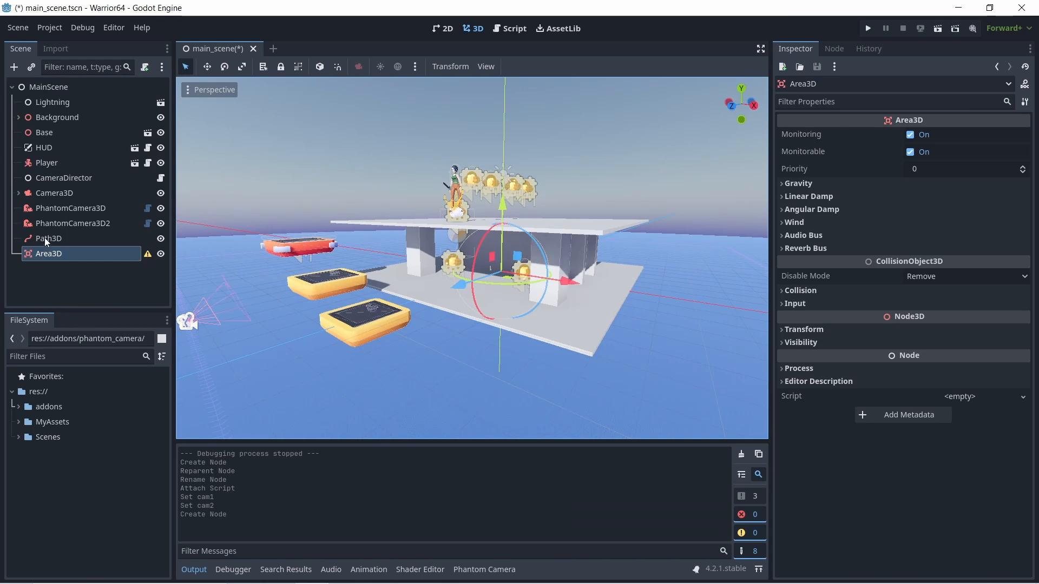
- Duplicate the Area3D node under MainScene
click(54, 238)
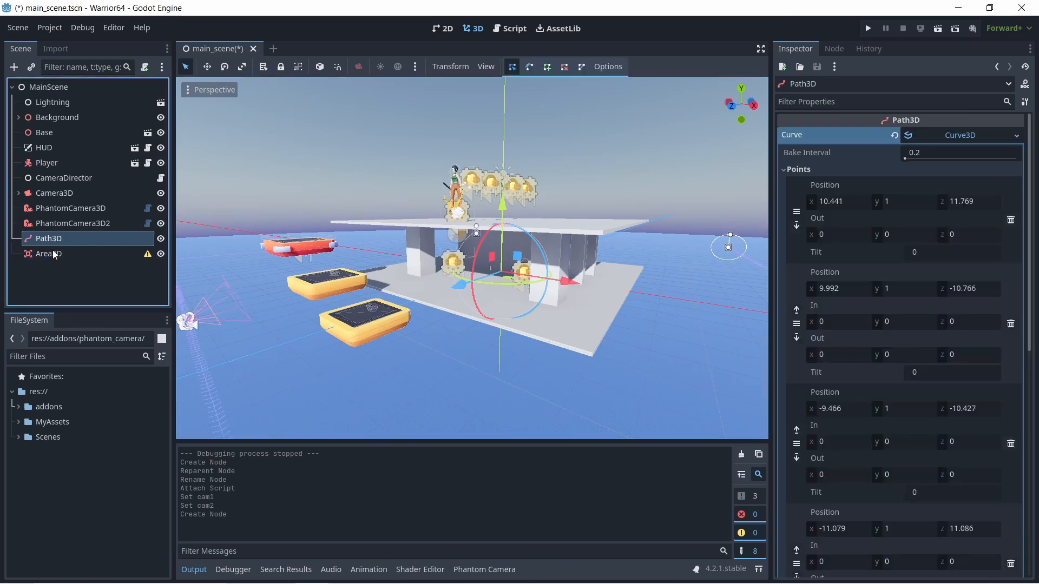
click(53, 252)
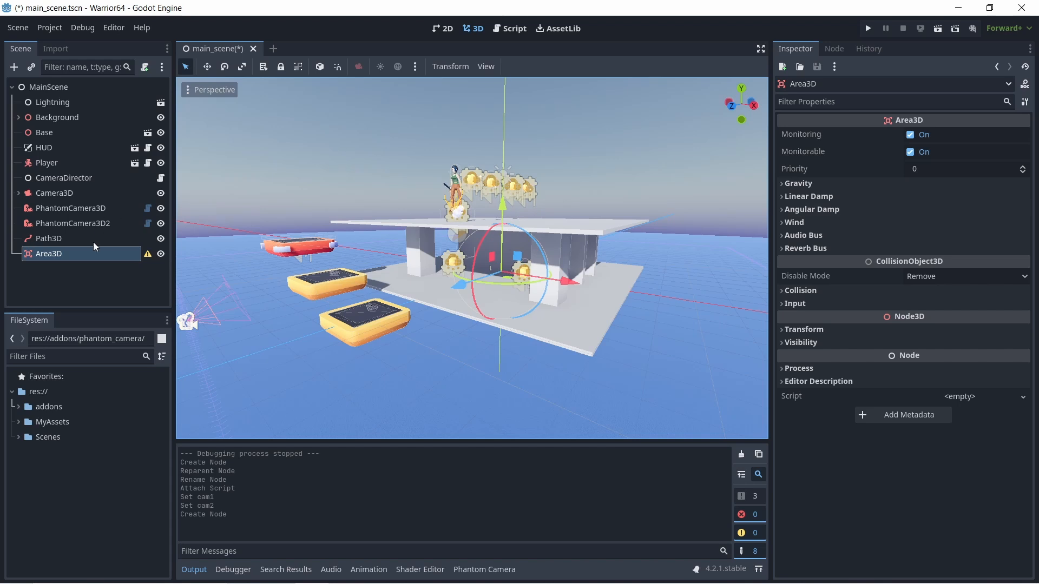
click(52, 254)
key(ctrl+d)
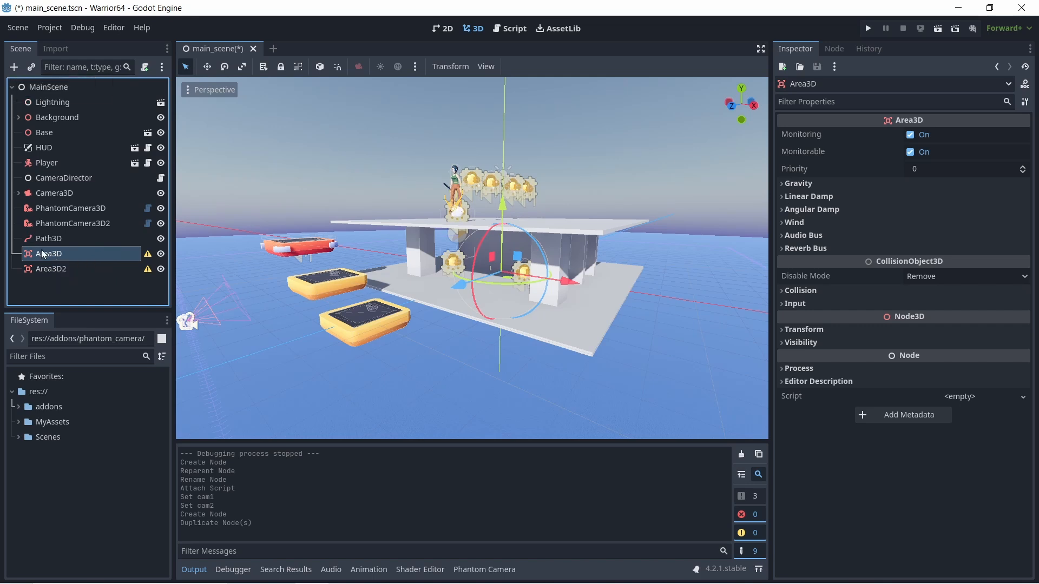
- Add a CollisionShape3D node as a child of the first Area3D
click(14, 66)
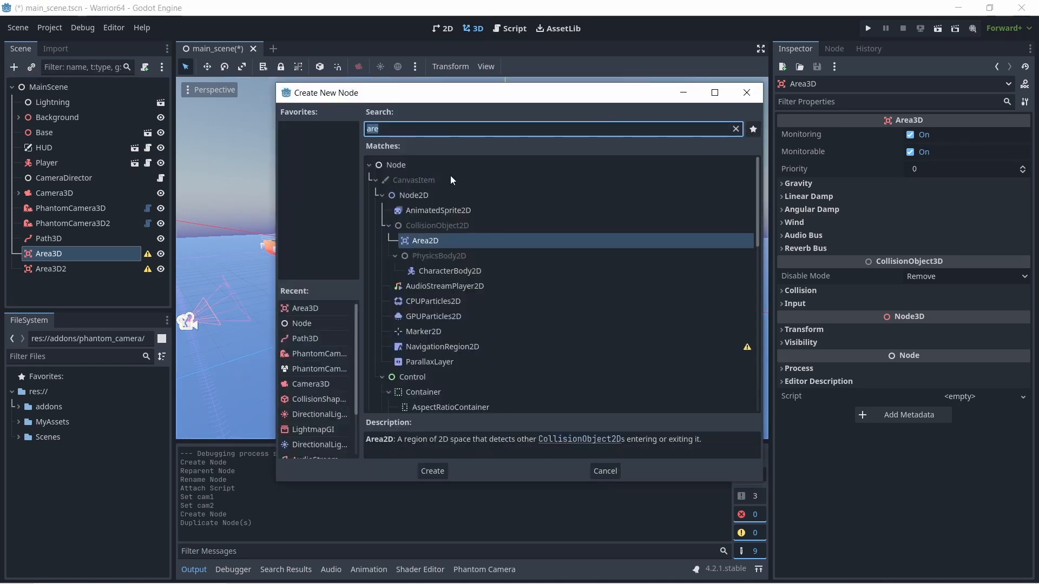
text(cxb)
key(BackSpace)
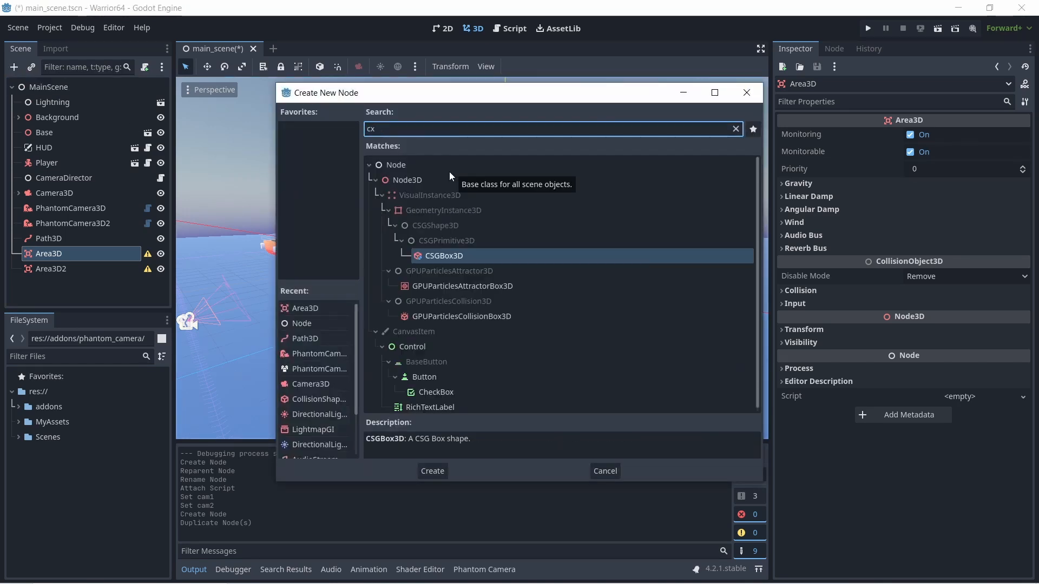
text(ol)
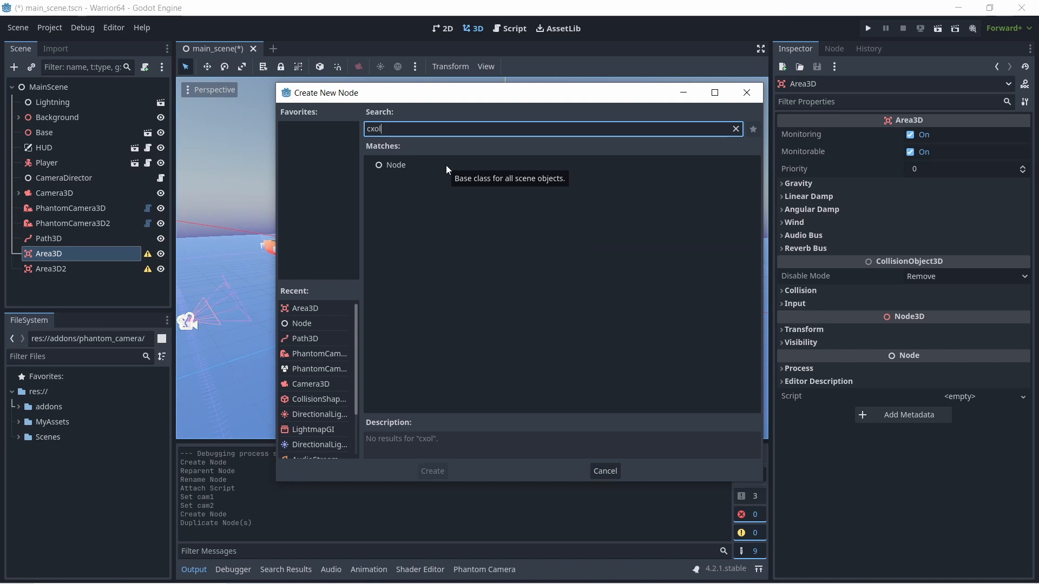
key(BackSpace)
key(BackSpace)
text(oll)
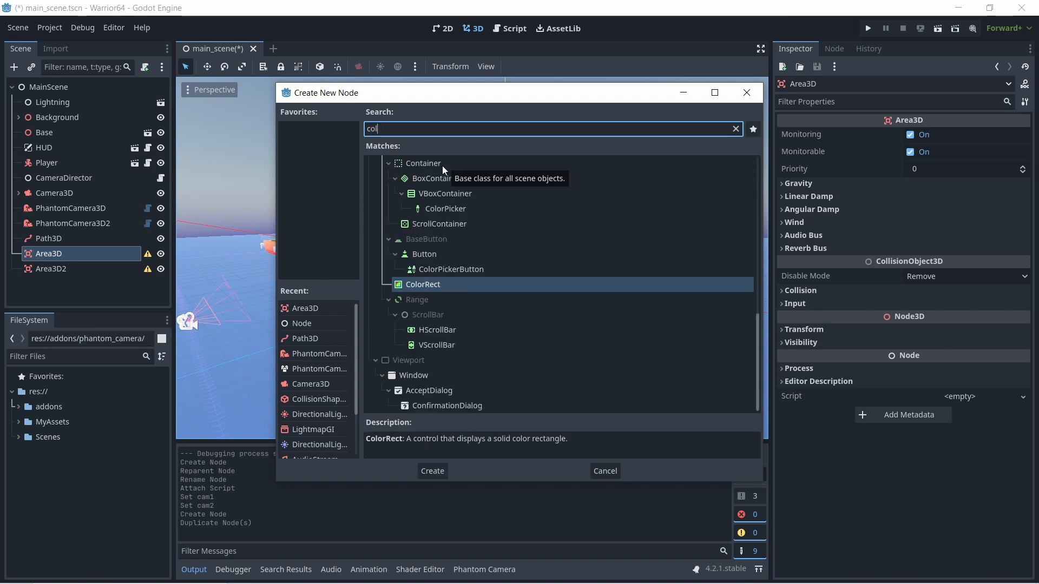
scroll(496, 369, down, 2)
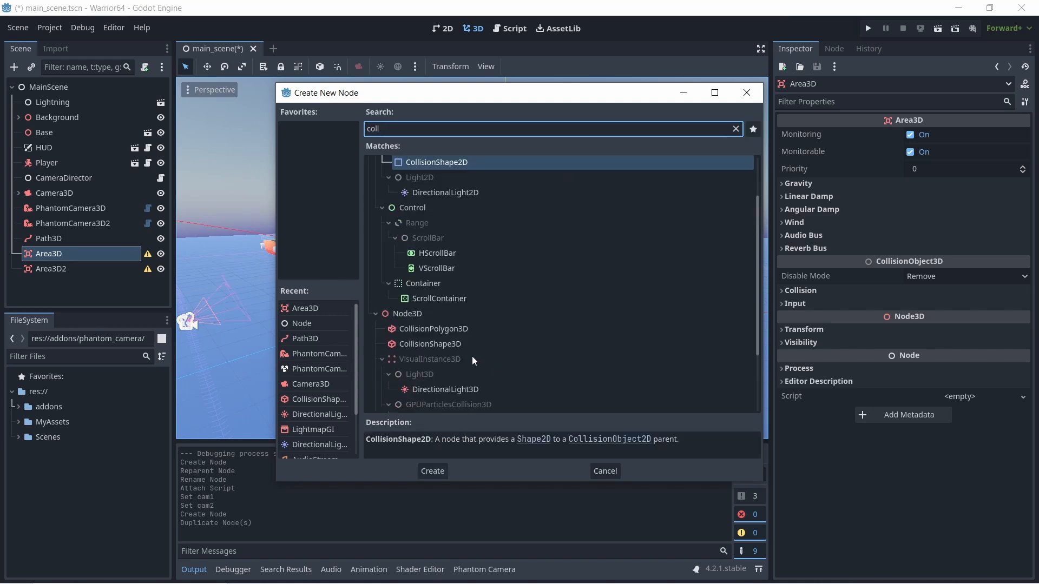
click(445, 345)
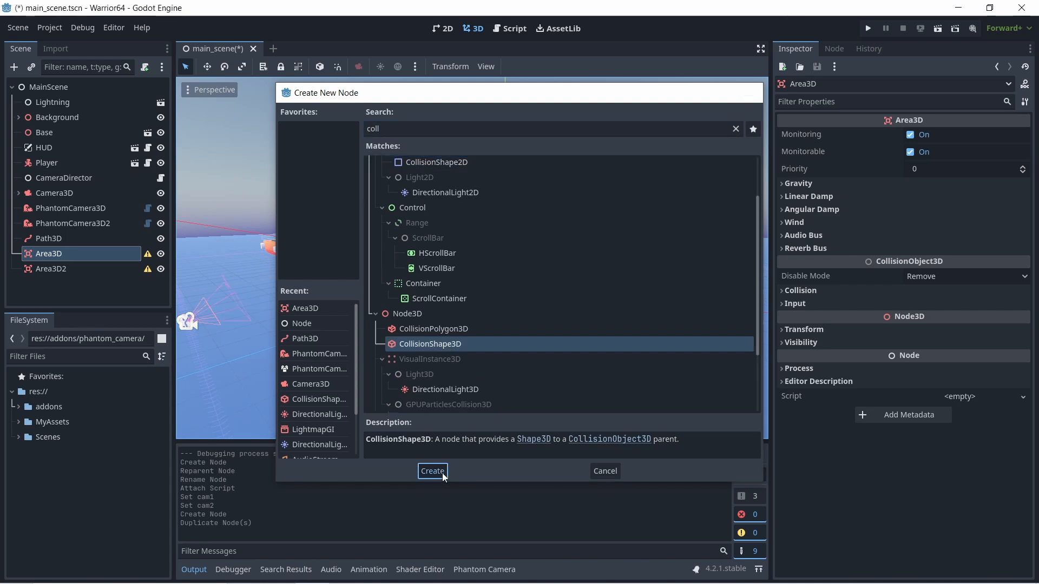
click(443, 472)
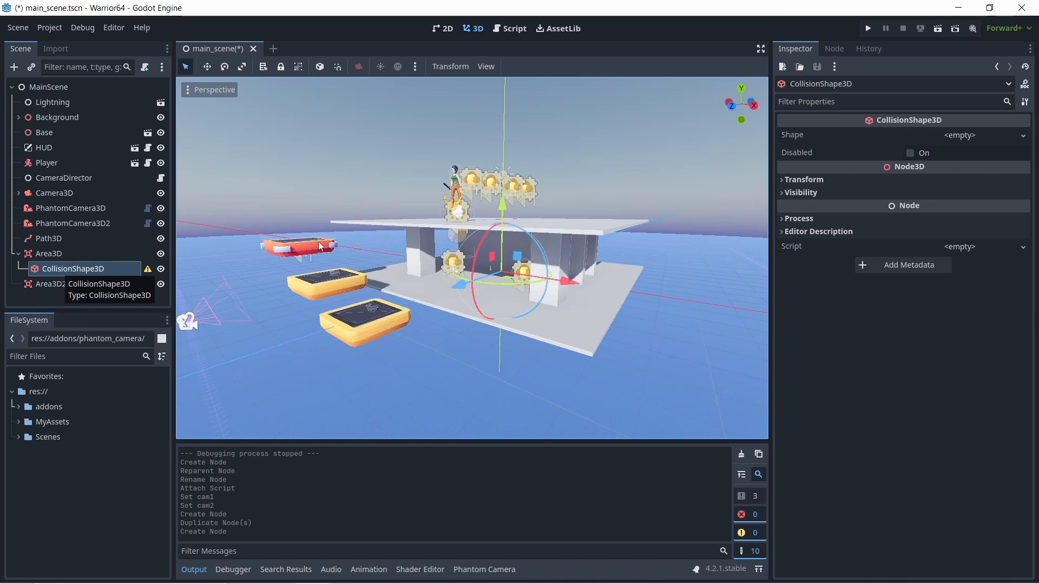
- Give the collision shape a new BoxShape3D and enlarge the box upward and along X to about 6.5
click(938, 137)
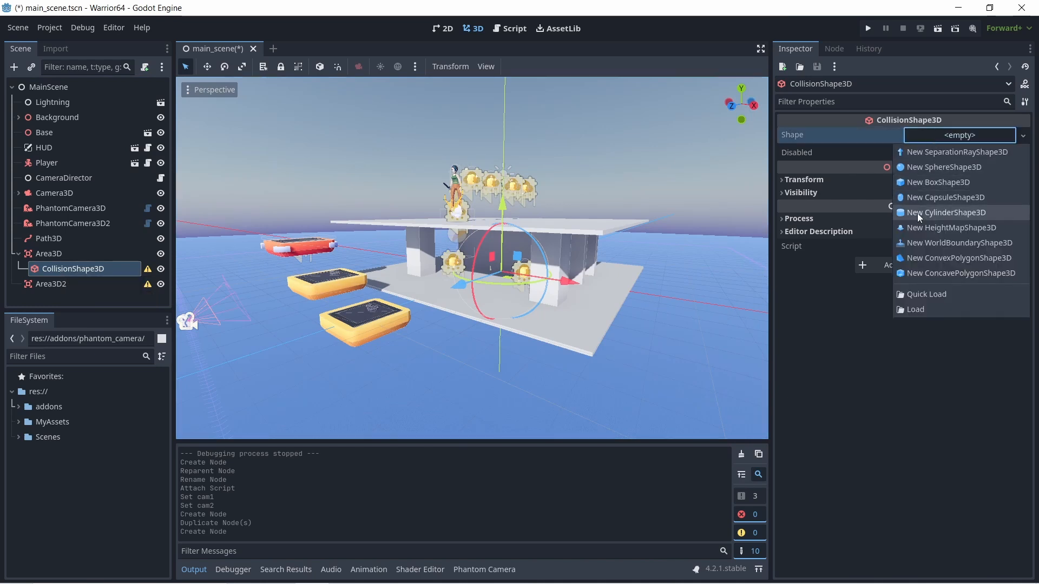
click(914, 183)
middle_drag(609, 294, 677, 291)
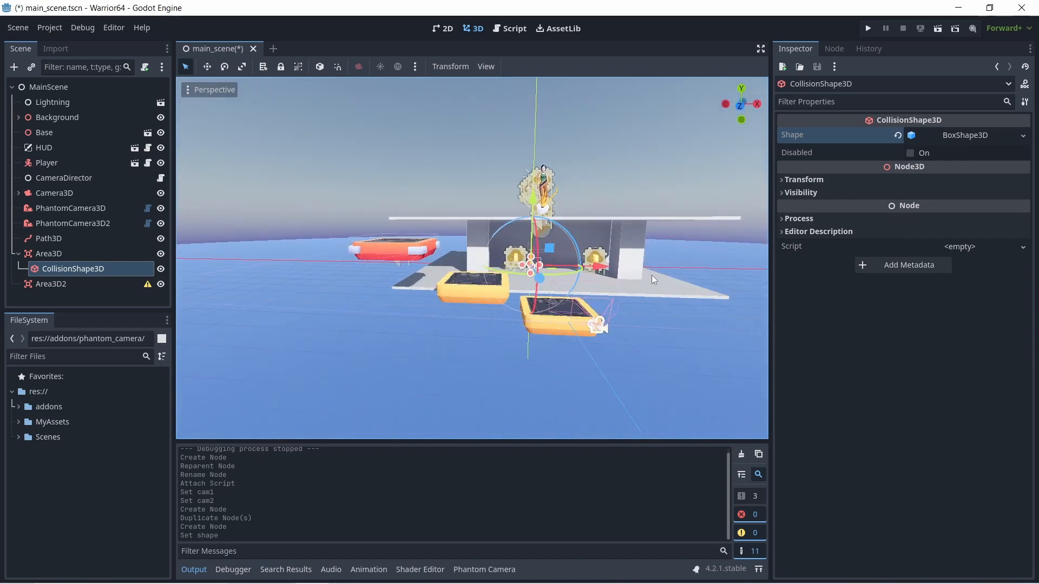
drag(531, 258, 647, 258)
middle_drag(703, 272, 657, 258)
drag(655, 255, 636, 252)
middle_drag(443, 275, 527, 264)
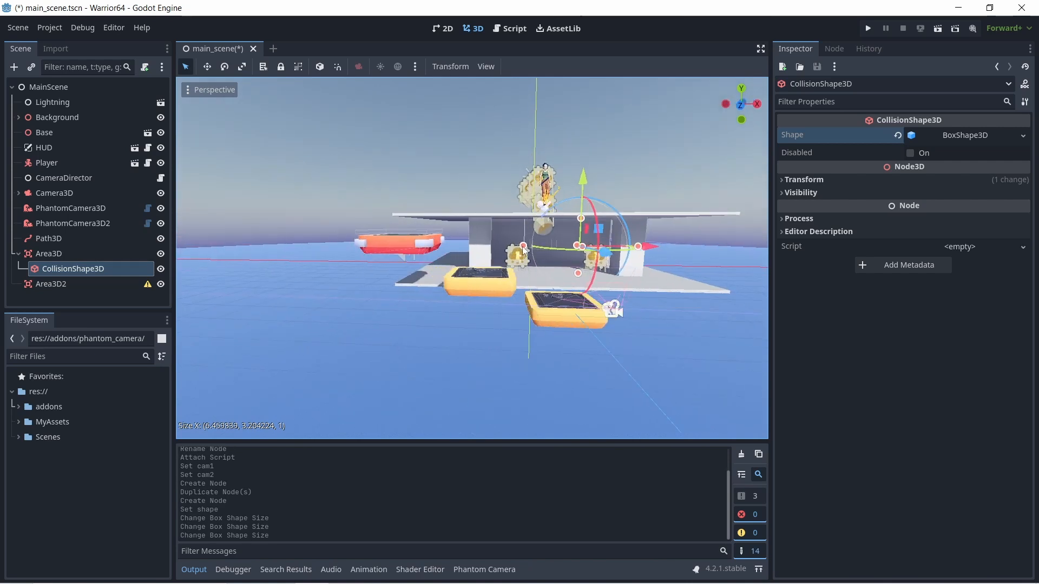
- Stretch the collision box to about 11.8 along X and 6.5 along Z, and pull its underside up to the platform floor
drag(524, 249, 435, 250)
middle_drag(503, 241, 500, 205)
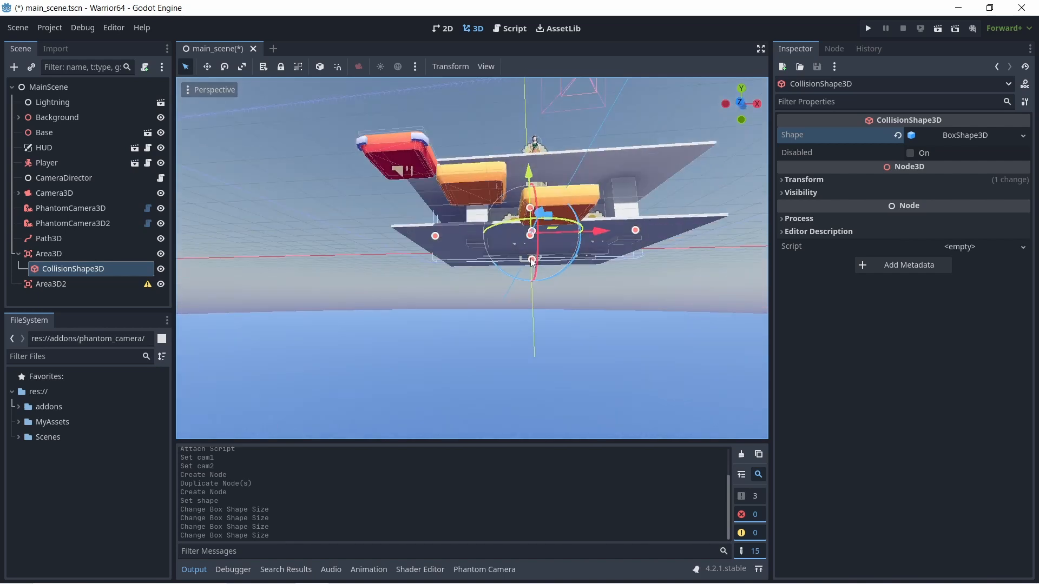
drag(532, 261, 533, 250)
middle_drag(533, 250, 421, 287)
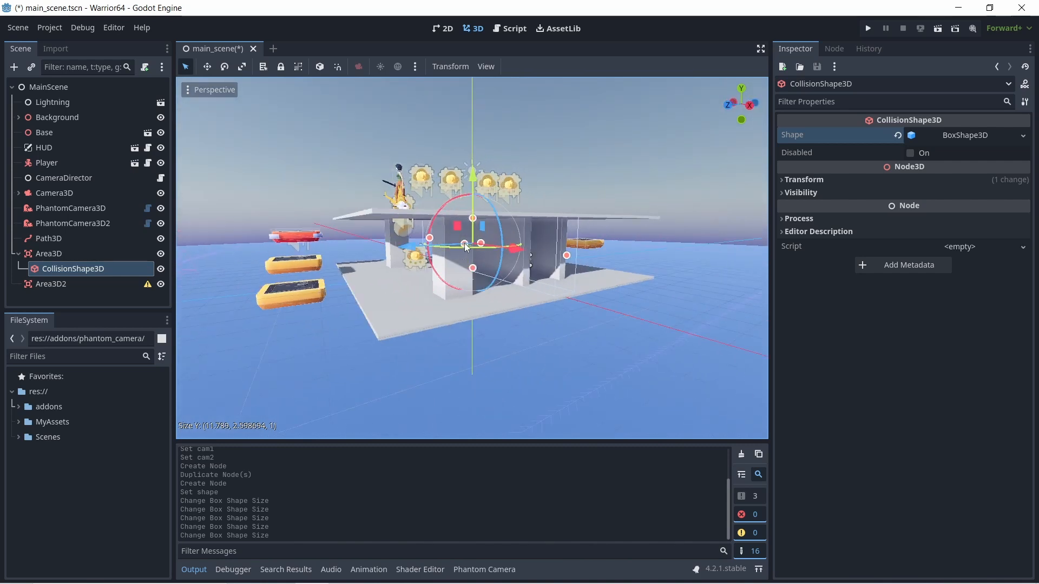
drag(462, 245, 348, 279)
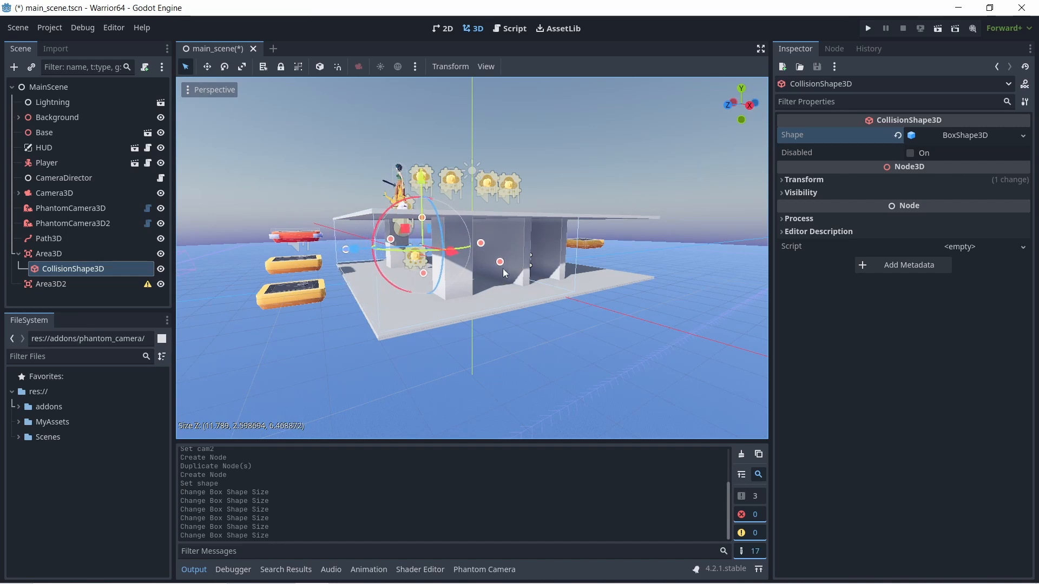
- Extend the collision box over the whole platform, about 11.8 along X and 11.9 along Z
drag(502, 268, 505, 277)
middle_drag(492, 278, 538, 291)
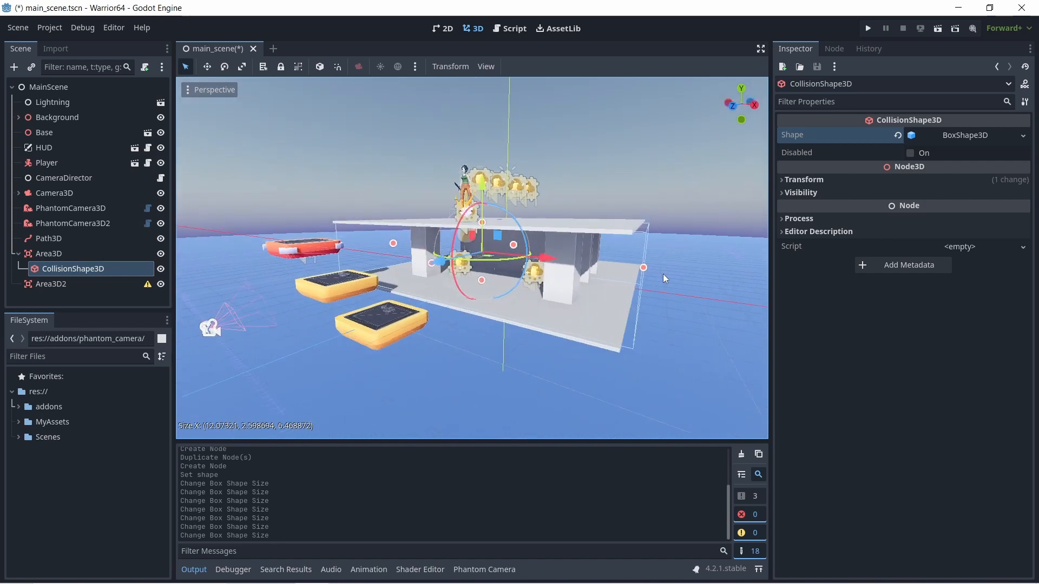
drag(644, 268, 634, 269)
middle_drag(674, 264, 485, 269)
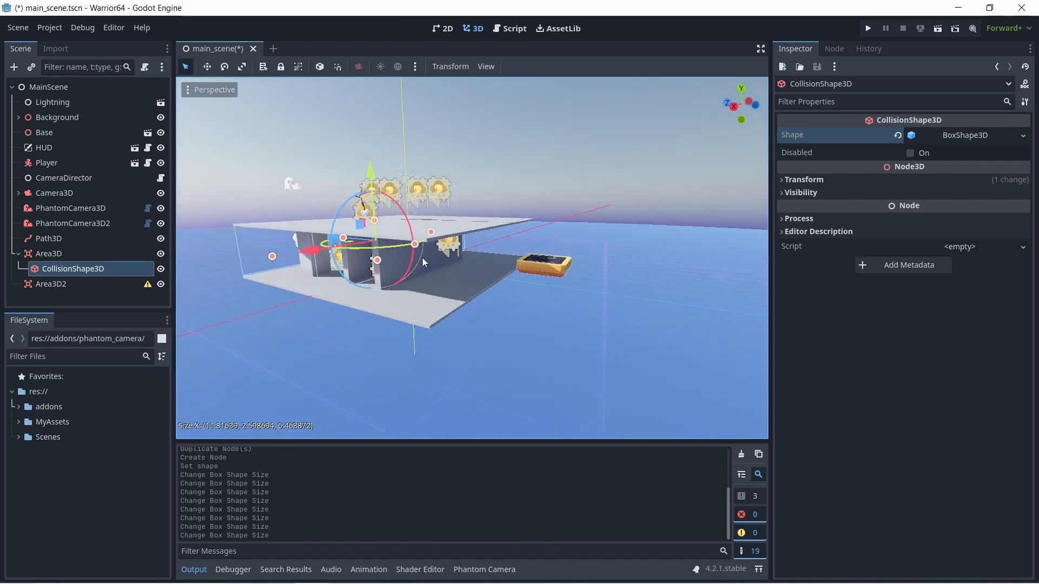
middle_drag(403, 265, 451, 261)
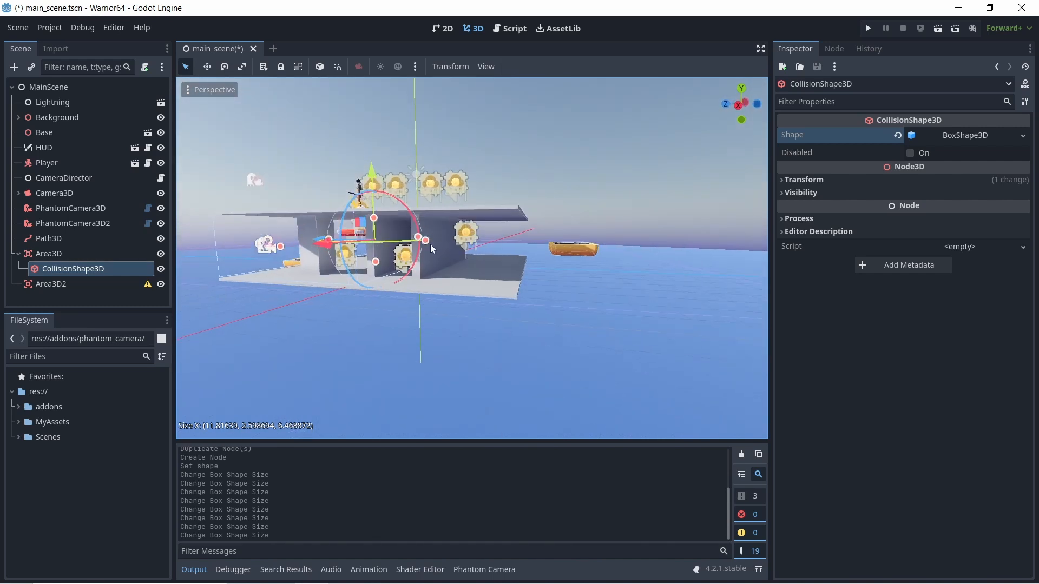
drag(427, 242, 523, 269)
middle_drag(543, 252, 506, 261)
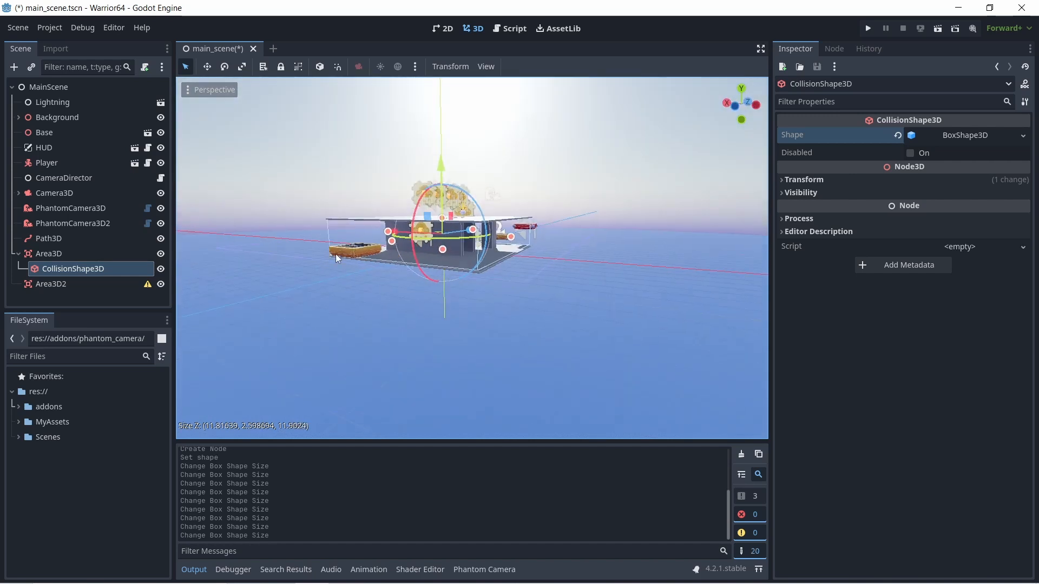
- Fine-tune the collision box to the platform edges at about 12 along both X and Z, and check the fit
scroll(520, 254, up, 8)
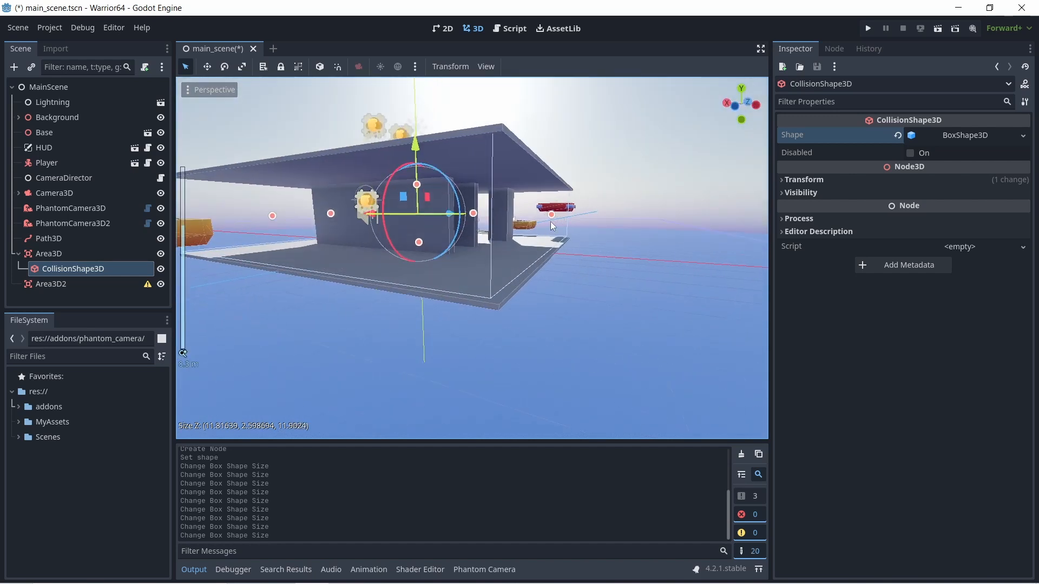
drag(551, 215, 551, 220)
middle_drag(551, 220, 352, 223)
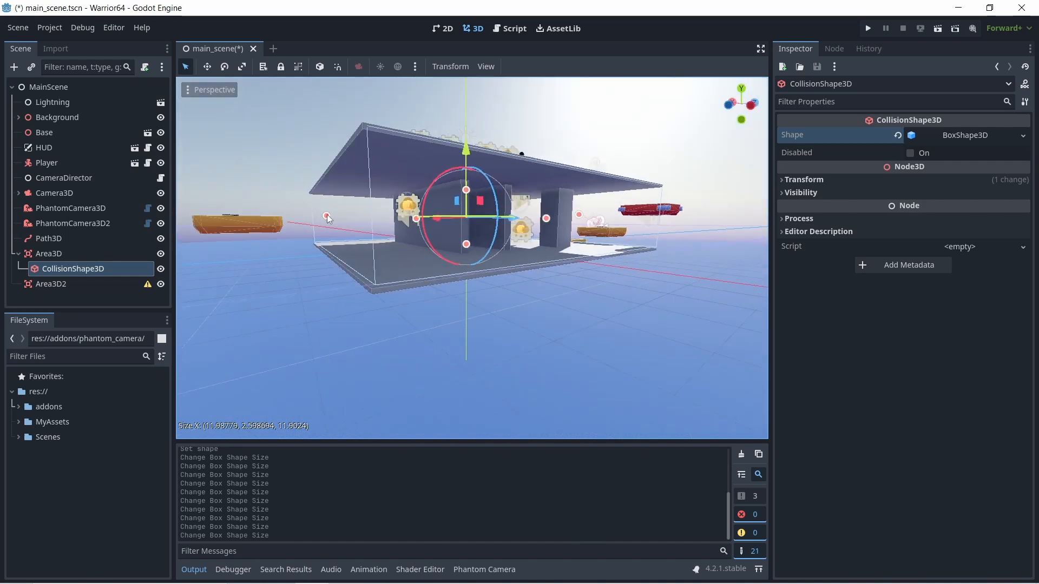
drag(327, 215, 325, 216)
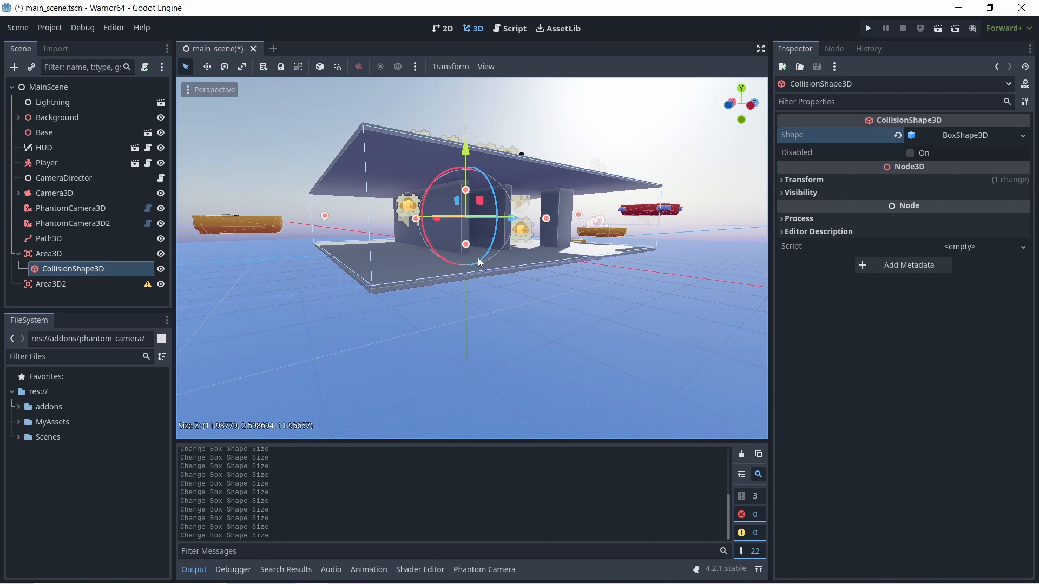
scroll(484, 259, down, 2)
middle_drag(496, 263, 583, 297)
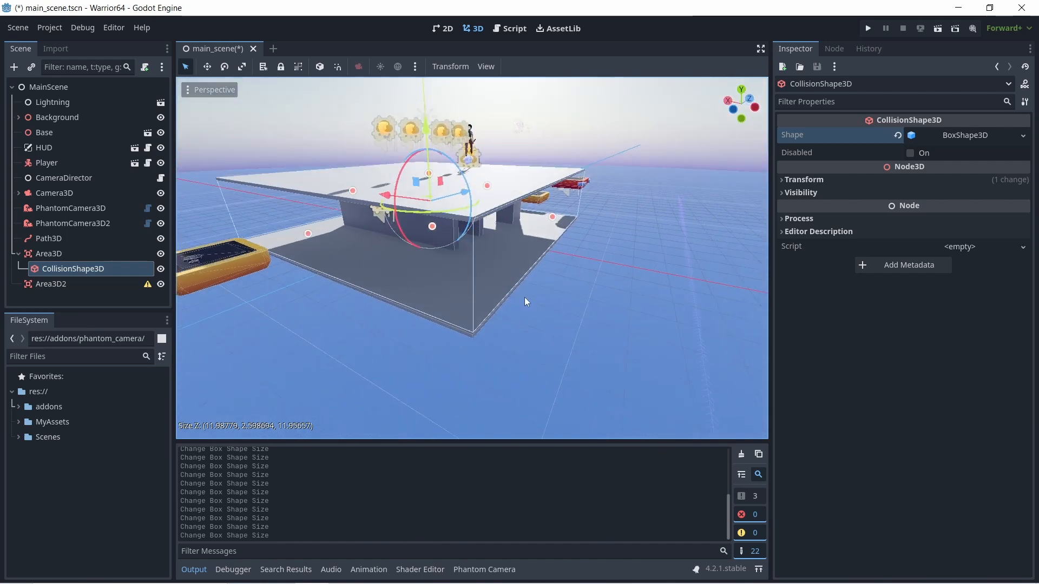
middle_drag(306, 322, 492, 304)
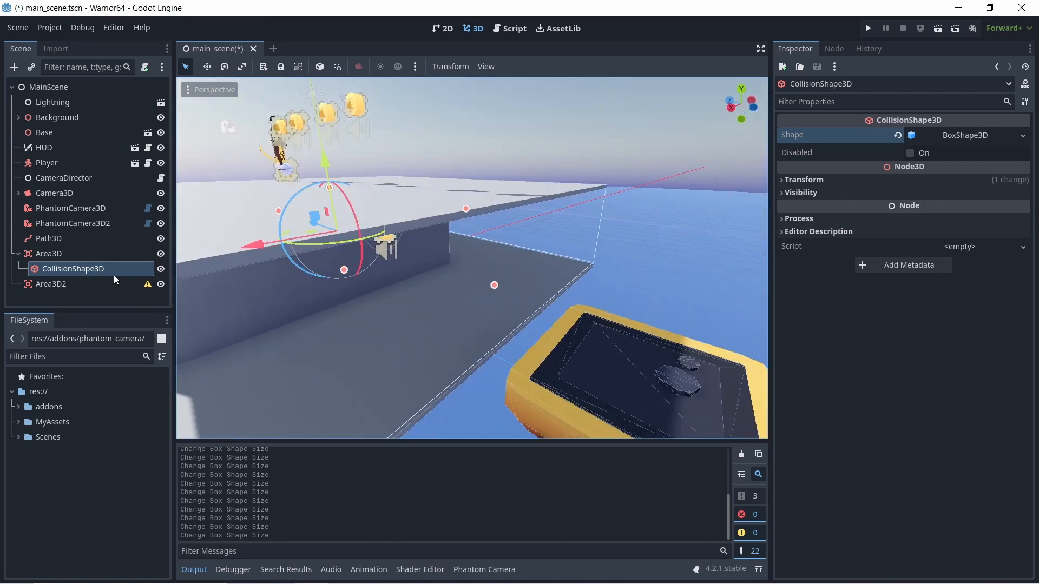
- Connect Area3D's body_entered signal to the CameraDirector node with the receiver method _on_area_3d_body_entered
click(46, 253)
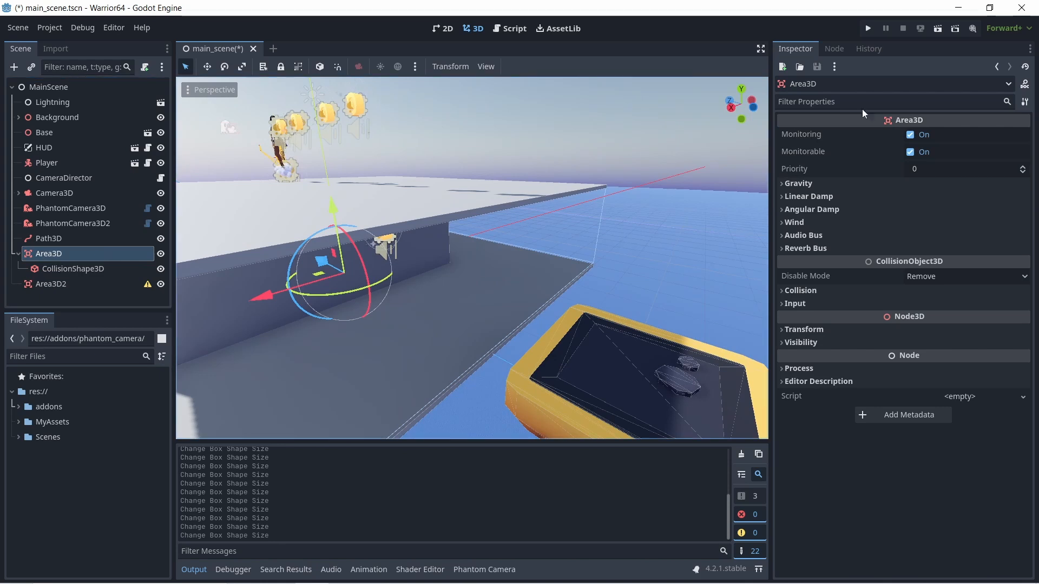
click(839, 48)
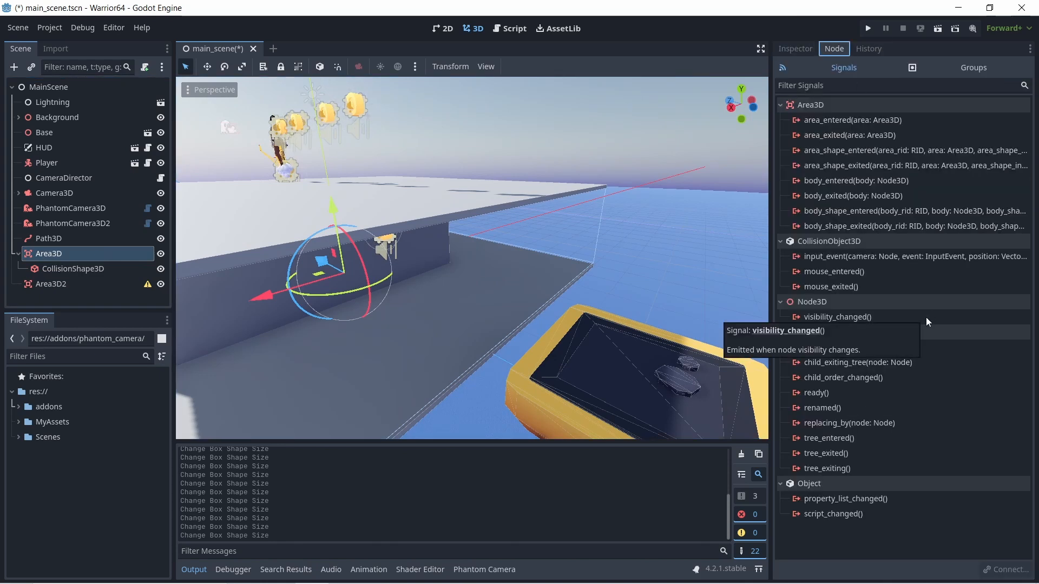
click(844, 181)
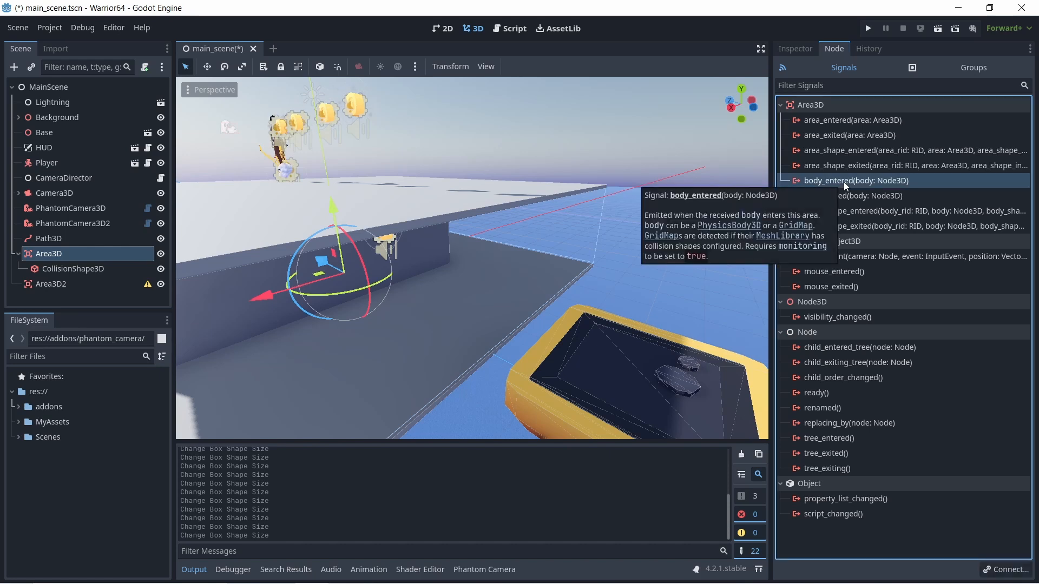
click(1005, 570)
scroll(534, 342, up, 1)
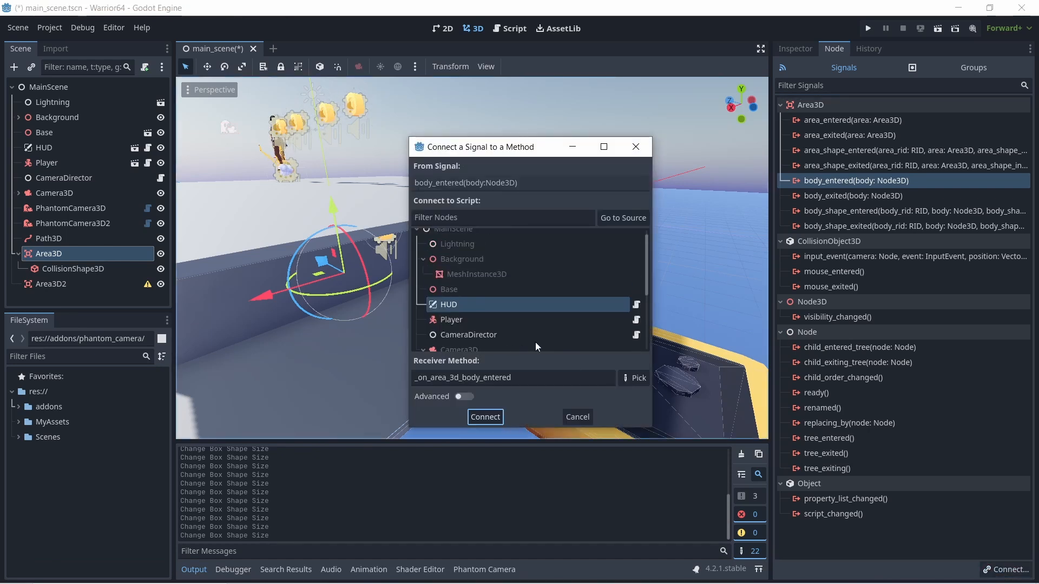
scroll(536, 344, up, 1)
scroll(535, 342, down, 3)
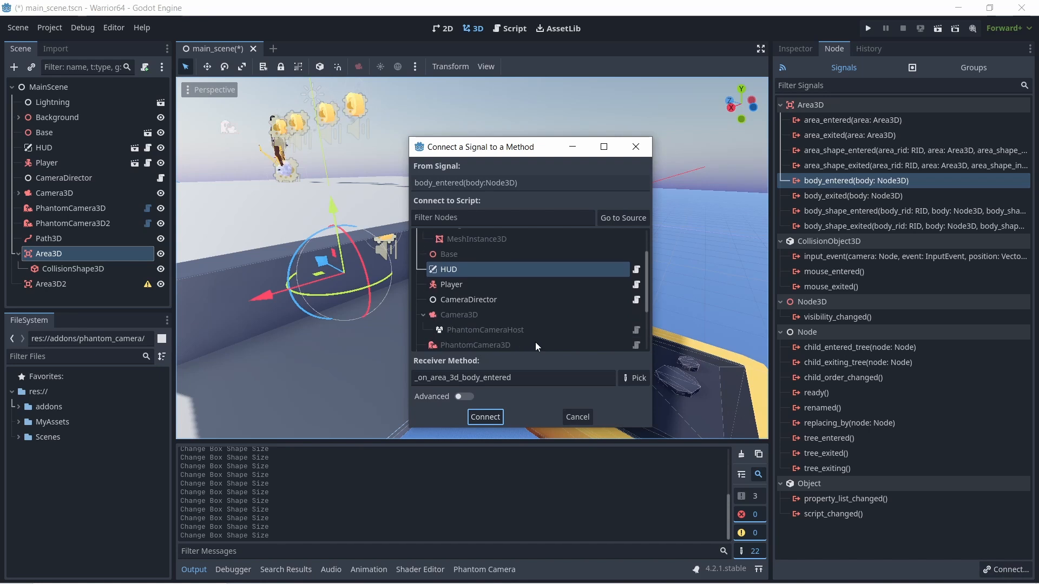
click(482, 301)
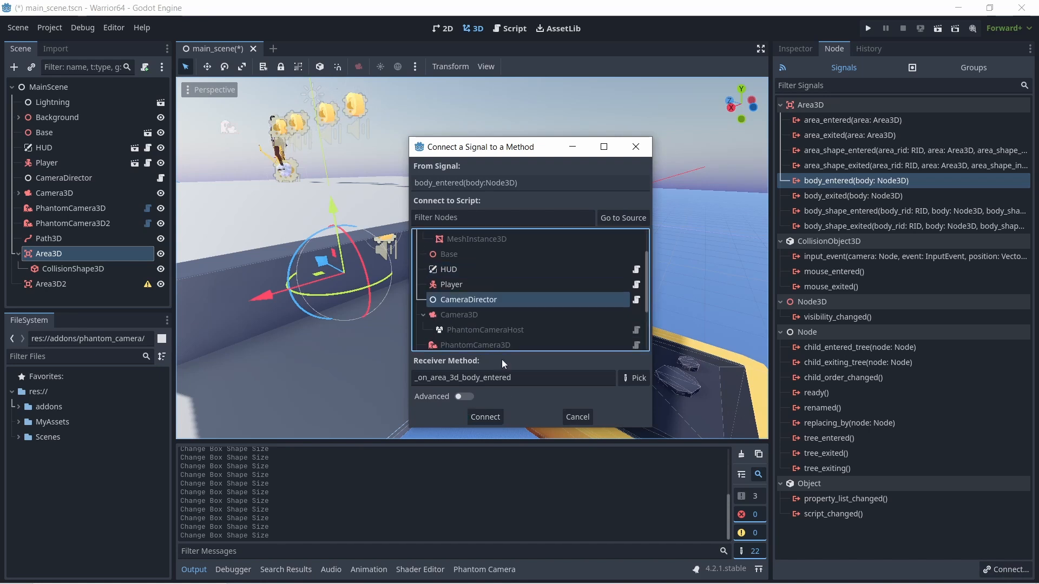
click(483, 417)
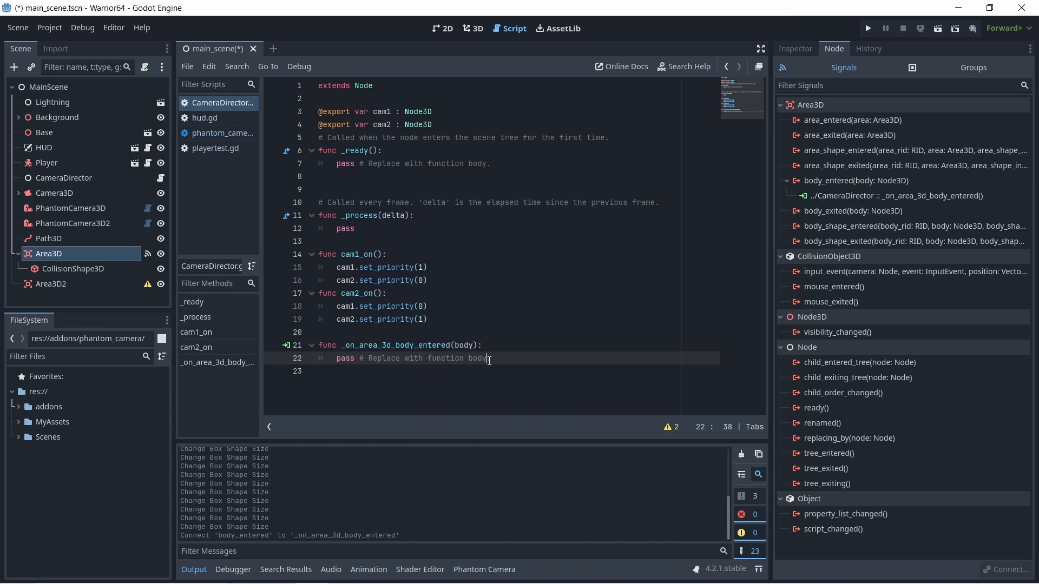
- Replace the placeholder body of _on_area_3d_body_entered with a call to cam1_on()
drag(498, 360, 334, 358)
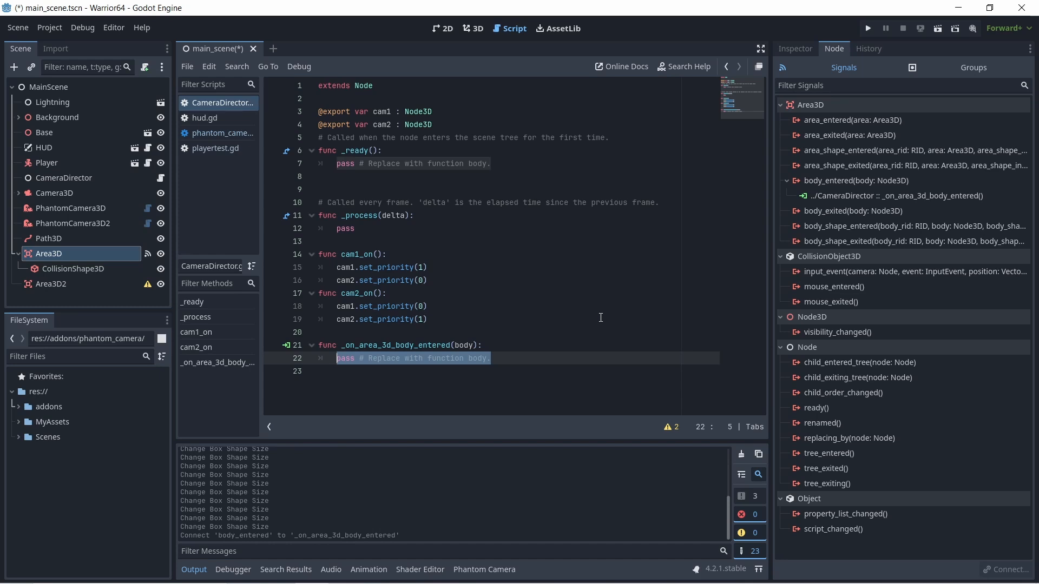
text(i)
key(BackSpace)
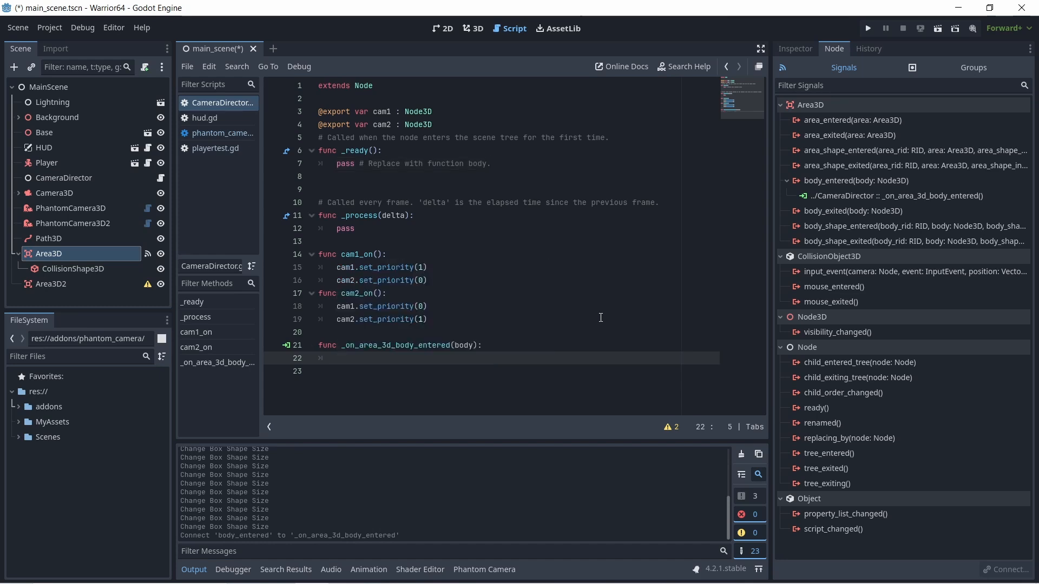
text(cam1)
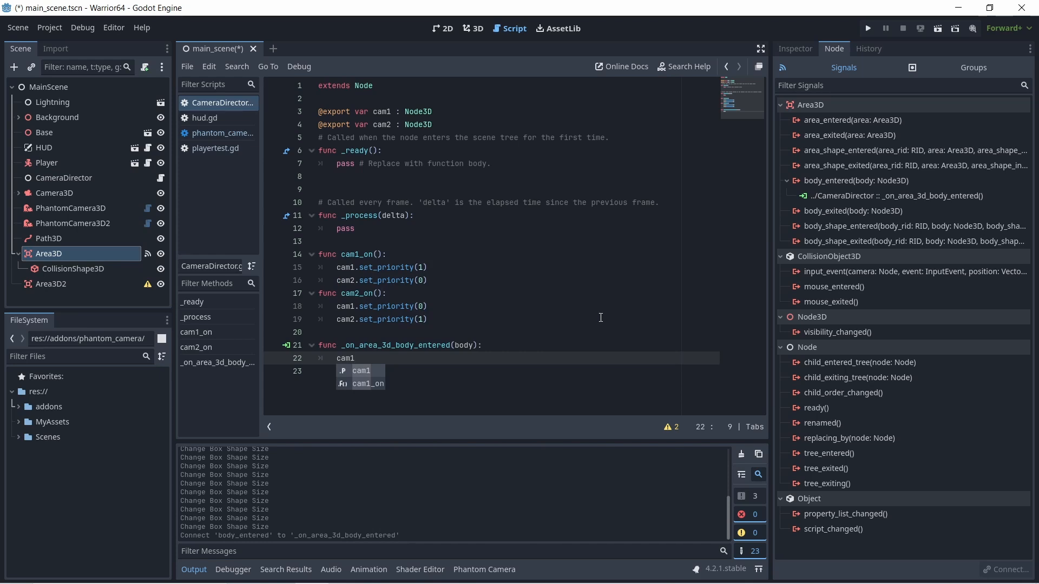
click(423, 267)
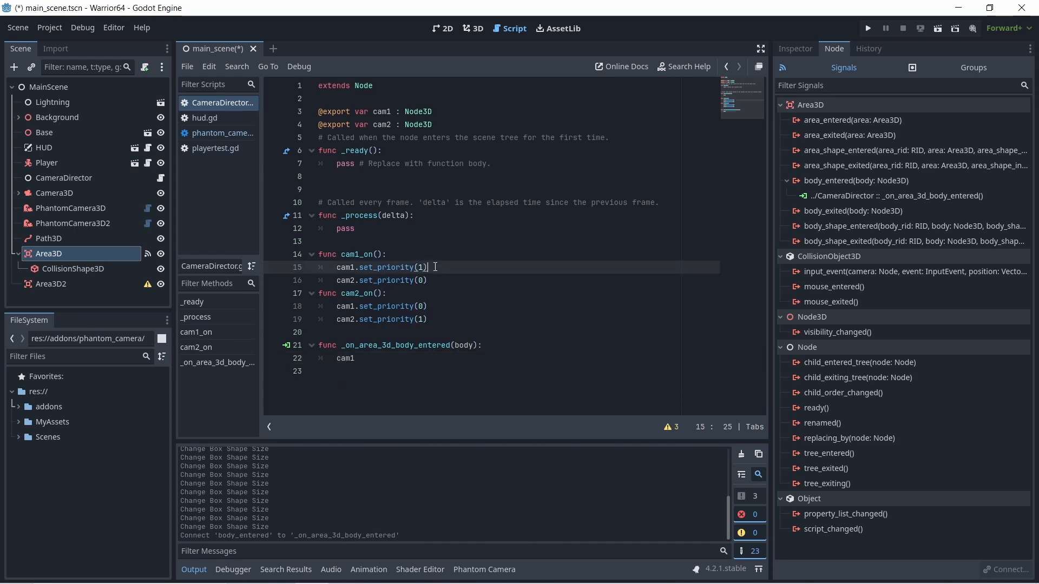
click(376, 361)
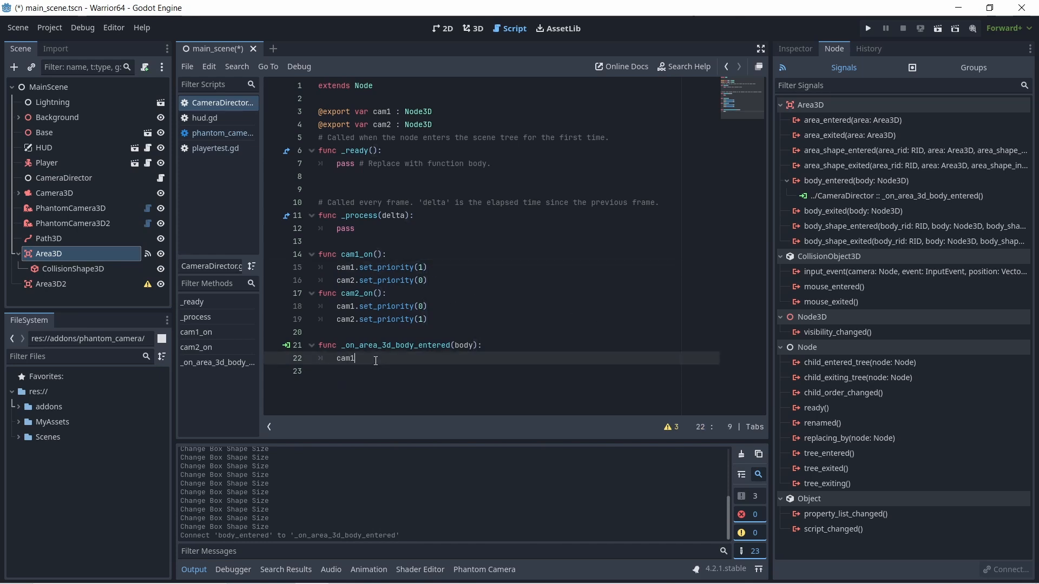
text(_on)
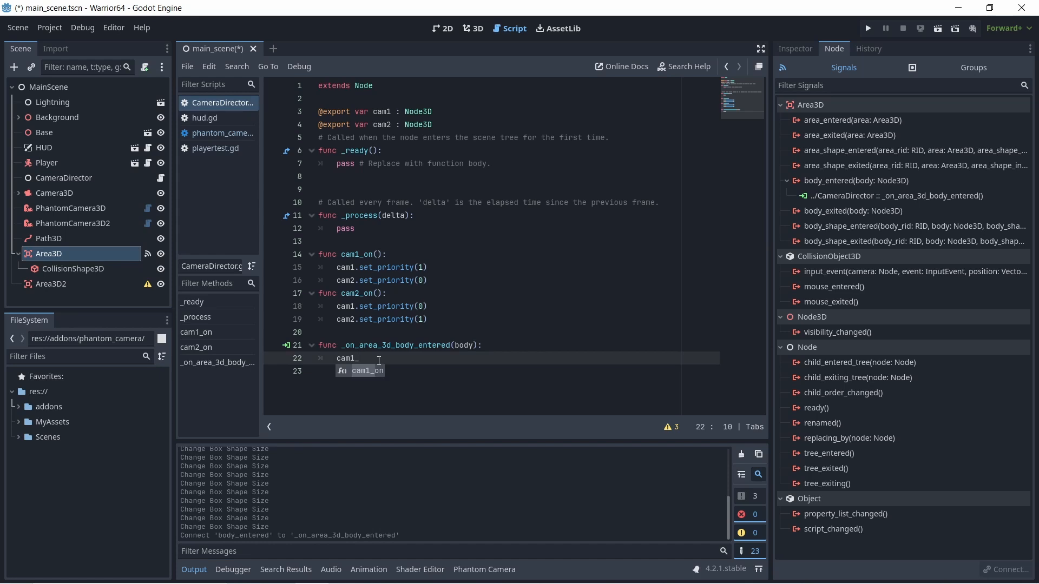
key(Return)
- Add a CollisionShape3D child to Area3D2 and give it a new BoxShape3D
click(58, 285)
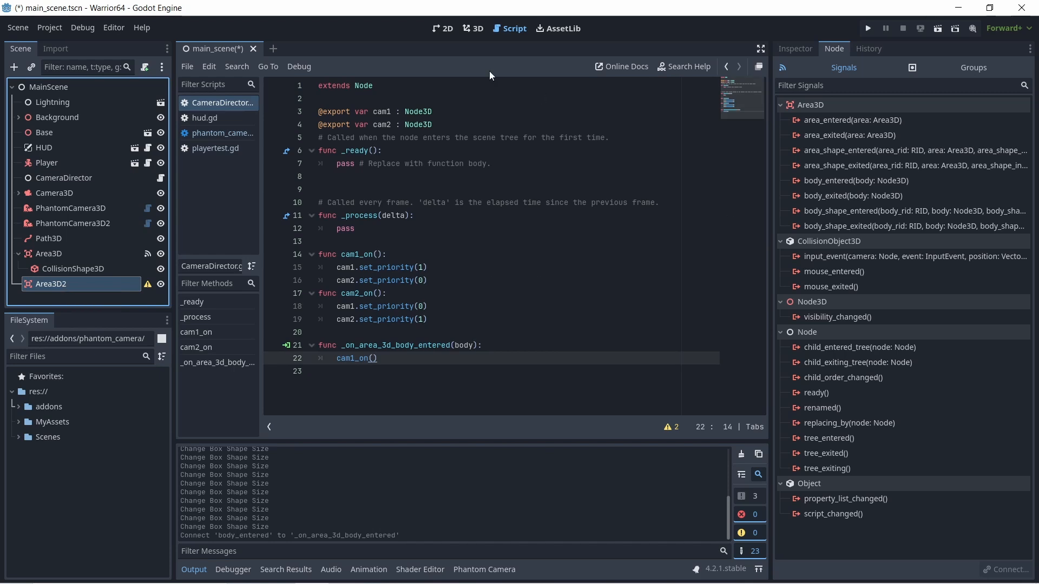
click(474, 30)
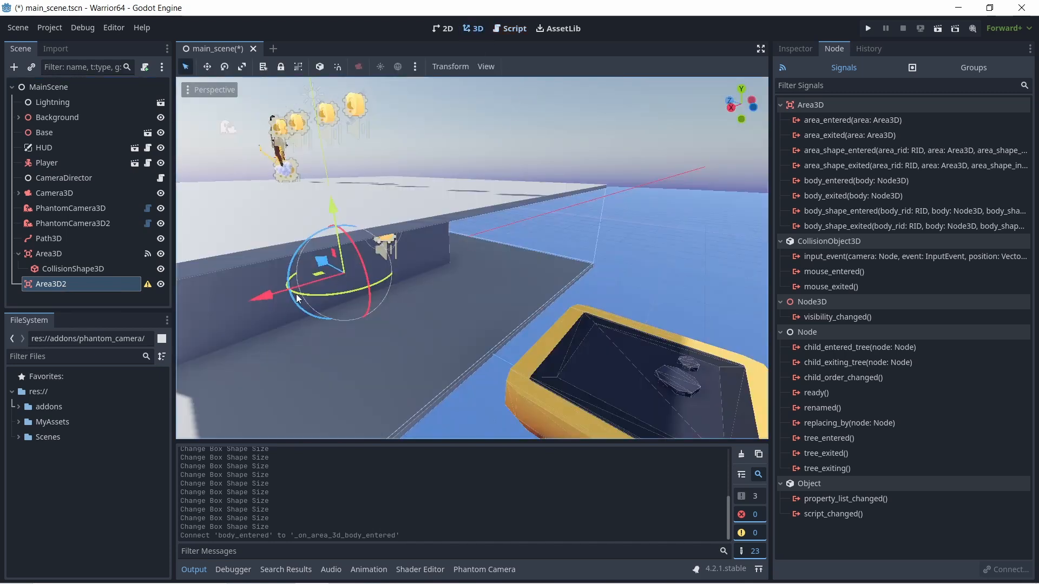
click(14, 67)
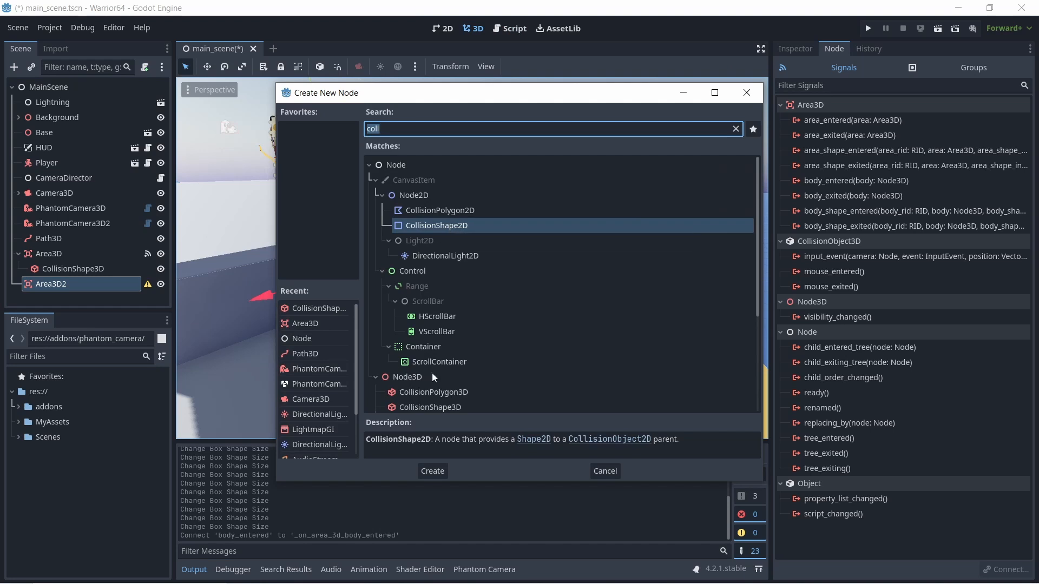
scroll(433, 372, down, 3)
click(440, 347)
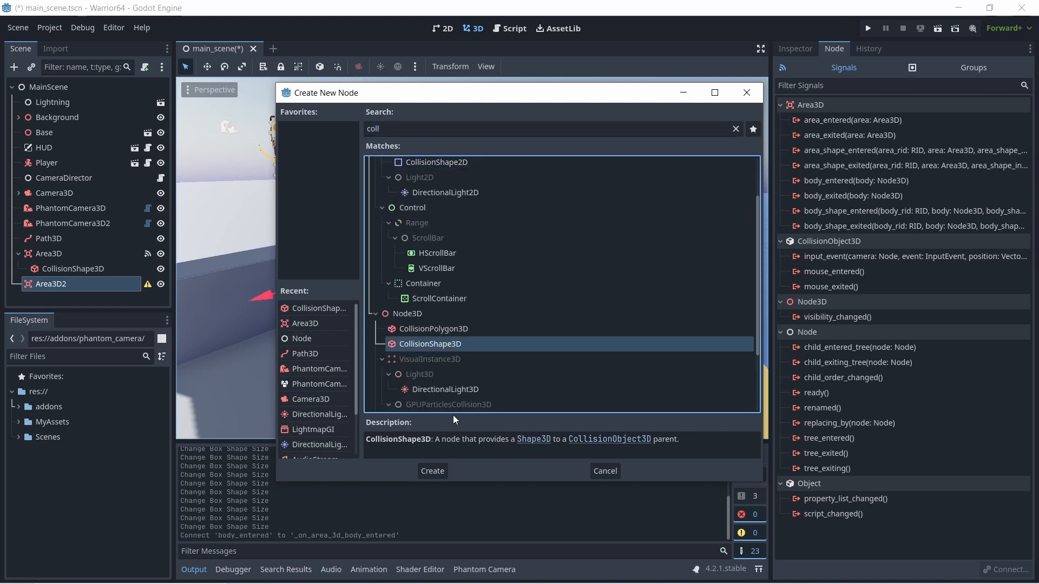
click(440, 471)
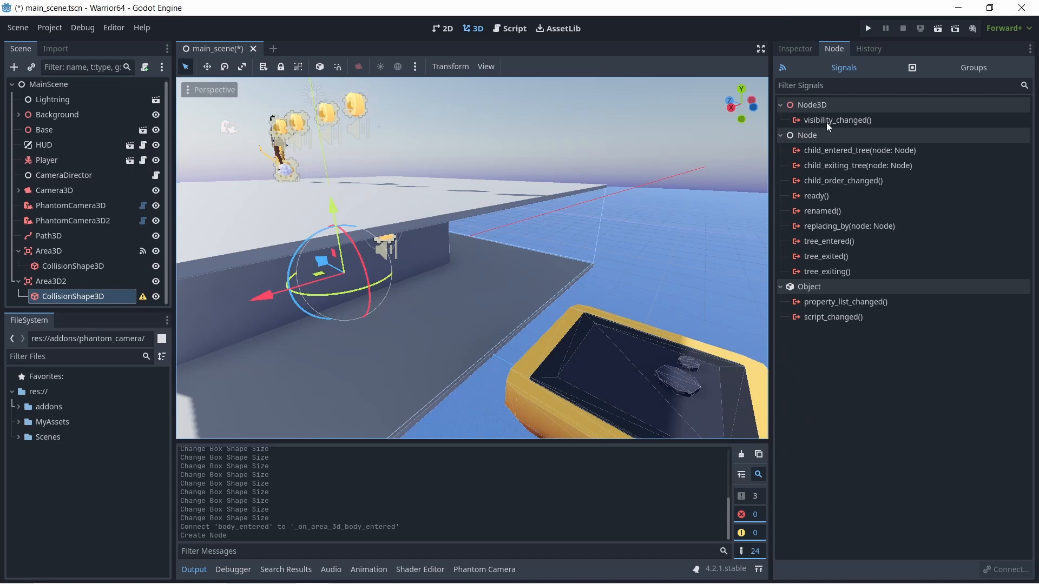
click(800, 47)
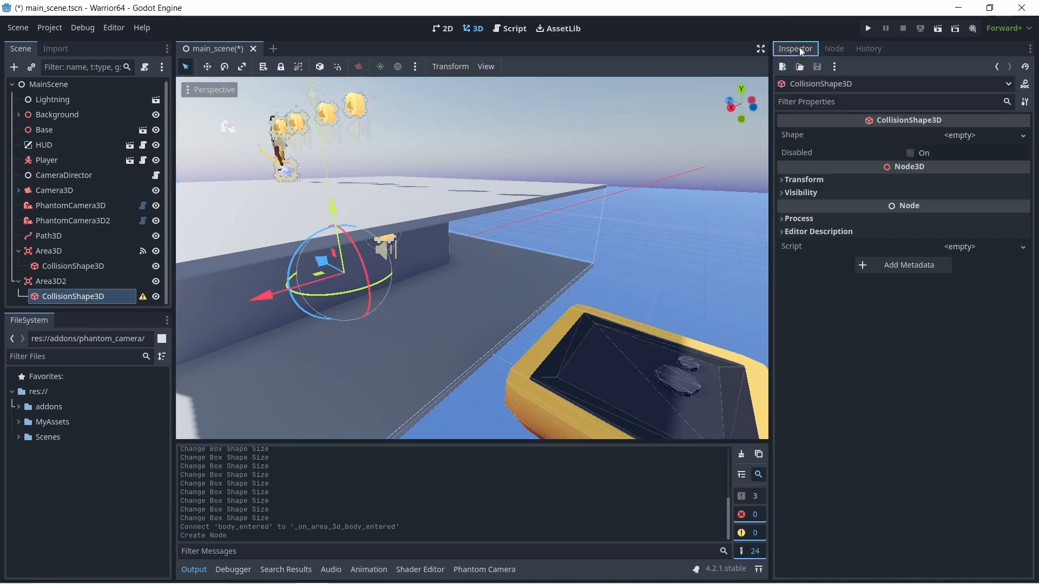
click(967, 137)
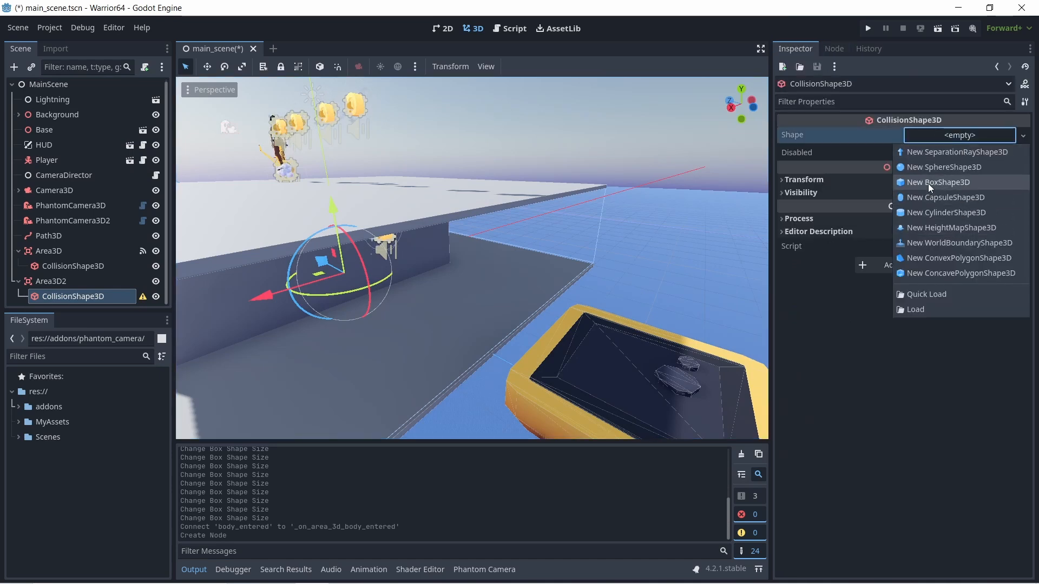
click(930, 184)
- Stretch Area3D2's collision box upward, well above the upper platform, to about 10.5 along Y
scroll(389, 275, down, 5)
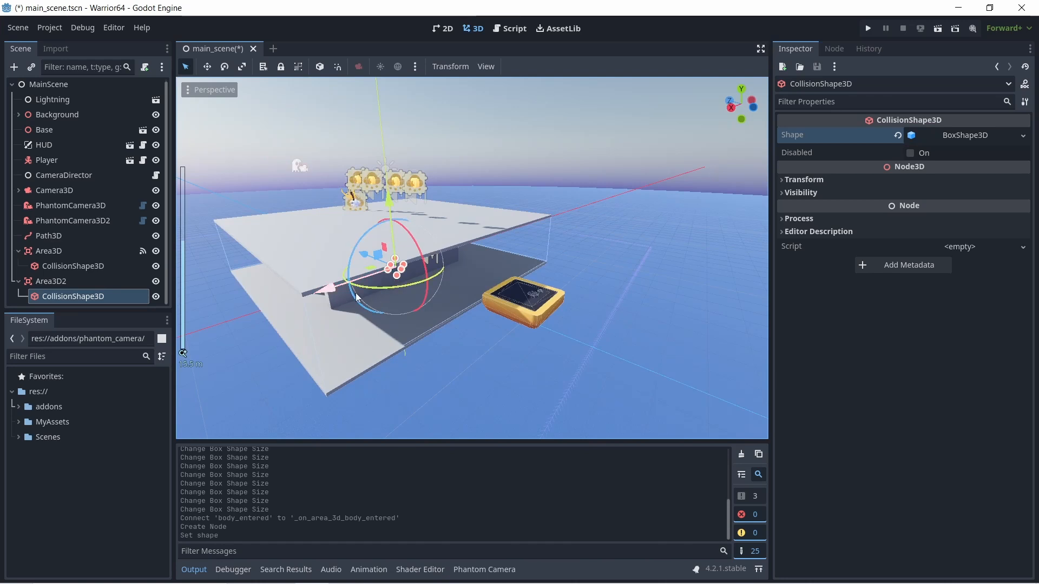
middle_drag(355, 294, 433, 284)
scroll(433, 281, up, 3)
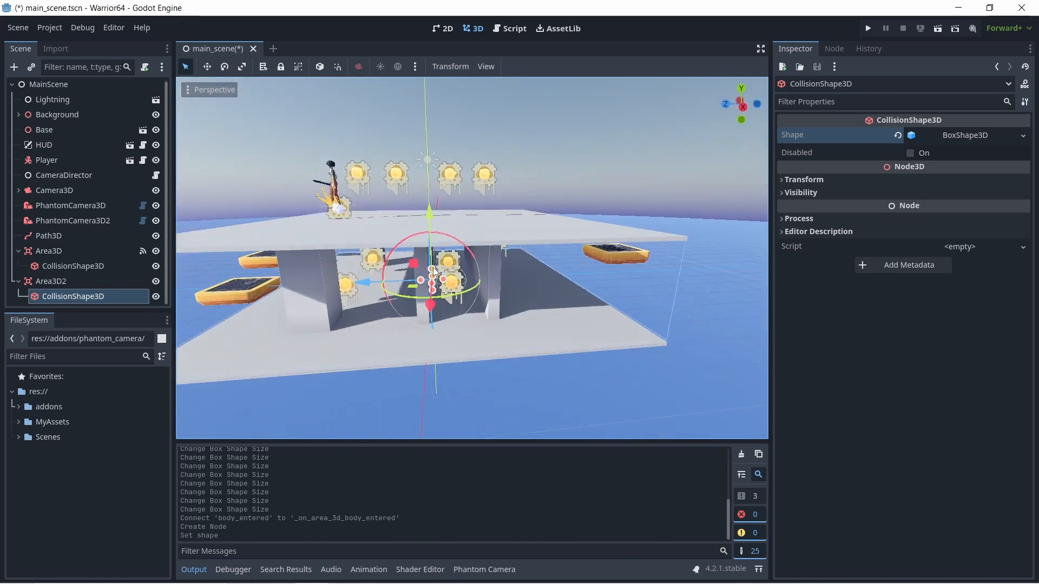
drag(434, 270, 437, 77)
scroll(442, 95, down, 5)
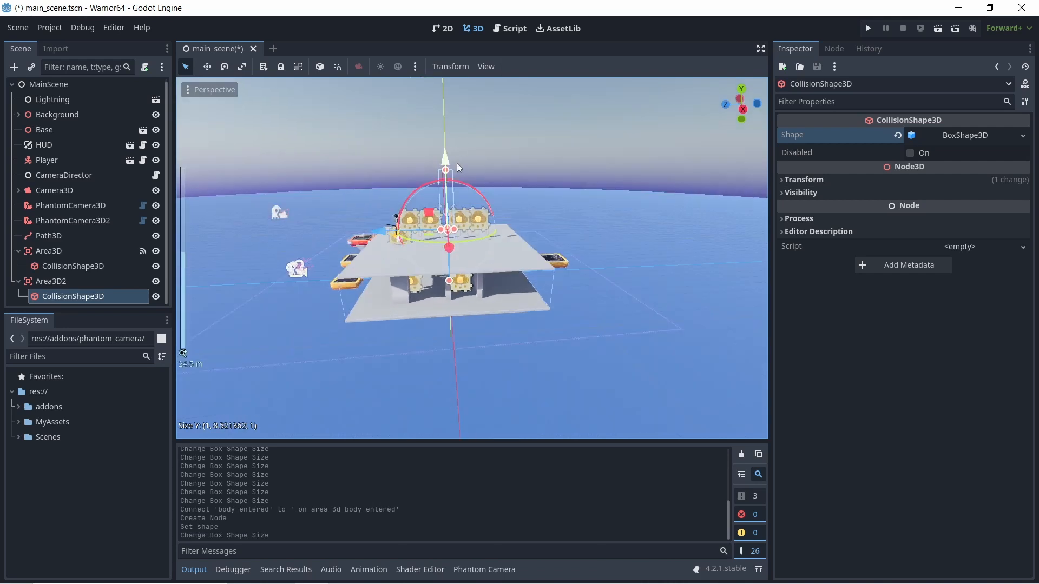
drag(444, 166, 443, 142)
- Raise the underside of Area3D2's collision box to the upper platform's surface, making the box about 7.2 along Y
middle_drag(478, 176, 455, 209)
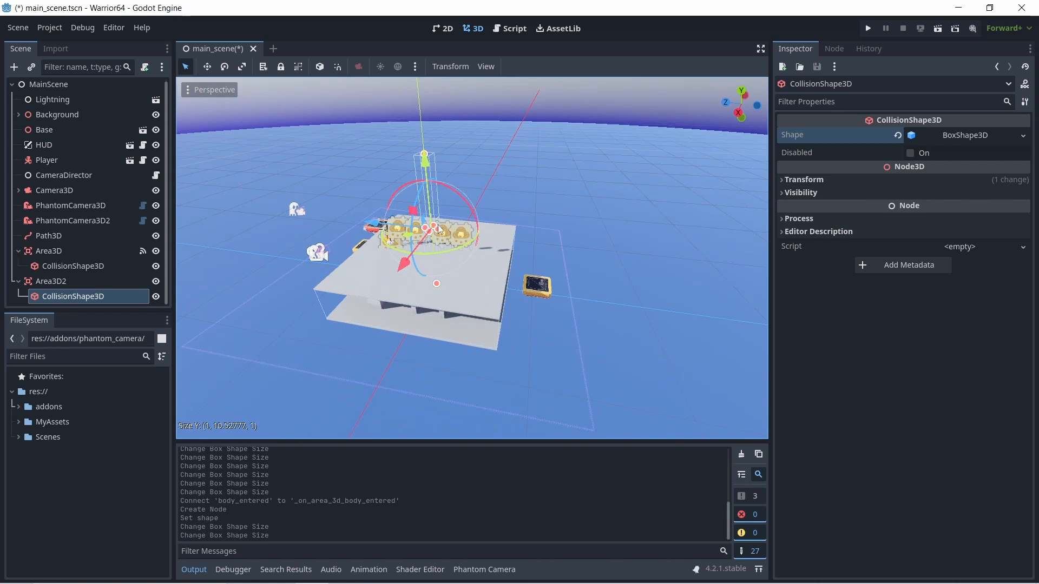
middle_drag(447, 268, 463, 213)
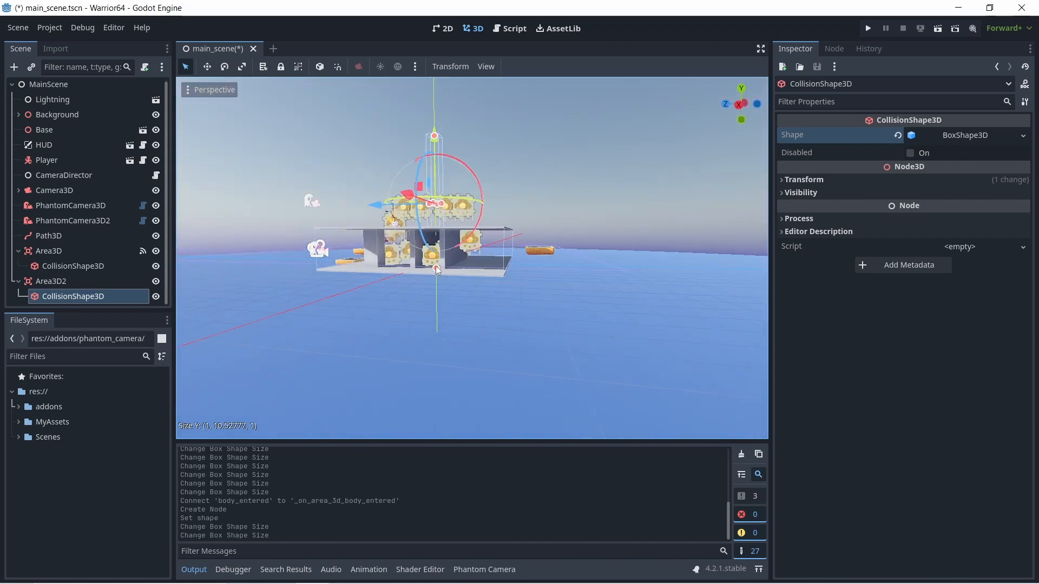
drag(436, 271, 440, 223)
scroll(440, 229, up, 10)
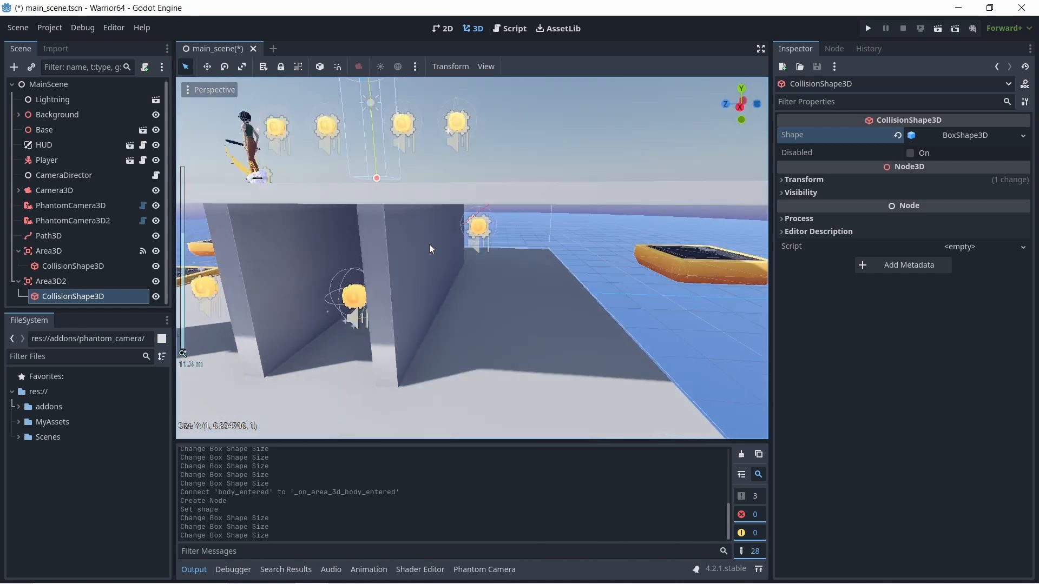
mouse_move(385, 193)
mouse_down()
mouse_move(388, 215)
mouse_move(387, 206)
mouse_up()
- Widen Area3D2's collision box over the upper platform to about 11.3 along Z and 11.6 along X
scroll(401, 208, down, 6)
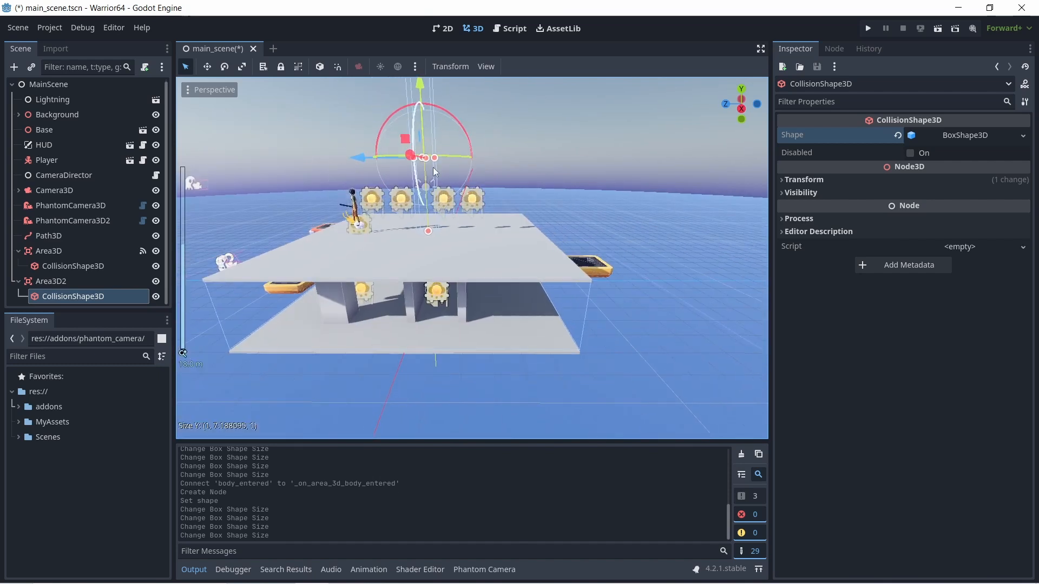
drag(434, 159, 544, 175)
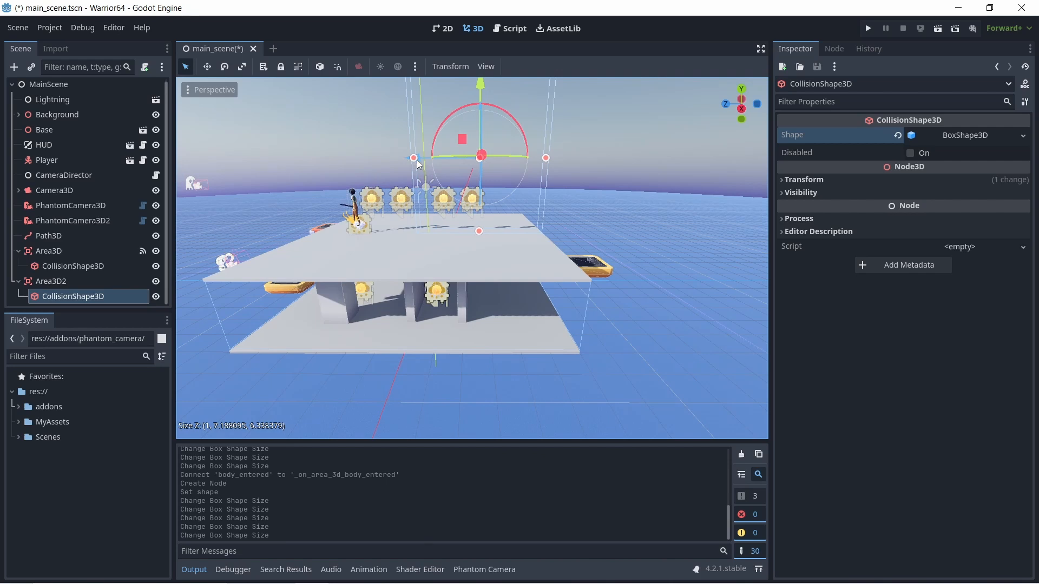
drag(414, 159, 311, 170)
middle_drag(429, 199, 326, 225)
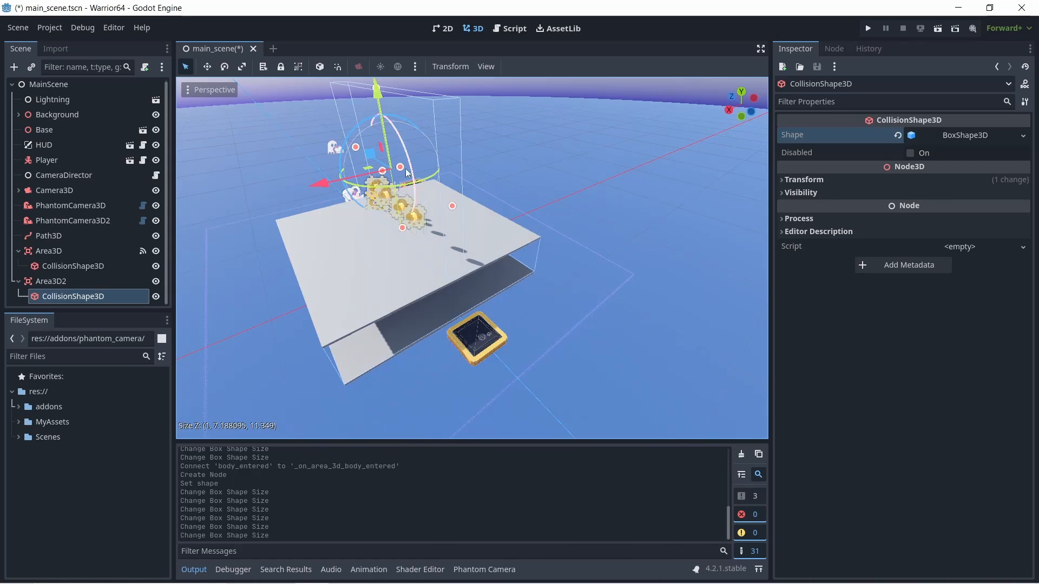
drag(402, 169, 478, 170)
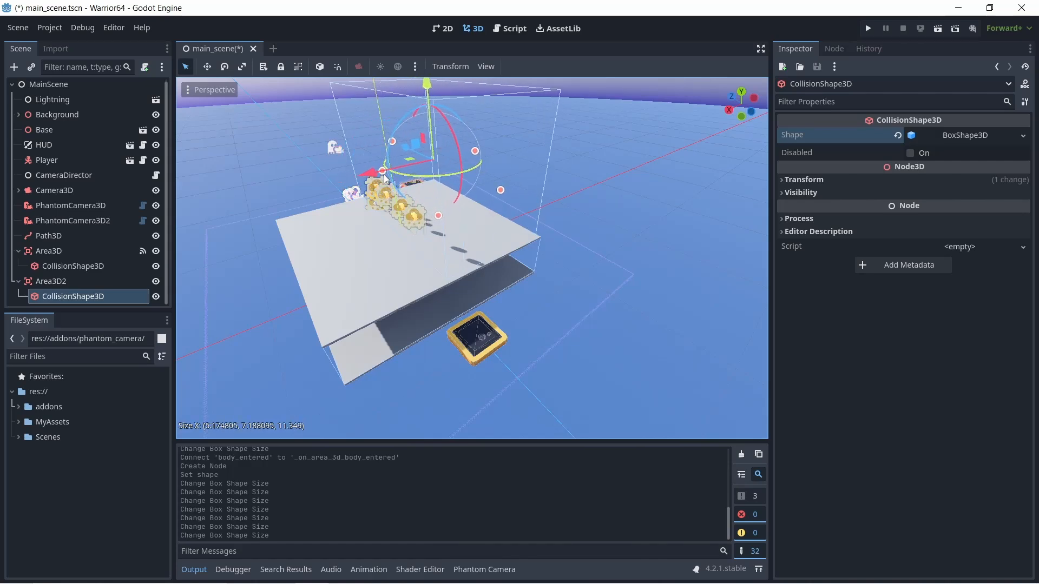
drag(382, 172, 275, 234)
- Extend both Z sides of Area3D2's collision box toward the platform edges, to about 11.8 along Z
middle_drag(346, 249, 486, 232)
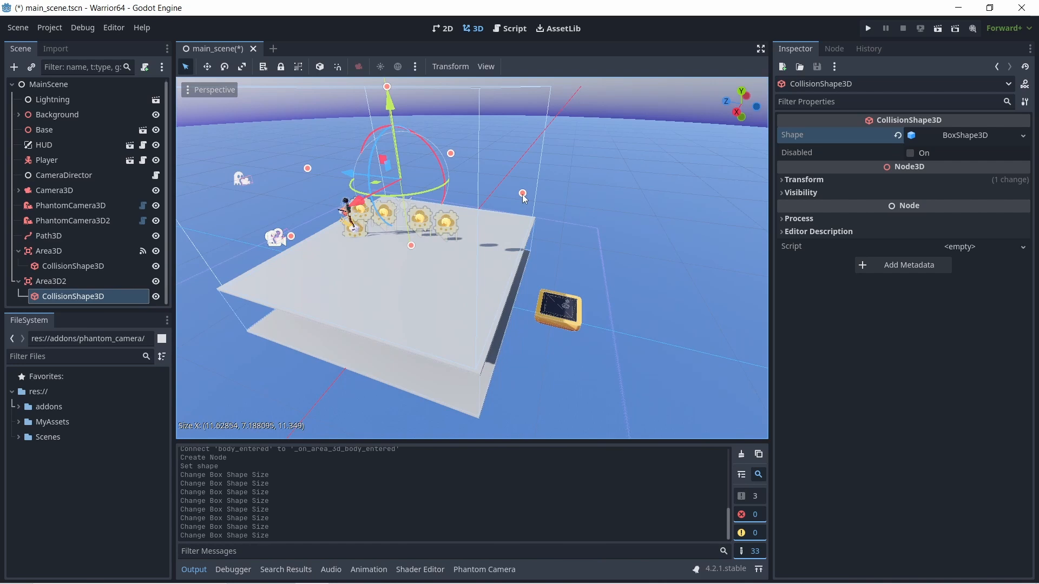
drag(523, 194, 525, 195)
middle_drag(524, 195, 357, 204)
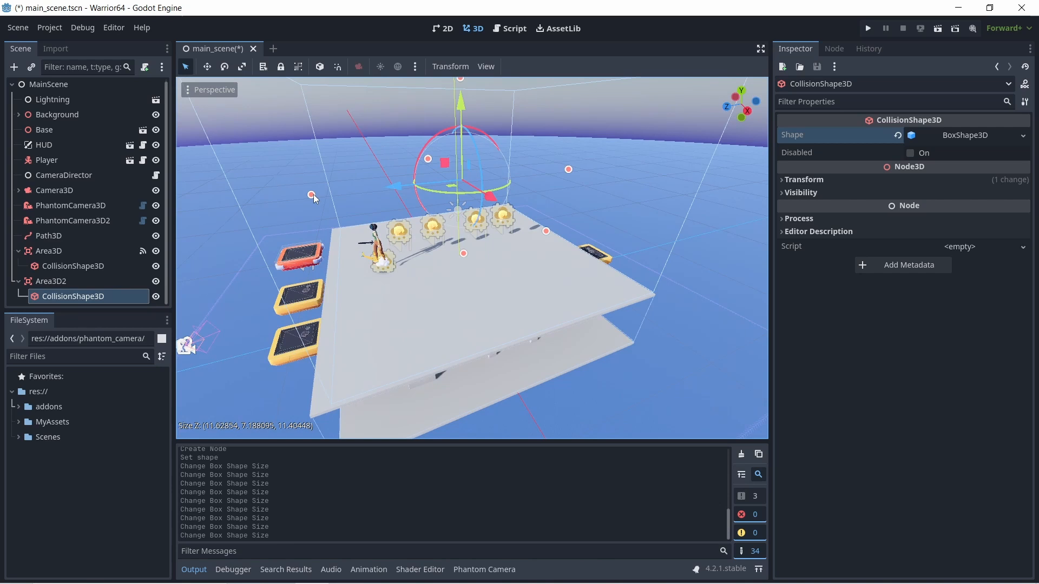
drag(313, 193, 298, 201)
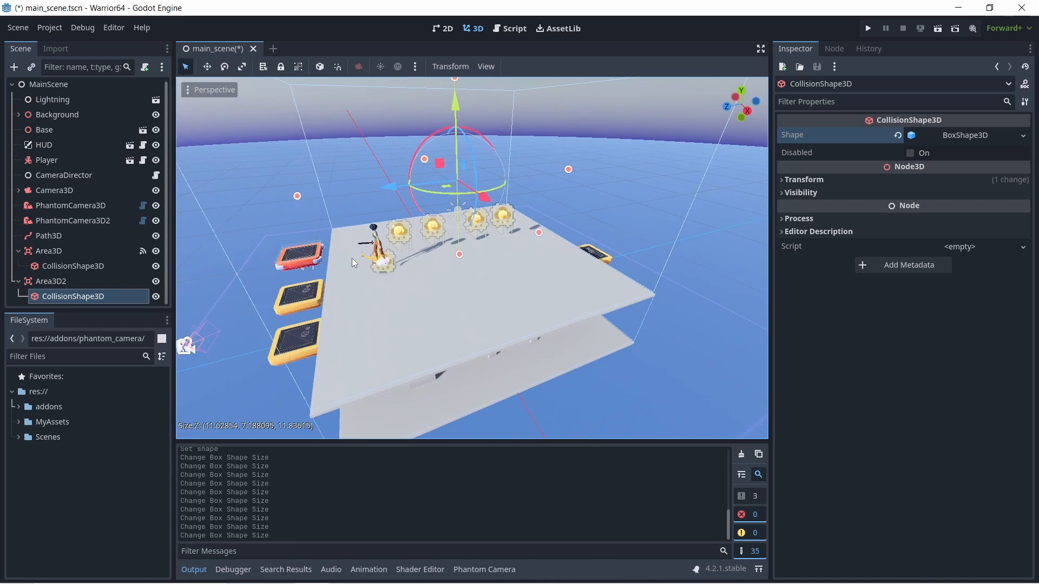
scroll(223, 281, down, 2)
- Connect Area3D2's body_entered signal to the CameraDirector node with the receiver method _on_area_3d_2_body_entered
click(55, 282)
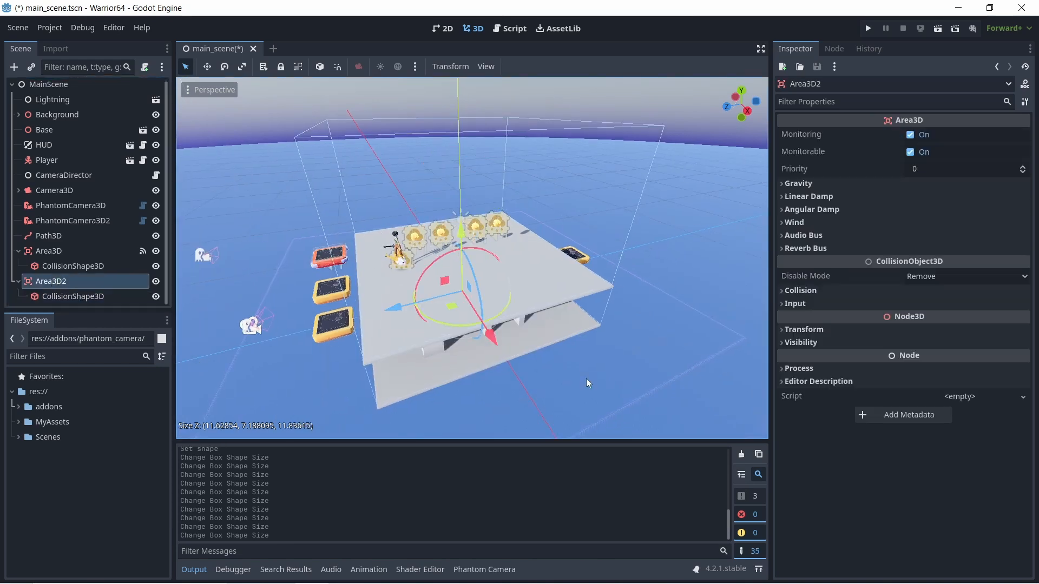
click(836, 49)
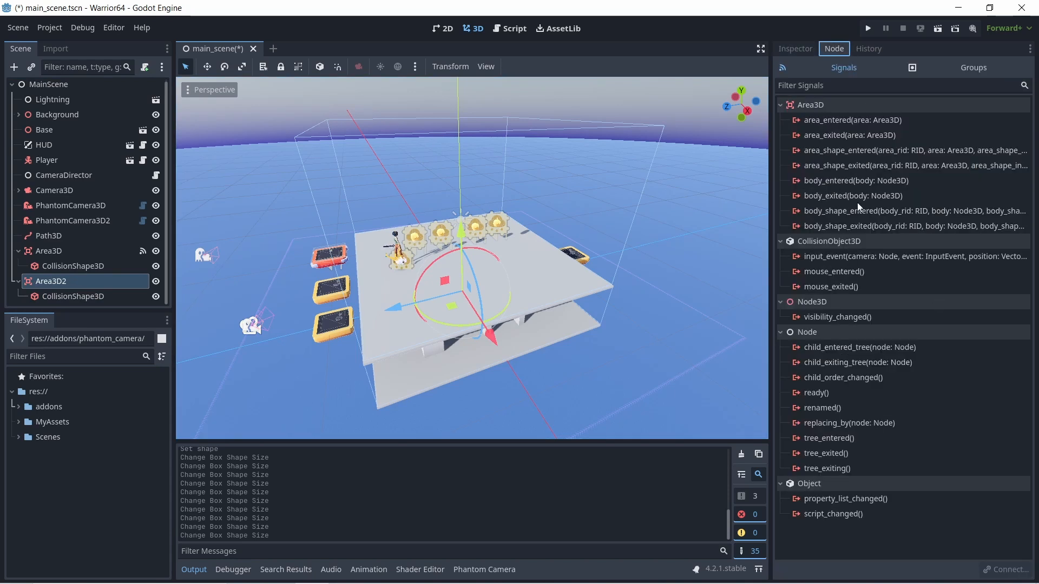
click(848, 182)
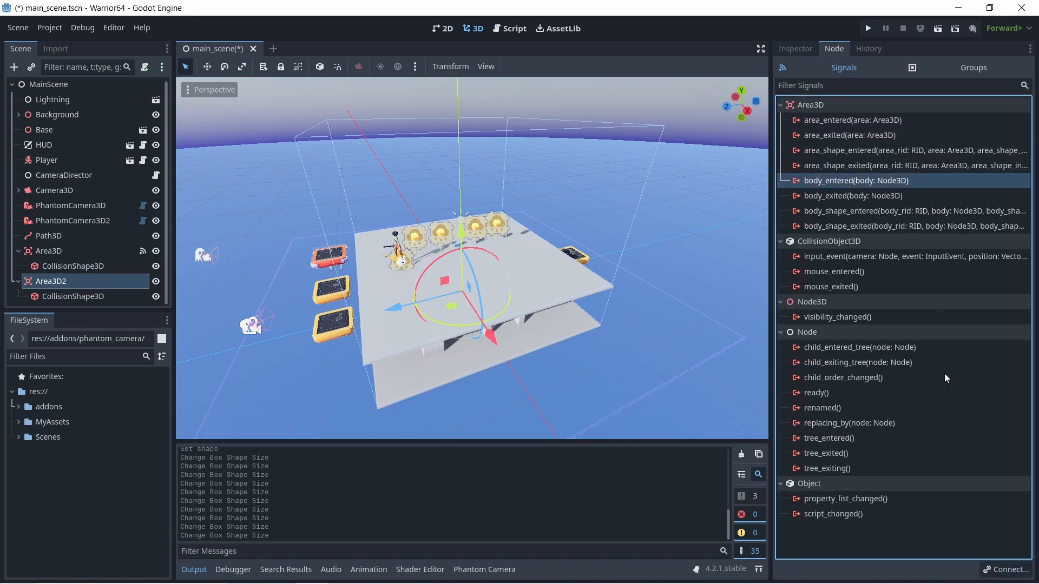
click(1000, 571)
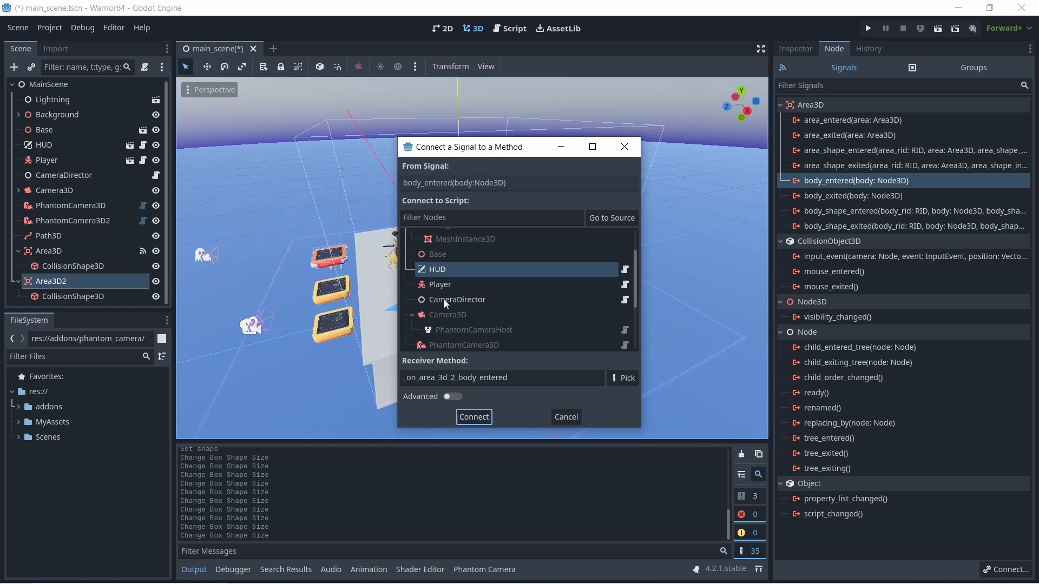
click(440, 286)
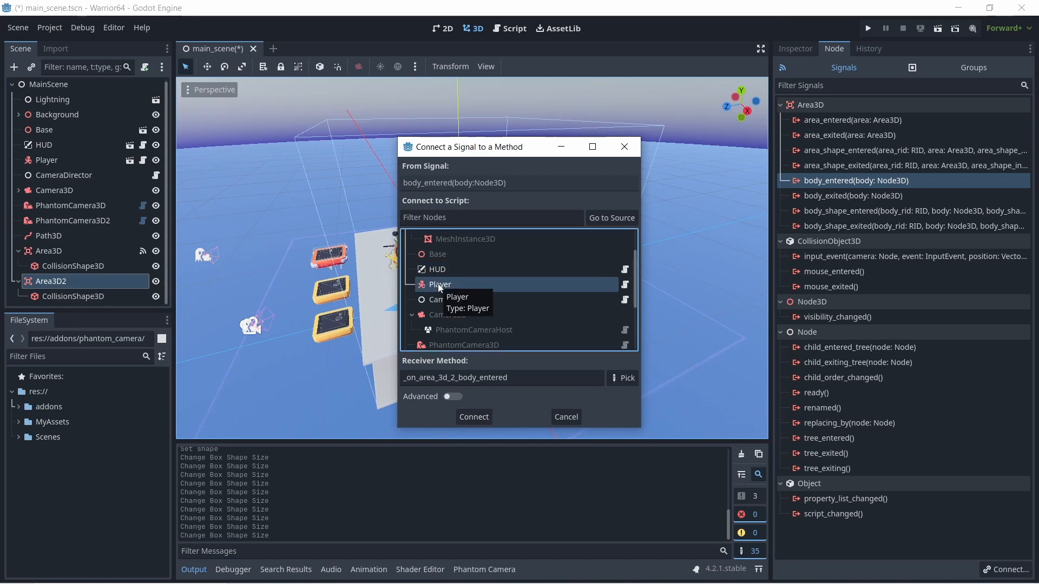
scroll(457, 309, down, 1)
click(453, 287)
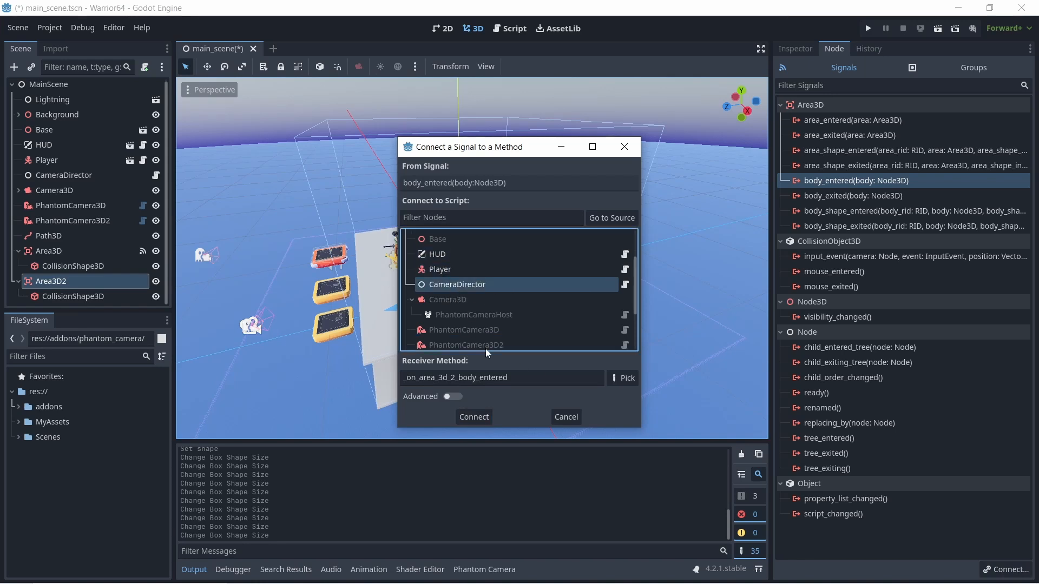
click(490, 417)
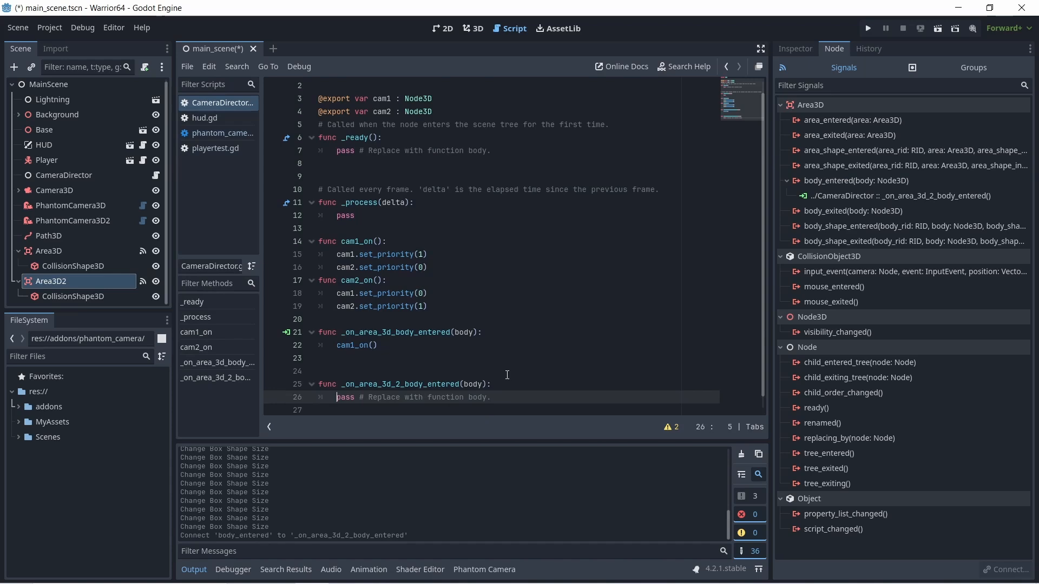
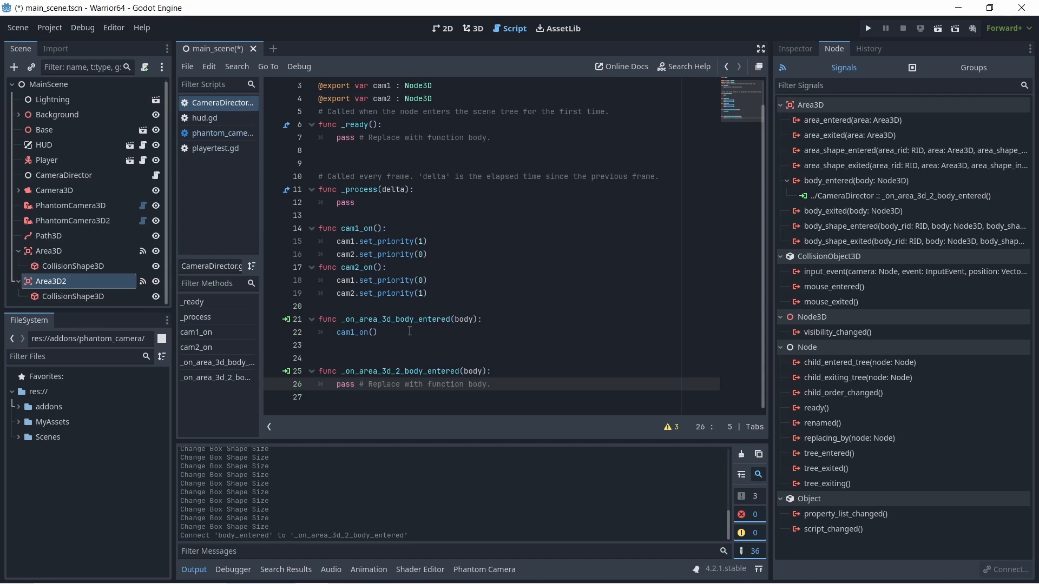
- Change the call inside _on_area_3d_body_entered to cam2_on()
click(379, 335)
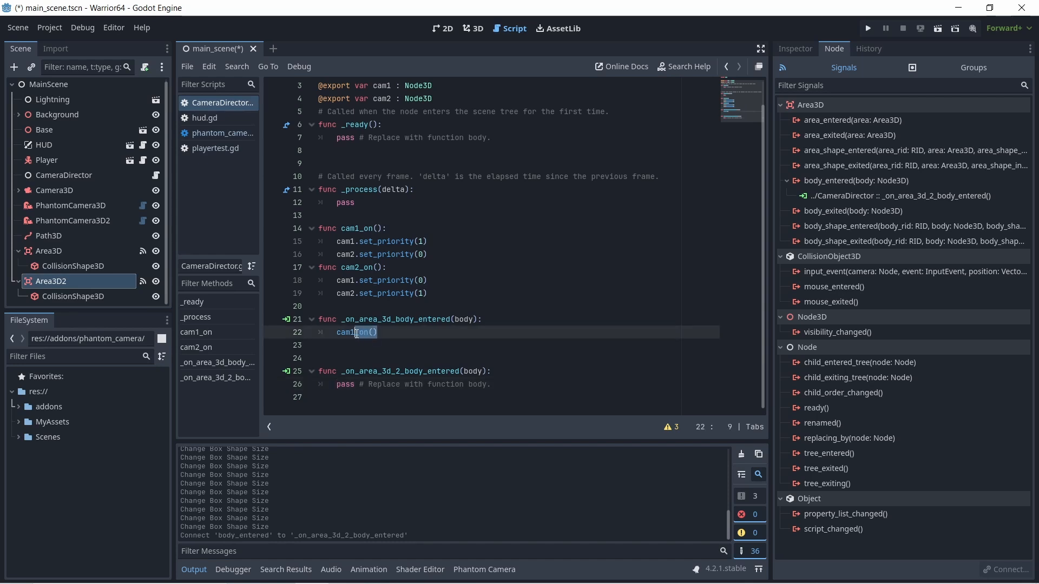
click(356, 332)
key(BackSpace)
text(2)
- Replace the placeholder body of _on_area_3d_2_body_entered with a call to cam1_on()
click(491, 384)
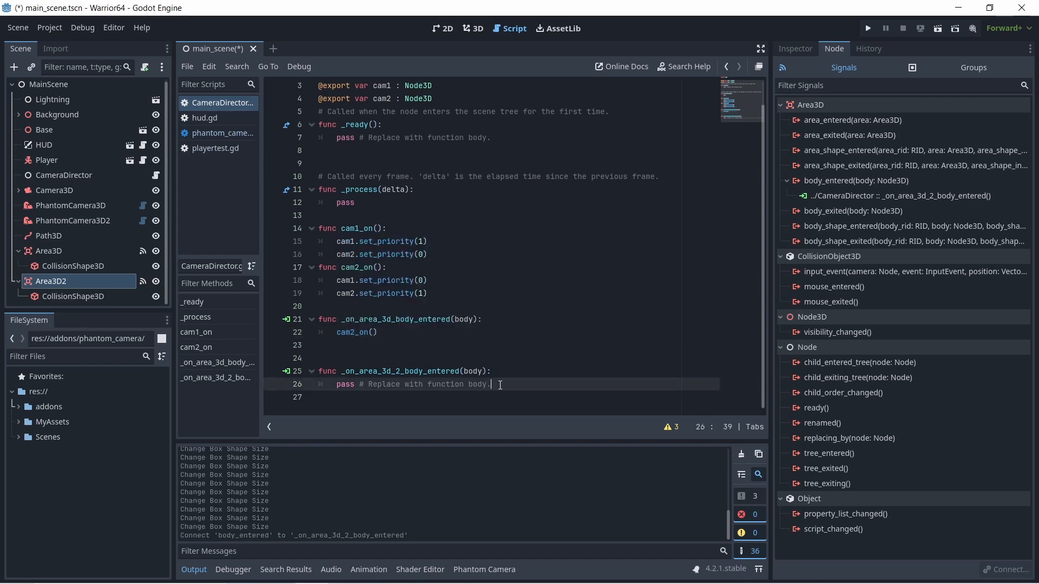
drag(491, 385, 334, 383)
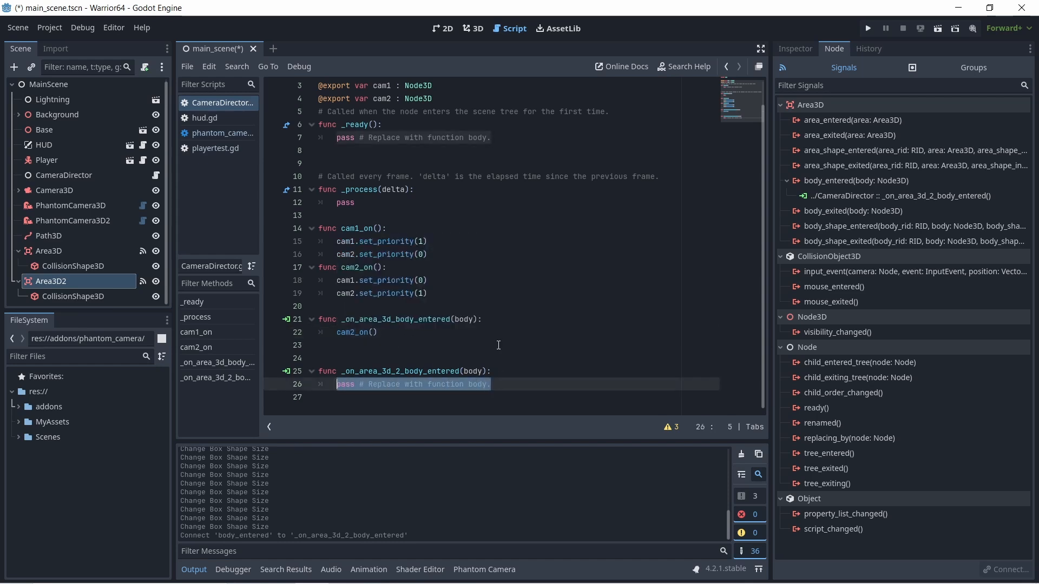
text(cam1_on()
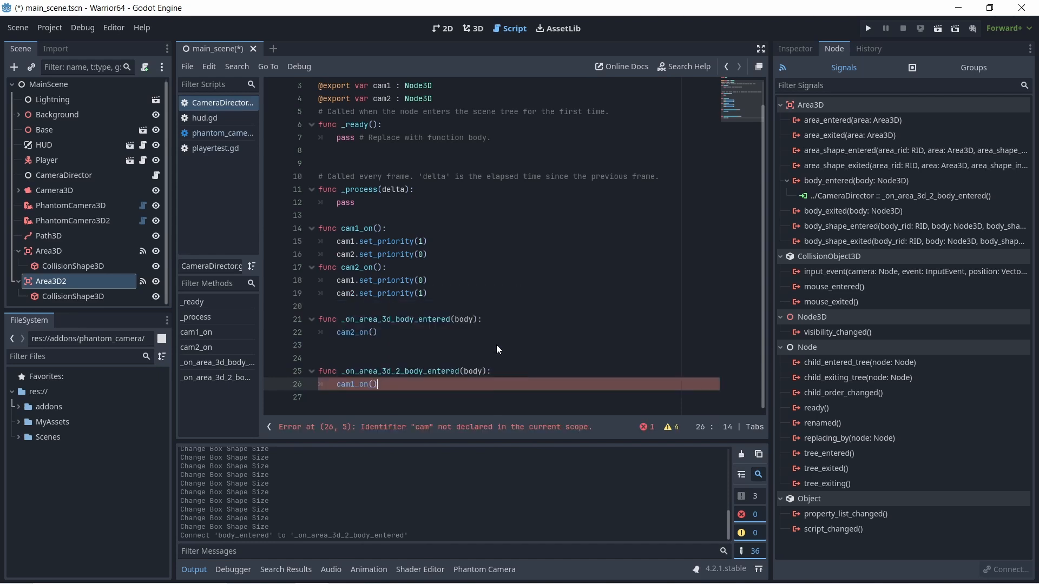
key(Down)
key(Return)
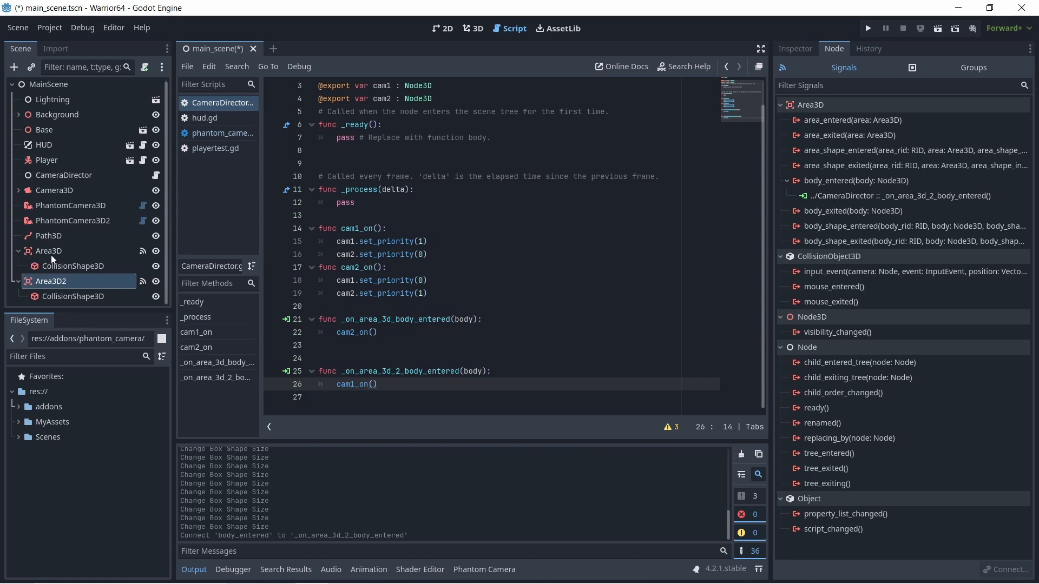
- Check PhantomCamera3D's priority and reset PhantomCamera3D2's priority to the default 0
click(50, 206)
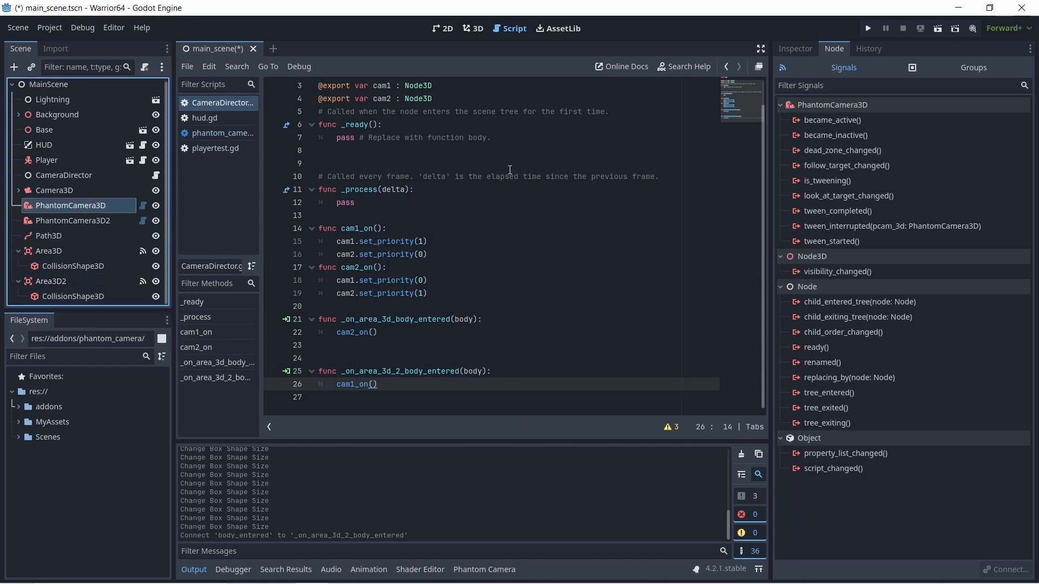
click(789, 50)
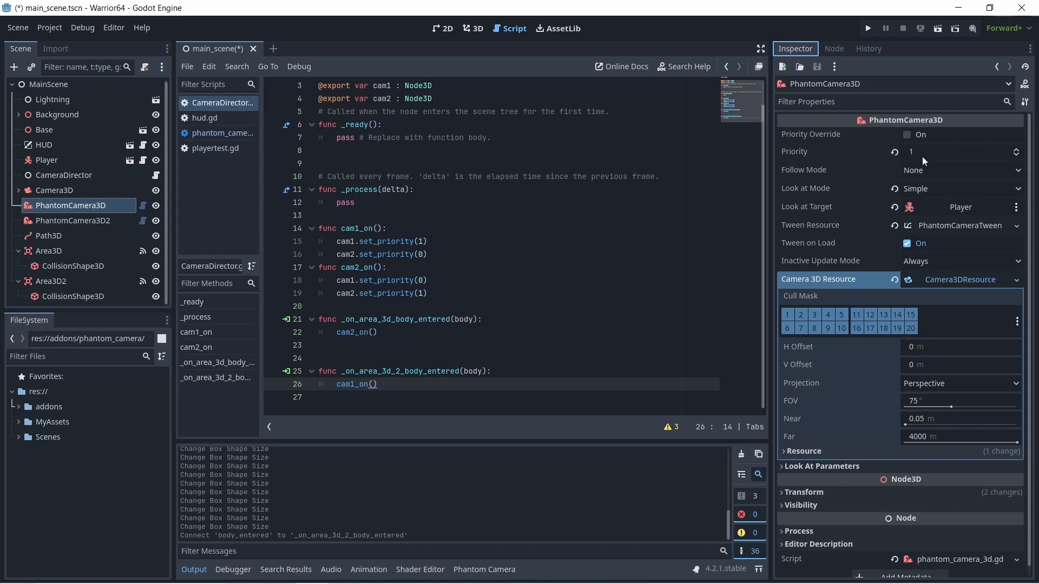
click(474, 28)
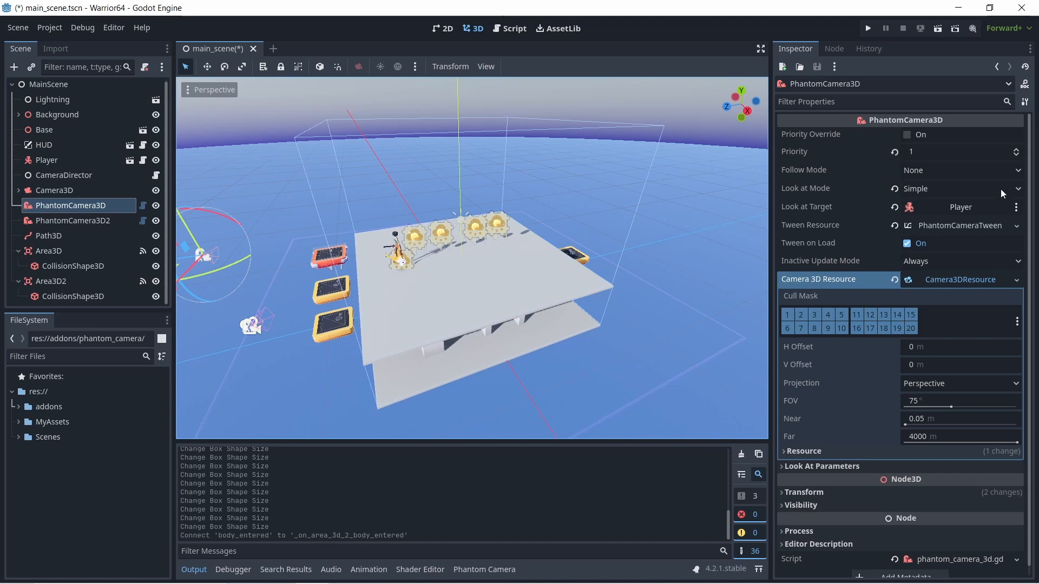
click(95, 221)
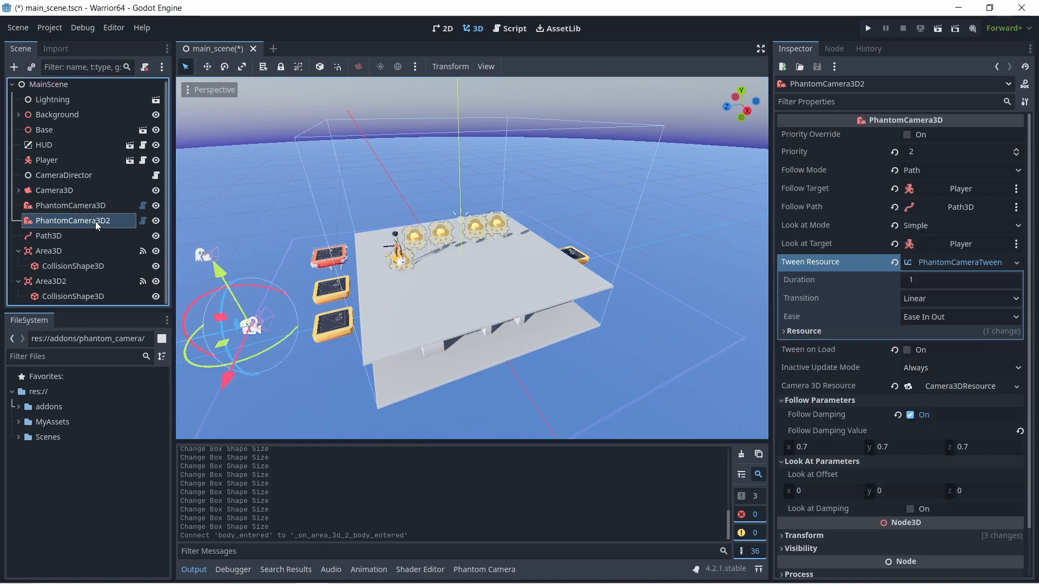
click(896, 152)
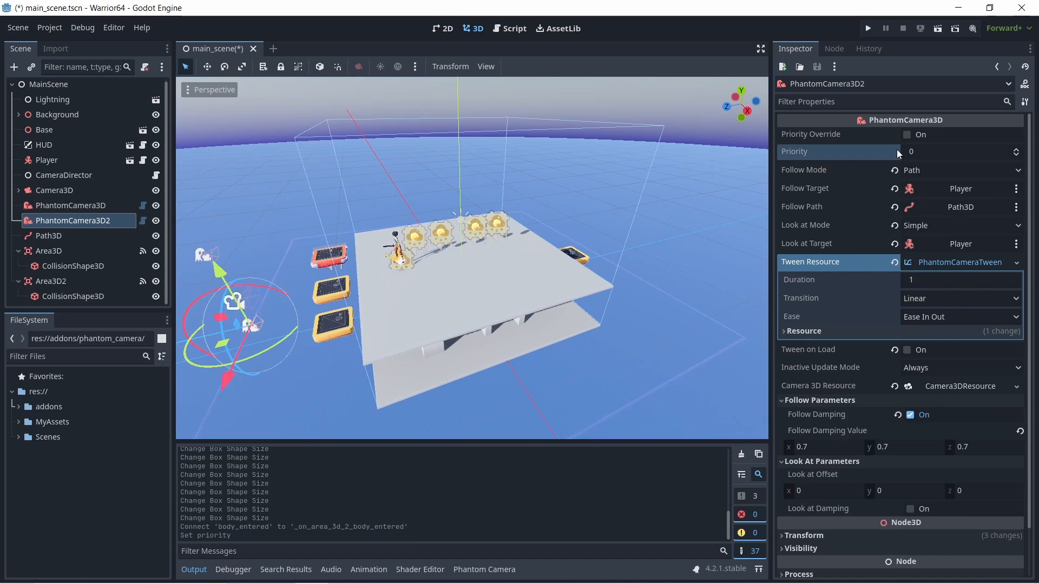
- Review PhantomCamera3D and the platforms in the 3D scene, and collapse the Area3D and Area3D2 branches in the scene tree
click(53, 205)
scroll(335, 239, down, 5)
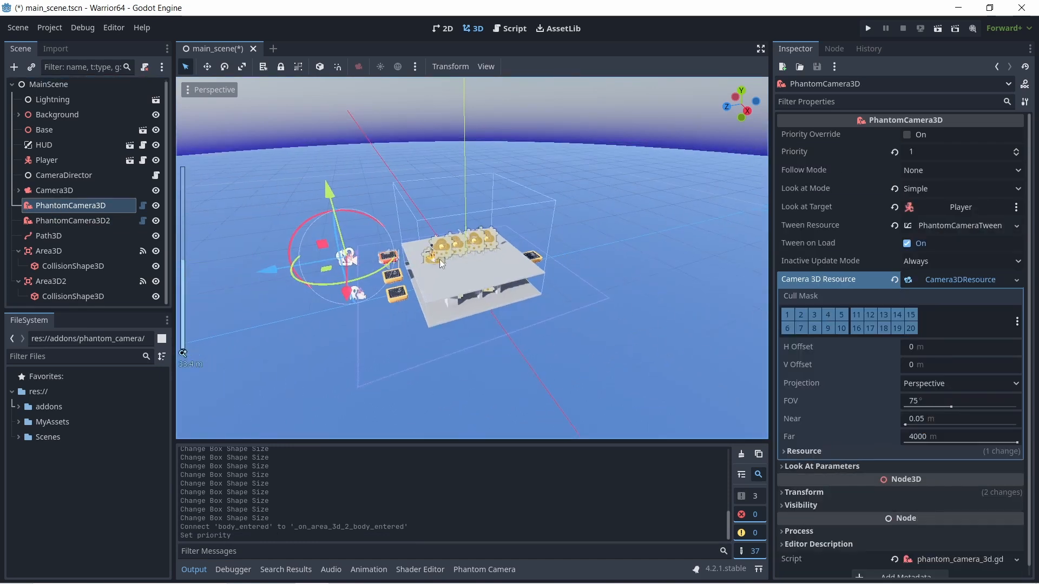
scroll(465, 258, down, 3)
middle_drag(489, 259, 505, 257)
scroll(506, 258, up, 5)
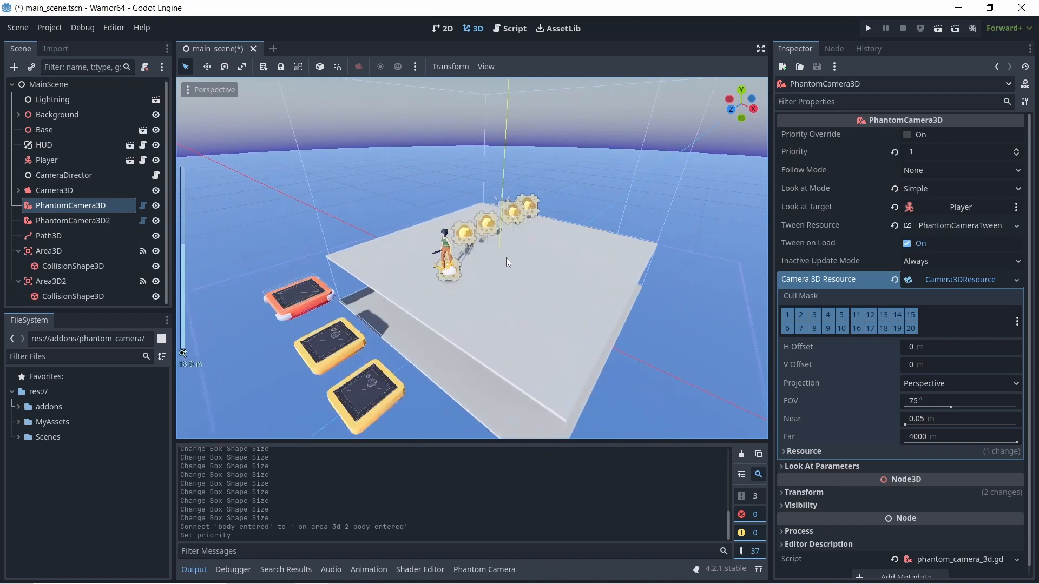
middle_drag(477, 273, 471, 247)
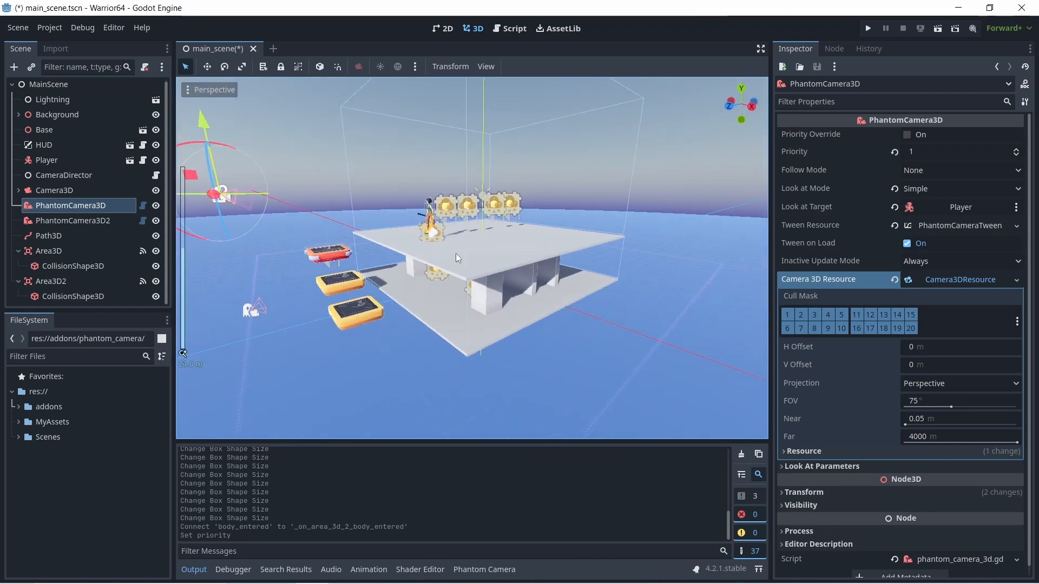
click(19, 252)
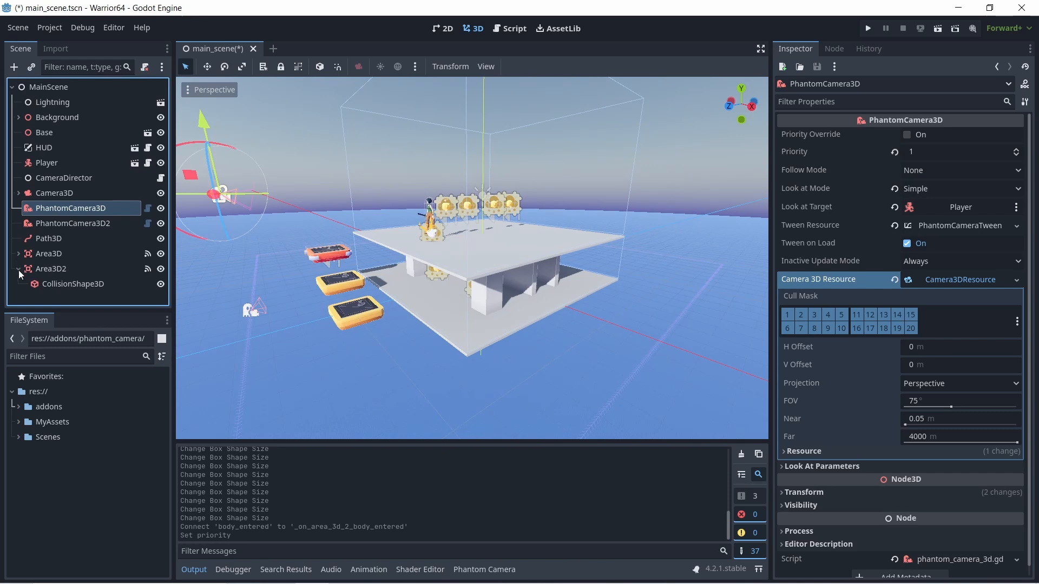
click(19, 269)
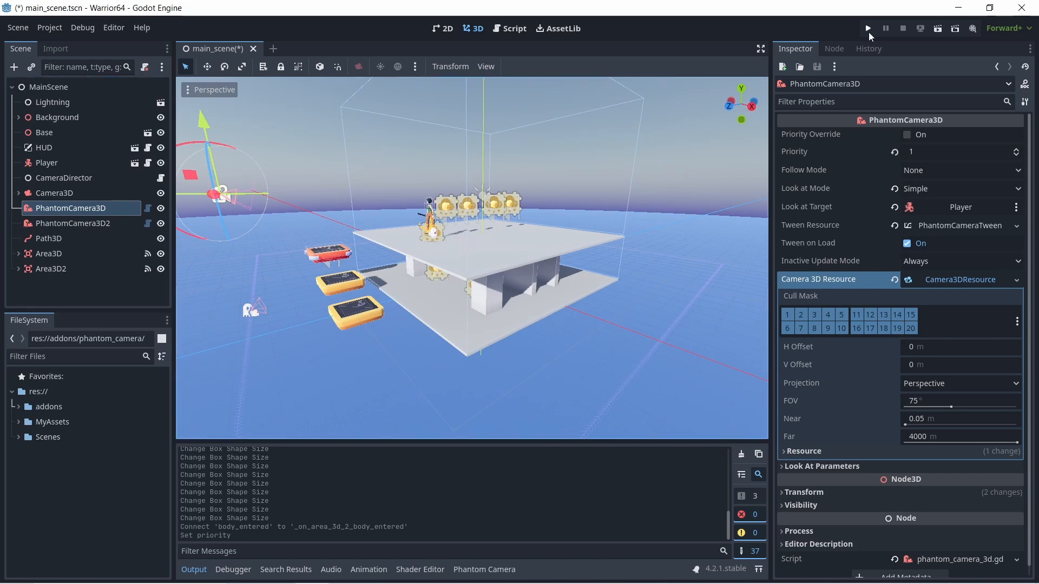
- Run the project, move the player, and compare the live priorities of PhantomCamera3D and PhantomCamera3D2 in the remote scene tree before stopping
click(869, 30)
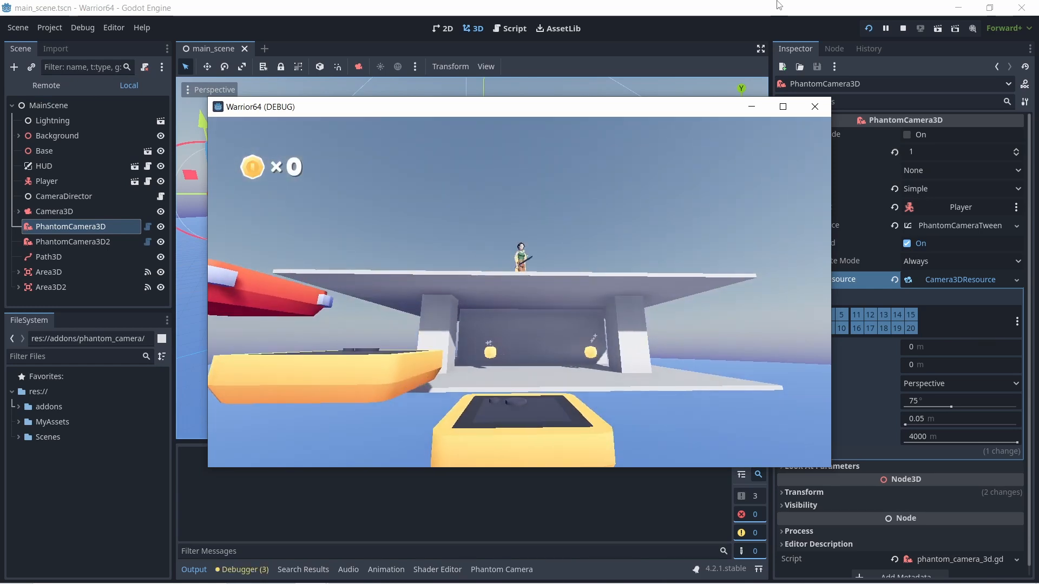
key(d)
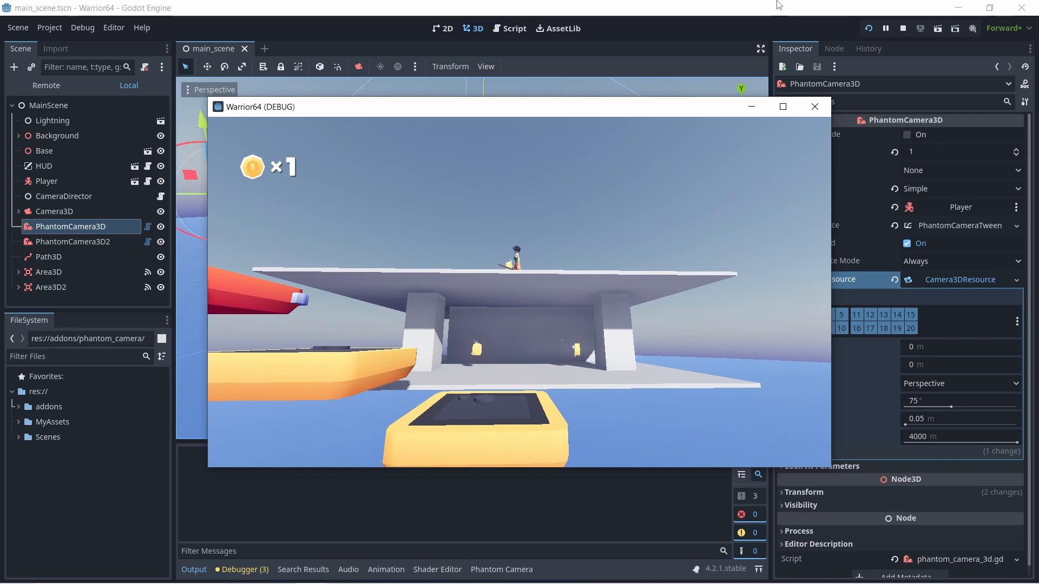
click(54, 86)
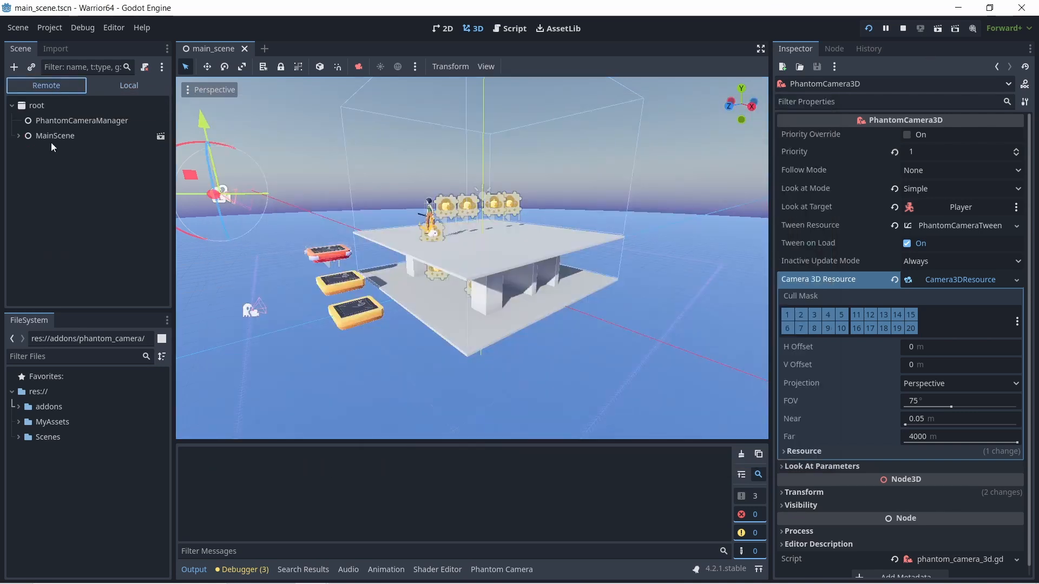
click(19, 137)
scroll(134, 225, down, 1)
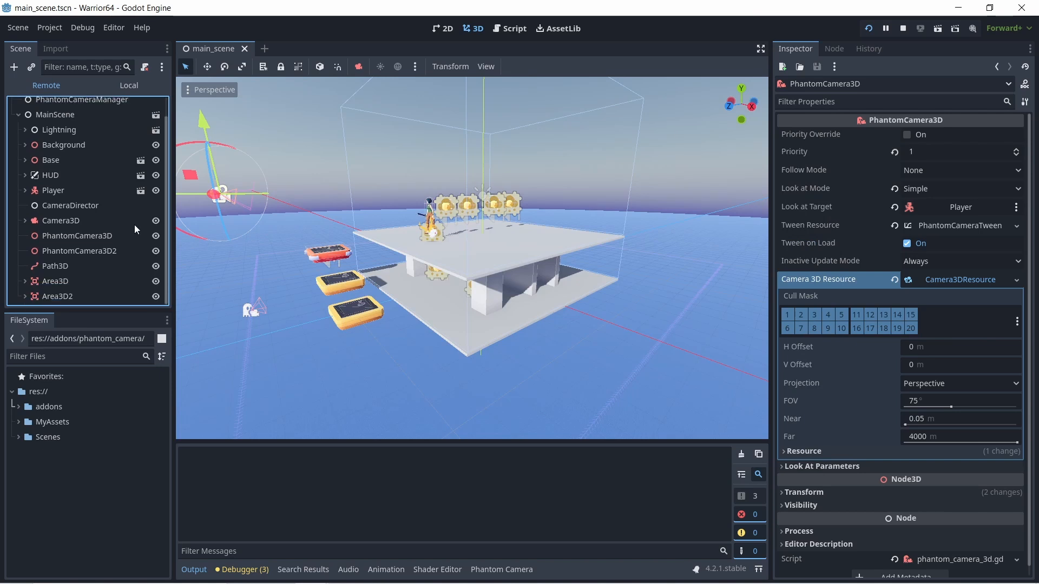
click(105, 252)
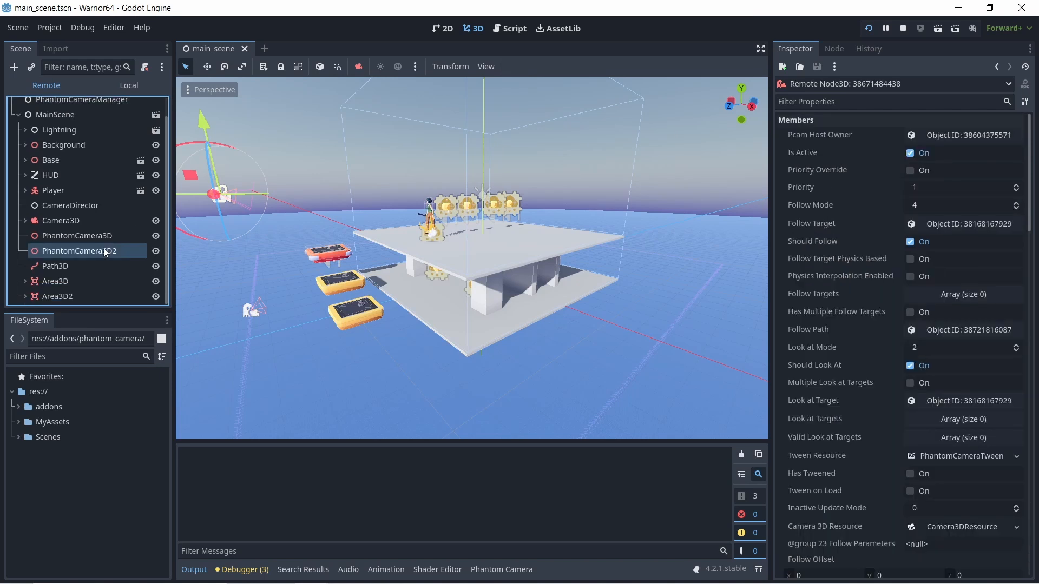
click(75, 233)
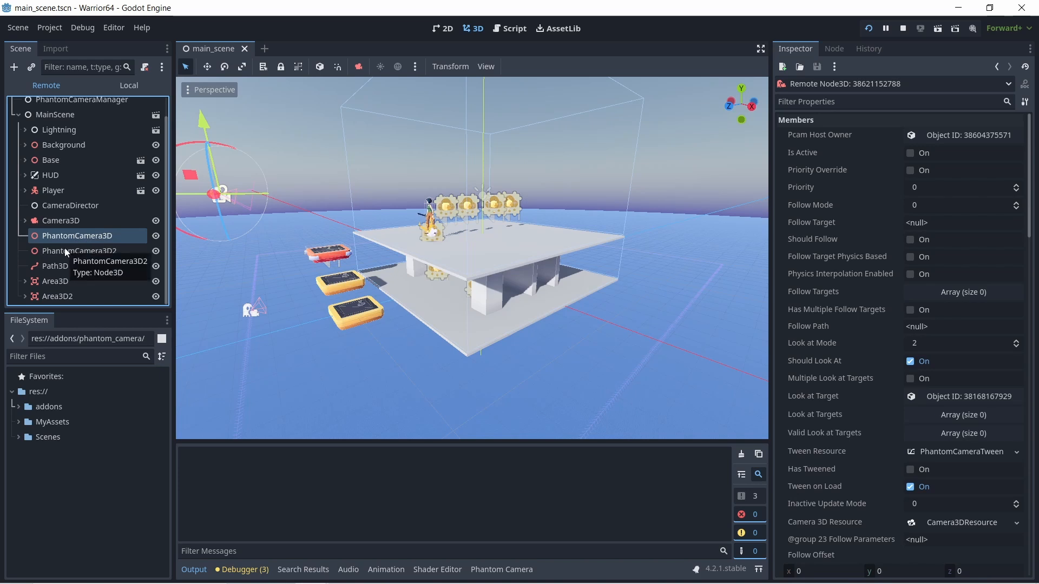
click(65, 250)
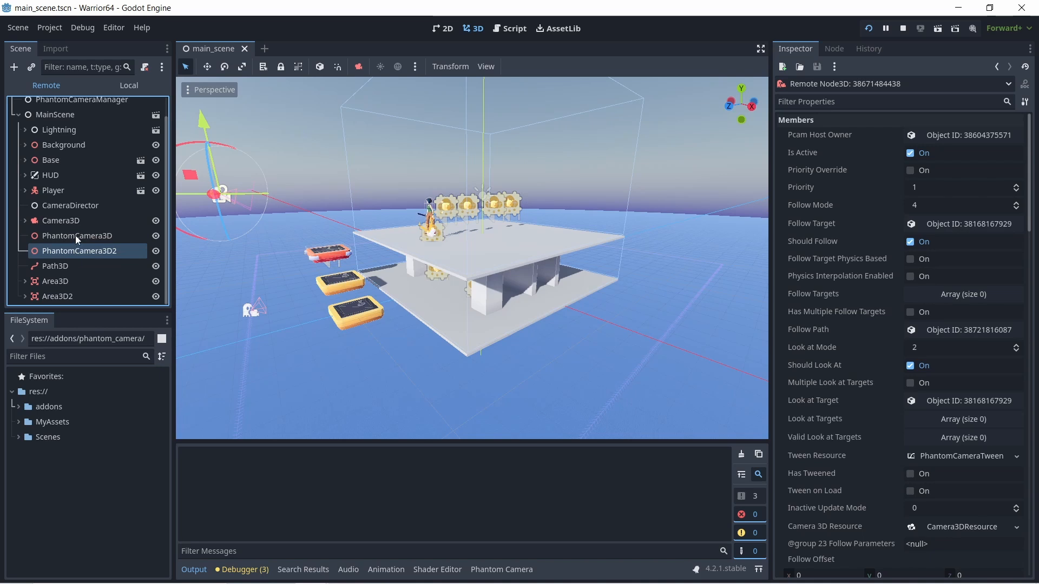
click(76, 235)
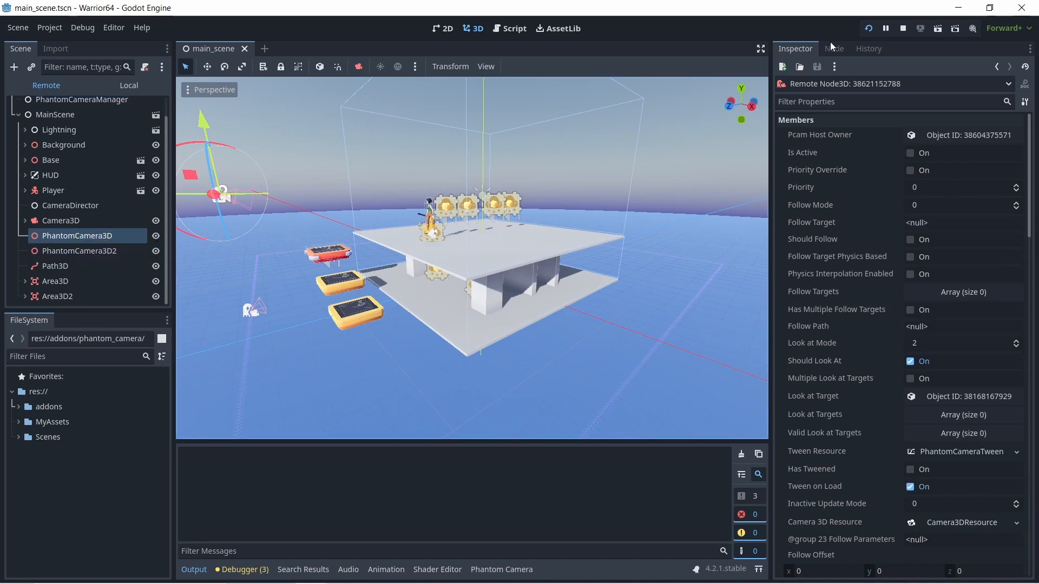
click(904, 28)
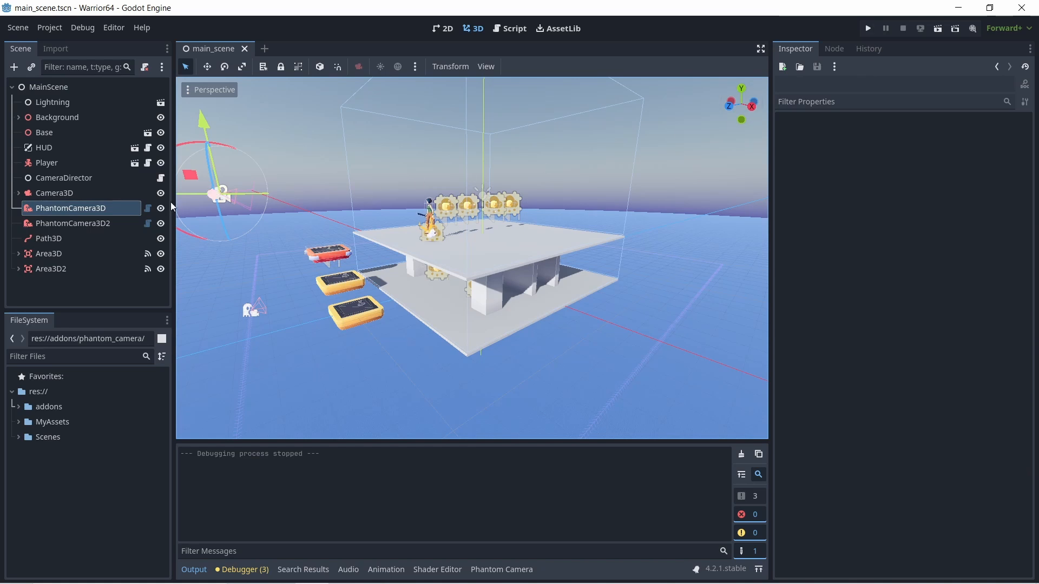
- Compare the saved priority settings of PhantomCamera3D and PhantomCamera3D2 in the edited scene
click(86, 221)
click(81, 208)
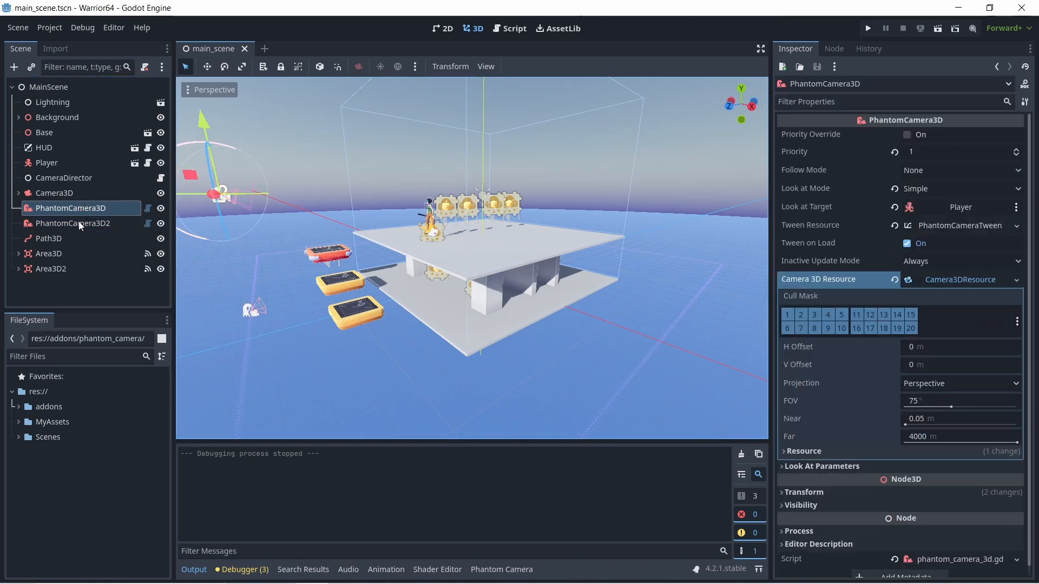
click(80, 222)
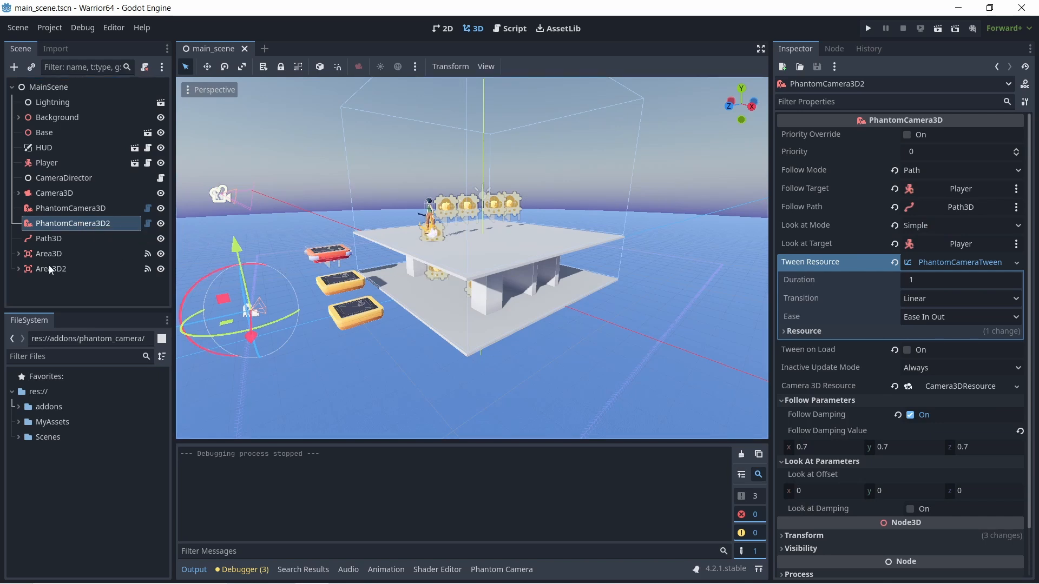
- Lower the top face of Area3D's collision box slightly beneath the upper platform, making the box about 2.5 along Y
click(39, 254)
click(18, 254)
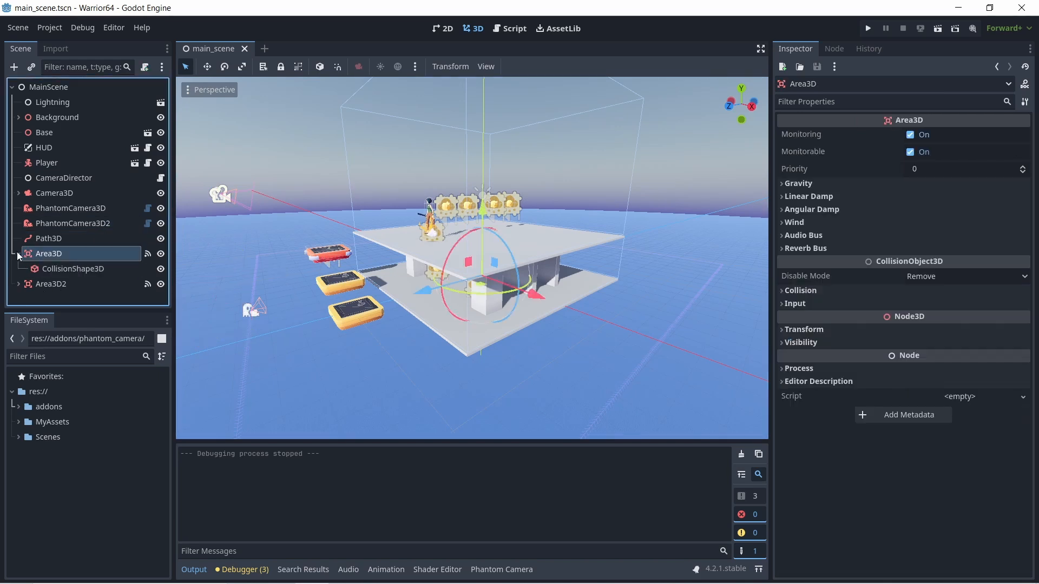
click(54, 270)
scroll(381, 256, down, 4)
middle_drag(381, 256, 467, 233)
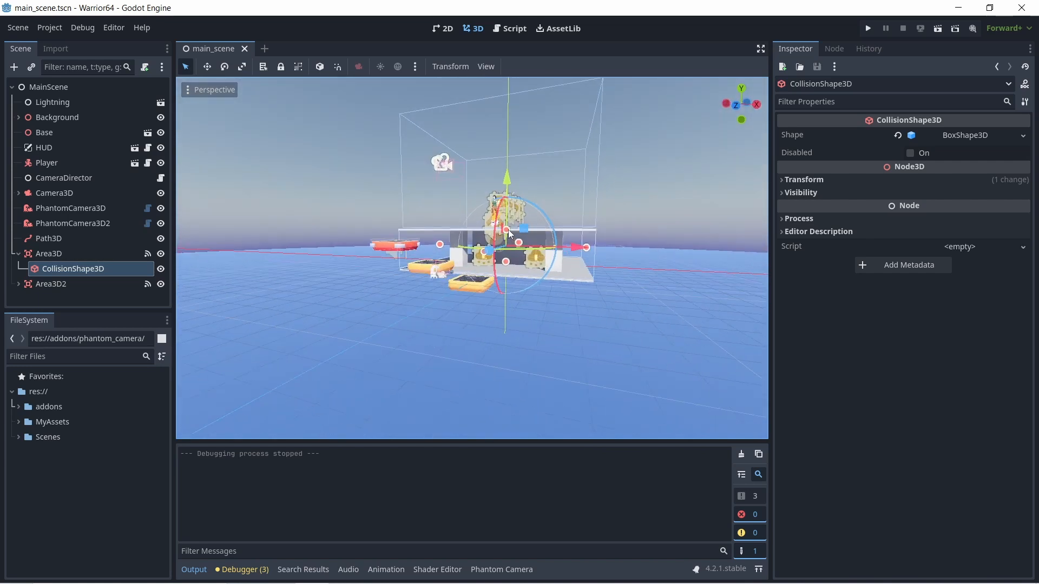
drag(508, 230, 508, 231)
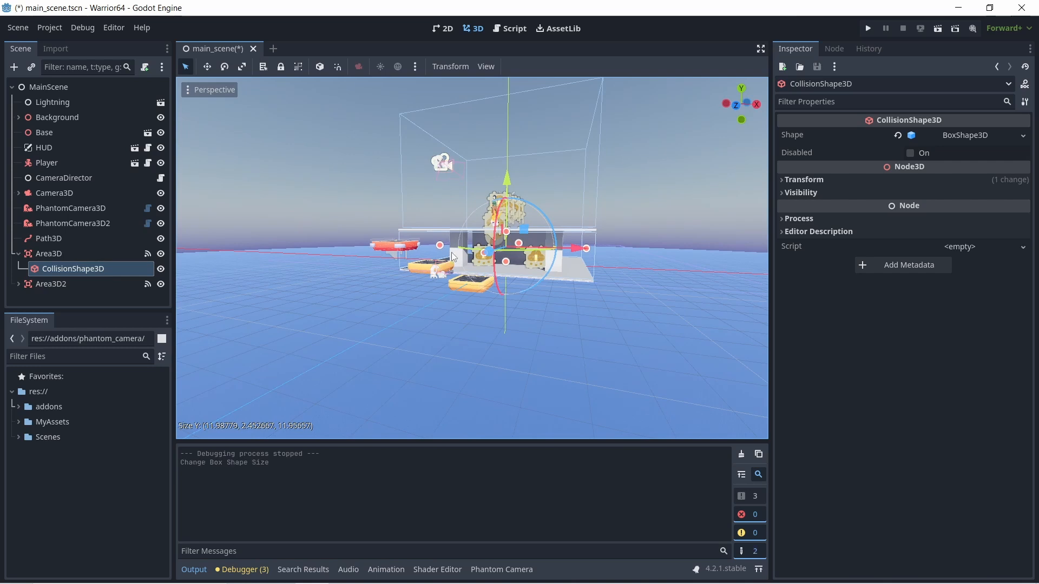
middle_drag(448, 250, 543, 223)
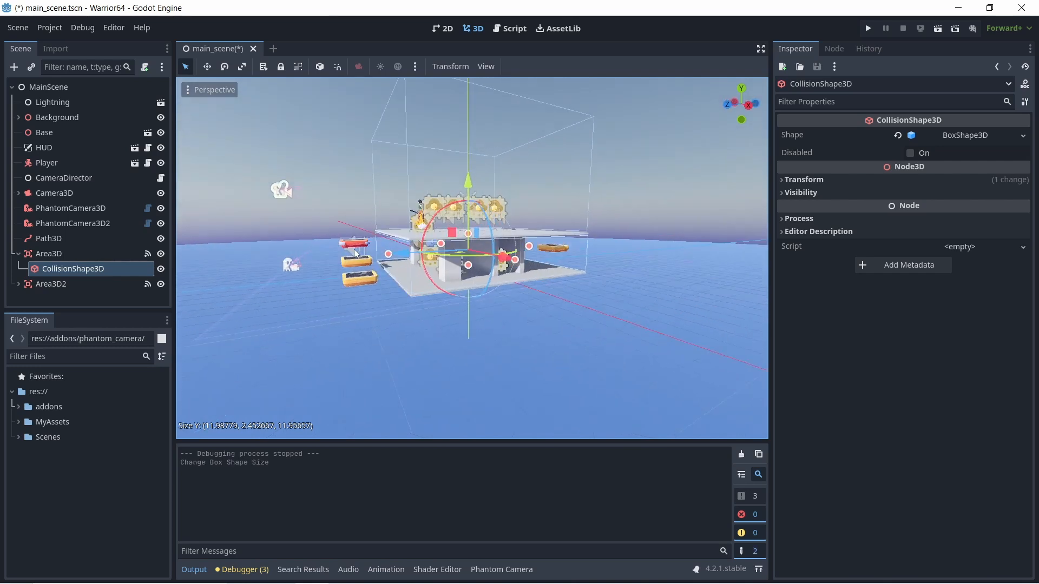
- Run the project and move the player back and forth on the upper platform to test the active camera
click(869, 30)
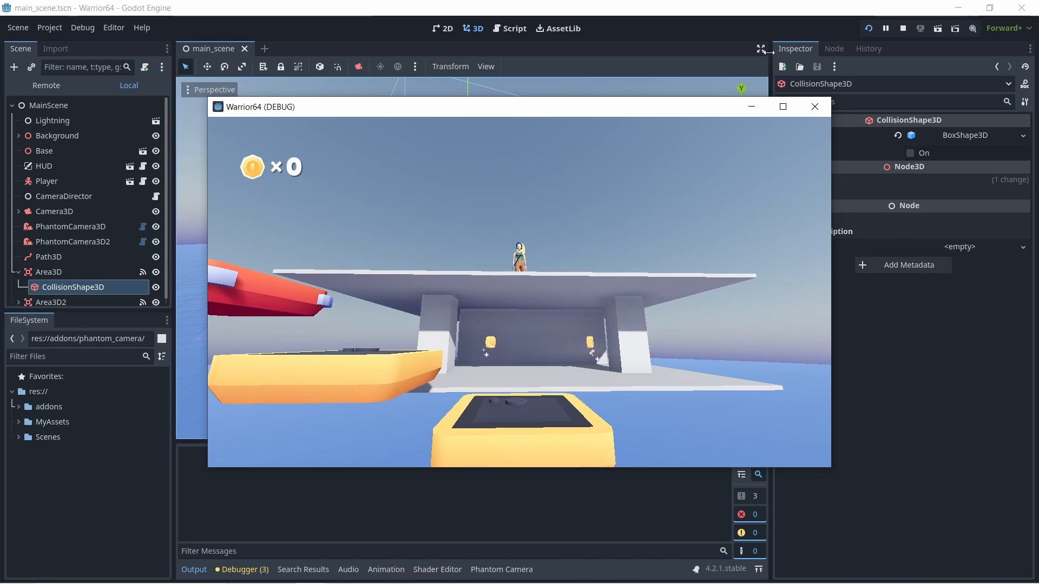
key(a)
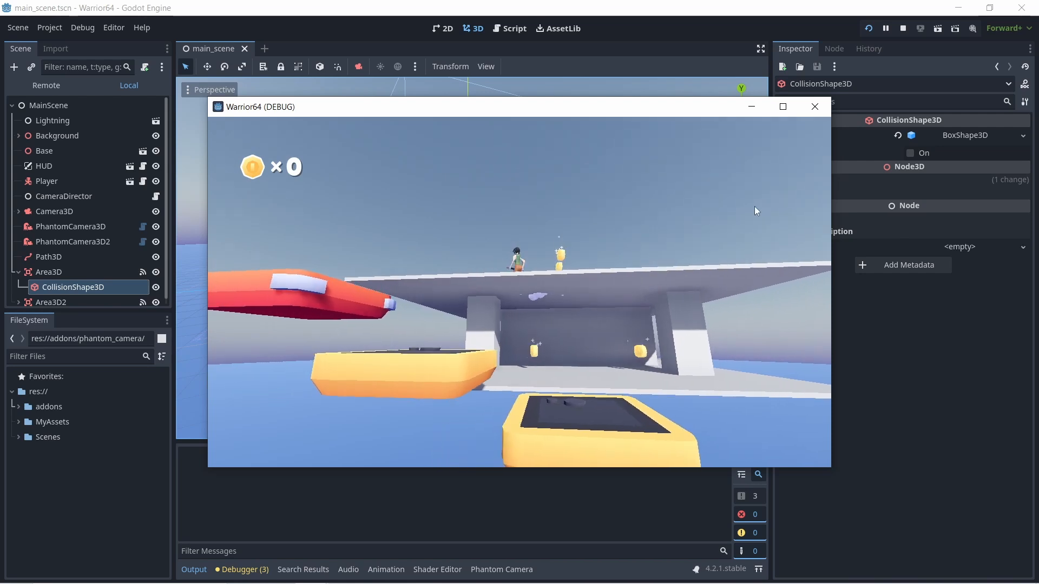
key(d)
key(a)
key(s)
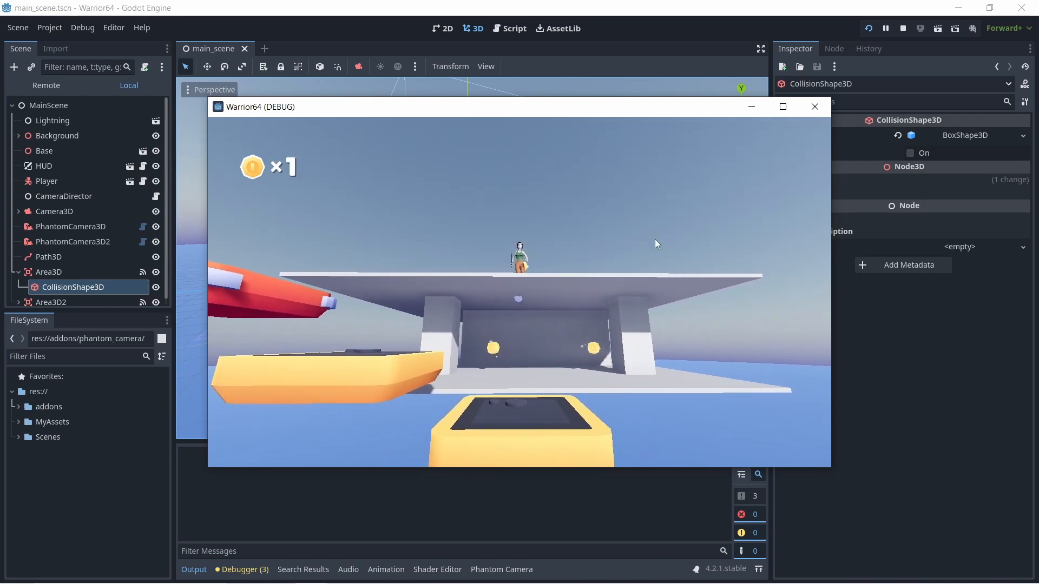
- Compare the live properties of PhantomCamera3D2, Camera3D and PhantomCamera3D in the remote scene tree, inspect the platforms, and stop the running project
click(40, 86)
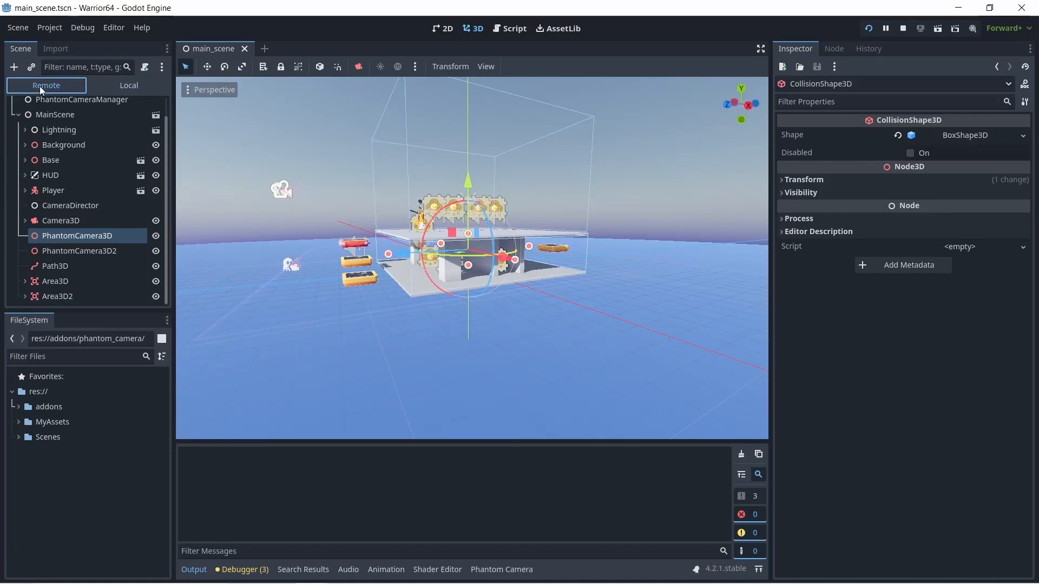
click(97, 253)
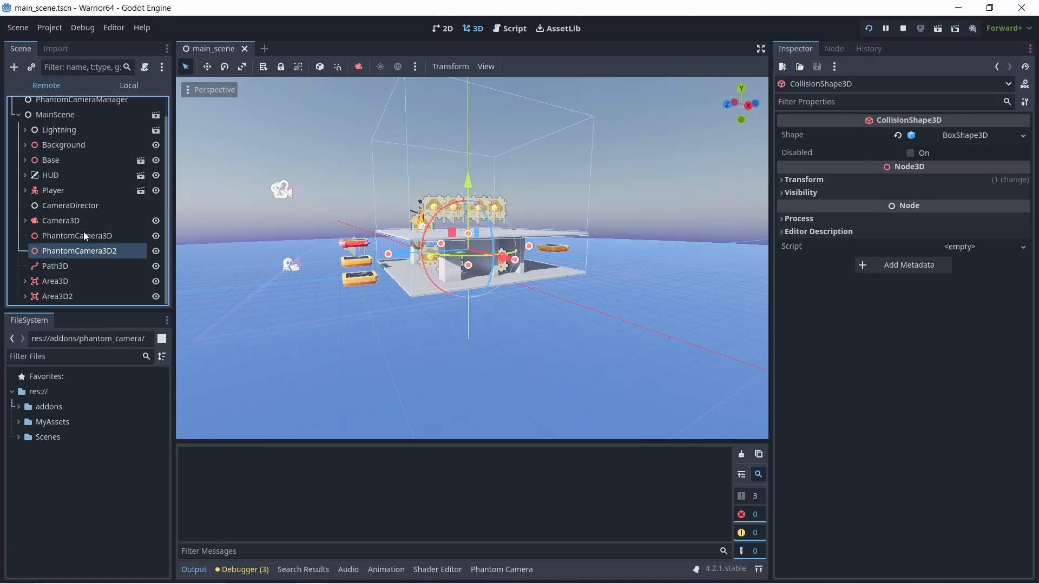
click(43, 85)
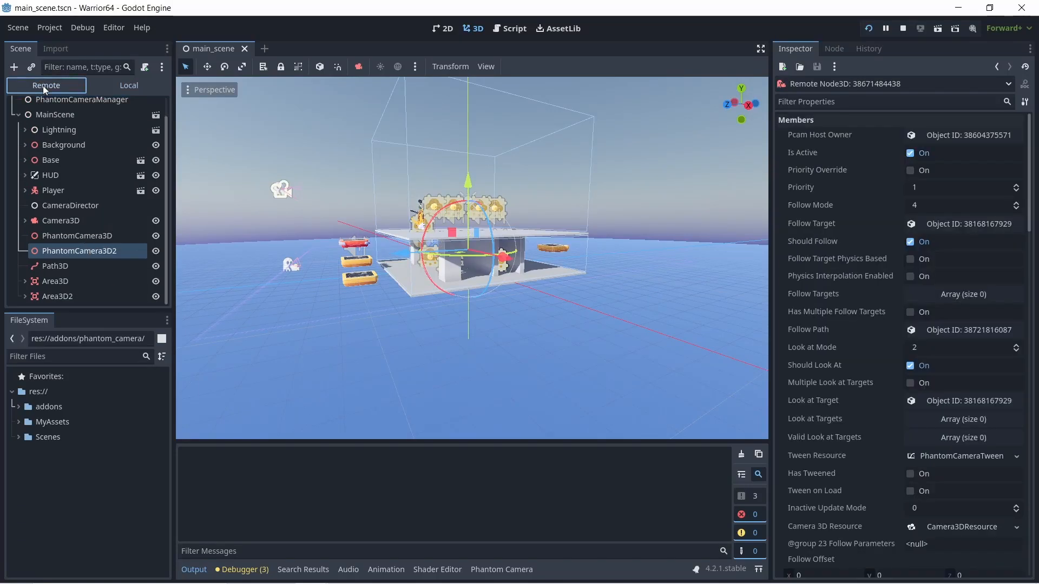
click(61, 221)
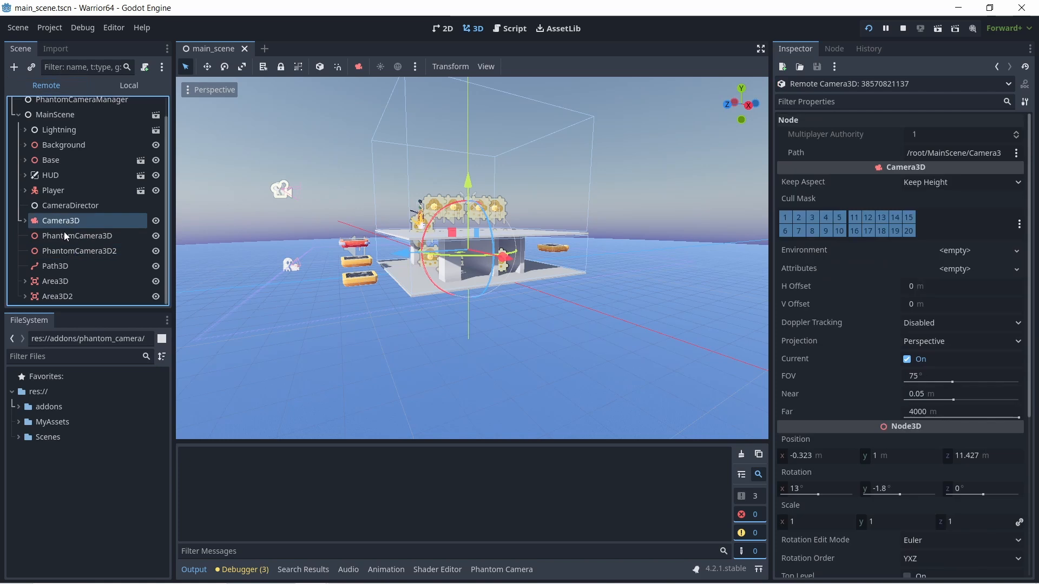
click(64, 232)
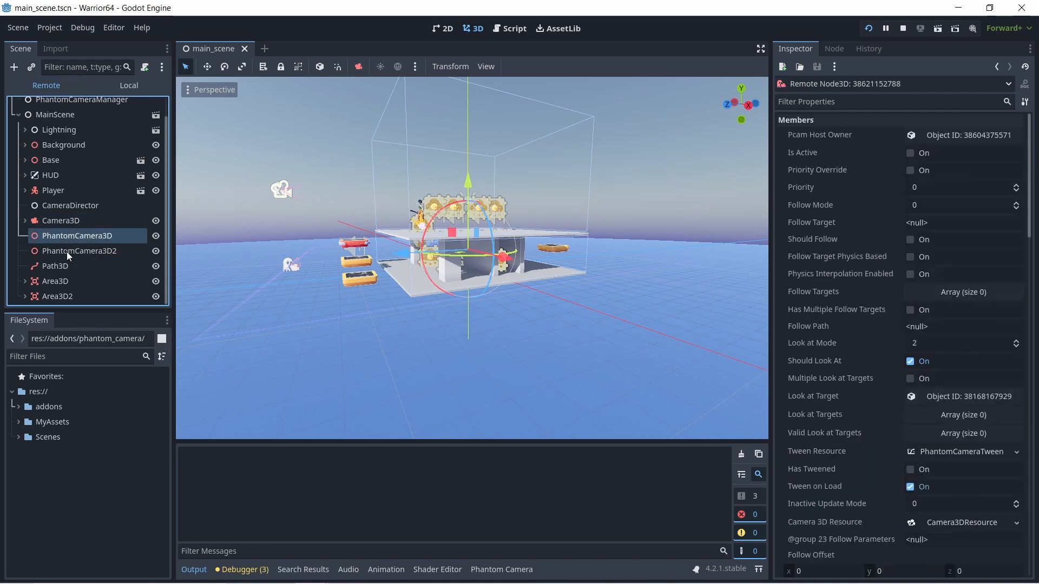
click(68, 253)
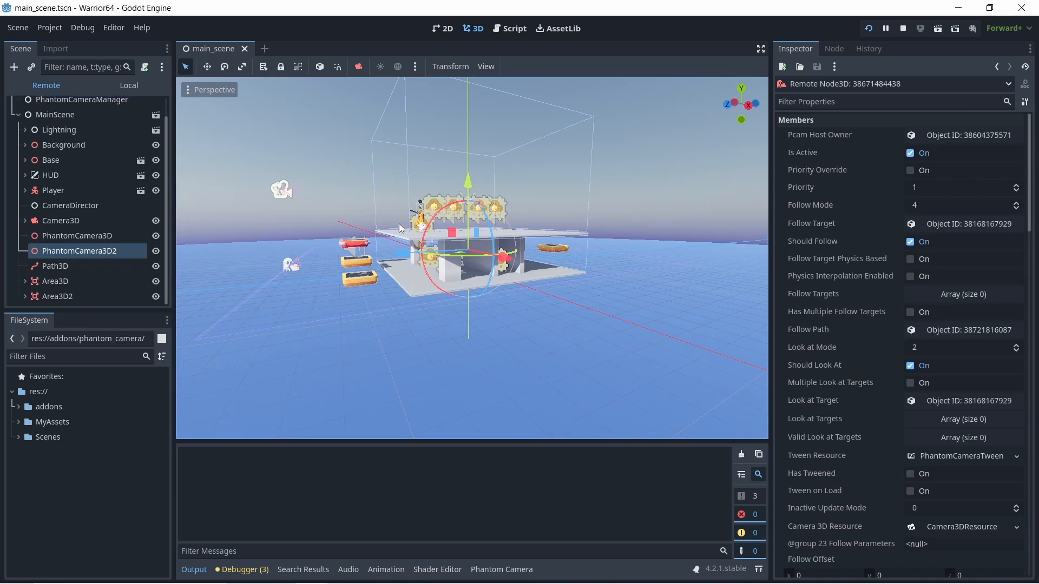
scroll(418, 238, up, 8)
scroll(319, 235, down, 2)
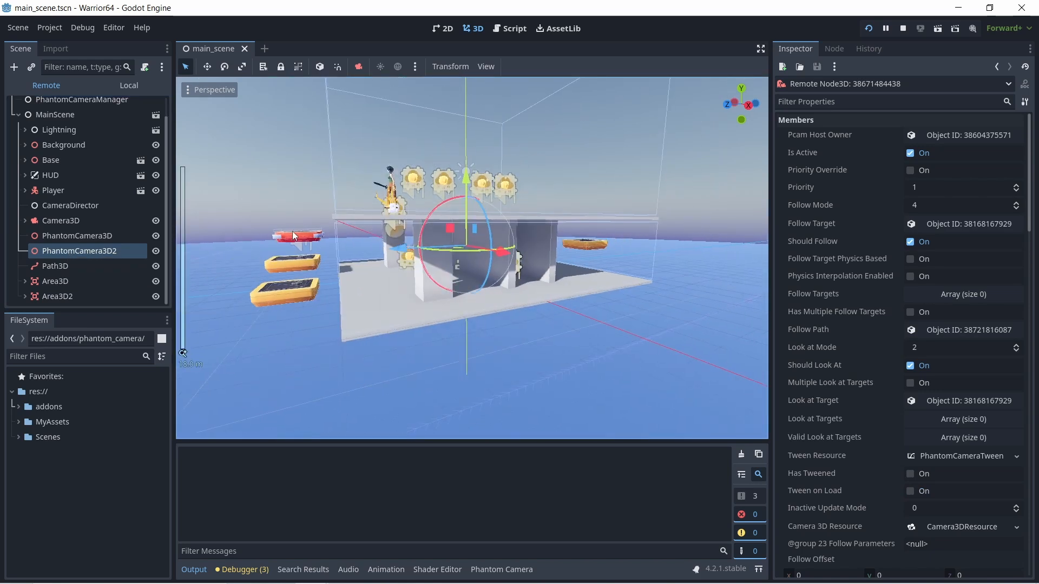
middle_drag(292, 232, 360, 228)
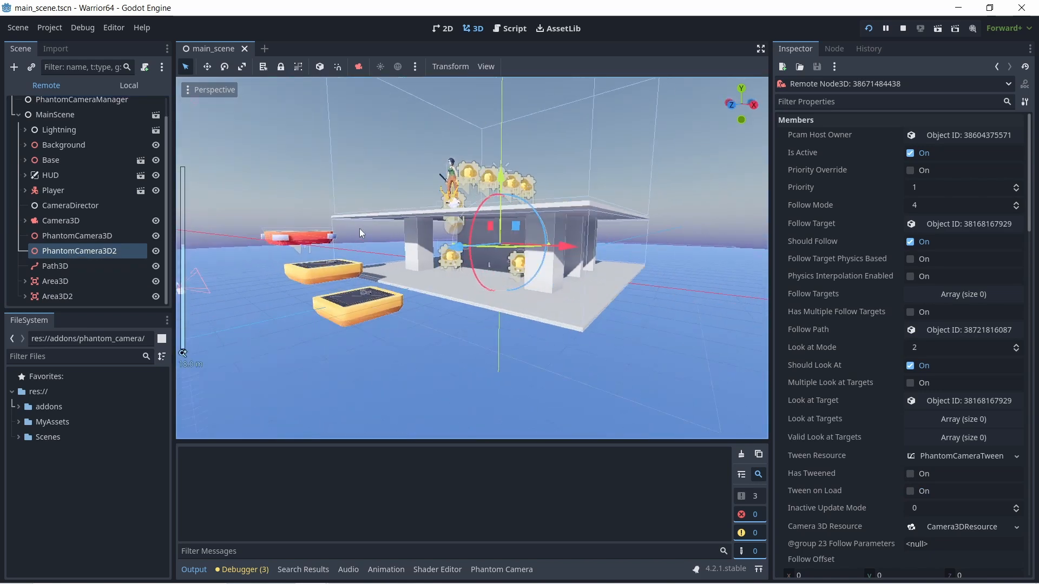
click(904, 29)
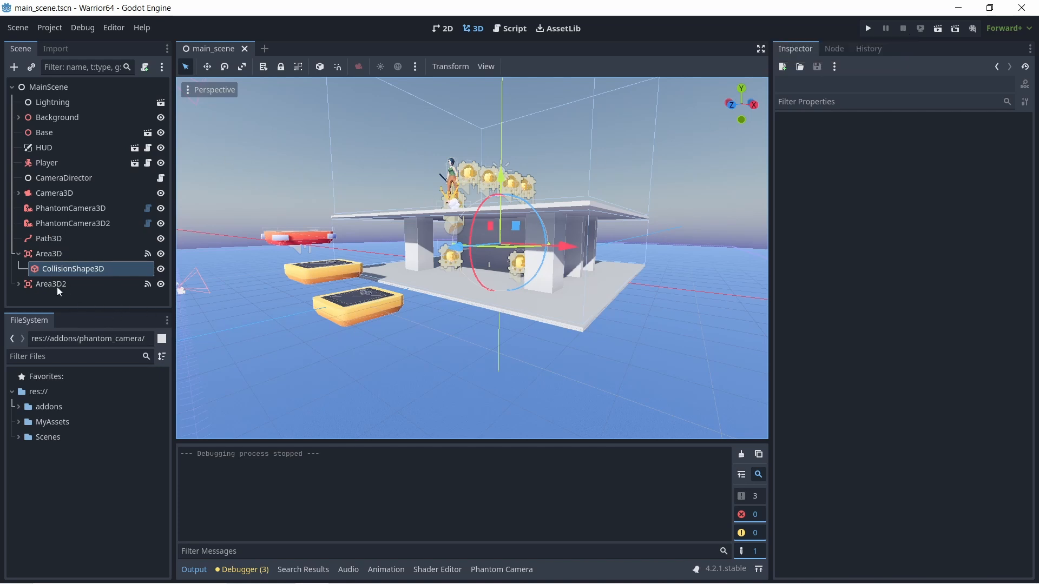
- Review the CameraDirector script's area handlers and check the class name declared at the beginning of the Player script
click(34, 255)
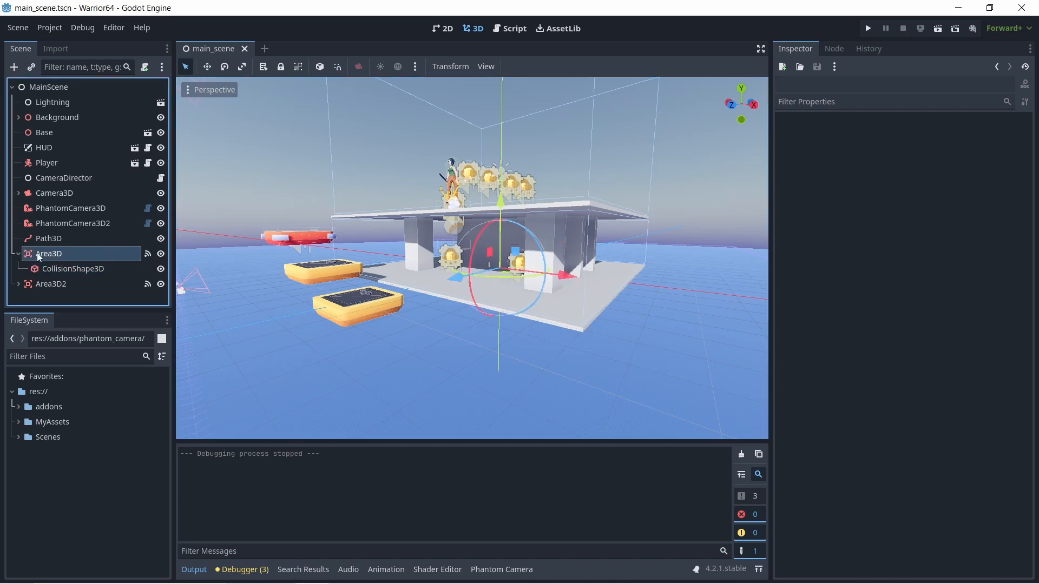
click(46, 223)
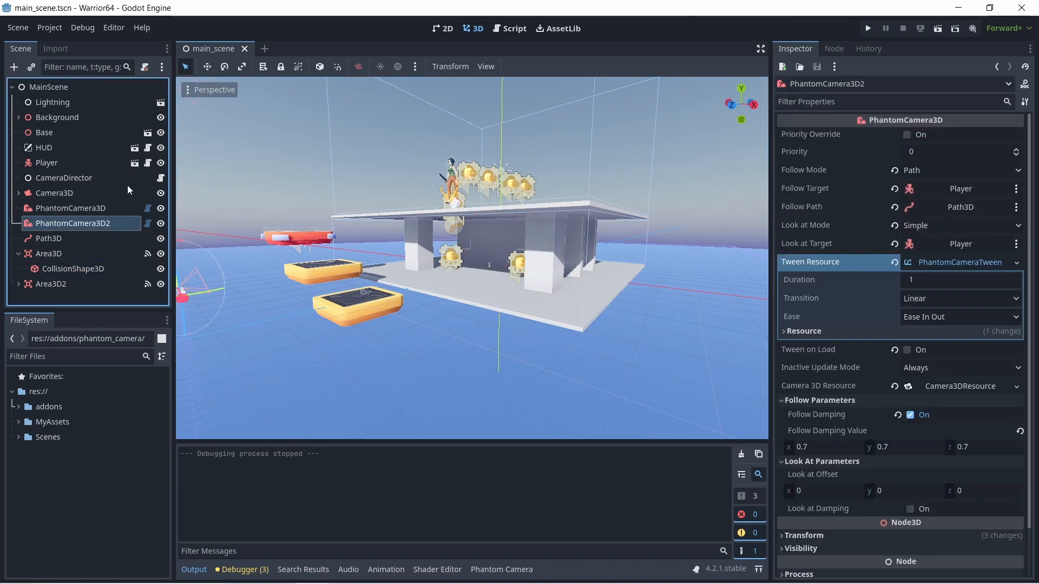
click(161, 179)
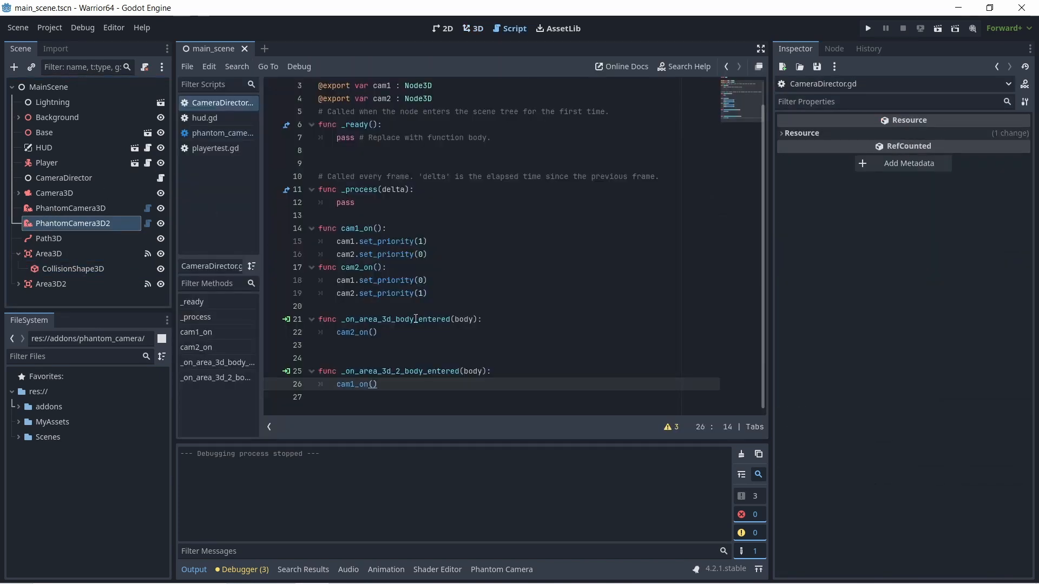
click(49, 162)
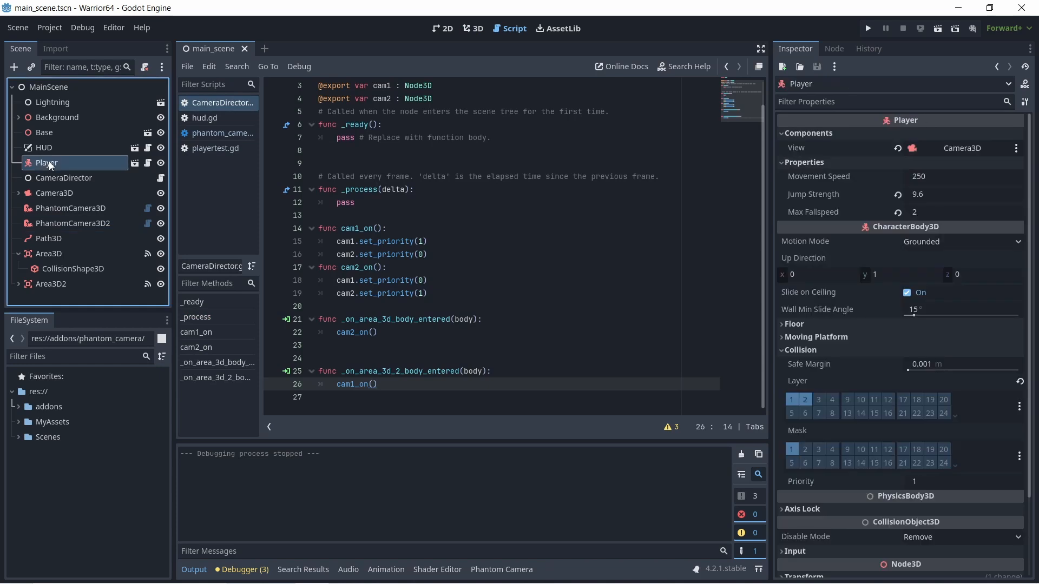
click(148, 166)
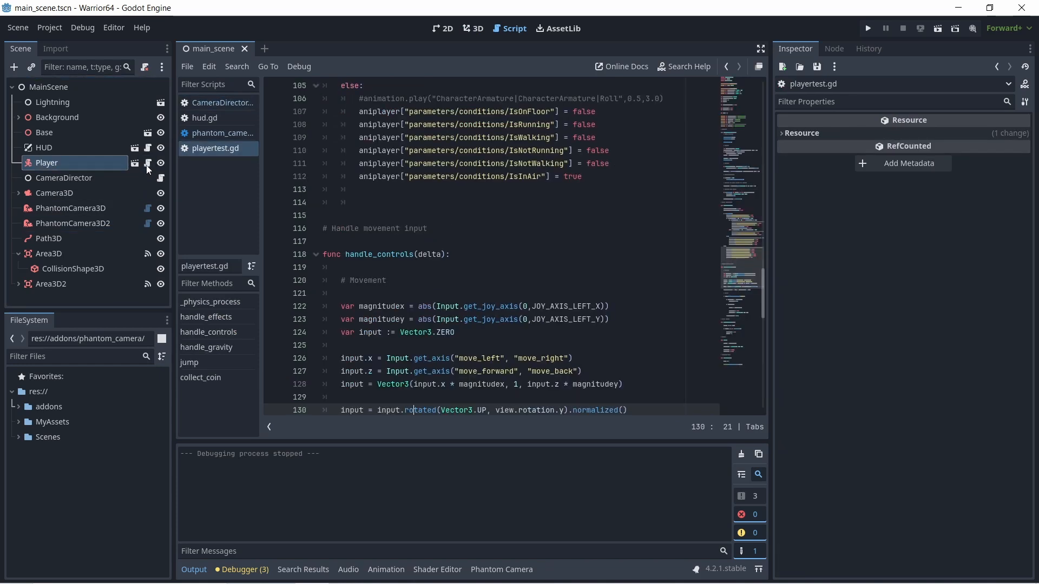
scroll(462, 264, up, 10)
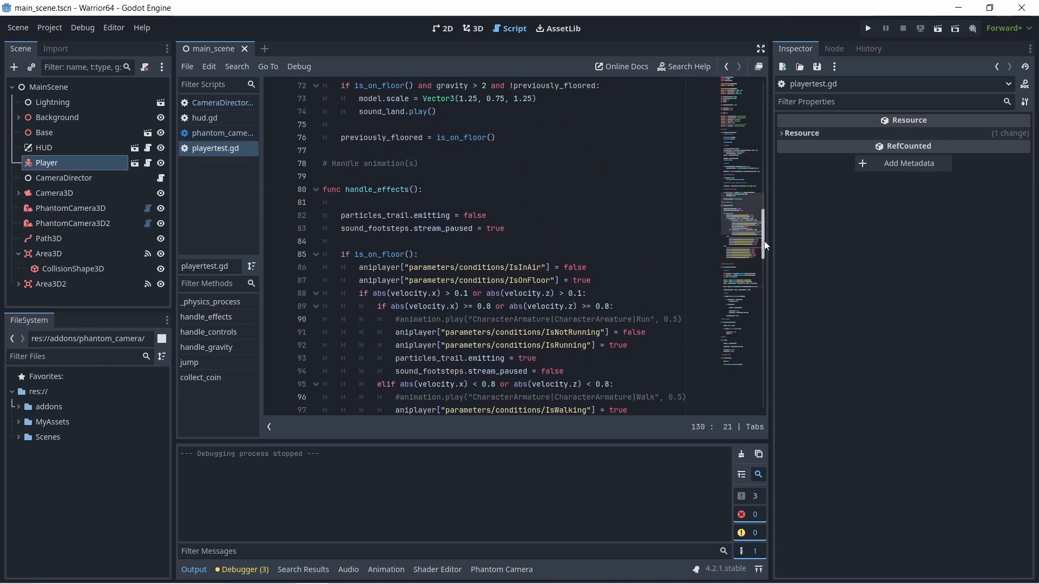
drag(763, 245, 768, 85)
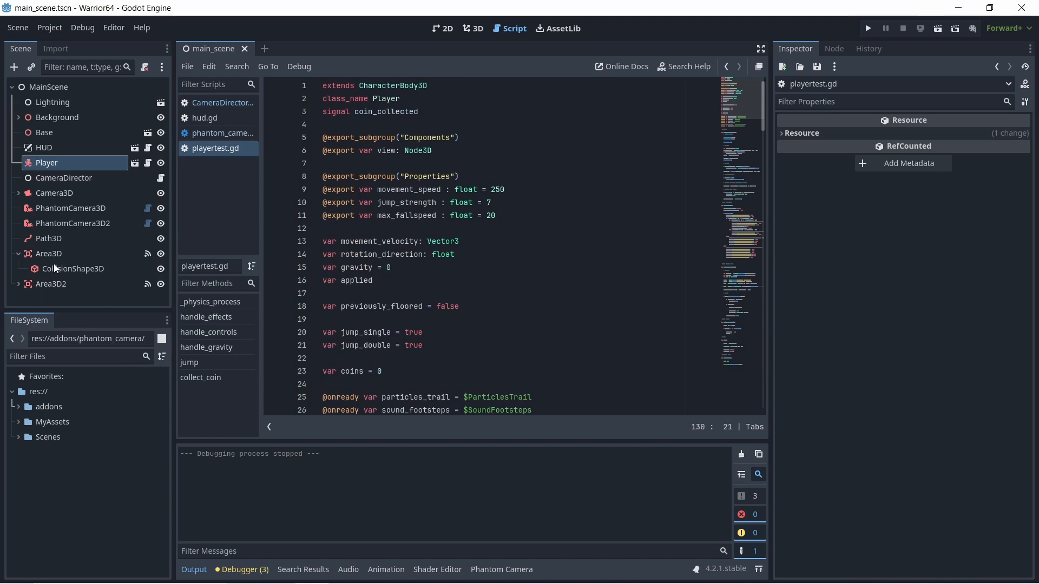
- In the CameraDirector script, make _on_area_3d_body_entered call cam2_on() only inside an "if body is Player:" condition
click(69, 179)
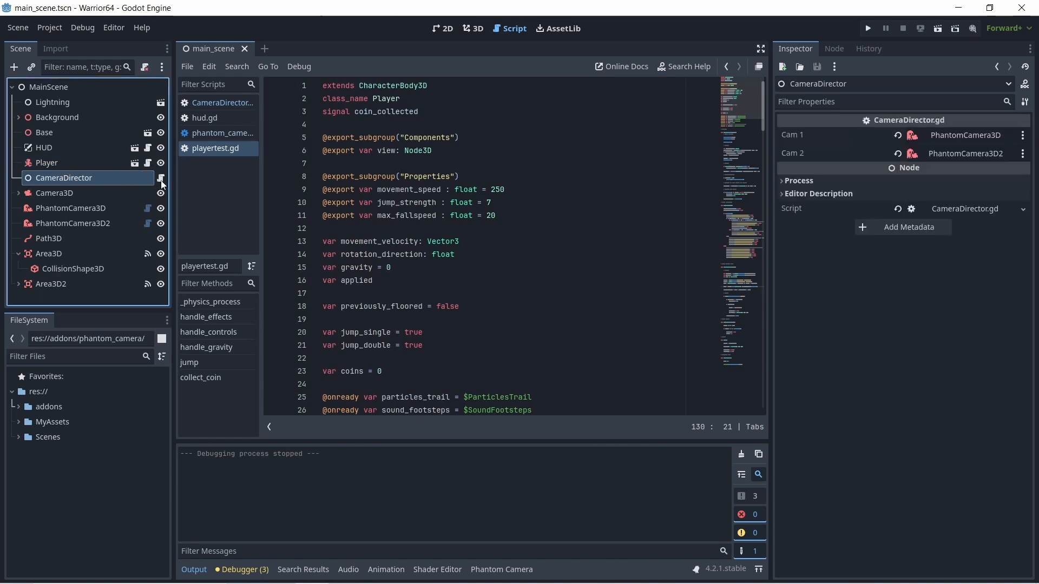
click(161, 181)
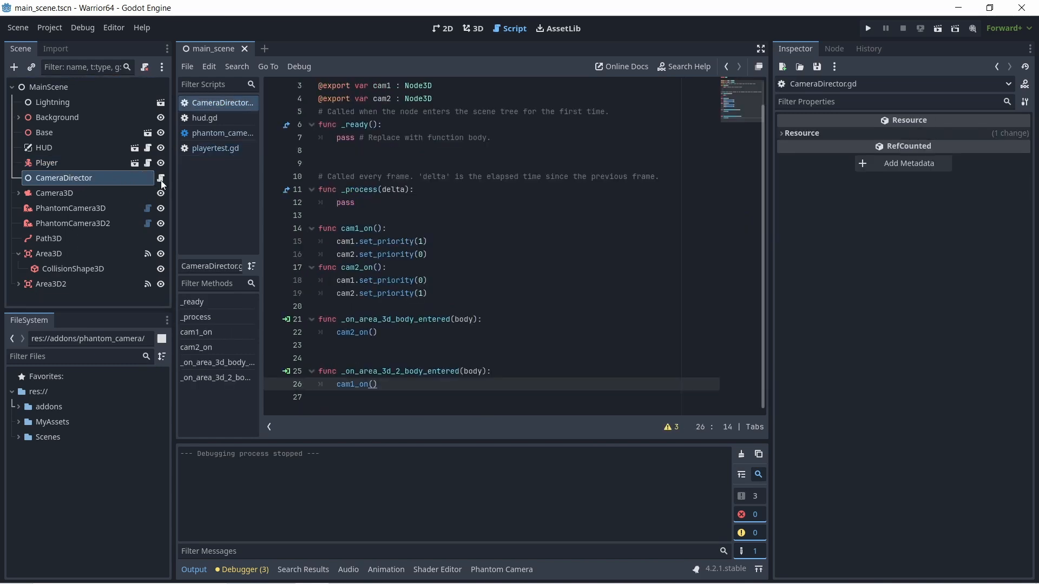
click(487, 321)
key(Return)
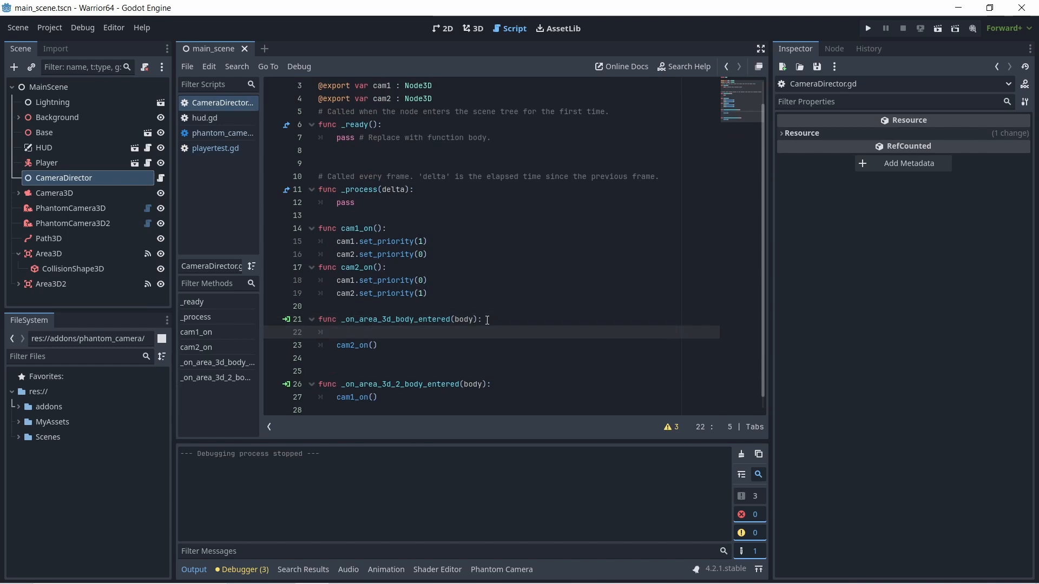
text(if )
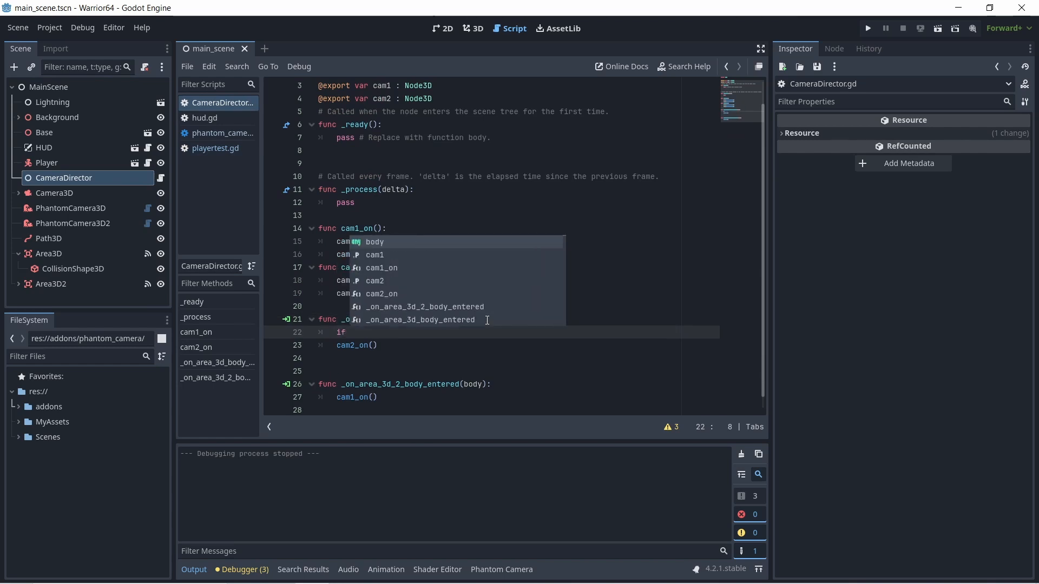
text(body)
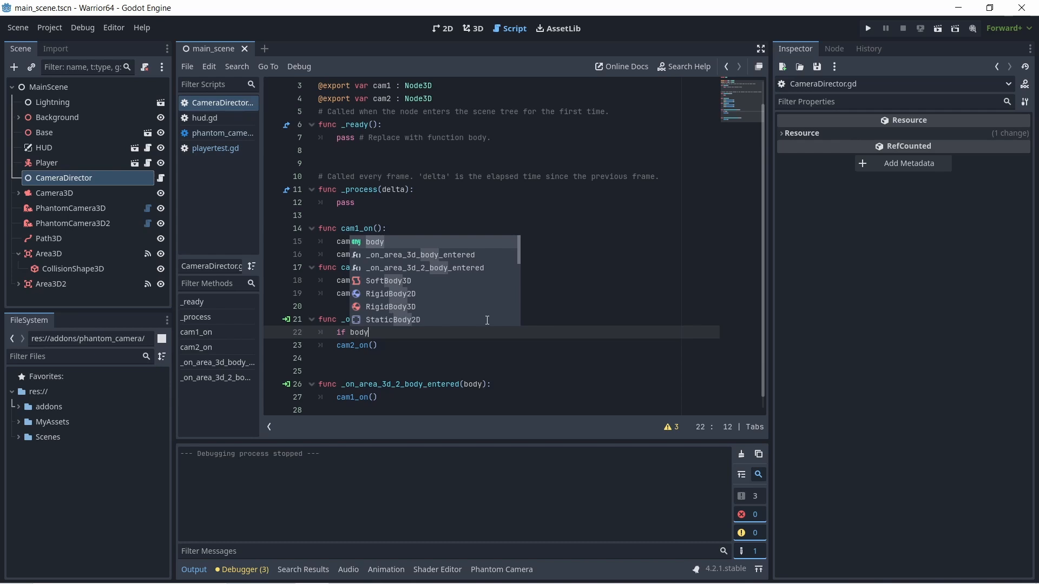
text( i)
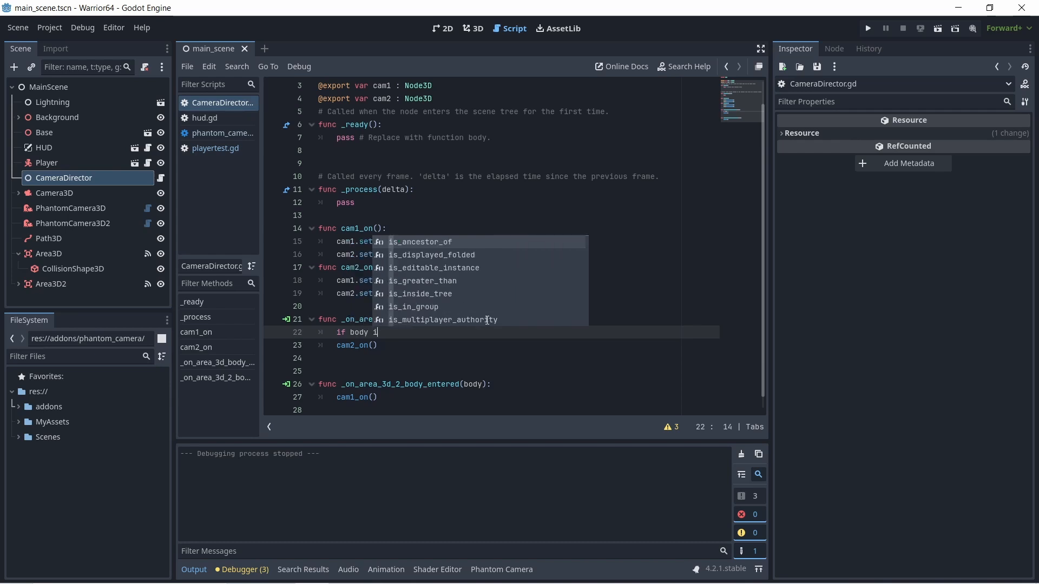
text(s Pl)
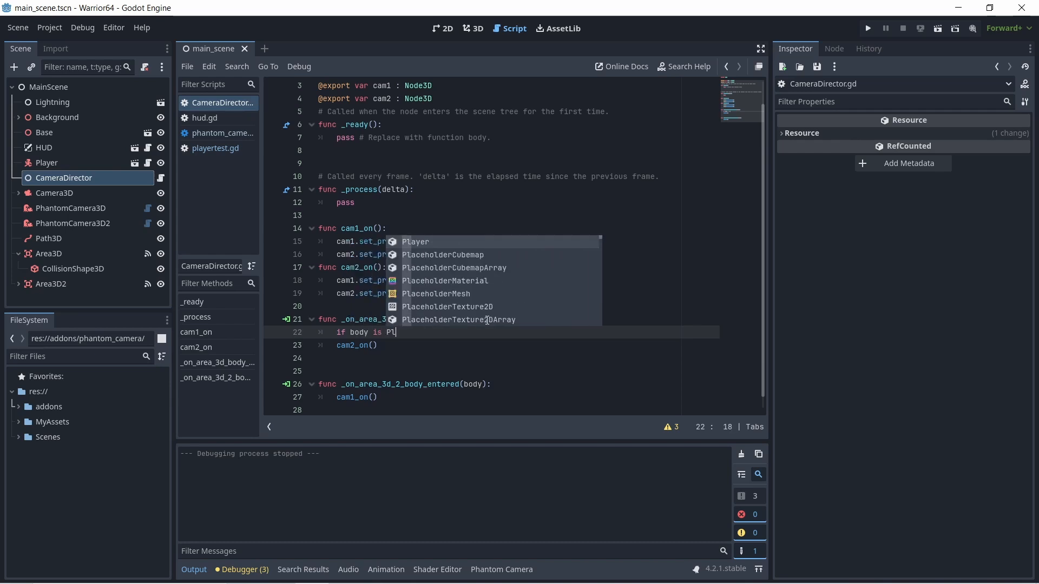
key(Return)
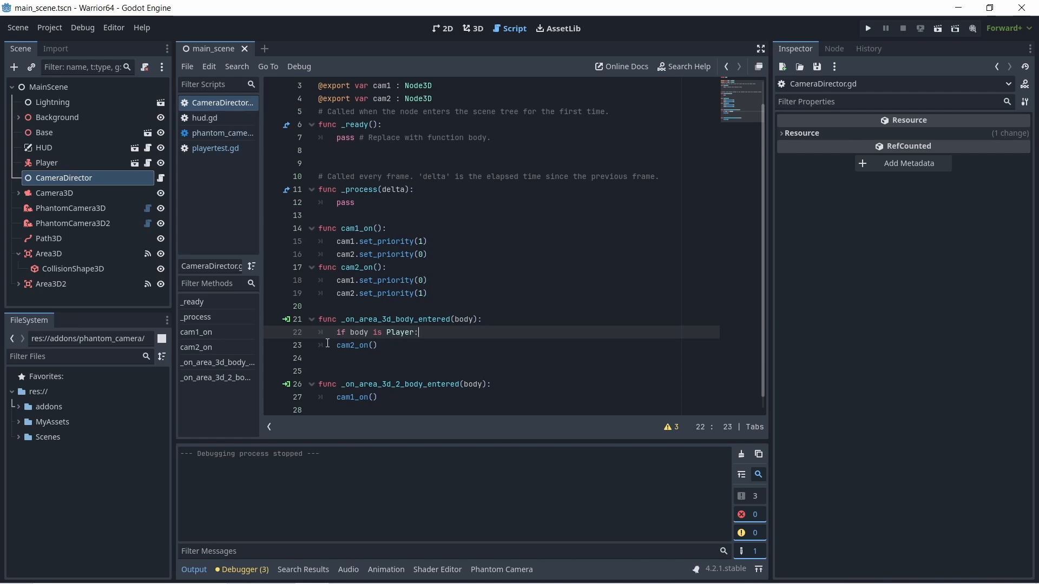
click(337, 346)
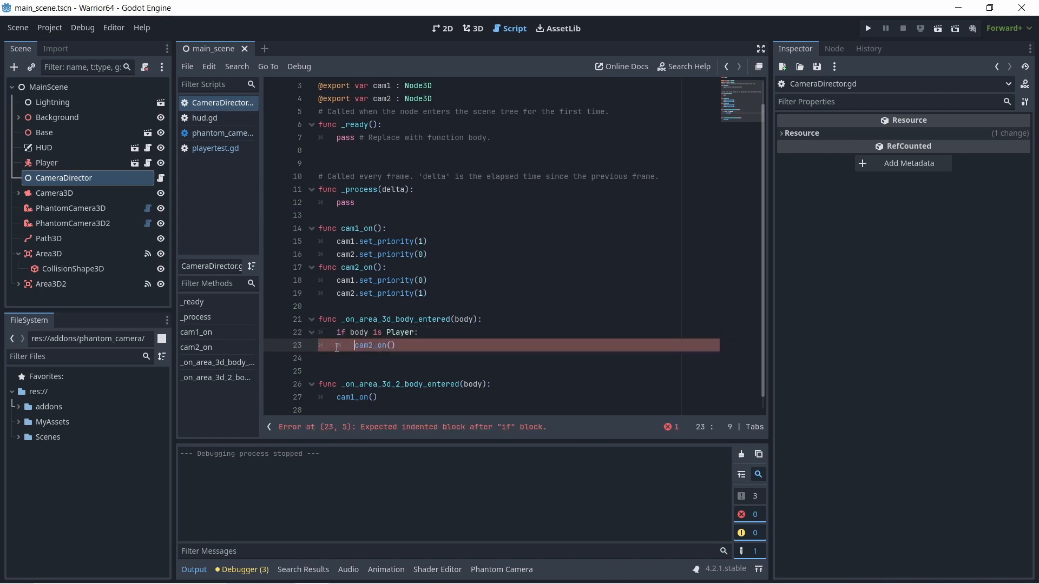
- Wrap the cam1_on() call in _on_area_3d_2_body_entered in an "if body is Player:" condition
click(500, 385)
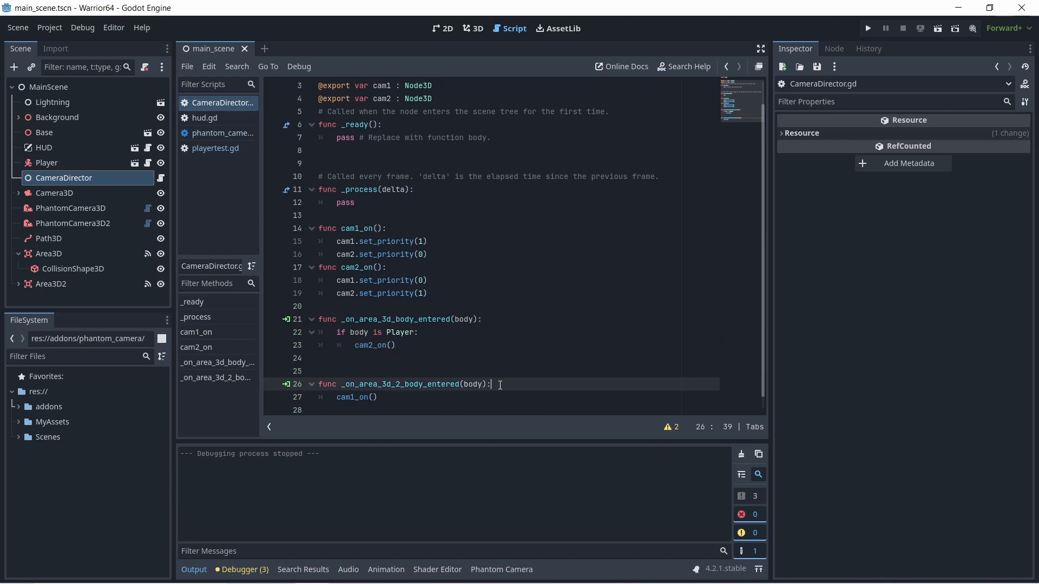
key(Return)
text(i)
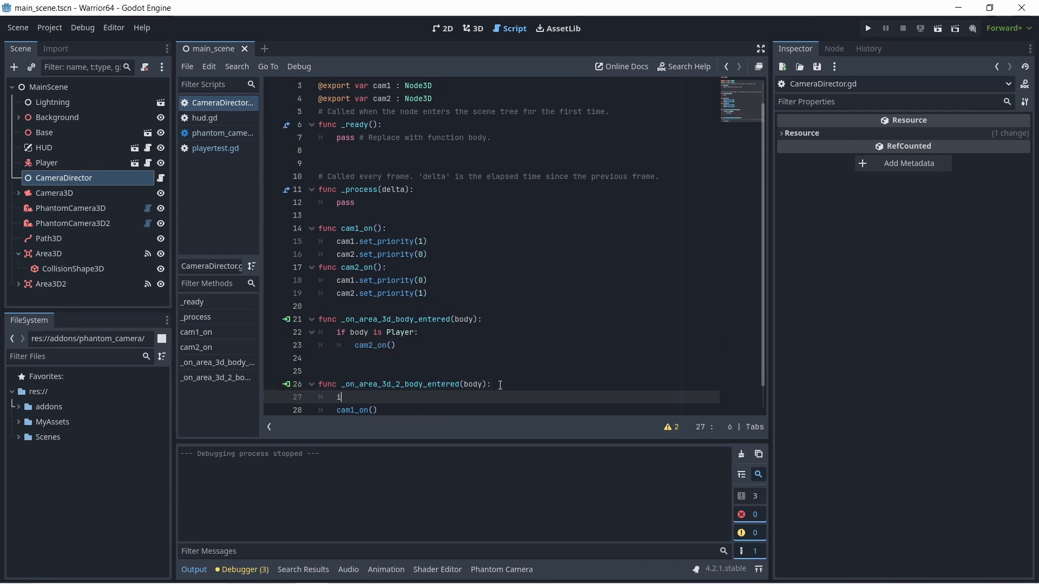
text(f bod)
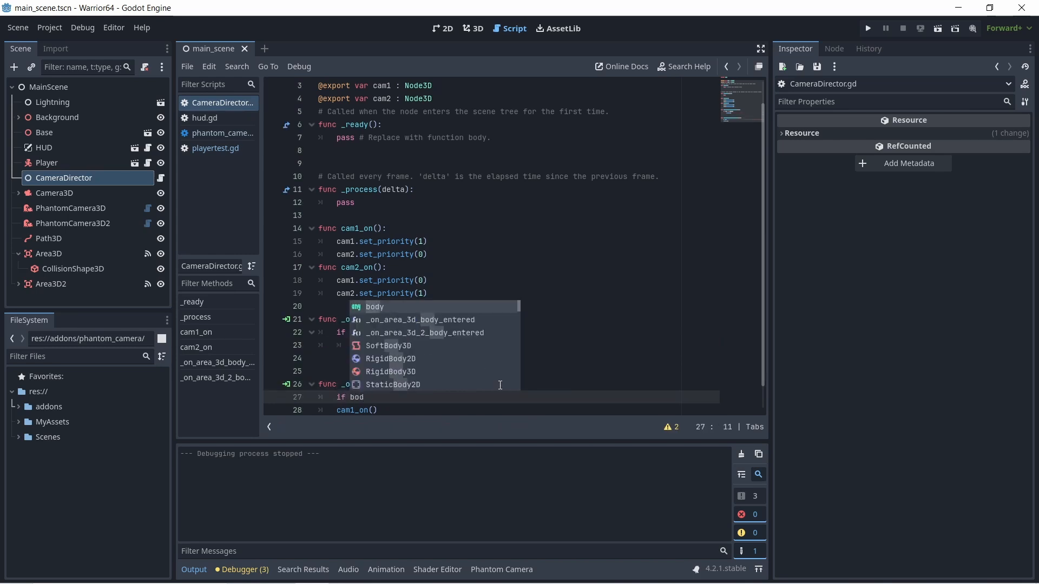
text(y is )
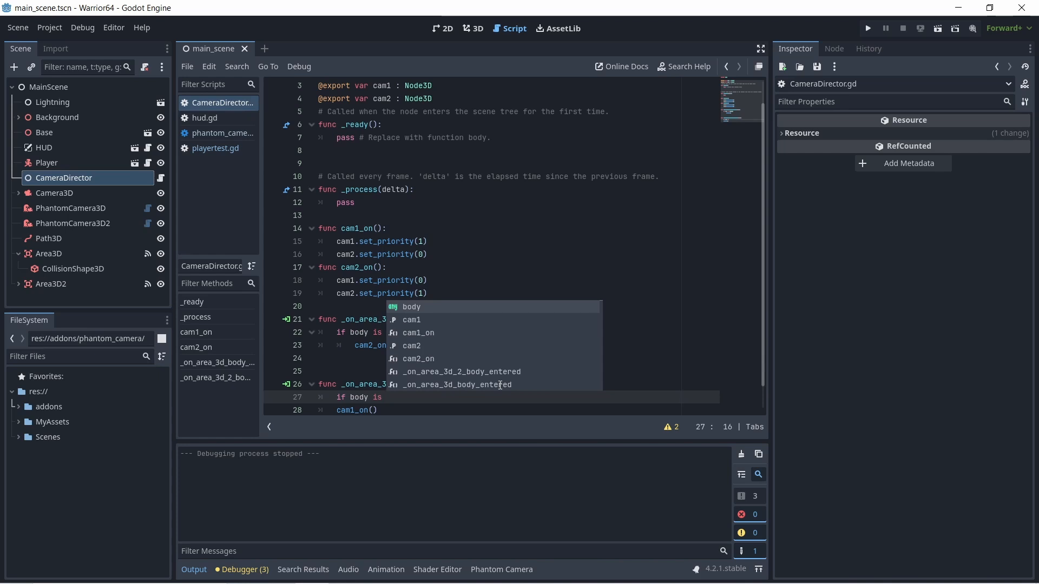
text(Pl)
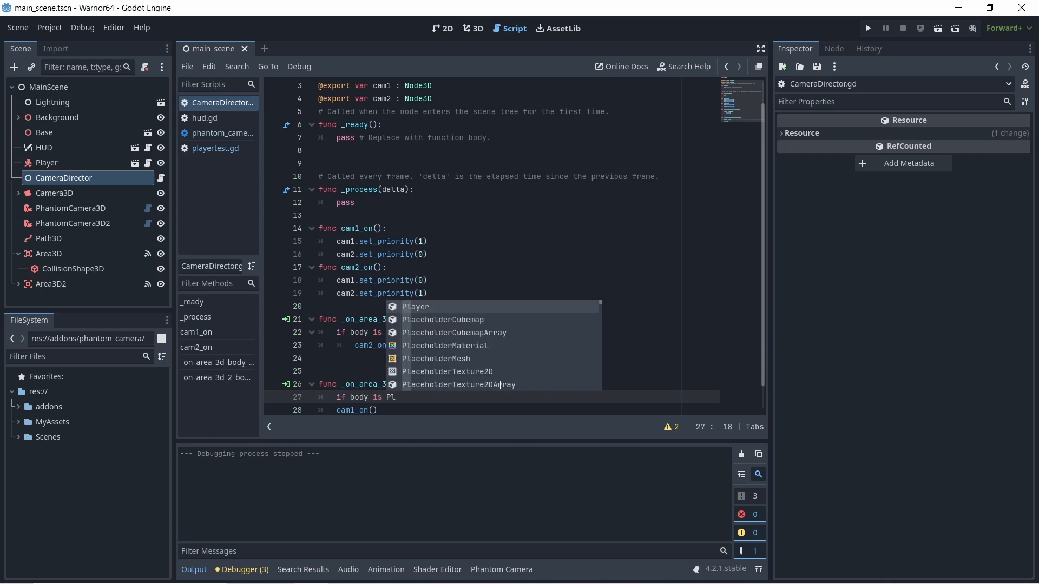
key(Return)
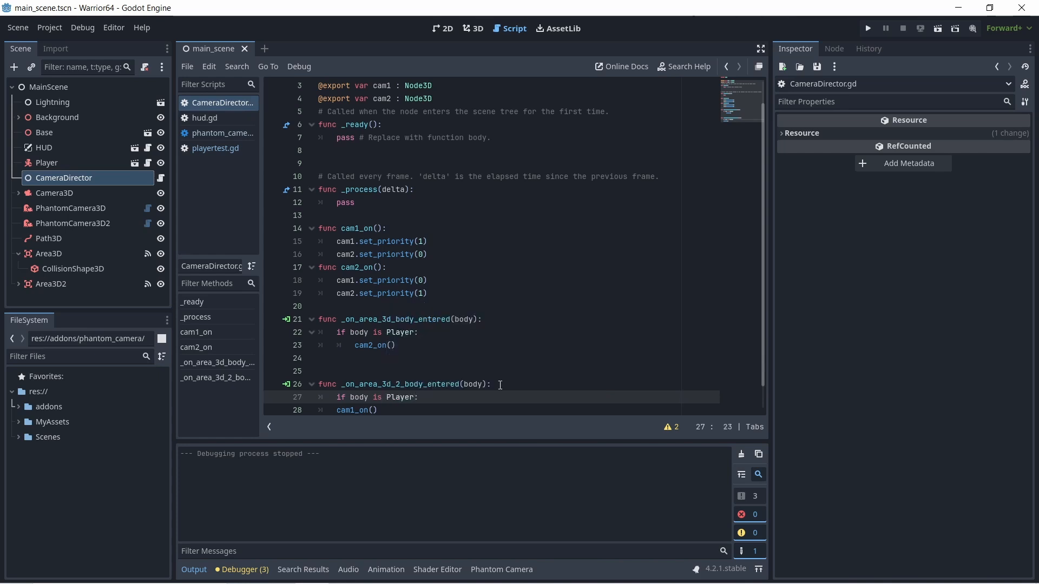
click(336, 411)
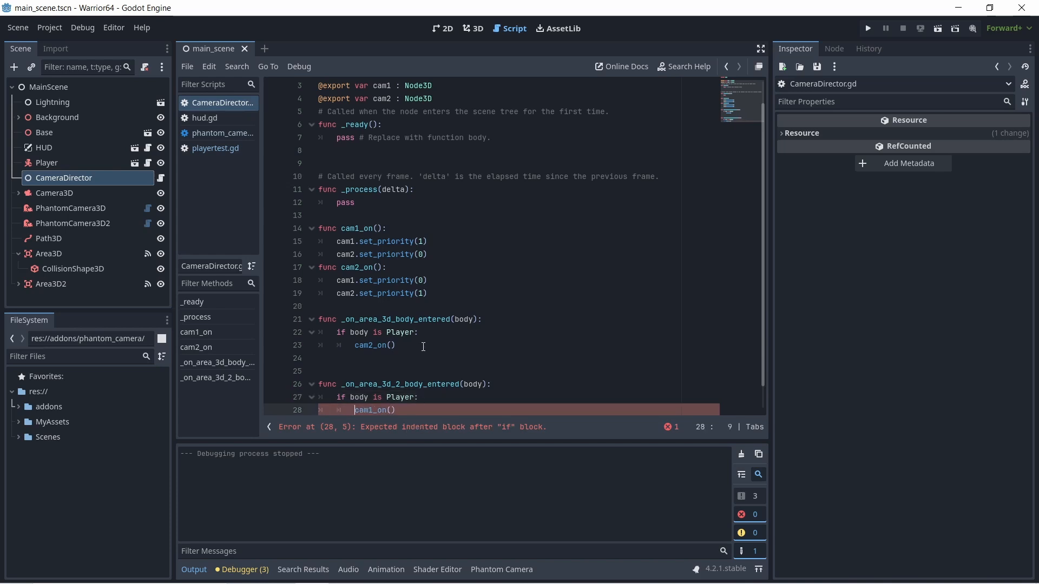
- Save the main scene with the edited CameraDirector script
click(485, 320)
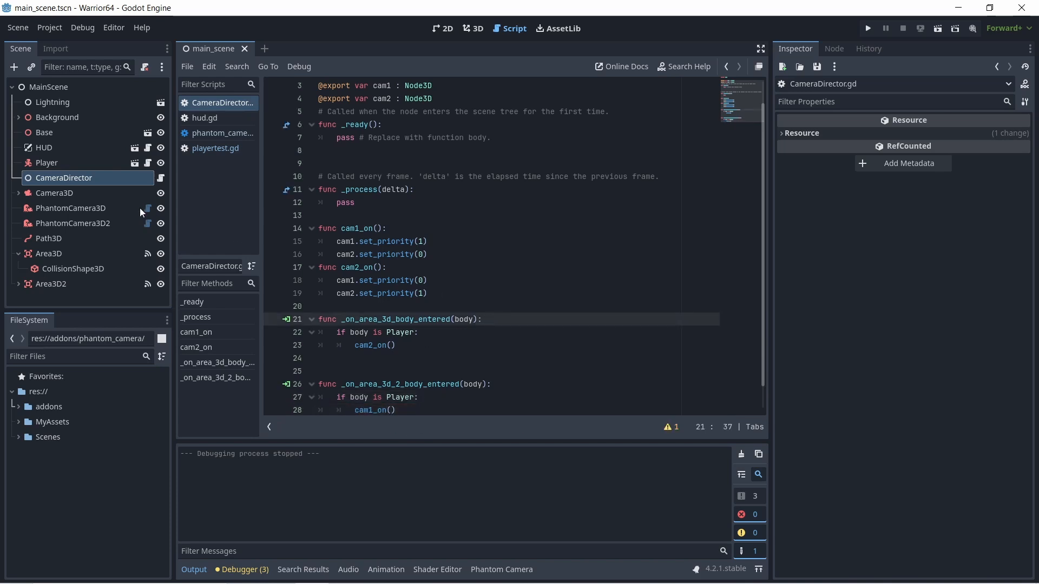
click(18, 30)
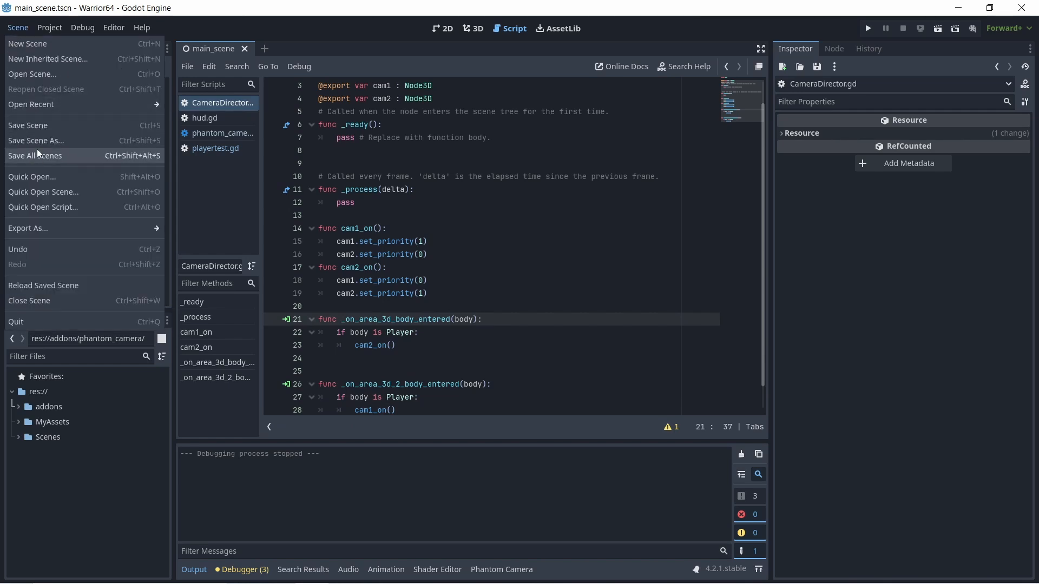
click(36, 125)
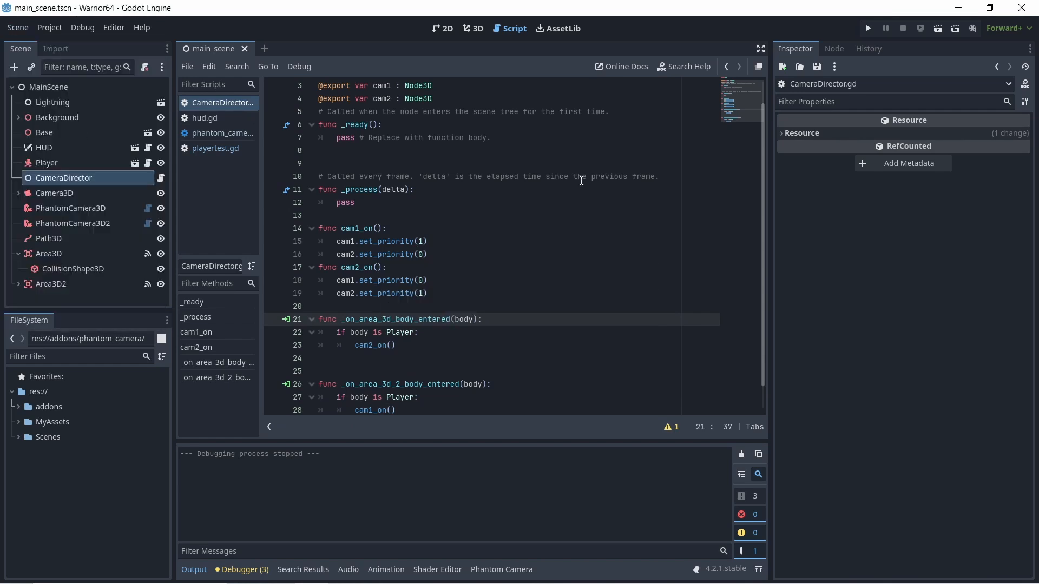
- Run the project and steer the player around the upper platform to collect the coins
click(869, 29)
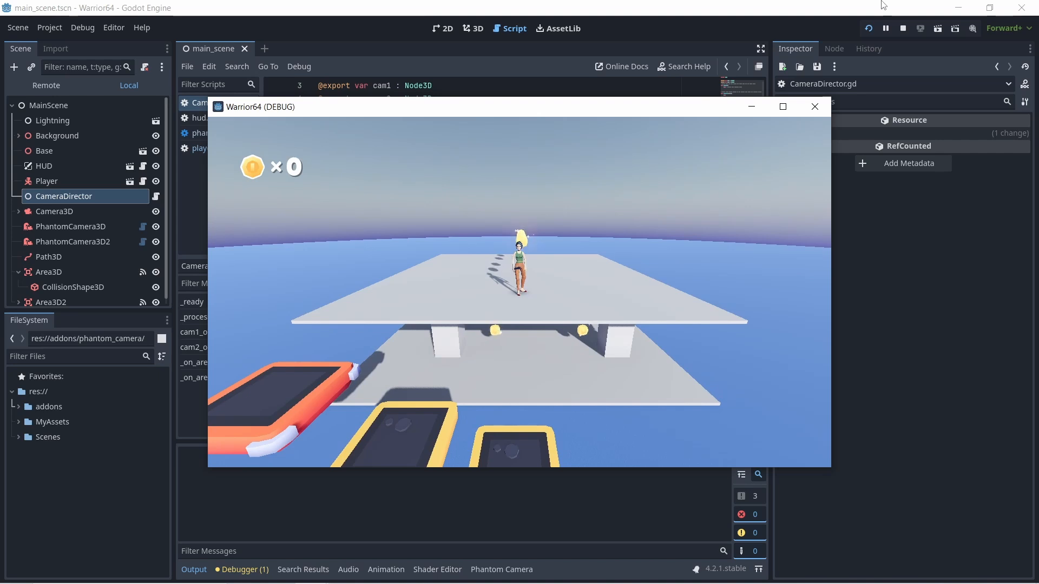
key(a)
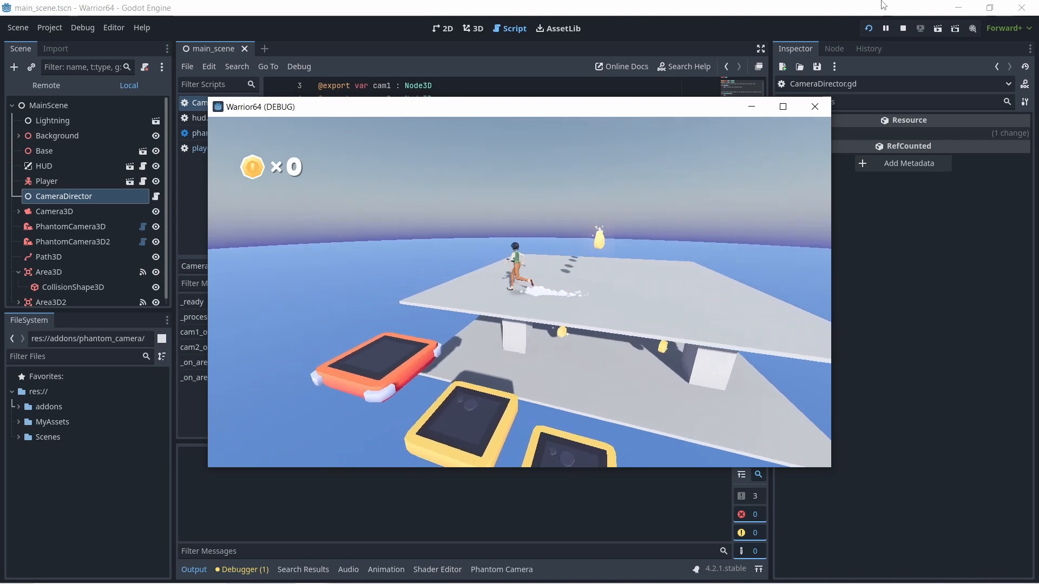
key(w)
key(d)
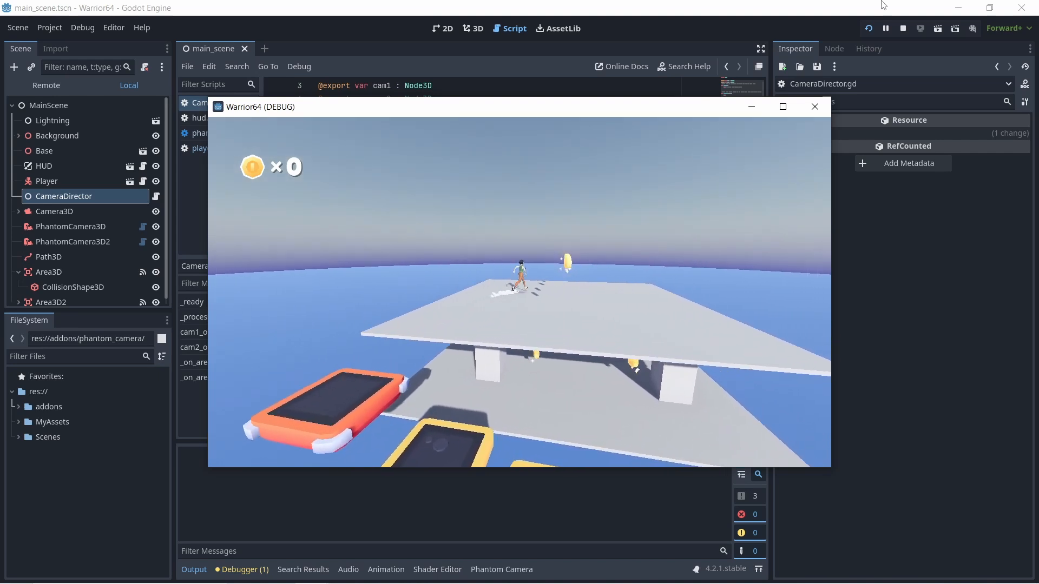
key(s)
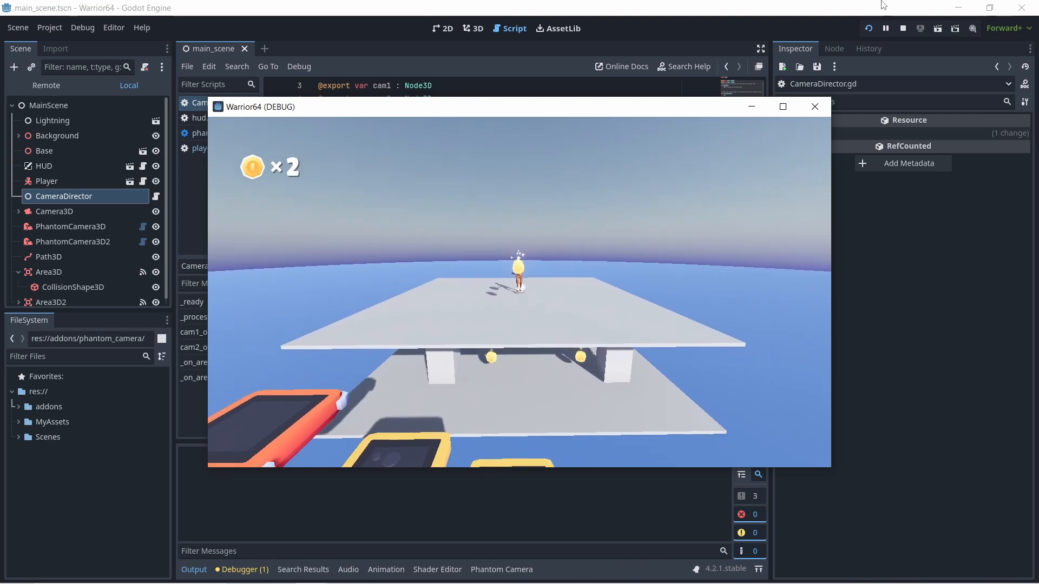
key(d)
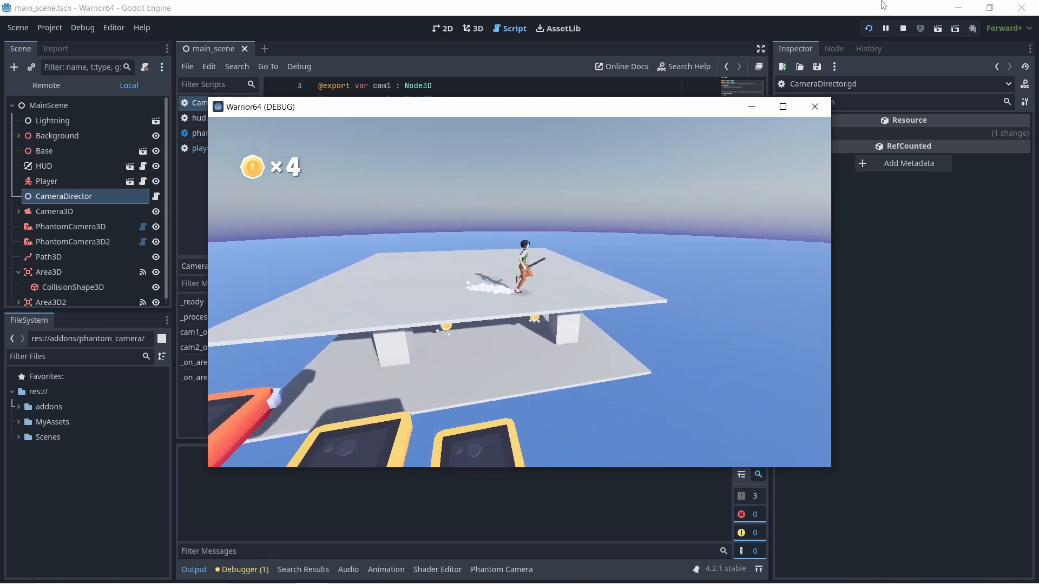
key(w)
key(a)
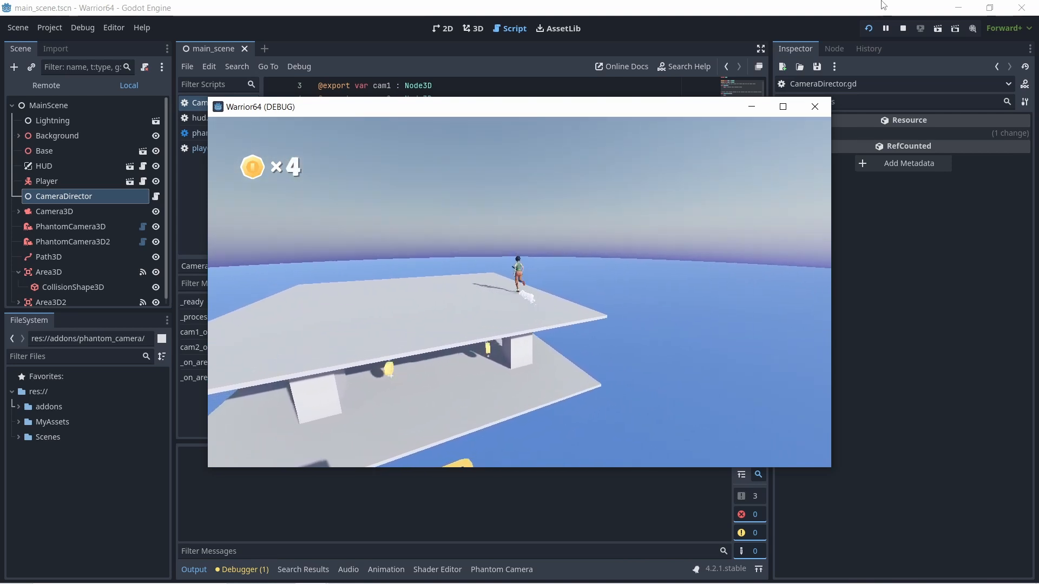
- Test the follow camera by running and jumping the player back and forth across the upper platform
key(space)
key(space)
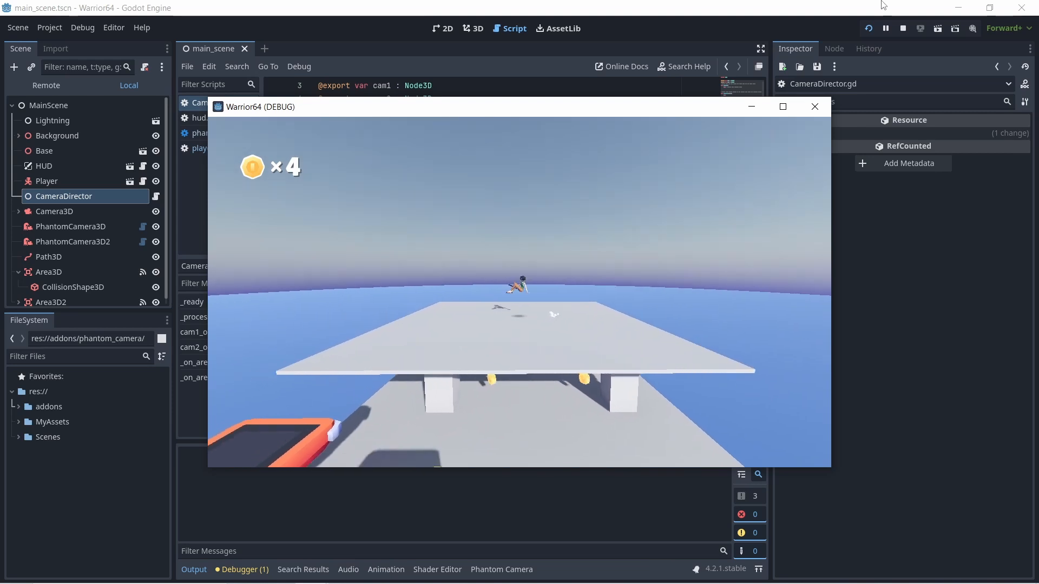
key(w)
key(d)
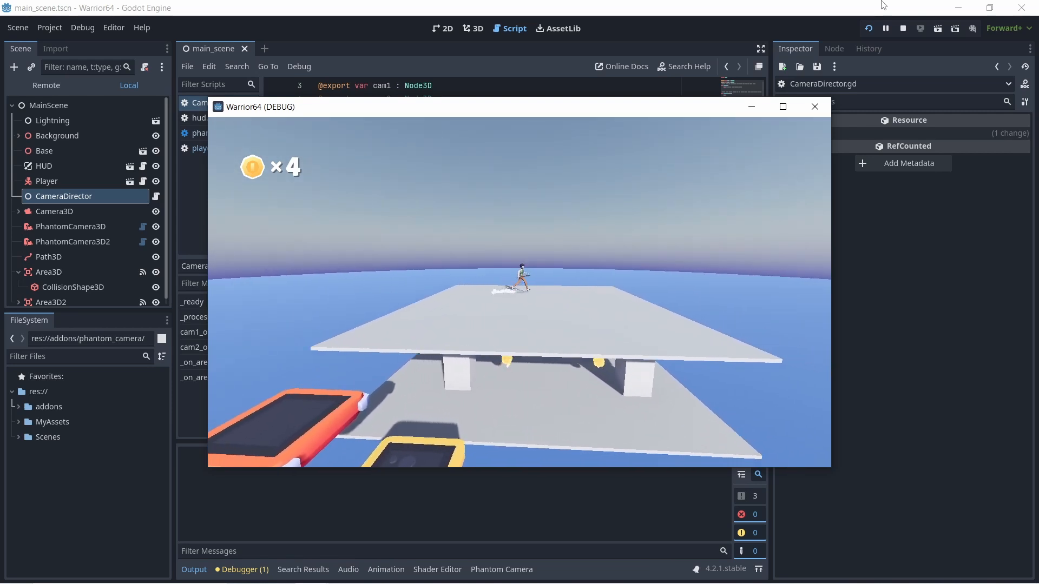
key(s)
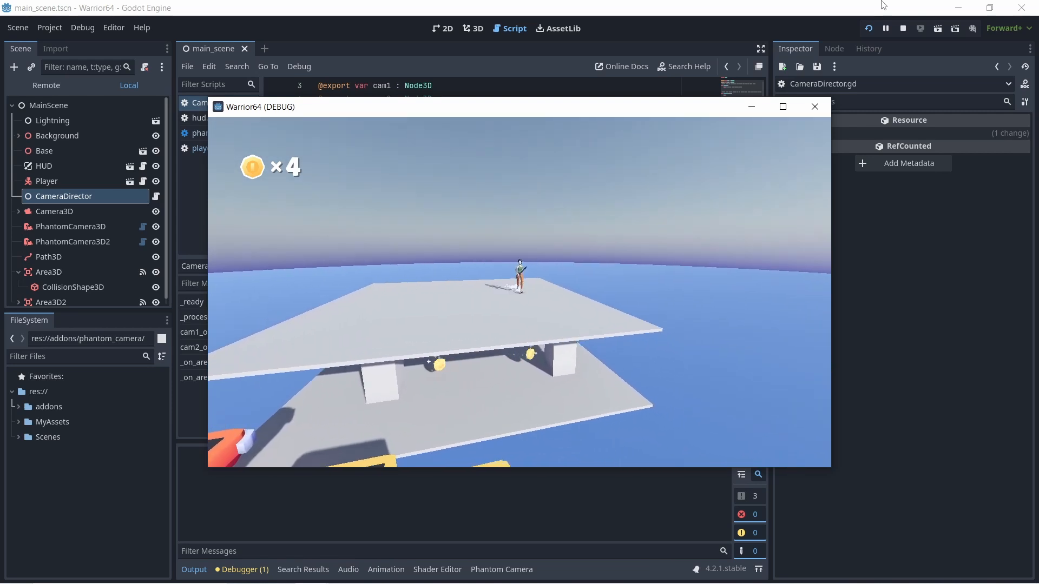
key(a)
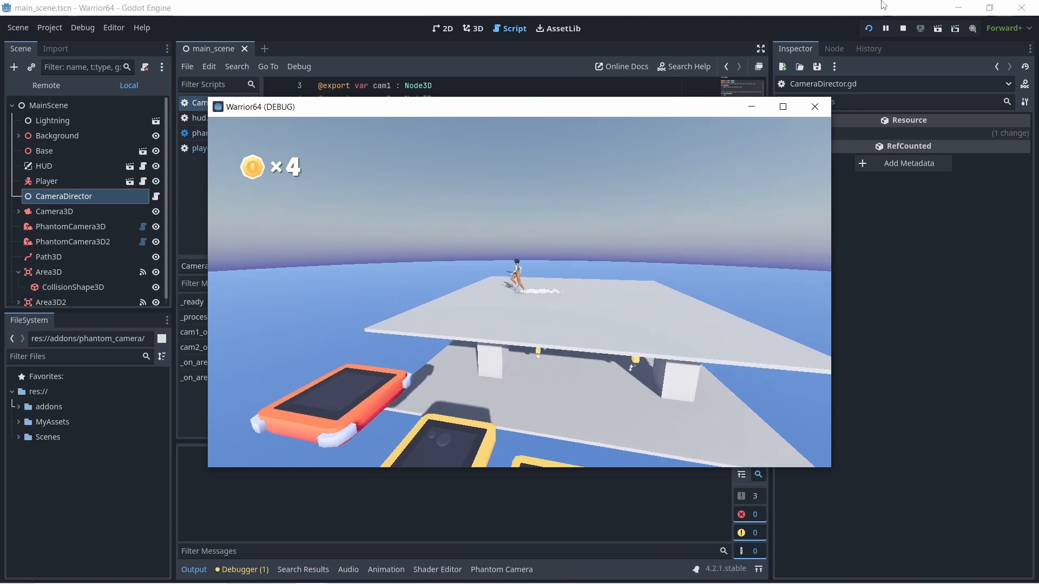
key(s)
key(a)
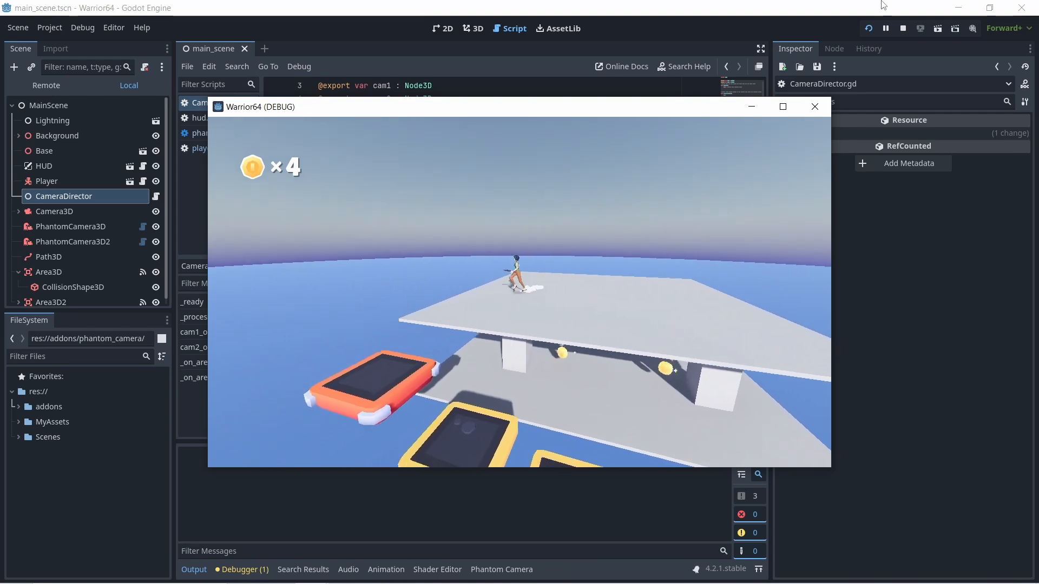
key(d)
key(space)
key(space)
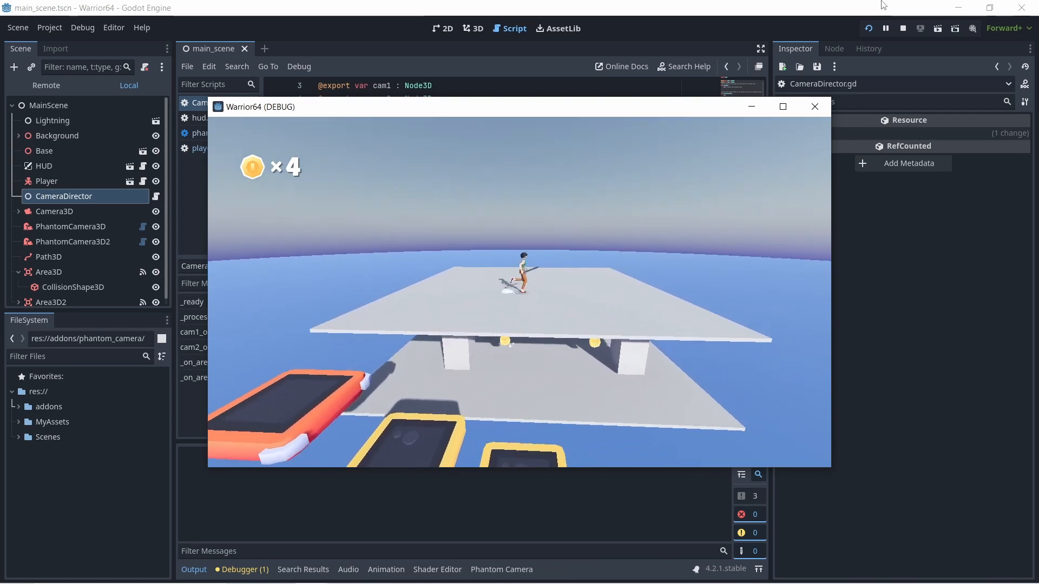
- Move the player to the front of the upper platform and down onto the small yellow platform
key(a)
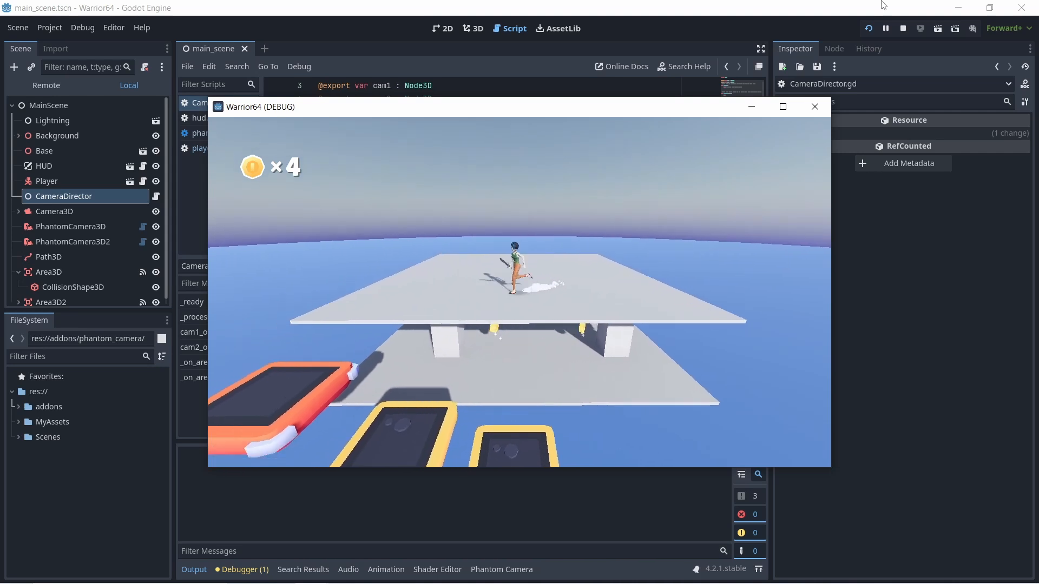
key(d)
key(s)
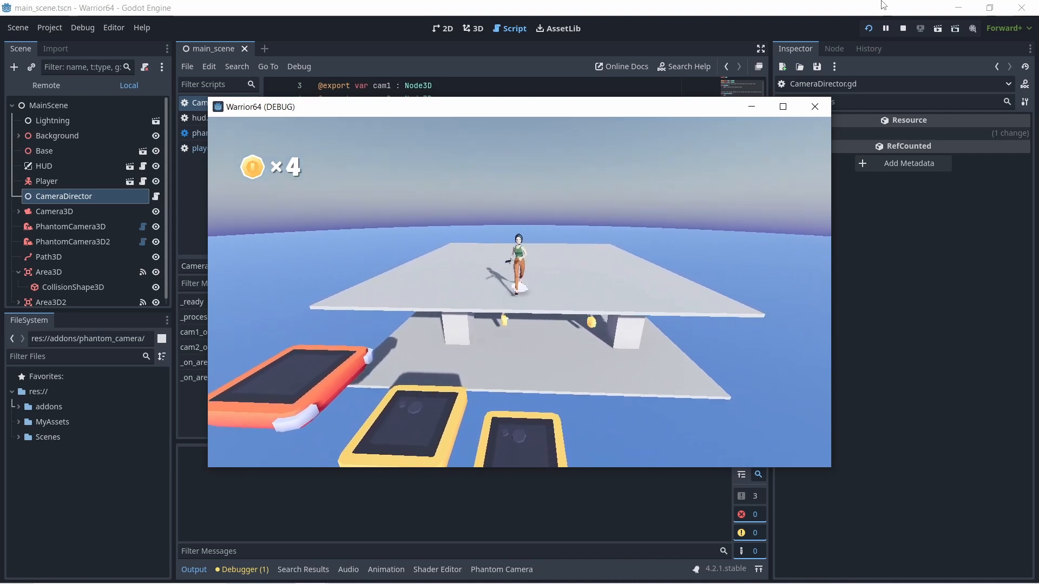
key(space)
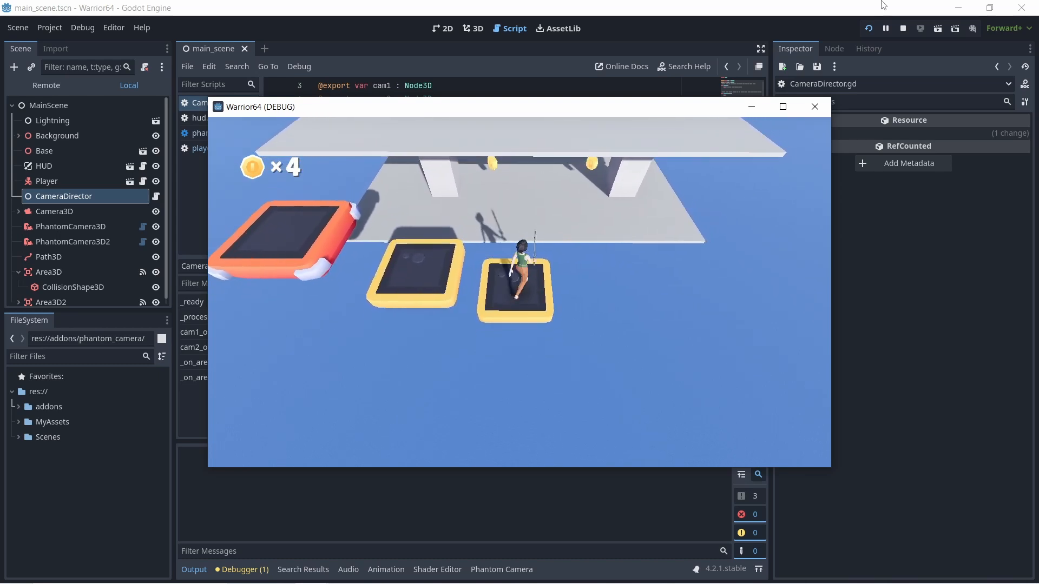
- Jump the player onto the lower deck and run around its side to test the camera switch
key(w)
key(space)
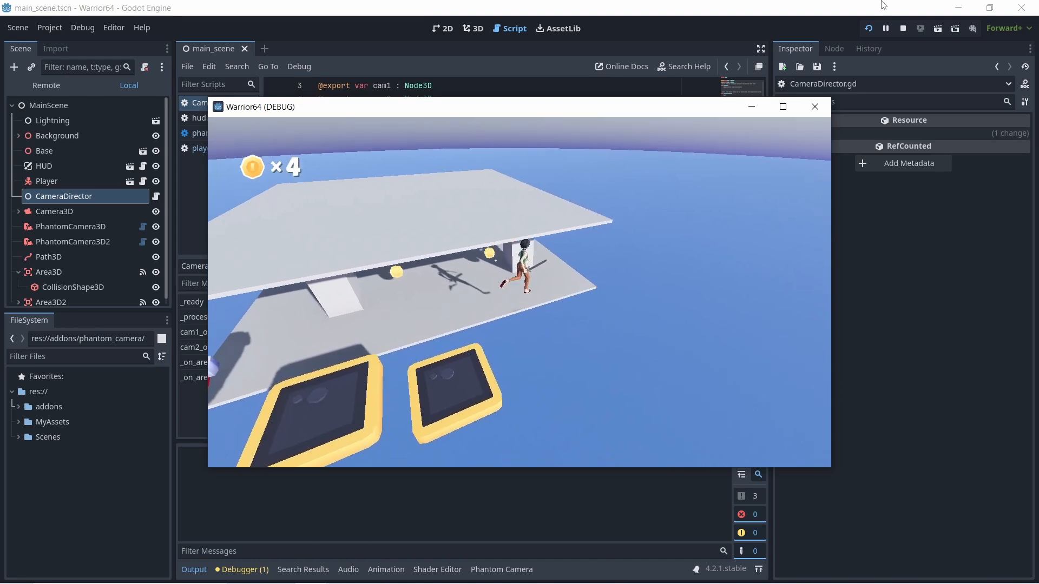
key(d)
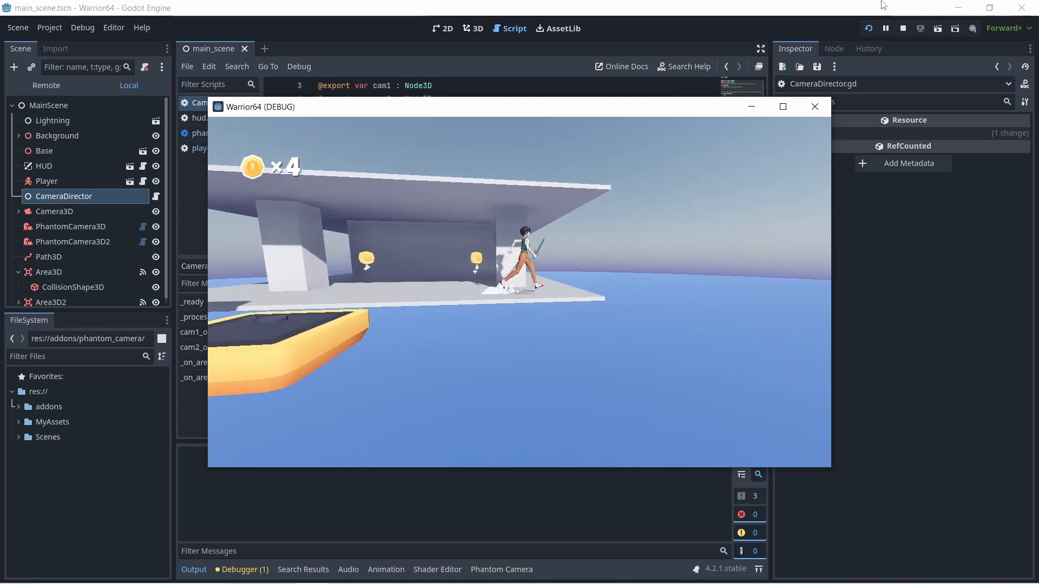
key(w)
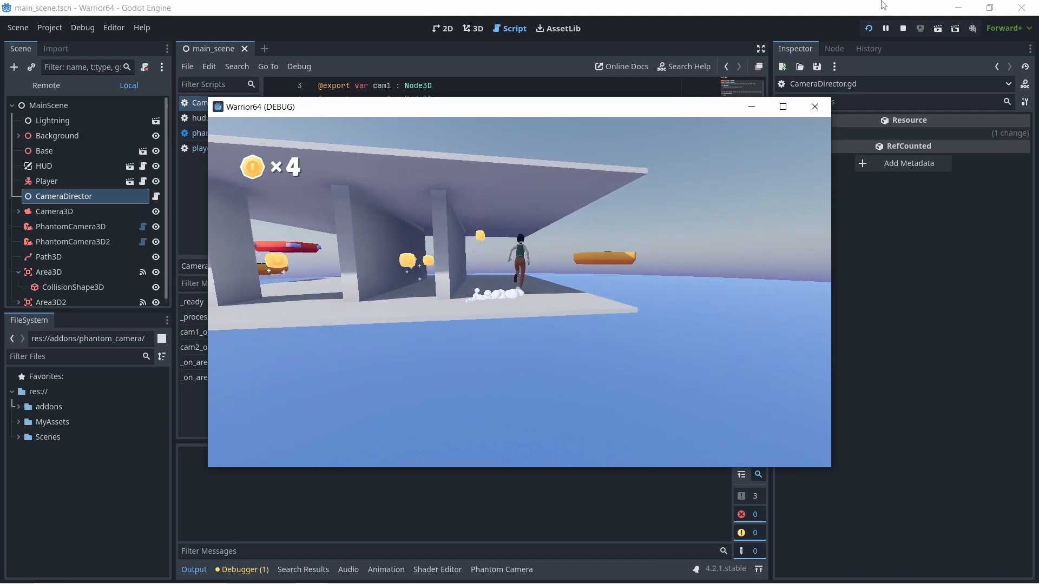
key(d)
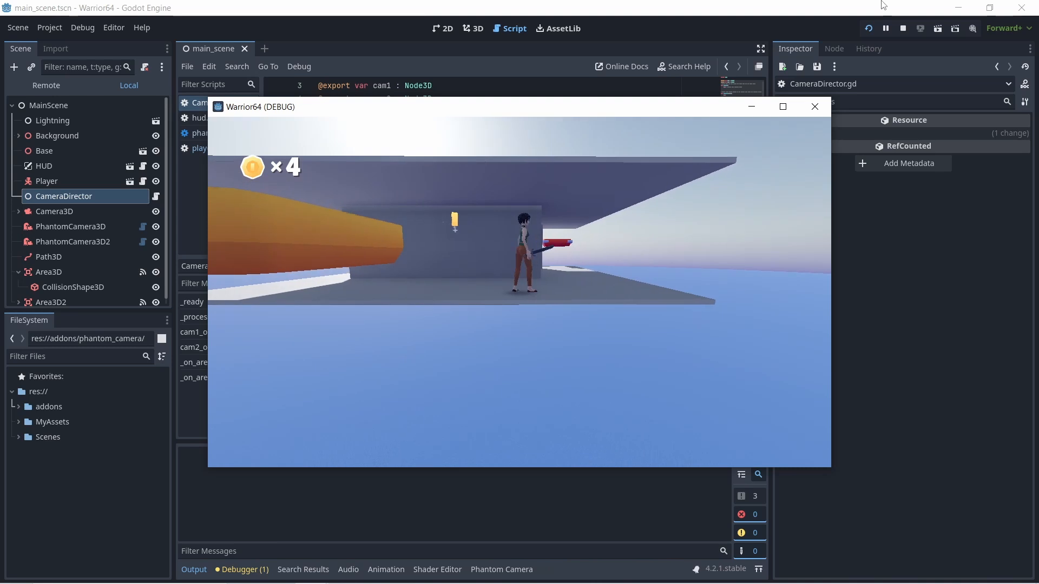
- Jump the player from the lower deck over the floating yellow block back up to the upper platform
key(a)
key(space)
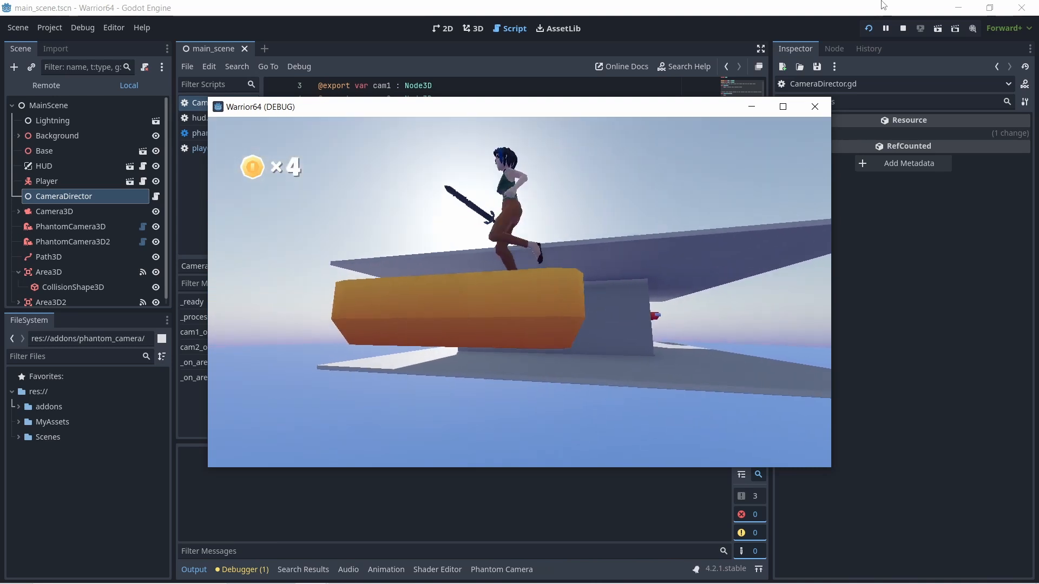
key(w)
key(space)
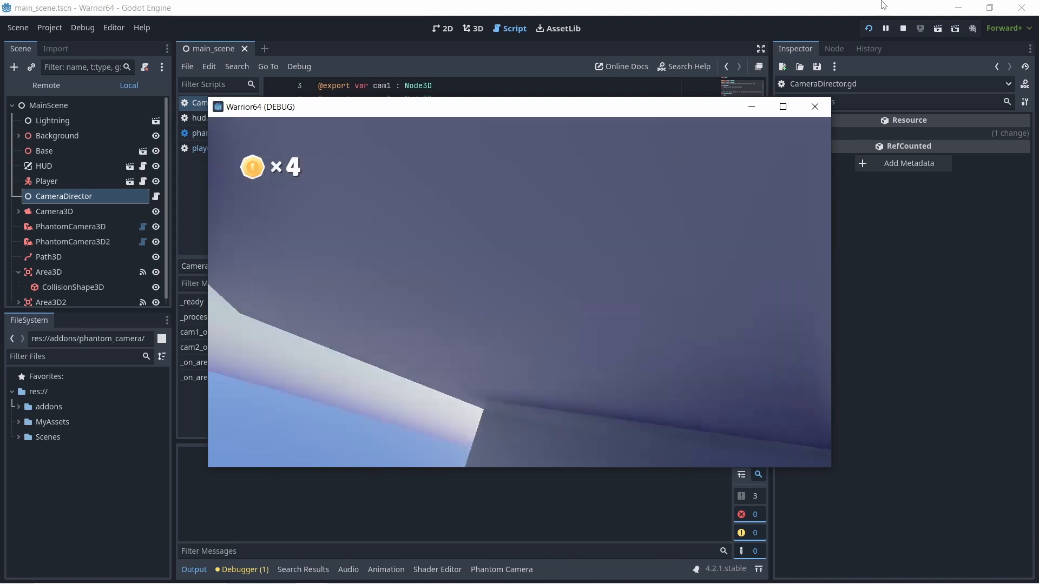
key(a)
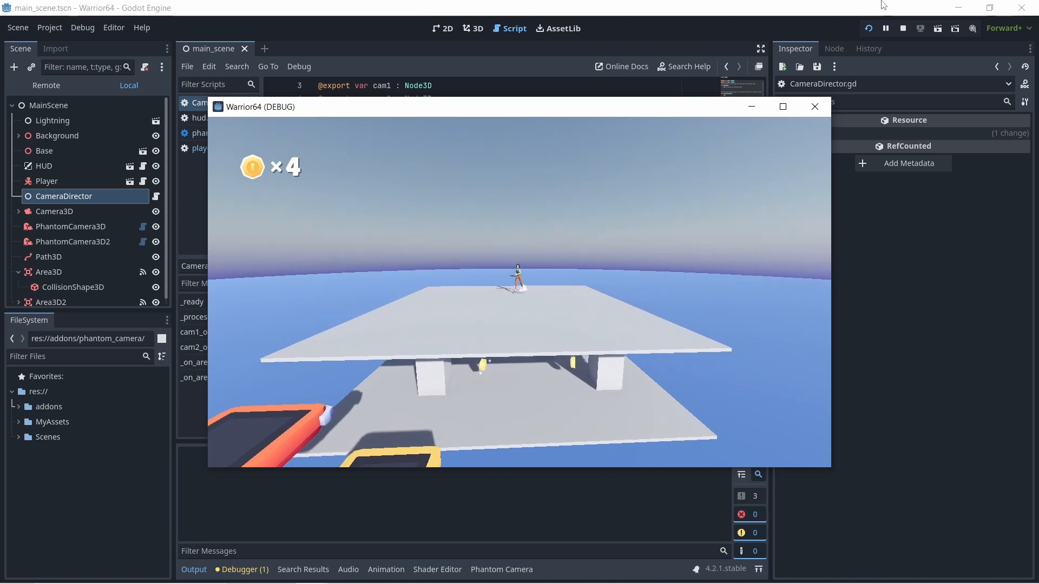
- Test the camera on height changes by dropping the player onto the middle yellow platform and jumping back up
key(s)
key(a)
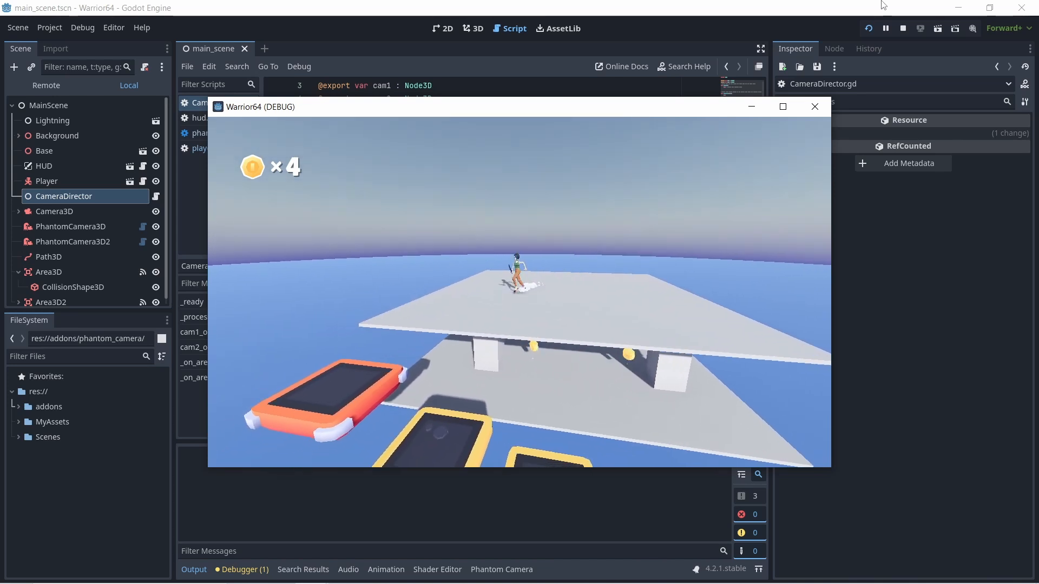
key(d)
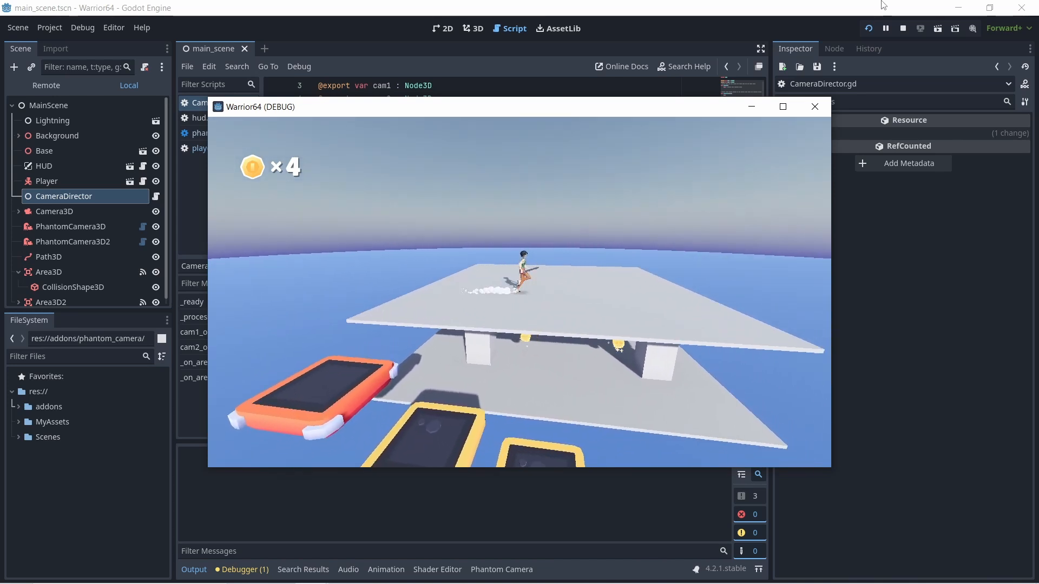
key(space)
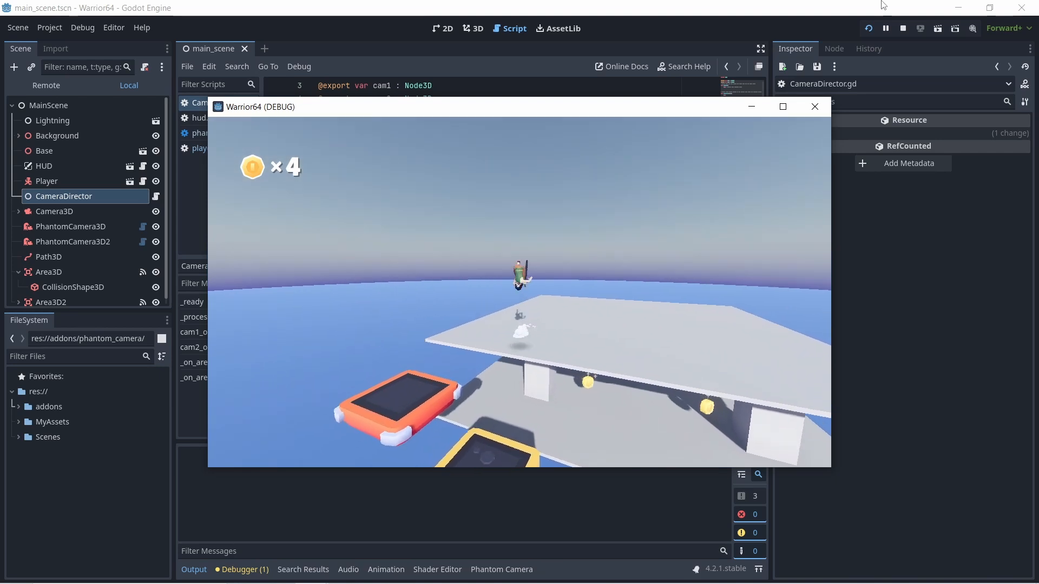
key(s)
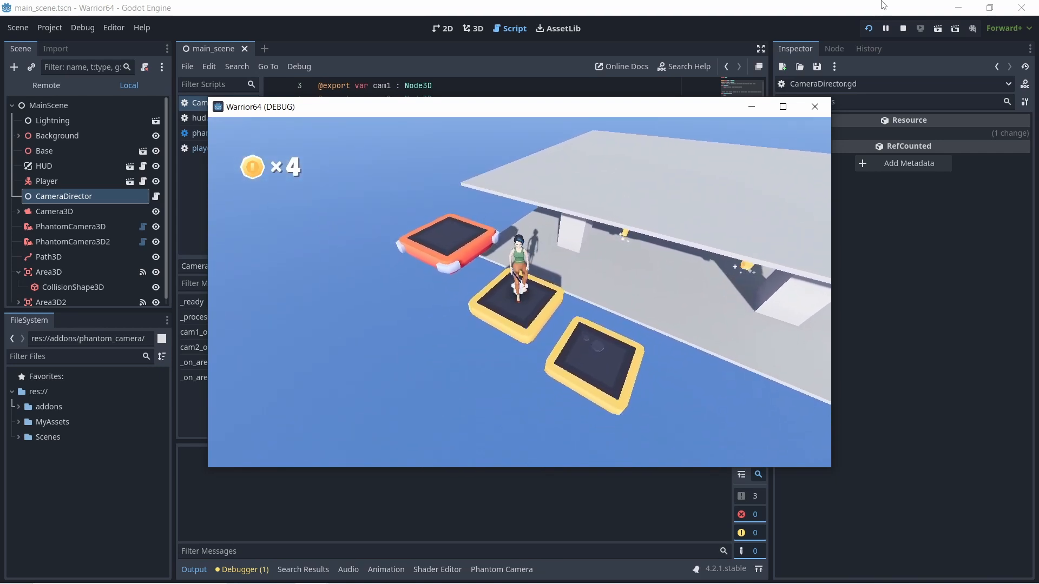
key(space)
key(w)
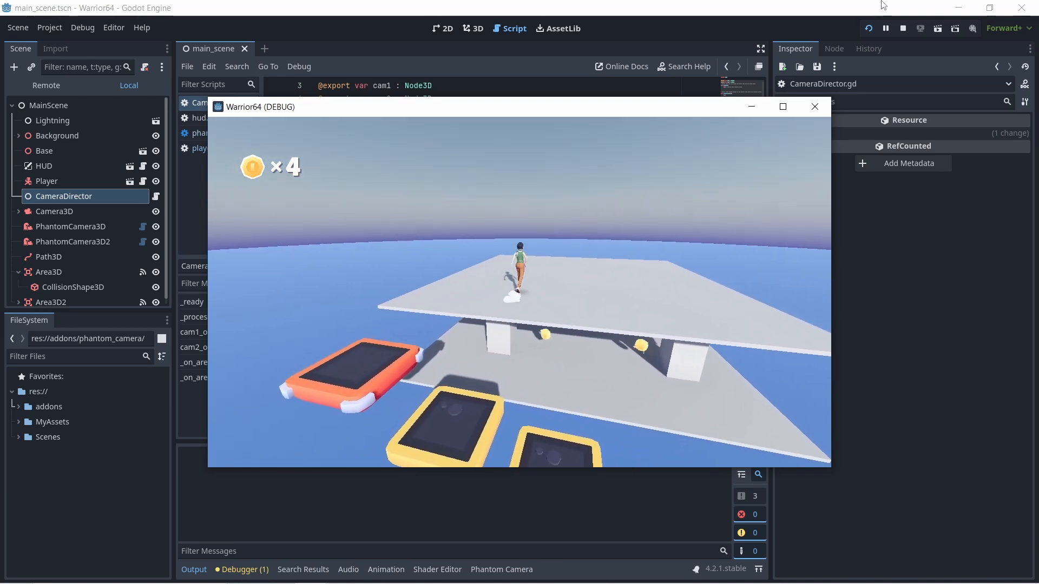
- Run the player along the upper platform's far edge, then drop to the yellow platform and jump back up again
key(w)
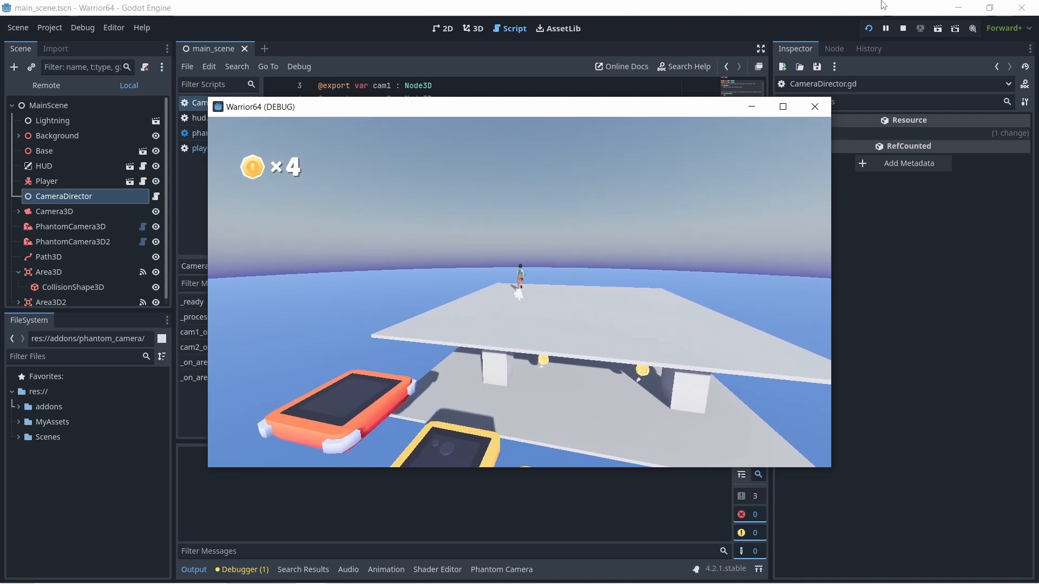
key(d)
key(s)
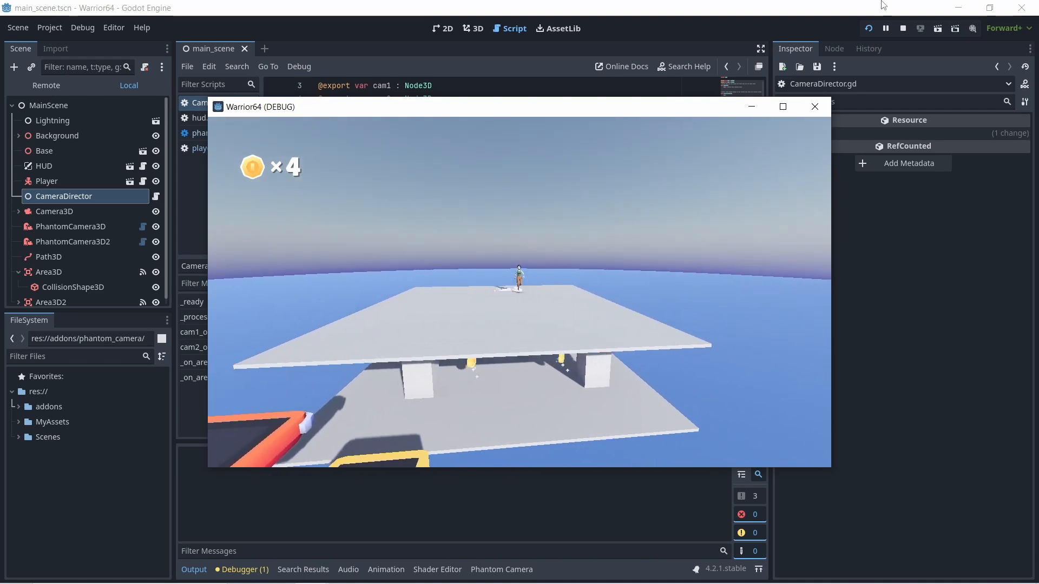
key(a)
key(a)
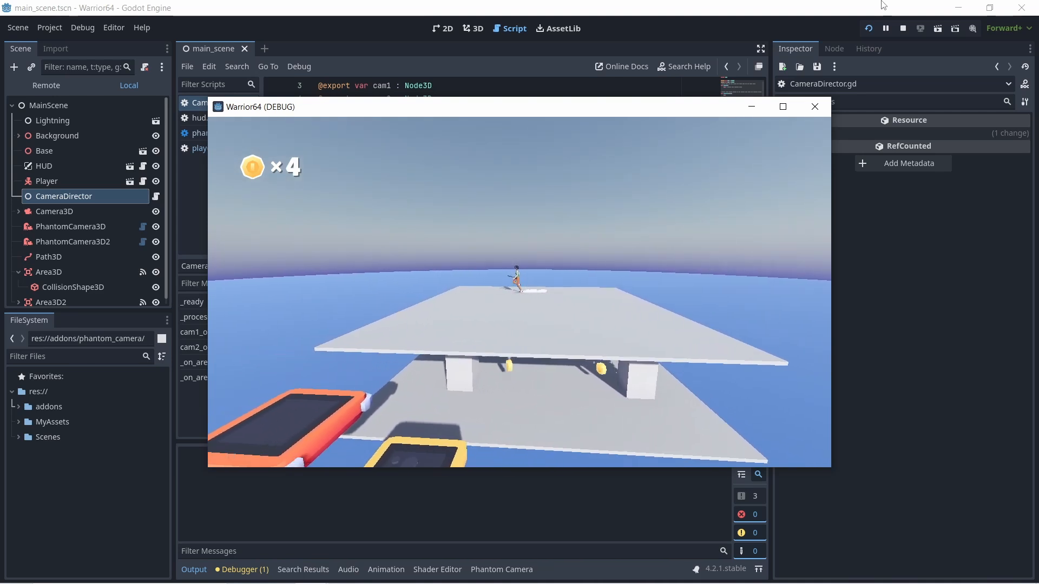
key(s)
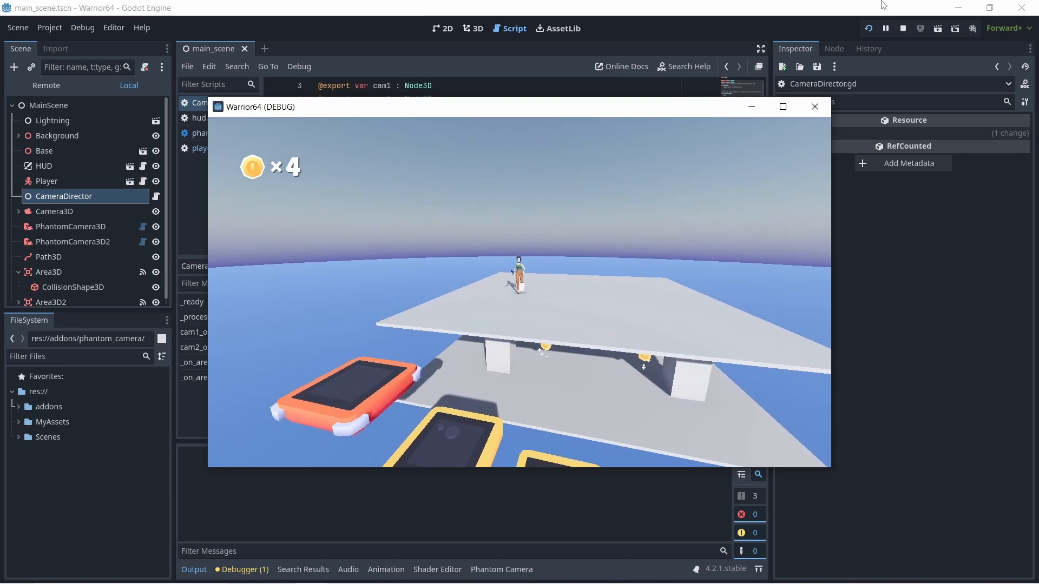
key(space)
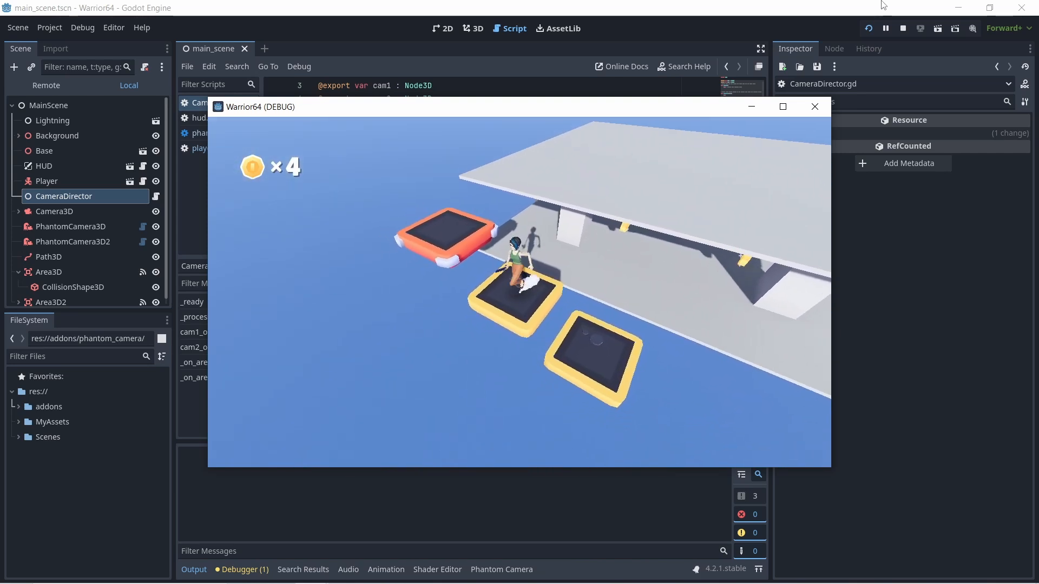
key(space)
key(space)
key(w)
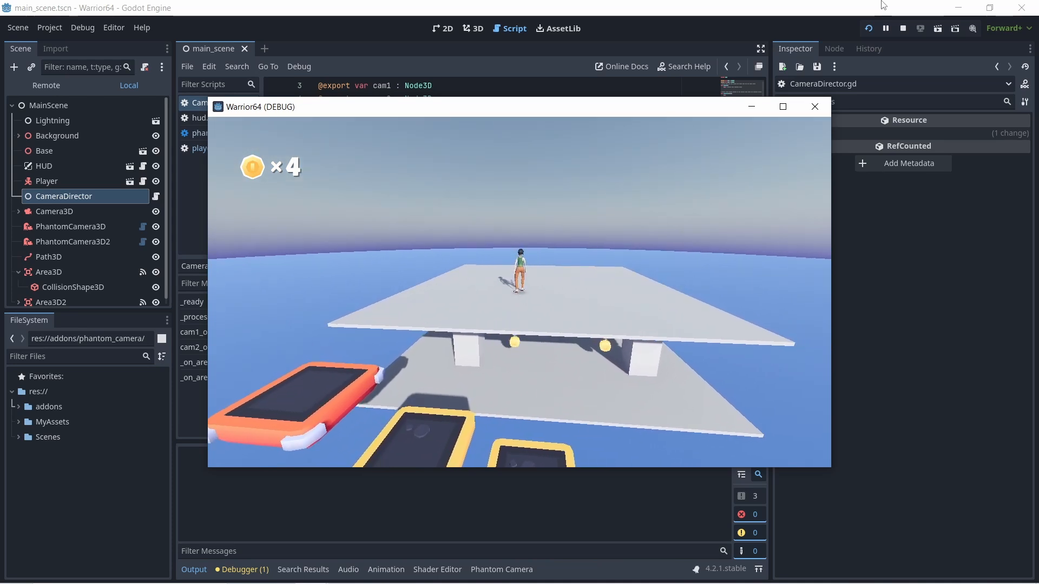
- Jump the player off the upper platform and run across the two floating yellow platforms to test the camera
key(a)
key(space)
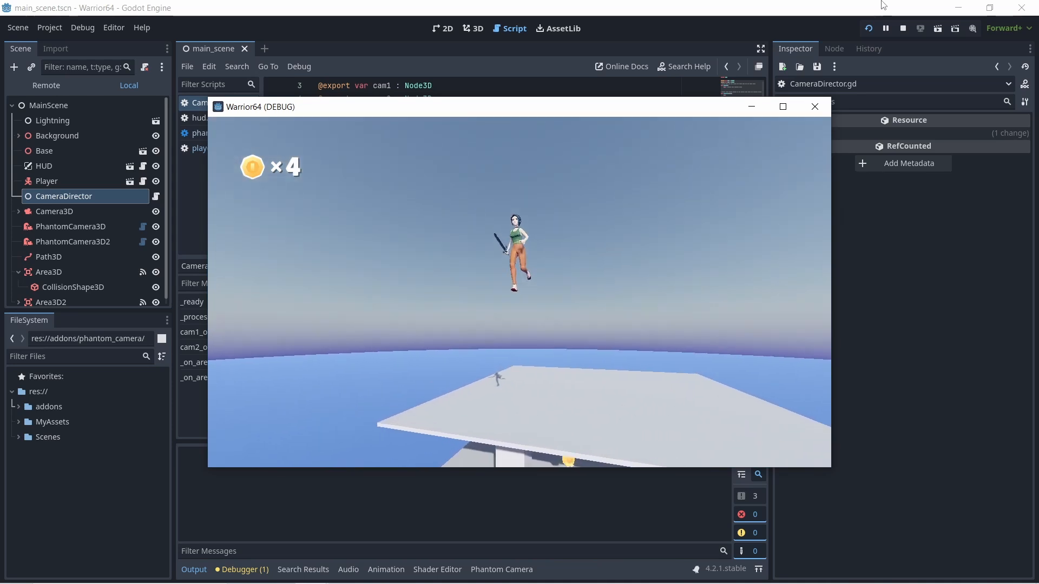
key(s)
key(d)
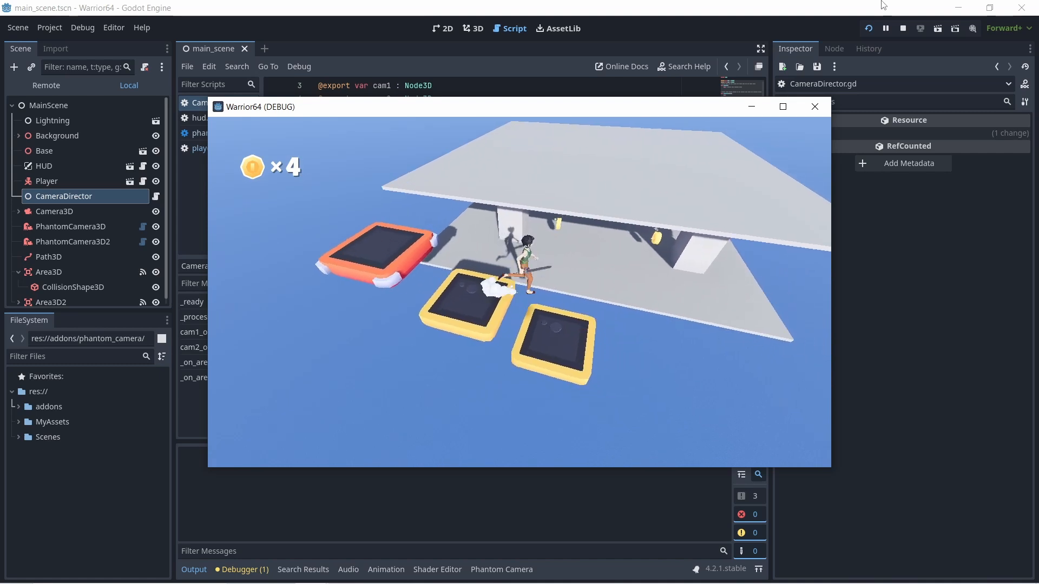
key(d)
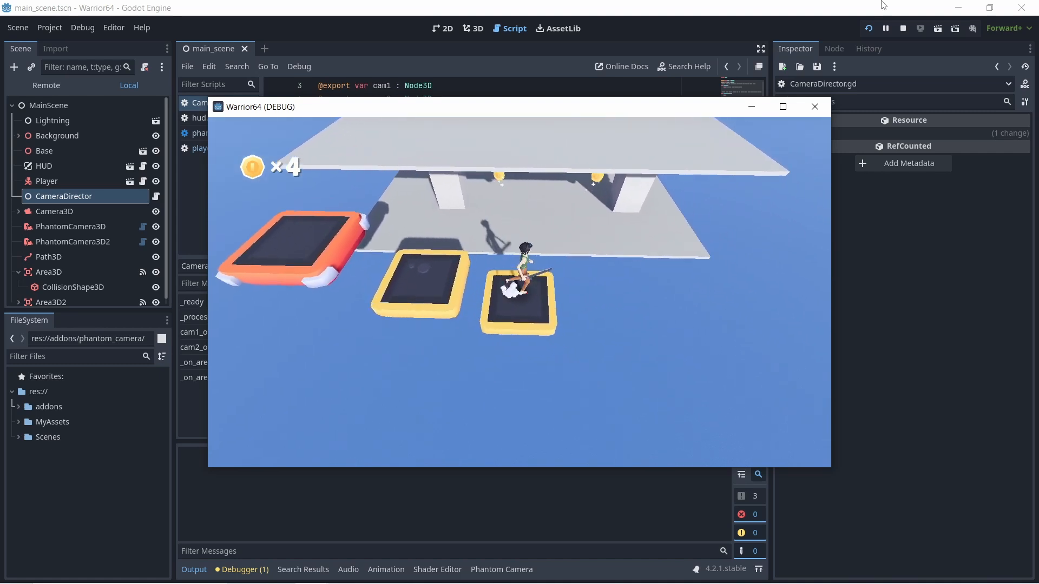
- Jump the player onto the lower deck, collect the coin and run around the pillar to check the camera view
key(w)
key(space)
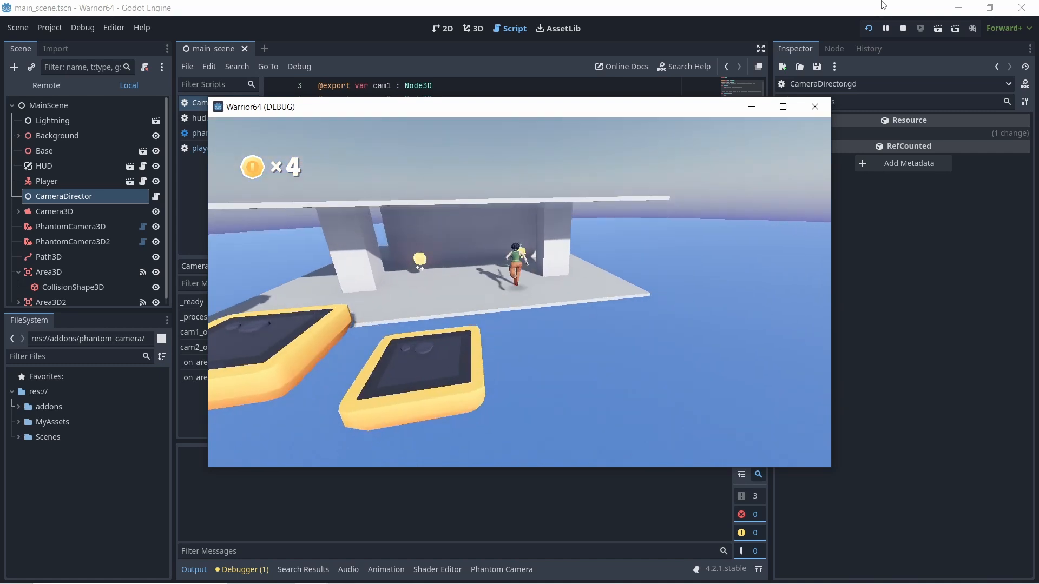
key(a)
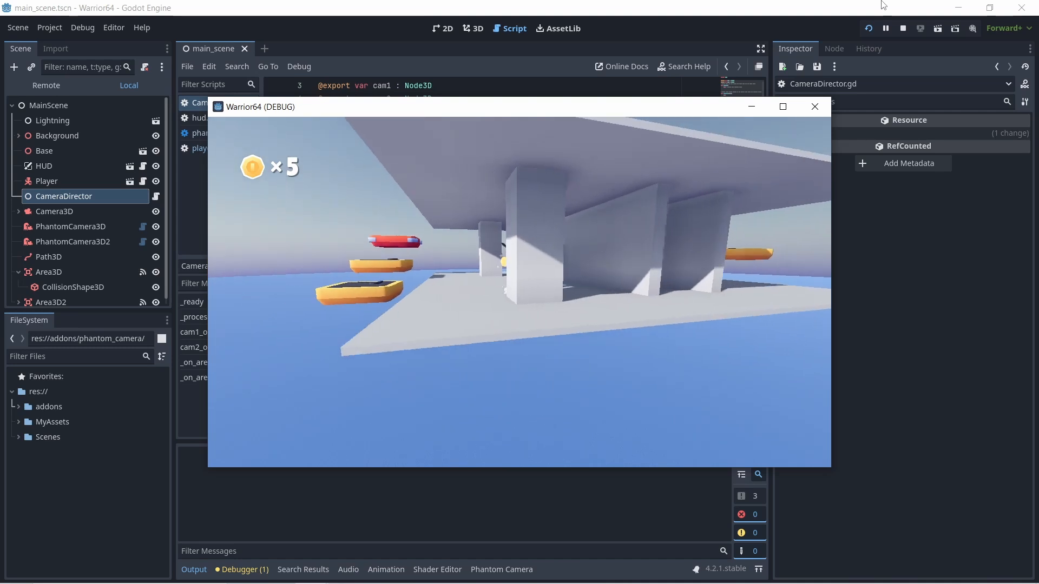
key(a)
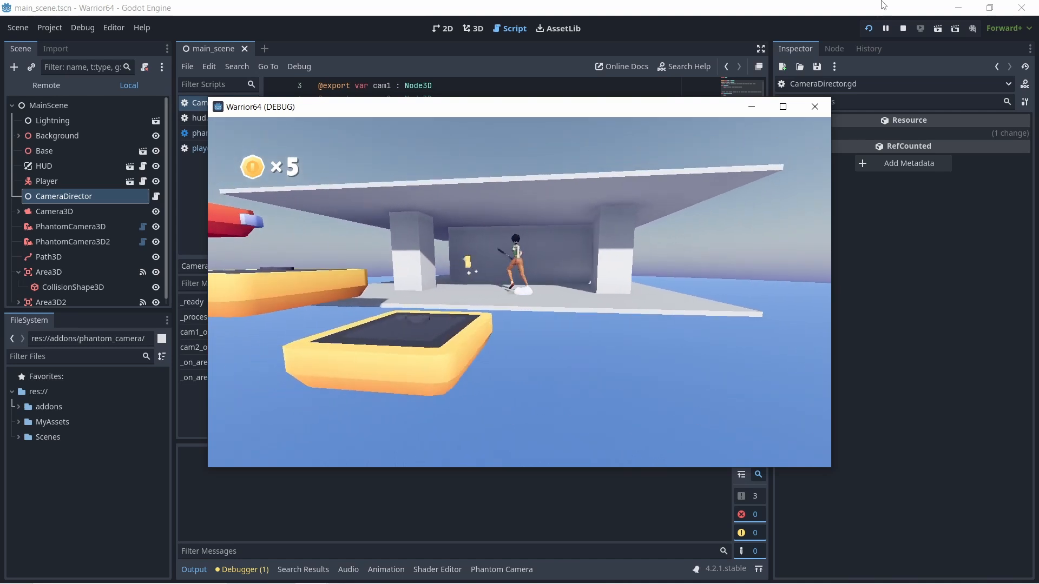
- Jump the player from the lower deck across the yellow platforms and back onto the upper platform
key(space)
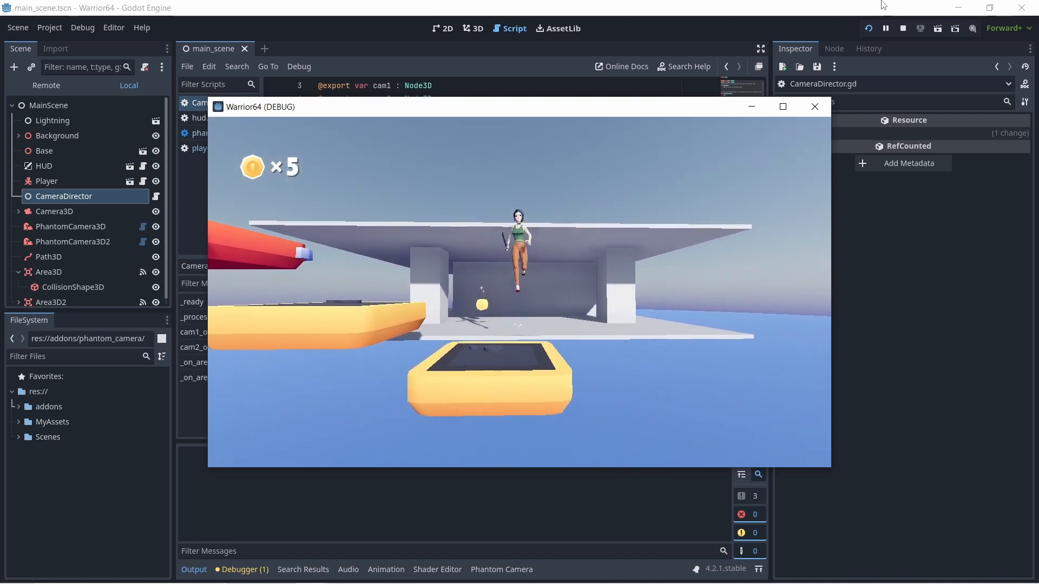
key(a)
key(space)
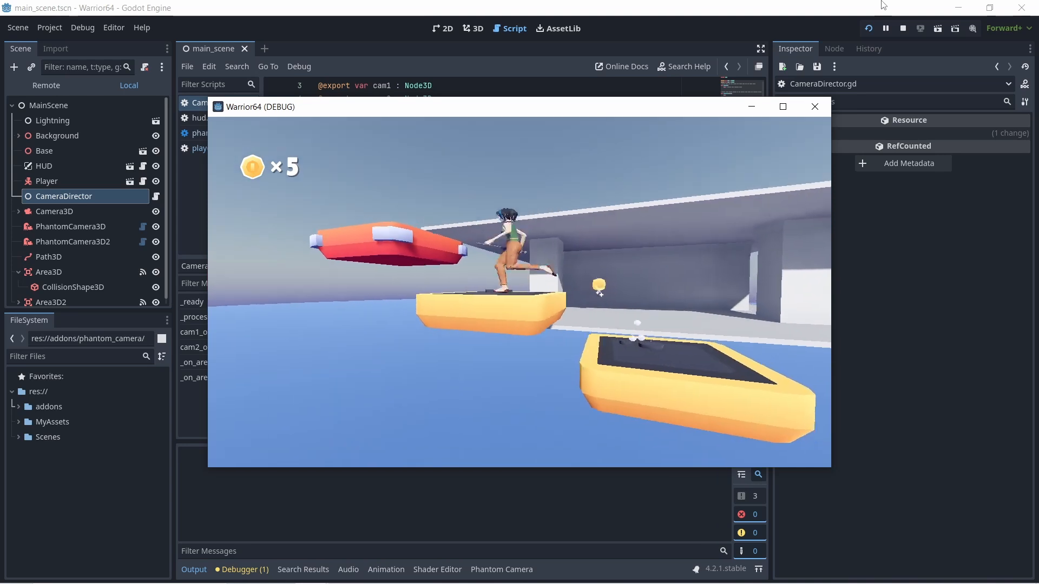
key(space)
key(w)
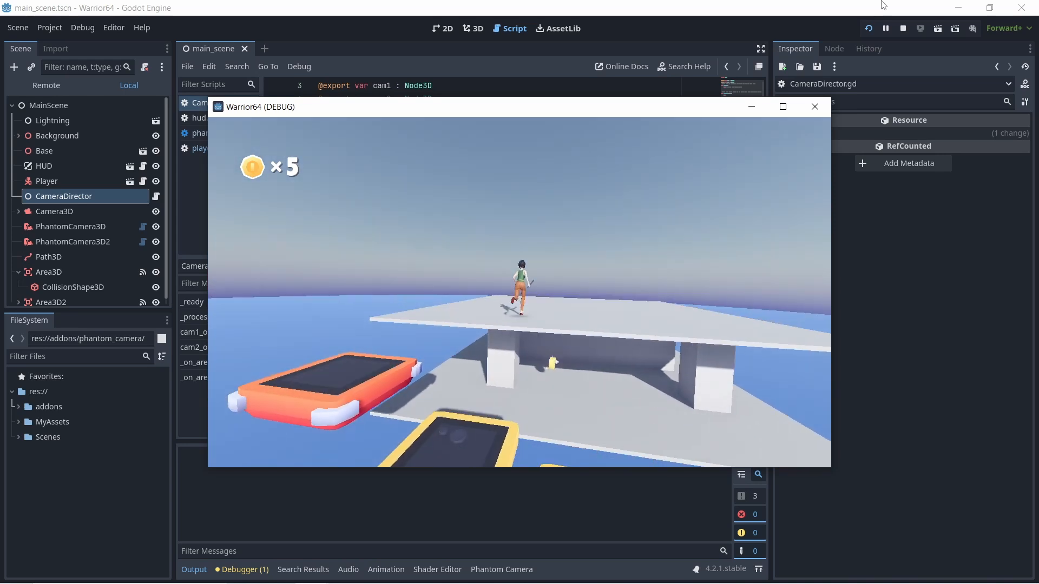
- Run the player back and forth on the upper platform and jump to observe how the camera tracks
key(d)
key(w)
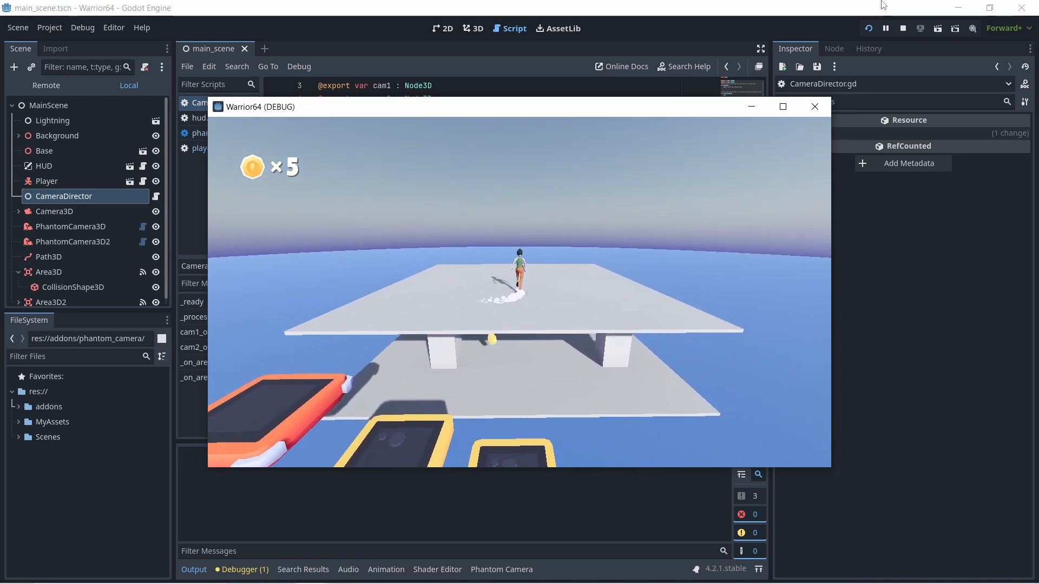
key(d)
key(a)
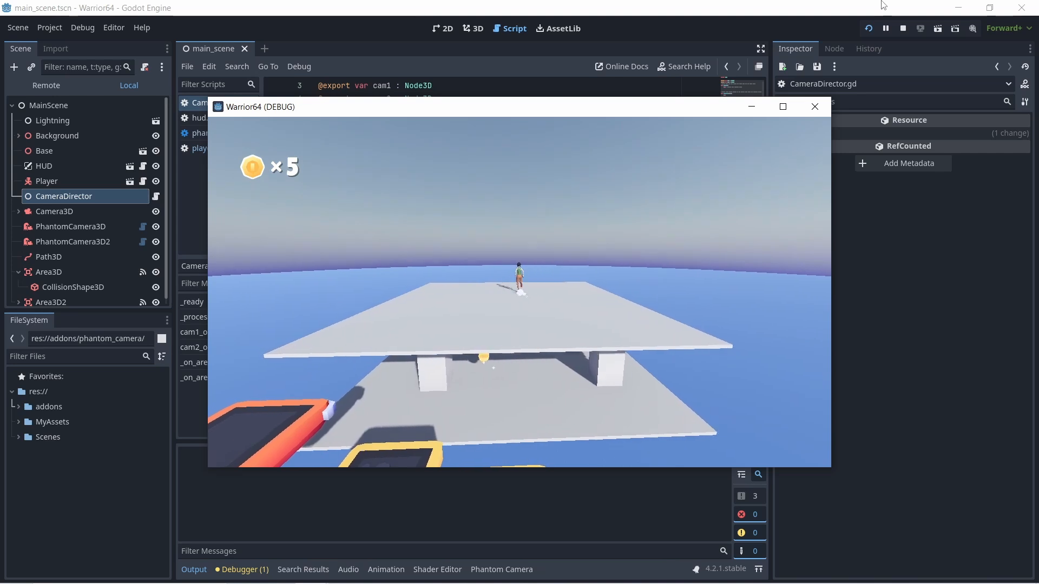
key(s)
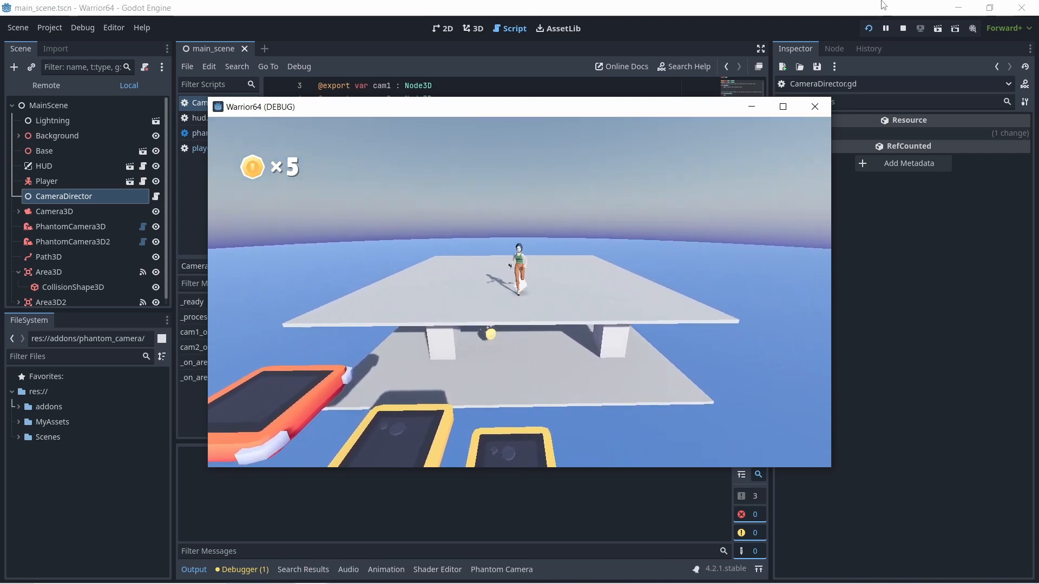
key(d)
key(space)
key(w)
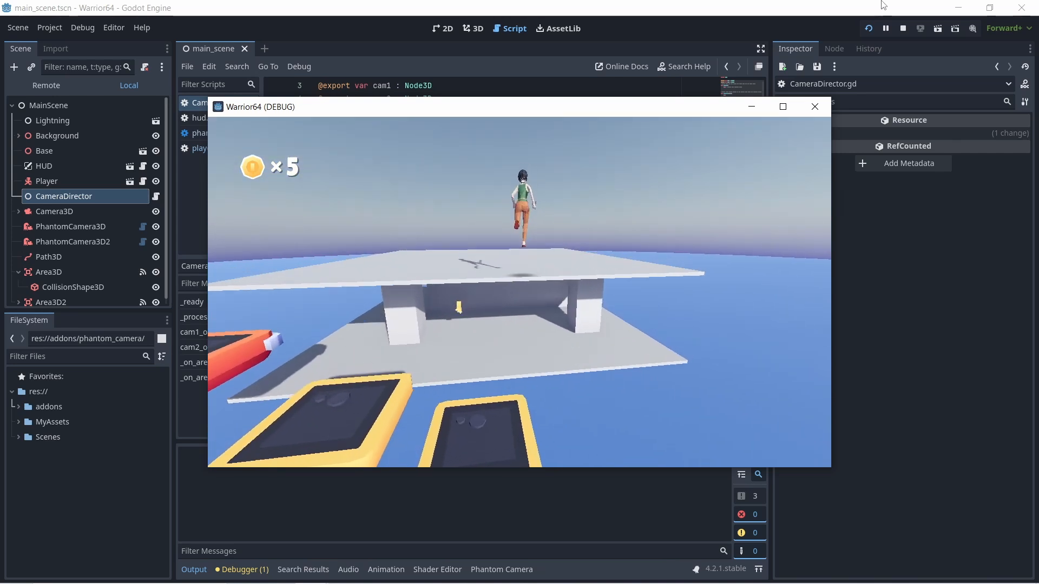
- Drop the player to the lowest yellow platform and jump onto the lower deck to trigger the camera switch again
key(a)
key(space)
key(s)
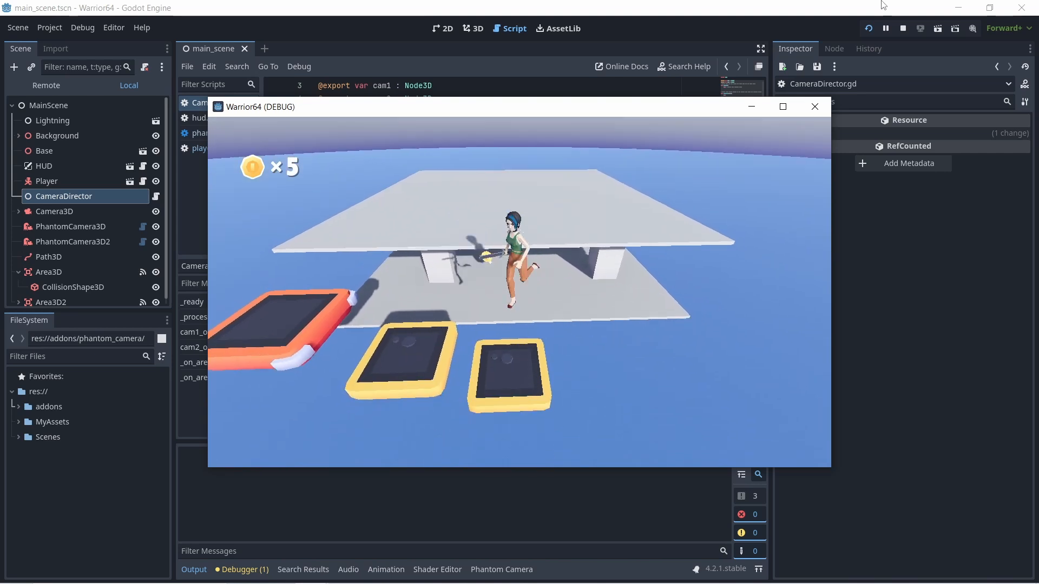
key(a)
key(w)
key(space)
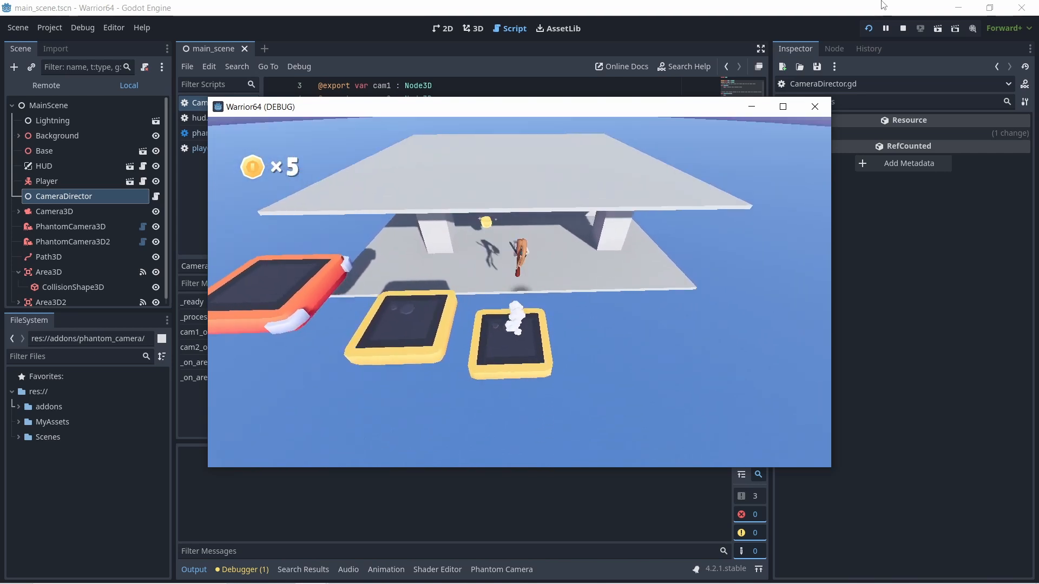
key(a)
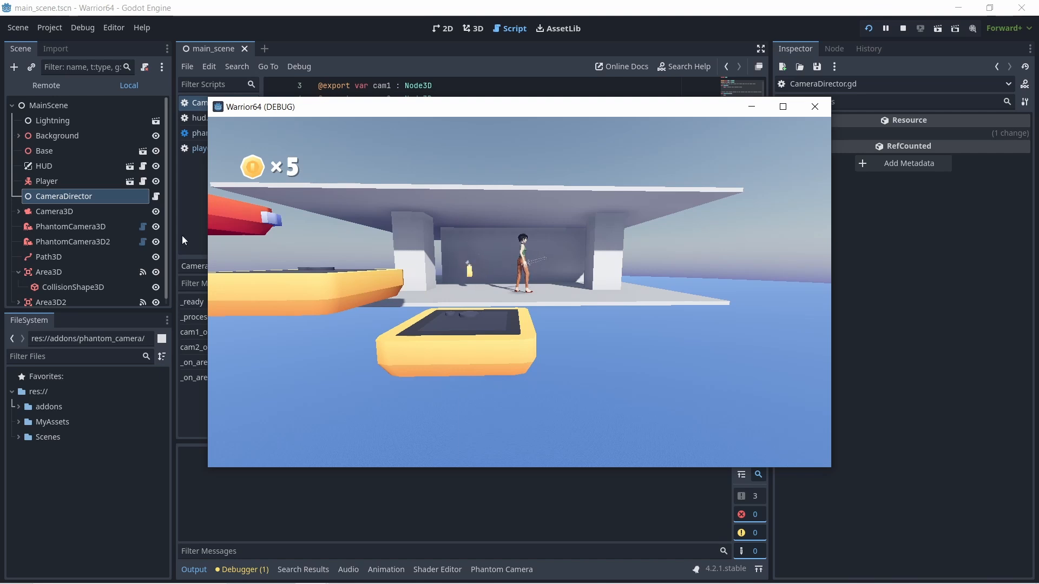
- Stop the running game and set the Follow Mode of PhantomCamera3D to Framed
click(98, 228)
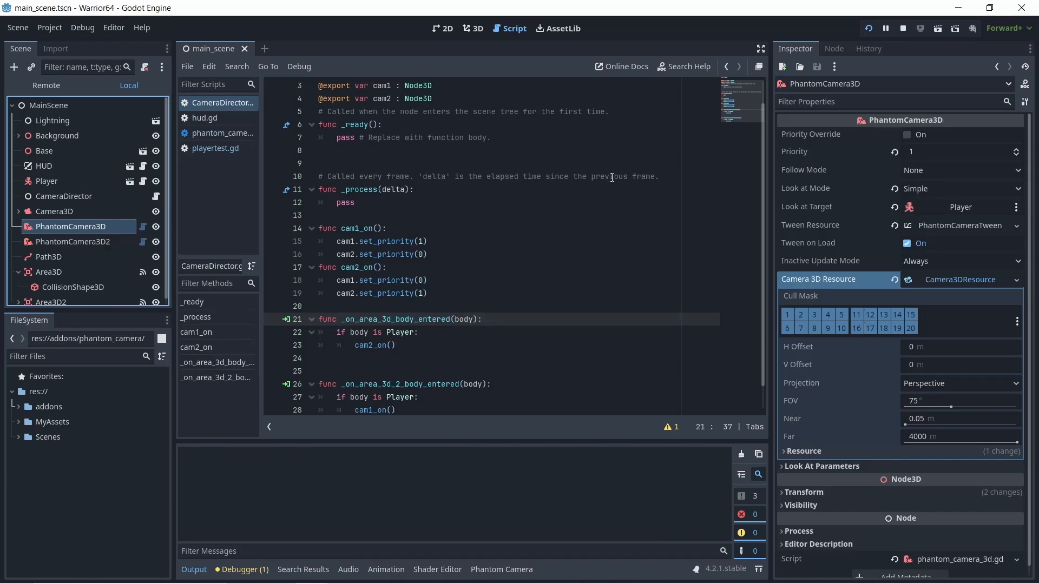
click(905, 29)
click(996, 172)
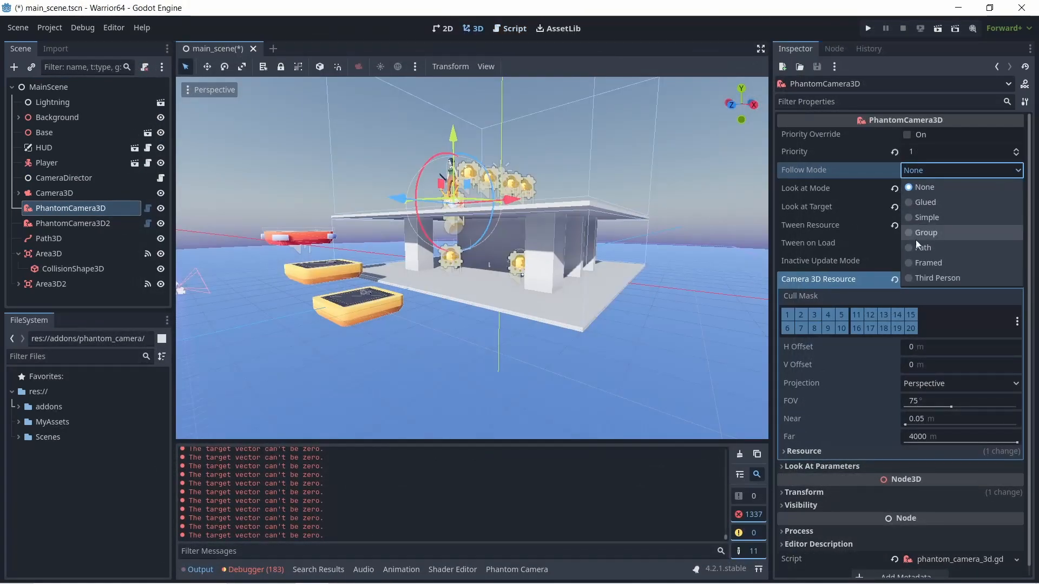
click(920, 262)
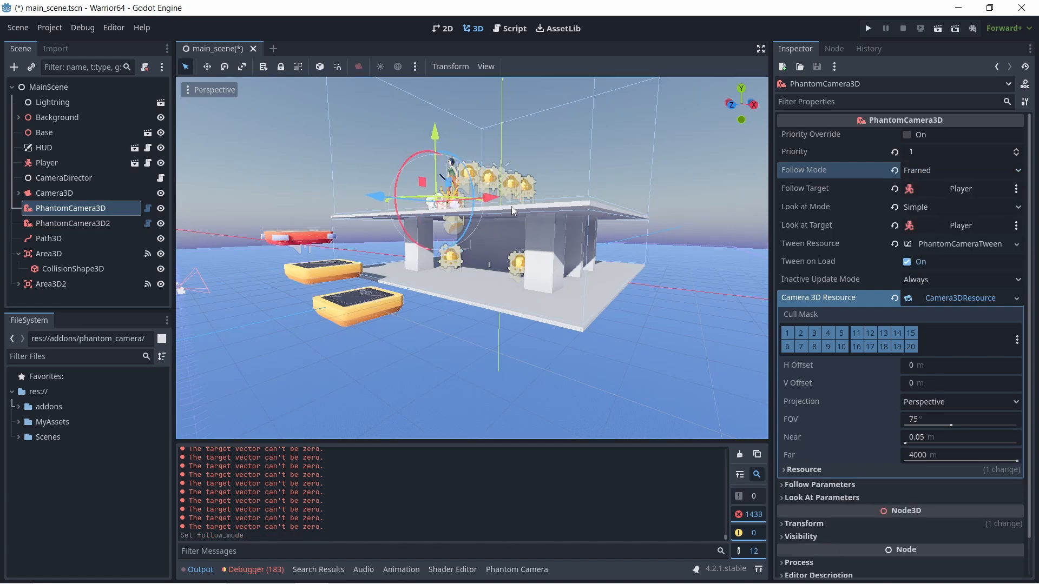
- Try to move PhantomCamera3D away from the player in the viewport, and examine its follow parameters and dead zone settings
drag(379, 199, 226, 202)
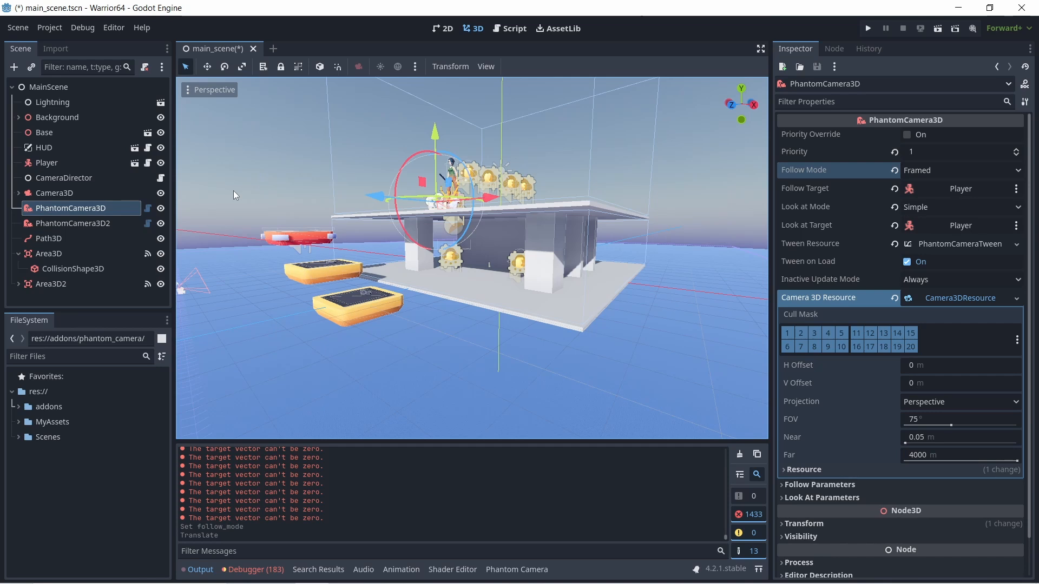
click(782, 486)
scroll(808, 466, down, 2)
scroll(808, 462, down, 2)
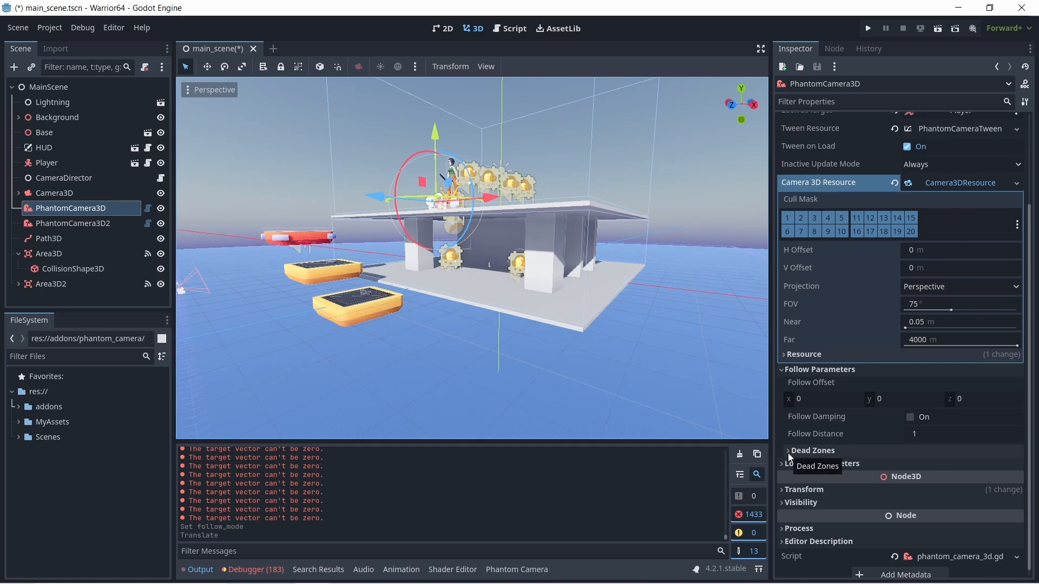
click(788, 453)
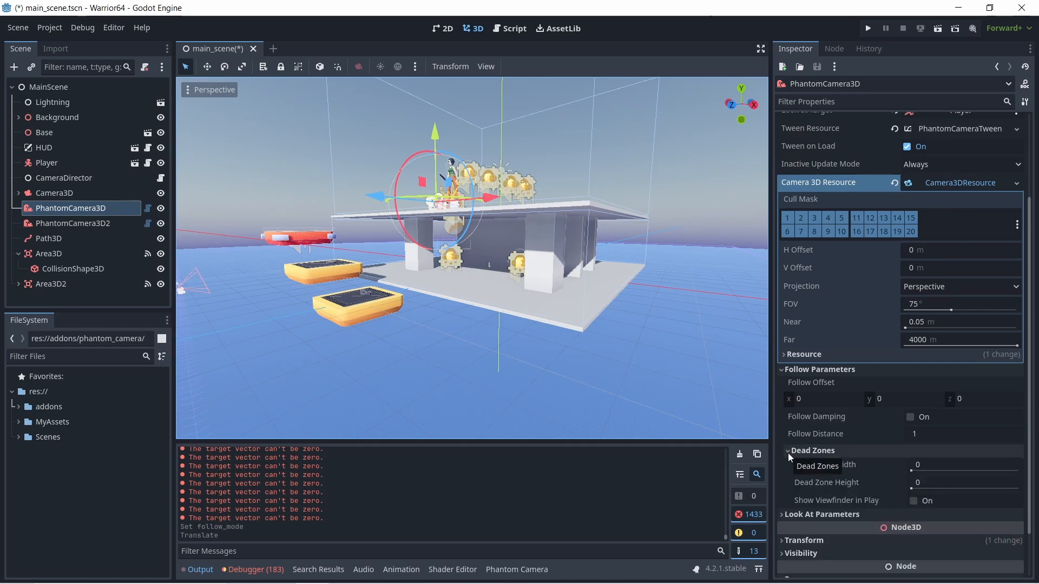
click(788, 453)
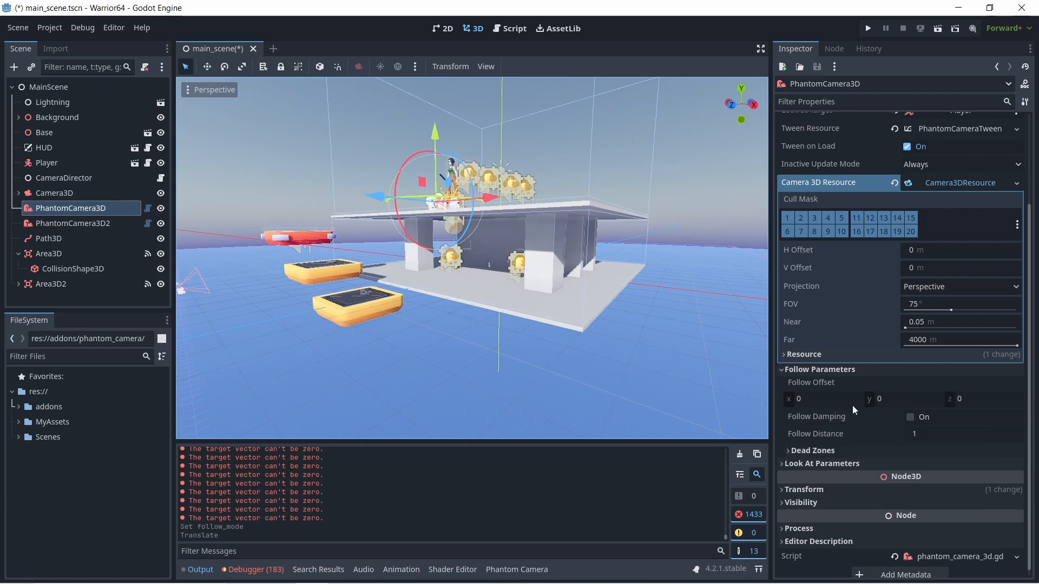
- Try a Follow Offset X of 4 on PhantomCamera3D, check the camera's position, and set X back to 0
click(801, 401)
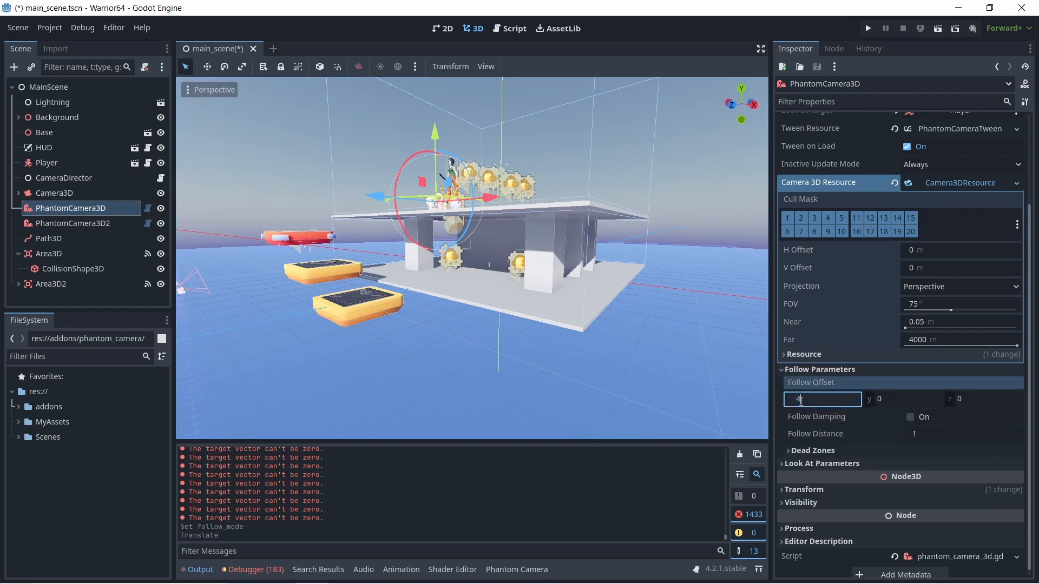
key(Return)
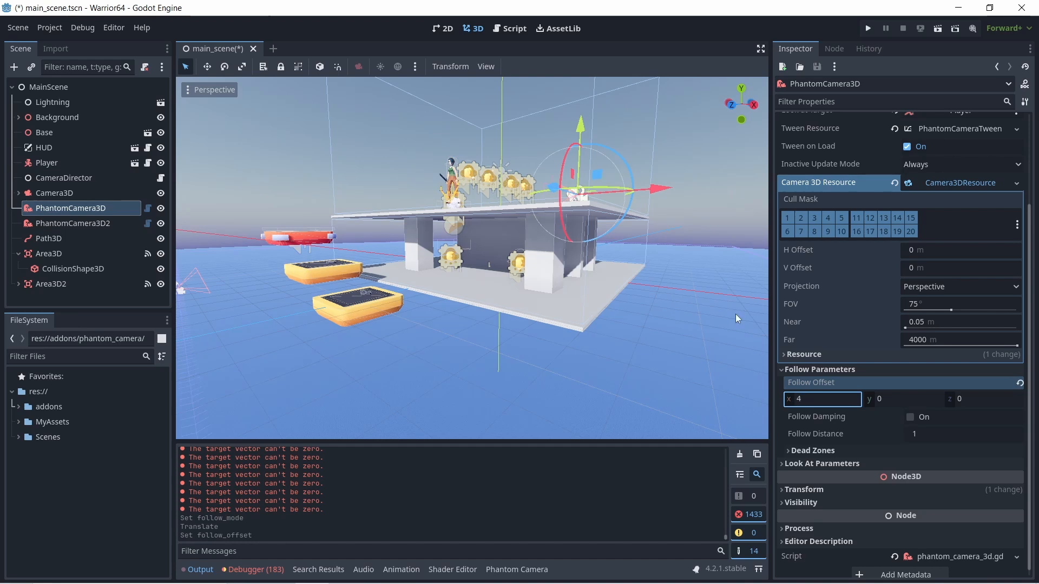
middle_drag(736, 314, 642, 287)
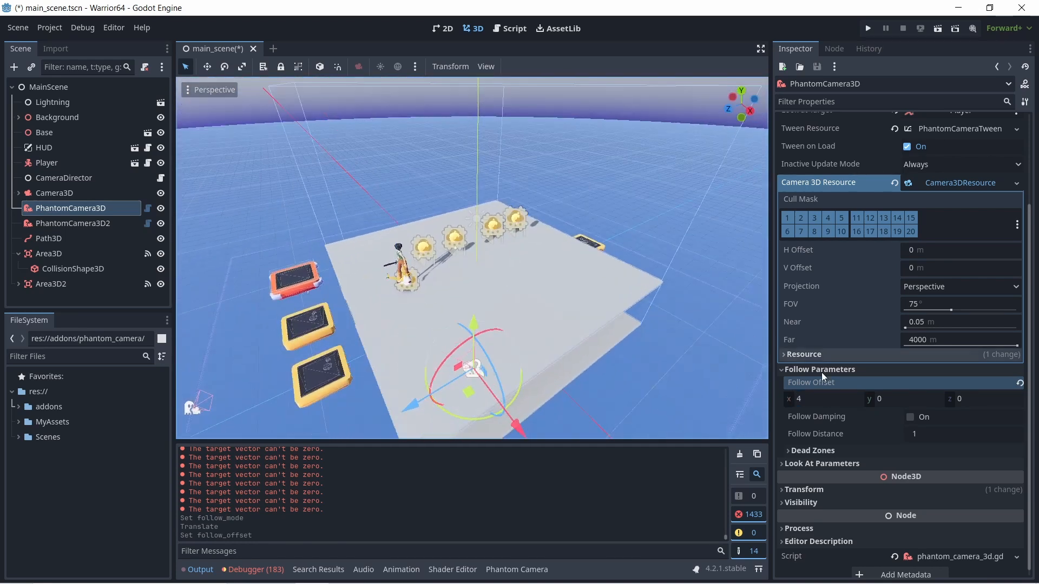
click(823, 398)
text(0)
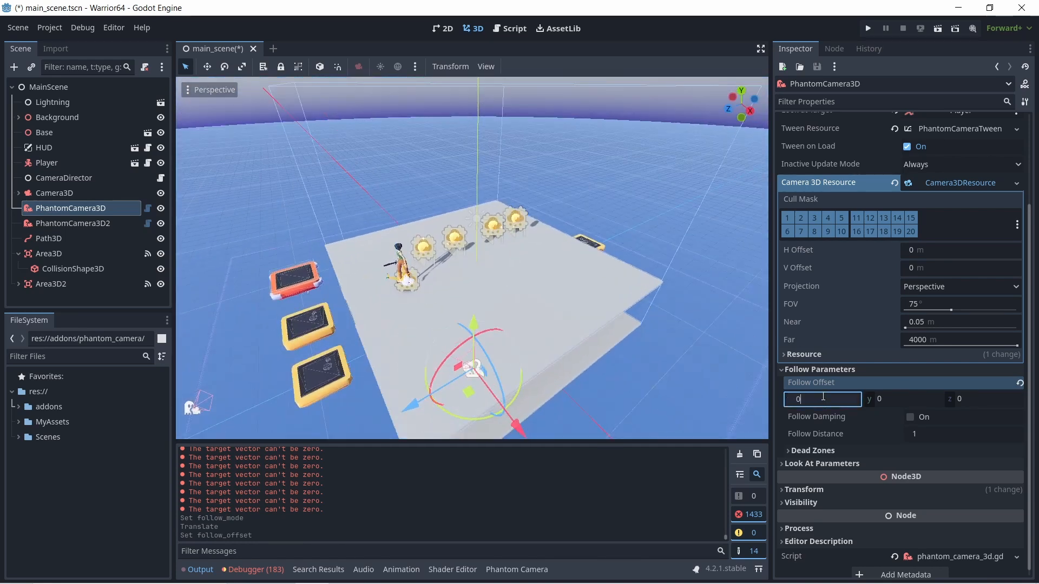
key(Return)
- Set the Follow Offset Z of PhantomCamera3D to 5 and test the camera in a brief game run
click(969, 400)
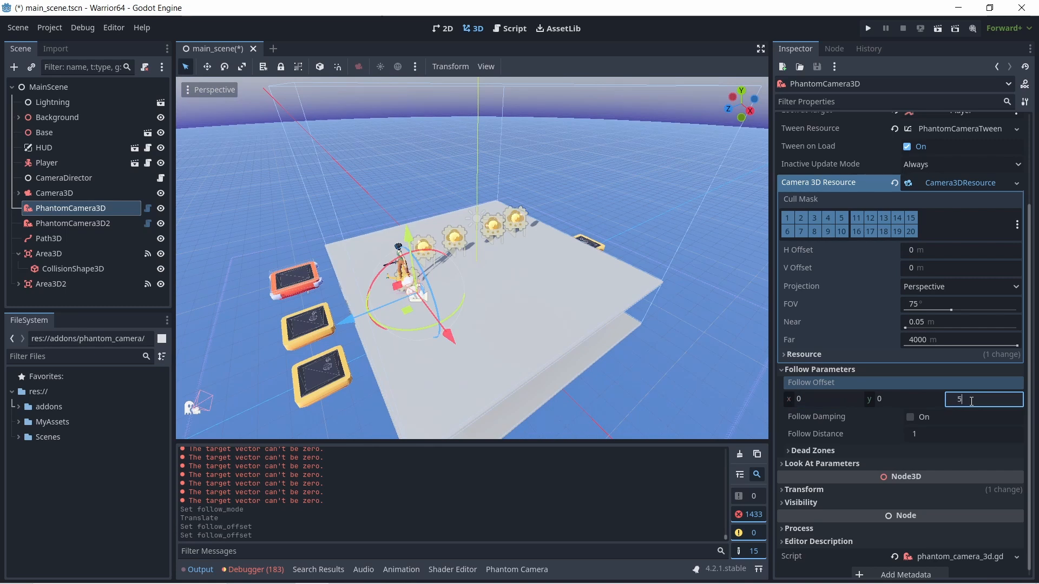
key(Return)
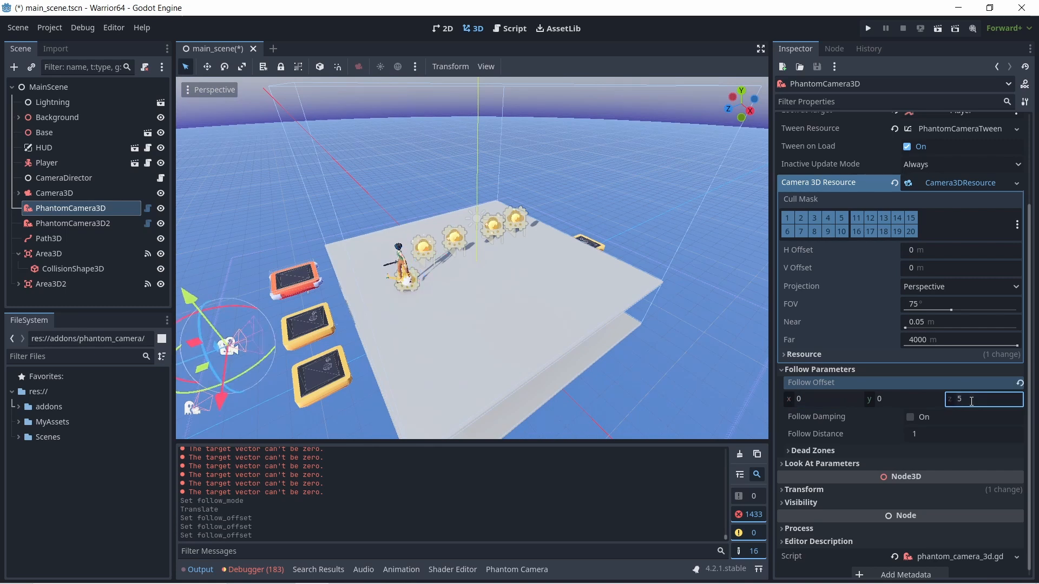
click(868, 30)
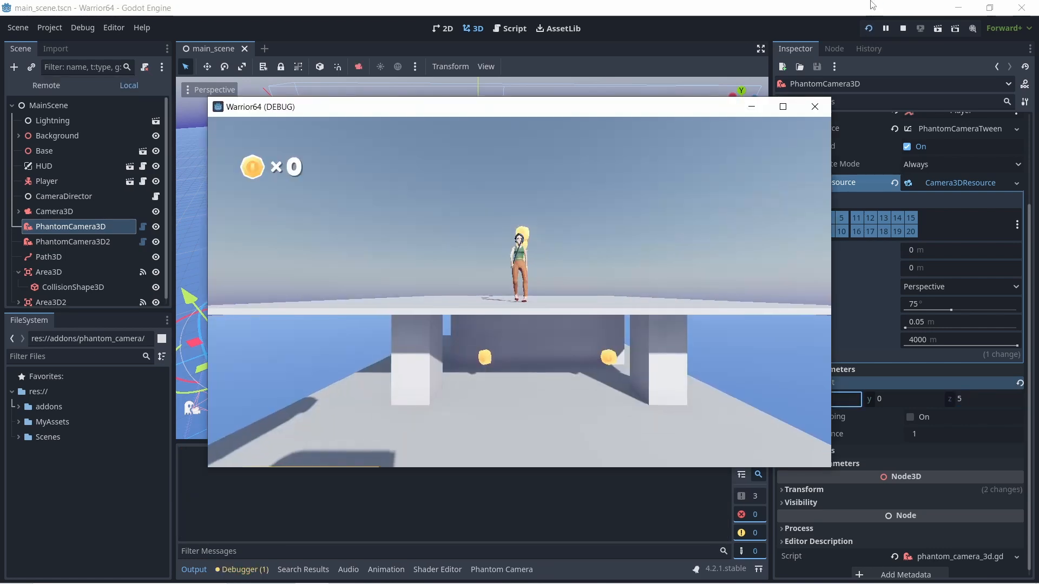
click(825, 112)
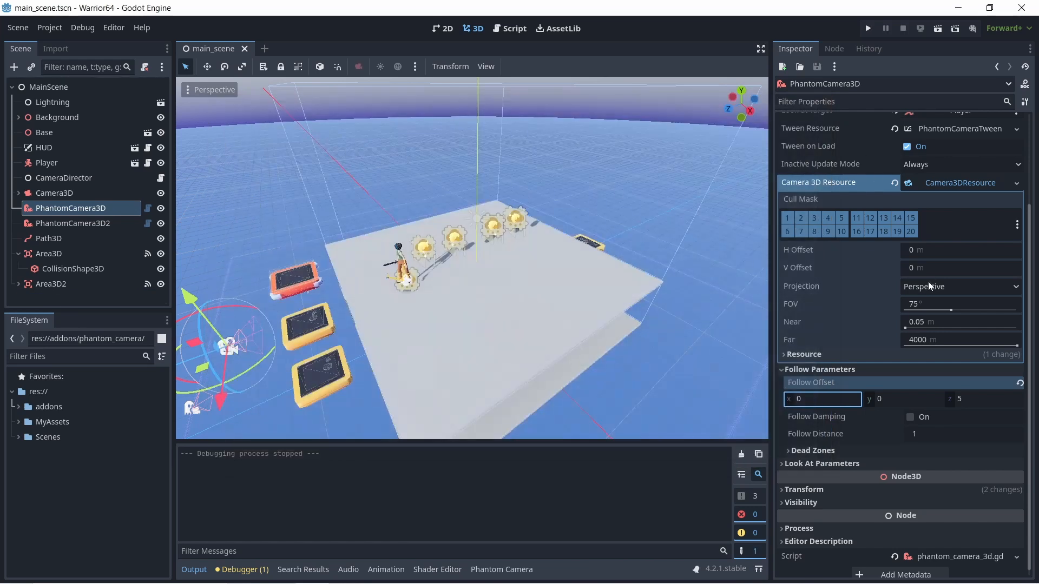
- Set the Follow Offset of PhantomCamera3D to 4 on Y and 8 on Z
scroll(917, 245, up, 3)
scroll(918, 245, down, 3)
scroll(923, 285, up, 3)
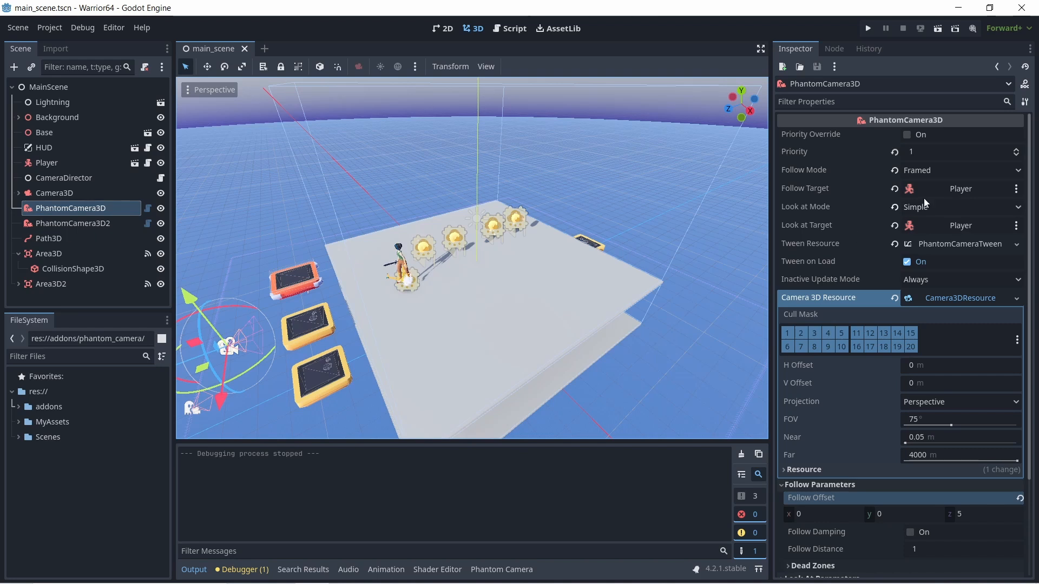
click(925, 171)
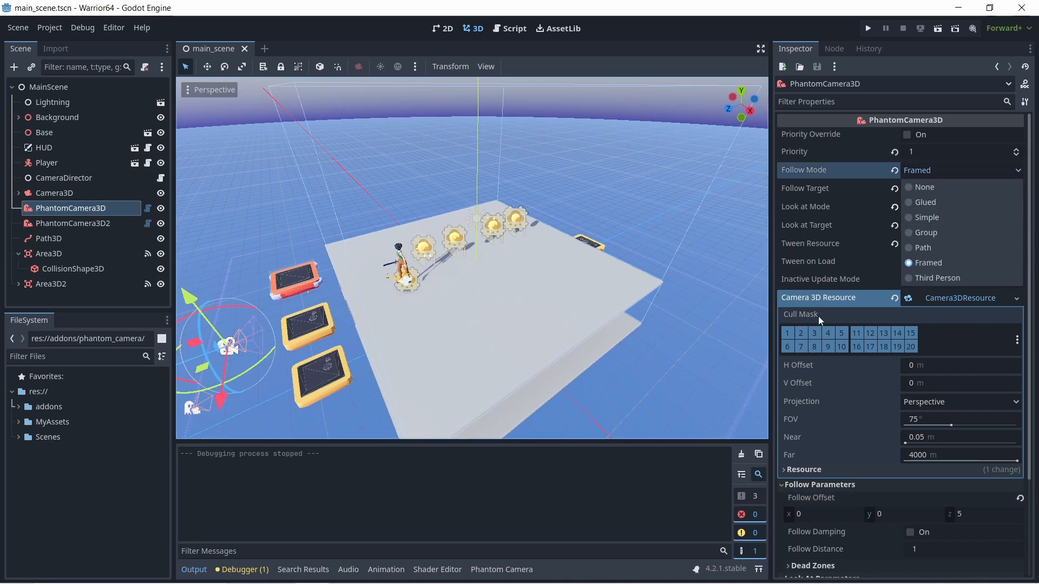
click(818, 498)
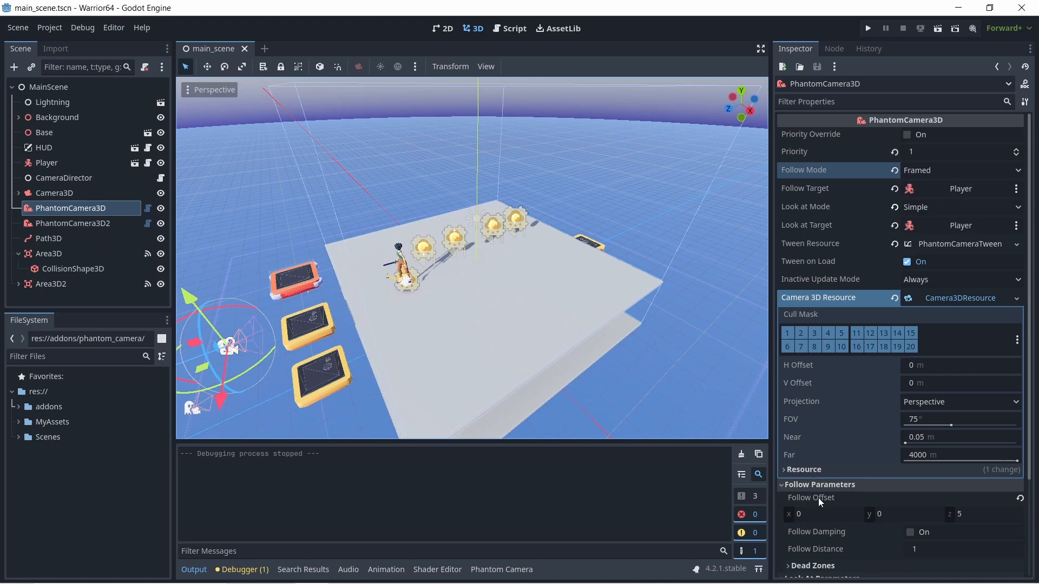
click(877, 515)
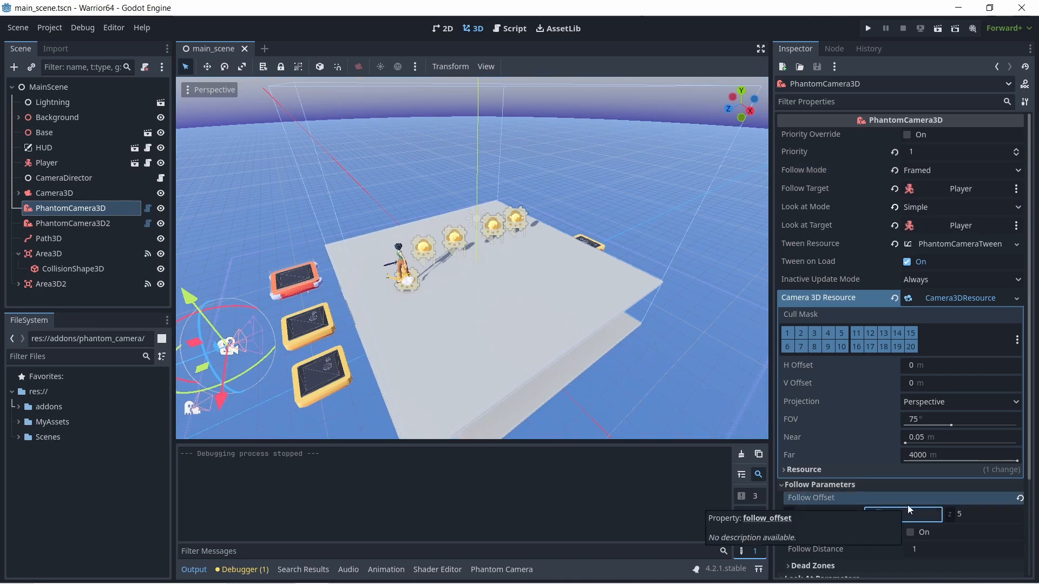
text(4)
key(Return)
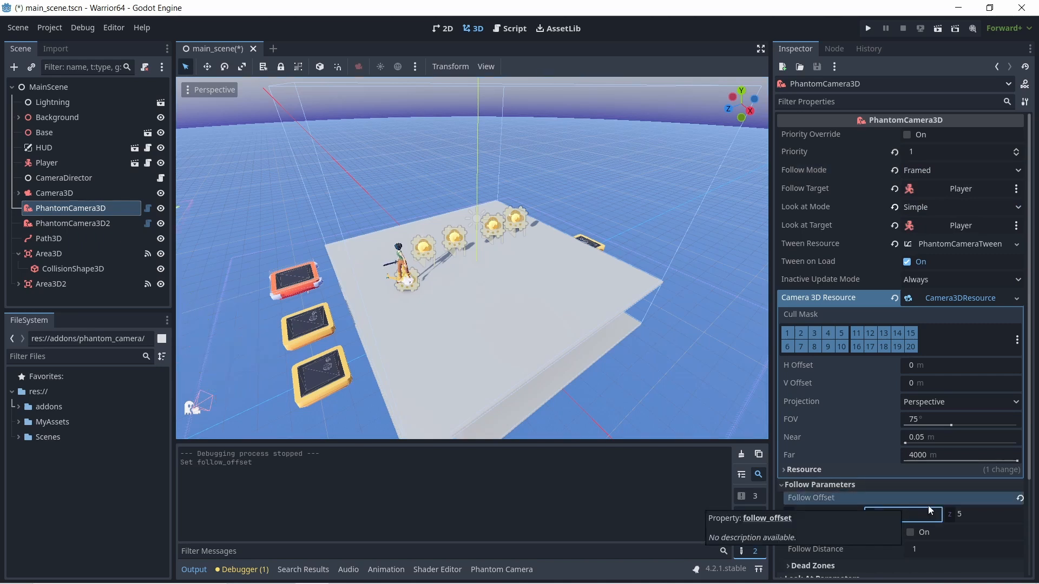
click(961, 514)
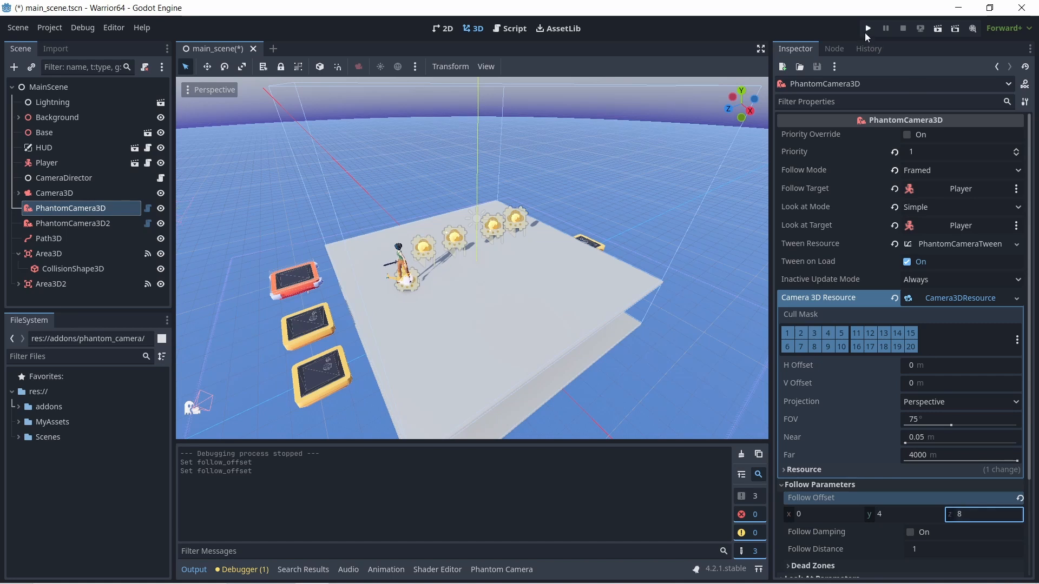
- Run the game, move the player around the upper platform through the coins to check the camera framing, and stop the run
click(867, 30)
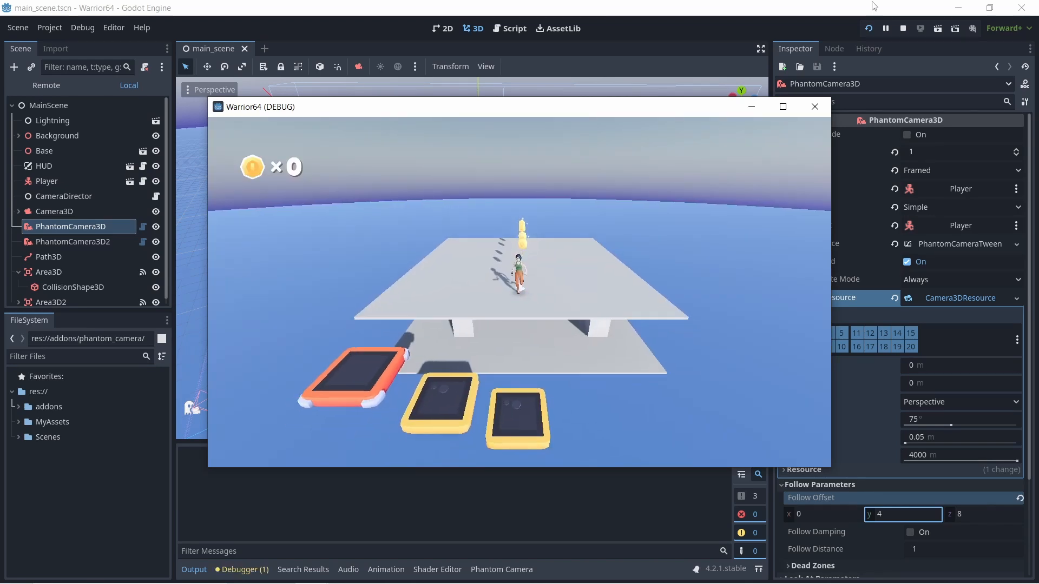
key(a)
key(w)
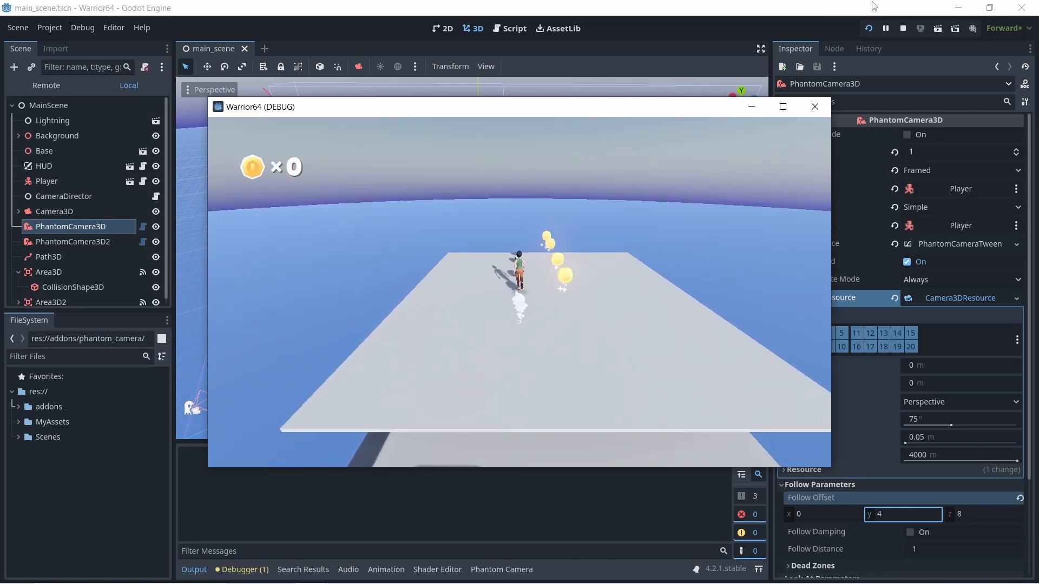
key(d)
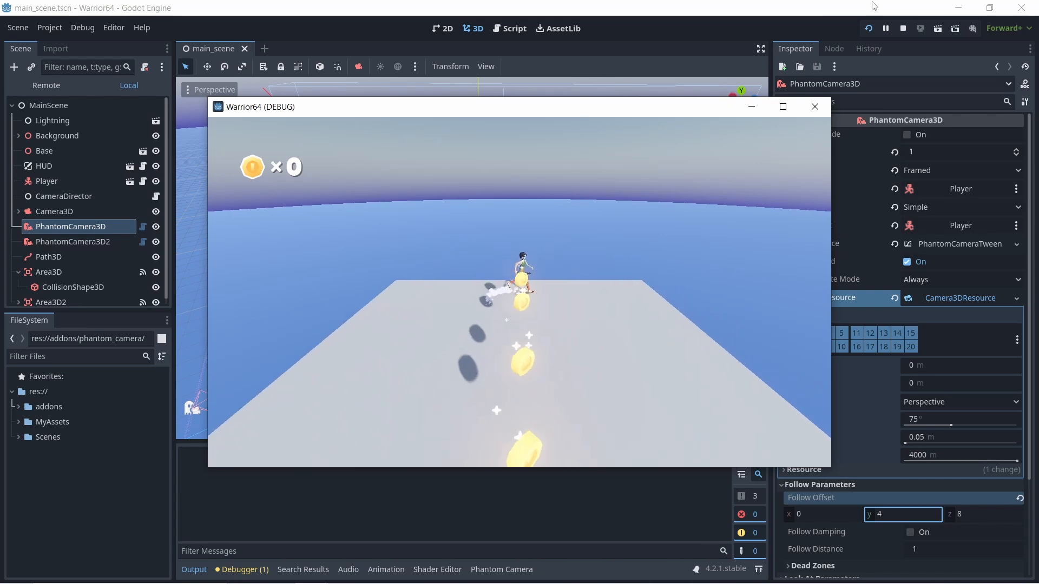
key(s)
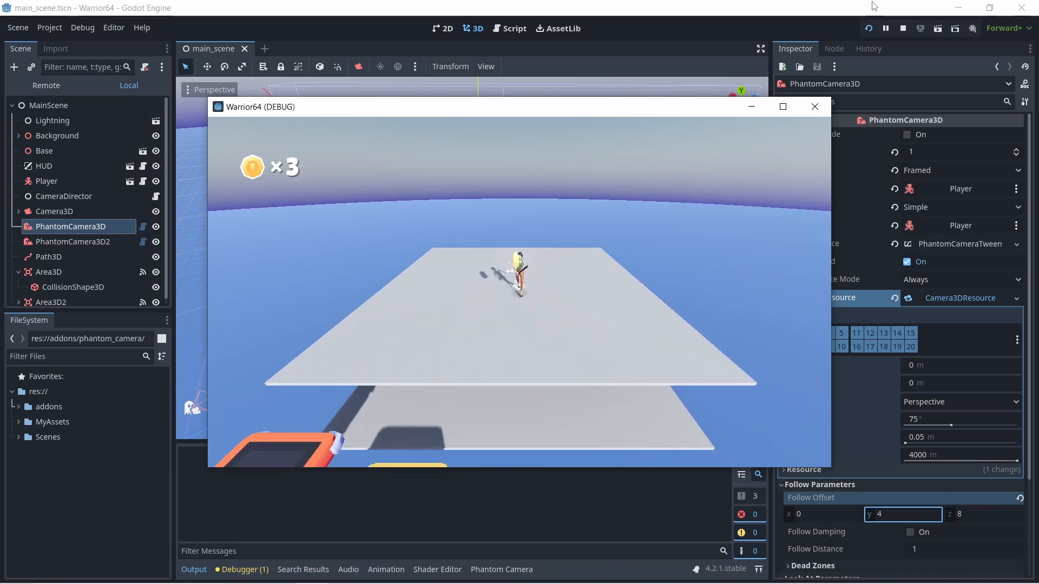
key(d)
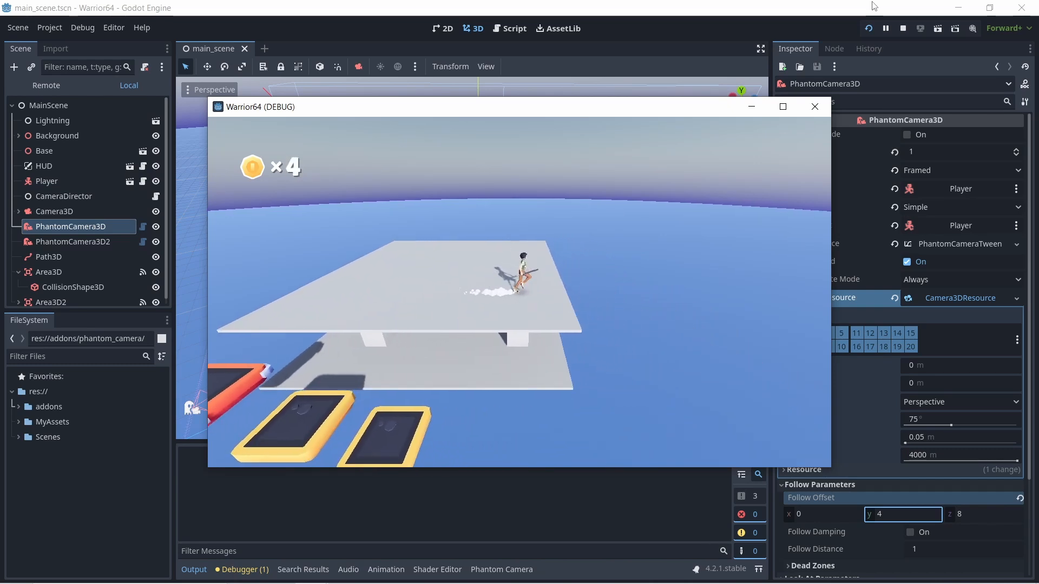
key(w)
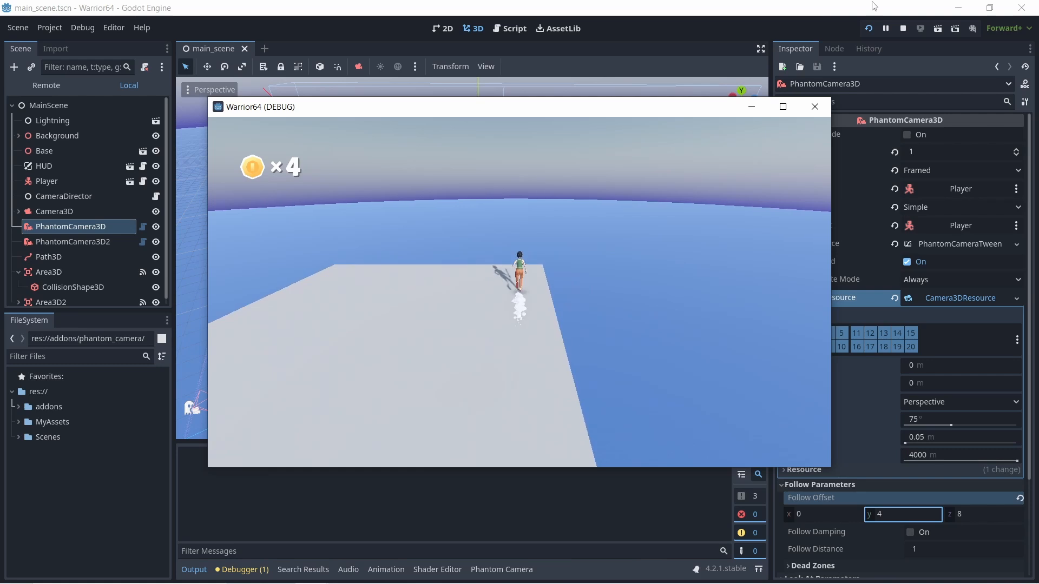
key(a)
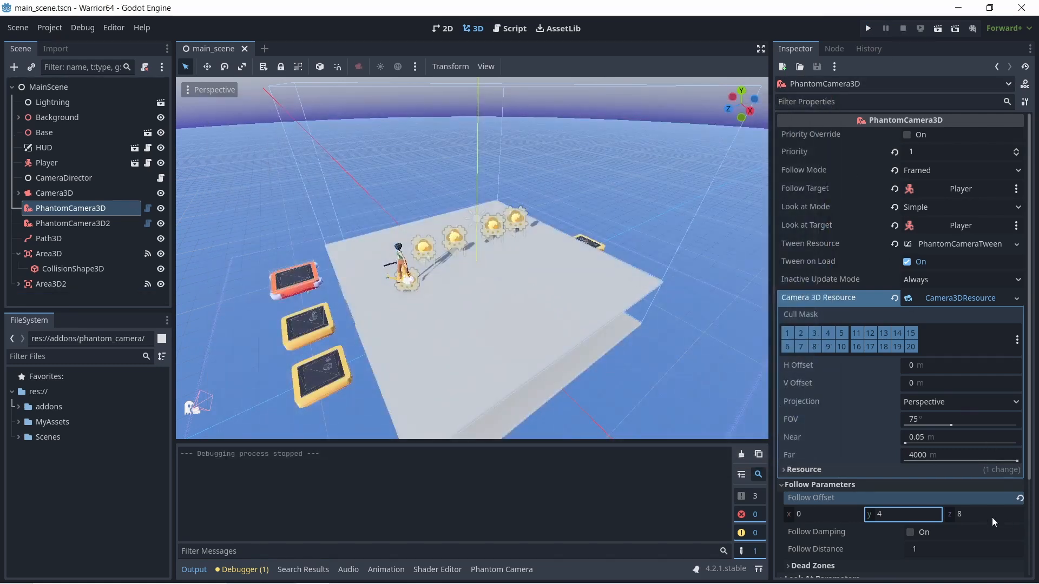
- Set the Follow Offset Z of PhantomCamera3D to 6 and run the game, moving the player across the upper platform
click(993, 518)
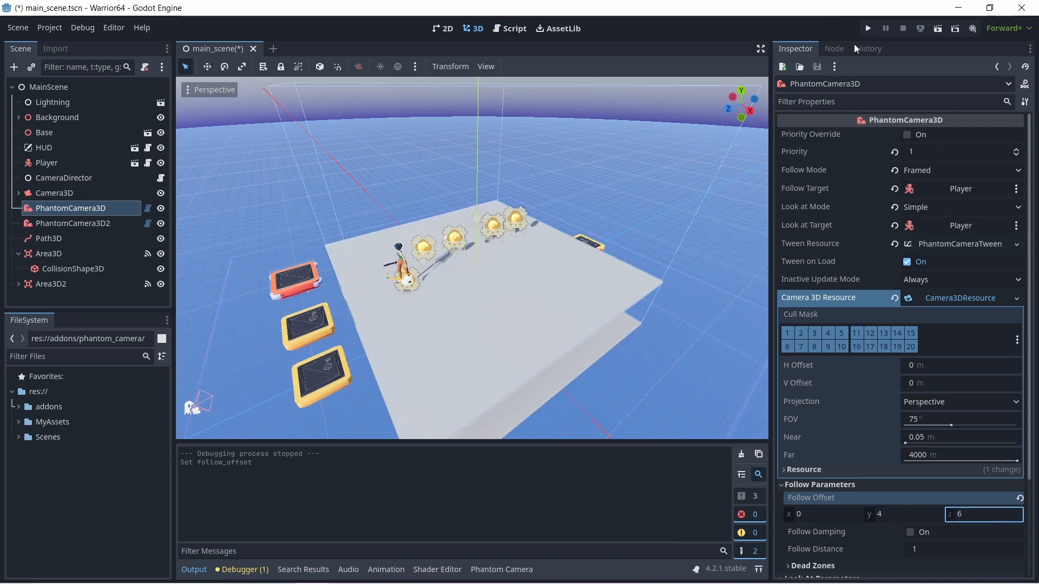
click(868, 29)
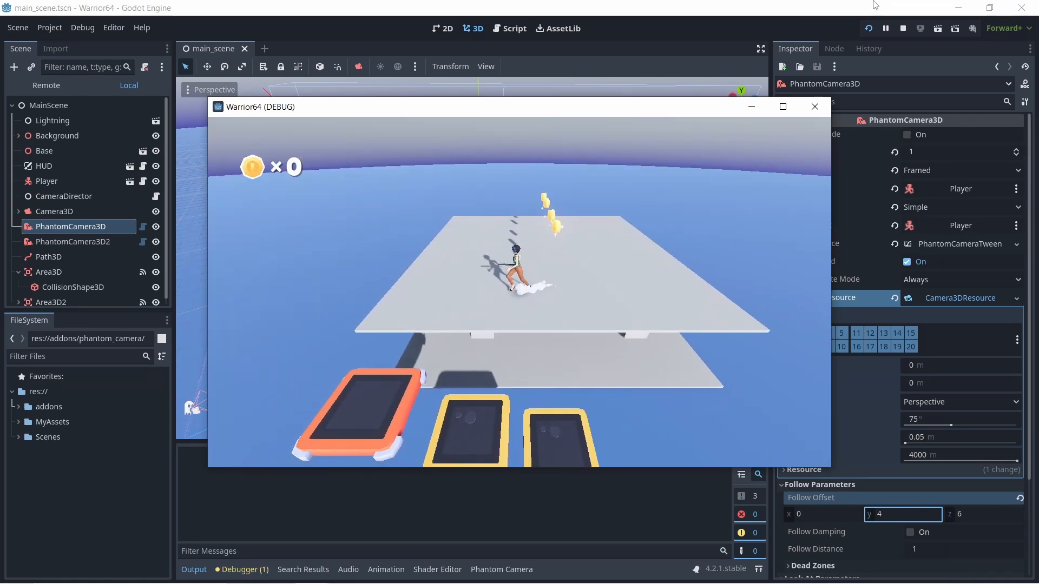
key(d)
key(w)
key(a)
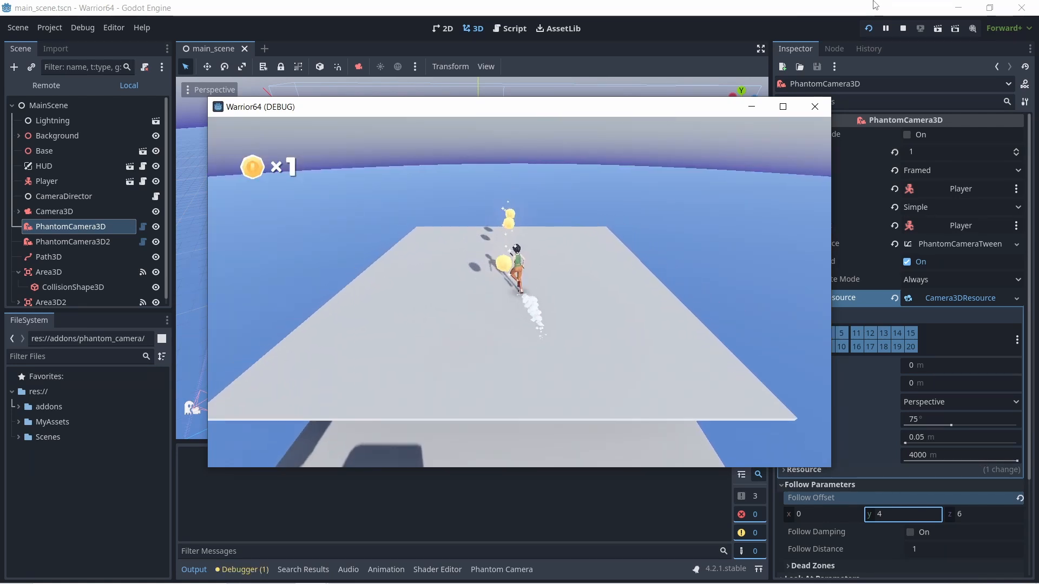
key(w)
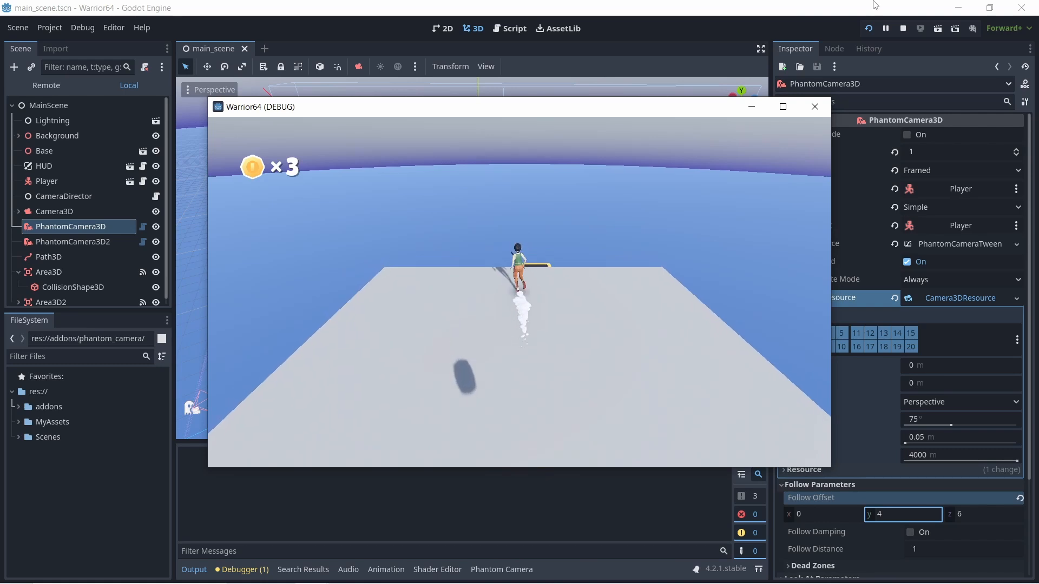
key(a)
key(w)
key(s)
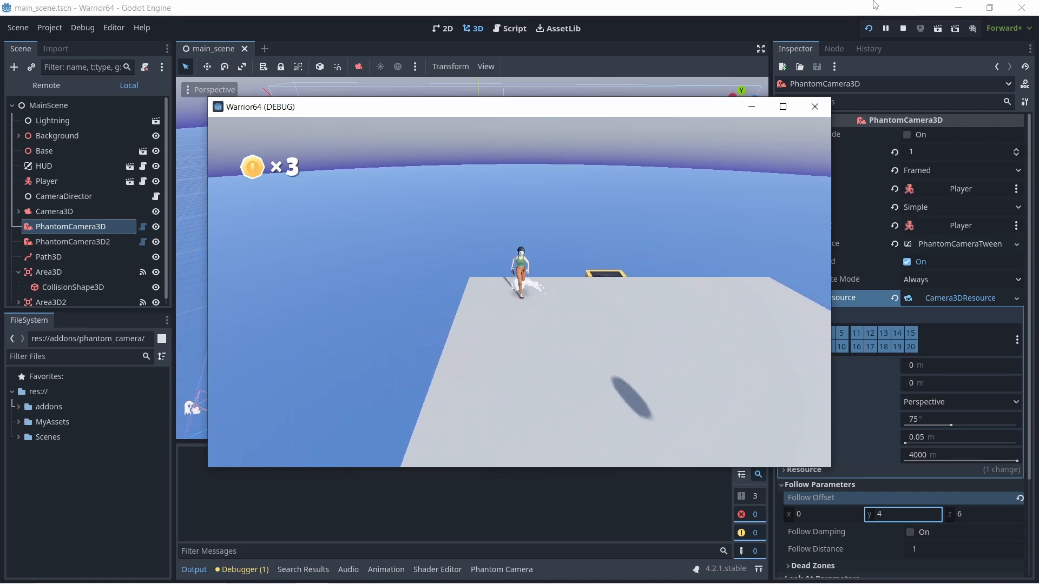
- Jump the player off the platform's far edge near the yellow block to test the camera switch to the lower level
key(d)
key(w)
key(space)
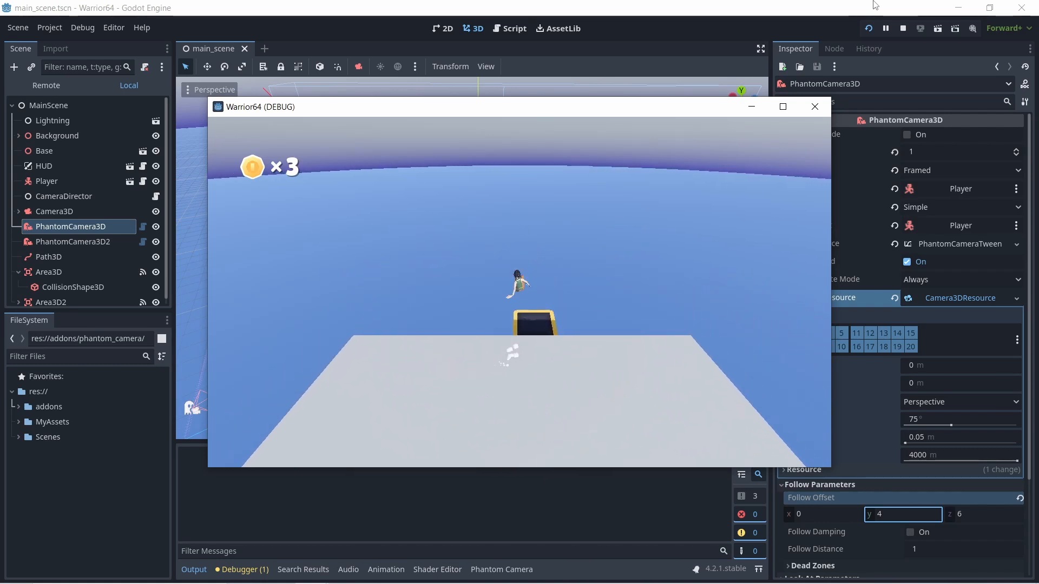
key(w)
key(d)
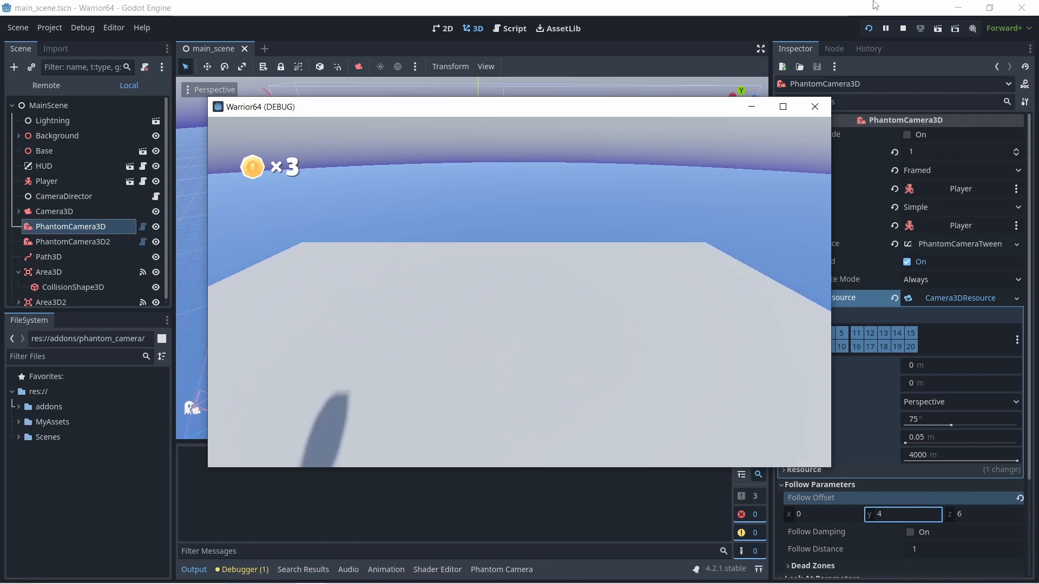
key(d)
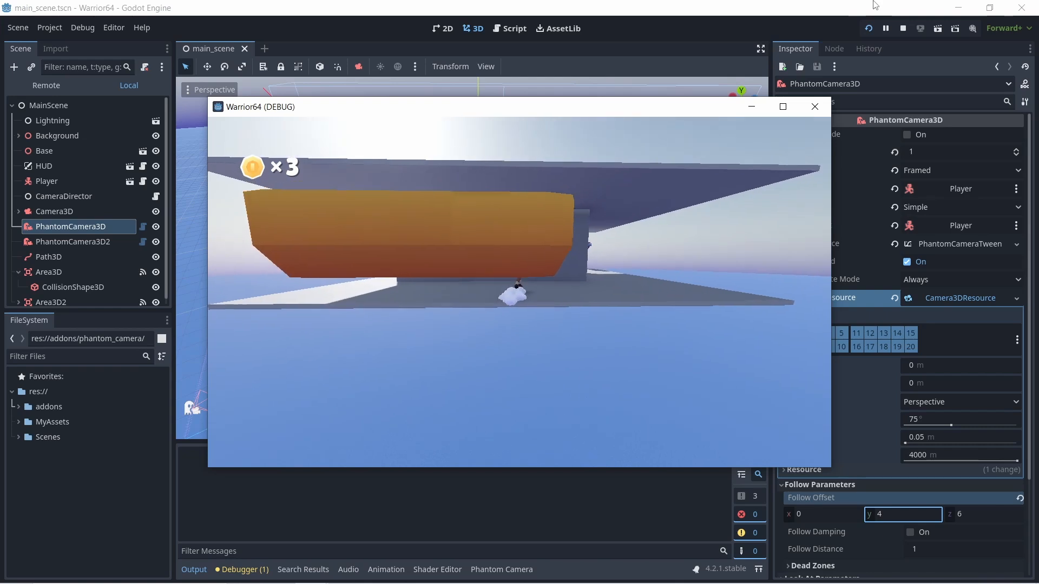
- Jump the player back up over the yellow block to the upper platform to test the camera's return, and stop the game
key(a)
key(space)
key(space)
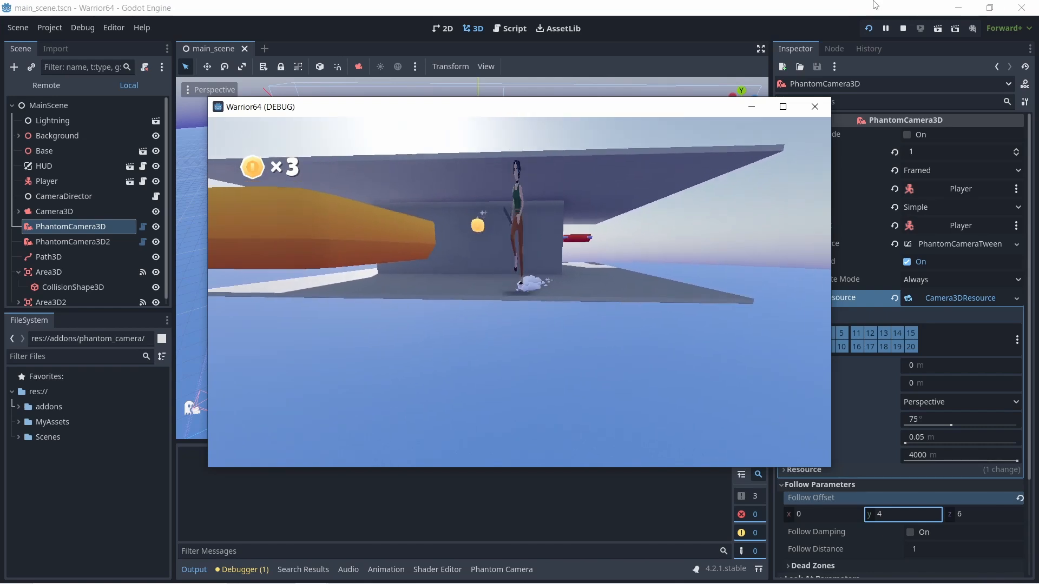
key(s)
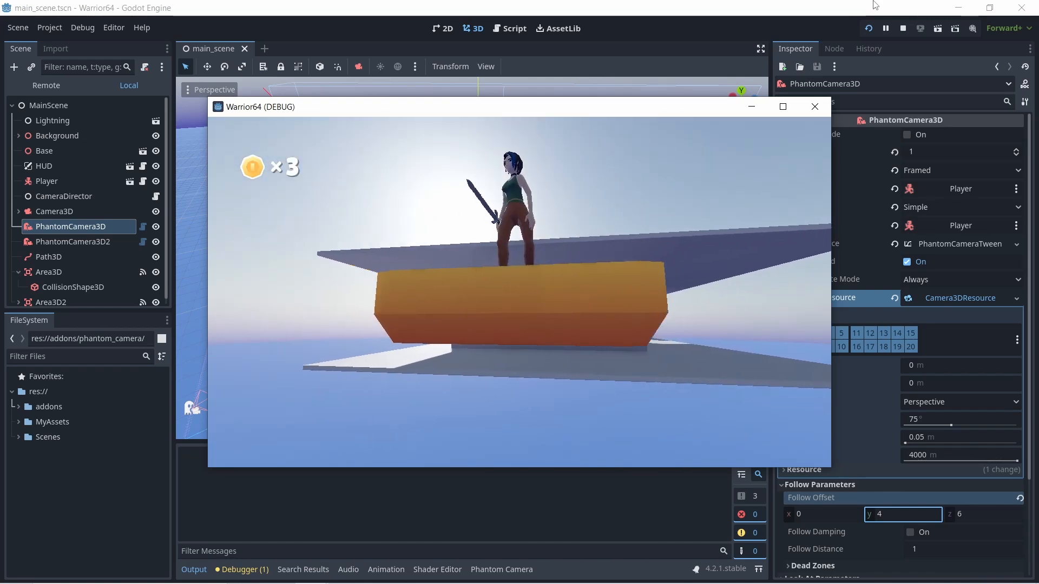
key(space)
key(w)
key(space)
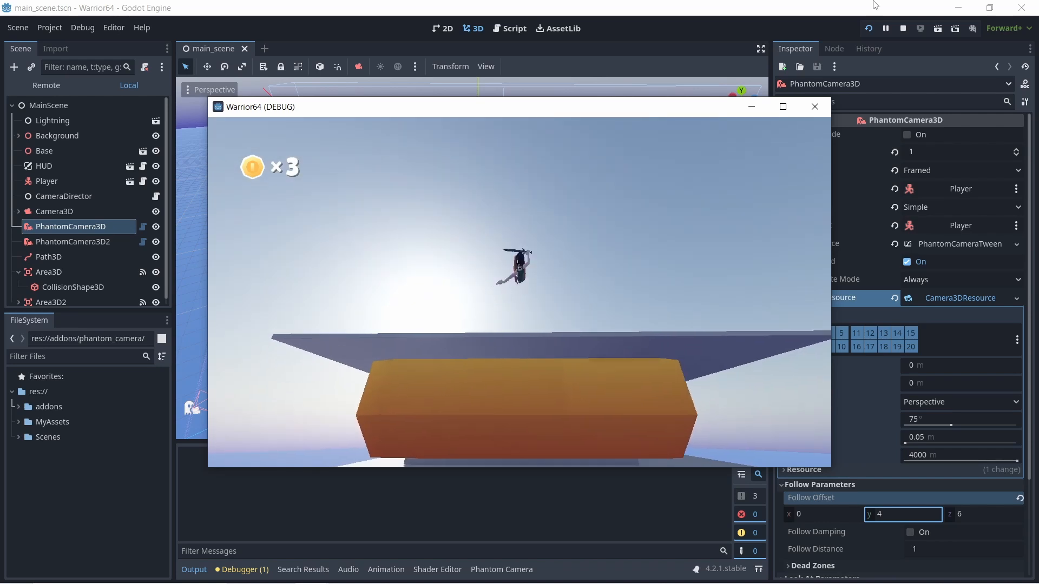
key(s)
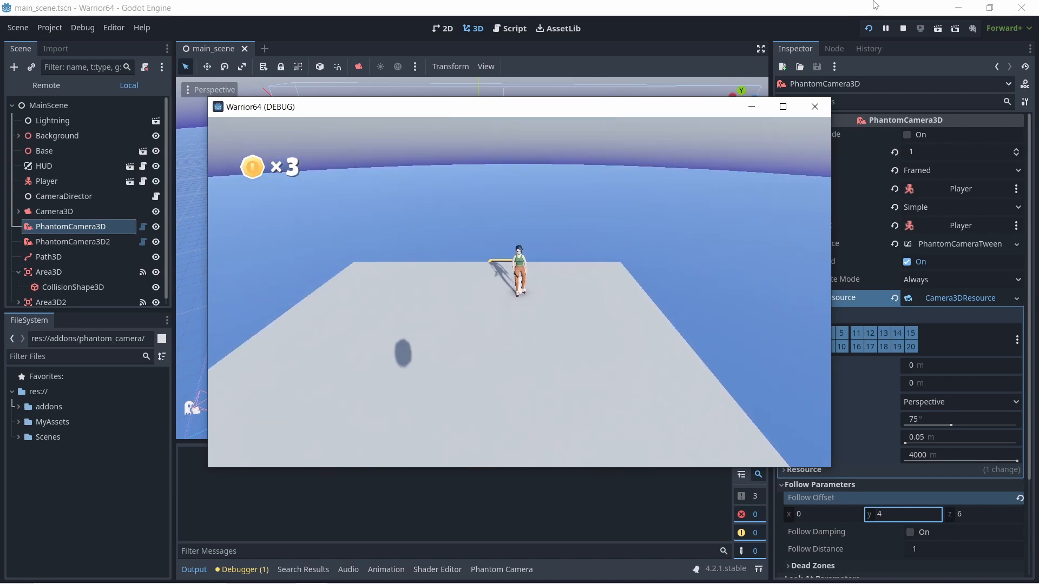
click(814, 108)
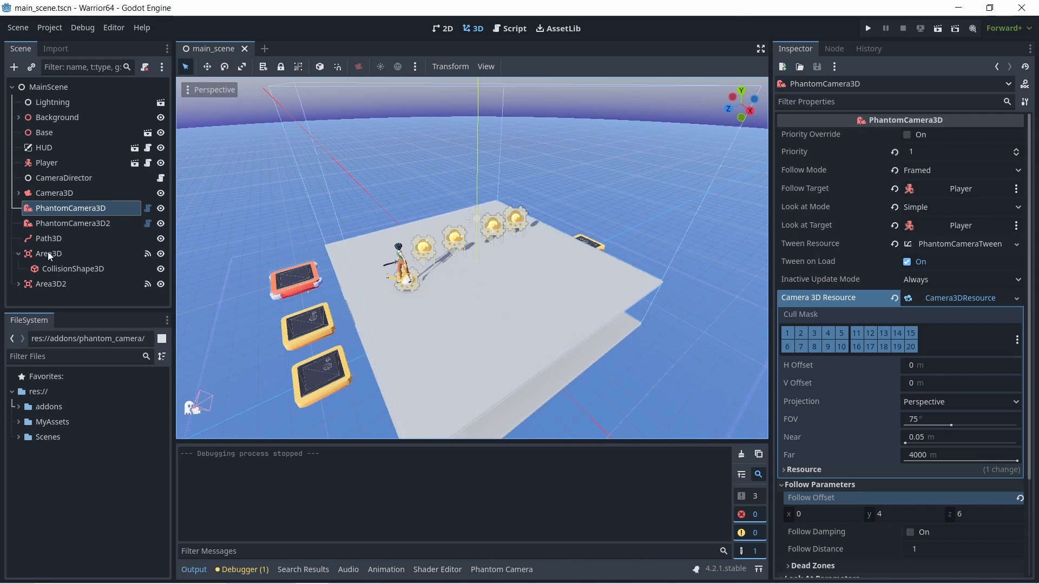
- Compare both areas' collision boxes and lengthen Area3D's box along Z to about 19.6 m, enclosing the blocks at both platform ends
click(57, 269)
scroll(421, 283, down, 5)
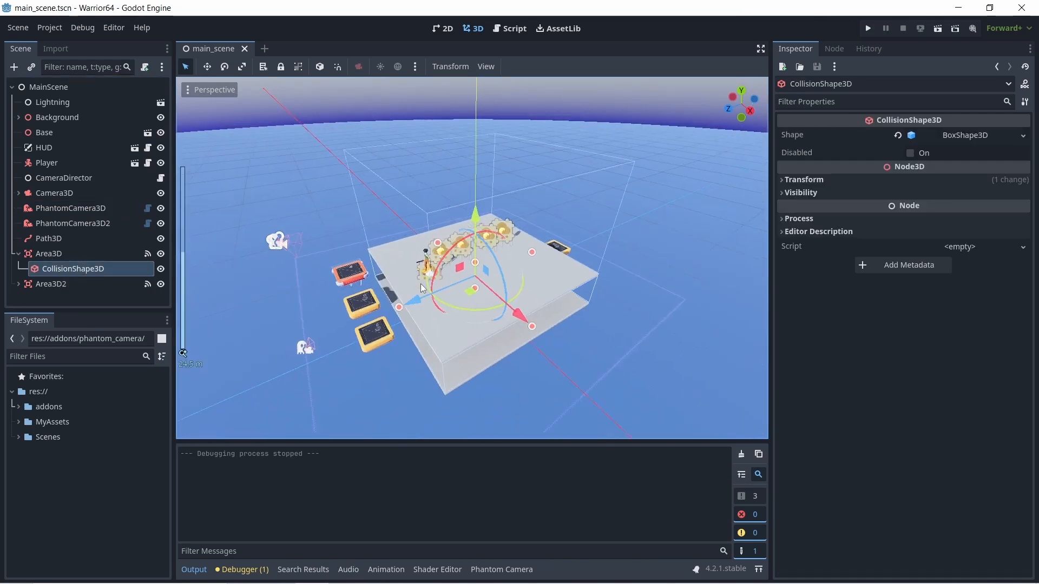
click(18, 284)
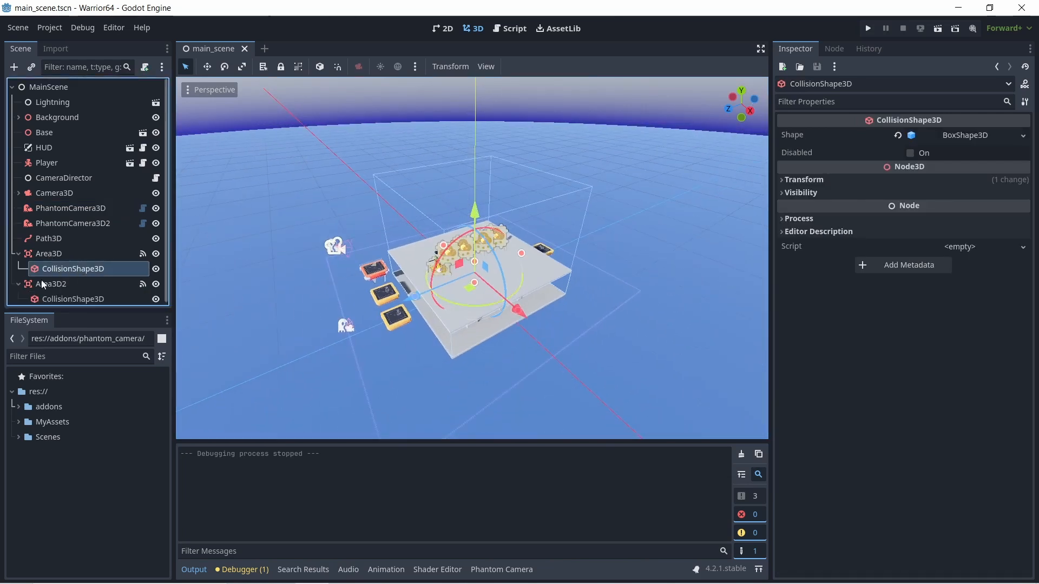
click(79, 297)
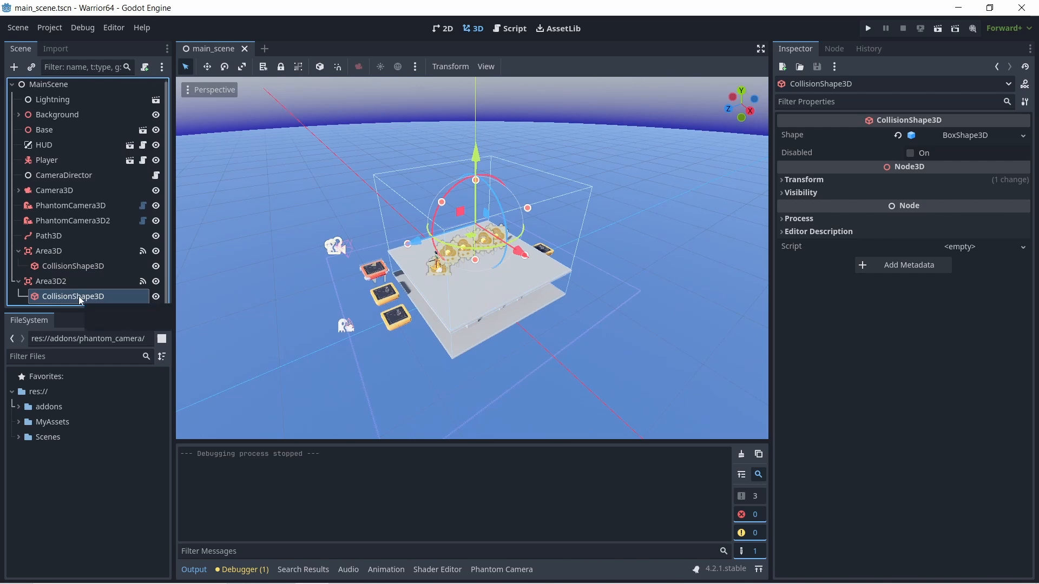
click(69, 269)
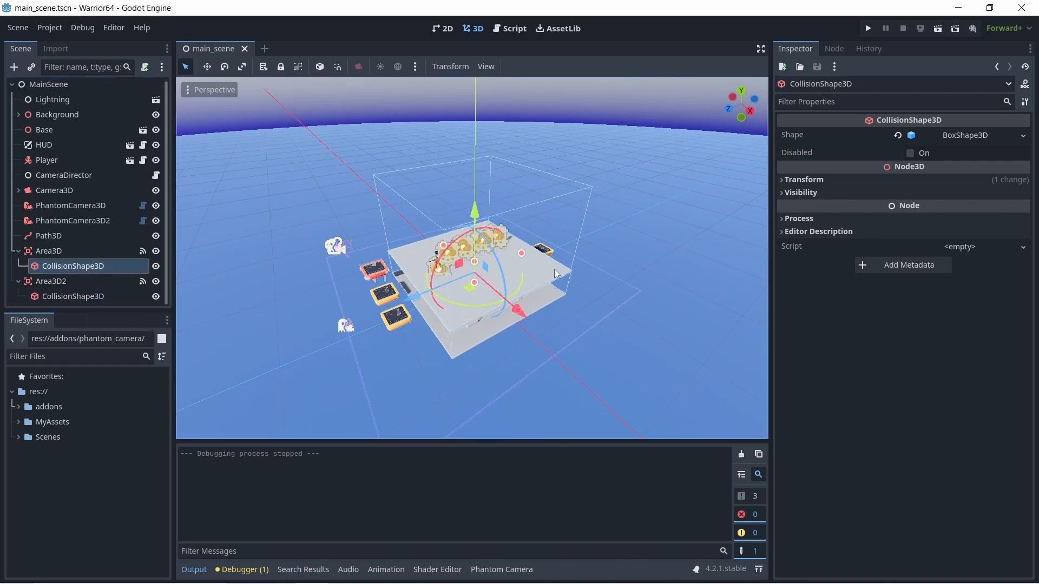
middle_drag(557, 273, 479, 306)
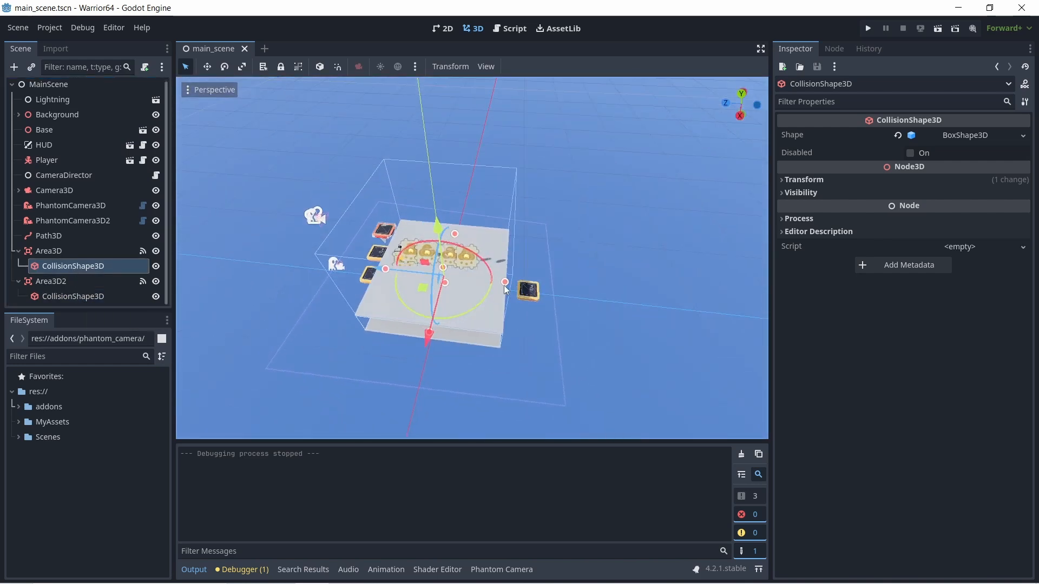
drag(506, 287, 550, 293)
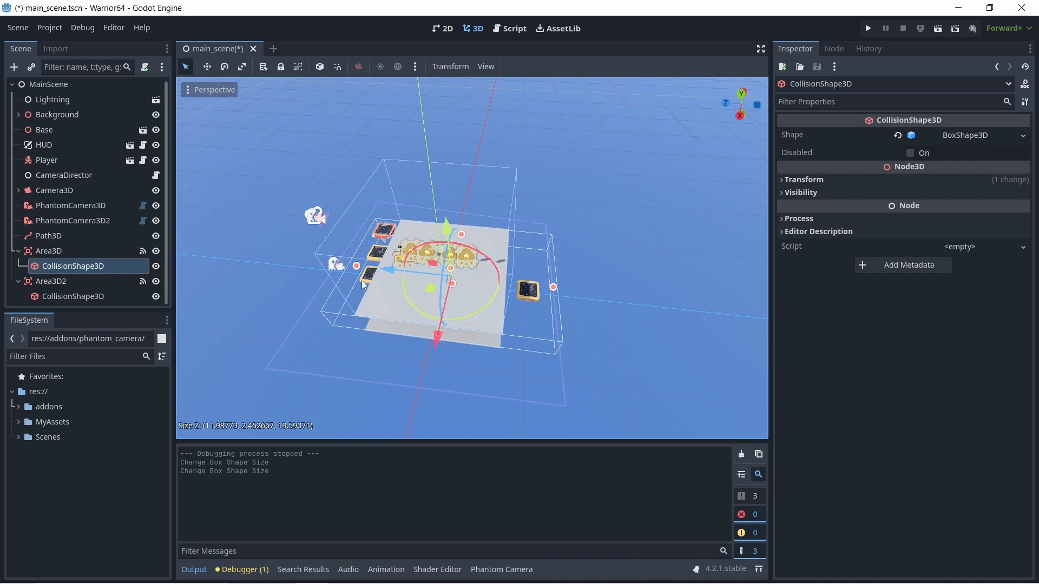
middle_drag(364, 286, 440, 280)
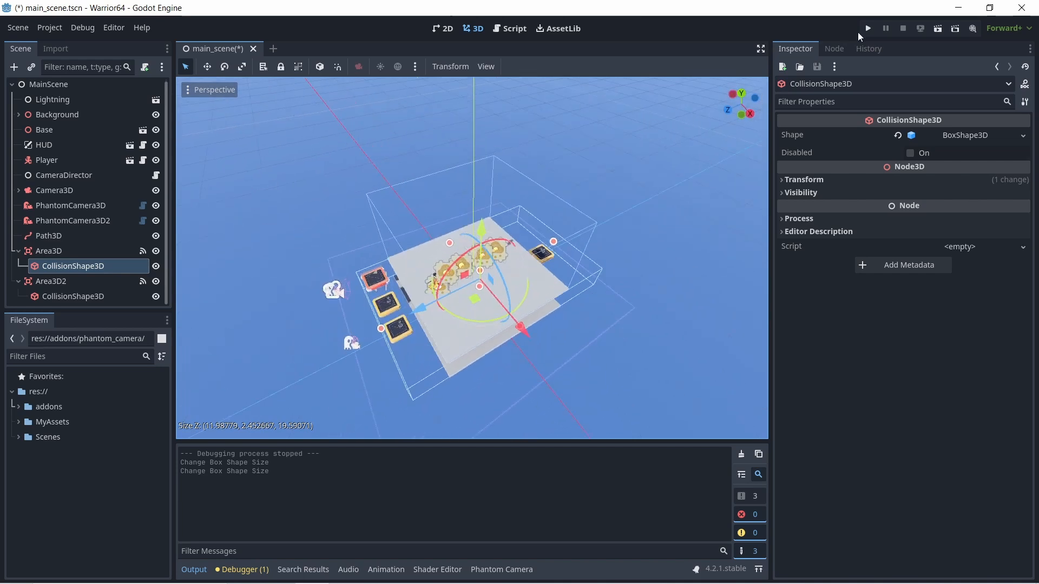
- Run the game and move the player onto the yellow block past the upper platform's far edge, walking around on it to test the camera
key(F5)
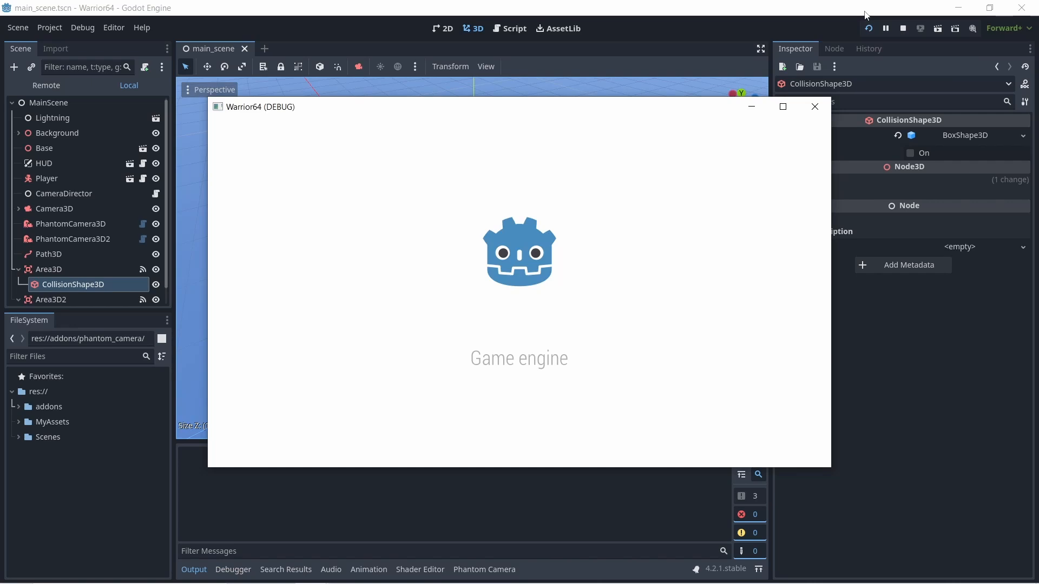
key(w)
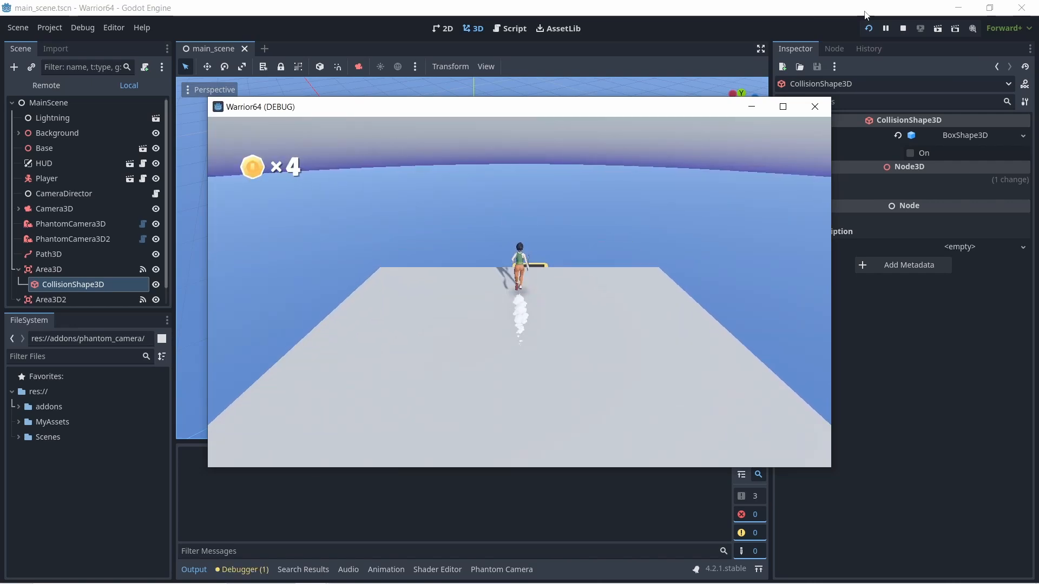
key(space)
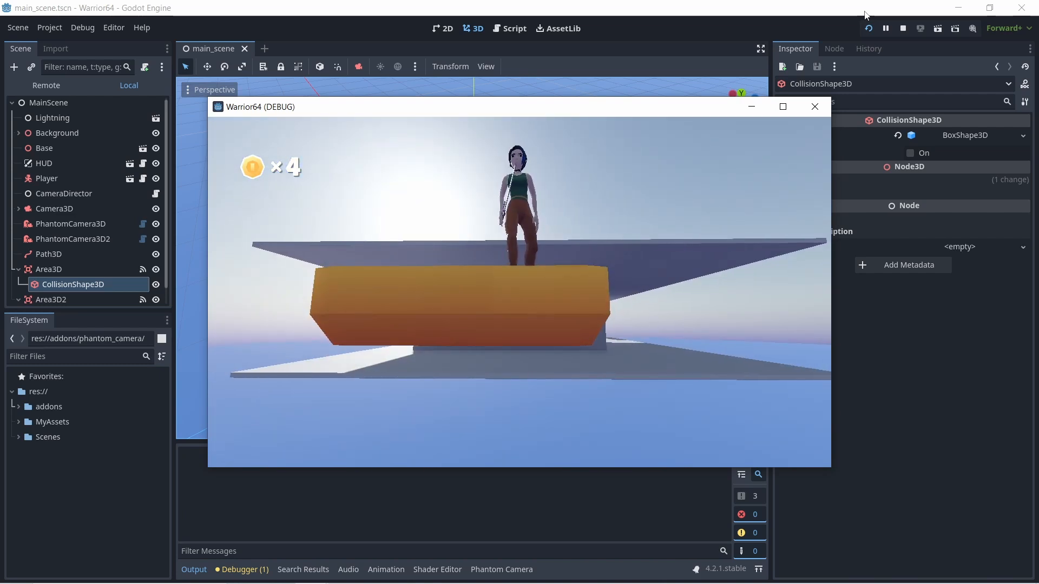
key(a)
key(w)
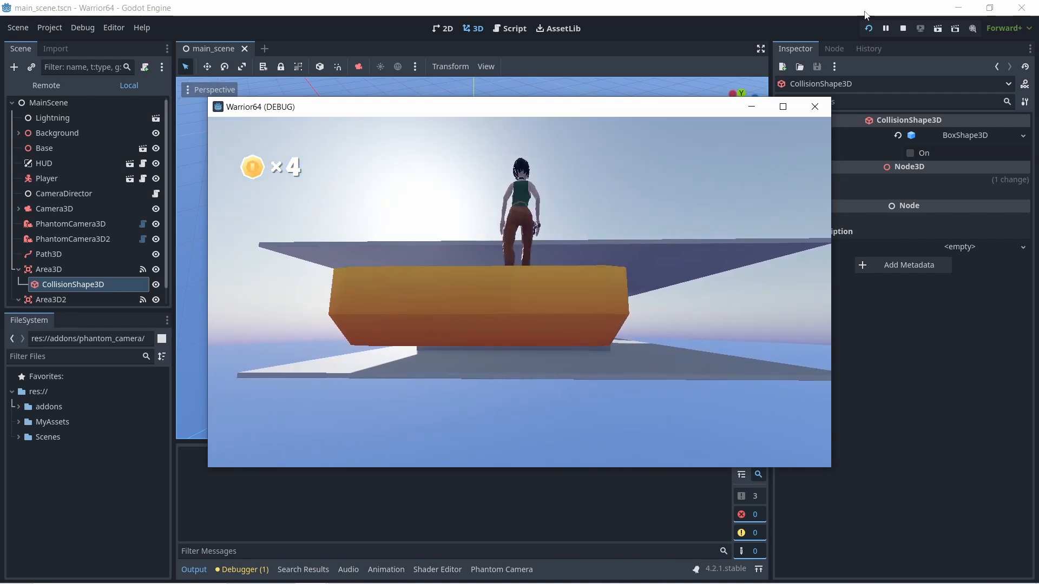
key(d)
key(d)
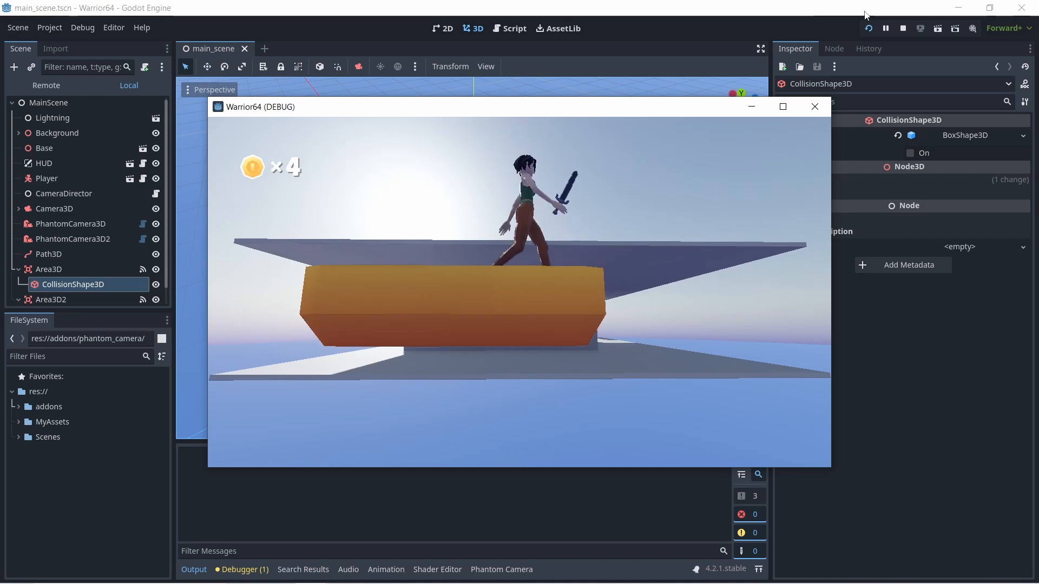
key(a)
key(d)
- Jump the player back to the upper platform, cross it, and drop onto the lowest yellow block at the near end to test the camera switches
key(space)
key(w)
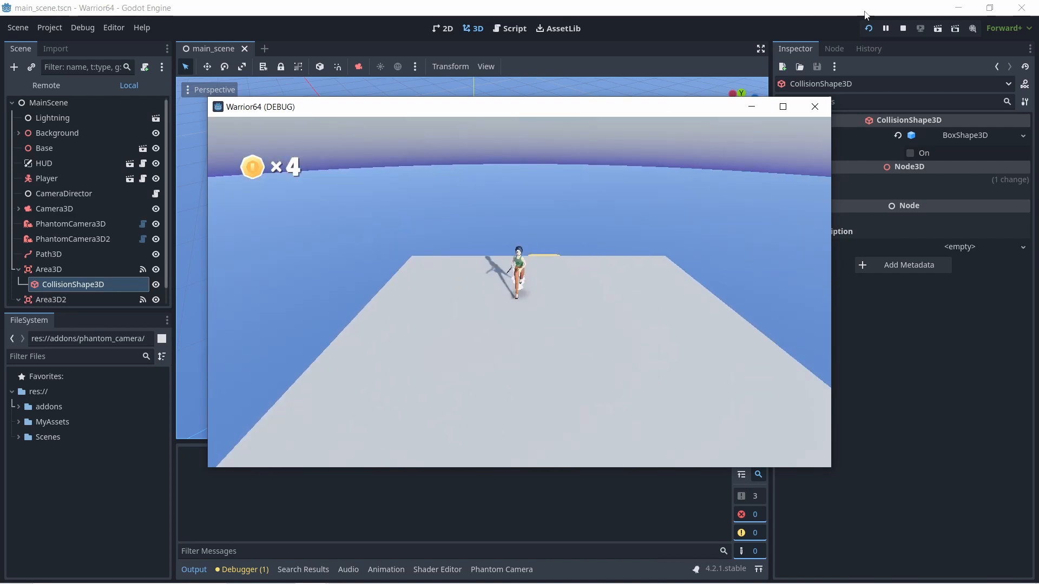
key(s)
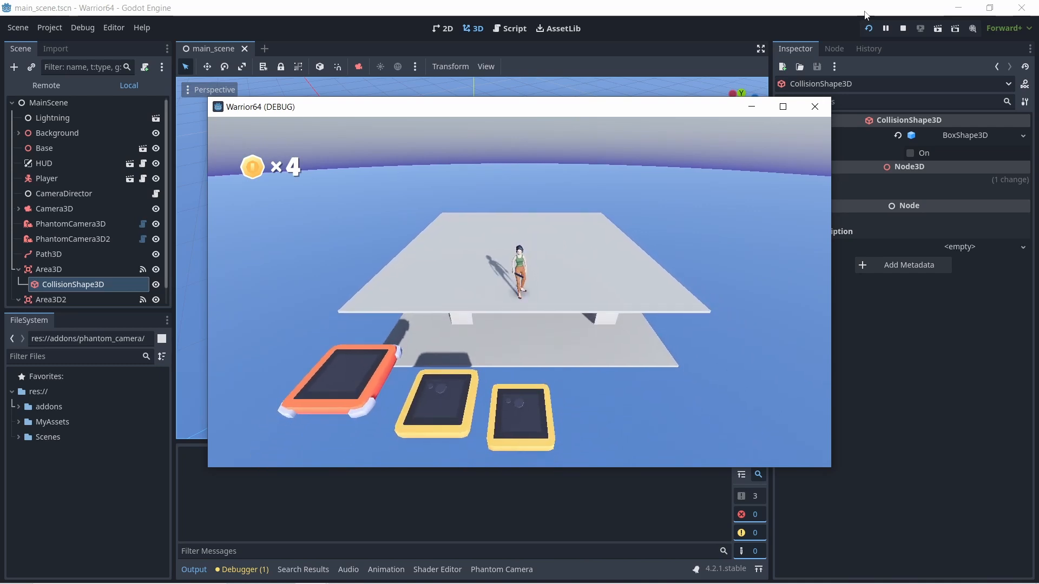
key(s)
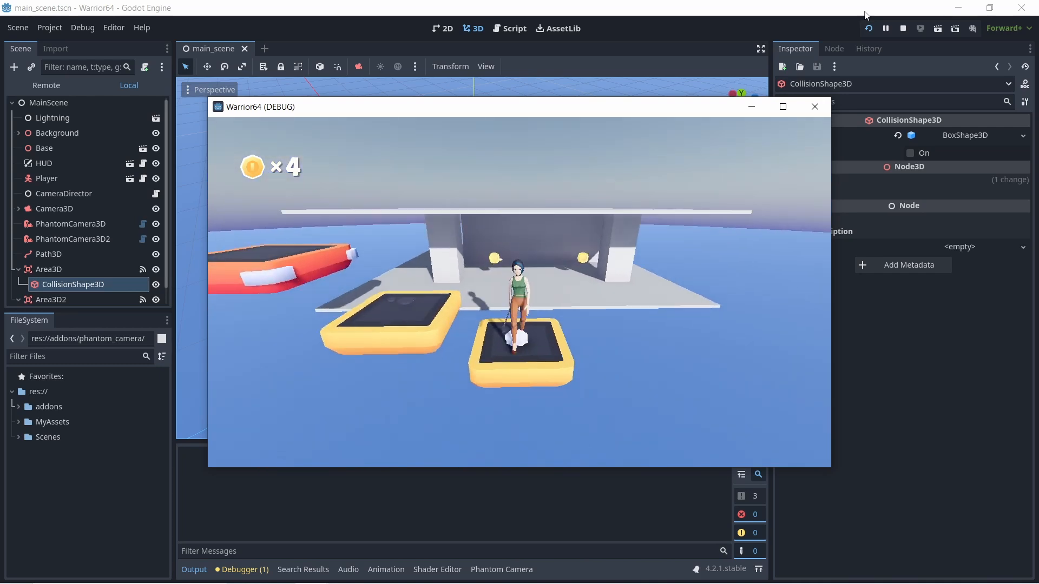
key(space)
key(w)
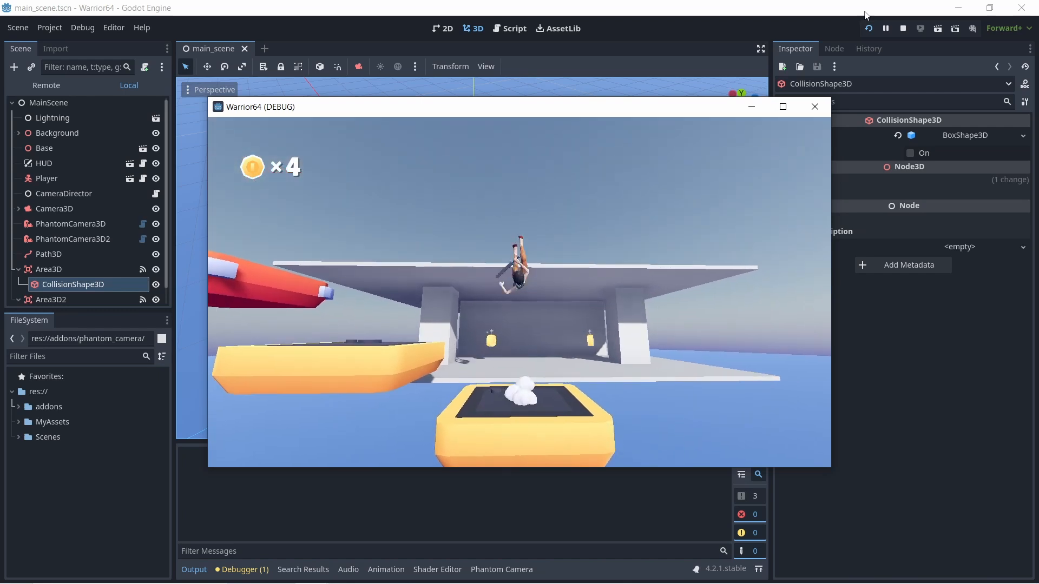
key(s)
key(space)
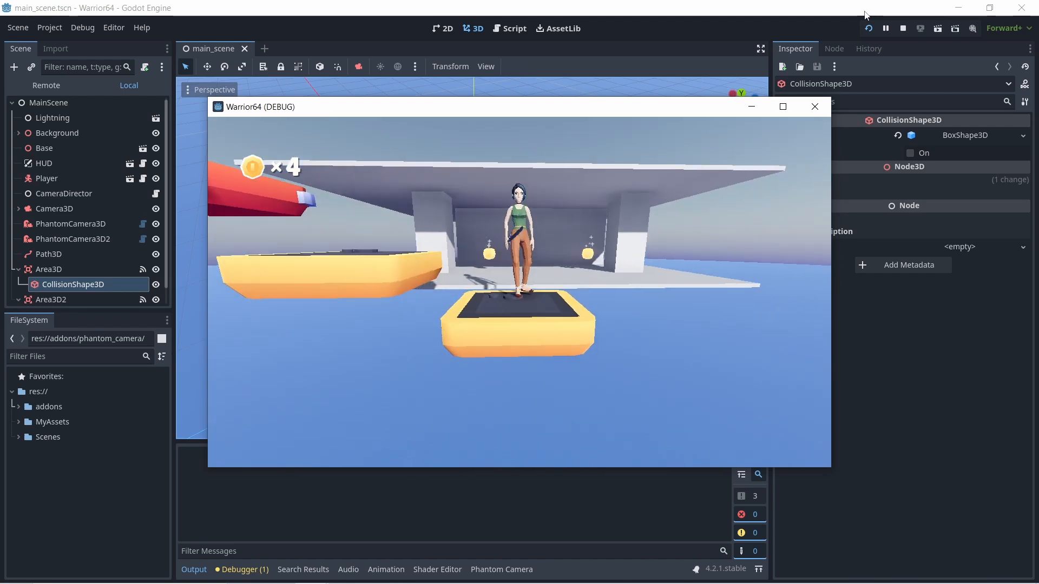
- Move the player around the lower platform's side and back onto the lowest near-end yellow block to test the lower camera's follow
key(space)
key(w)
key(d)
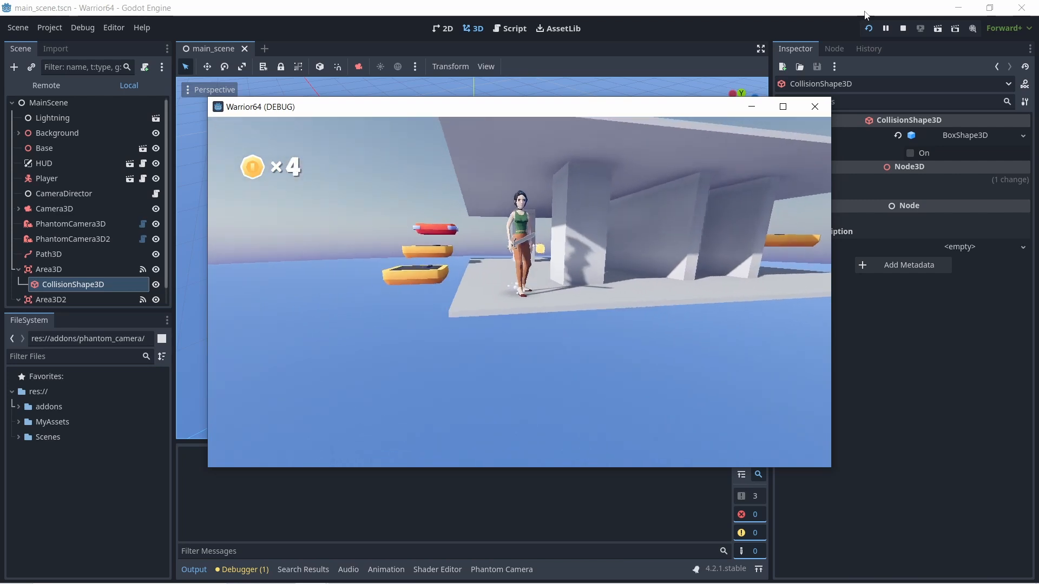
key(w)
key(a)
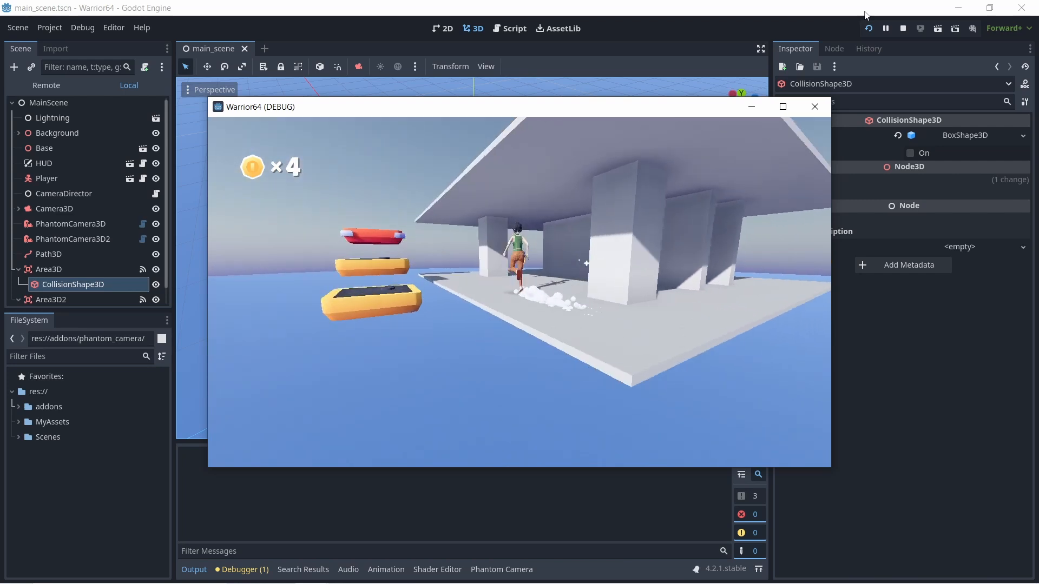
key(space)
key(space)
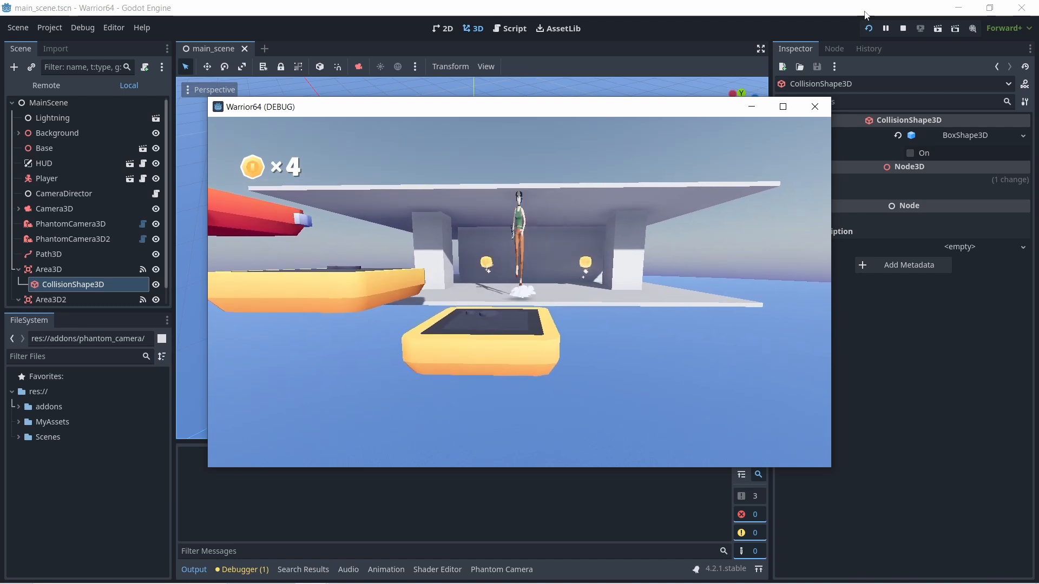
key(s)
key(a)
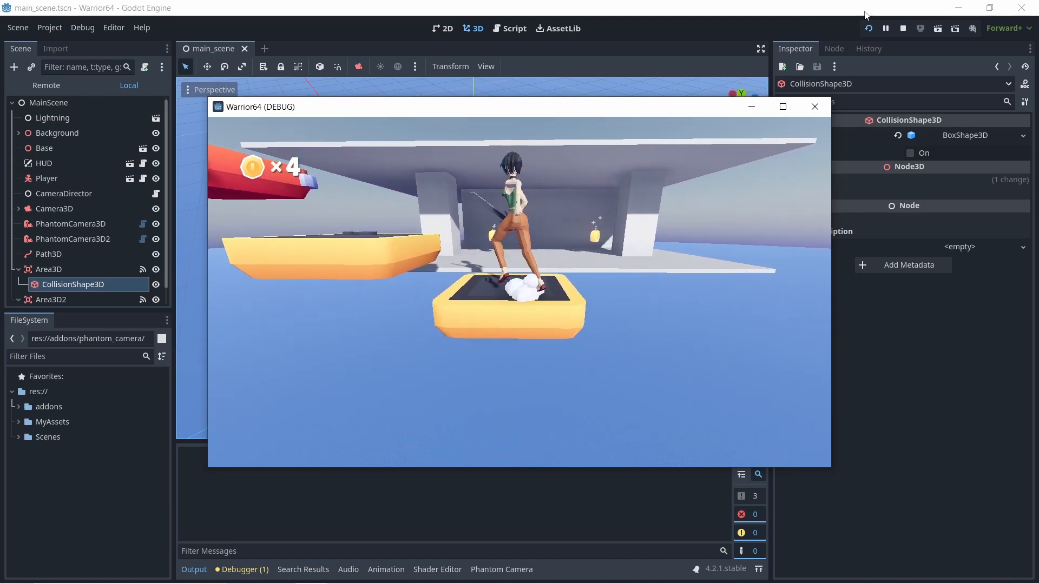
- Jump the player up the near-end blocks onto the upper platform to test the switch back to the upper camera
key(space)
key(space)
key(space)
key(space)
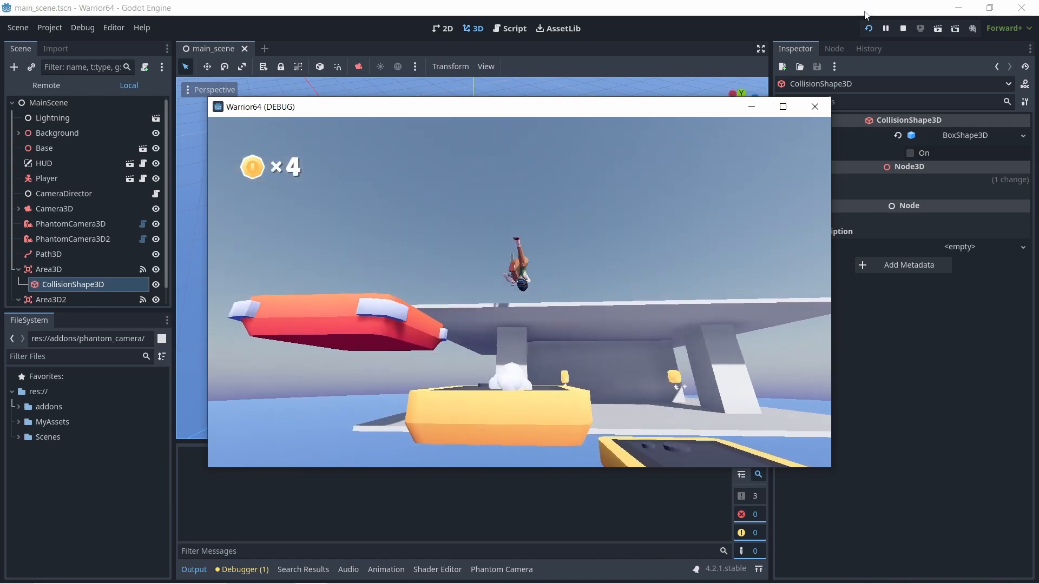
key(w)
key(d)
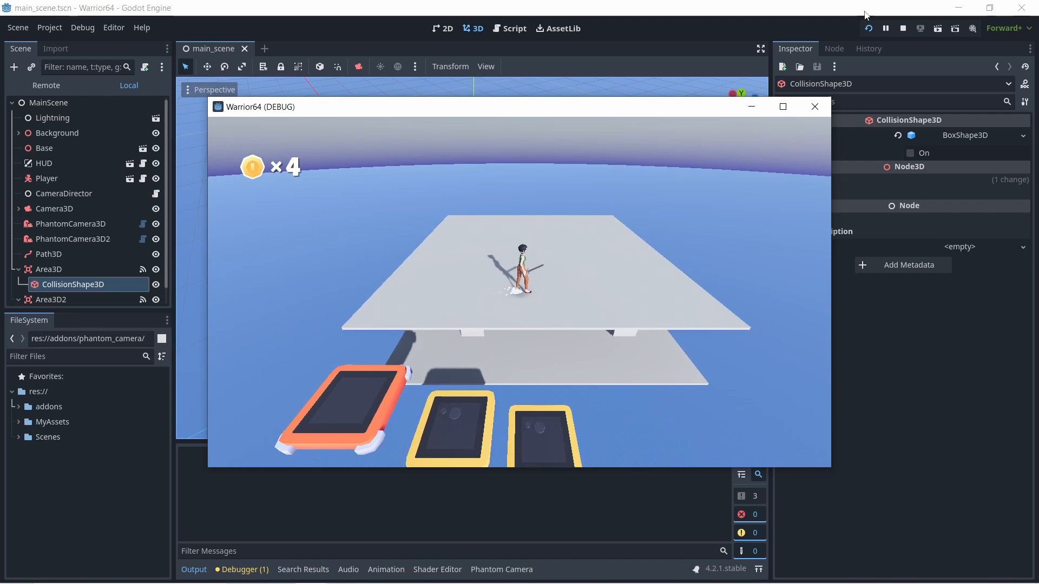